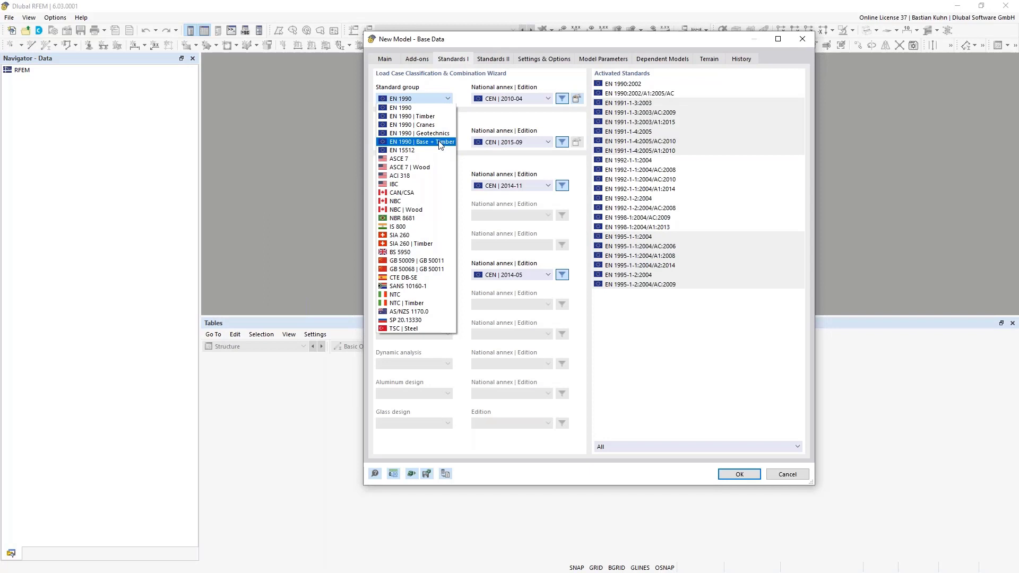
Set the load combination standard group to EN 1990 | Base + Timber with national annex CEN | 2010-04 and create the model.
click(440, 142)
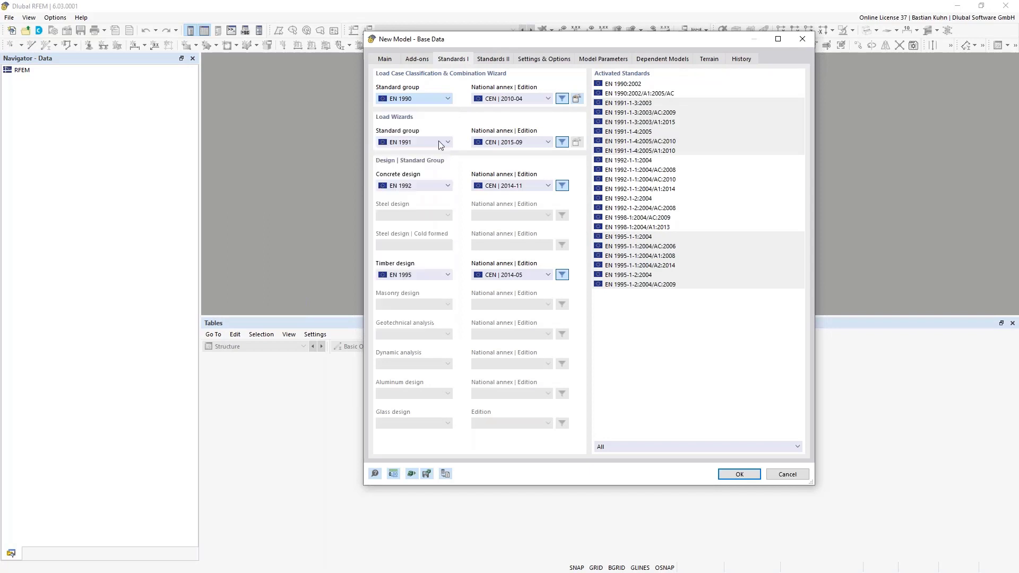
click(510, 98)
click(514, 152)
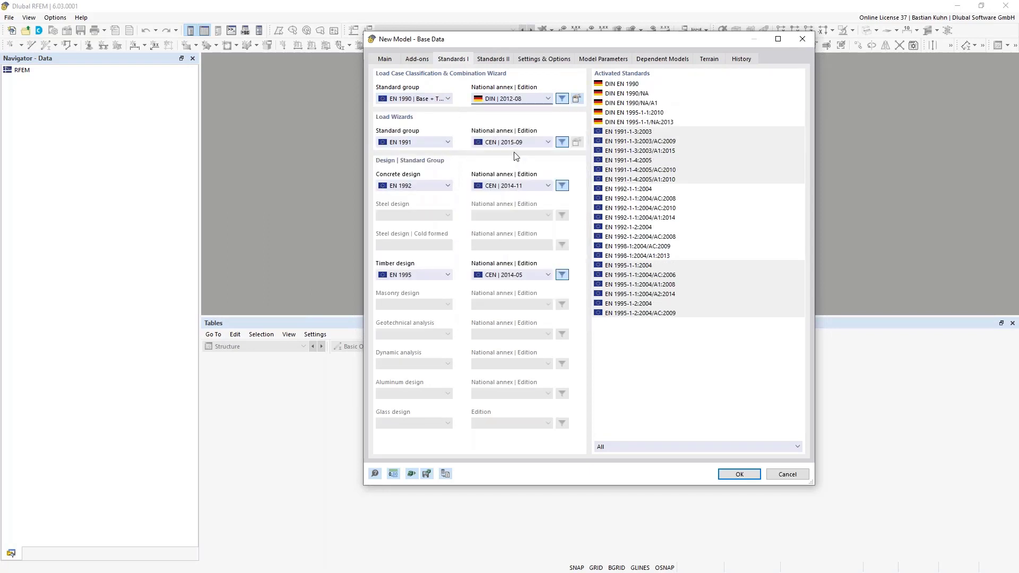
click(526, 100)
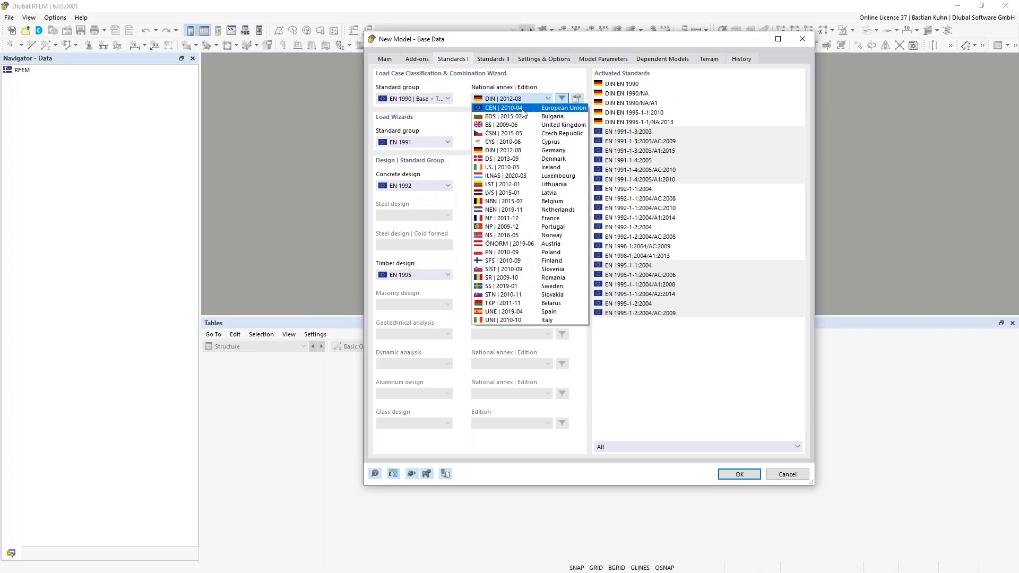
click(505, 108)
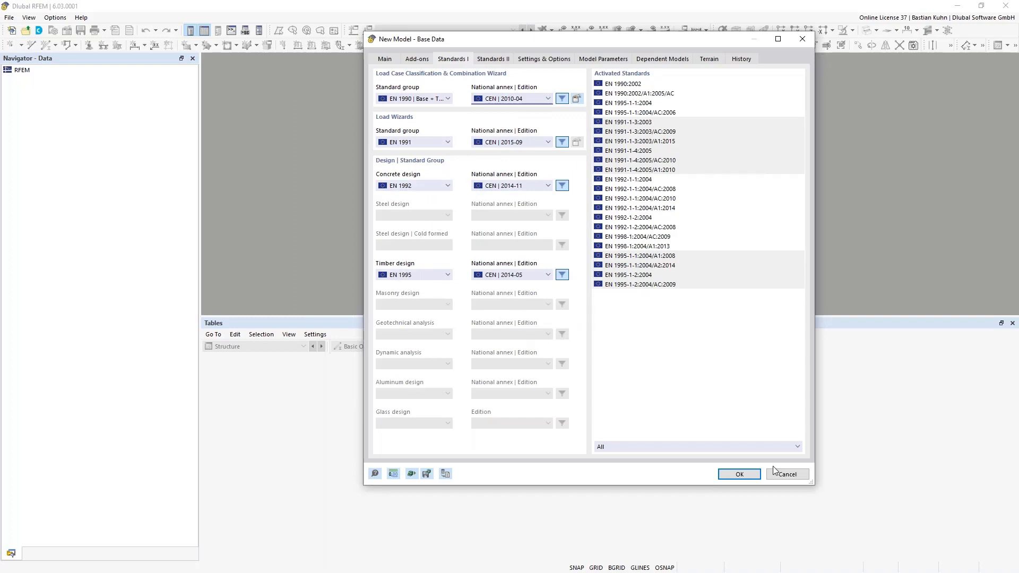
click(732, 479)
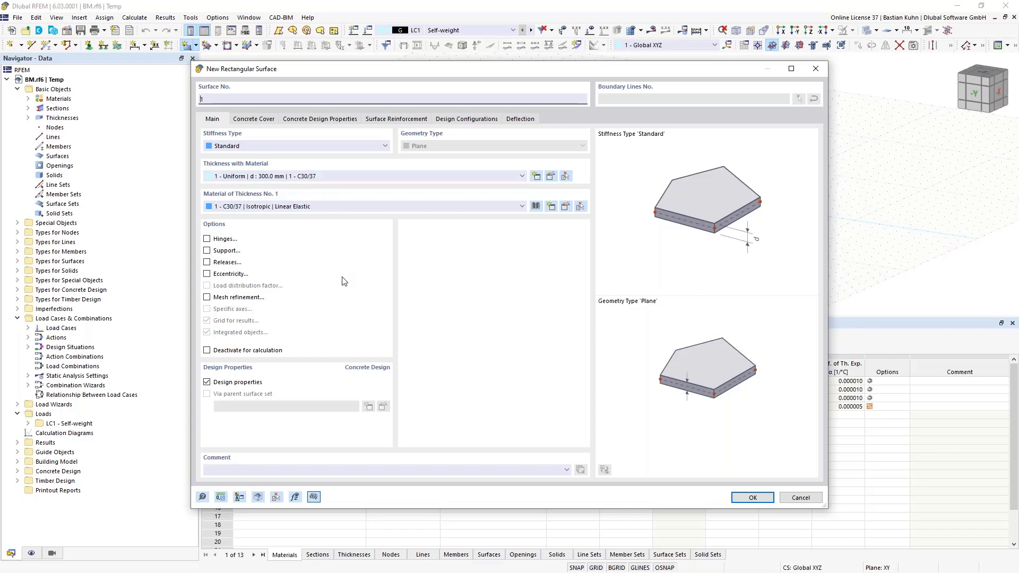
Draw a rectangular standard surface of about 20 m by 9 m from the origin, using the uniform 300 mm C30/37 thickness.
click(748, 498)
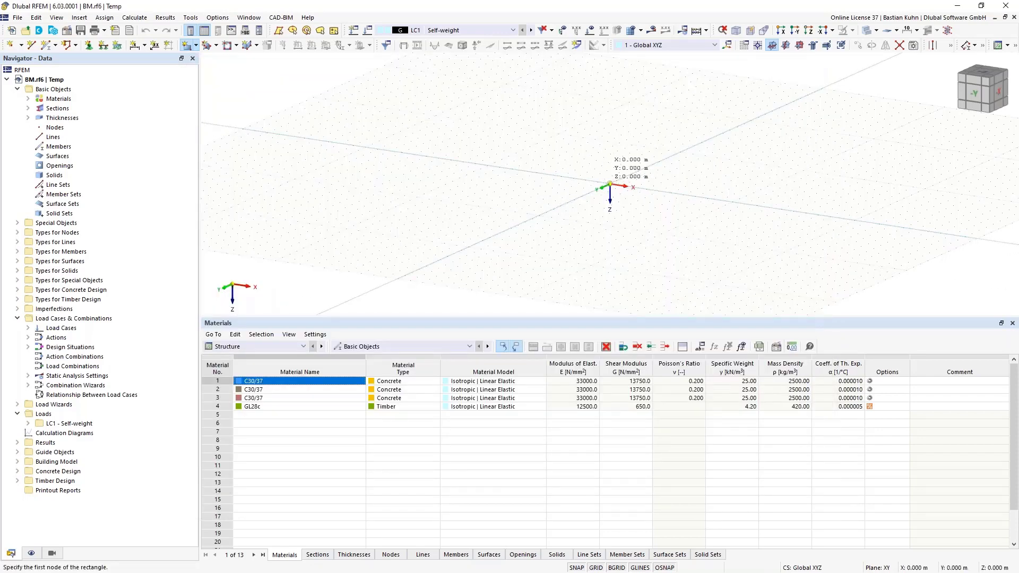
click(610, 184)
click(808, 69)
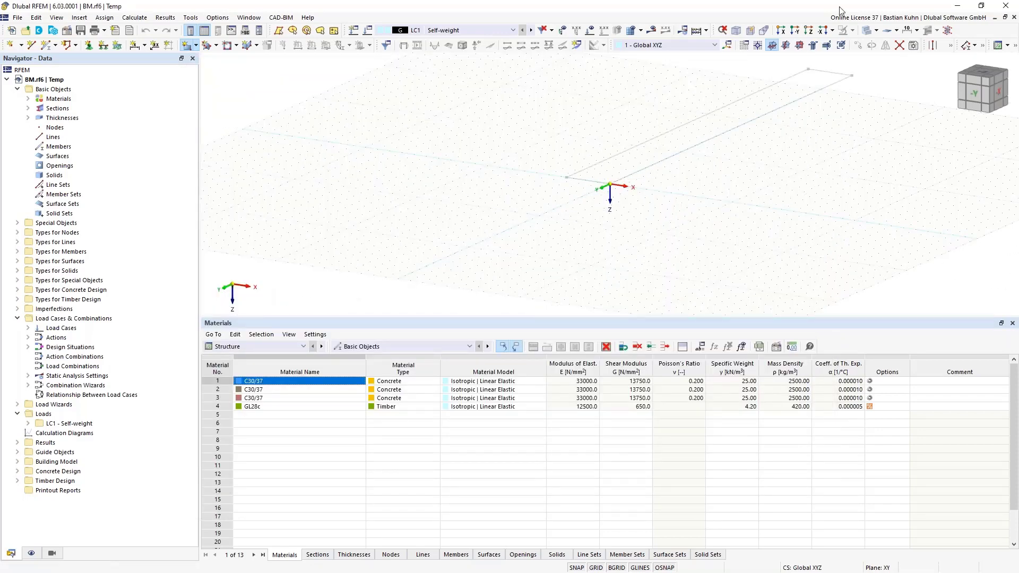
click(807, 29)
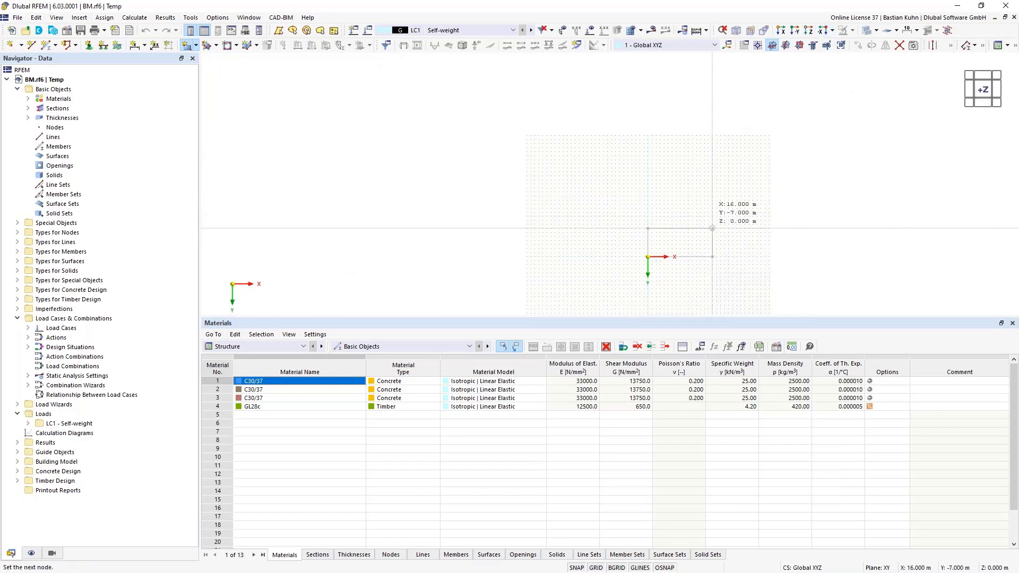
middle_drag(668, 231, 551, 156)
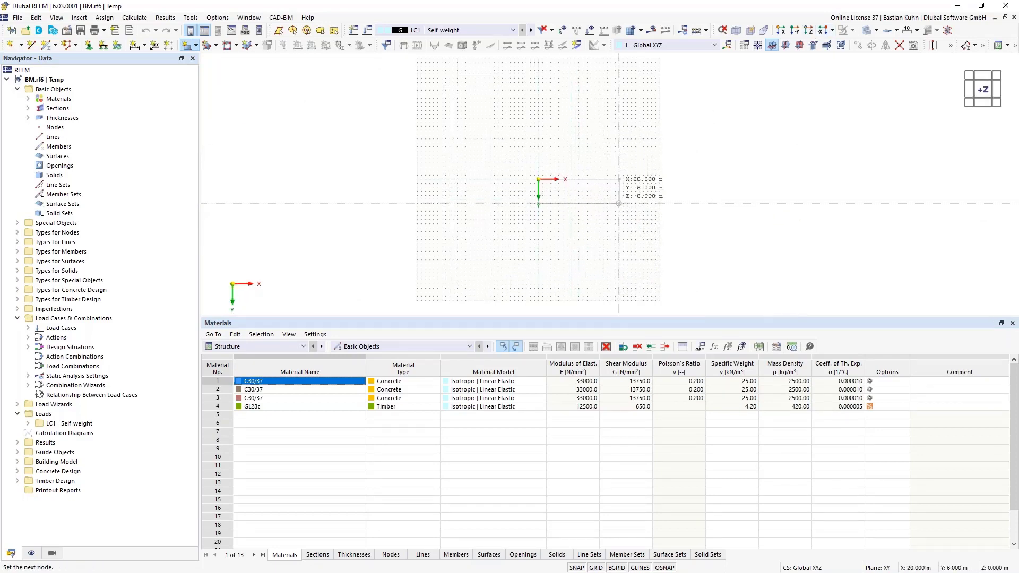
click(619, 214)
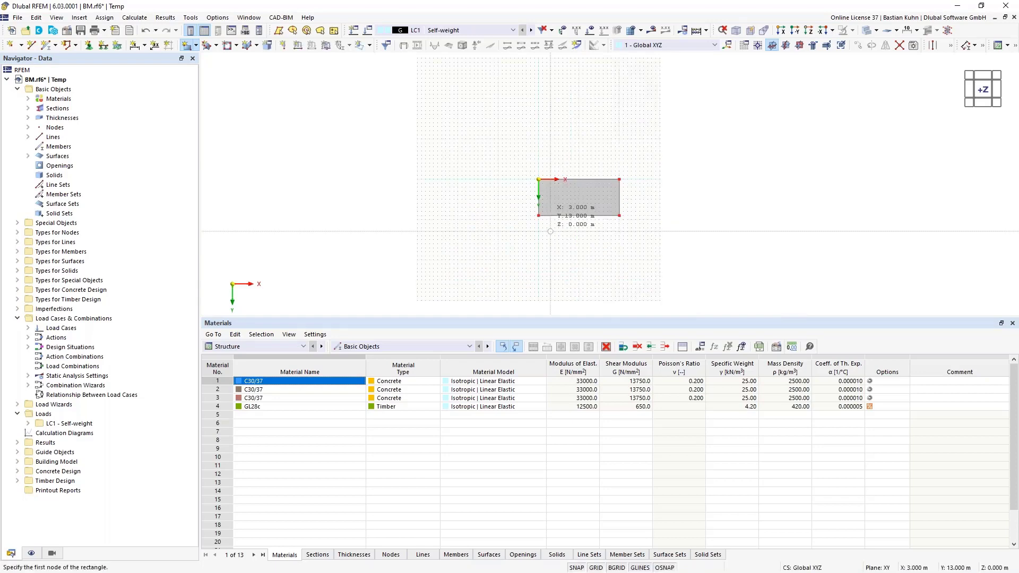
Divide both short edge lines of the slab using 2 intermediate nodes each.
scroll(536, 197, up, 3)
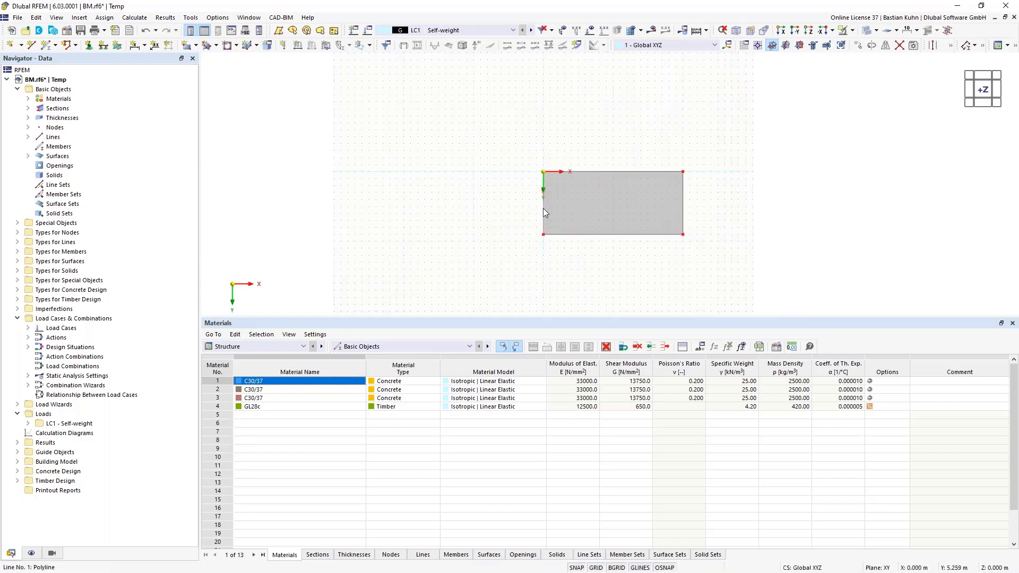
right_click(684, 208)
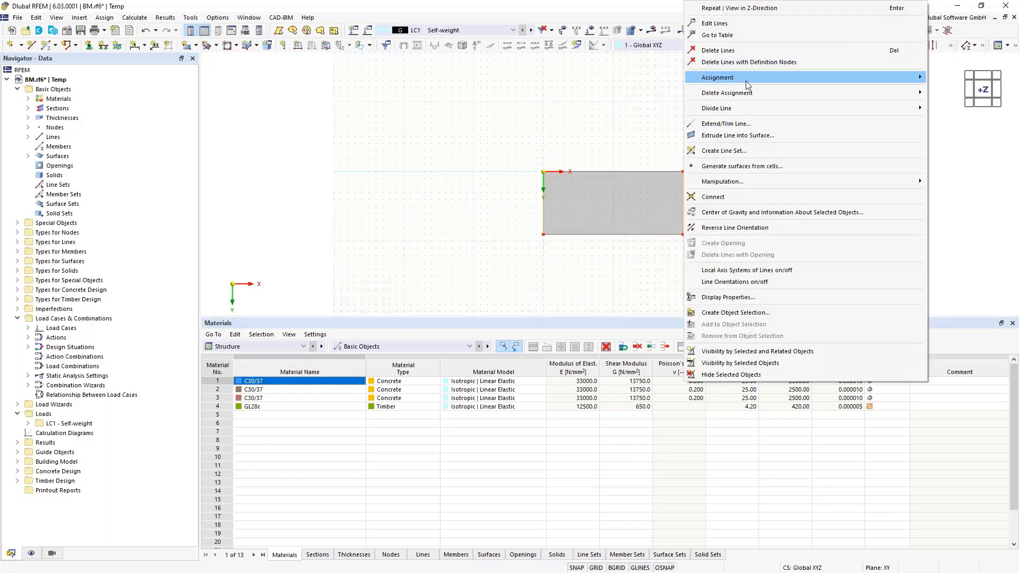
mouse_move(746, 106)
click(615, 115)
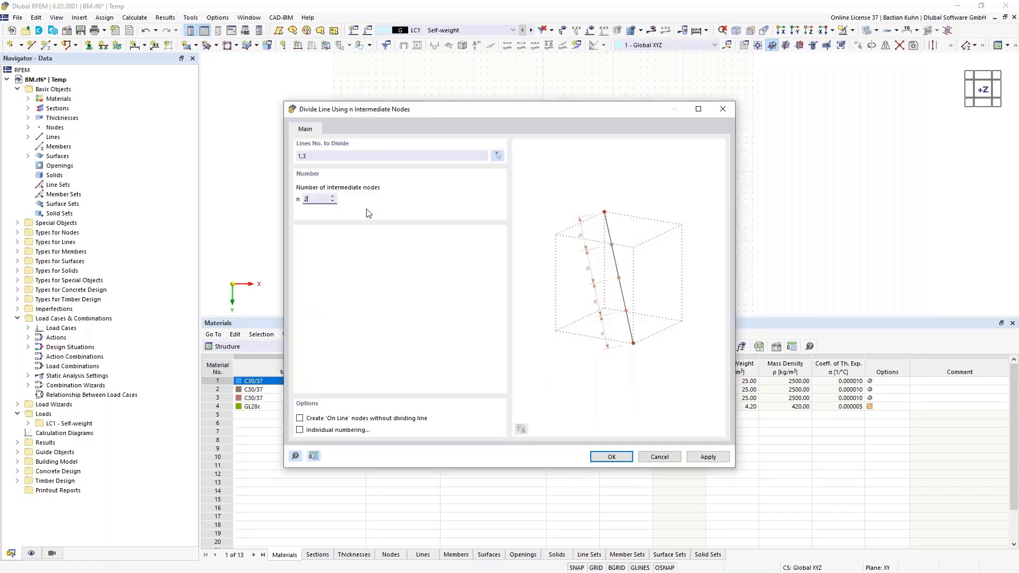
key(Return)
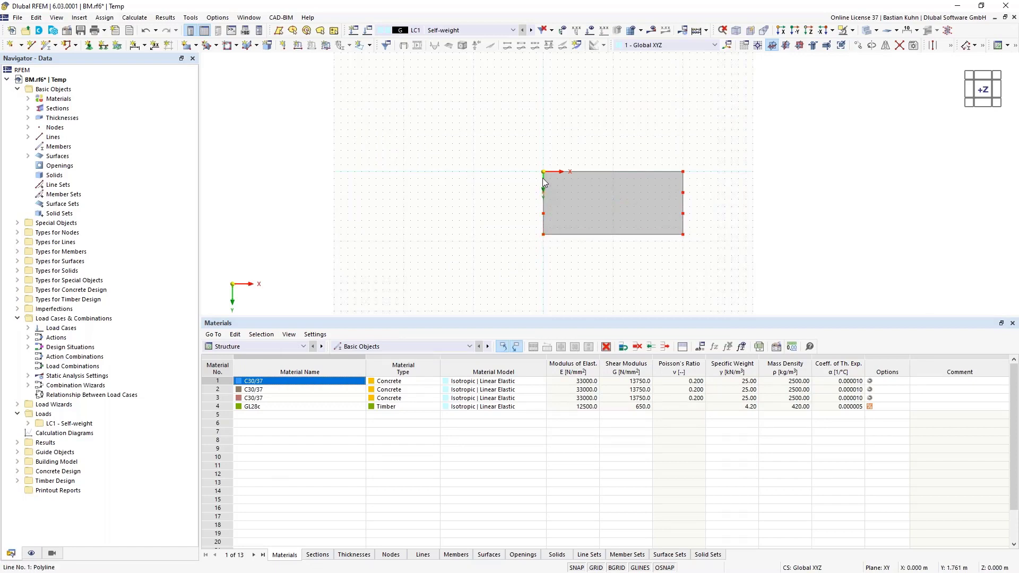
Copy the slab's left-edge nodes in 4 steps of 4 m along X, undoing the first copy and repeating it for all edge nodes.
click(857, 47)
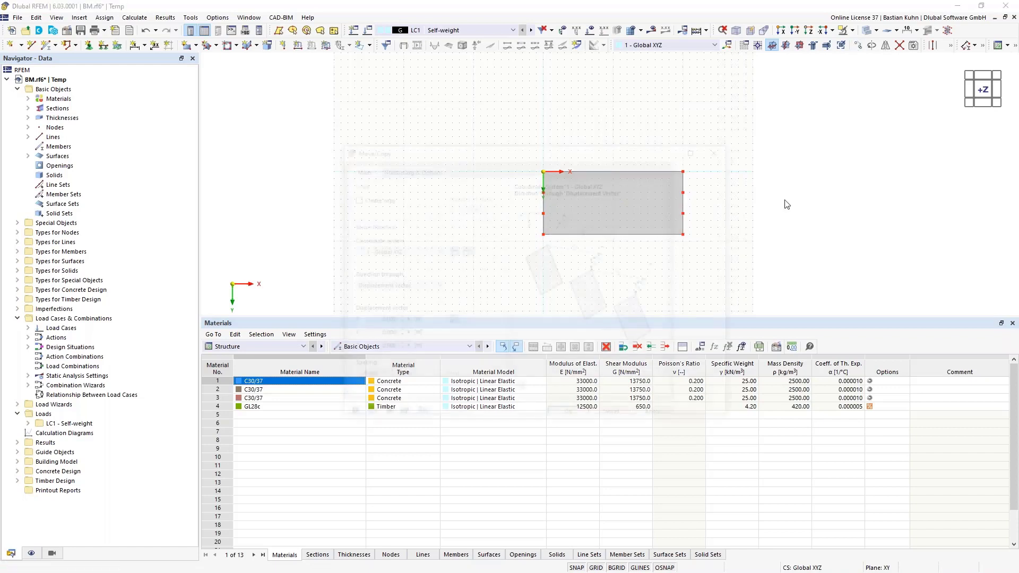
double_click(461, 207)
text(4)
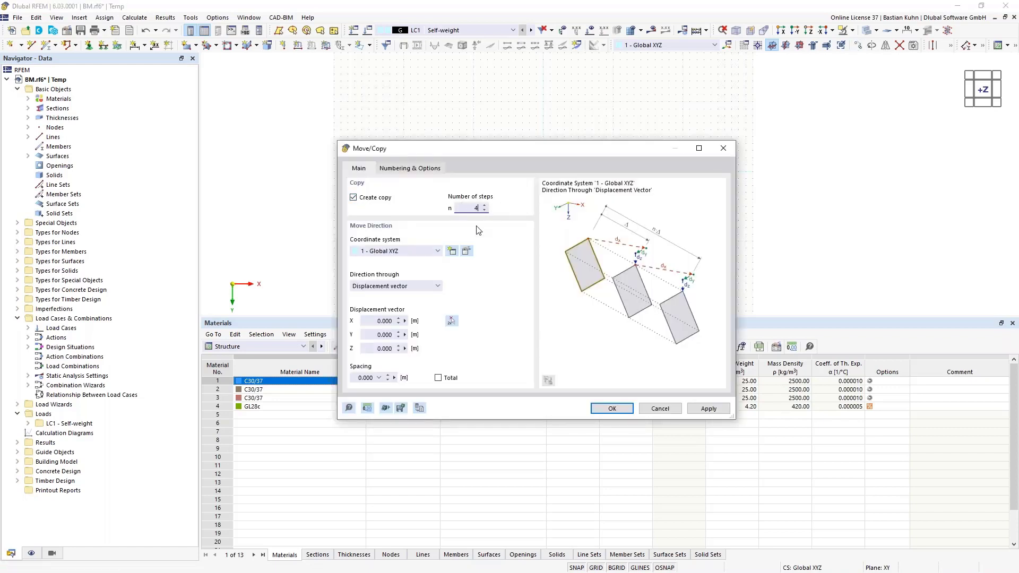
double_click(379, 321)
text(4)
click(610, 409)
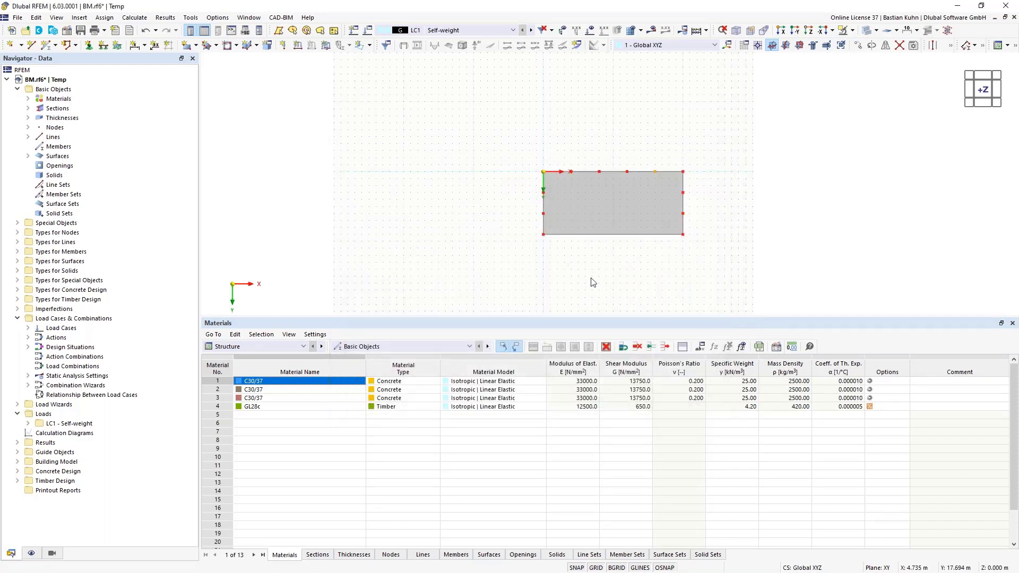
click(146, 30)
click(637, 217)
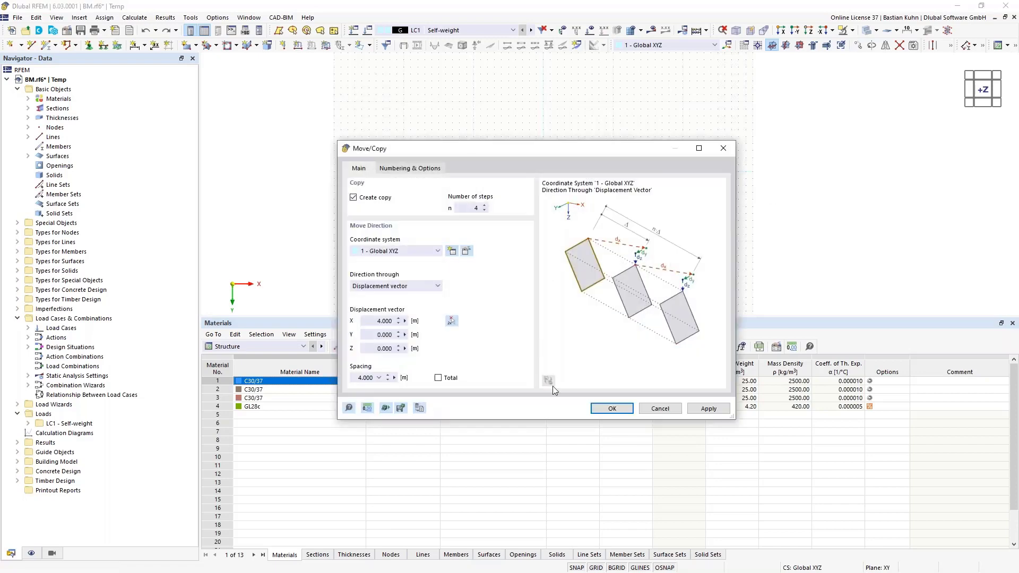
key(Return)
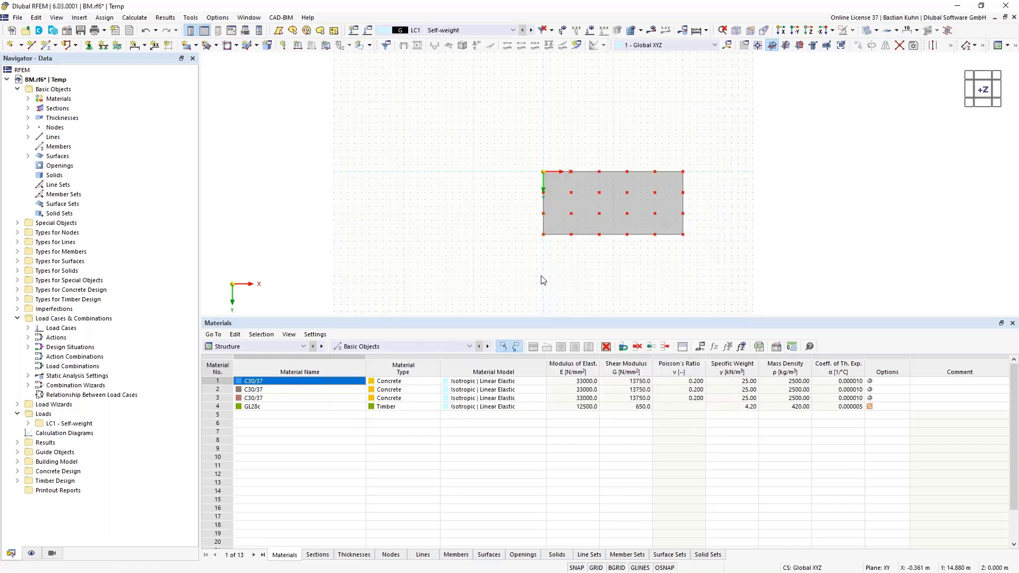
Delete the two central interior nodes in the node row at Y 6 m.
click(599, 214)
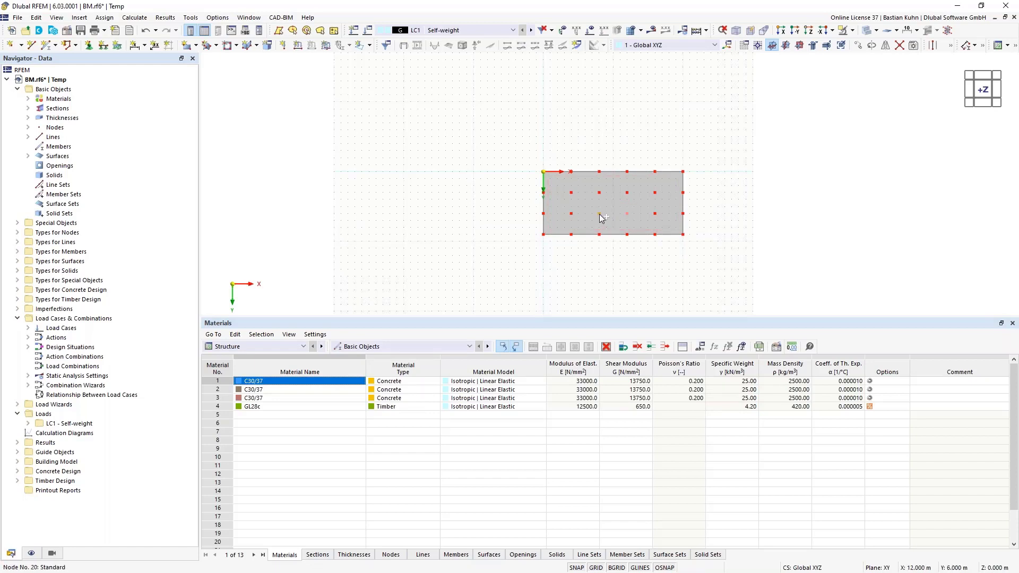
key(Delete)
Set the Z coordinate of all slab nodes to -3 m.
drag(521, 150, 713, 267)
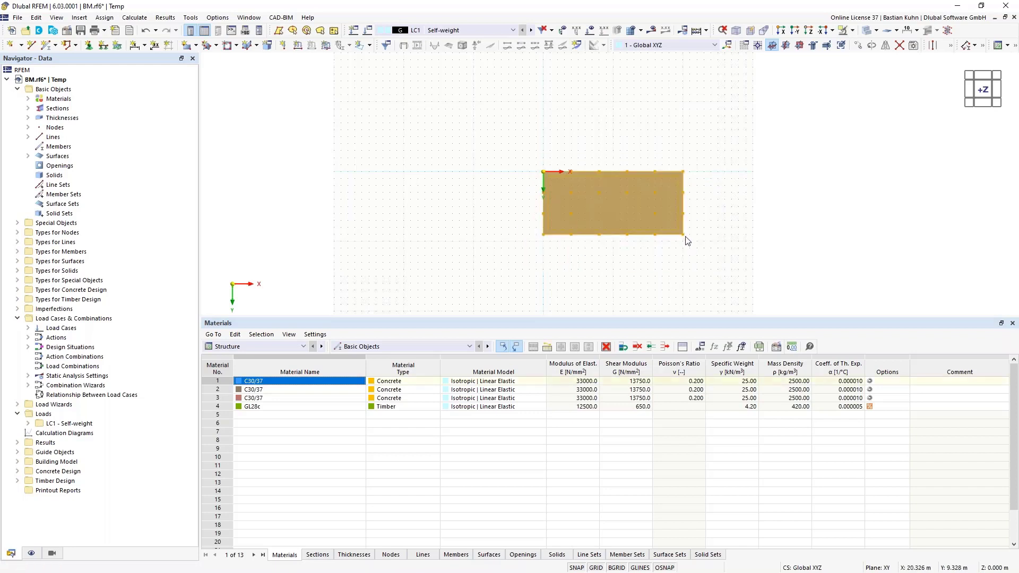
right_click(683, 234)
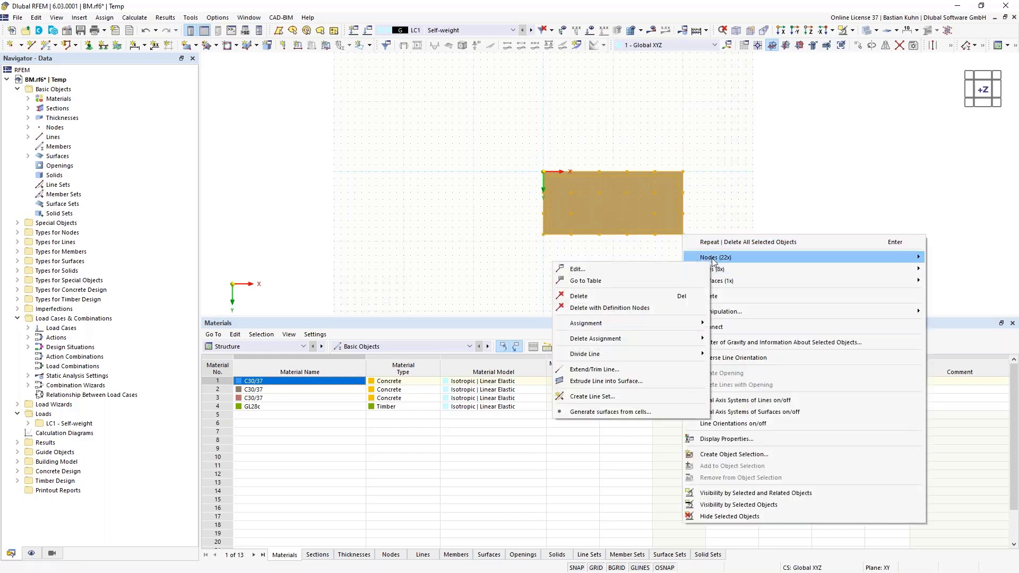
mouse_move(713, 257)
click(949, 257)
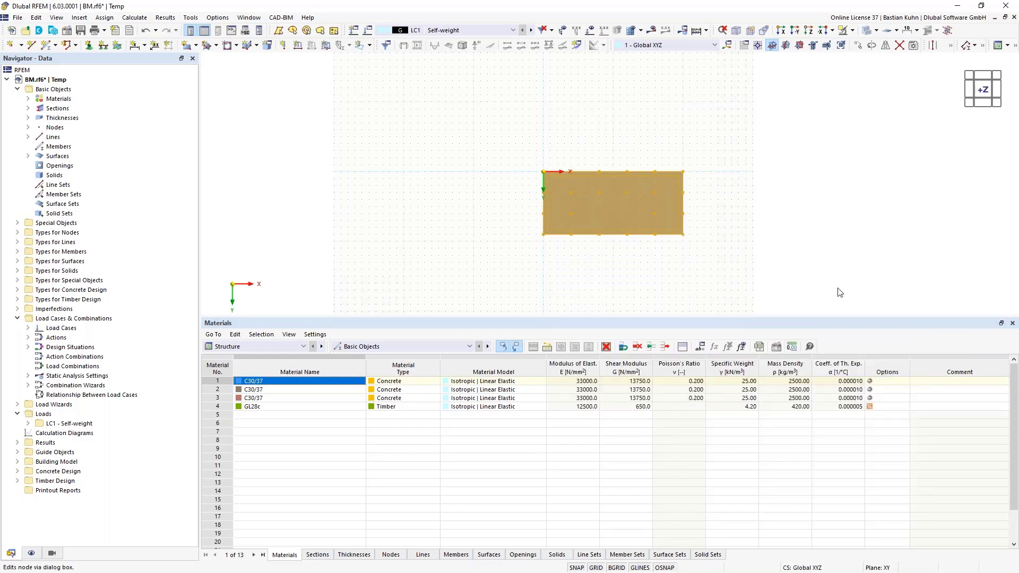
click(431, 280)
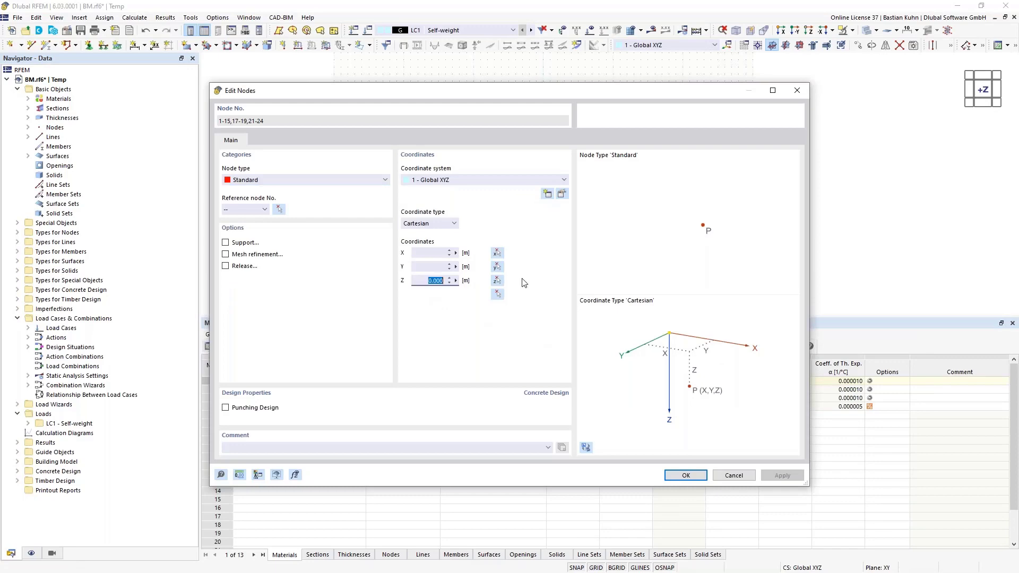
text(-3)
key(Return)
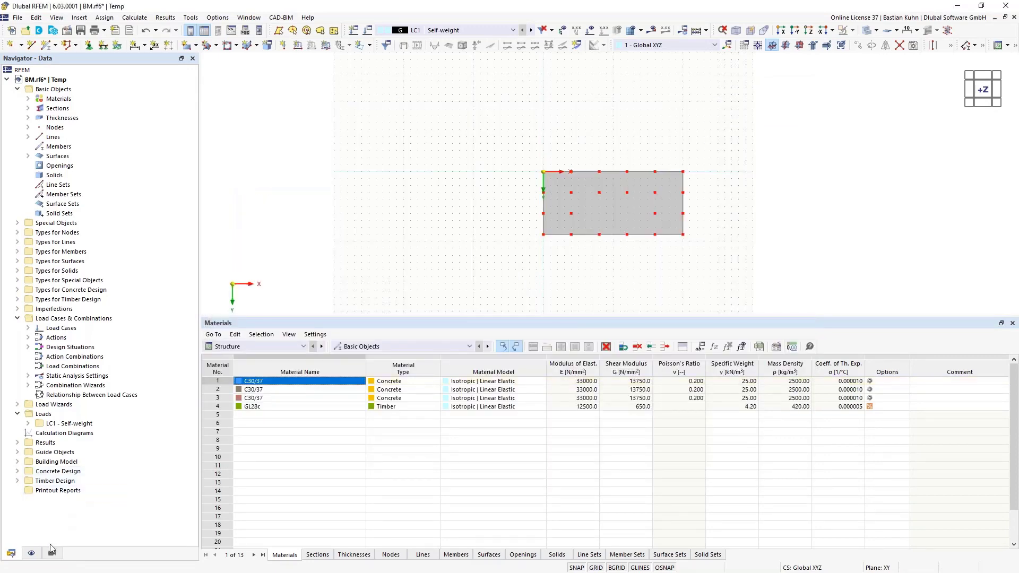
Hide the lines and surfaces in the model display.
click(31, 552)
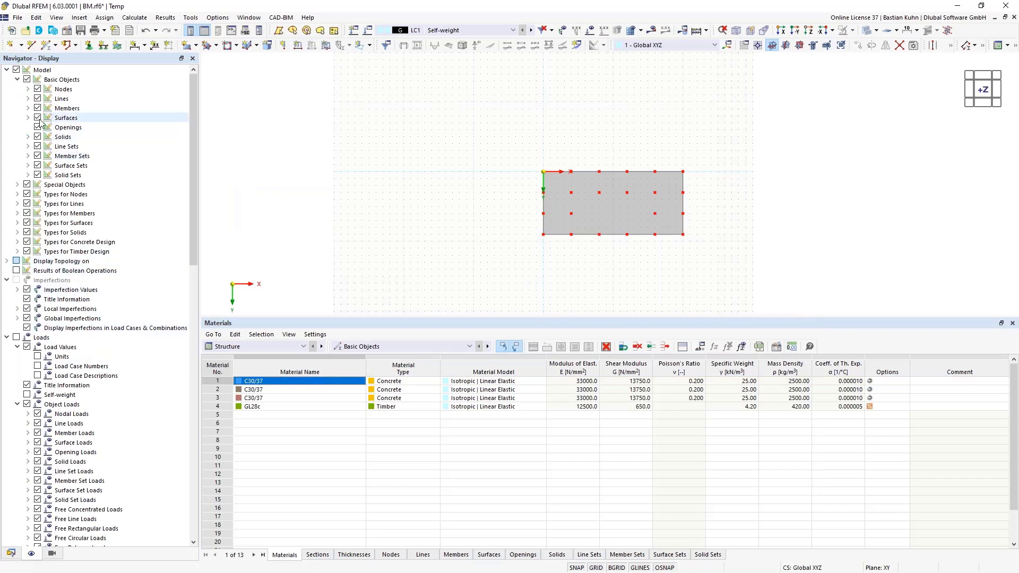
click(38, 98)
click(37, 117)
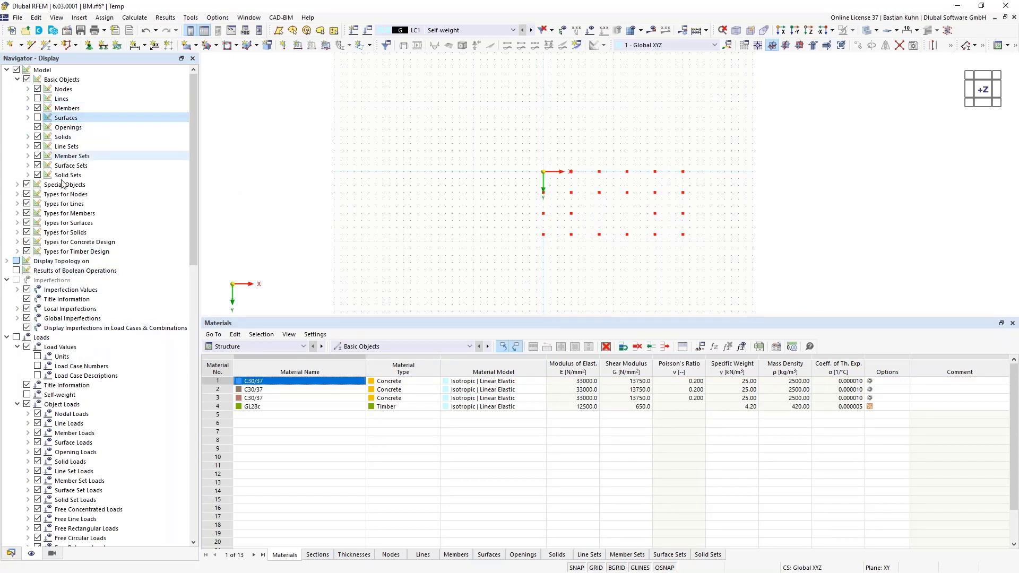
Set up a copy of all visible nodes with 1 step and a displacement of 0 in X and 3 m in Z.
drag(522, 158, 752, 261)
key(ctrl+m)
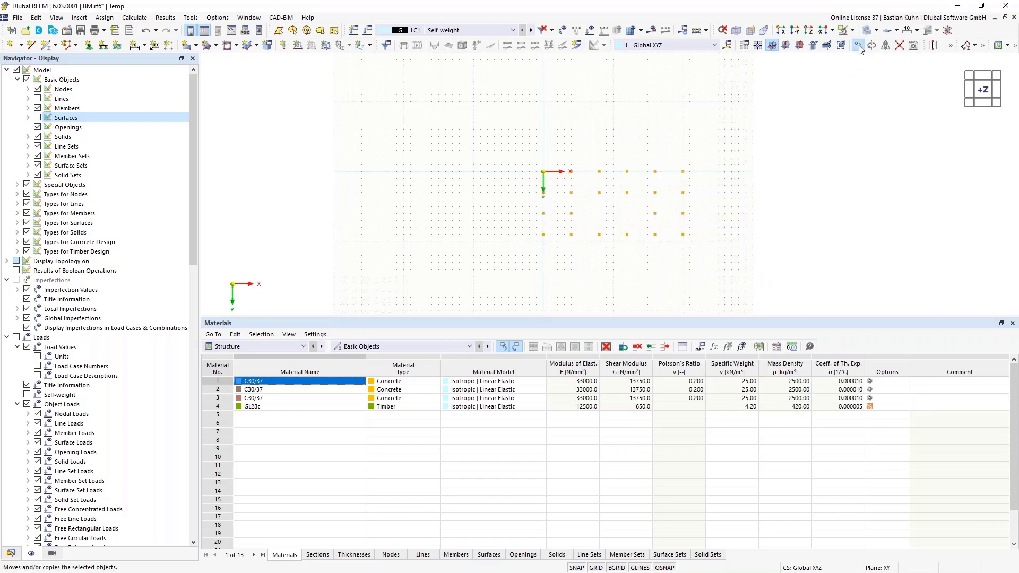
click(468, 208)
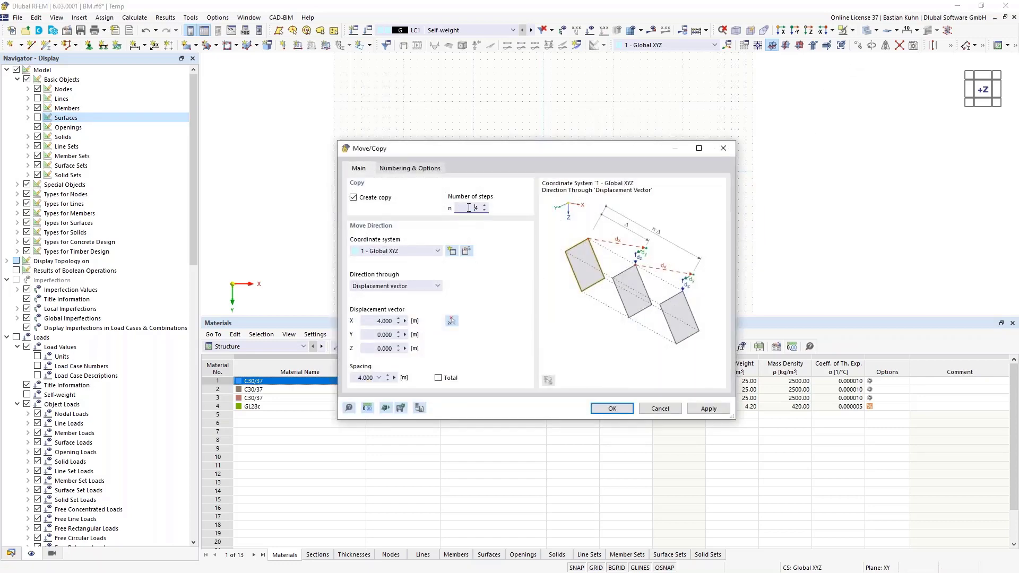
text(1)
click(365, 319)
text(0)
click(373, 348)
text(3)
Enable step links for the copy and have the nodes linked with a member.
click(410, 169)
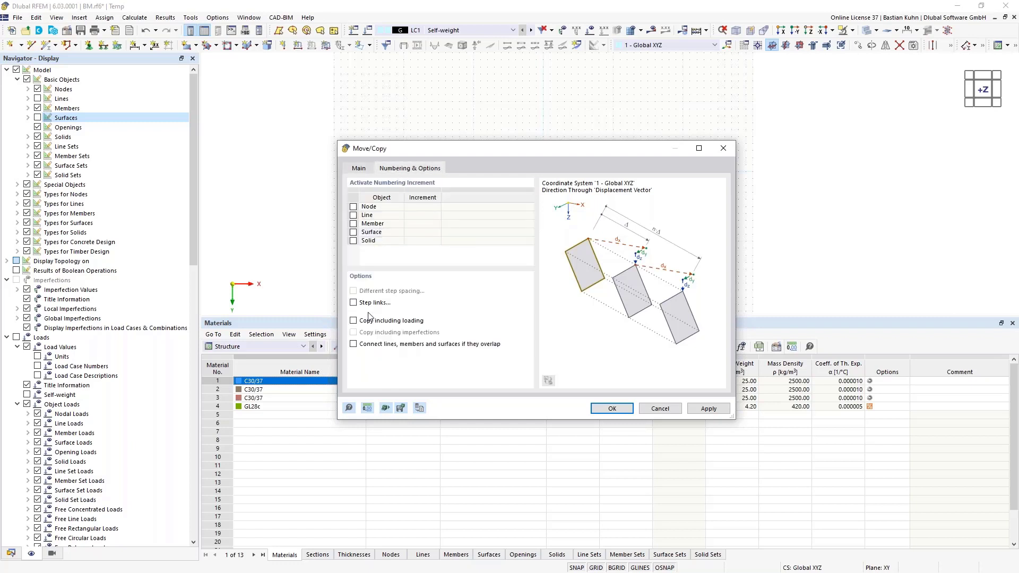
click(353, 303)
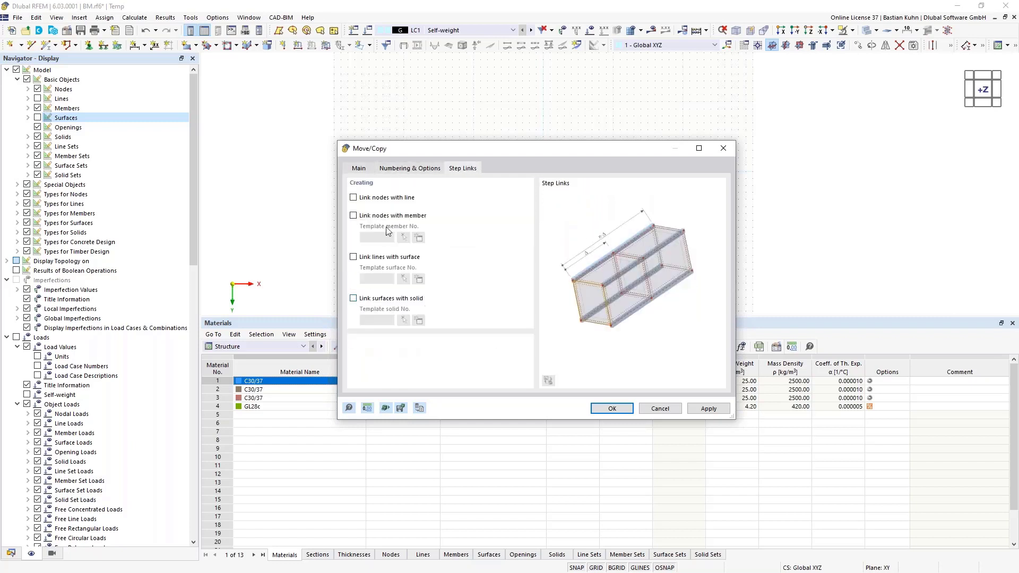
click(353, 216)
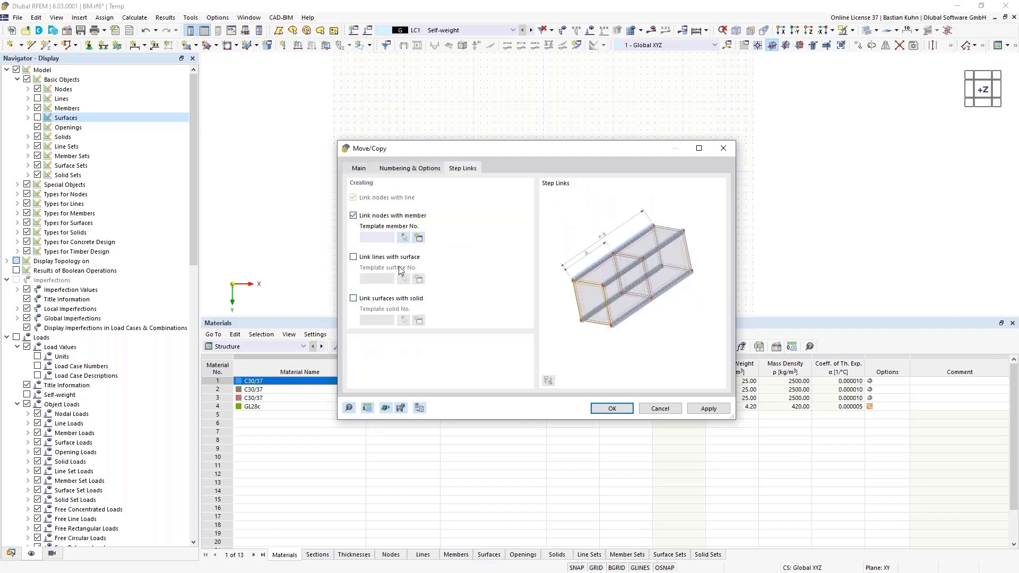
Define a new beam member with uniform section R_M1 400/400 in C30/37 as the template for the node links.
click(419, 238)
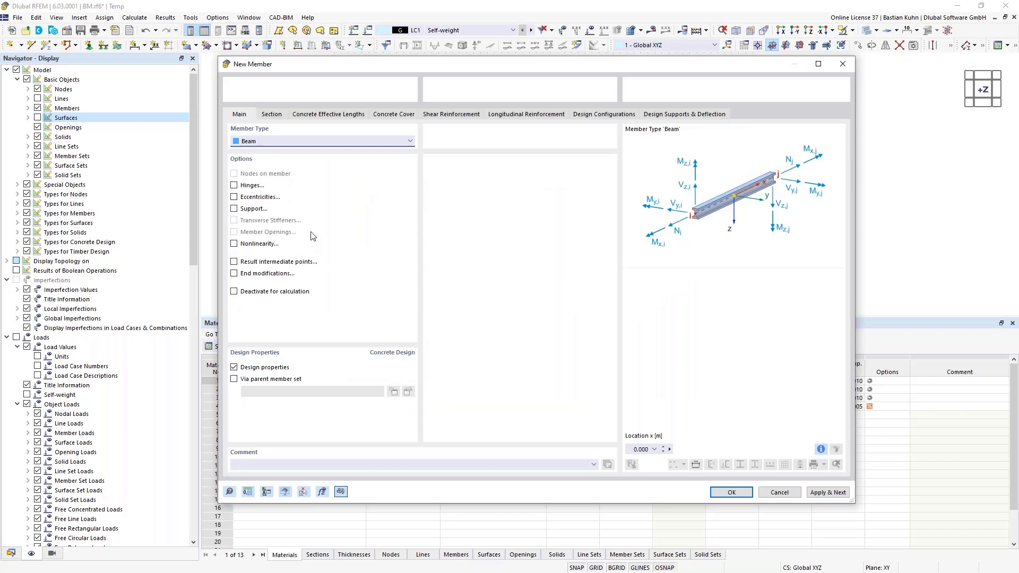
click(274, 115)
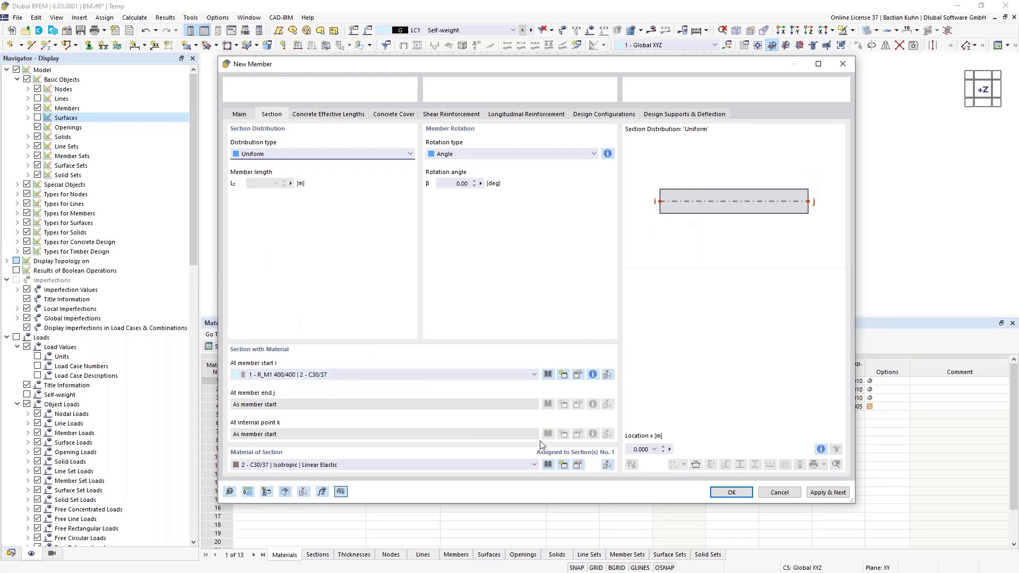
click(732, 492)
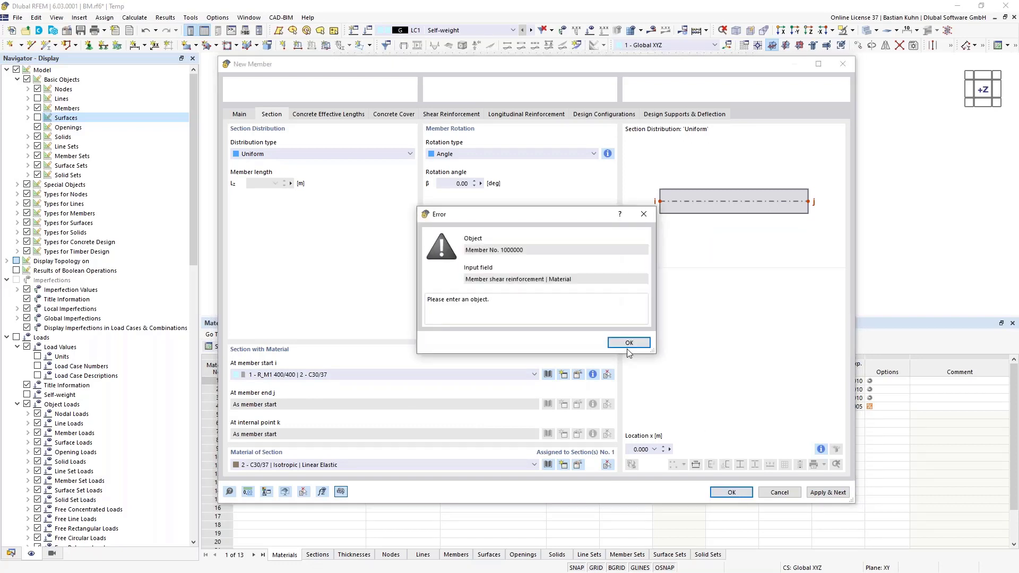
click(628, 344)
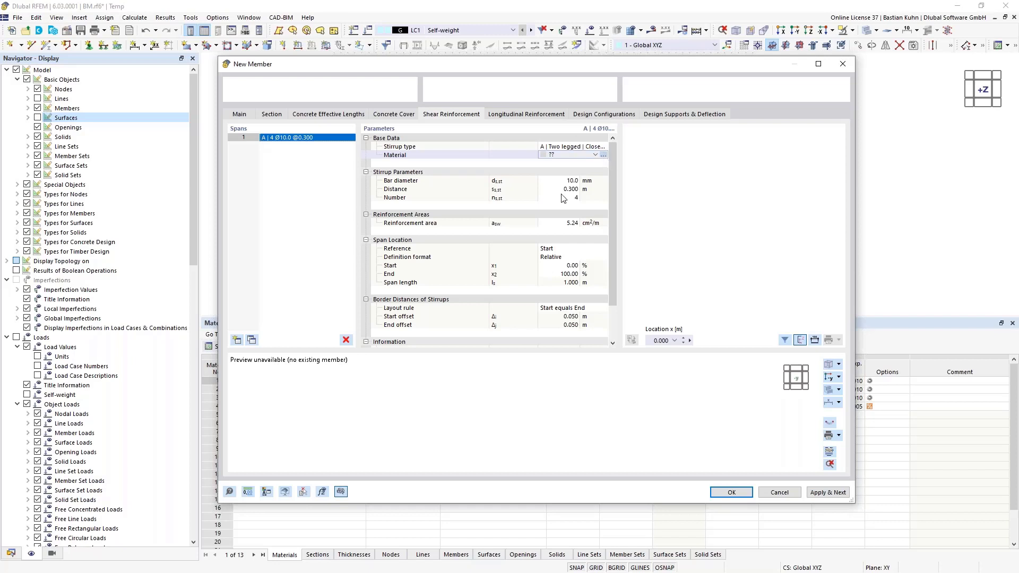
Create reinforcing steel B500S(A) from the EN 1992-1-1 European Union series as the material for the template member's stirrups.
click(585, 155)
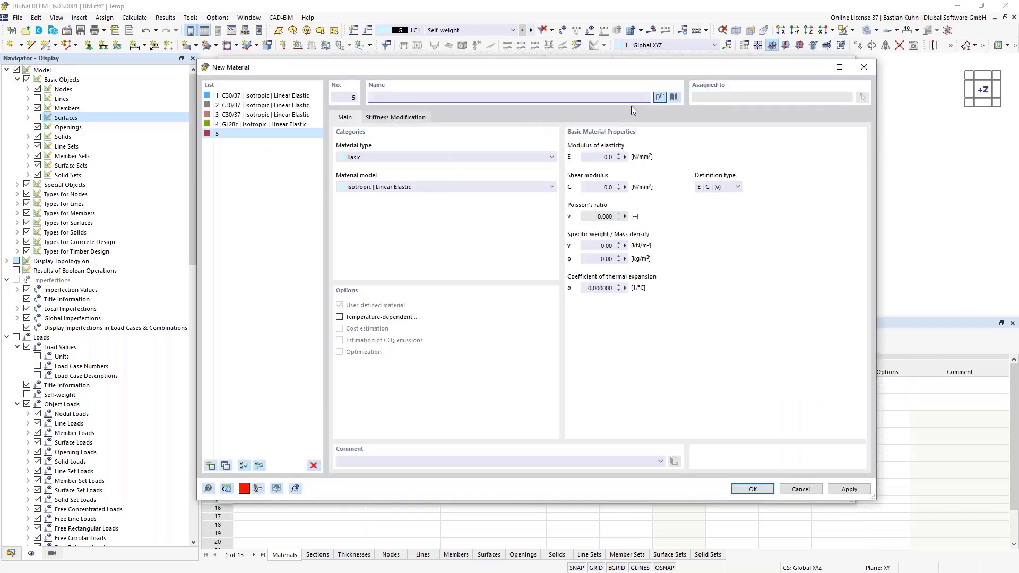
click(674, 97)
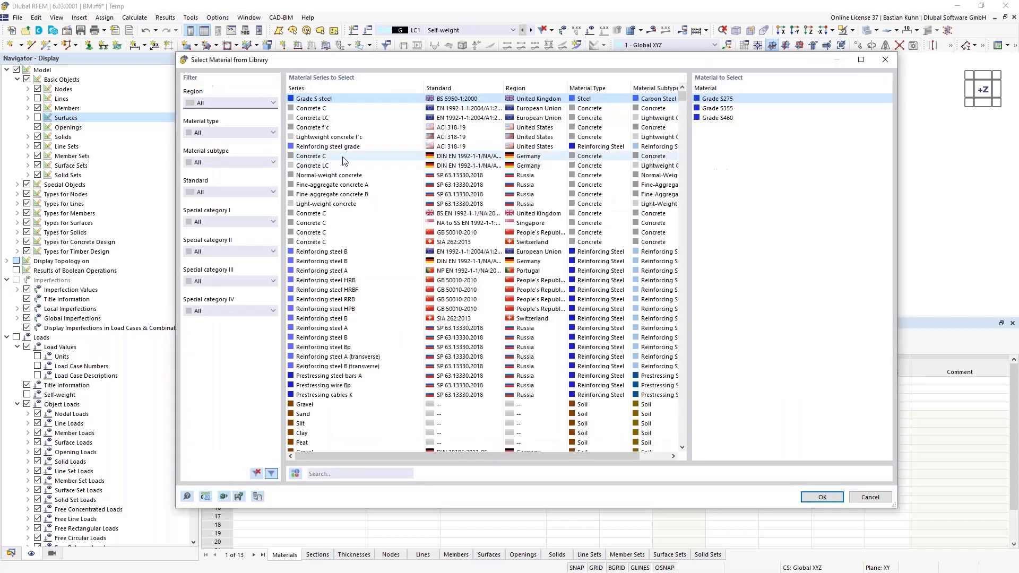
click(223, 132)
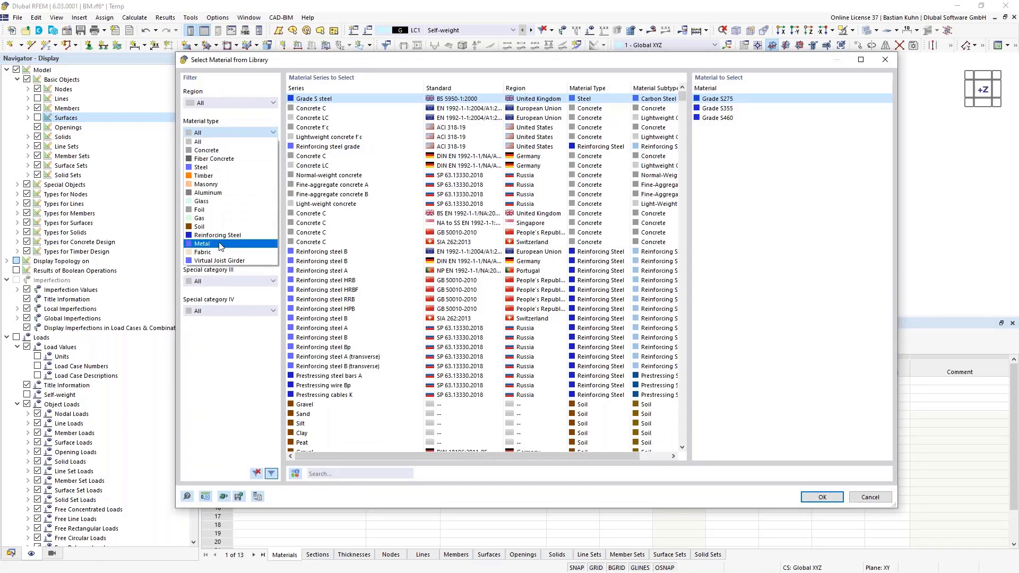
click(217, 235)
click(441, 108)
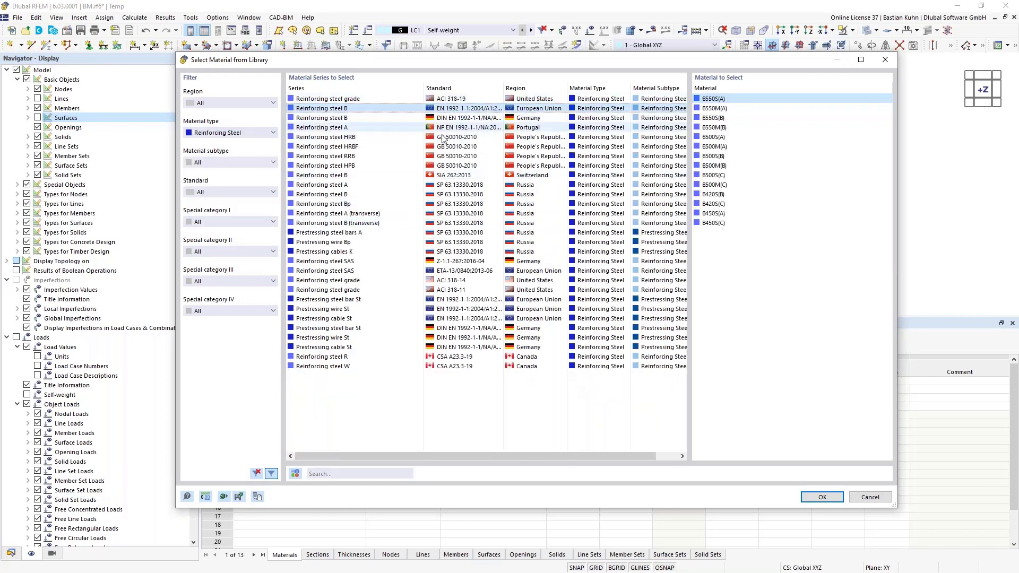
click(712, 137)
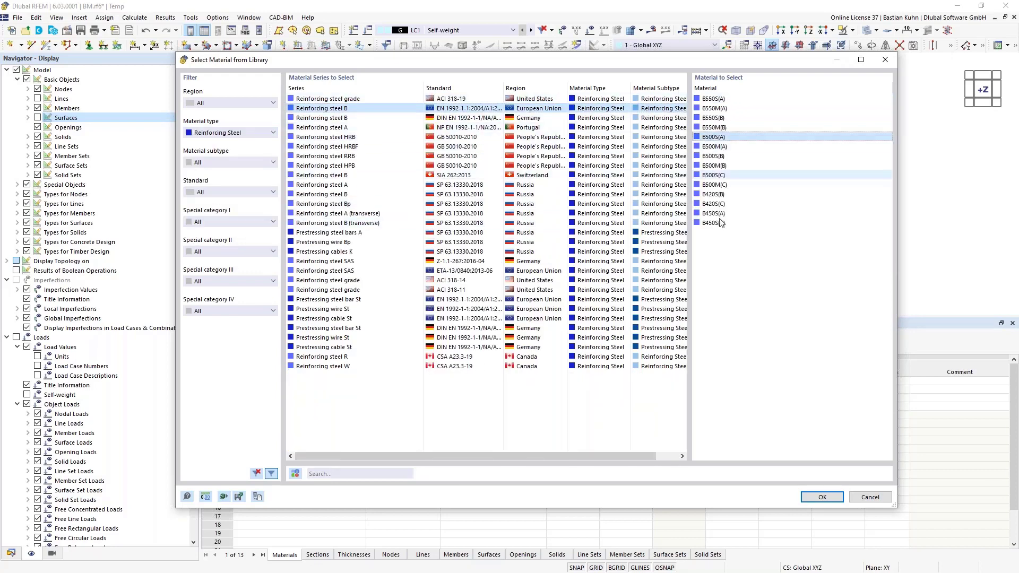
click(820, 496)
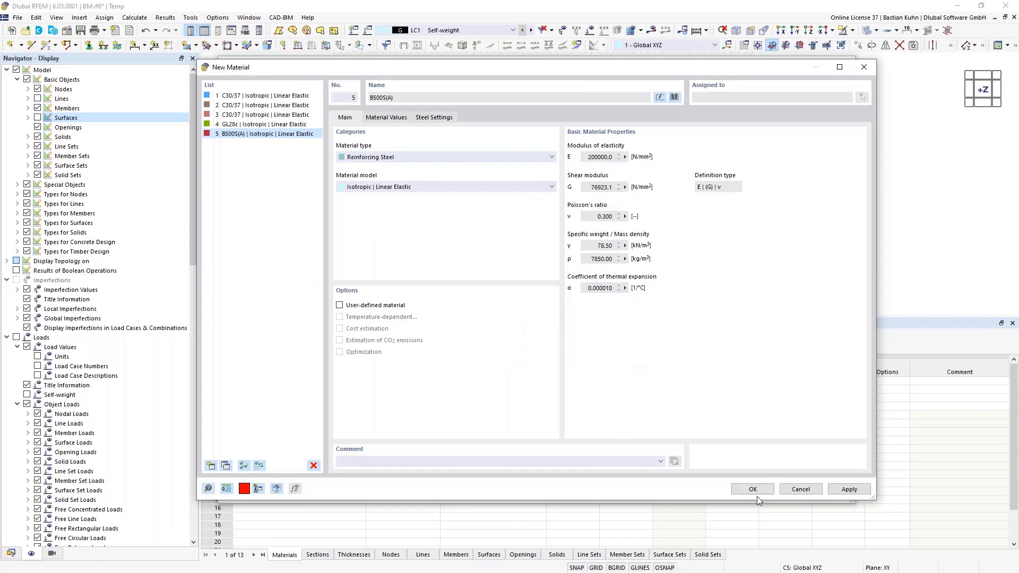
click(754, 489)
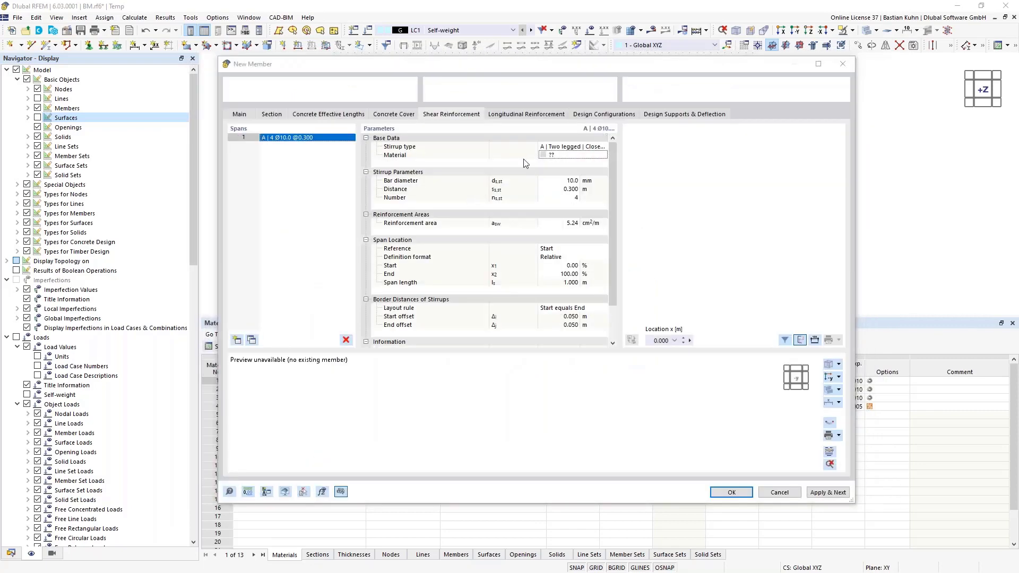
Assign the new reinforcing steel to the longitudinal reinforcement, then confirm the template member and generate the columns with the node copy.
click(517, 113)
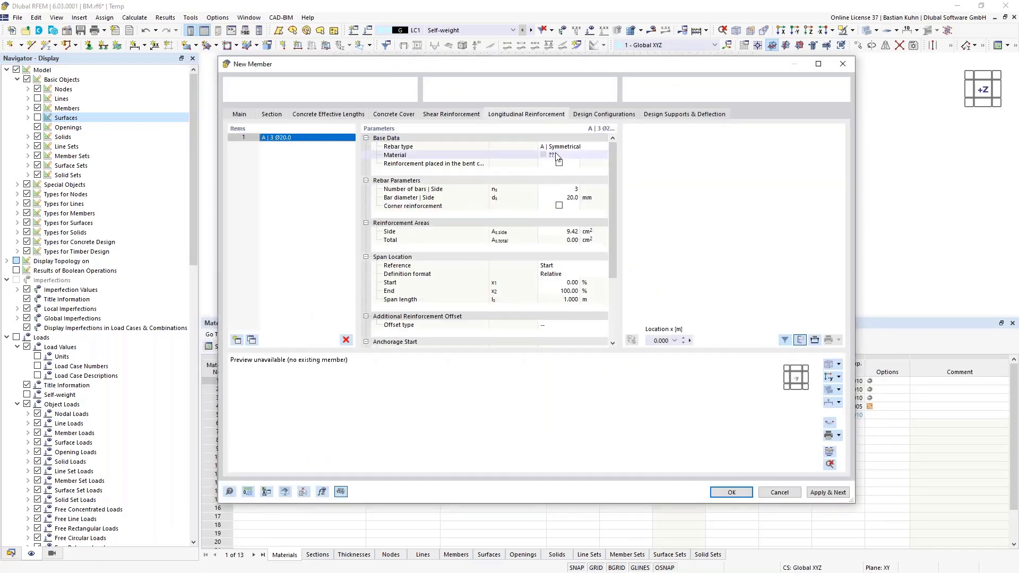
click(590, 156)
click(594, 156)
click(593, 163)
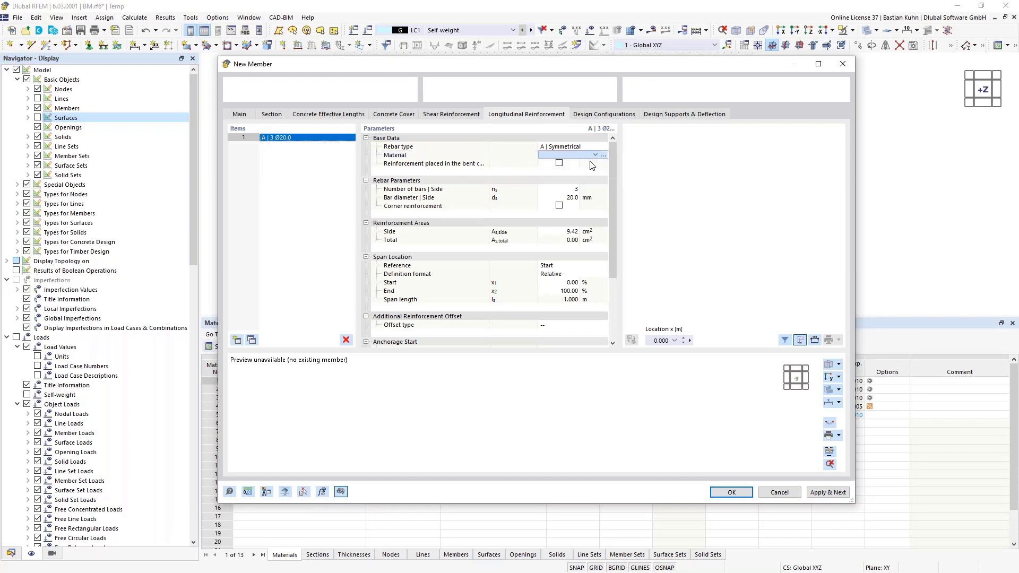
click(732, 493)
click(612, 409)
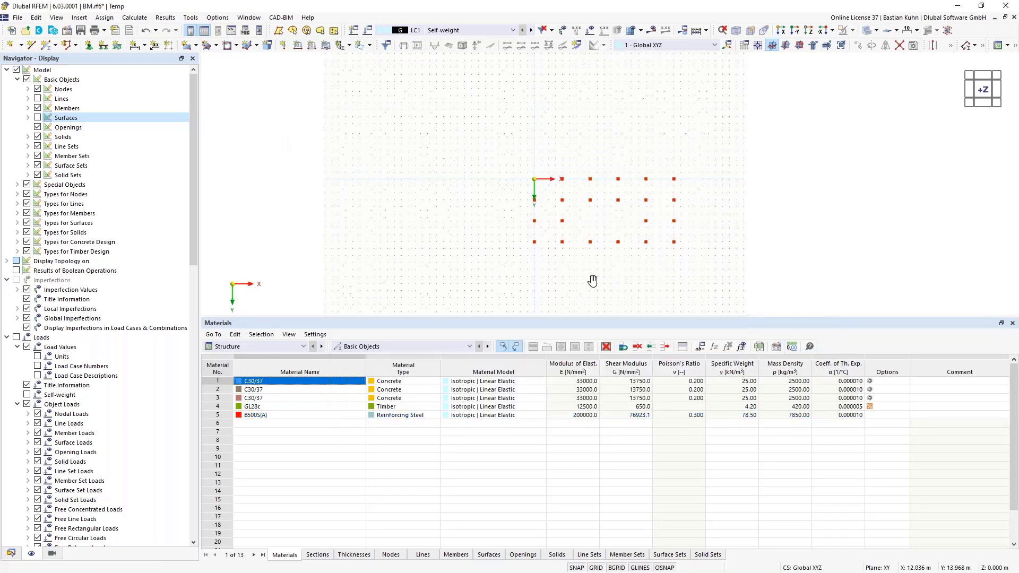
Switch to an isometric view and show the surfaces and lines in the model display.
key(F7)
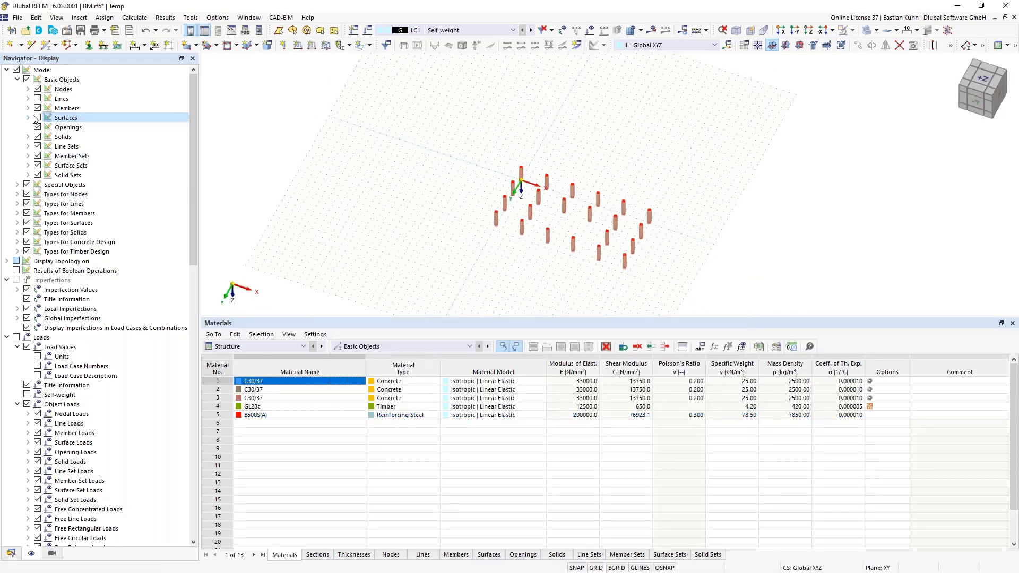
click(37, 118)
click(37, 99)
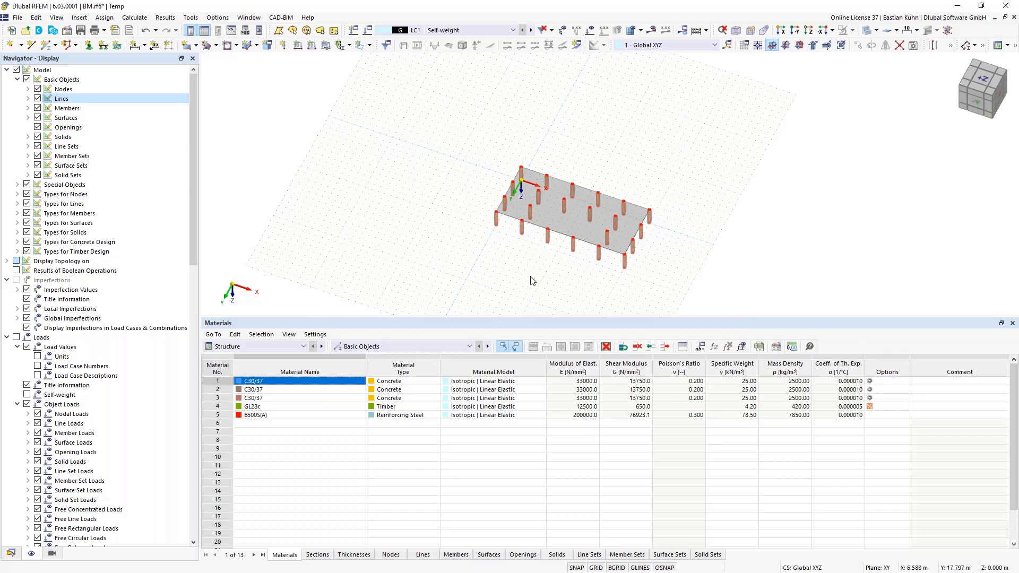
middle_drag(531, 276, 520, 250)
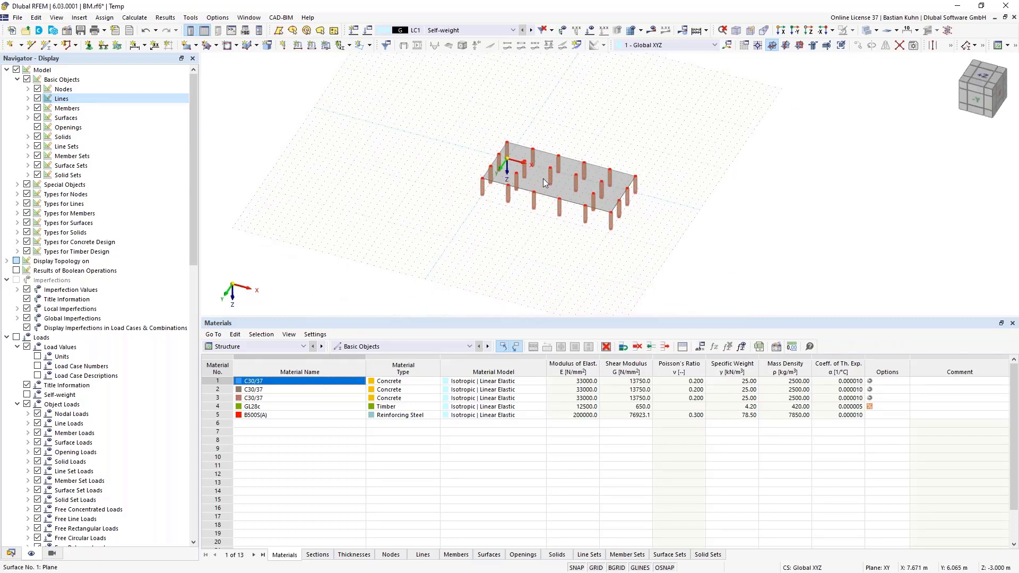
scroll(543, 179, up, 3)
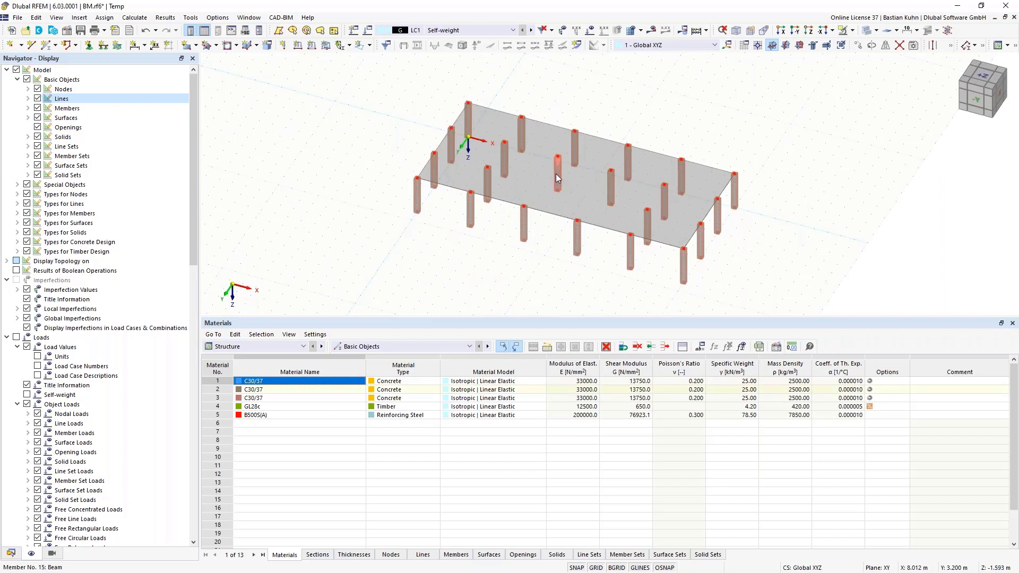
Delete the four columns at X 8 m and 12 m on the Y 0 m and 3 m axes, keeping their lines.
click(563, 173)
click(574, 154)
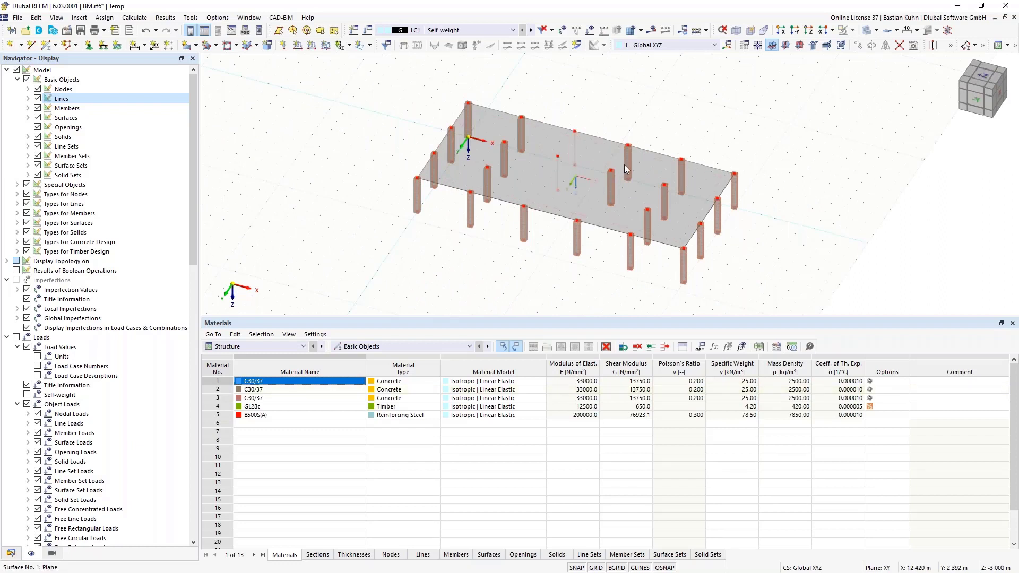
click(628, 163)
click(612, 185)
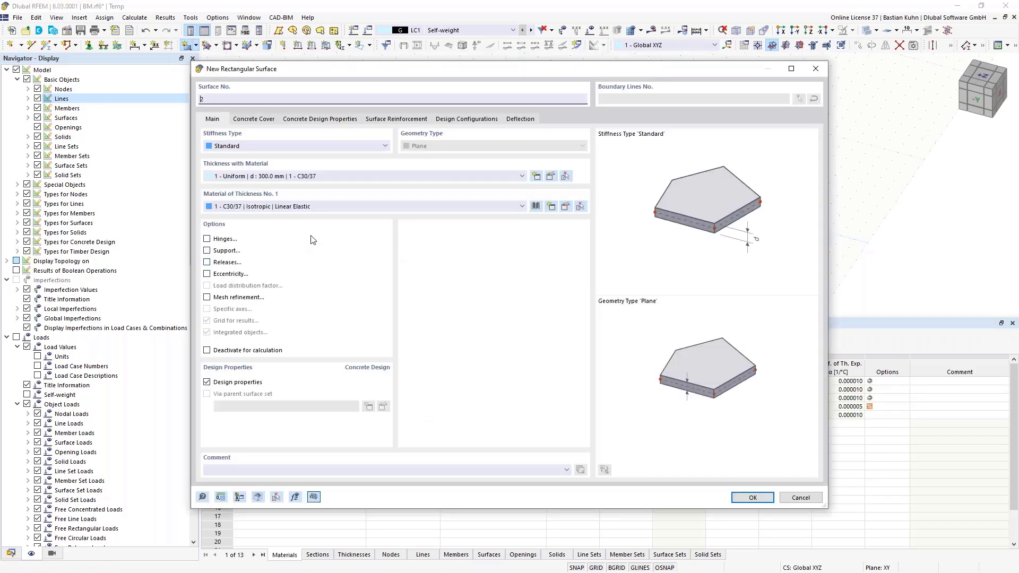
Draw rectangular core walls between the four deleted columns' lines using thickness 2, uniform 300 mm in C30/37, from Z -3 m to 0 m.
click(419, 177)
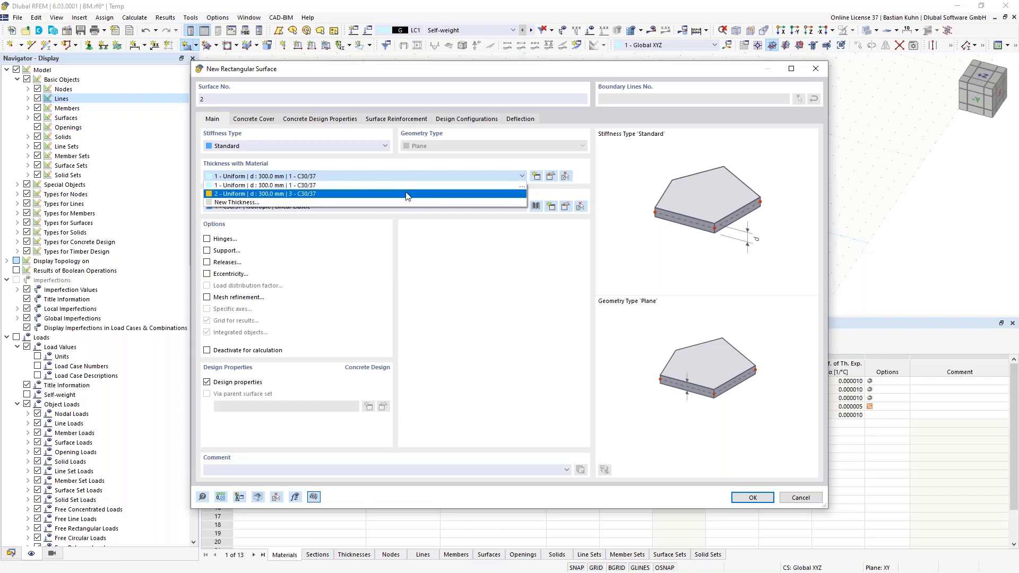
click(409, 195)
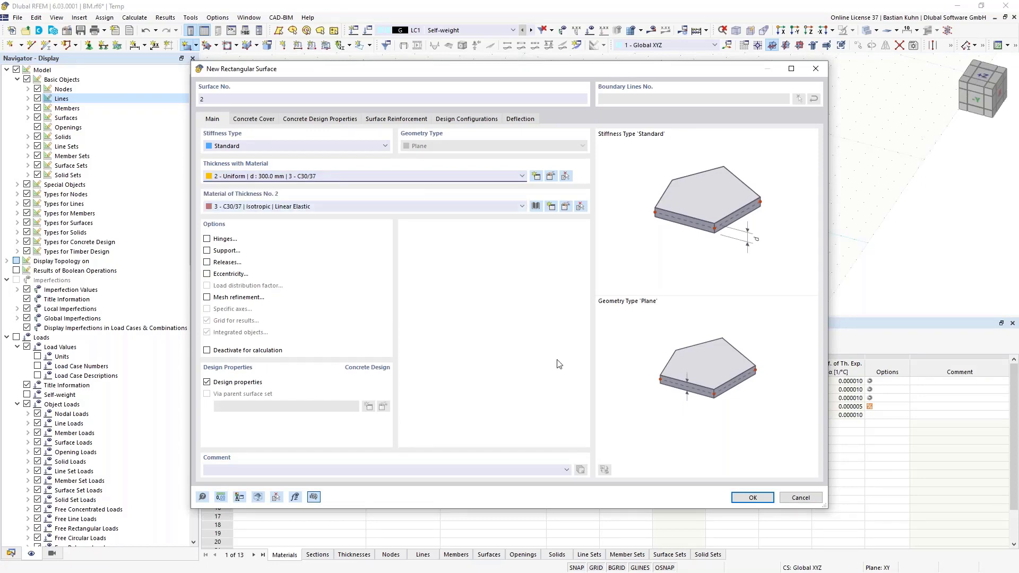
click(746, 498)
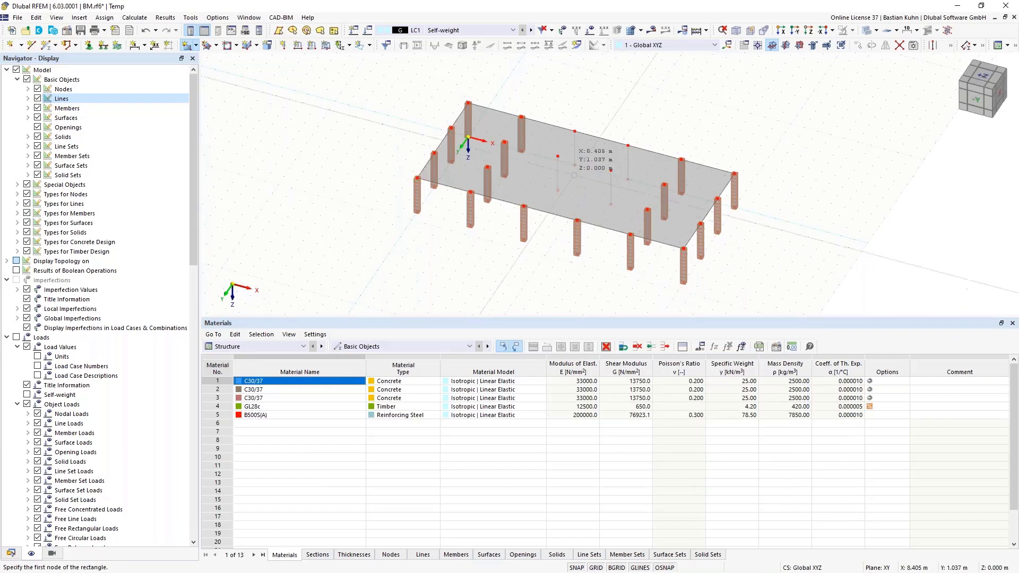
click(628, 144)
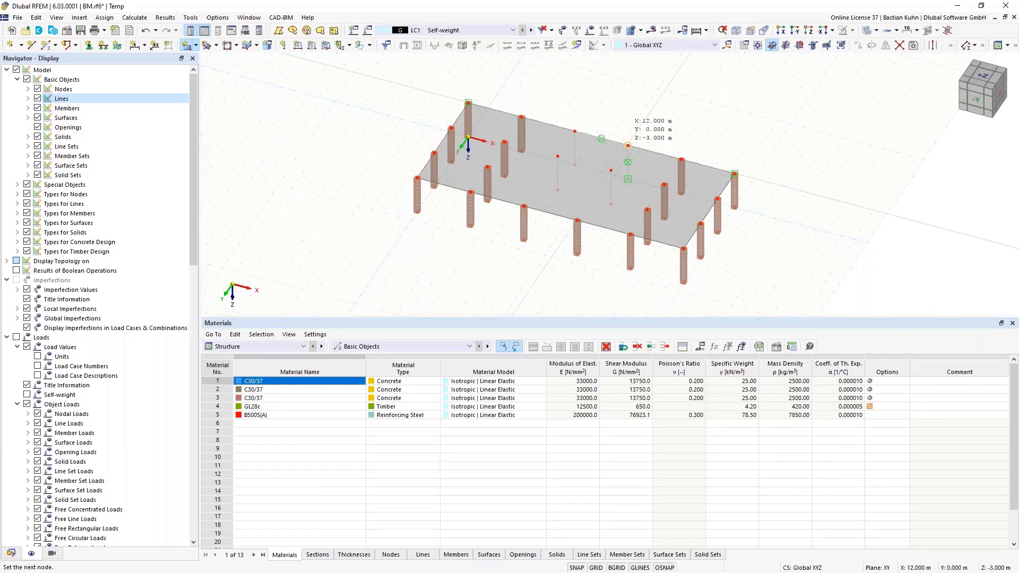
click(628, 182)
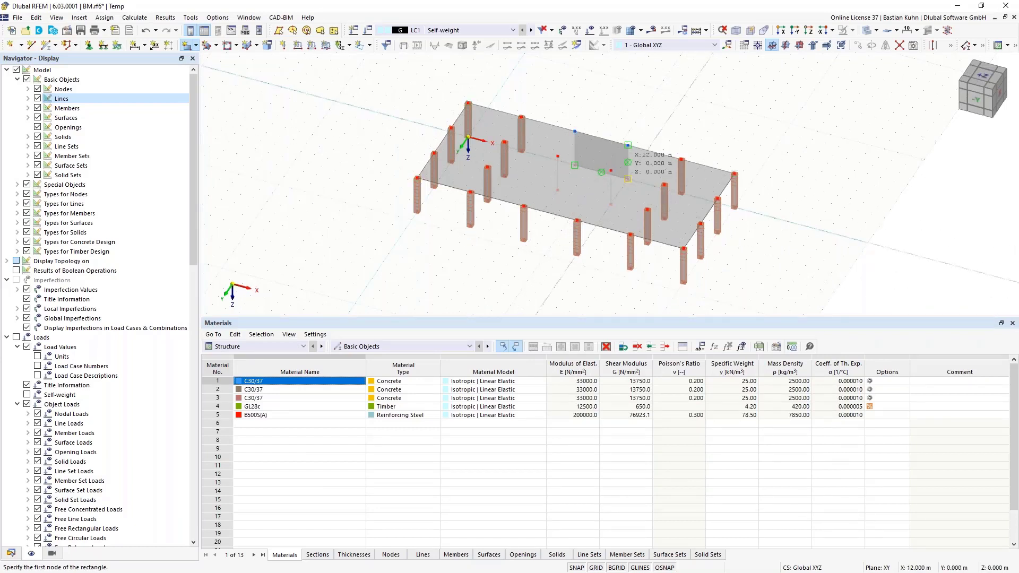
click(628, 179)
click(628, 146)
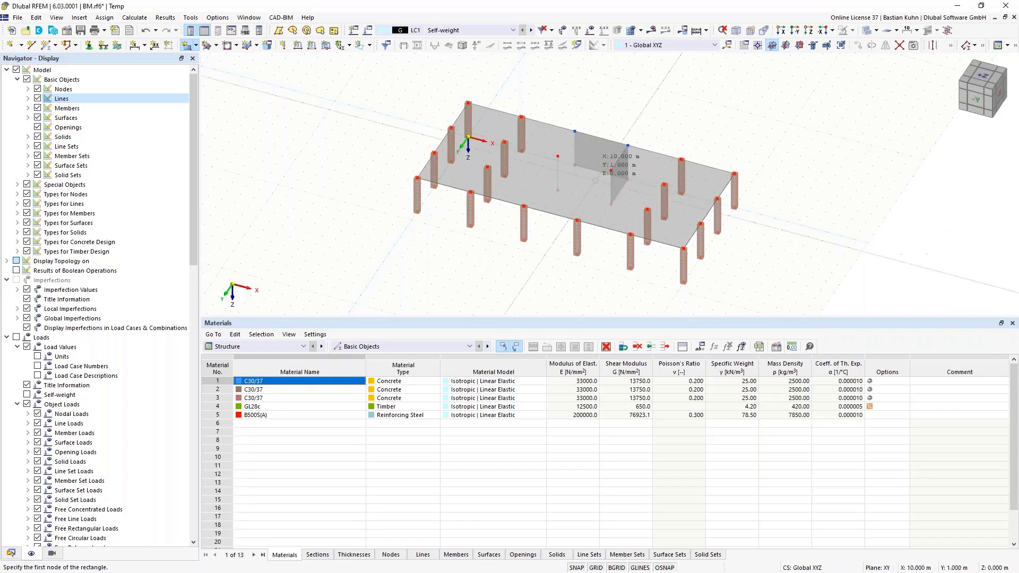
click(558, 156)
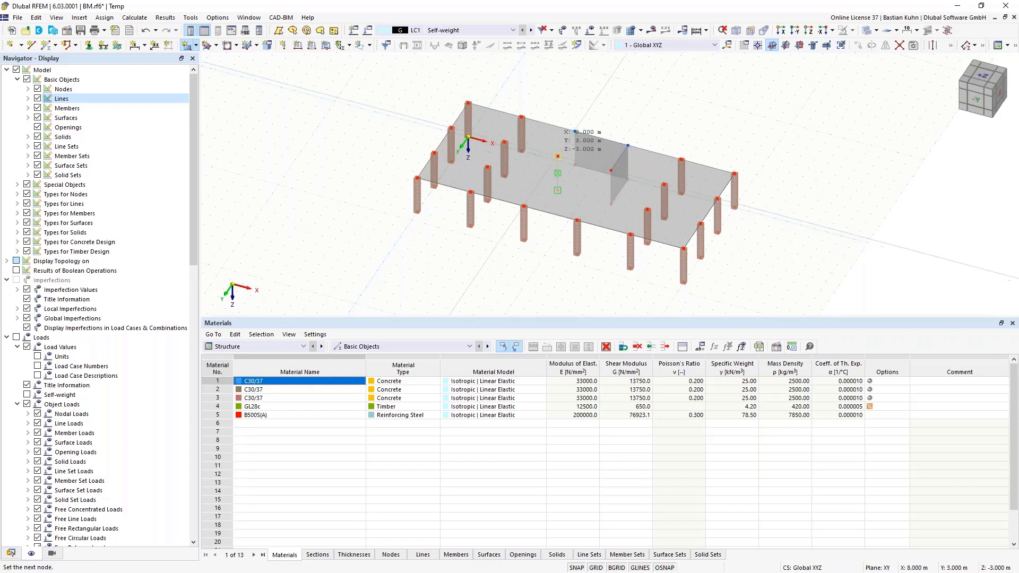
click(559, 175)
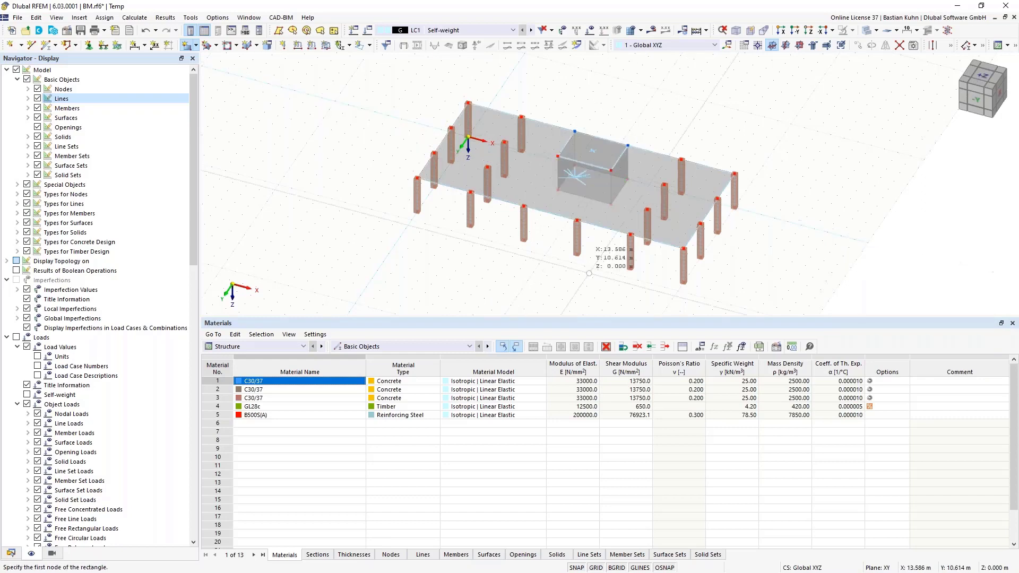
key(Escape)
Divide the bottom line of the core wall at Y 3 m using 2 intermediate nodes.
middle_drag(575, 273, 557, 222)
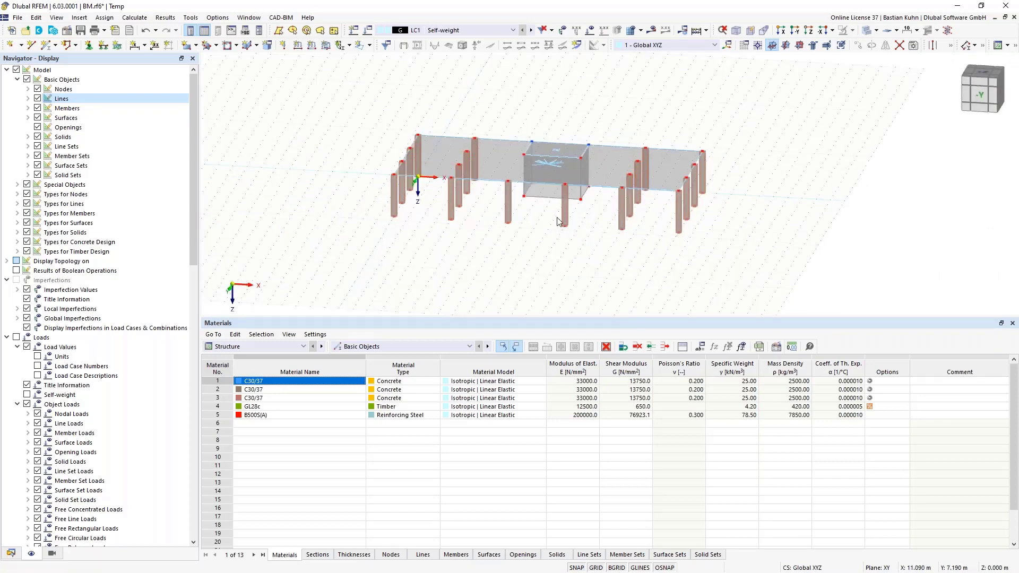
ctrl+middle_drag(539, 213, 493, 253)
scroll(557, 225, up, 5)
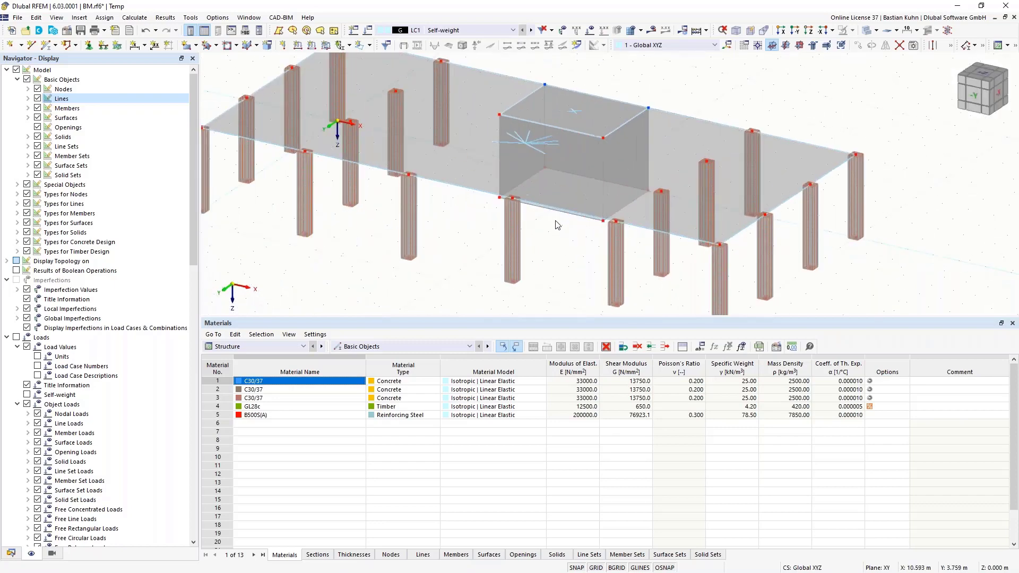
ctrl+middle_drag(556, 217, 559, 226)
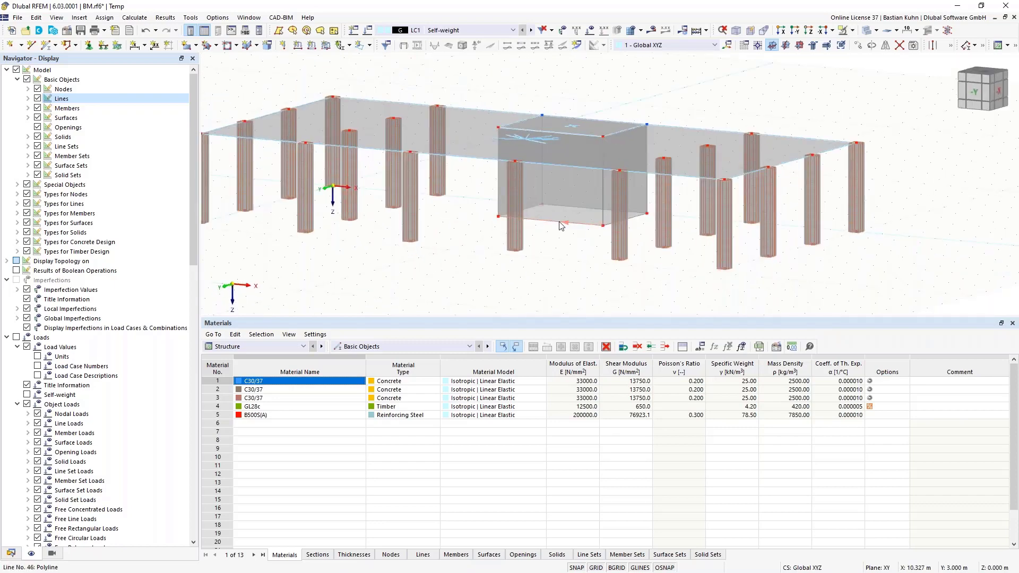
right_click(574, 228)
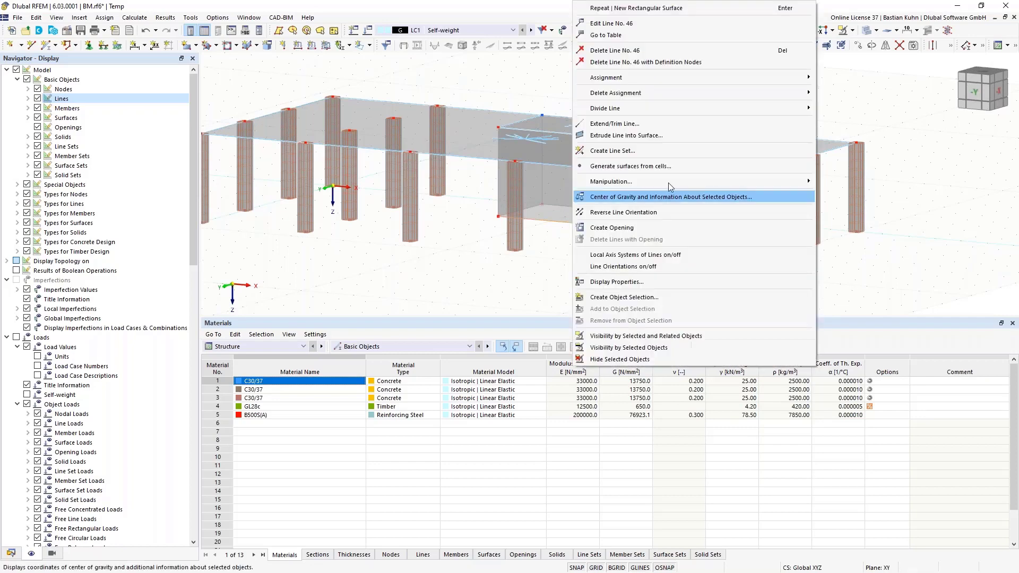
mouse_move(774, 108)
click(849, 117)
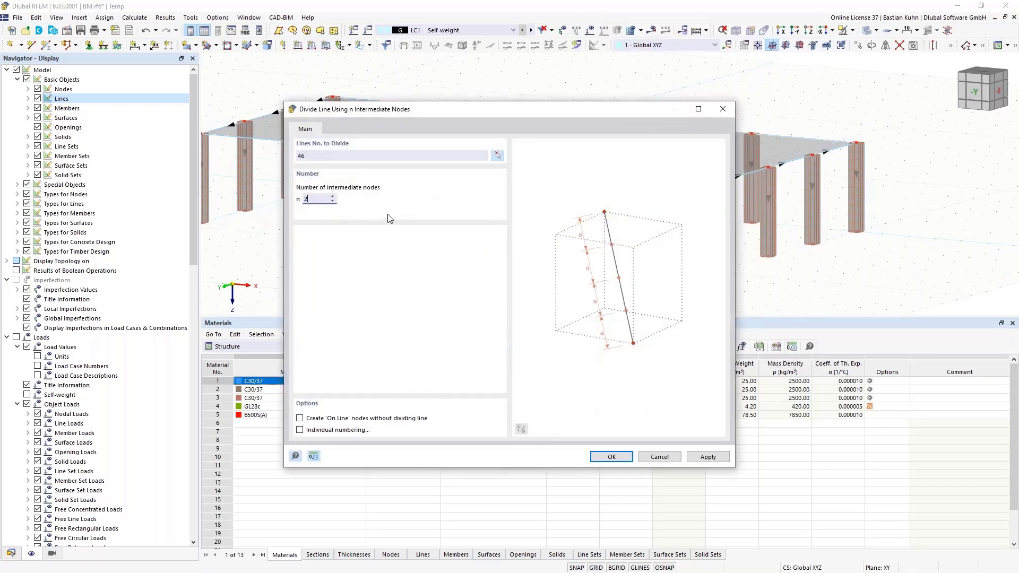
key(Return)
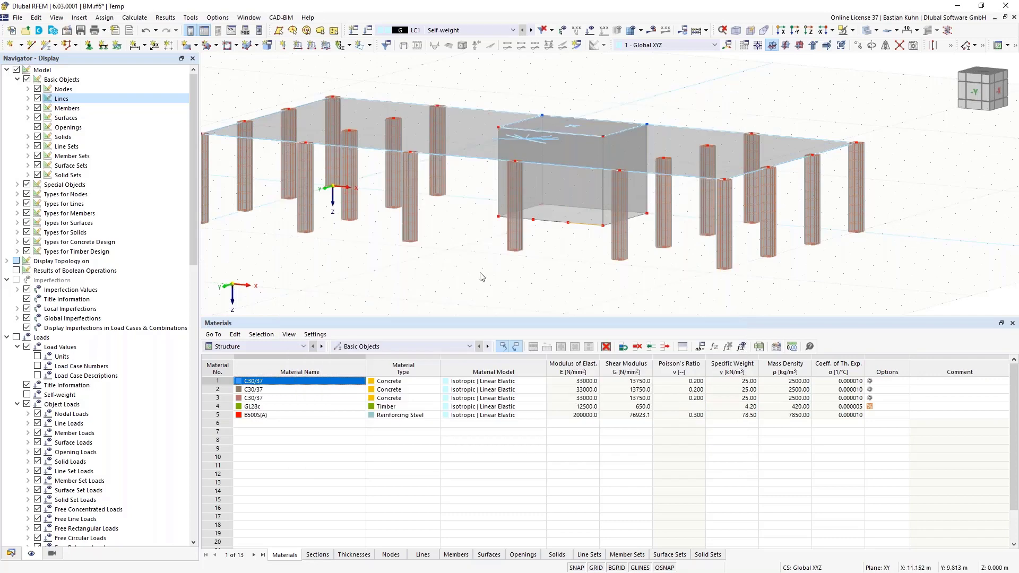
Set the X coordinates of the two intermediate nodes on the core wall's bottom line to 9 m and 11 m.
double_click(533, 220)
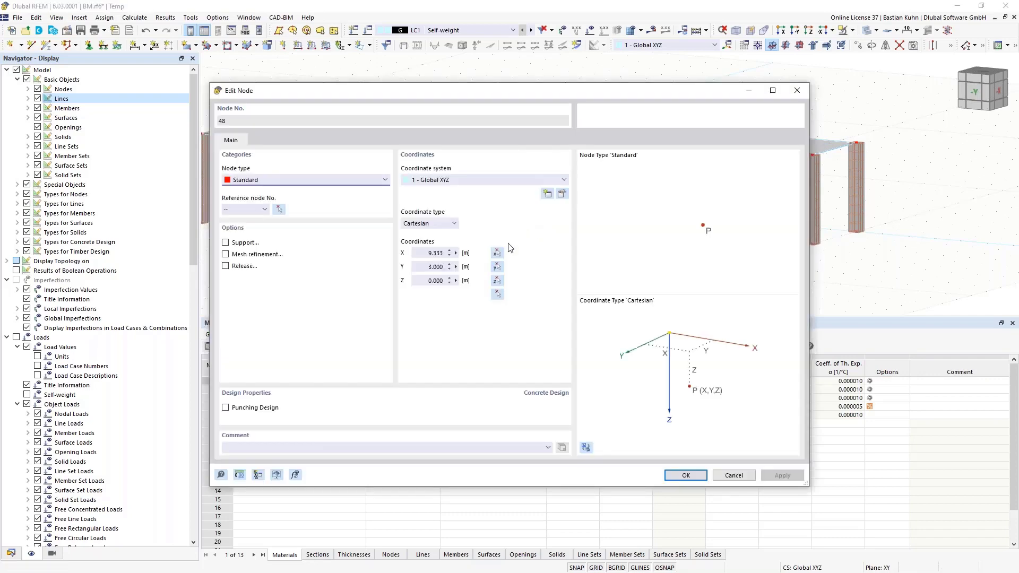
click(426, 253)
text(9)
key(Return)
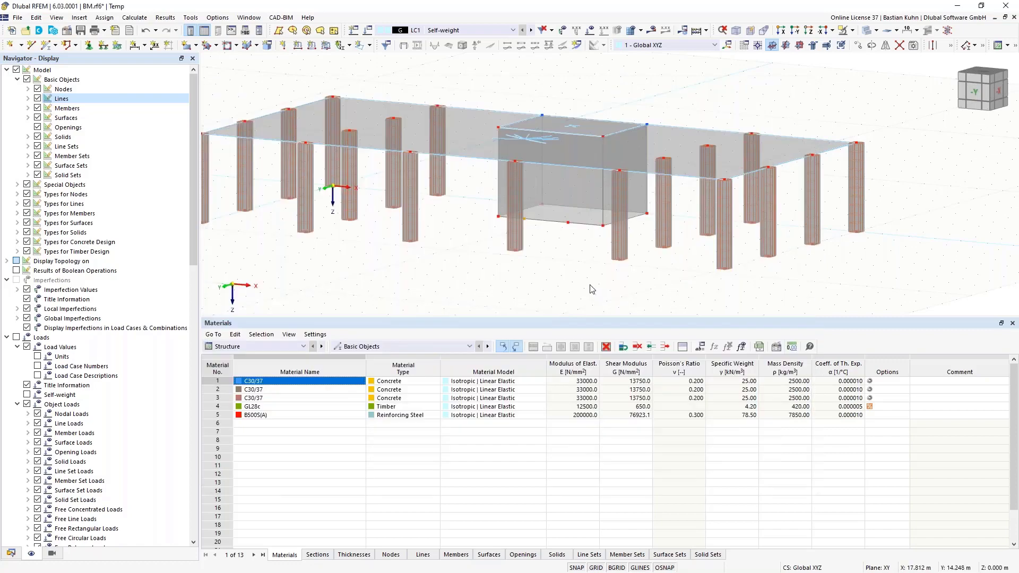
double_click(568, 223)
click(432, 253)
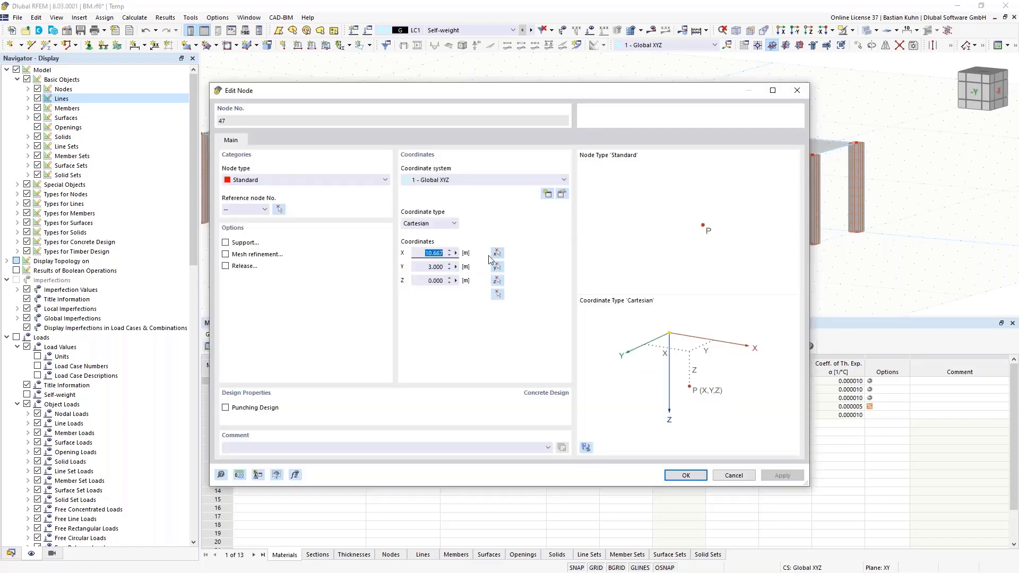
text(11)
key(Return)
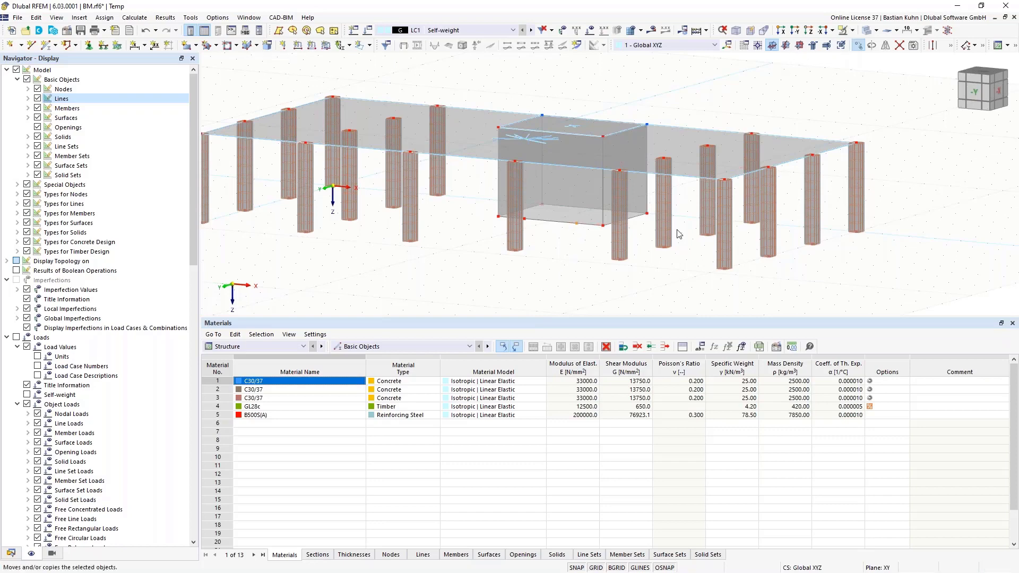
Copy the bottom line between the two intermediate nodes by -2.5 m in Z, with step links turned off.
click(858, 45)
click(374, 348)
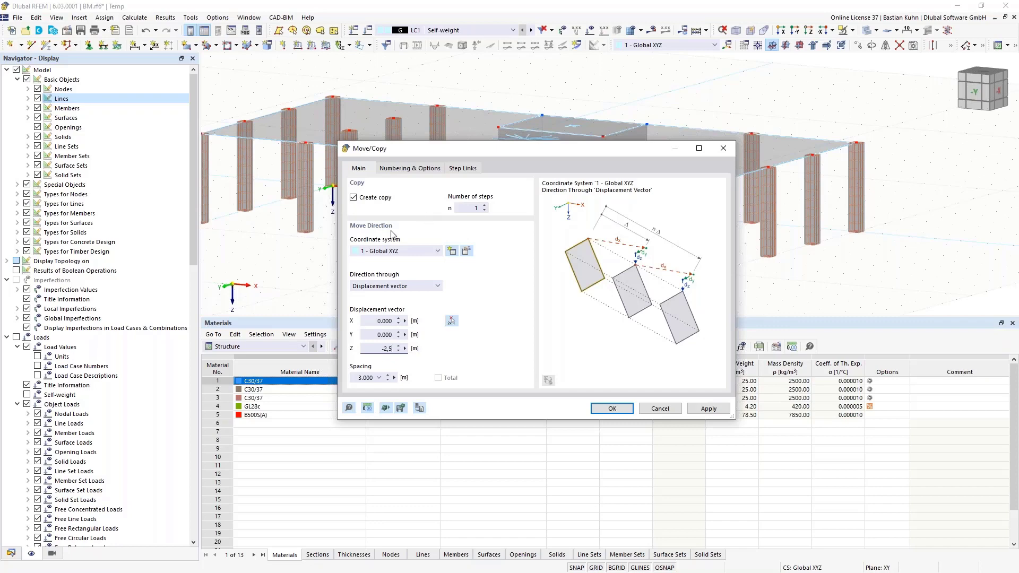
click(409, 168)
click(353, 302)
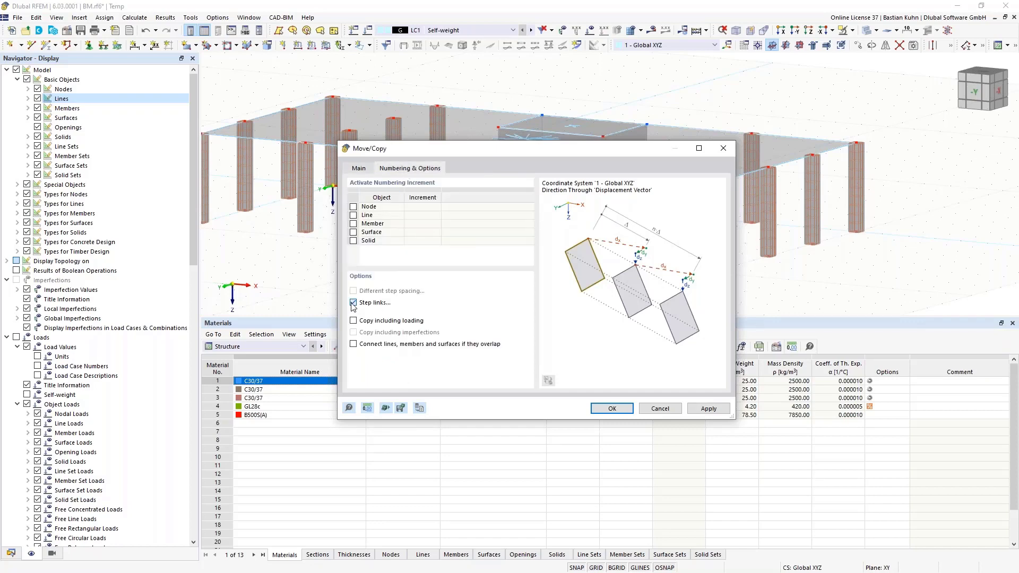
click(598, 411)
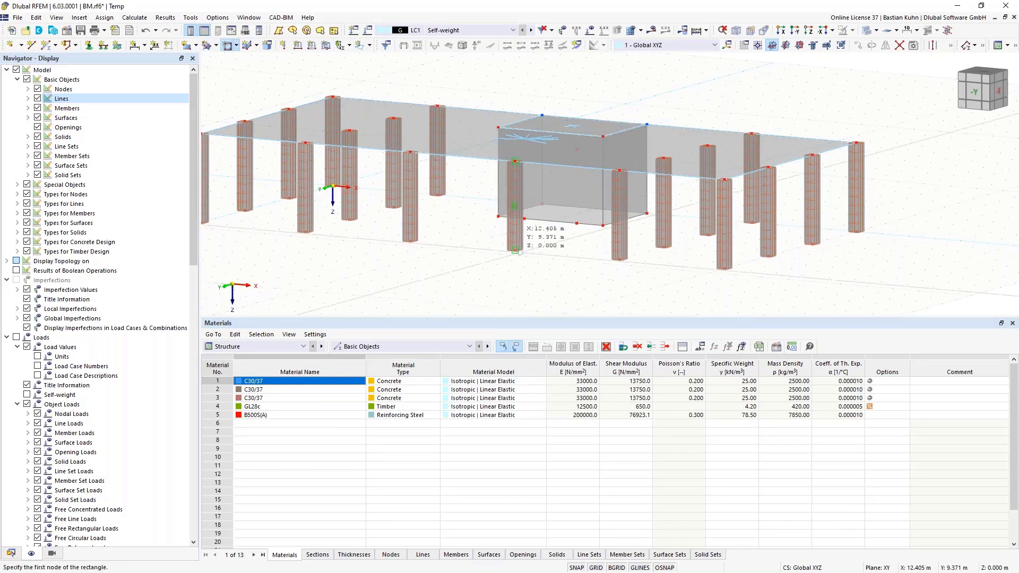
Create a rectangular opening in the core wall at Y 3 m, spanning X 9 m to 11 m and Z 0 m to -2.5 m.
click(524, 218)
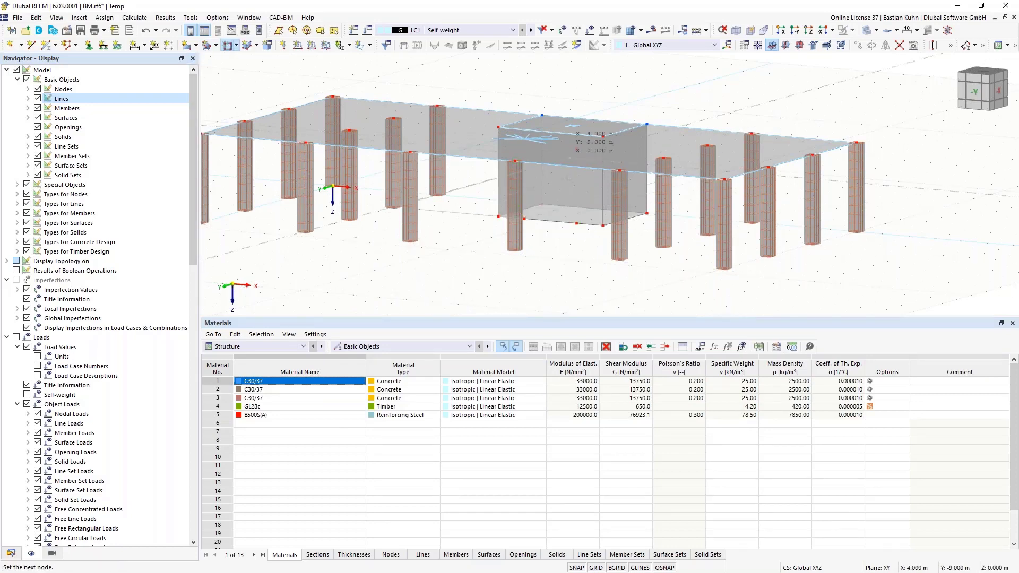
click(567, 252)
key(Escape)
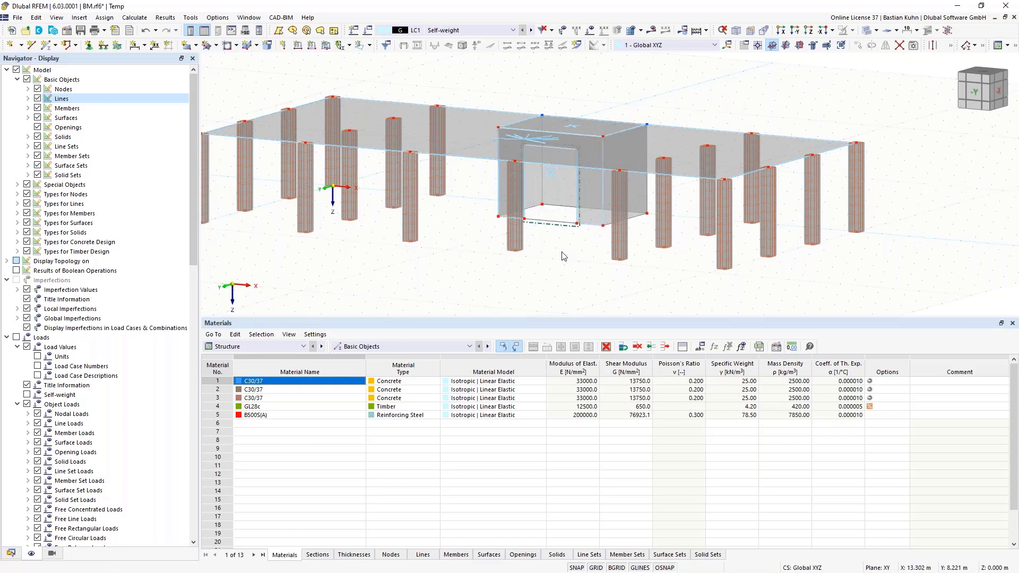
Draw vertical lines from both upper opening corners perpendicular to the wall's top edge at Z -3 m, and connect the lines around the core's top.
middle_drag(567, 239, 591, 142)
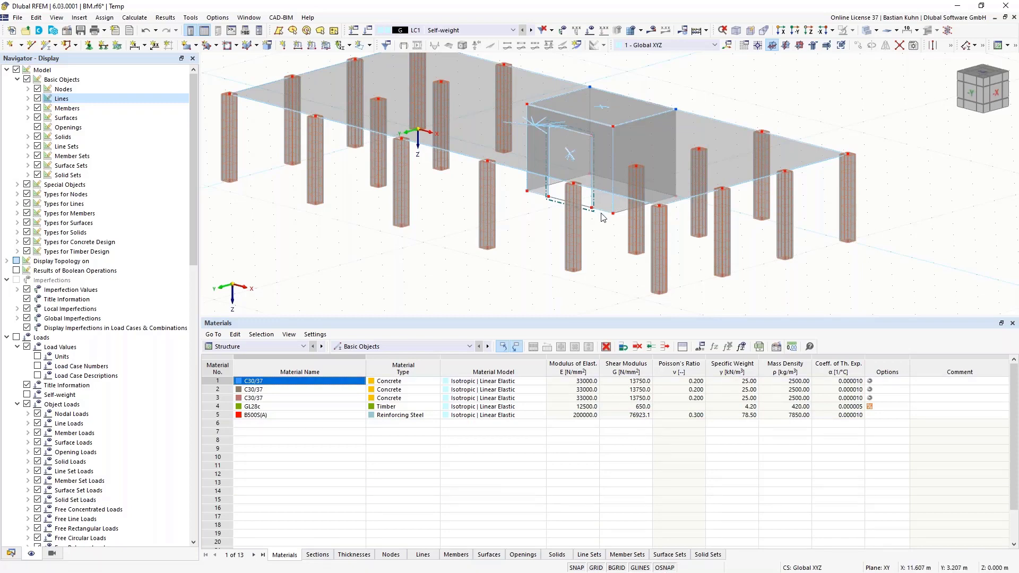
ctrl+middle_drag(603, 217, 577, 168)
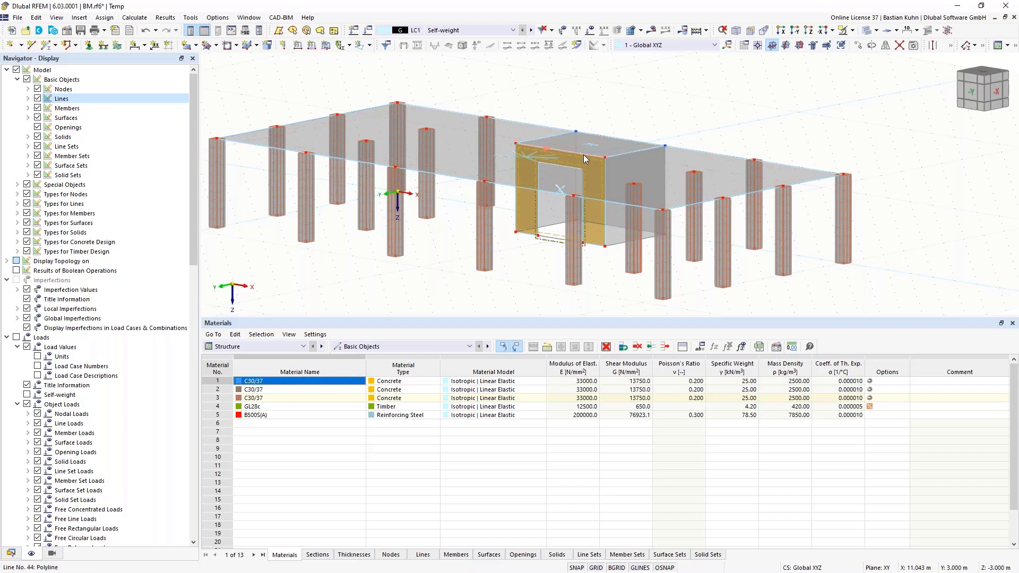
right_click(662, 571)
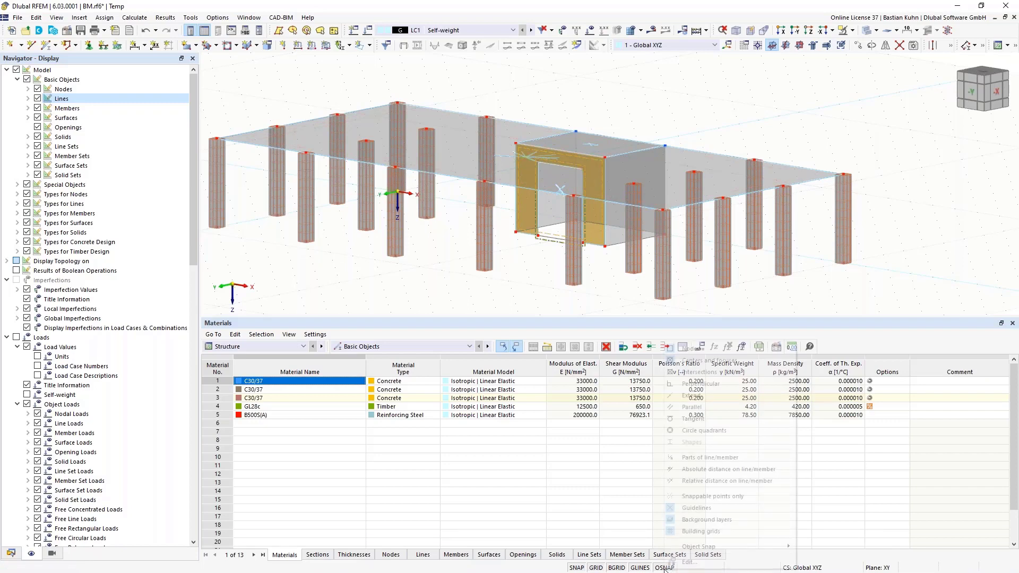
click(714, 389)
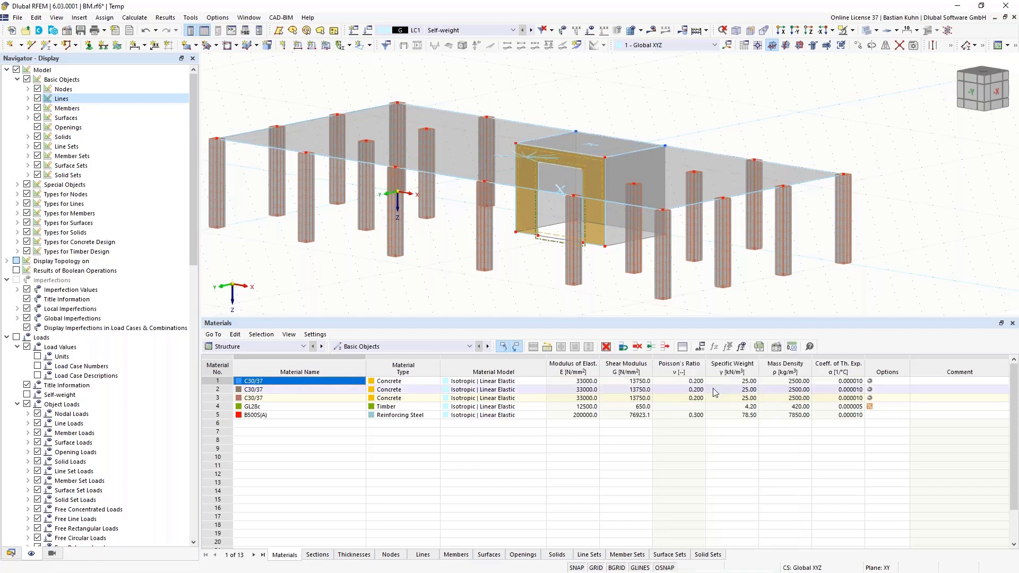
click(31, 45)
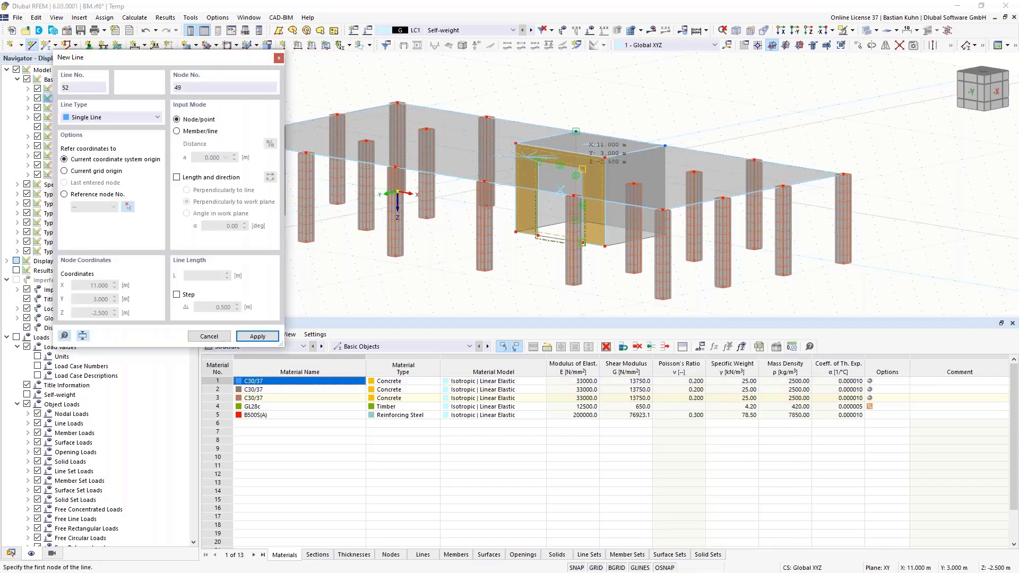
click(582, 169)
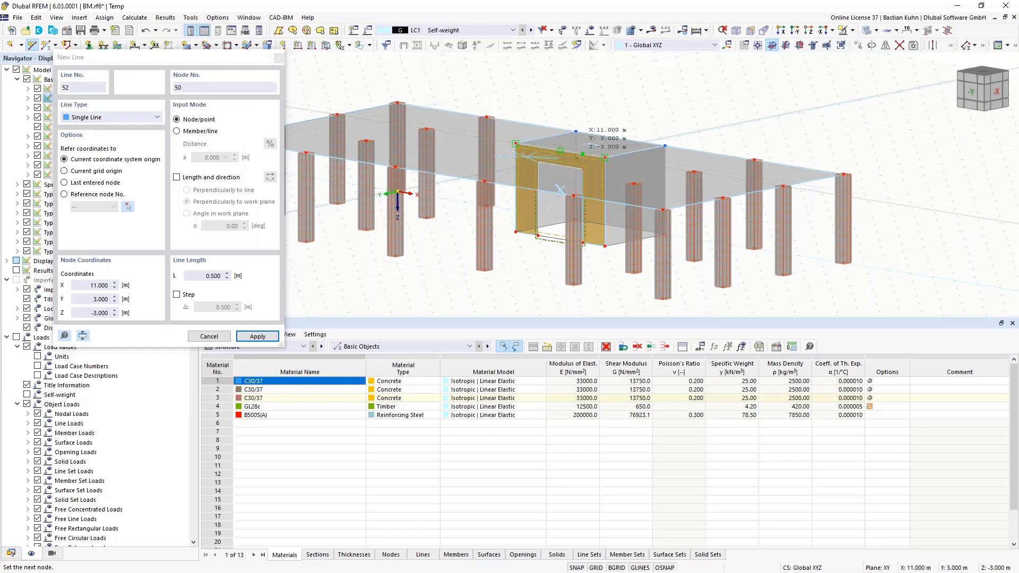
click(575, 142)
scroll(575, 142, up, 1)
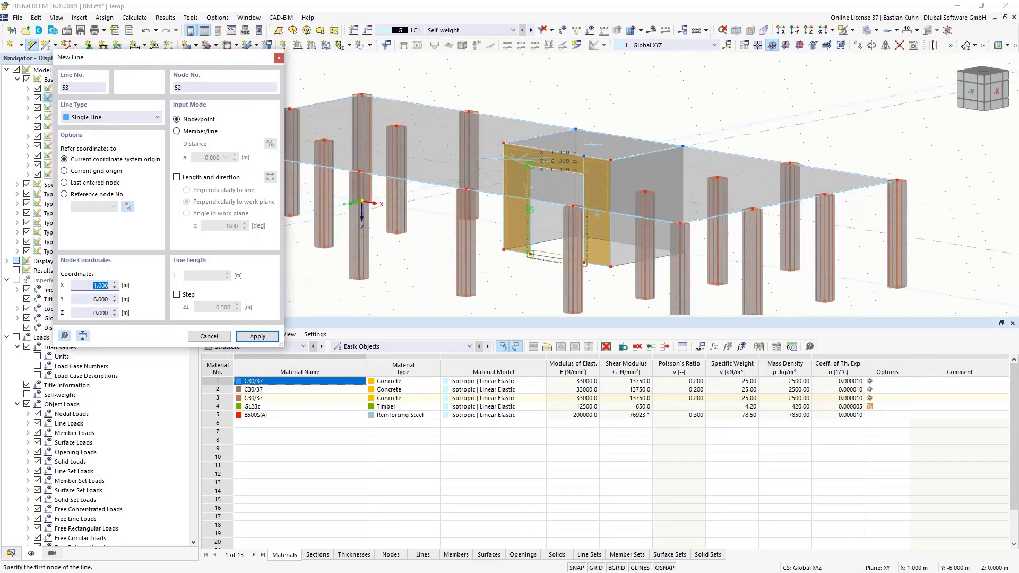
click(527, 153)
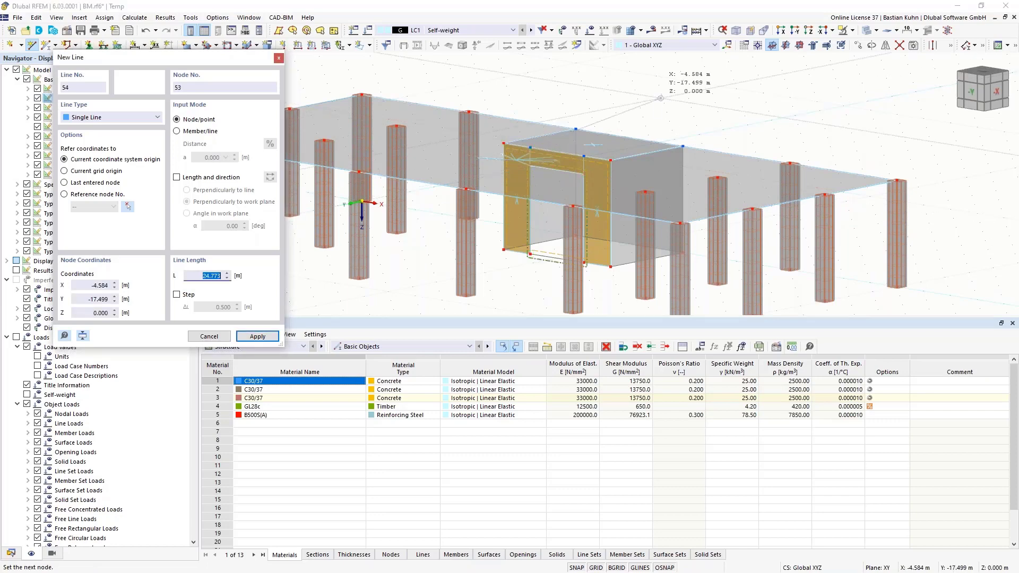
key(Escape)
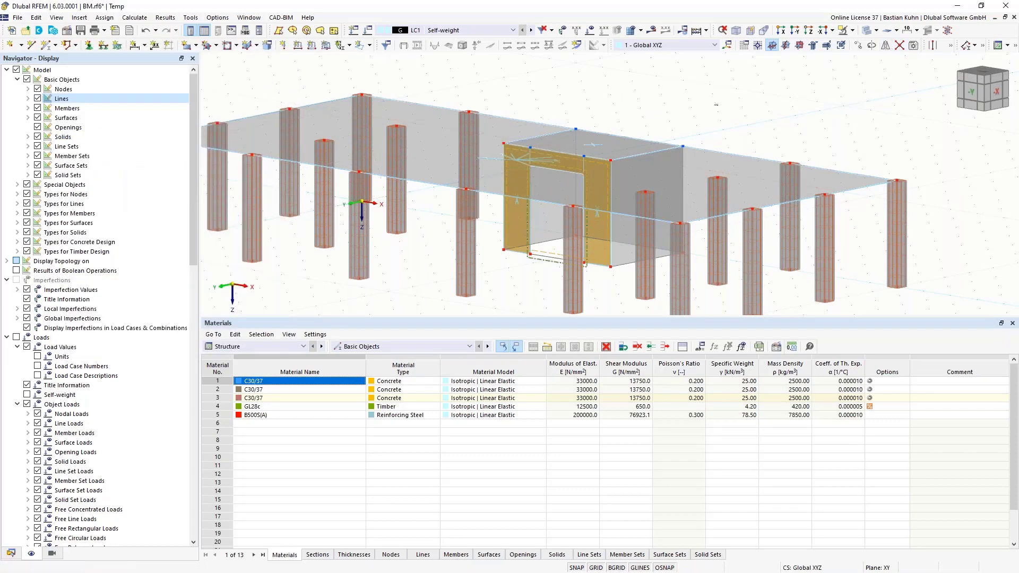
drag(718, 104, 484, 202)
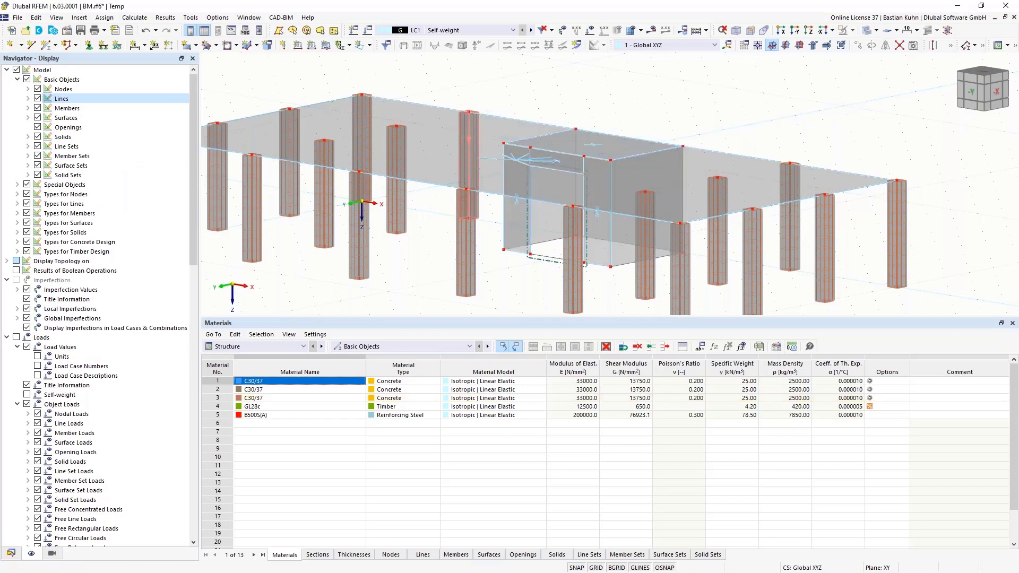
click(523, 286)
Make nodal support 1 rigid in all translations and rotations, and assign it to the column base nodes.
click(87, 46)
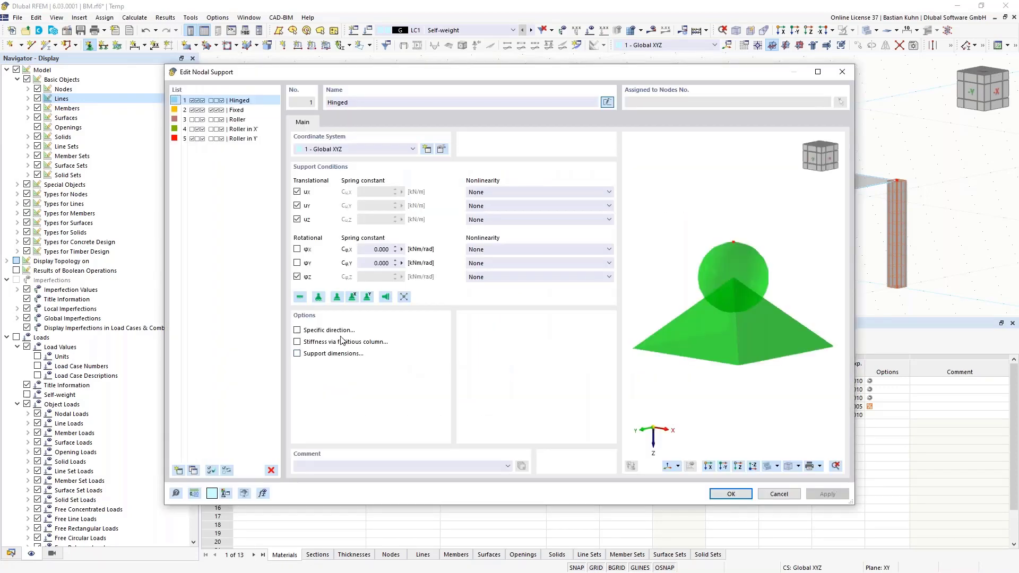
click(300, 297)
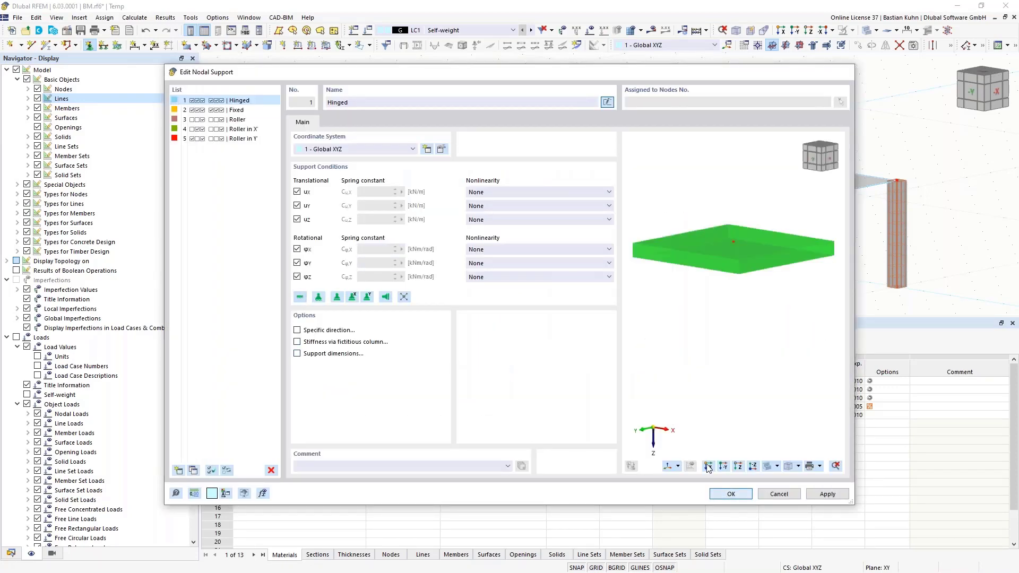
click(722, 495)
click(579, 406)
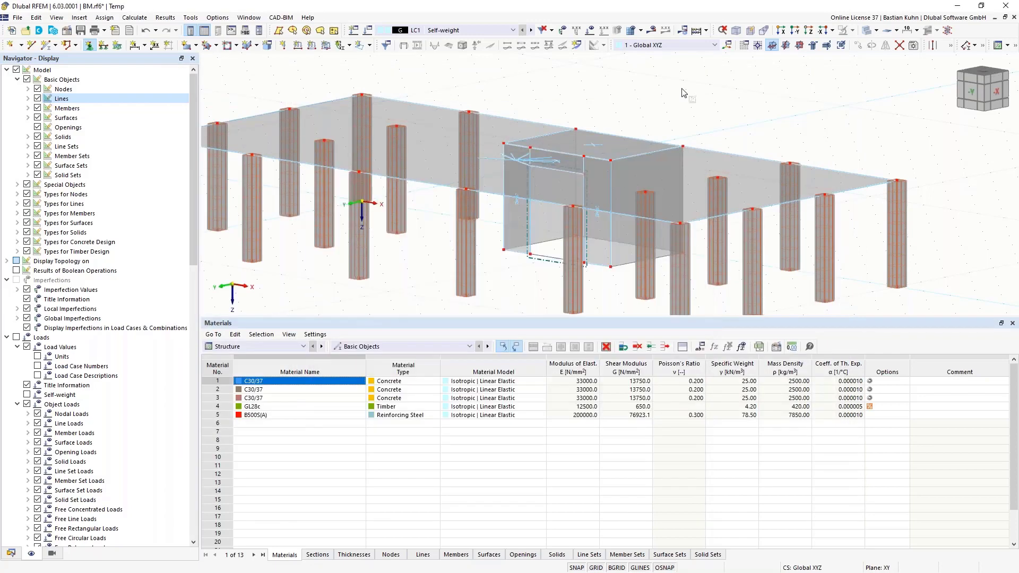
click(794, 32)
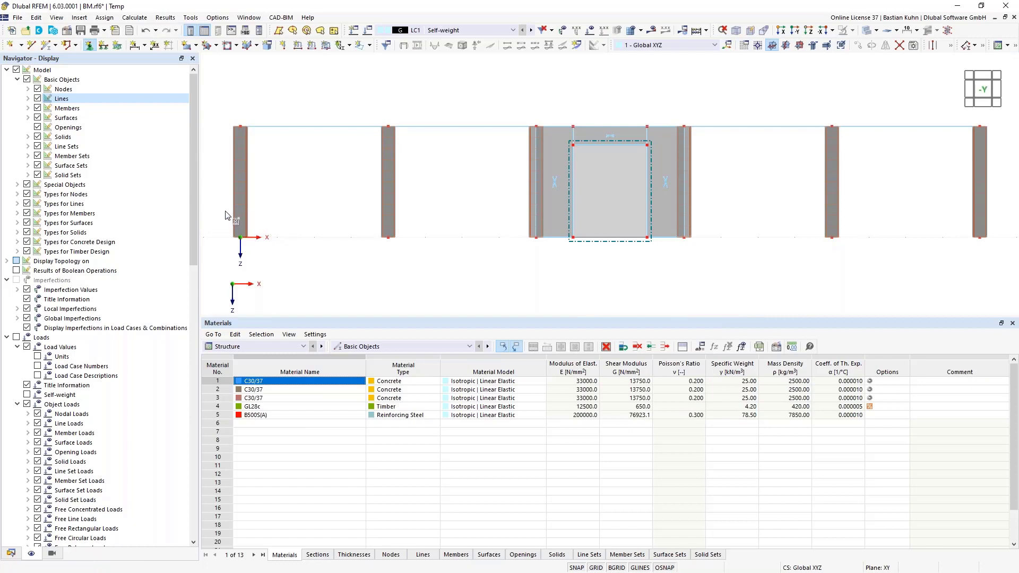
drag(223, 211, 540, 291)
drag(786, 217, 1005, 283)
ctrl+middle_drag(801, 270, 608, 250)
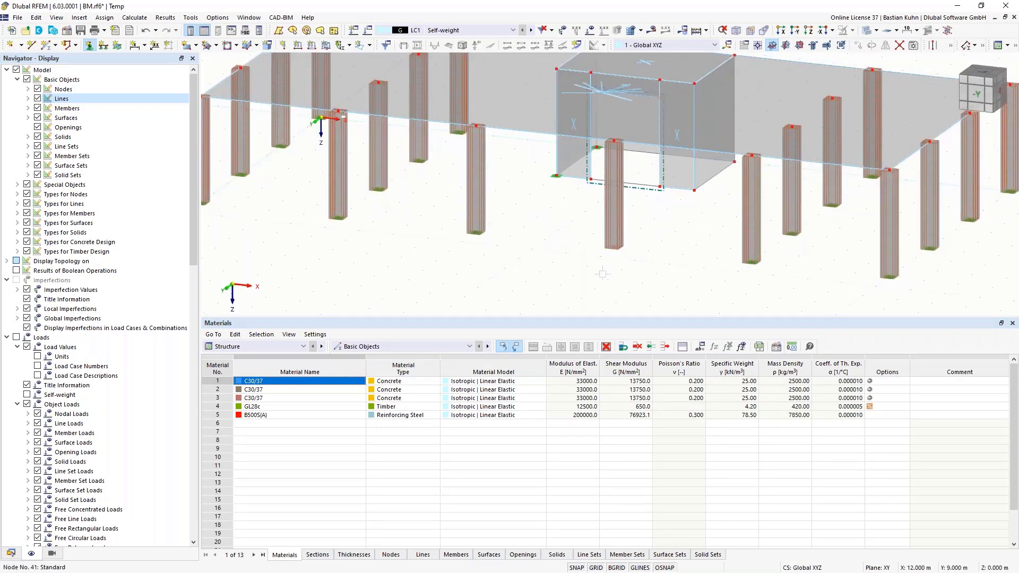
key(Escape)
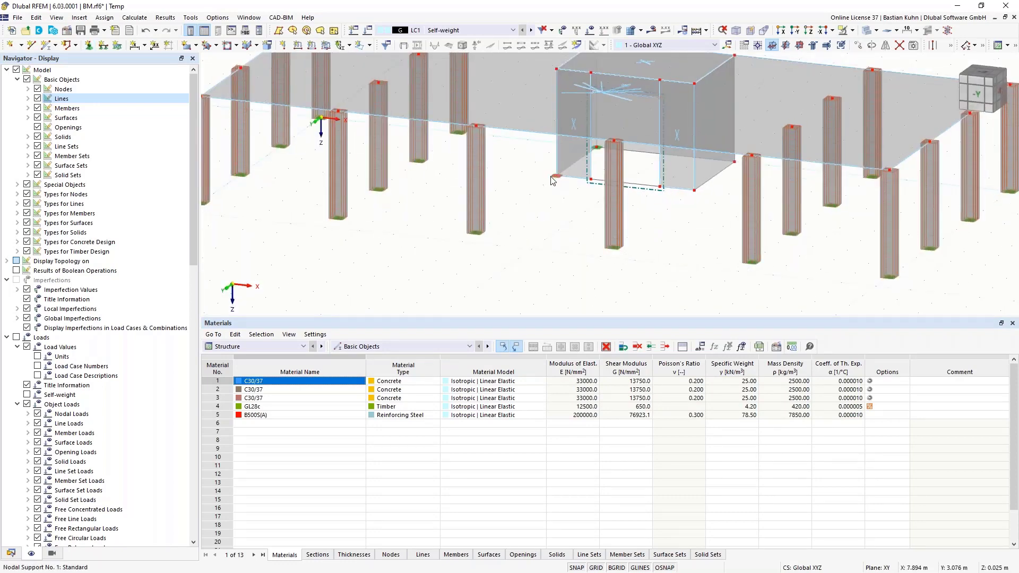
Remove the nodal supports from the core's base corners at X 8 m and enlarge the displayed nodal support symbols.
right_click(477, 238)
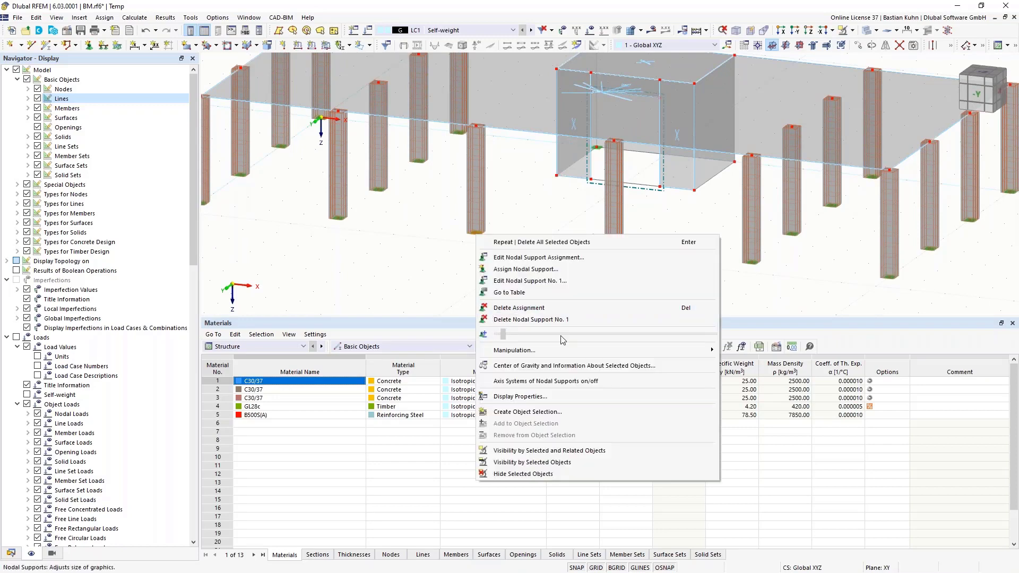
mouse_move(564, 339)
mouse_down()
mouse_move(584, 339)
mouse_move(558, 338)
mouse_up()
click(566, 195)
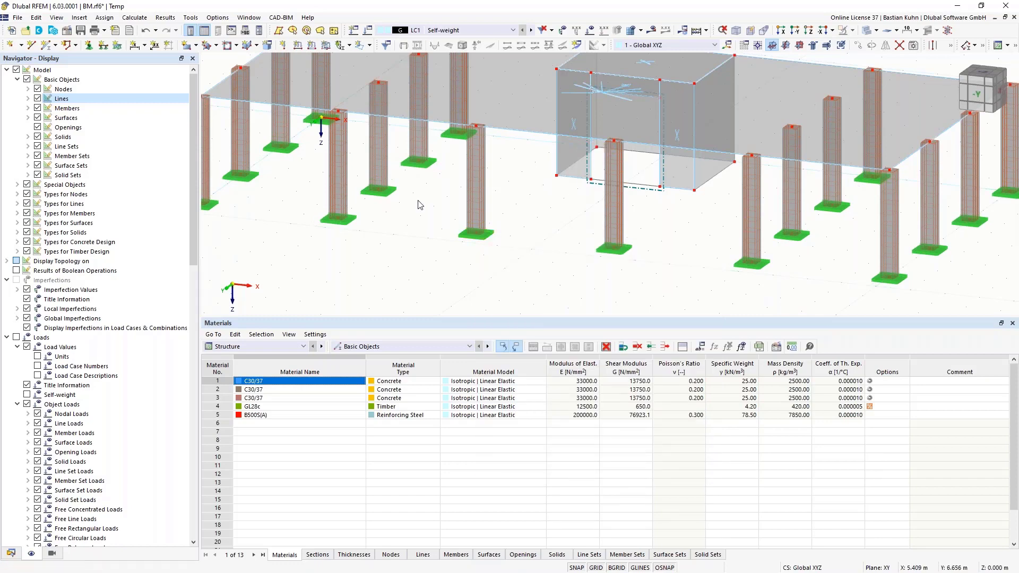
Change the hinged line support's coordinate system to Local xyz and choose it for assignment.
click(103, 45)
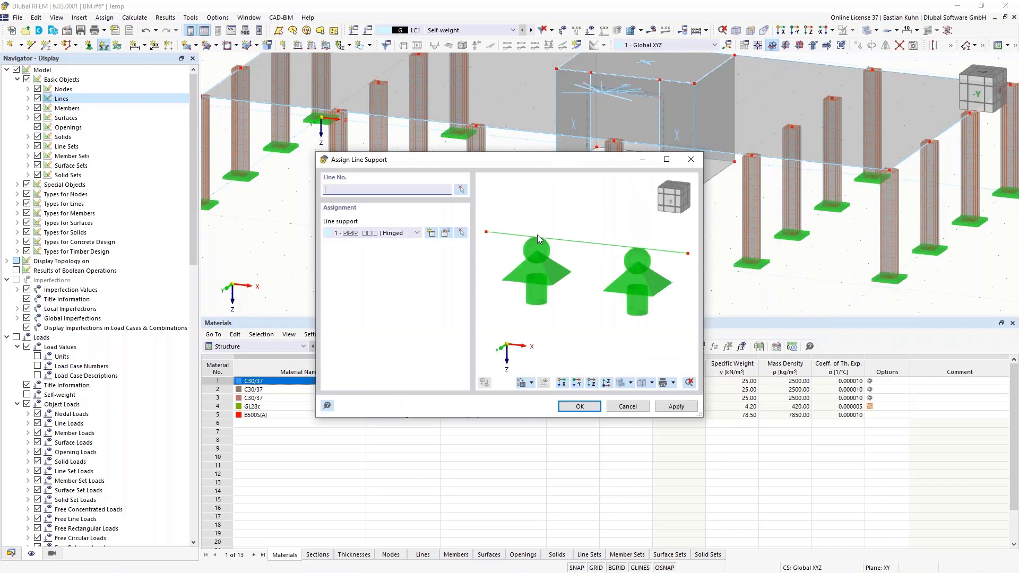
click(446, 236)
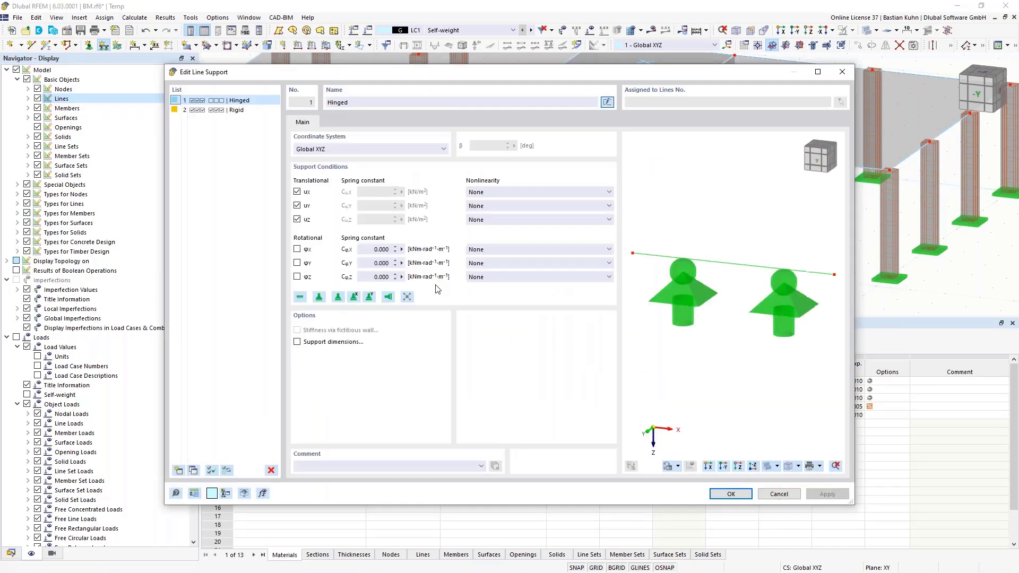
click(337, 149)
click(319, 164)
click(297, 206)
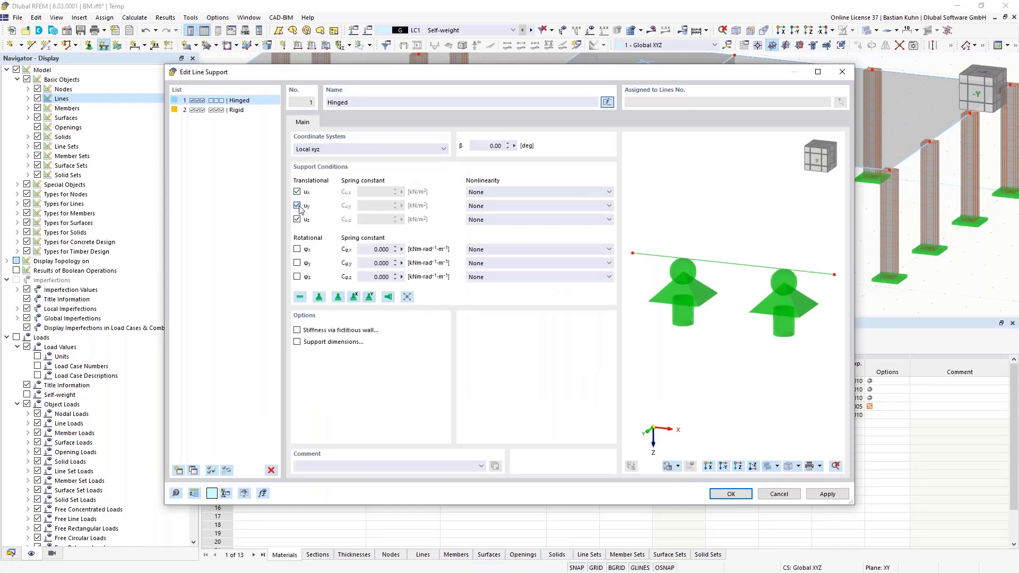
click(728, 494)
click(581, 406)
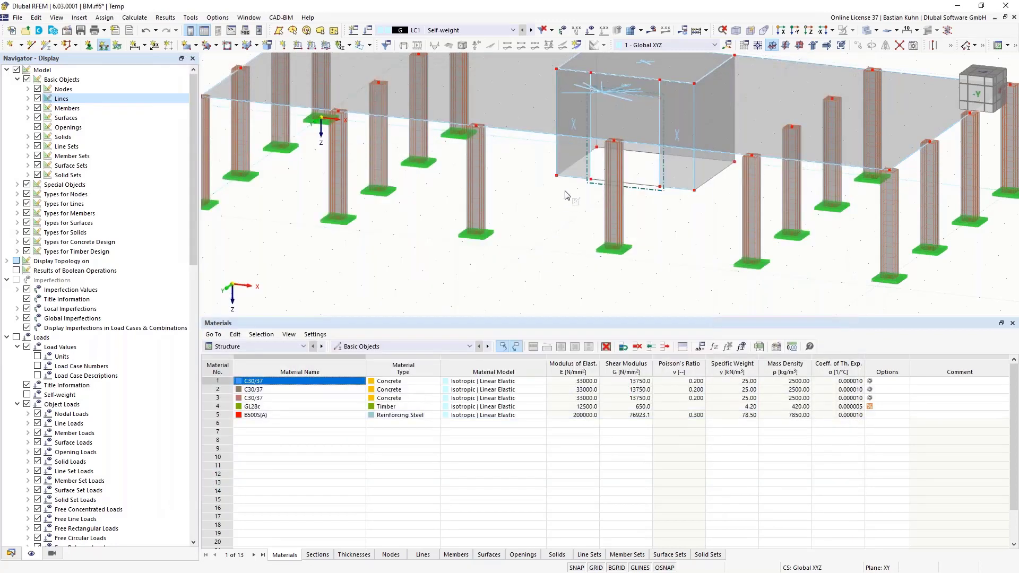
Assign the hinged line support to all bottom lines of the core walls, leaving out the line under the opening.
click(571, 177)
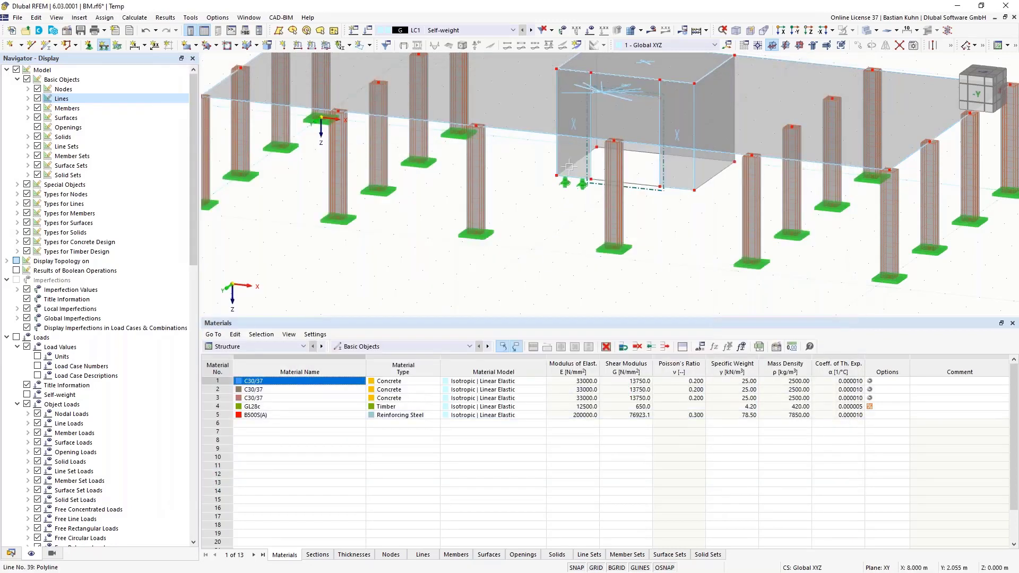
click(565, 175)
click(648, 157)
click(706, 182)
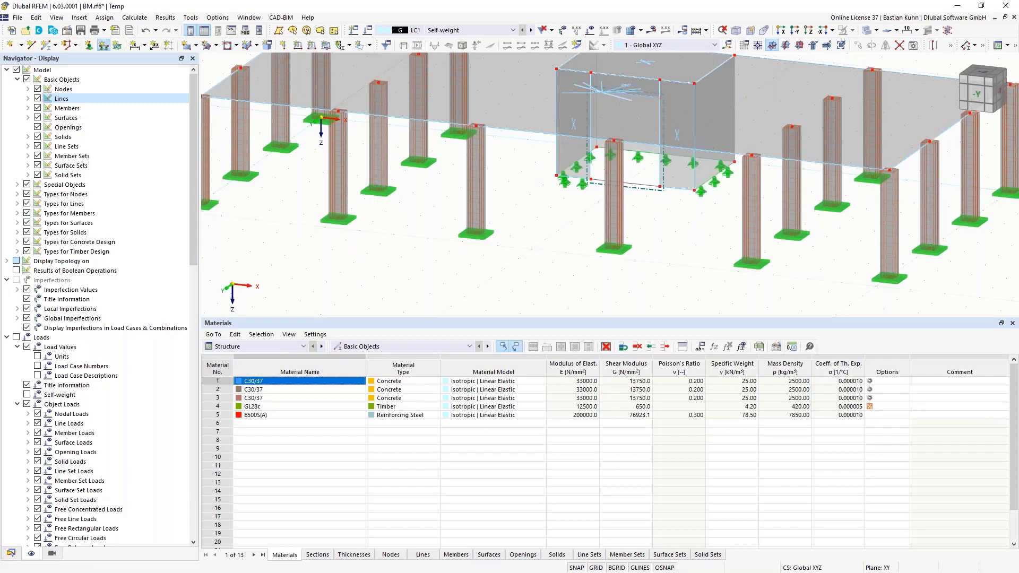
key(Escape)
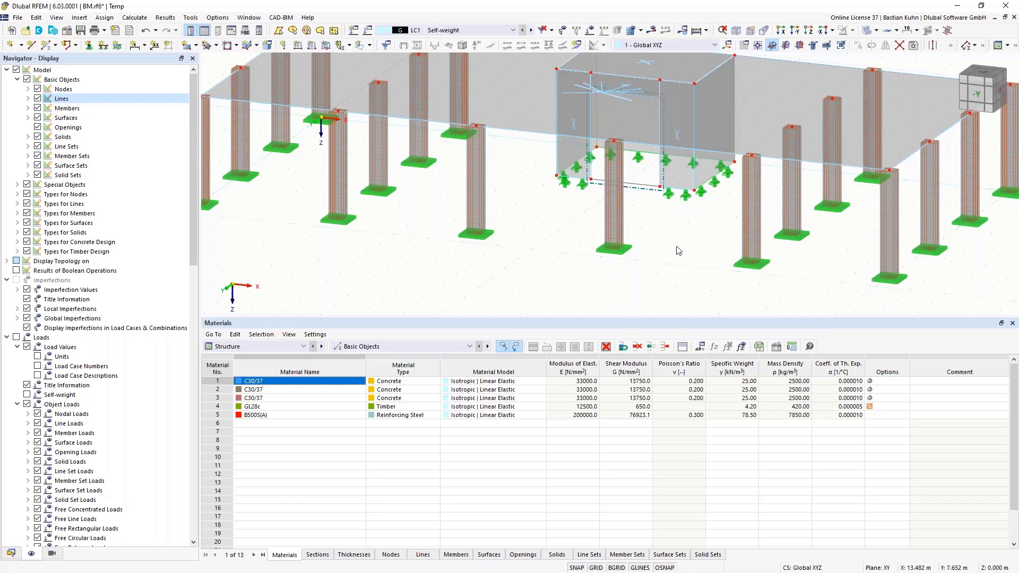
scroll(675, 260, down, 5)
mouse_move(663, 265)
ctrl+middle_down()
mouse_move(618, 276)
mouse_move(637, 254)
mouse_move(657, 284)
ctrl+middle_up()
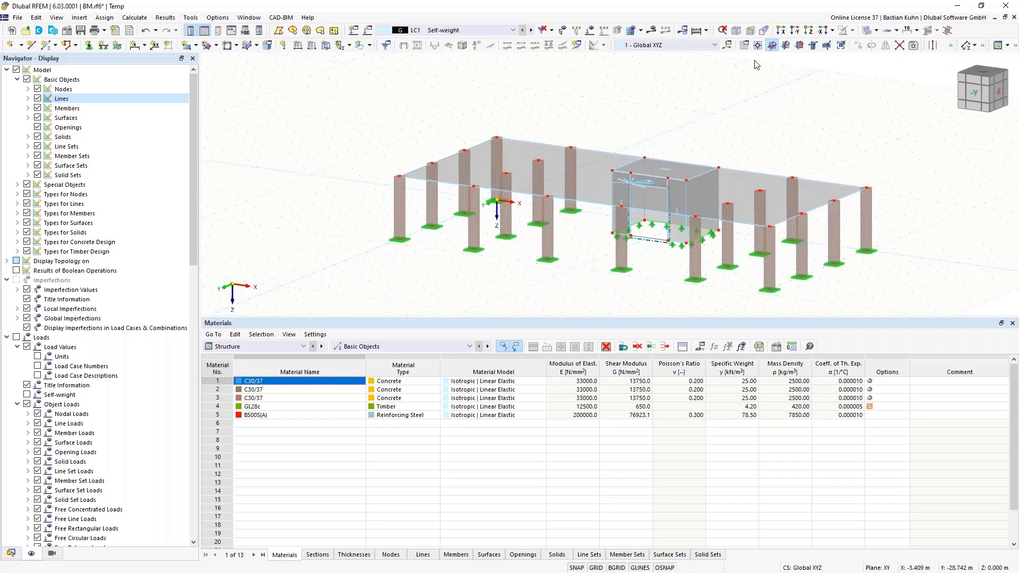
Copy the entire storey model four times upward with a displacement of -3 m in Z.
click(785, 45)
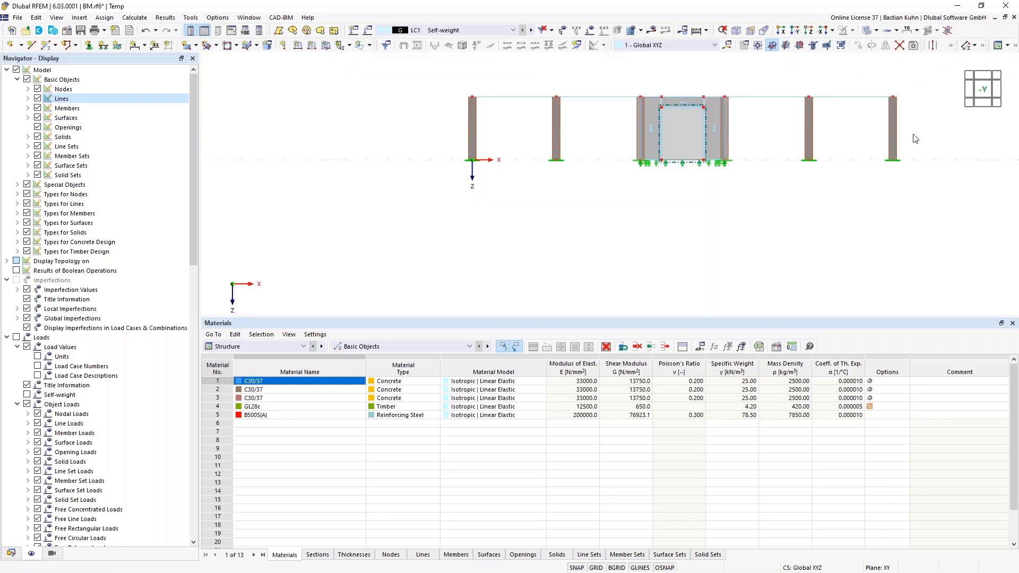
key(ctrl+a)
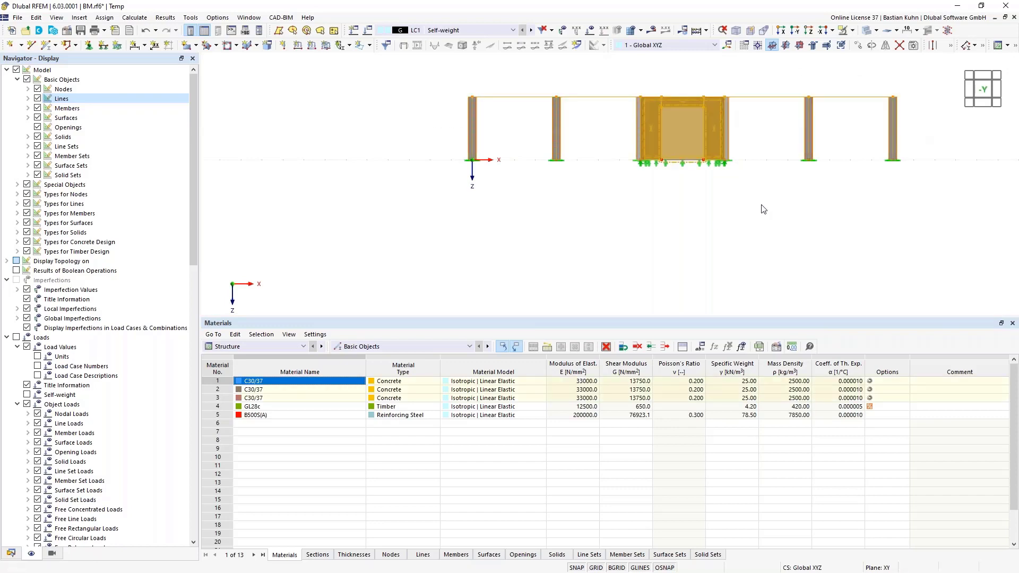
mouse_move(726, 254)
ctrl+middle_down()
mouse_move(750, 221)
mouse_move(699, 265)
mouse_move(706, 255)
ctrl+middle_up()
key(ctrl+m)
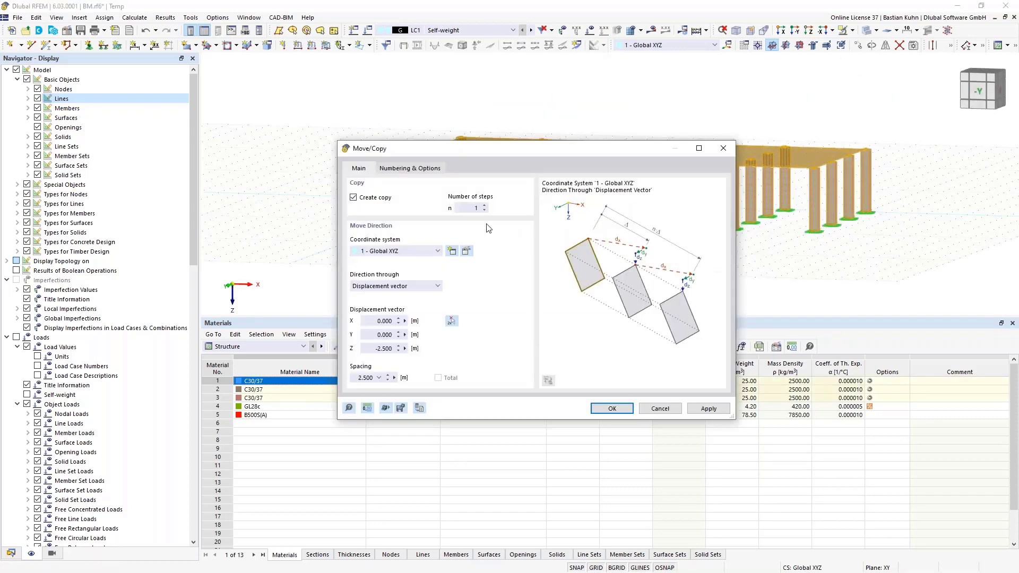
text(4)
click(377, 349)
text(-3)
click(601, 412)
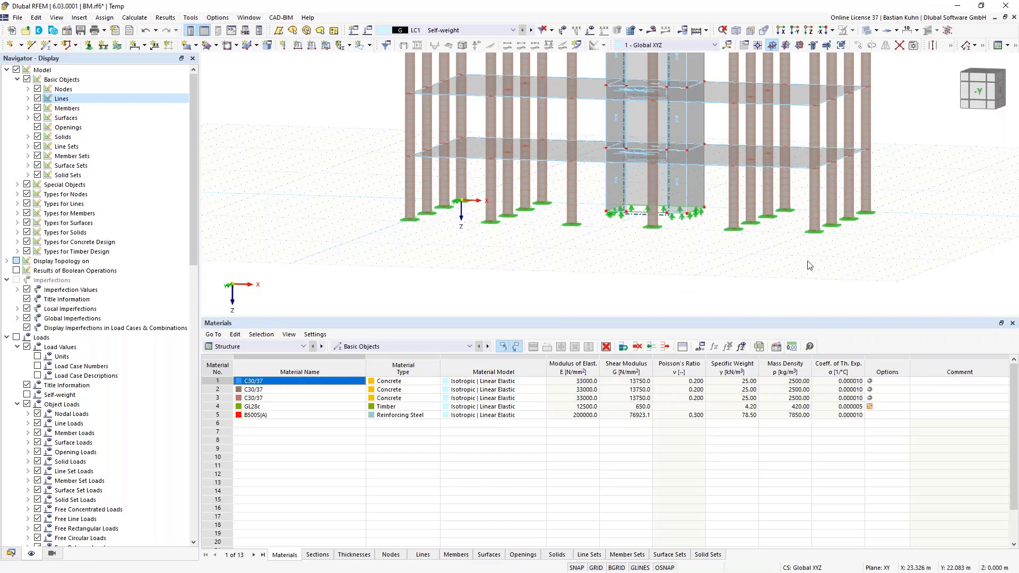
ctrl+middle_drag(809, 265, 748, 297)
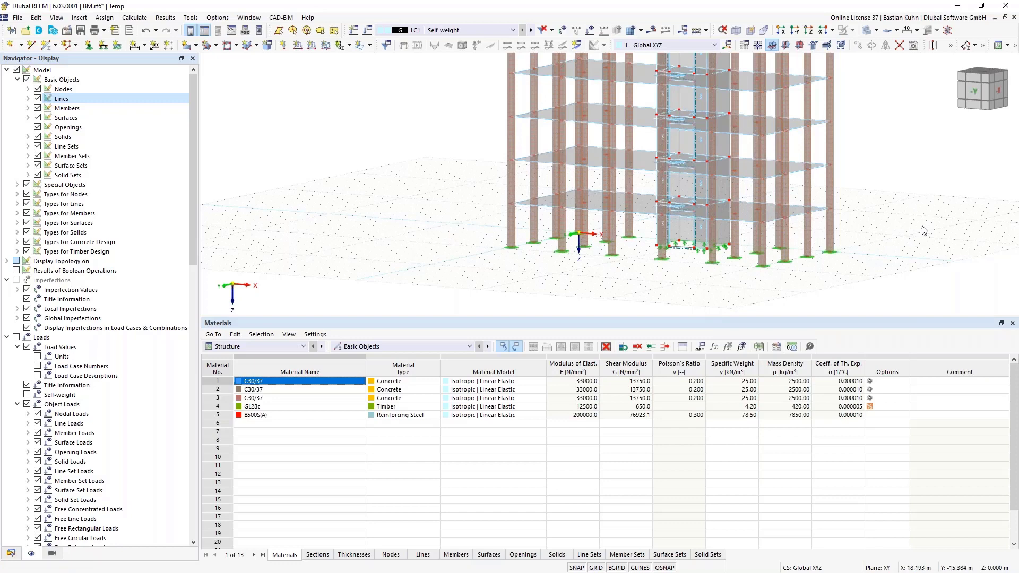
scroll(835, 246, up, 4)
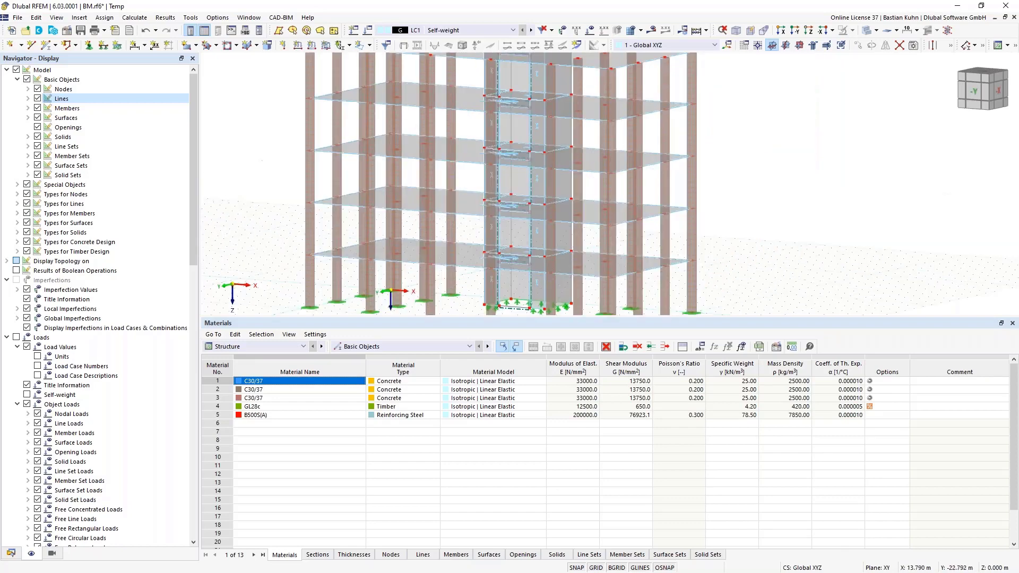
scroll(833, 255, up, 2)
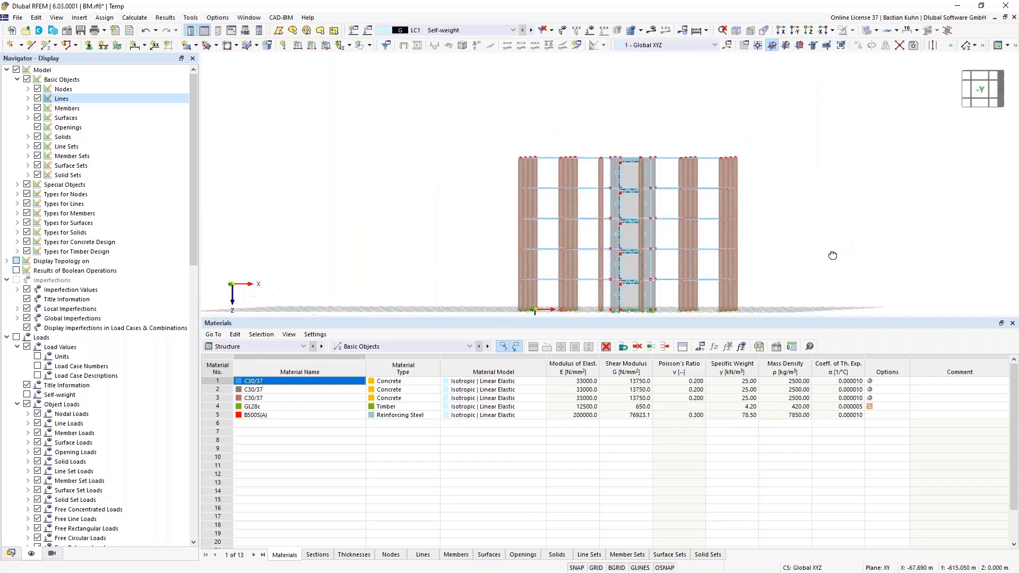
click(796, 28)
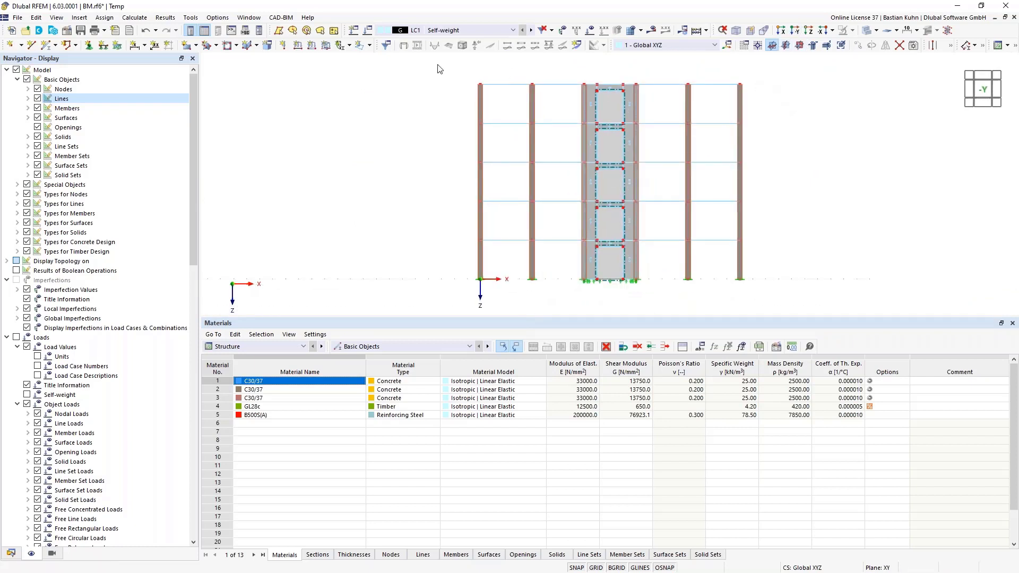
drag(443, 69, 822, 90)
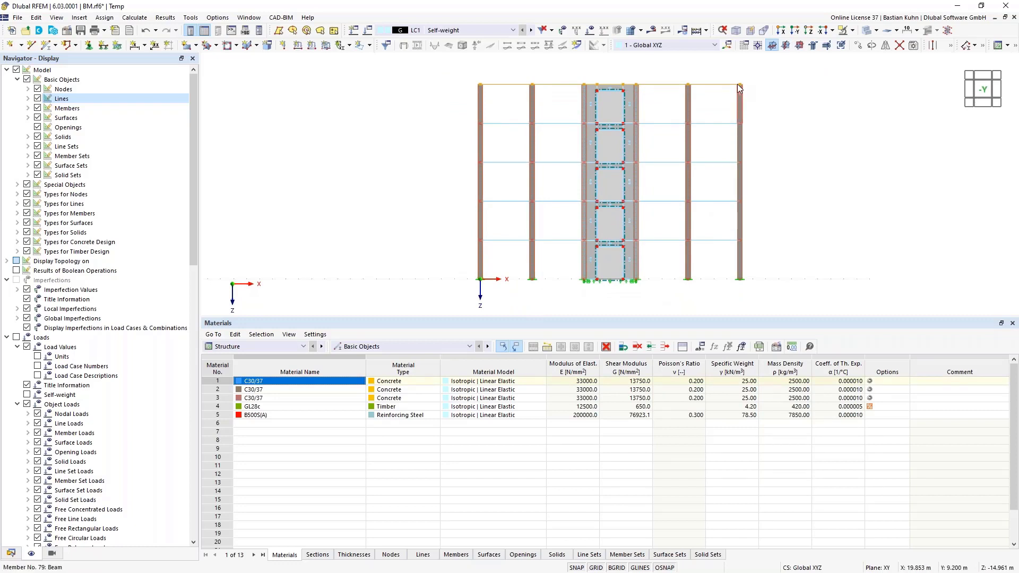
right_click(737, 84)
click(477, 68)
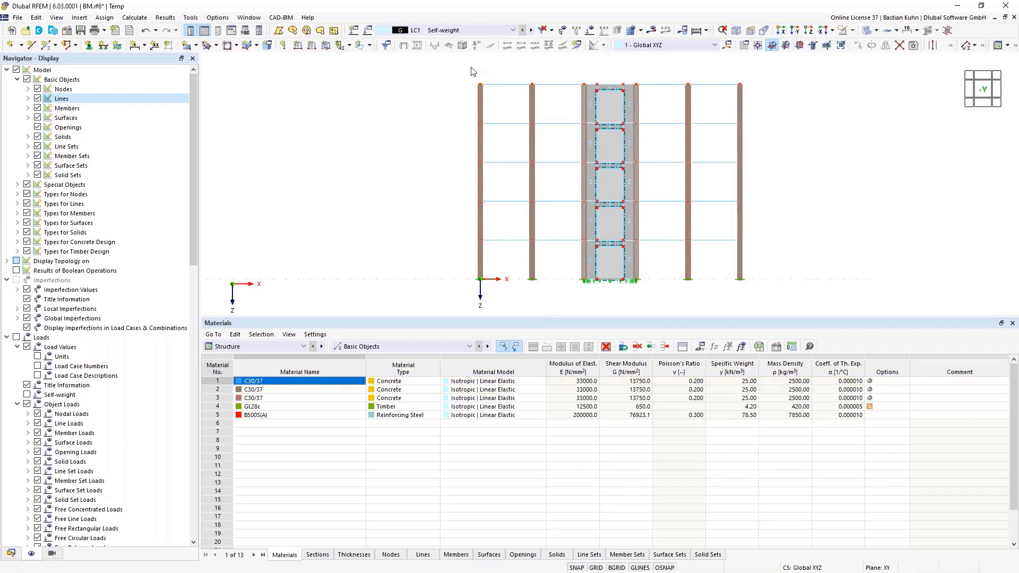
Set the Z coordinate of all nodes at the top slab level to -14.750 m.
drag(465, 68, 812, 89)
right_click(741, 84)
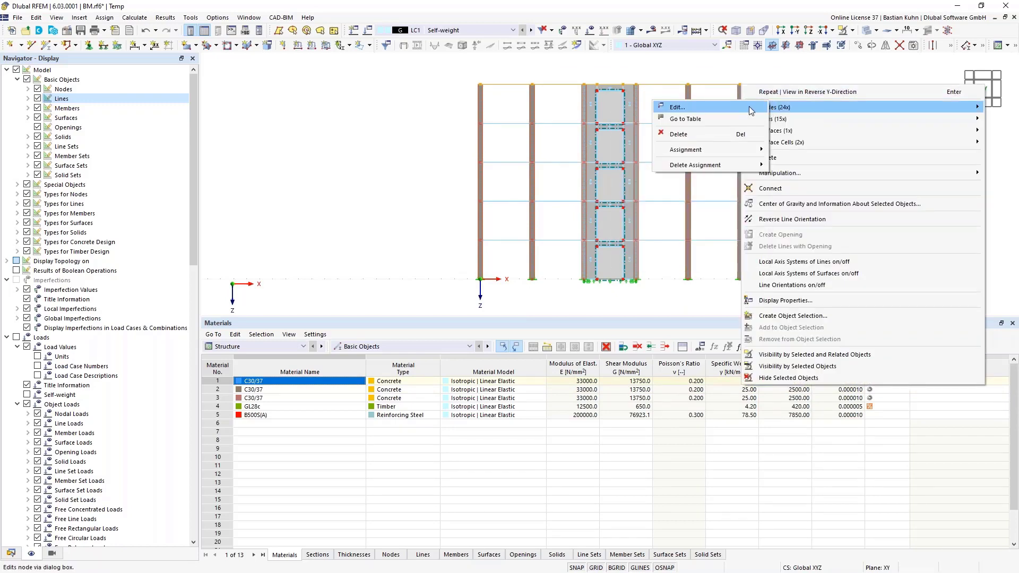
click(750, 107)
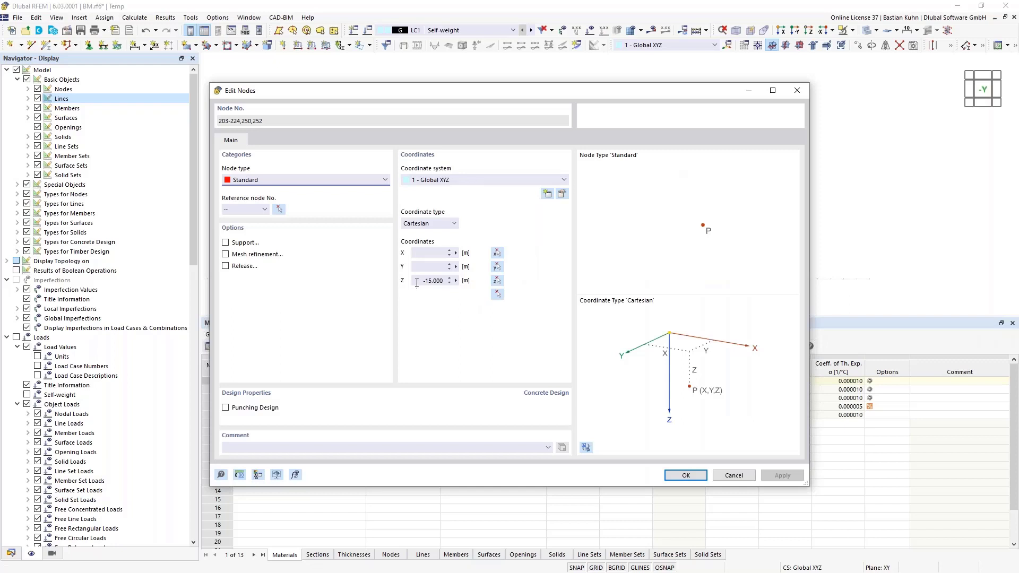
click(417, 283)
text(2)
click(674, 476)
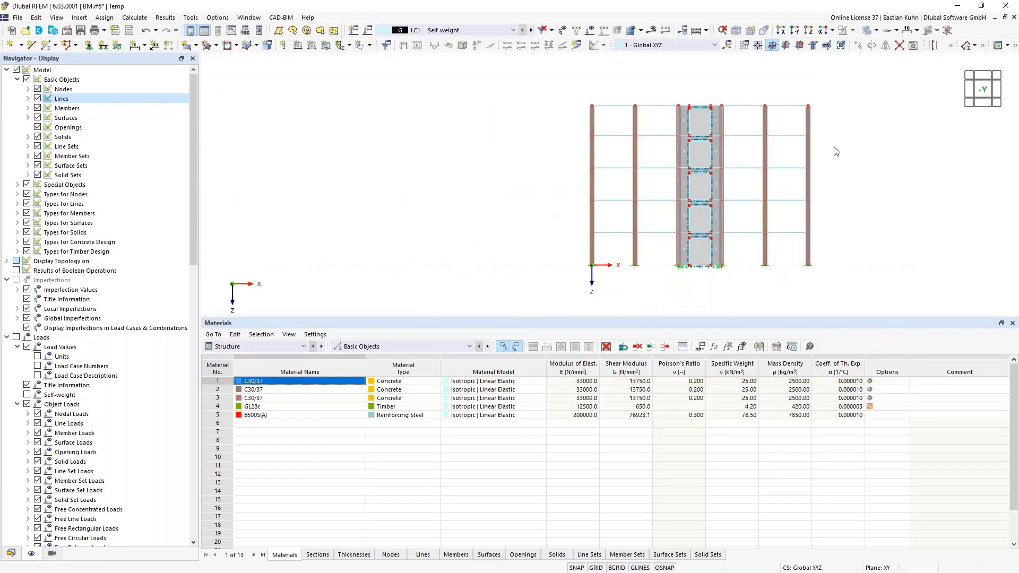
Select everything above the ground storey and open the selected column members for editing.
mouse_move(807, 159)
ctrl+middle_down()
mouse_move(775, 175)
mouse_move(792, 186)
mouse_move(798, 154)
mouse_move(796, 166)
mouse_move(817, 167)
ctrl+middle_up()
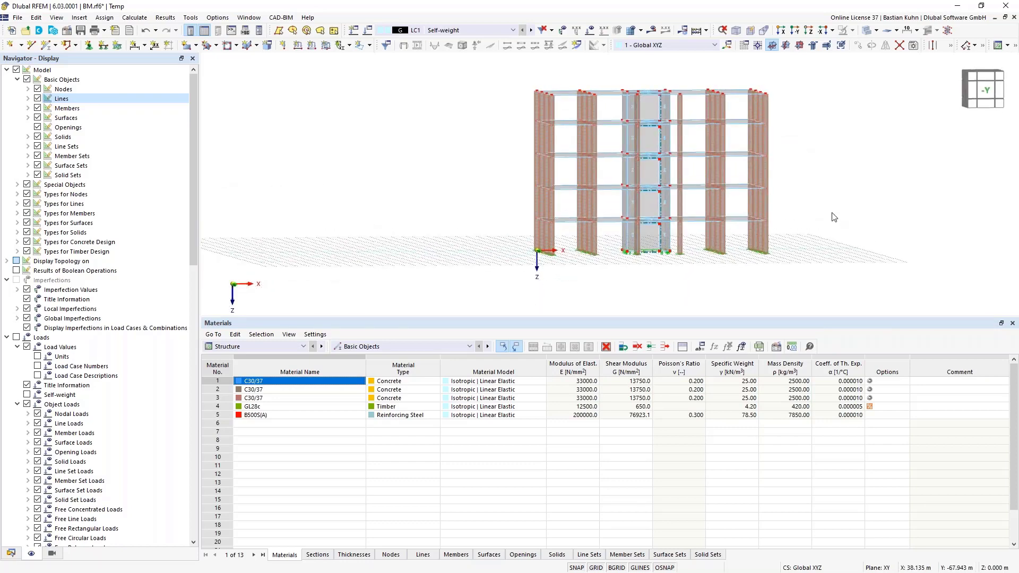
click(785, 45)
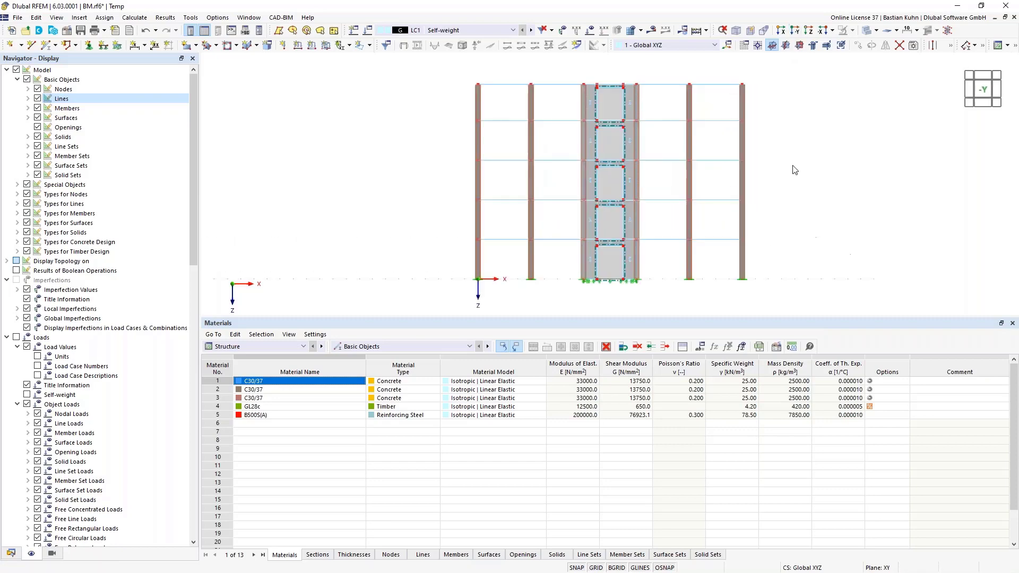
scroll(794, 169, down, 2)
drag(802, 214, 485, 66)
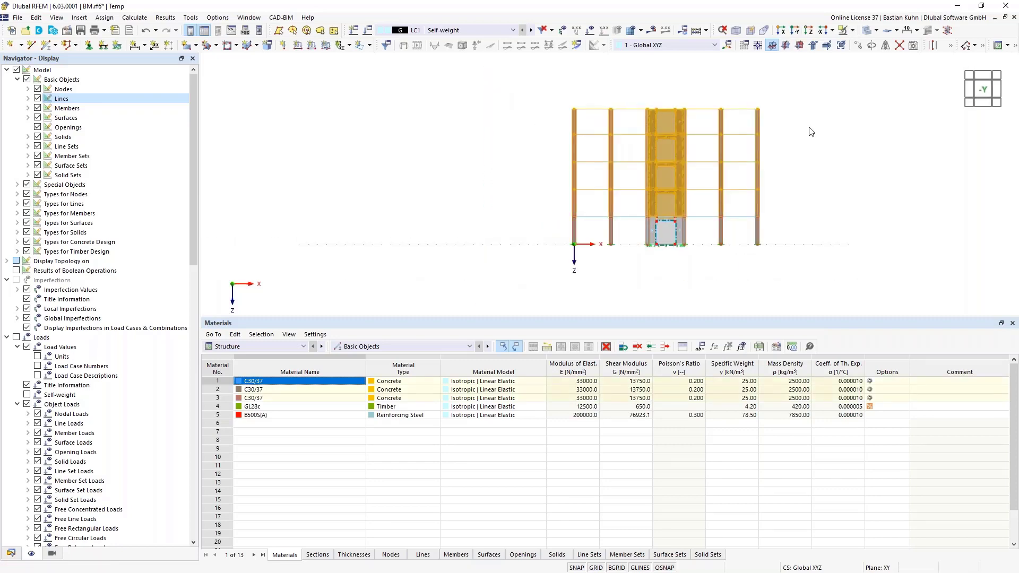
click(799, 46)
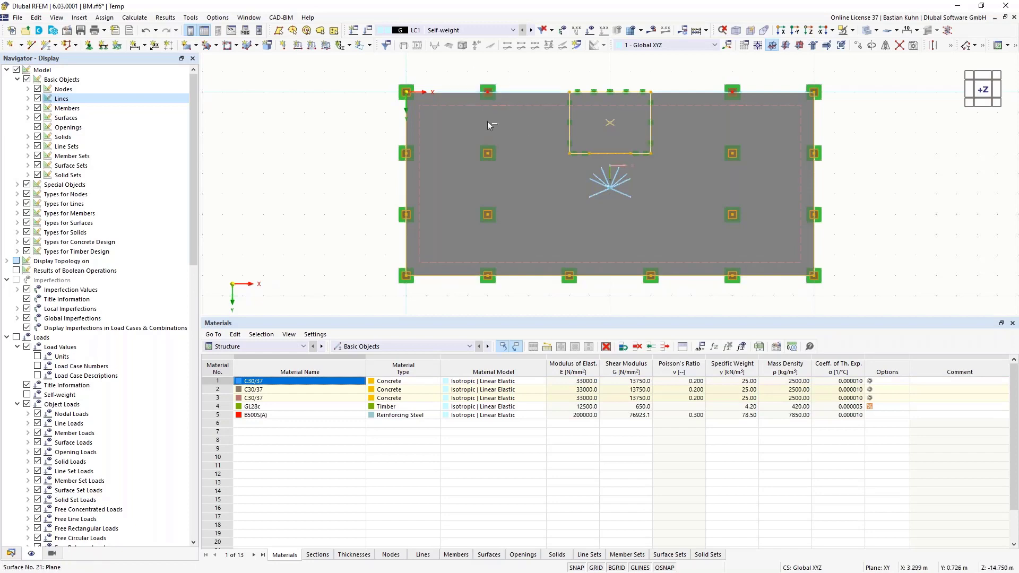
click(734, 37)
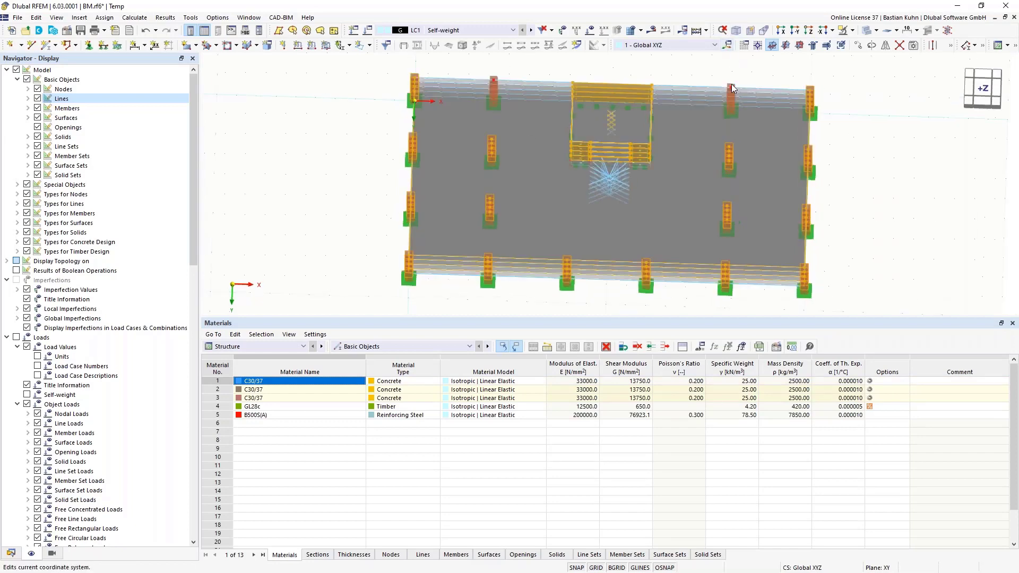
right_click(726, 132)
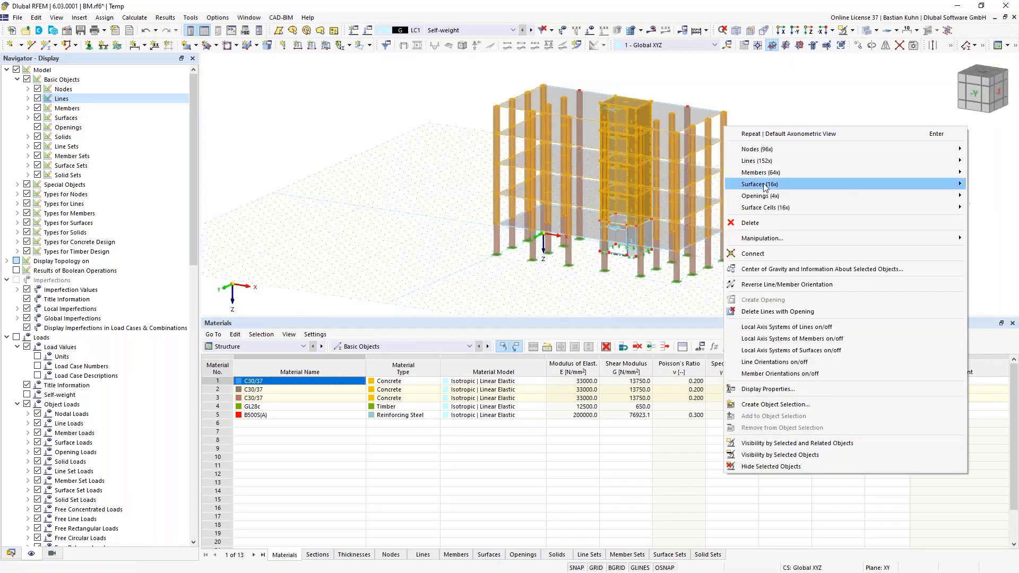
click(709, 173)
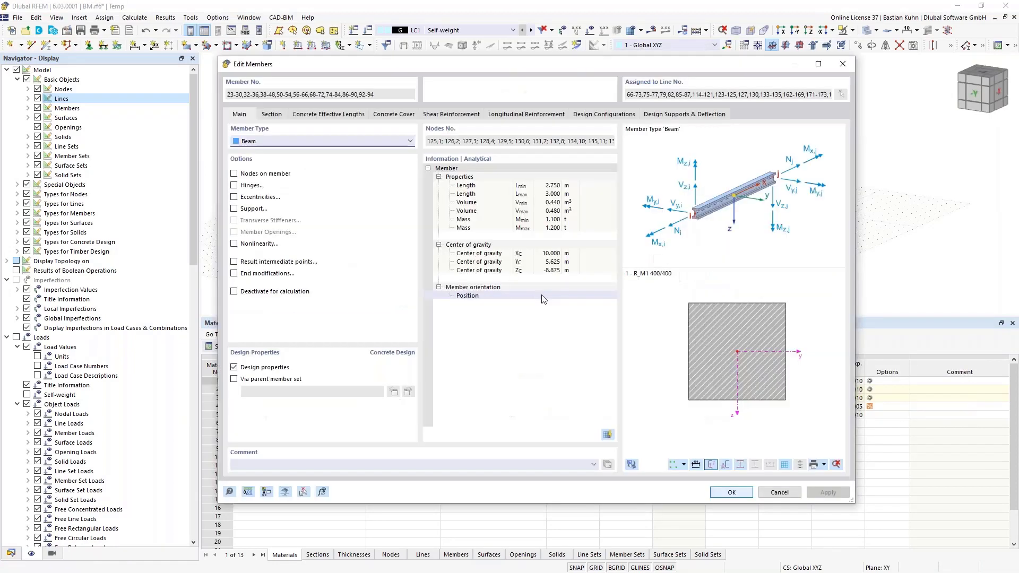
Create a new rectangular parametric massive section R_M1 220/220 for the selected upper-storey columns.
click(272, 115)
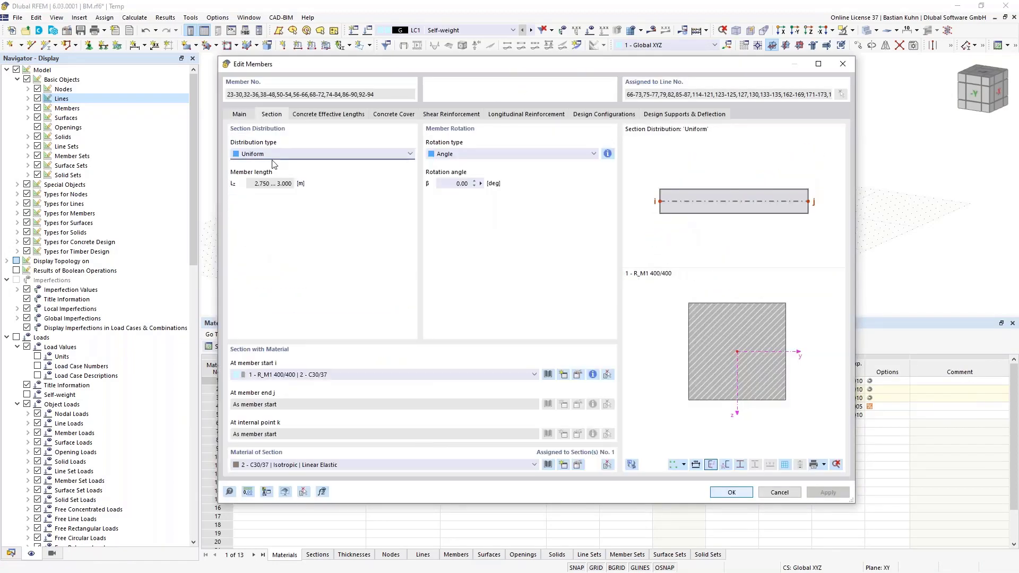
click(466, 375)
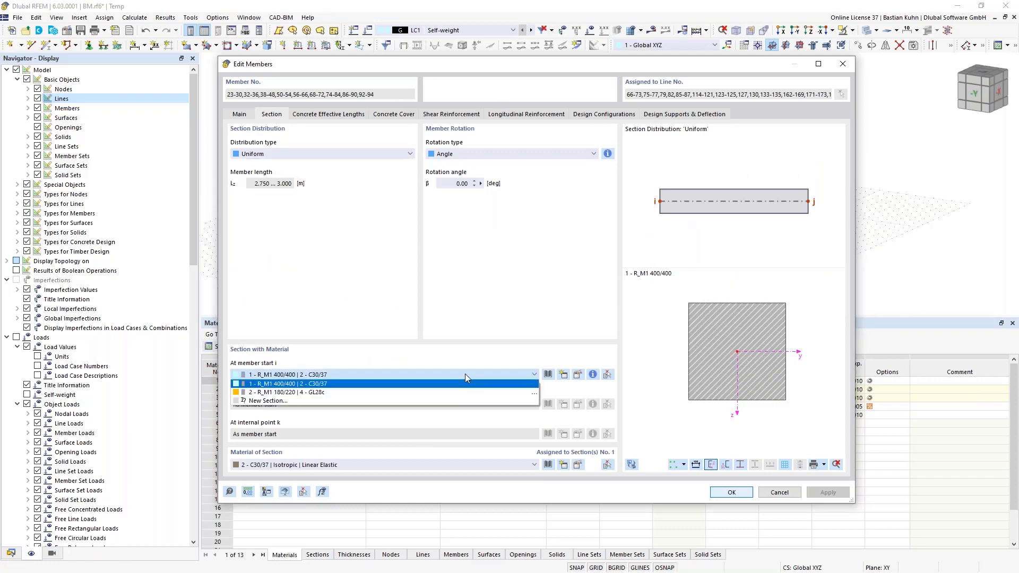
click(464, 373)
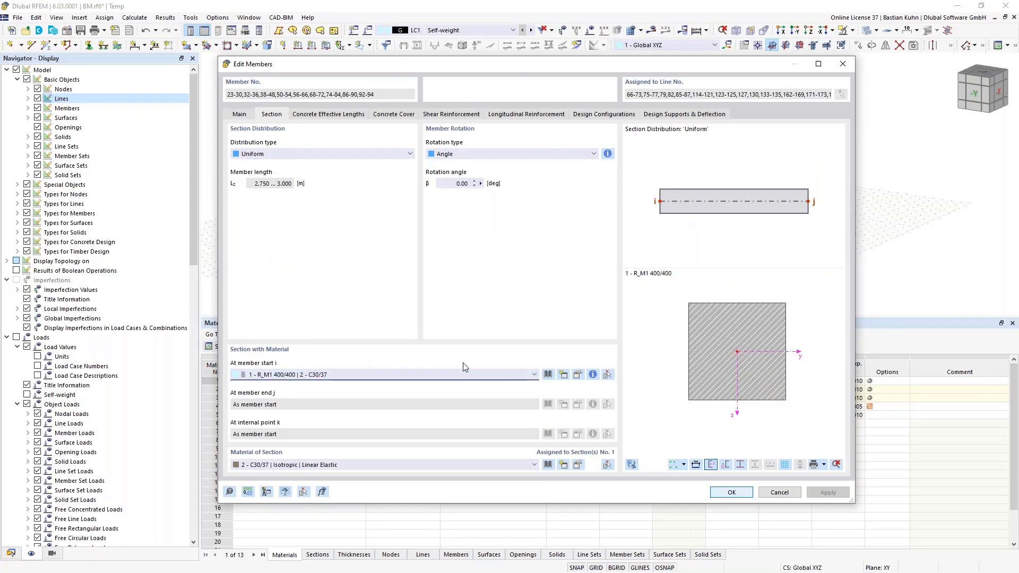
click(547, 375)
key(Escape)
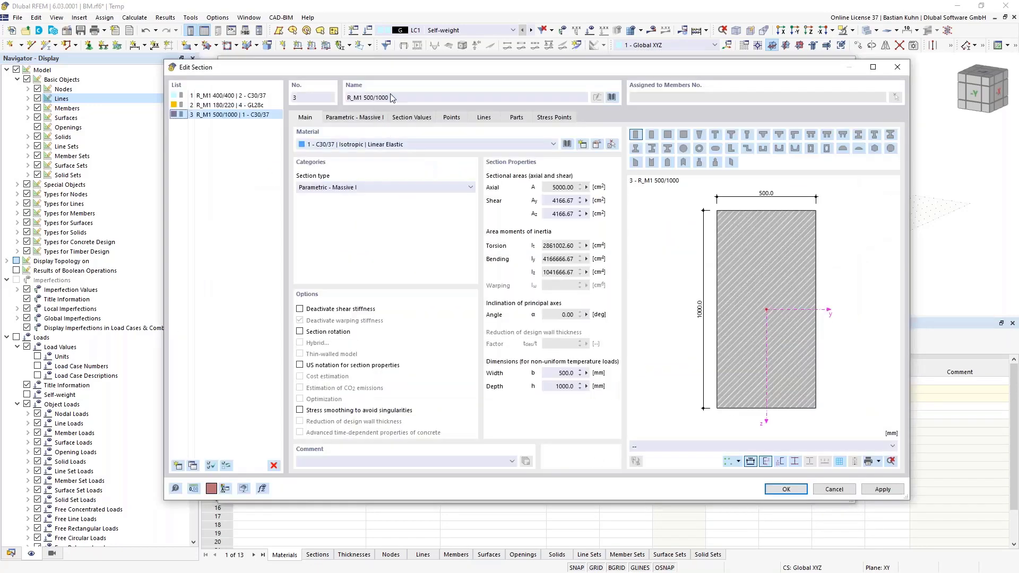
drag(390, 98, 376, 97)
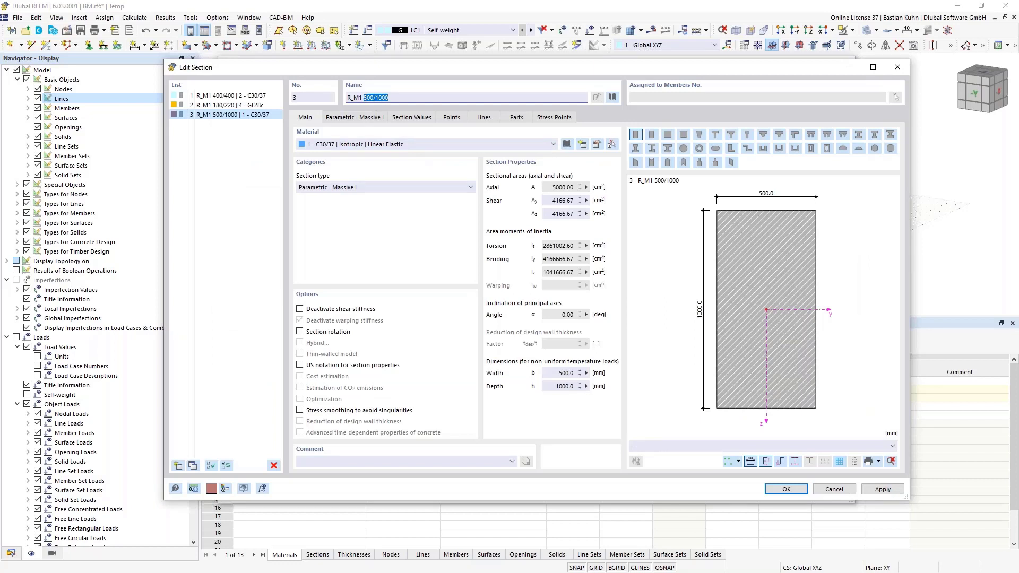
text(220/22)
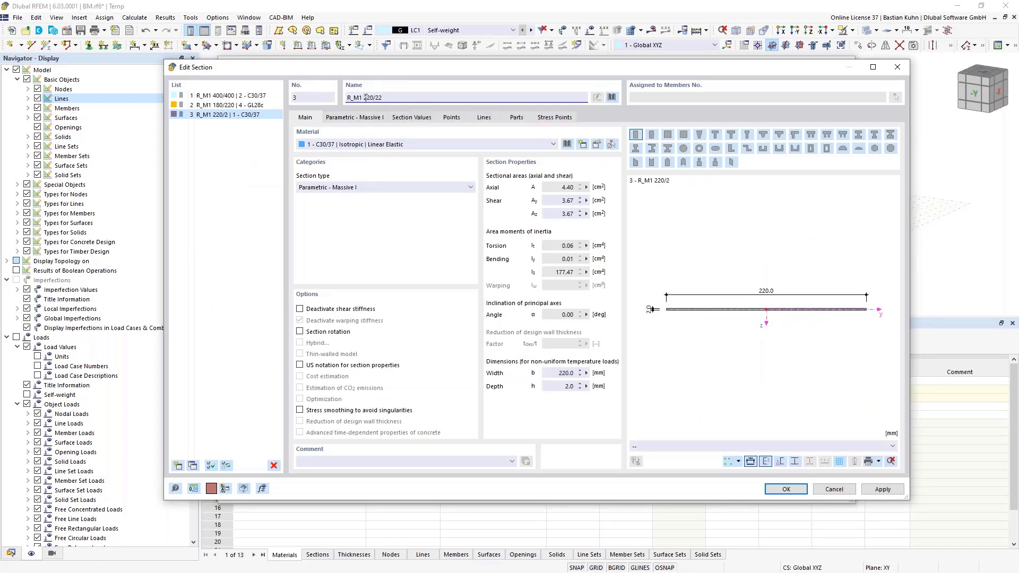
text(0)
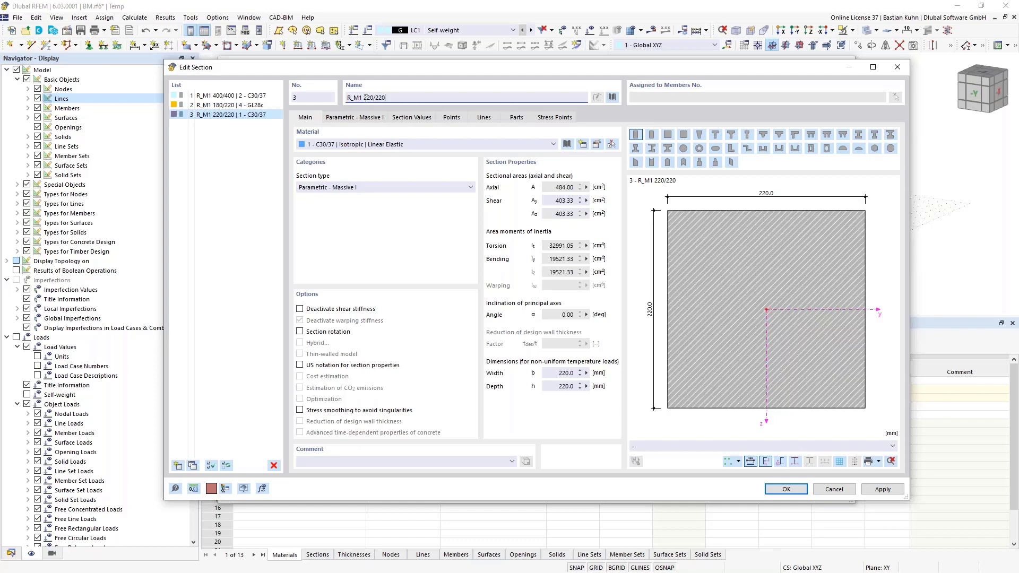
Find the Baubuche material in the library, assign Baubuche GL75 Beam to the 220/220 section and accept the section.
click(566, 145)
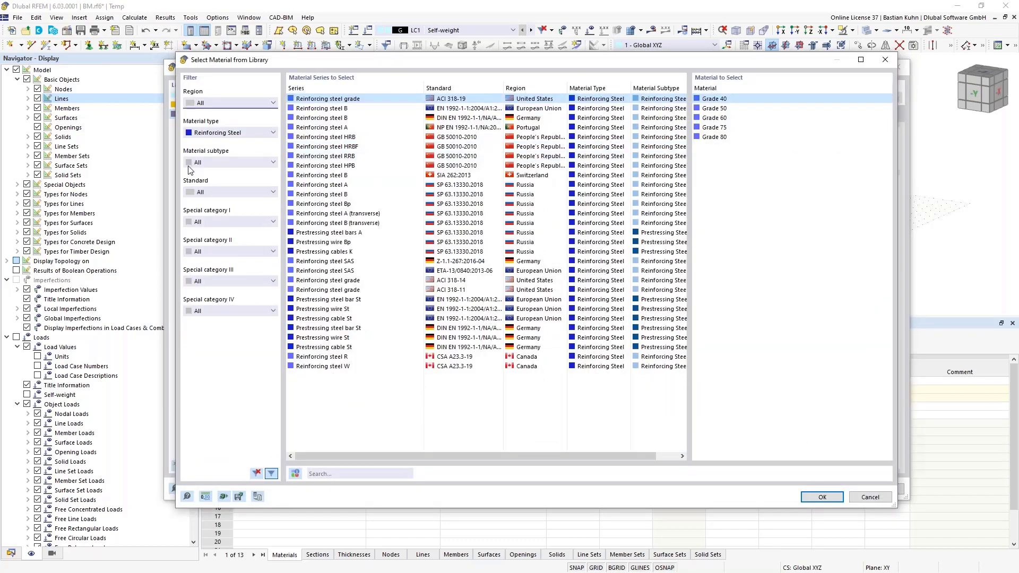
click(243, 133)
click(242, 135)
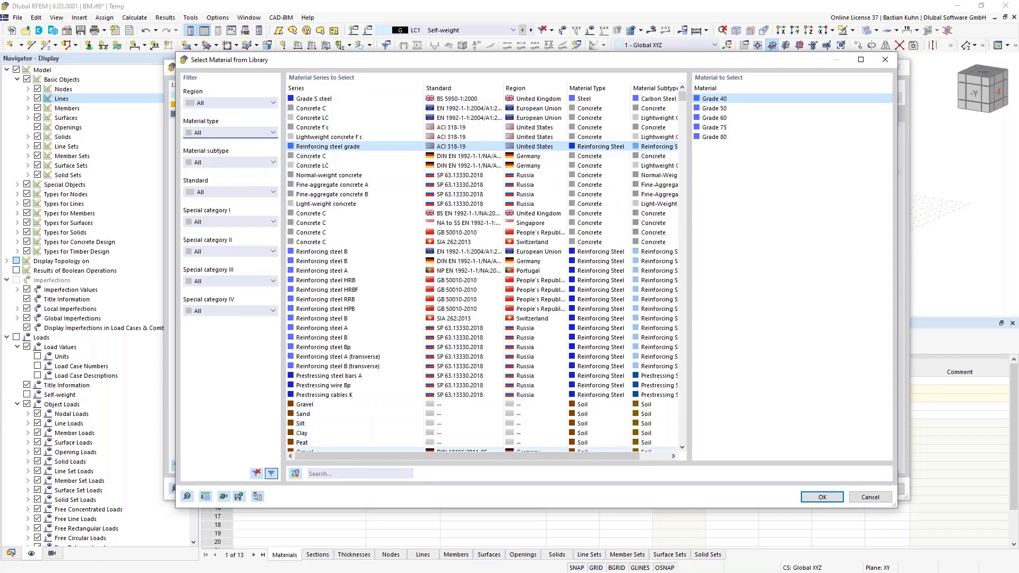
click(333, 473)
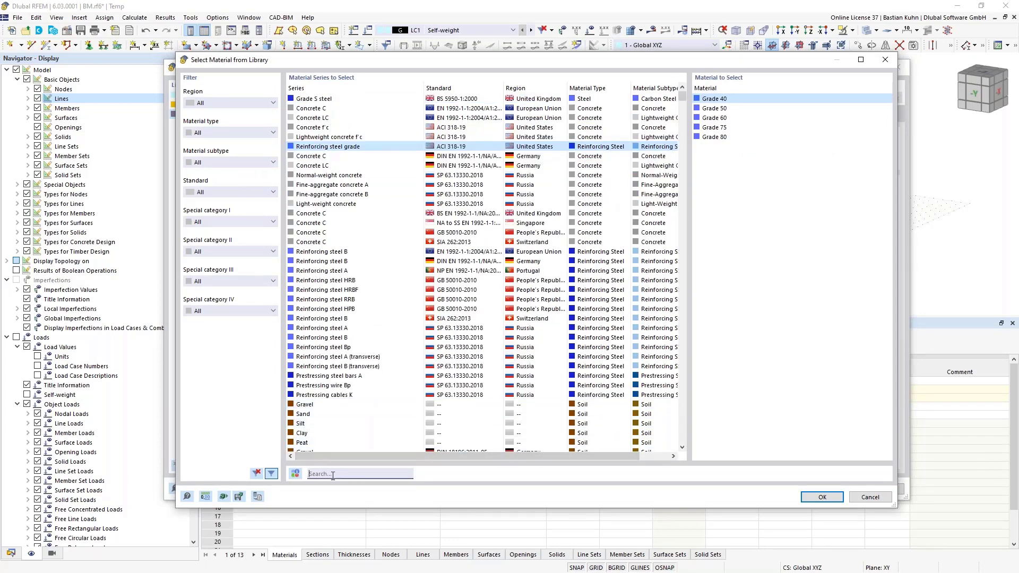
text(Baubu)
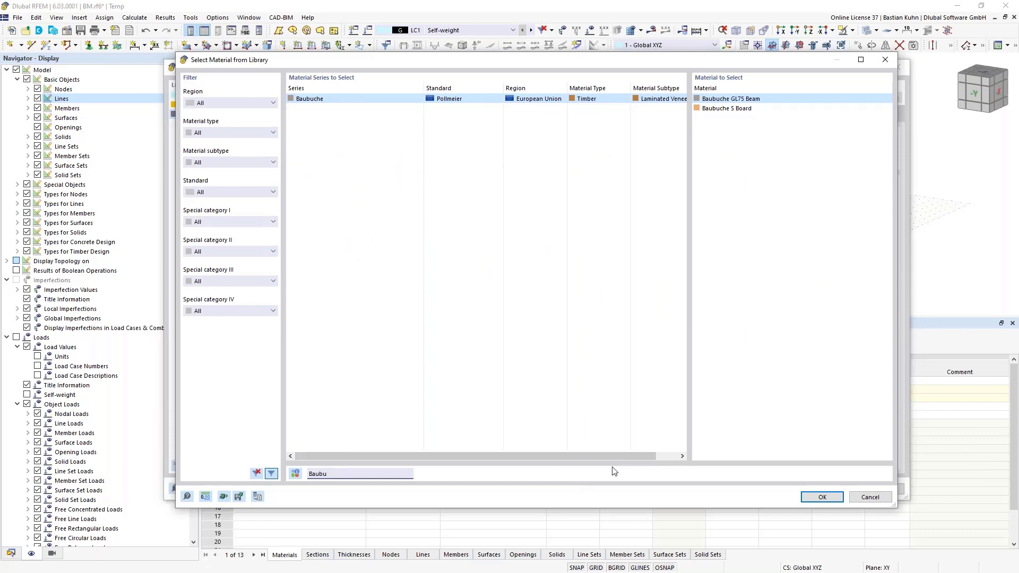
click(817, 497)
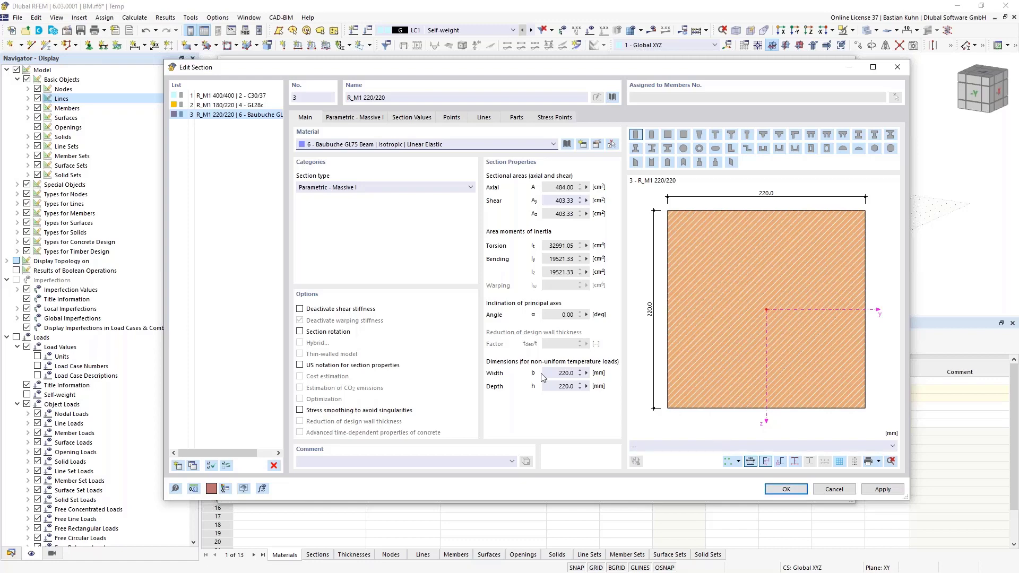
click(779, 491)
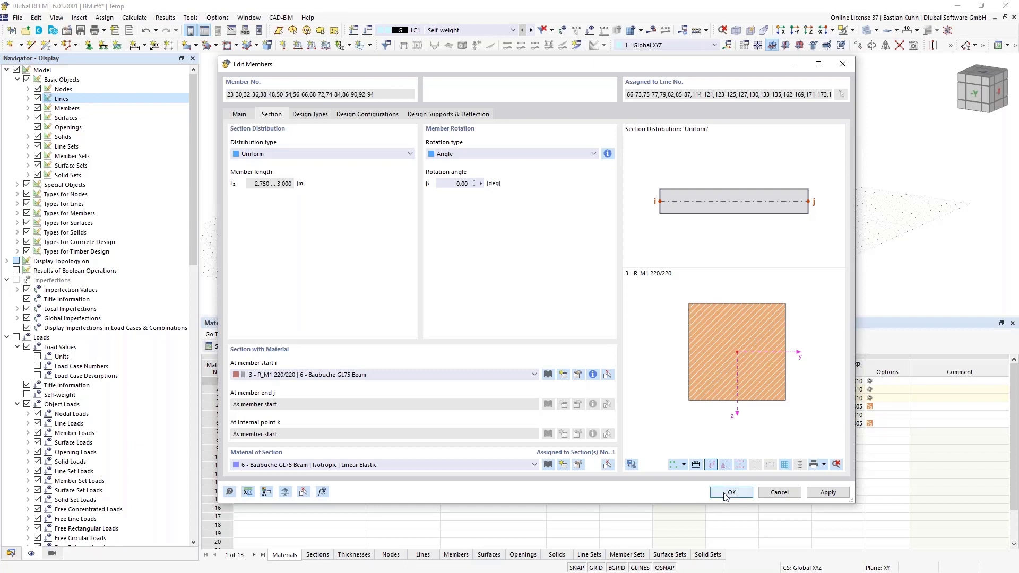
Assign Service Class 1 to the selected timber columns for the timber design.
click(314, 117)
click(356, 184)
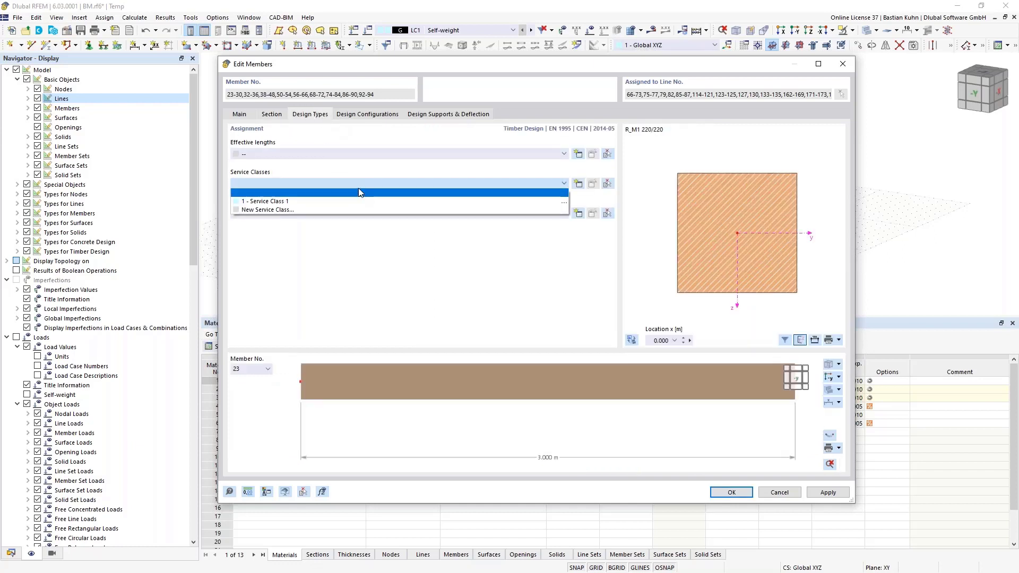
click(352, 201)
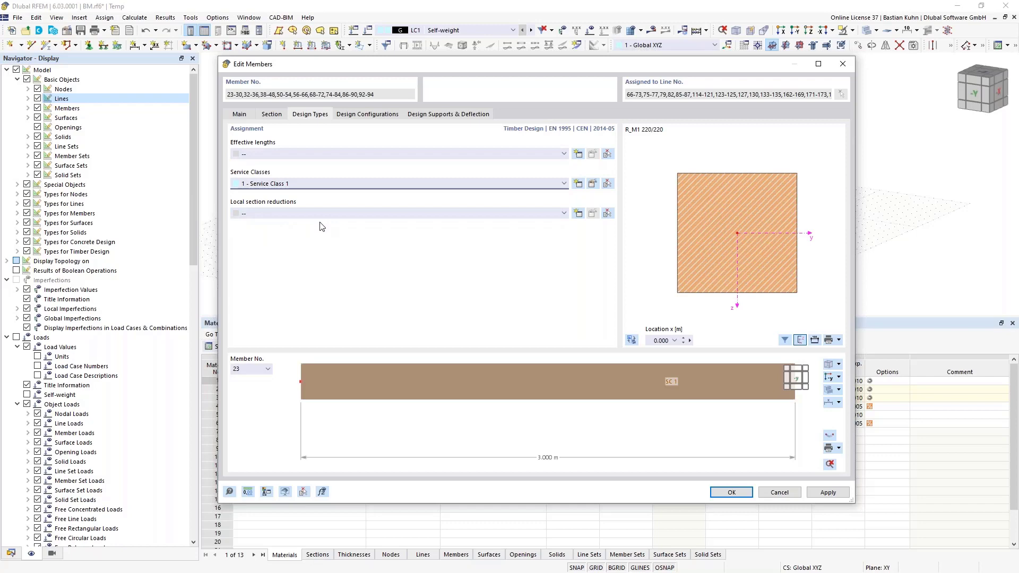
Accept the upper-storey column settings and open the 16 top-storey columns for editing.
click(721, 495)
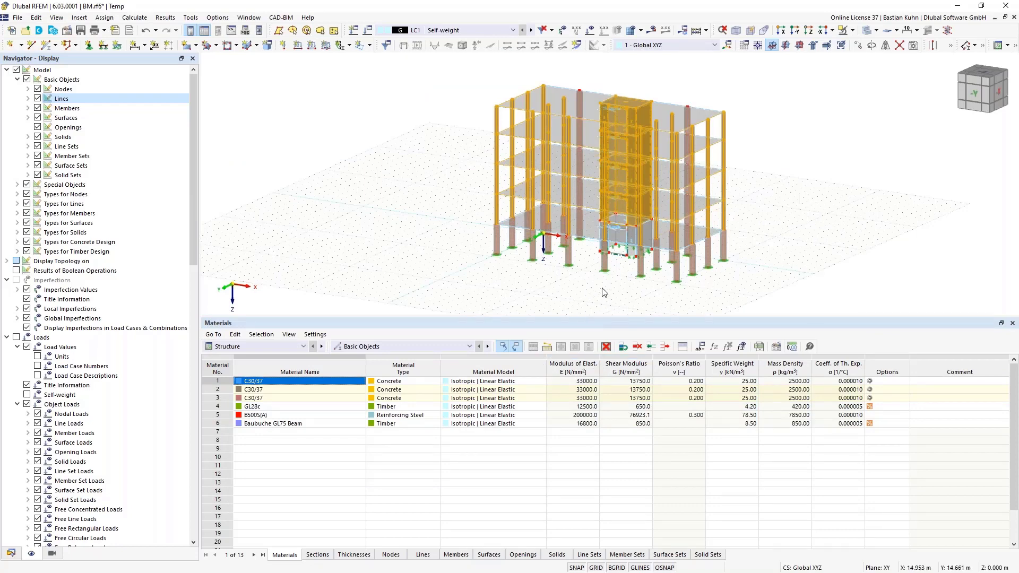
click(788, 46)
drag(808, 248, 467, 126)
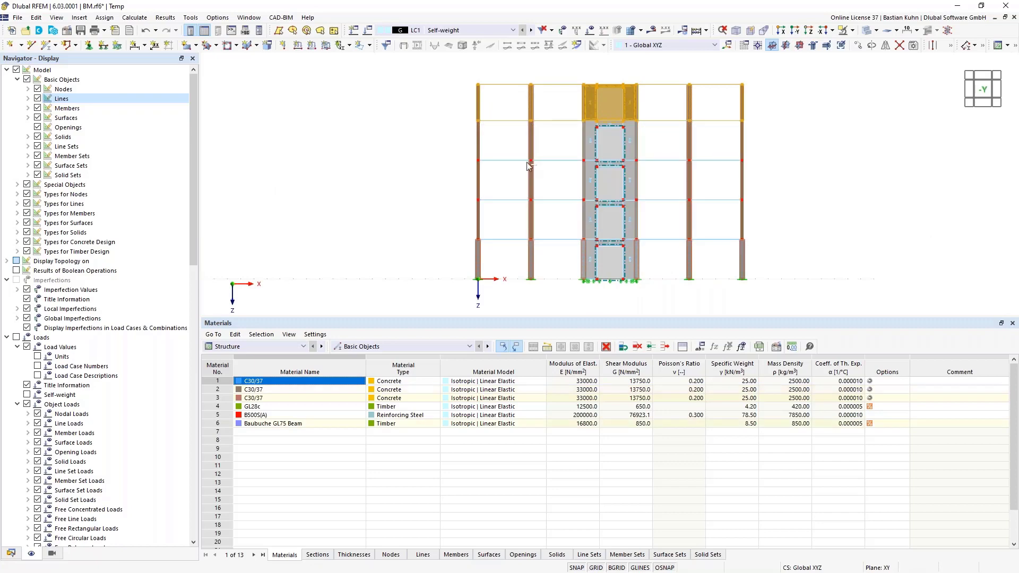
ctrl+middle_drag(791, 114, 742, 103)
right_click(742, 103)
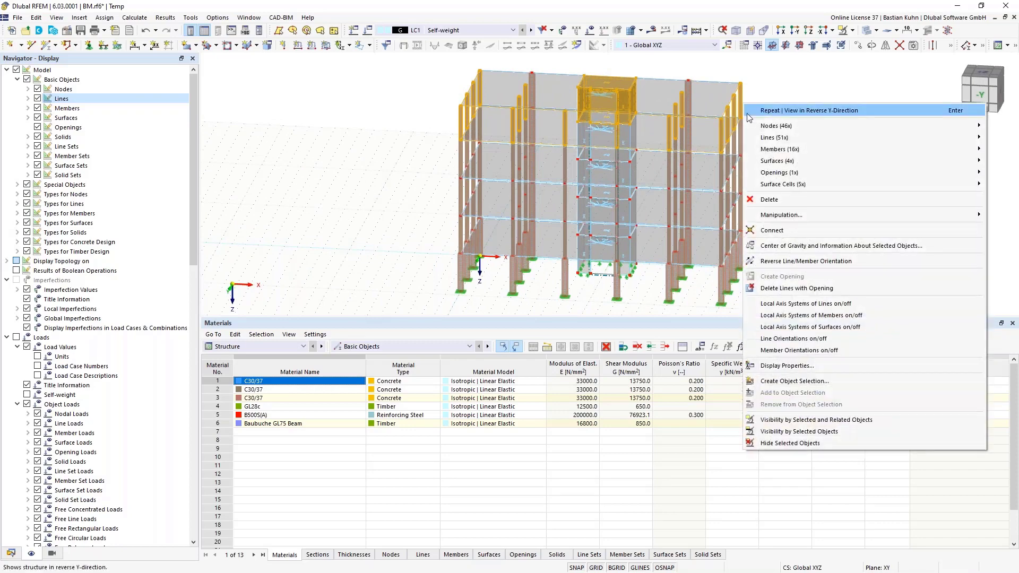
mouse_move(763, 150)
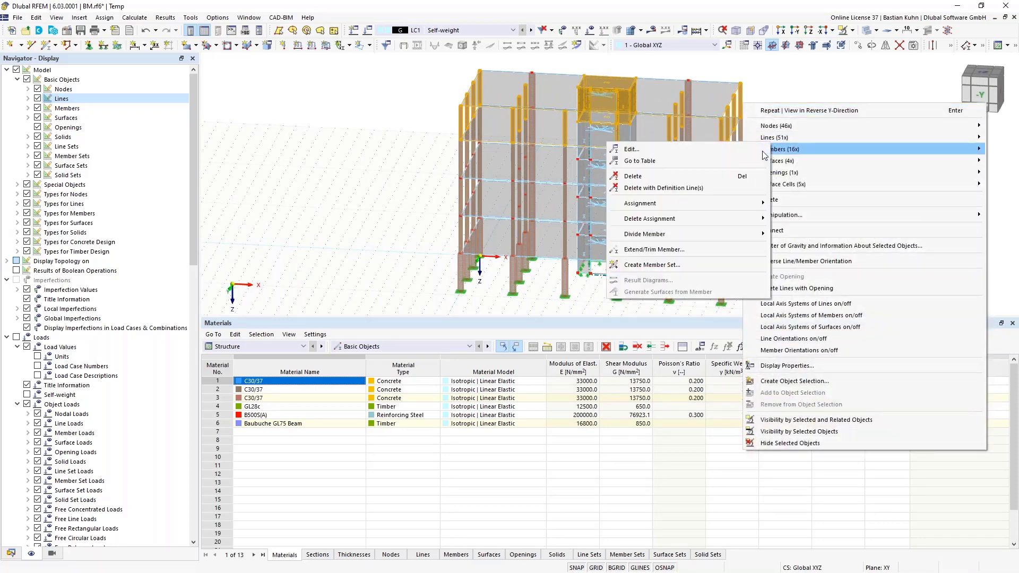
click(703, 153)
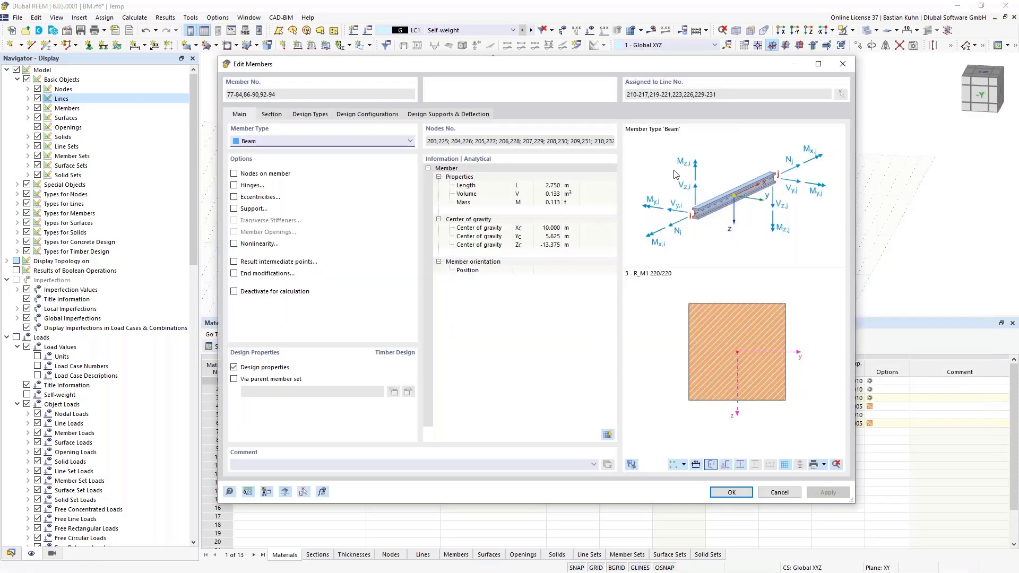
Add a hinge at the start of the top-storey columns with rotations φy and φz released in local xyz, and accept the member changes.
click(234, 185)
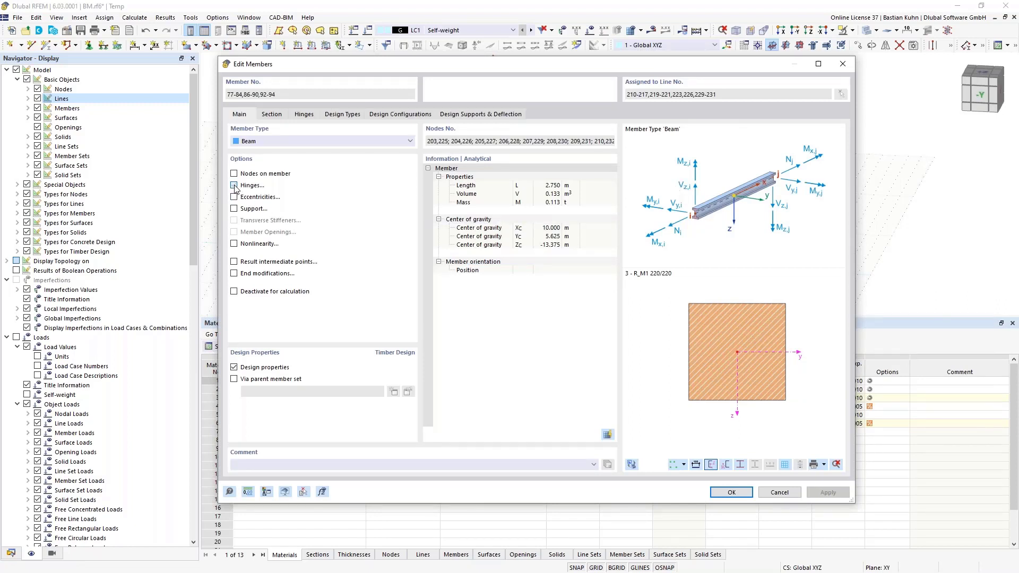
click(303, 115)
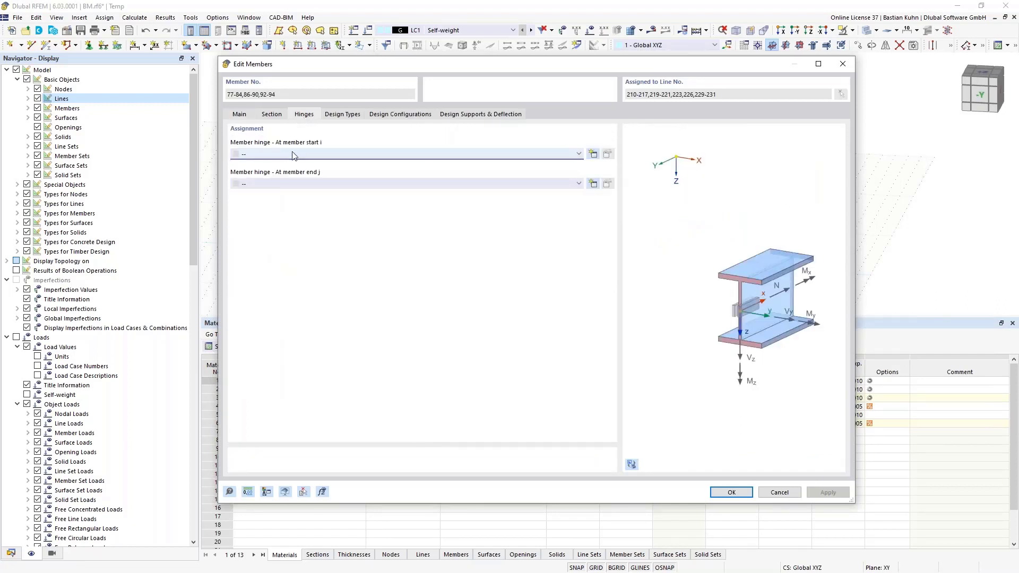
click(593, 154)
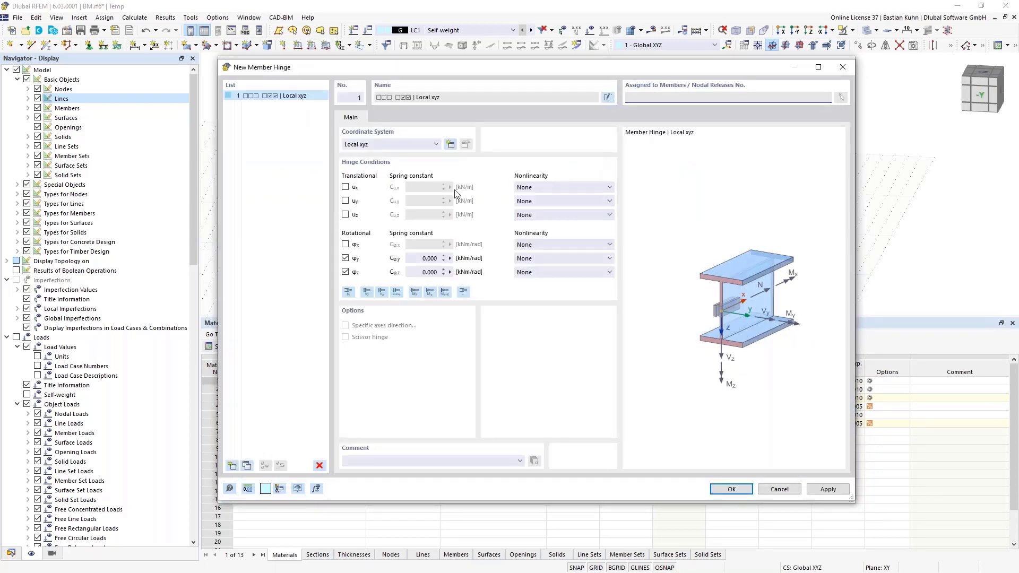
click(723, 488)
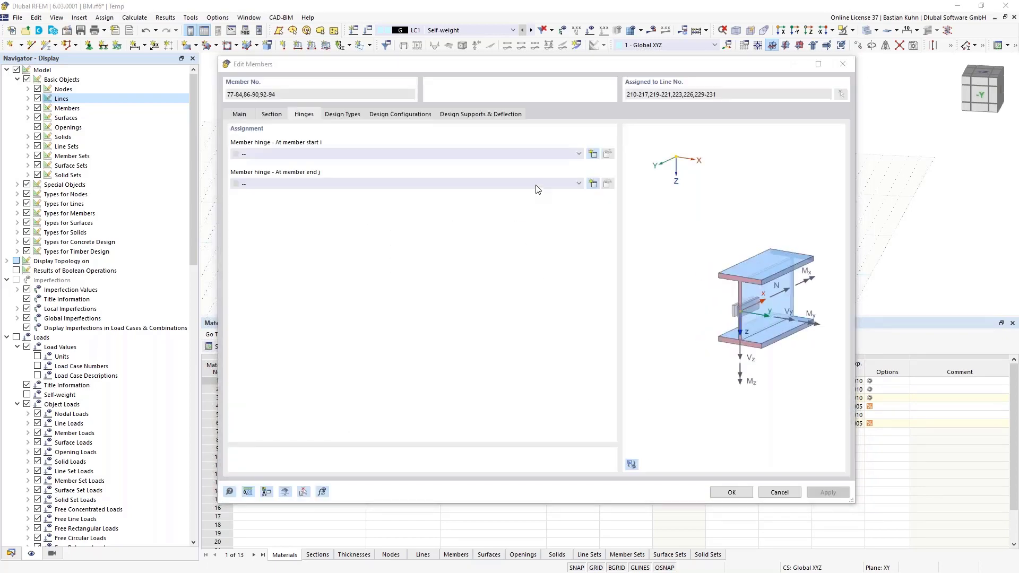
click(536, 184)
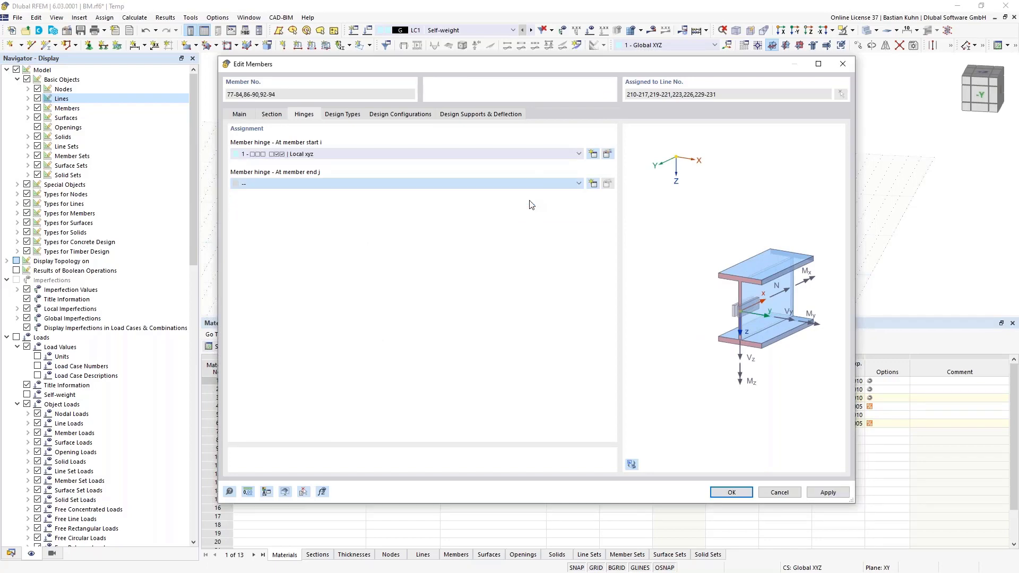
click(729, 492)
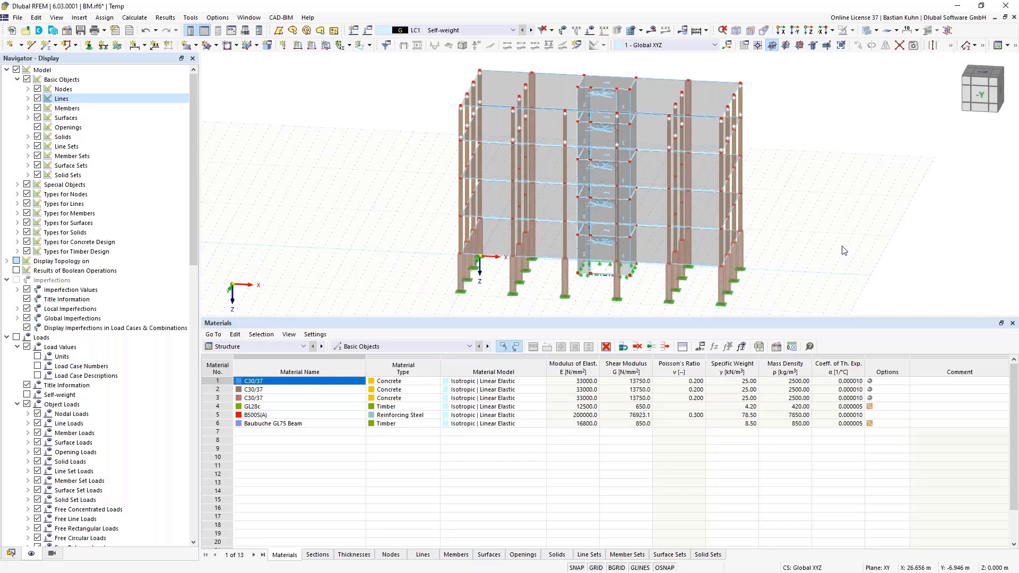
Start a new rectangular surface and create a new thickness of type Layers for it.
ctrl+middle_drag(831, 241, 654, 96)
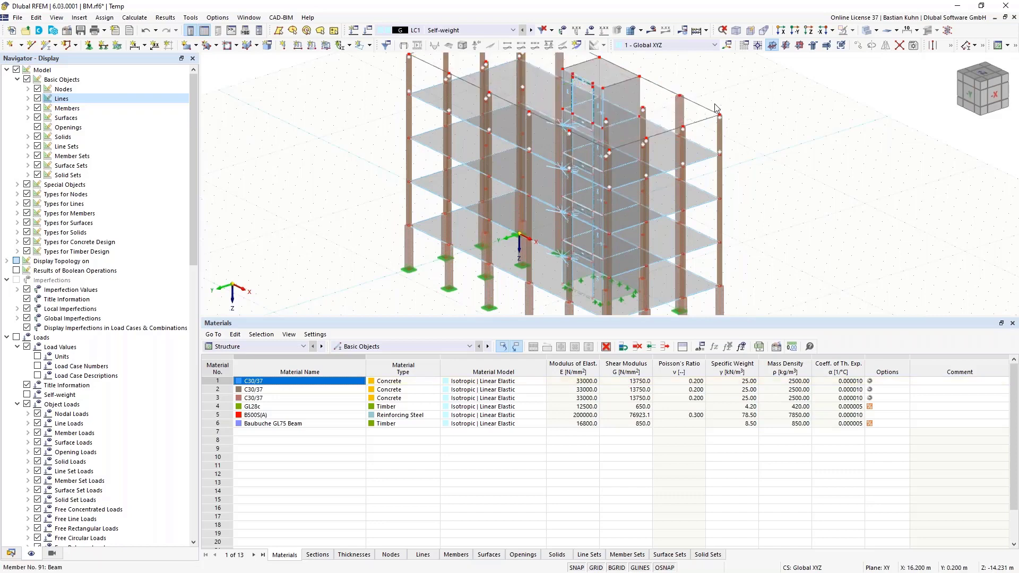
scroll(773, 120, down, 2)
ctrl+middle_drag(773, 120, 798, 204)
click(188, 45)
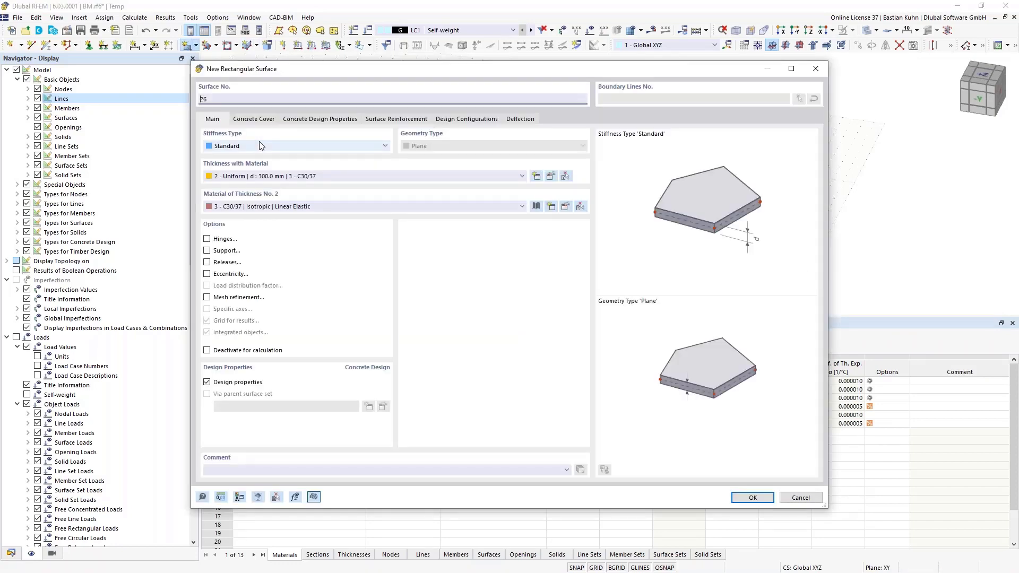
click(515, 177)
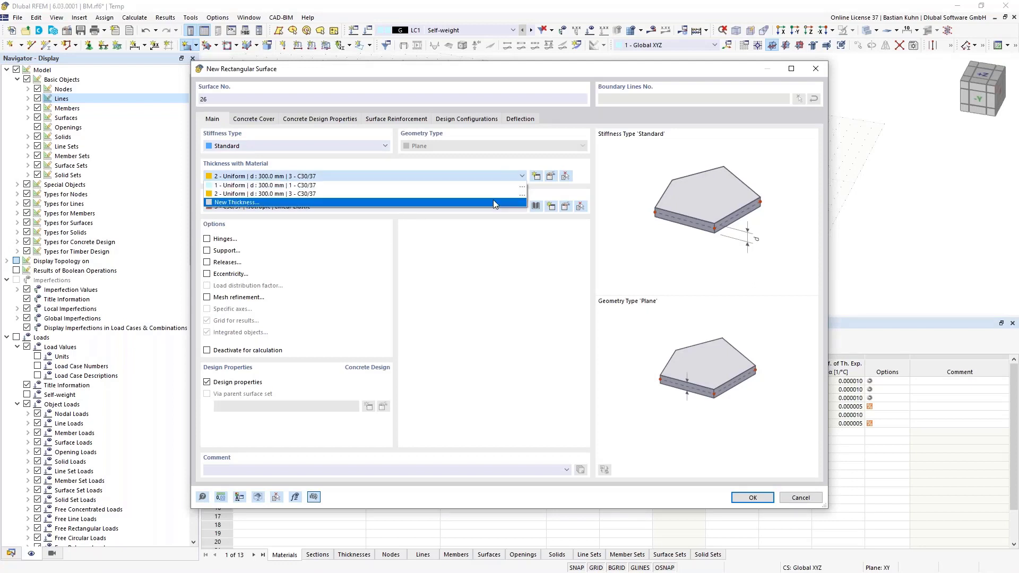
click(492, 202)
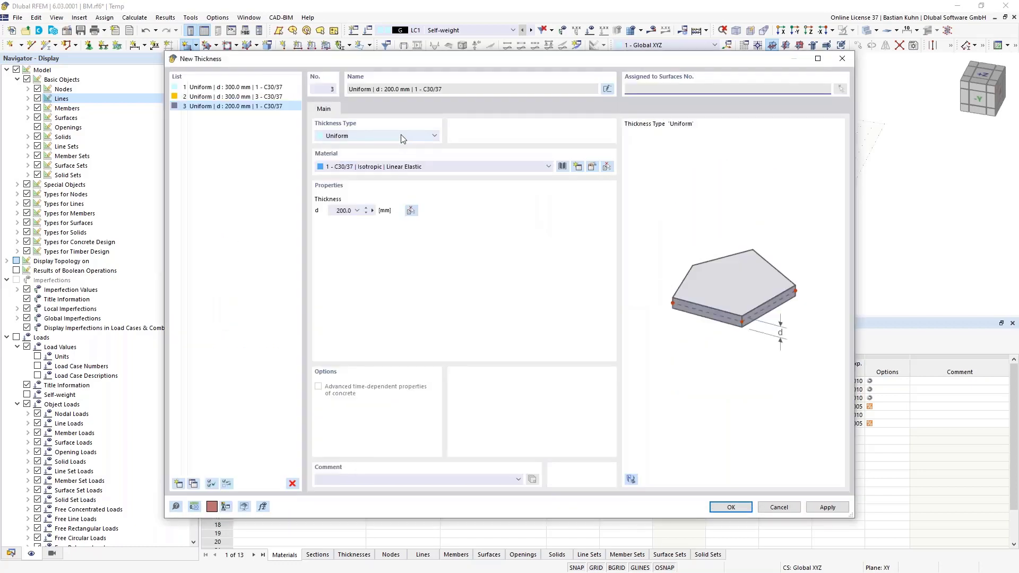
click(401, 136)
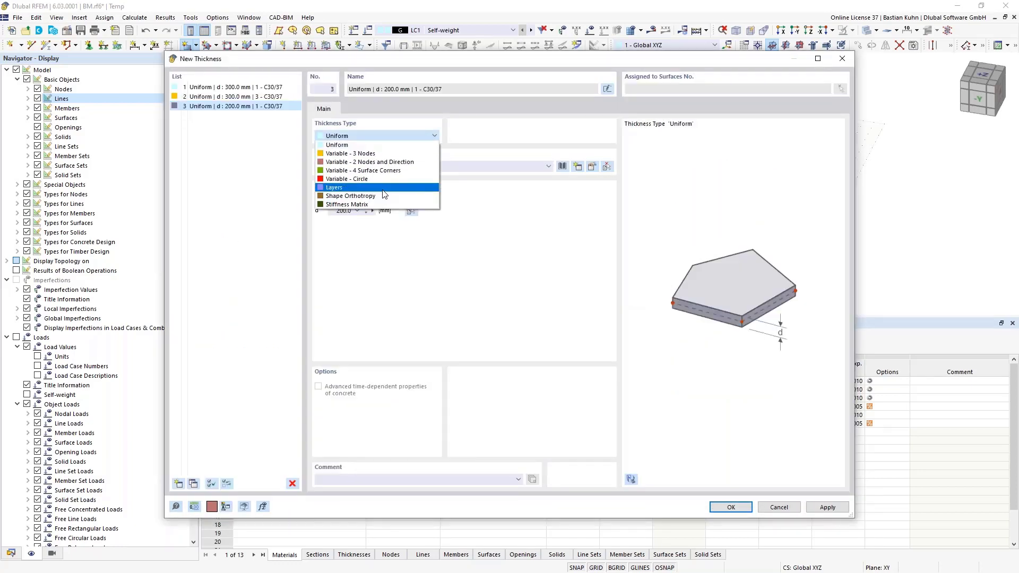
click(330, 187)
click(358, 109)
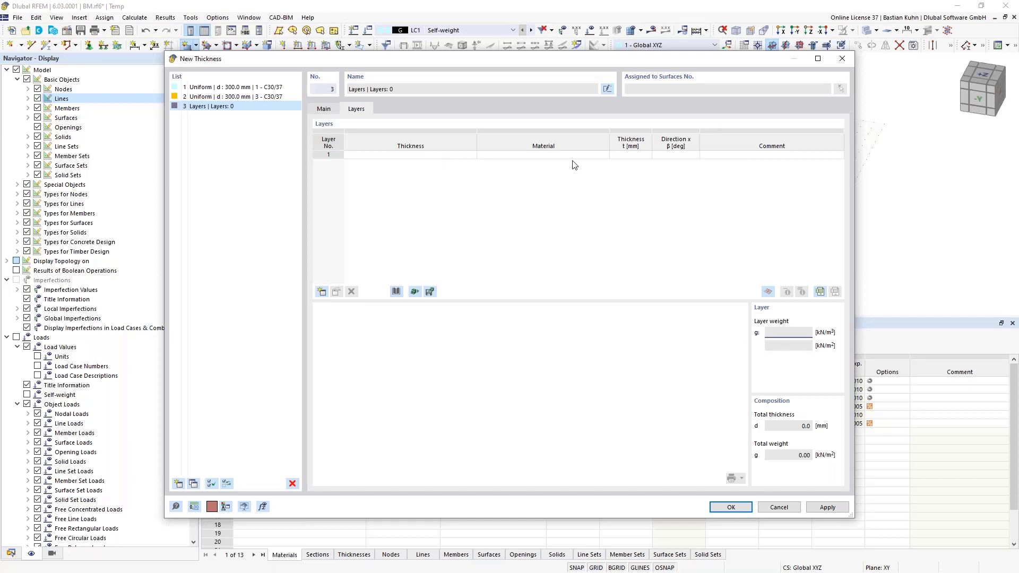
Fill the layered thickness with the Binderholz BBS SYS 220-5s library composition, check its stiffness reduction and accept the thickness.
click(396, 291)
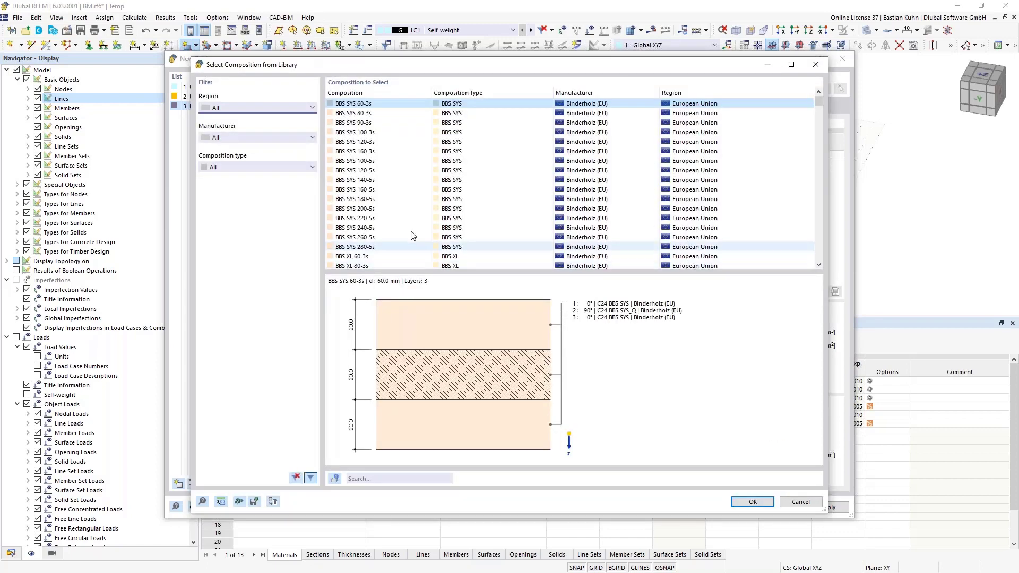
click(369, 222)
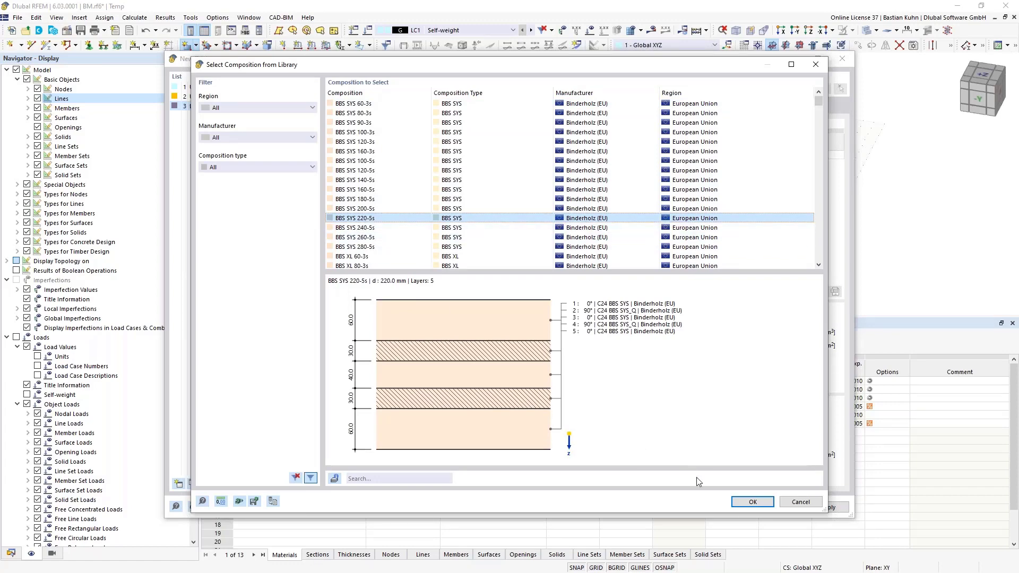
click(748, 502)
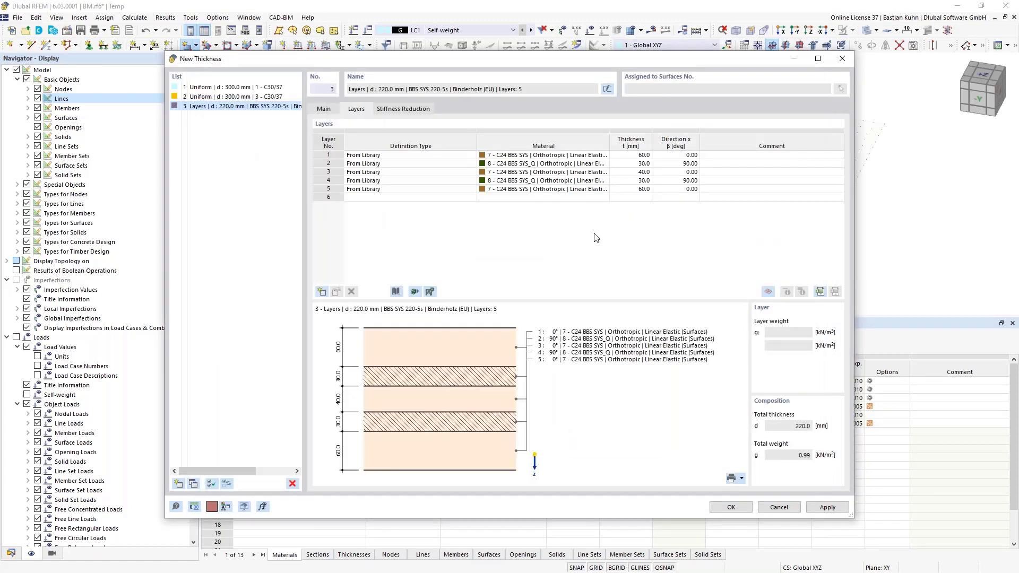
click(406, 109)
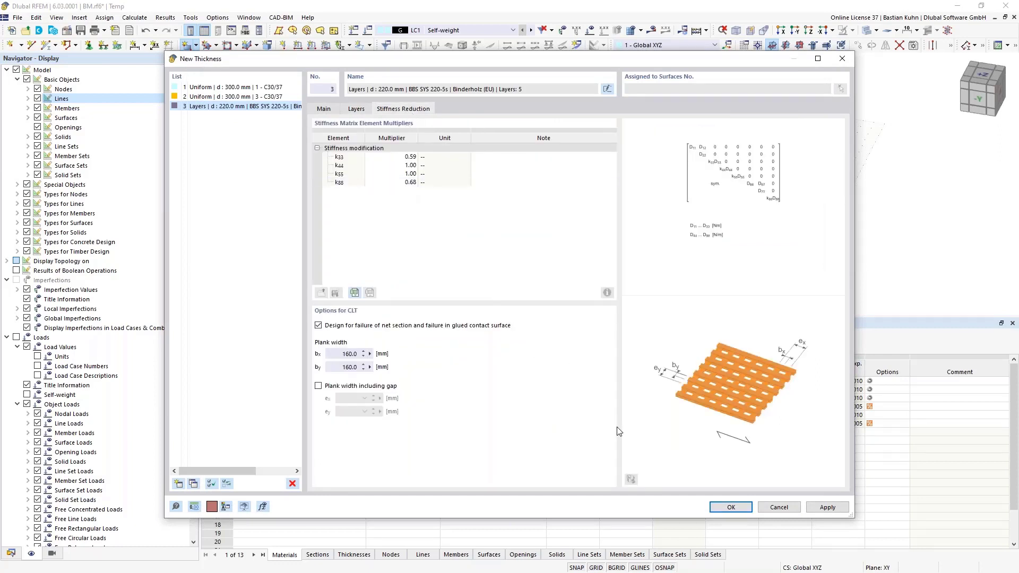
click(730, 509)
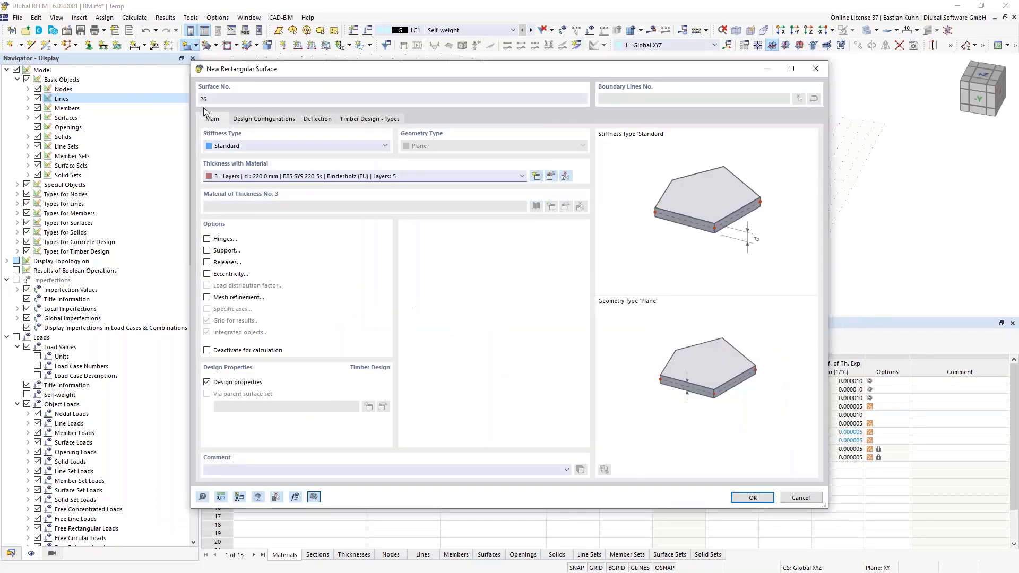
Check the new surface's timber design configuration and deflection settings and accept the surface definition.
click(249, 119)
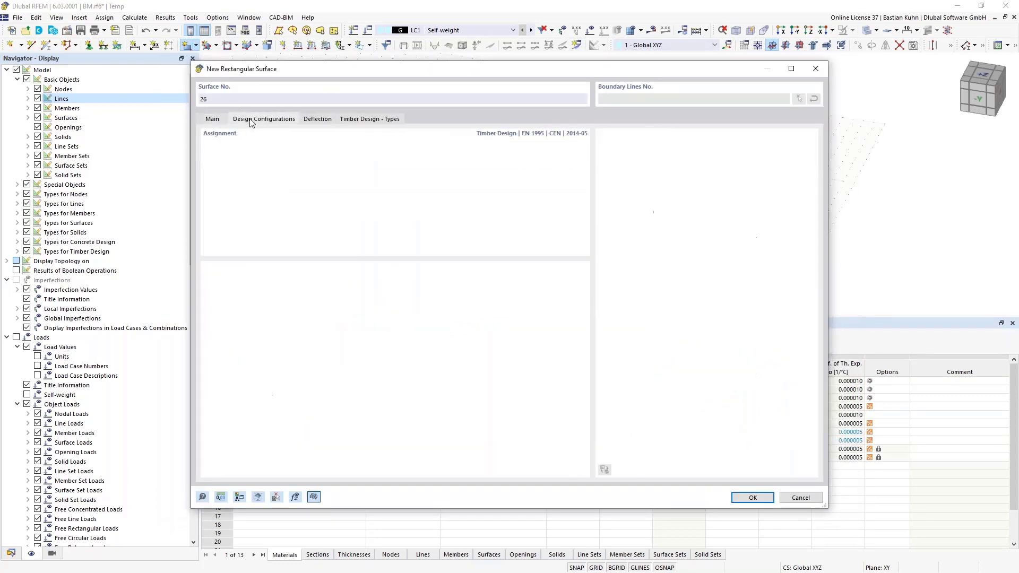
click(322, 120)
click(744, 495)
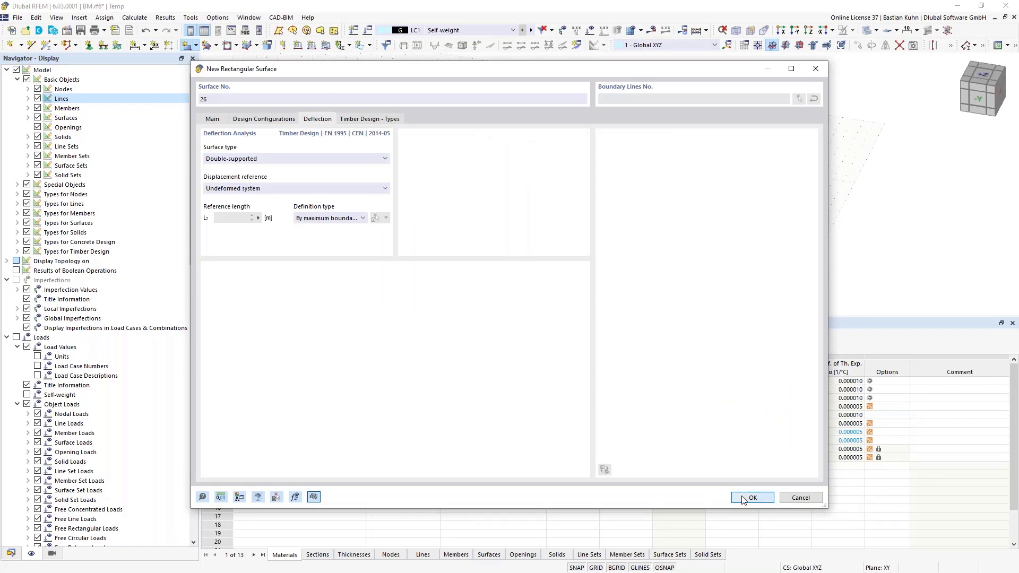
scroll(509, 140, up, 3)
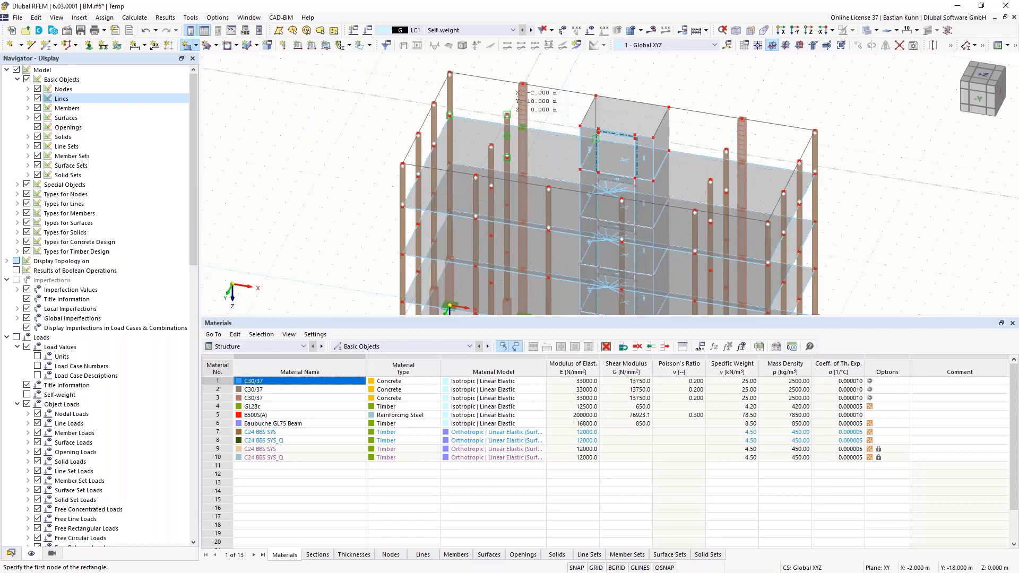
click(507, 115)
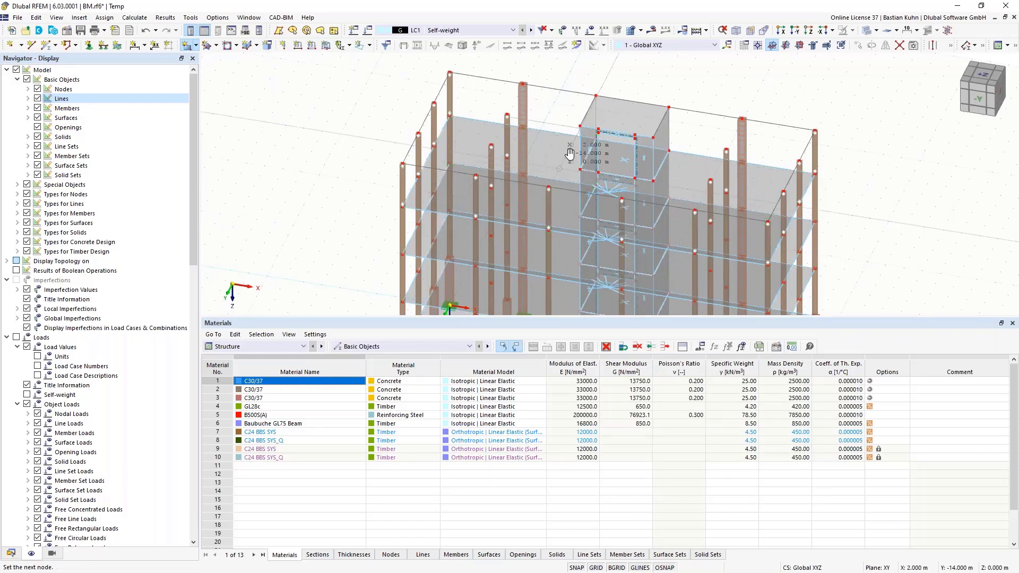
scroll(589, 160, up, 3)
scroll(625, 143, down, 5)
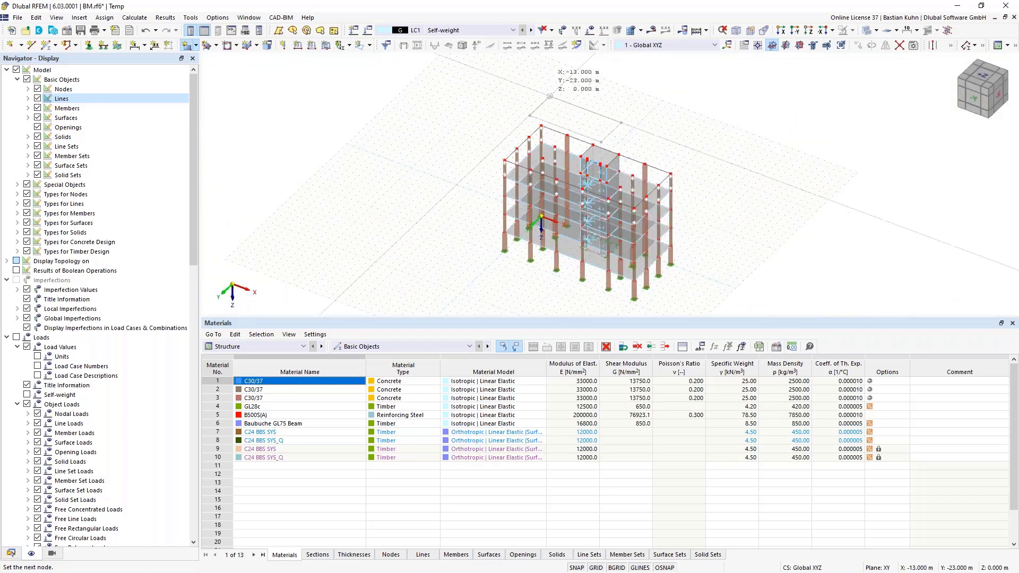
click(509, 118)
Draw two rectangular layered roof surfaces at Z -14.750 m, one between the inner columns and the core, the other from 0, 0 to 4, 9 m.
scroll(555, 145, up, 3)
scroll(555, 144, up, 1)
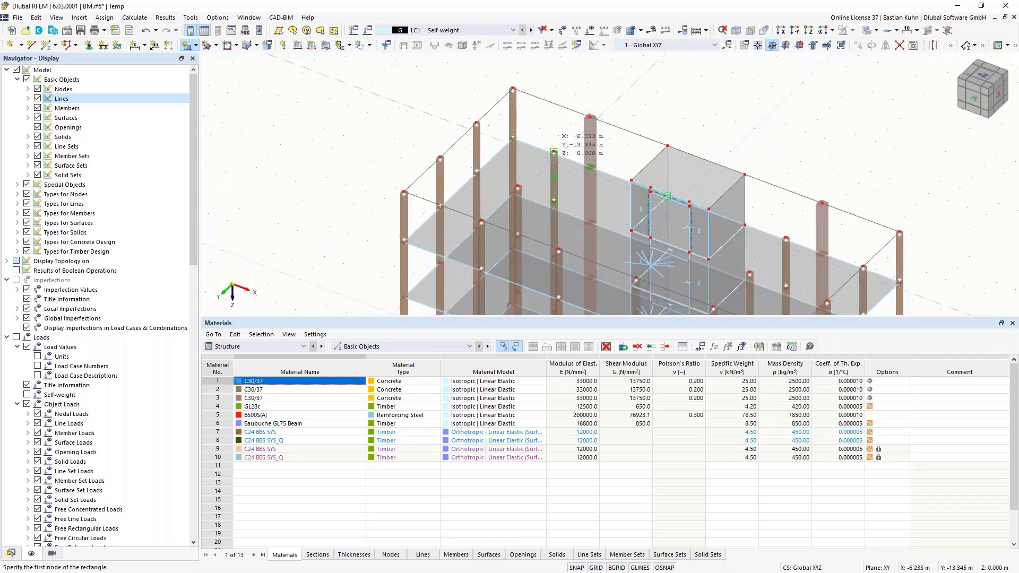
click(554, 152)
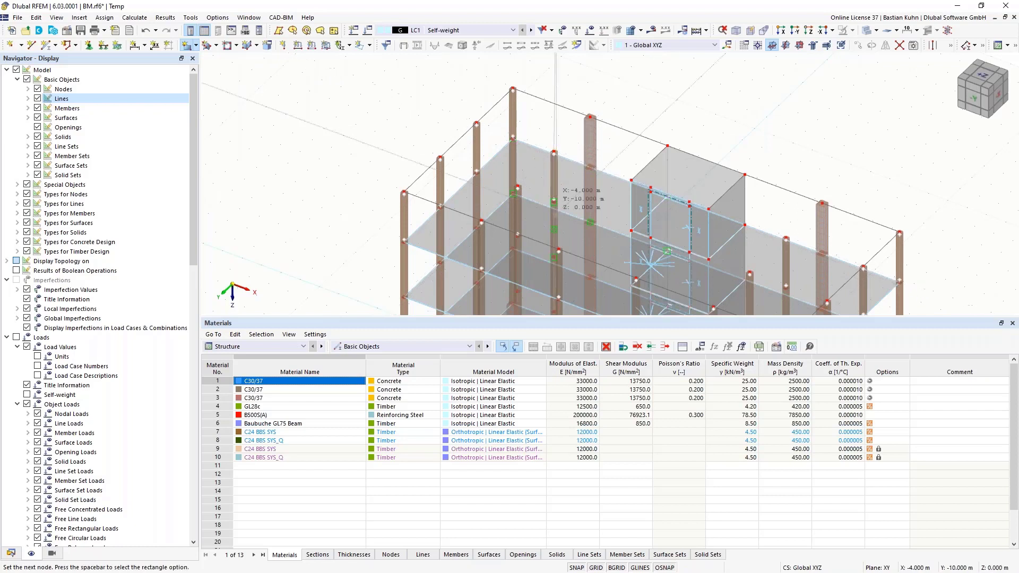
click(558, 249)
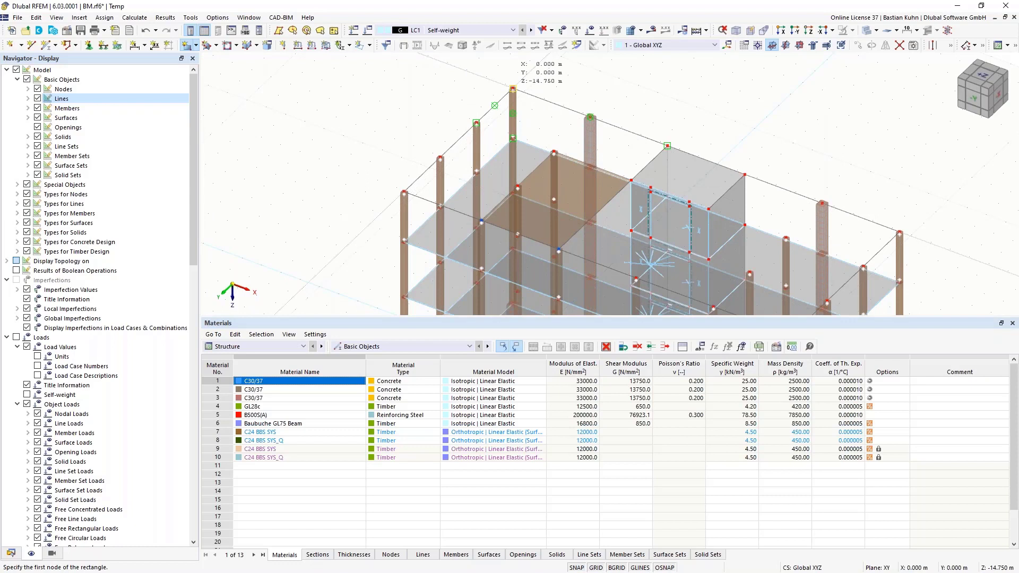
click(512, 89)
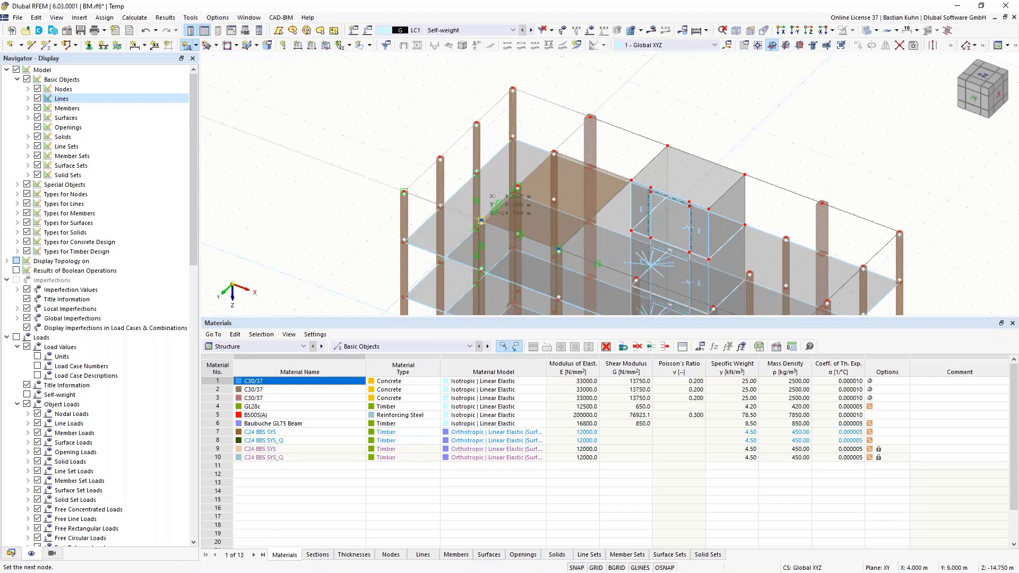
click(481, 221)
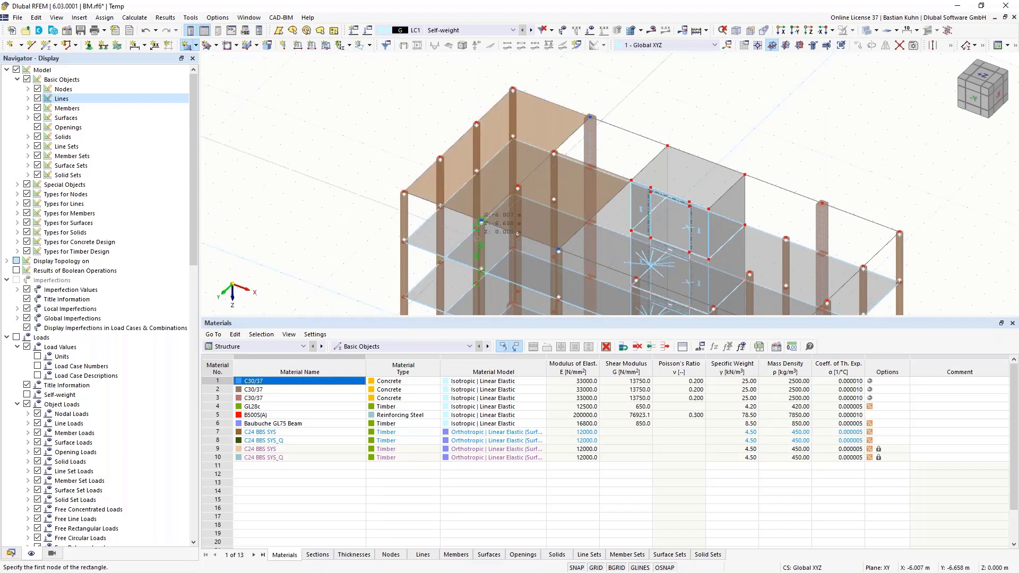
Draw a rectangular layered roof surface from the core corner at 11.5, 3 m to the column head at 16, 9 m.
ctrl+middle_drag(391, 147, 473, 106)
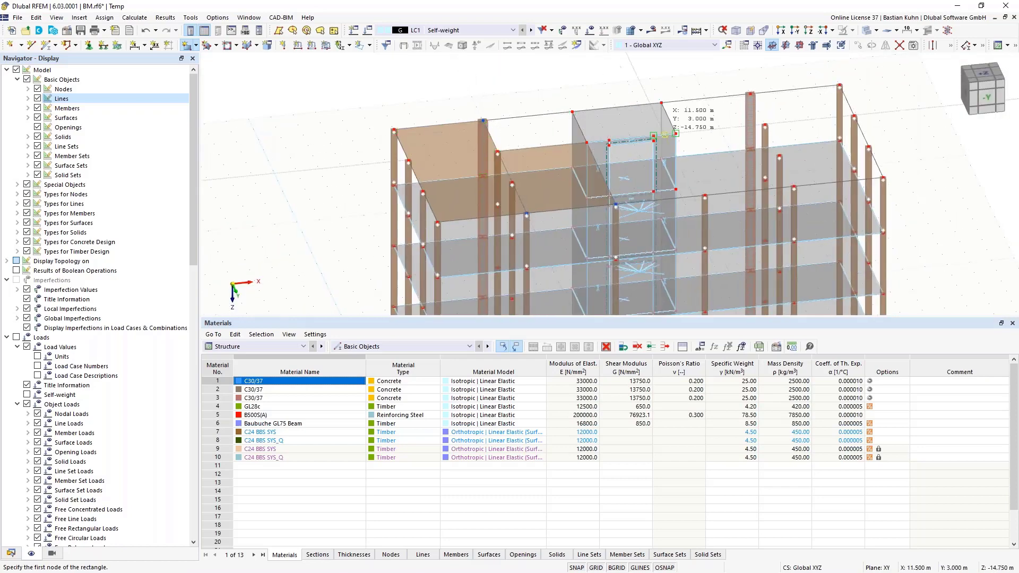
click(668, 117)
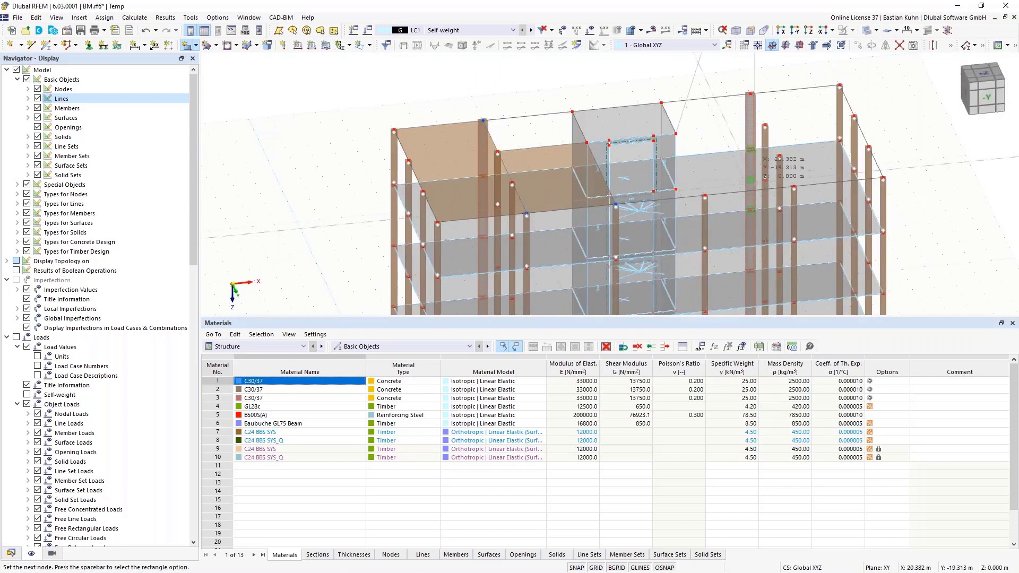
click(794, 186)
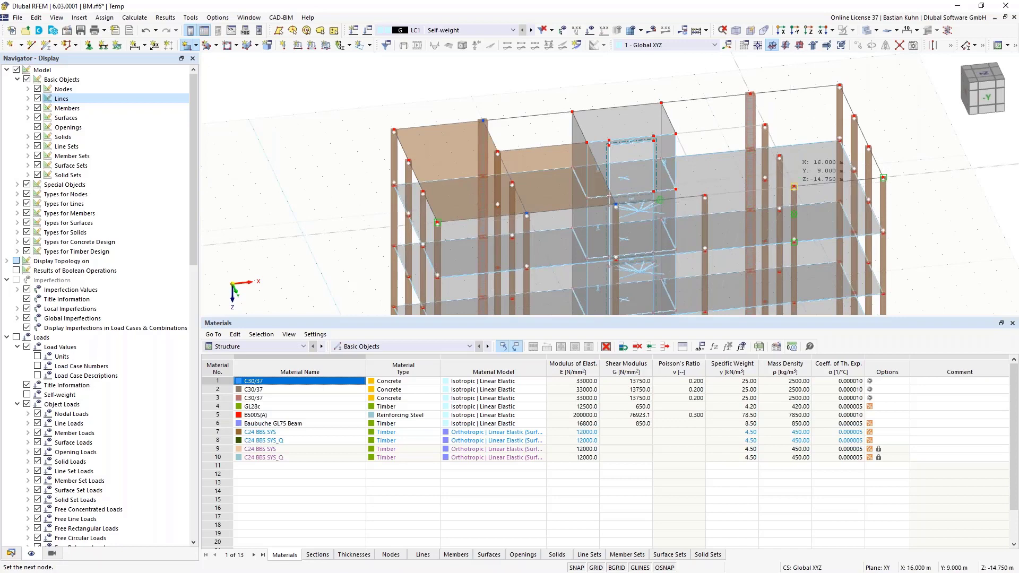
Finish the roof surface at the column head at 16, 9 m and draw a rectangular one over the outer bay from X 16 to 20 m.
click(794, 187)
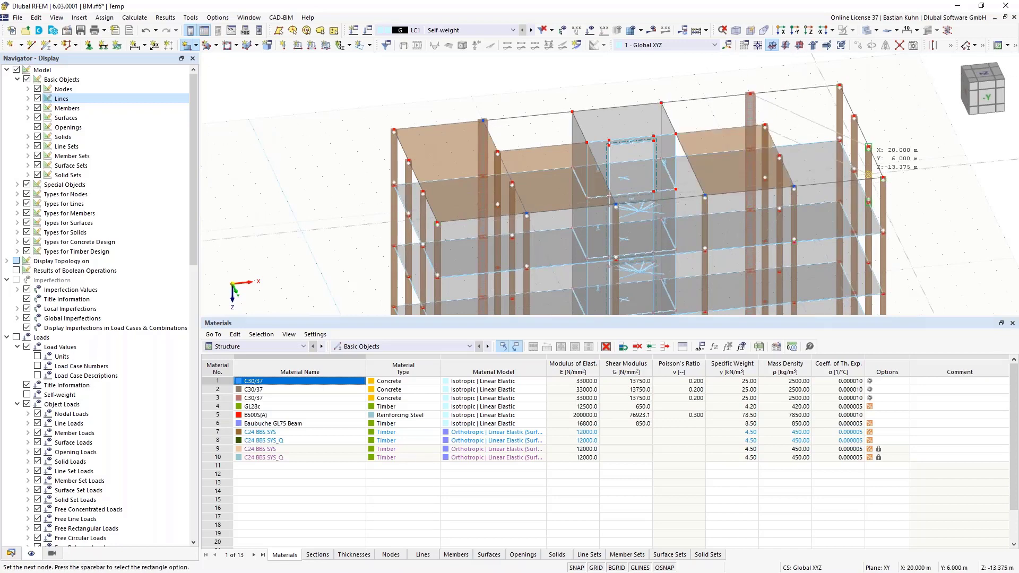
click(905, 150)
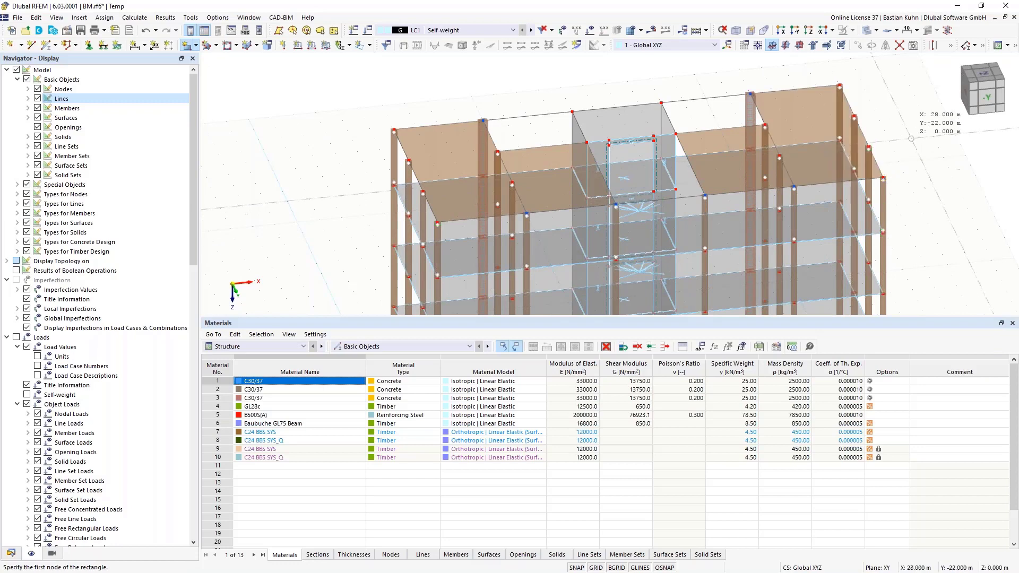
key(Escape)
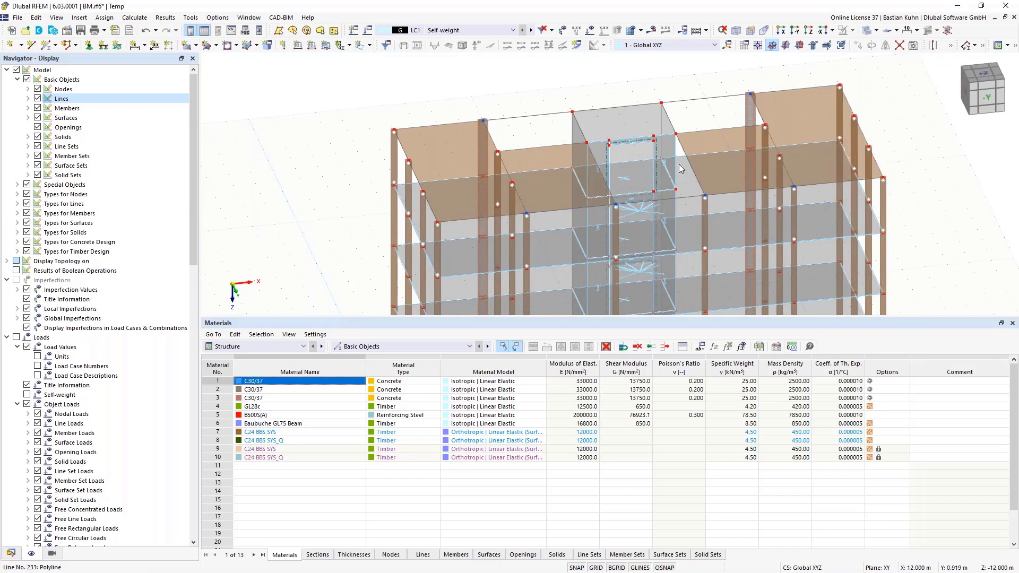
Create beam members on the four roof edge lines beside the core with section 2 - R_M1 180/220 in GL28c.
click(540, 117)
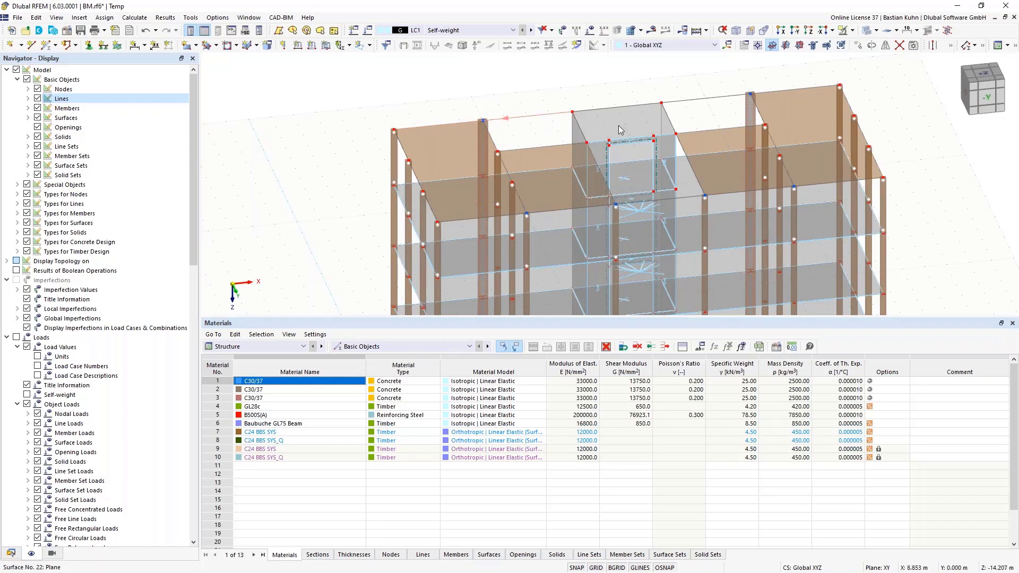
ctrl+click(684, 123)
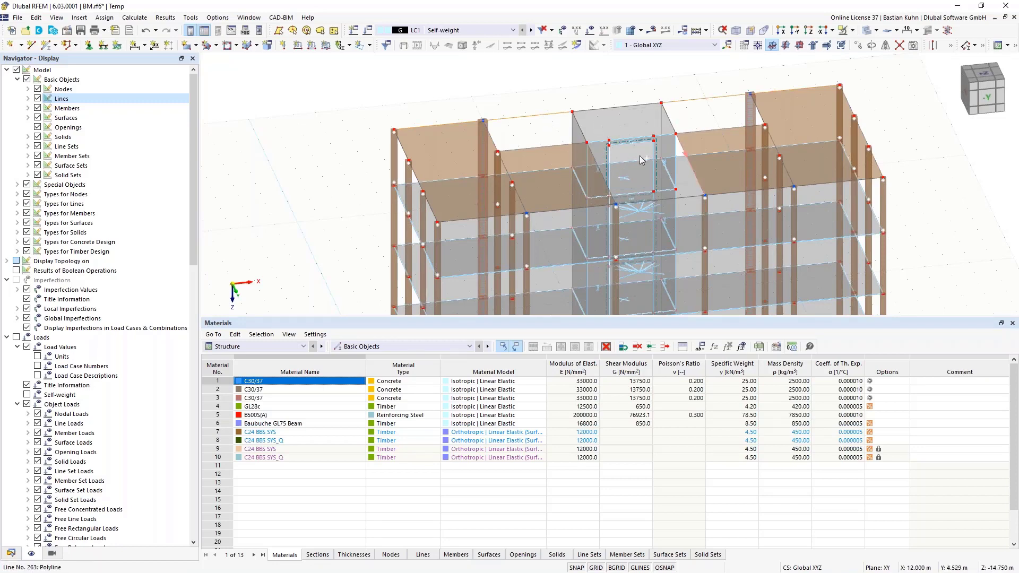
right_click(595, 158)
click(712, 182)
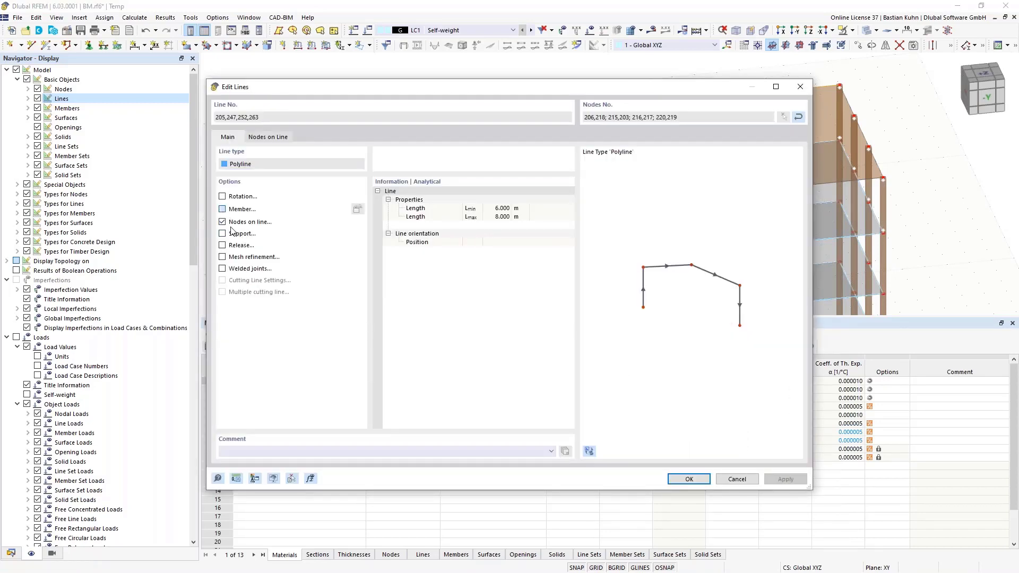
click(222, 209)
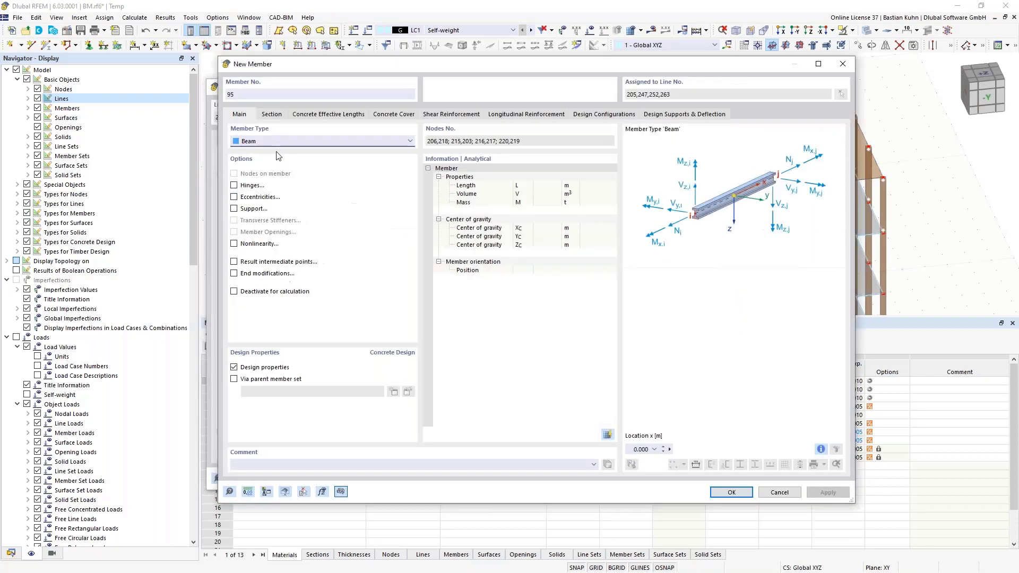
click(271, 115)
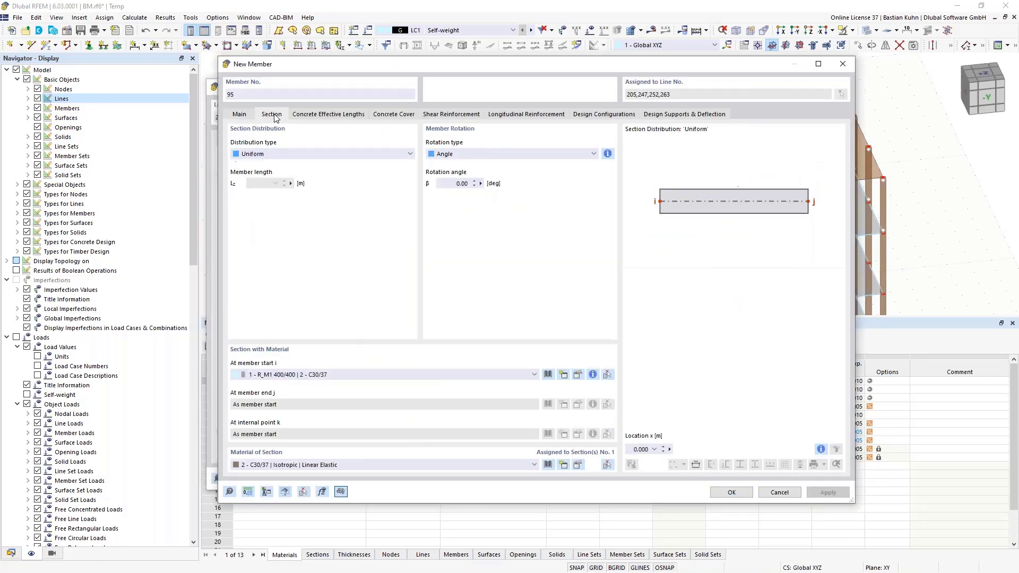
click(401, 375)
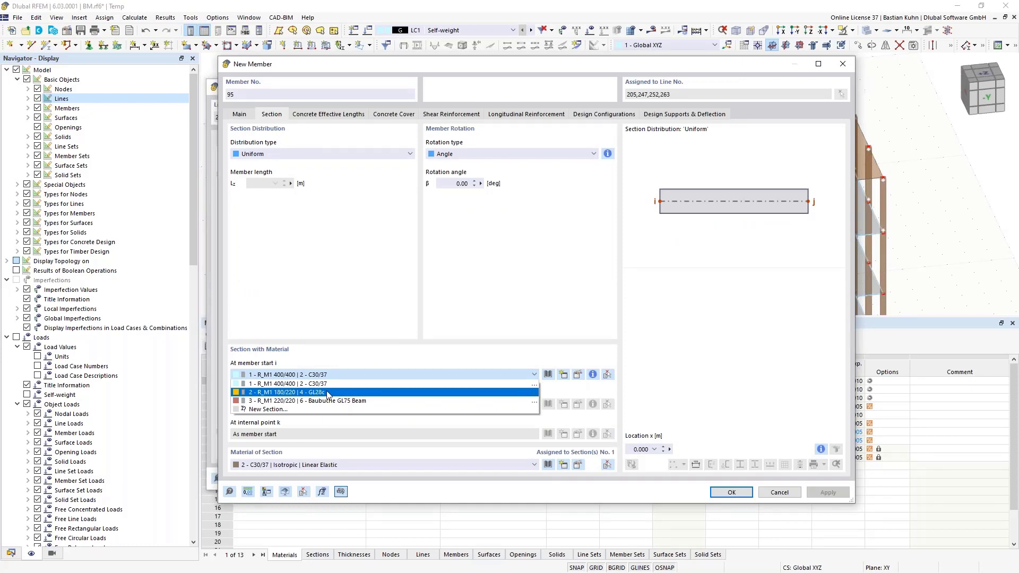
click(328, 394)
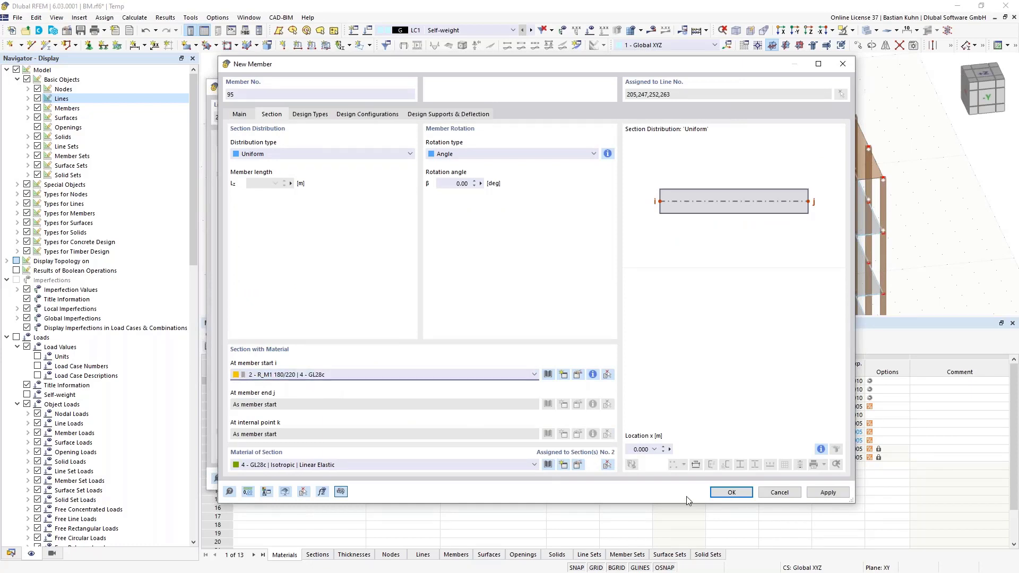
click(726, 494)
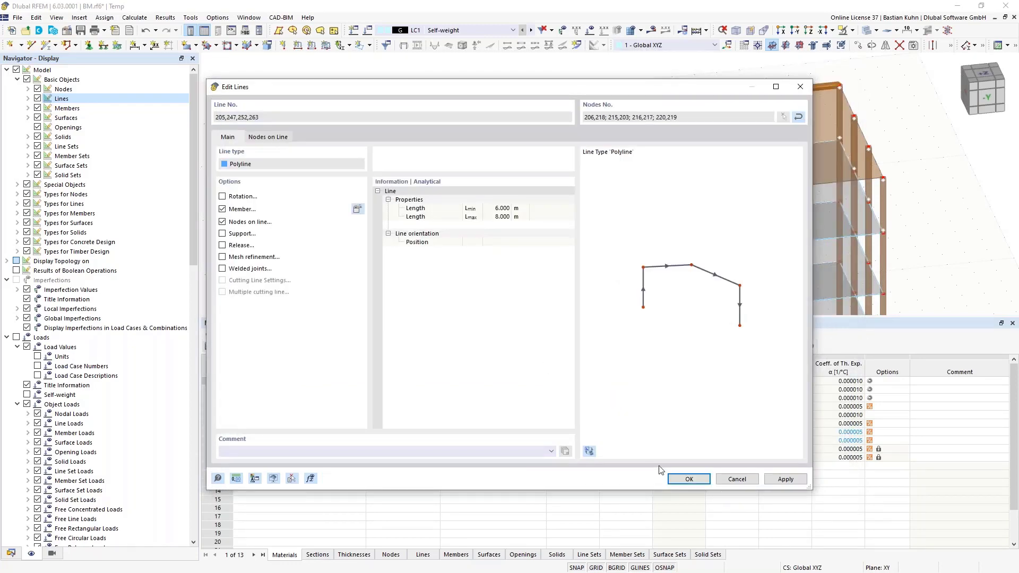
click(689, 479)
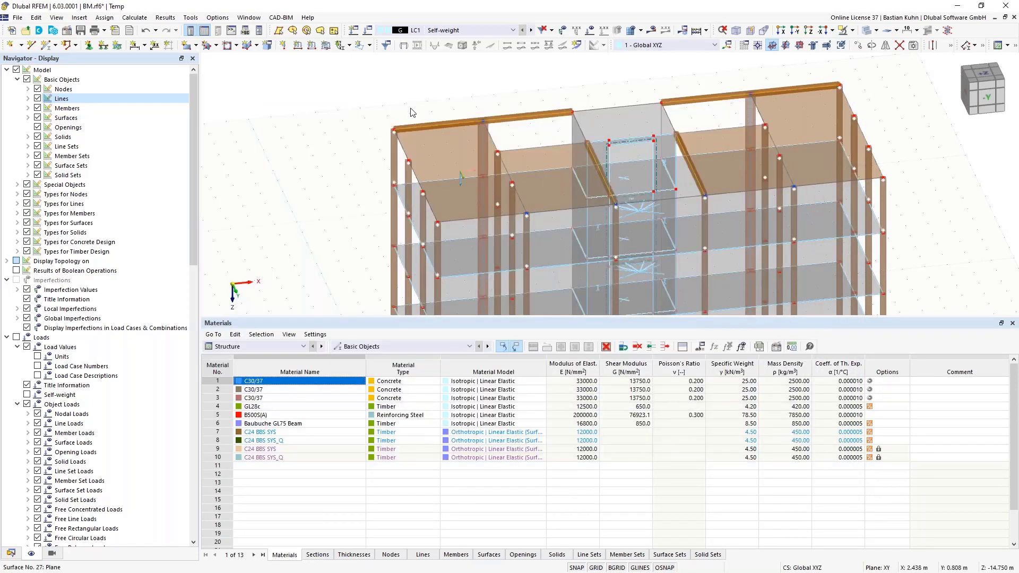
Connect the lines and members at roof level and delete the two rear-edge beam segments over the outer bays.
scroll(412, 112, down, 2)
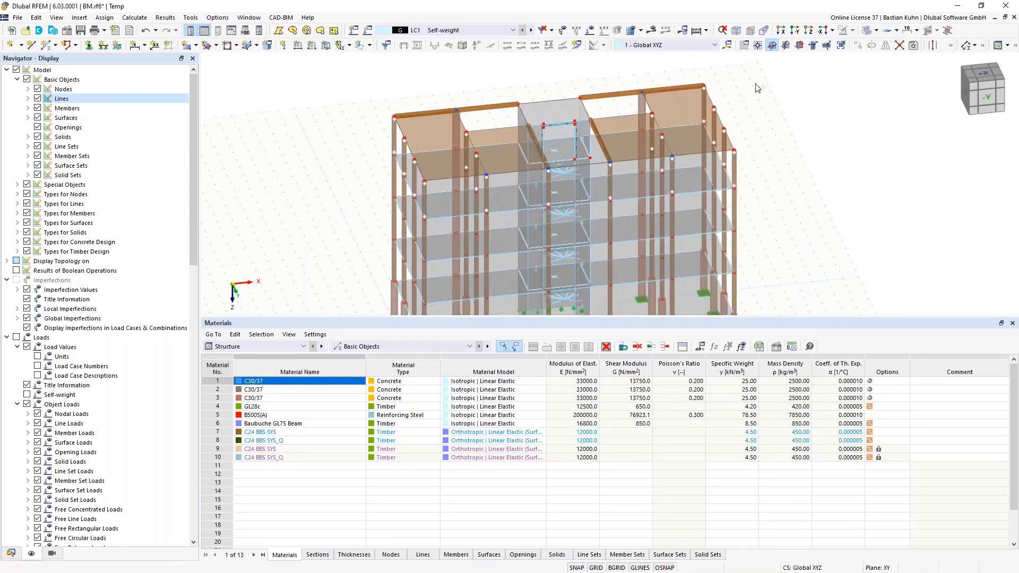
drag(777, 65, 323, 222)
click(425, 112)
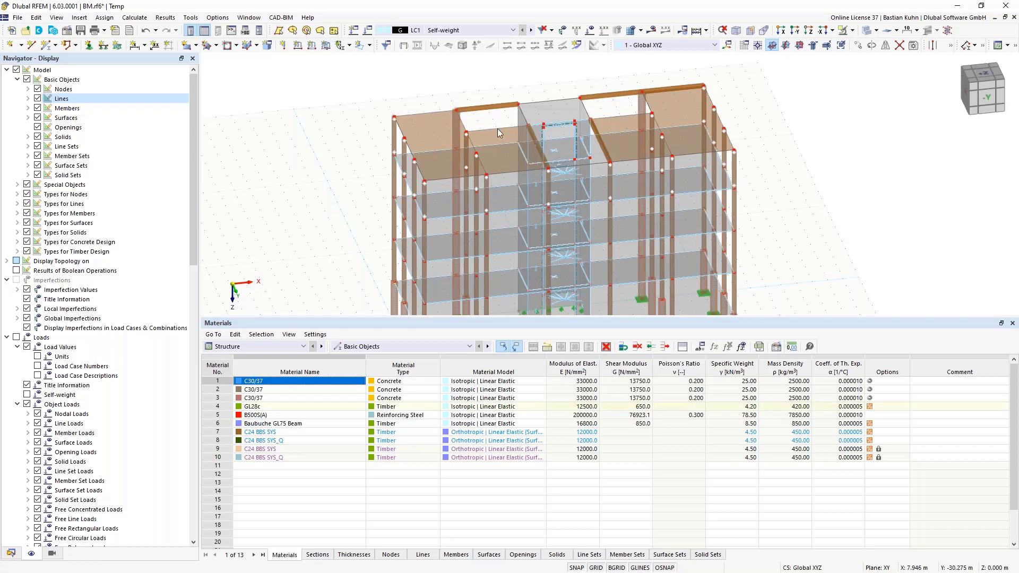
click(654, 90)
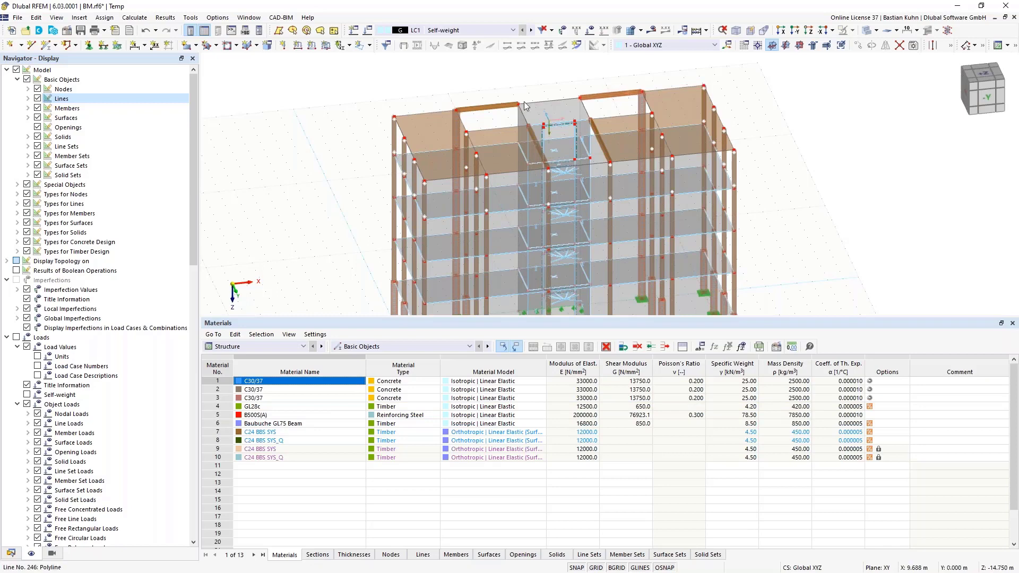
Assign member hinge 1 in Local xyz to both the start and the end of the four roof beams beside the core.
click(484, 106)
click(538, 146)
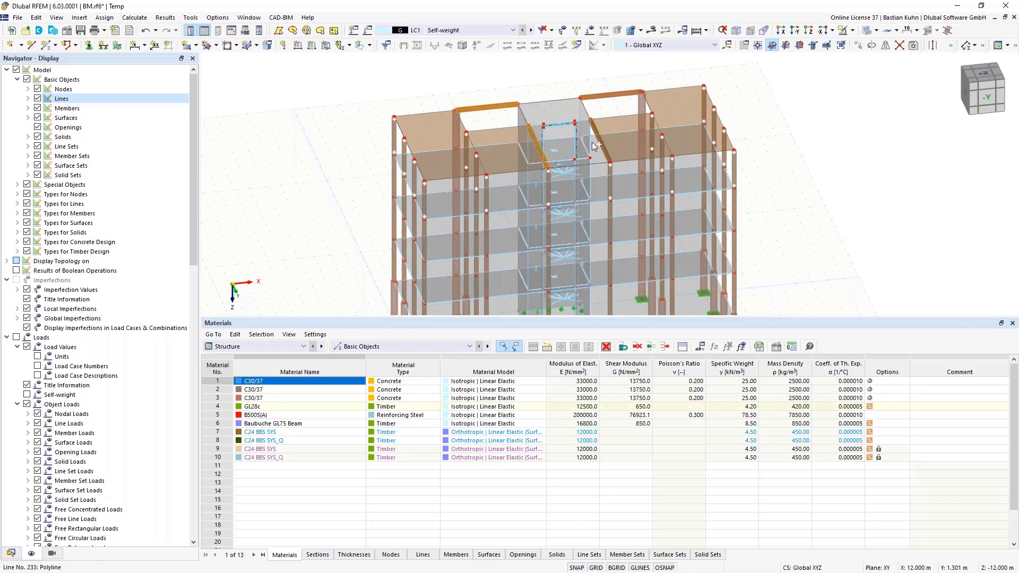
click(597, 142)
right_click(600, 99)
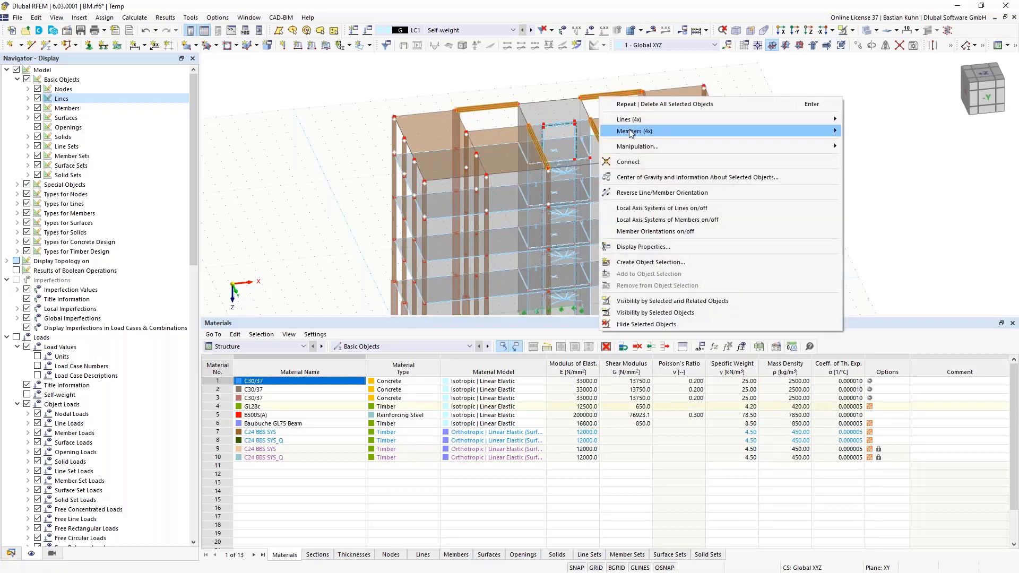
mouse_move(735, 132)
click(864, 131)
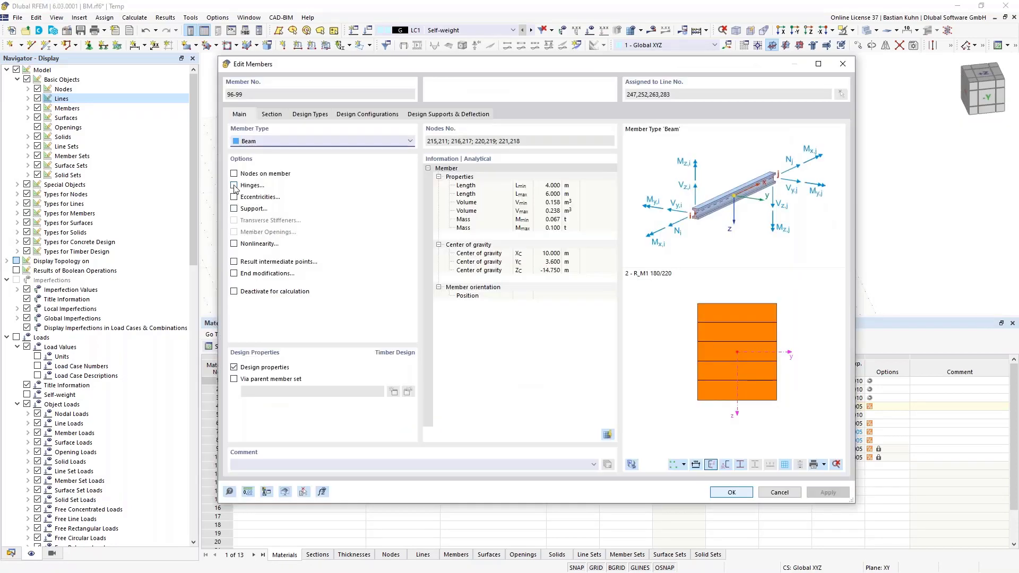
click(234, 186)
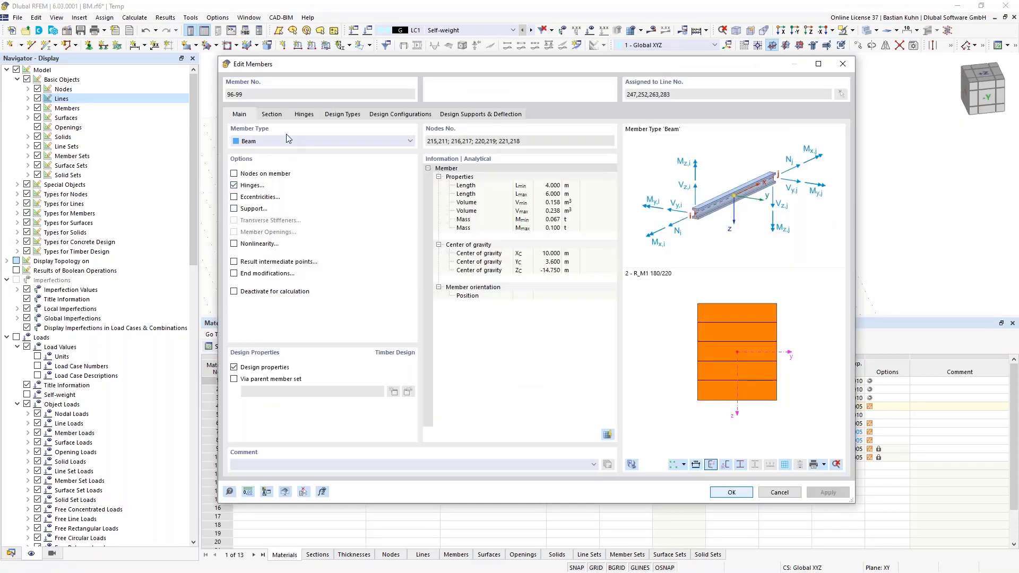
click(302, 116)
click(313, 155)
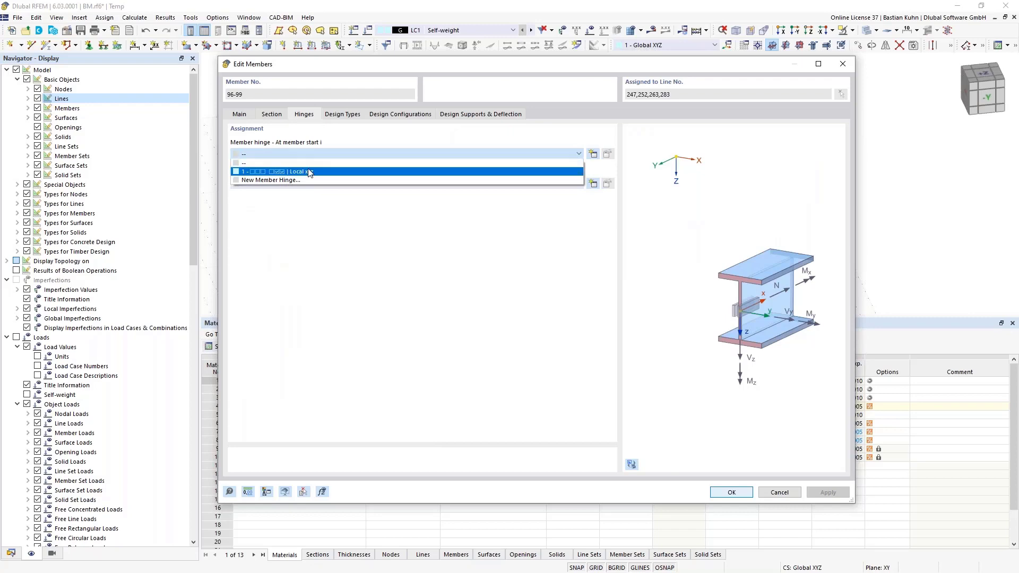
click(313, 170)
click(312, 183)
click(312, 202)
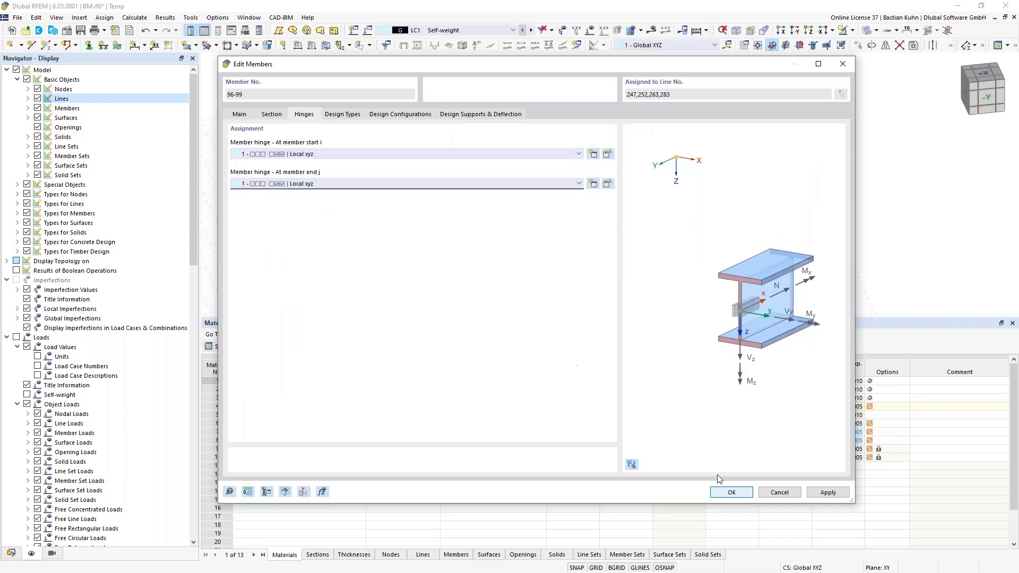
click(730, 492)
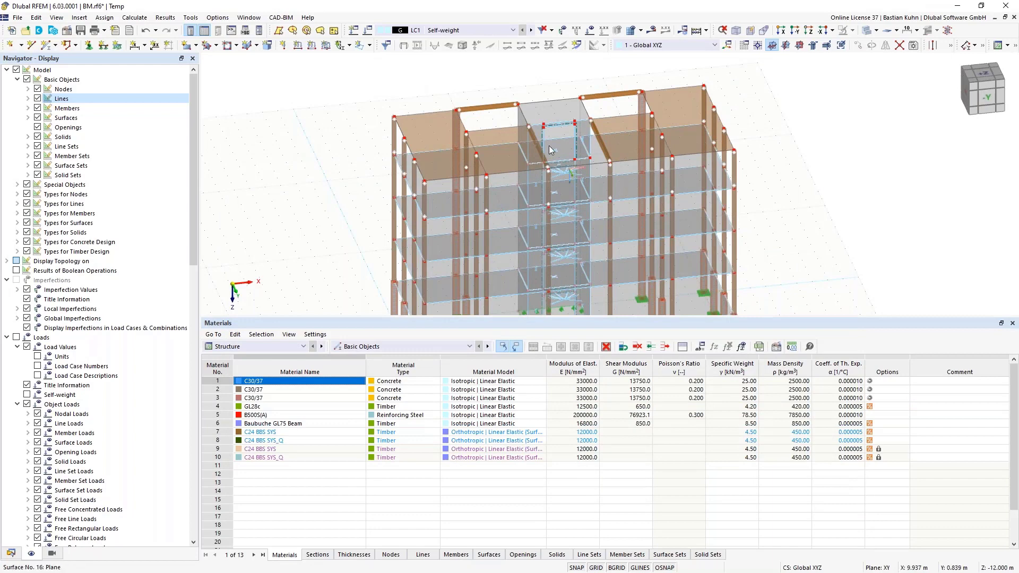
Create a start eccentricity relative to section for the two 6 m roof beams parallel to Y, with Middle - Top section alignment.
scroll(549, 146, up, 5)
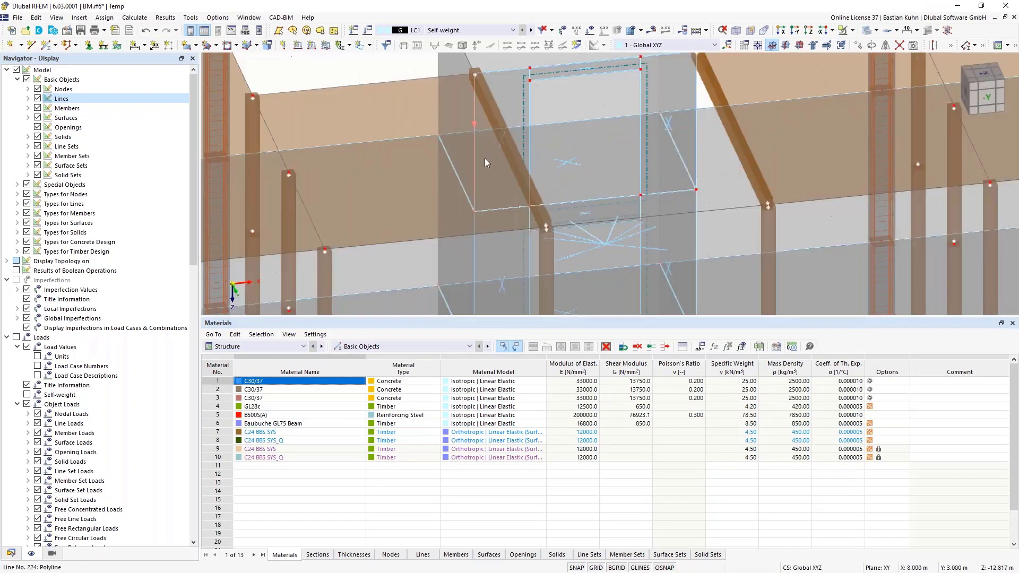
click(502, 136)
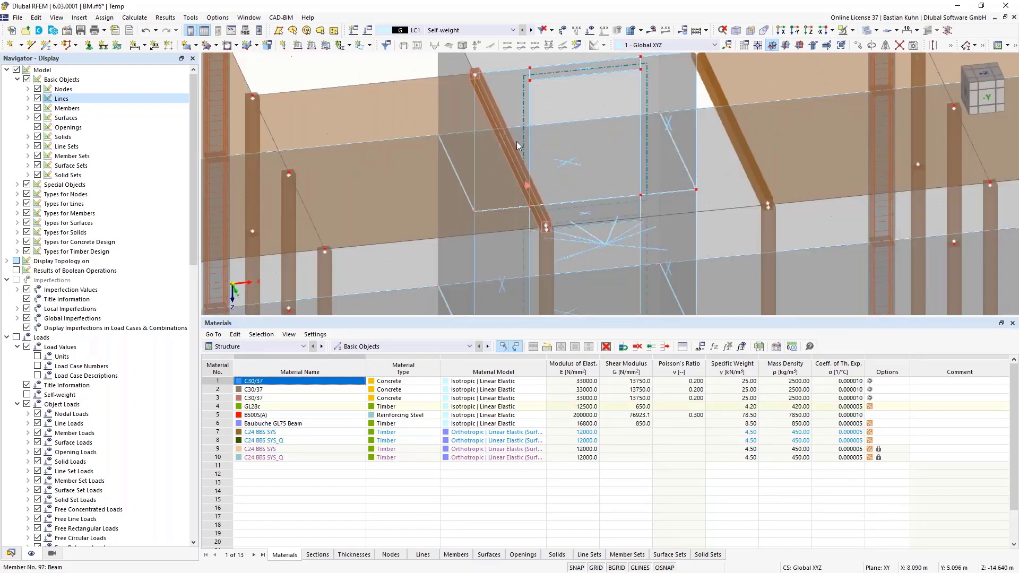
right_click(741, 142)
mouse_move(764, 179)
click(720, 179)
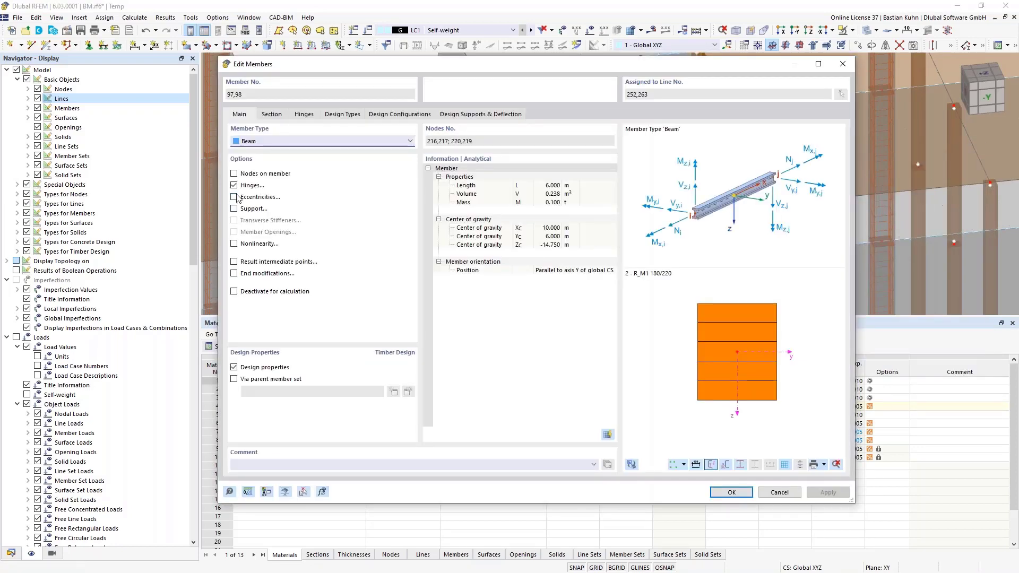
click(234, 197)
click(341, 116)
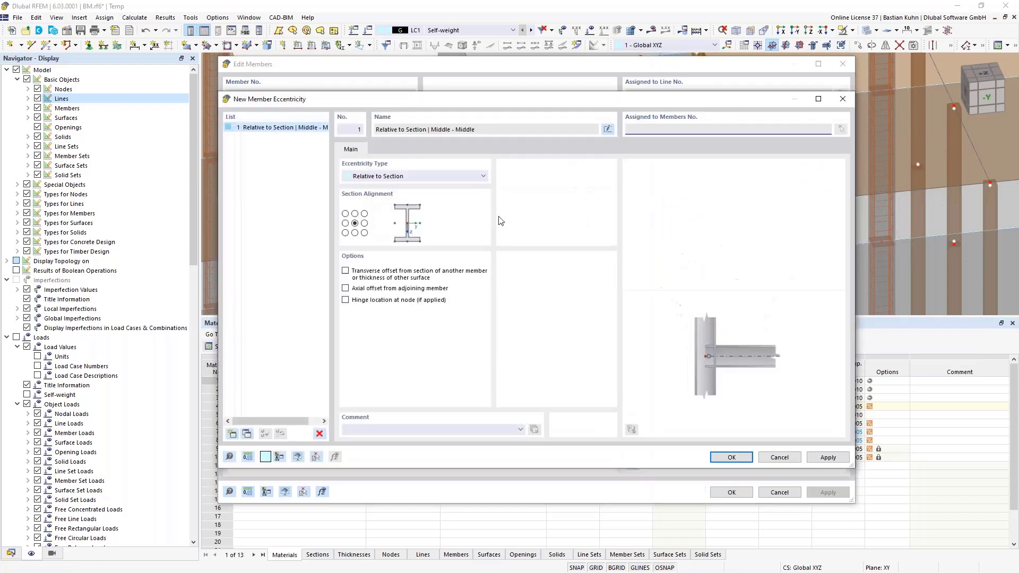
click(355, 214)
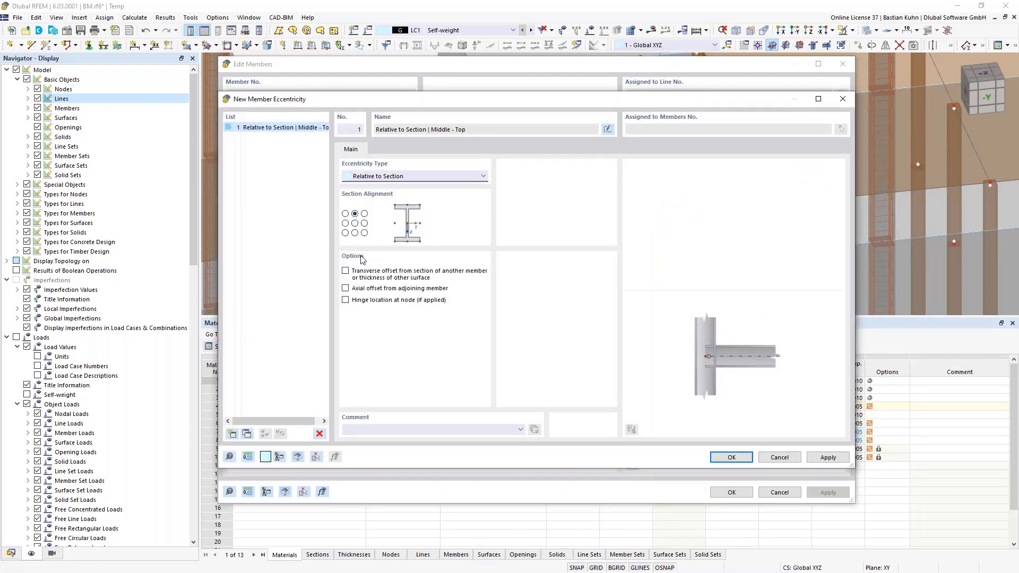
Add a transverse offset from the bottom of roof surface 26 to the eccentricity and accept it at the start of both beams.
click(345, 272)
click(551, 281)
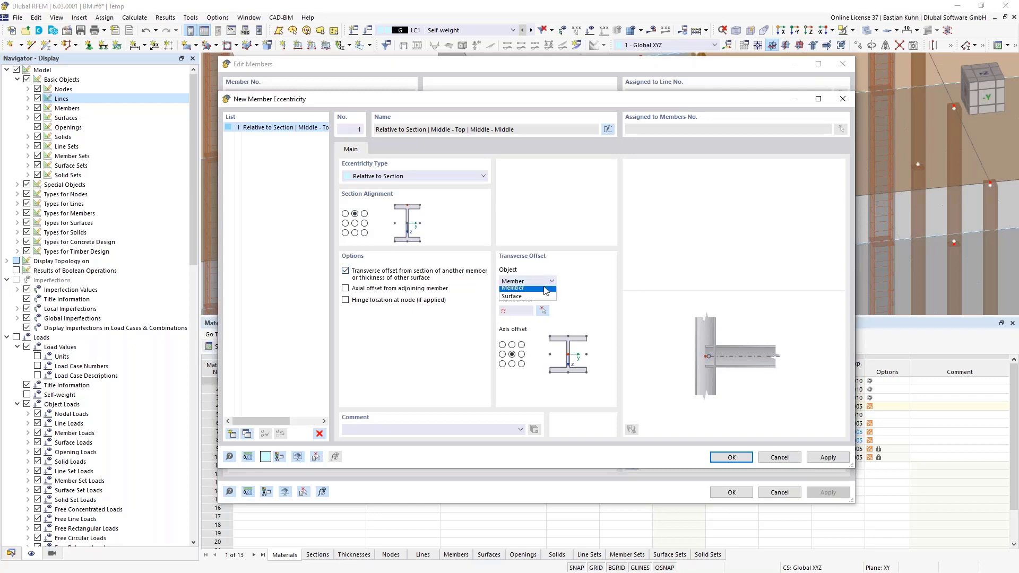
click(520, 295)
click(541, 311)
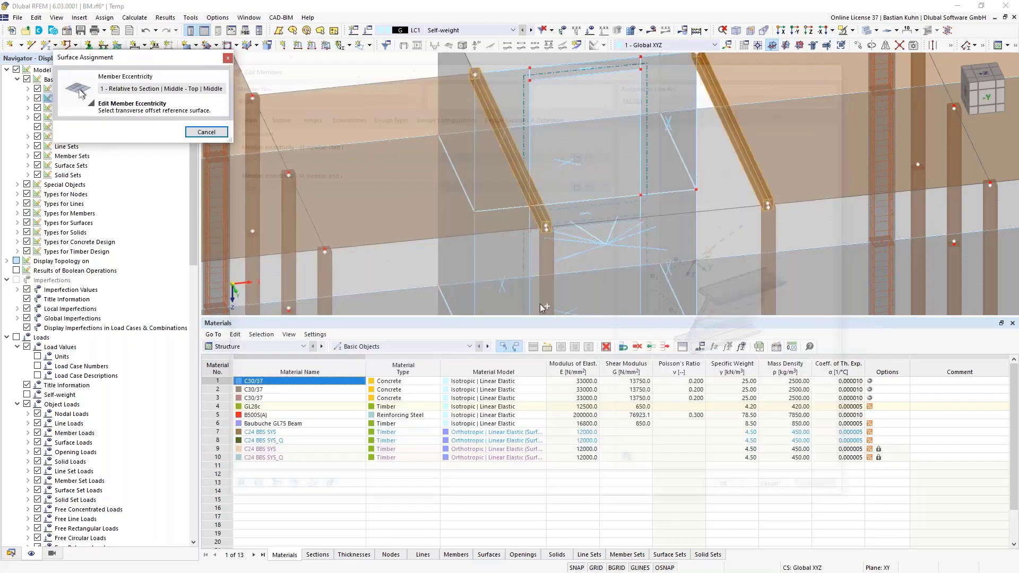
click(528, 215)
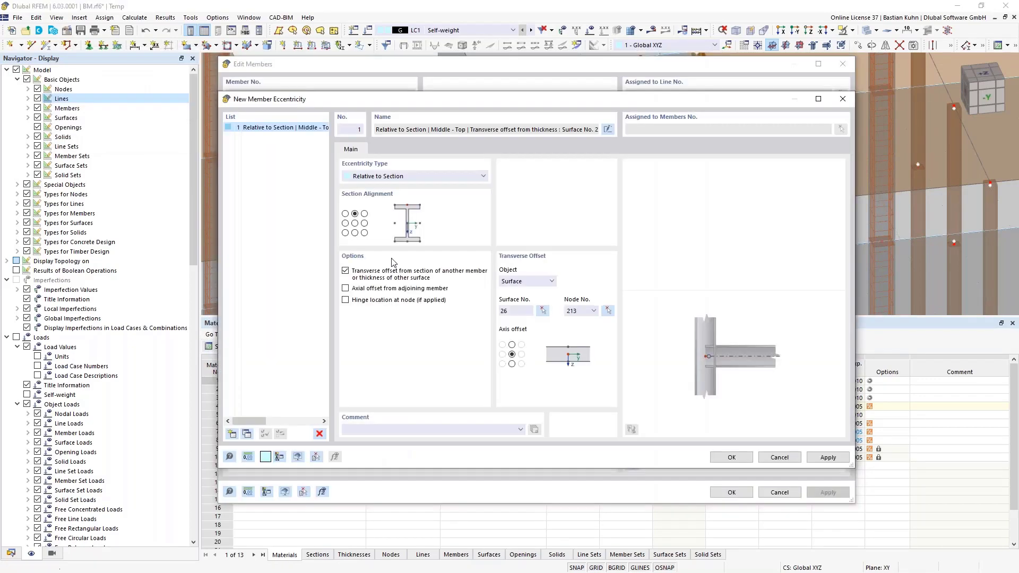
click(511, 364)
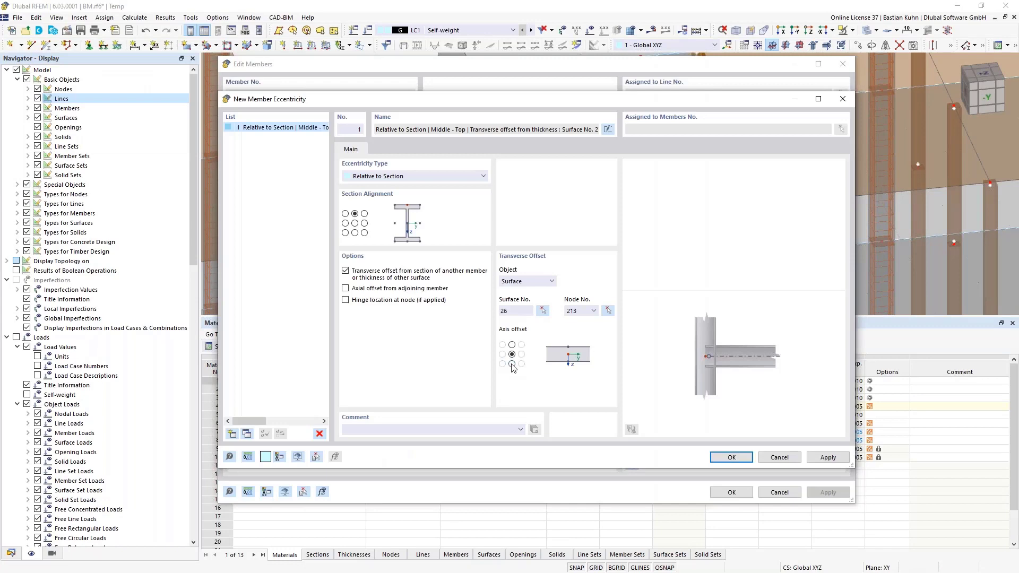
click(728, 460)
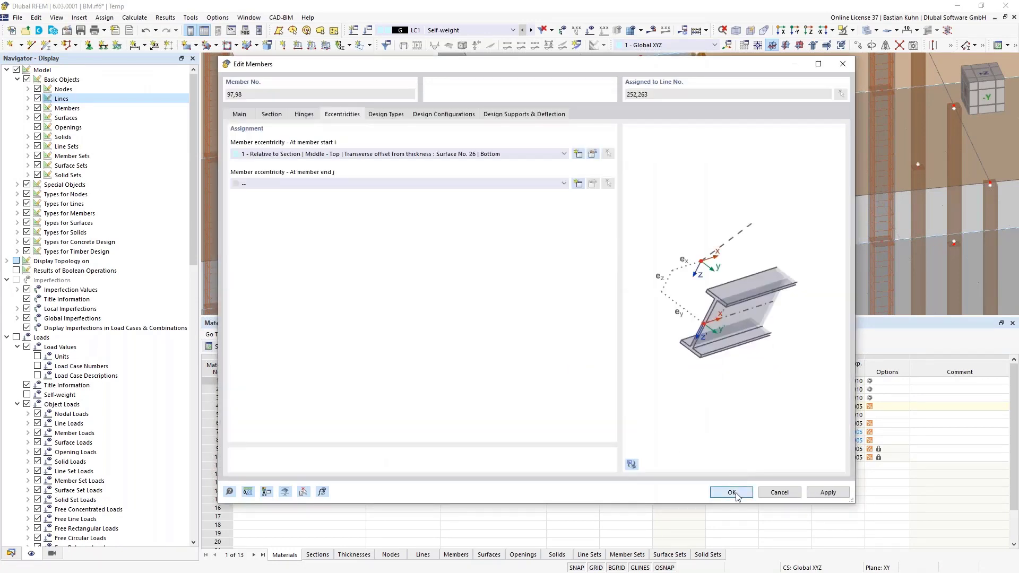
click(732, 492)
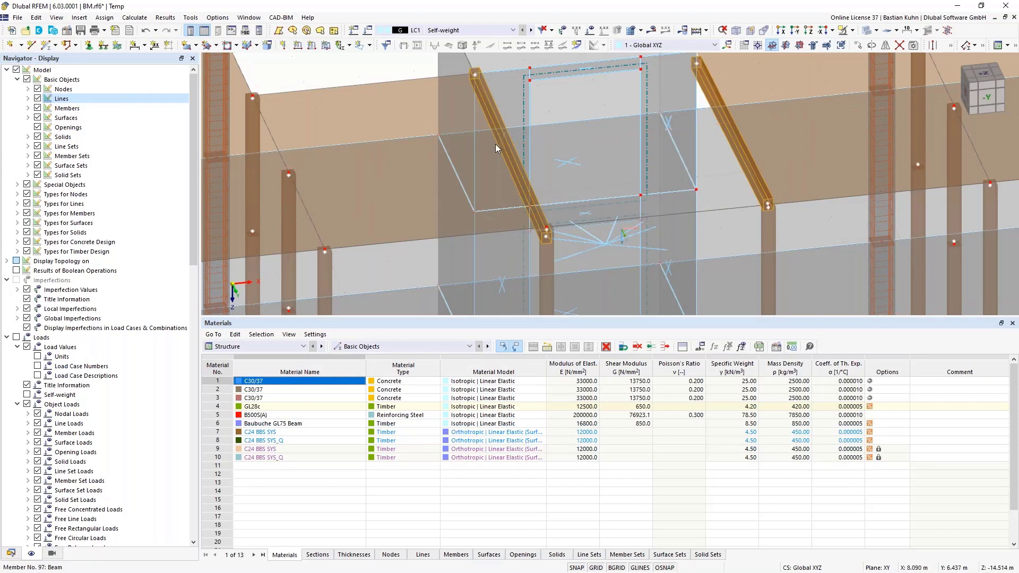
Assign member eccentricity 1 also to the end of the two 6 m roof beams parallel to Y.
right_click(499, 123)
click(756, 157)
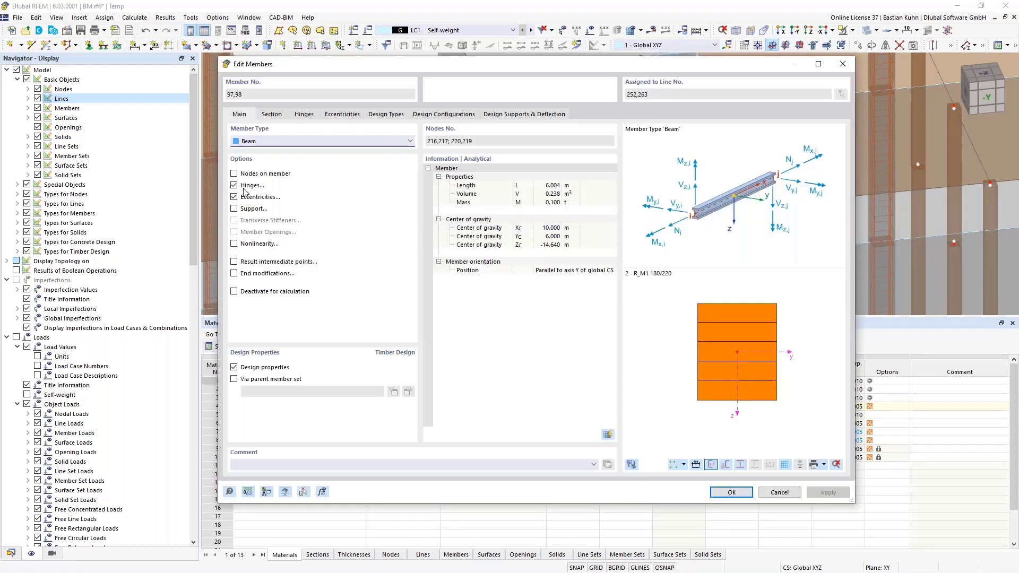
click(341, 115)
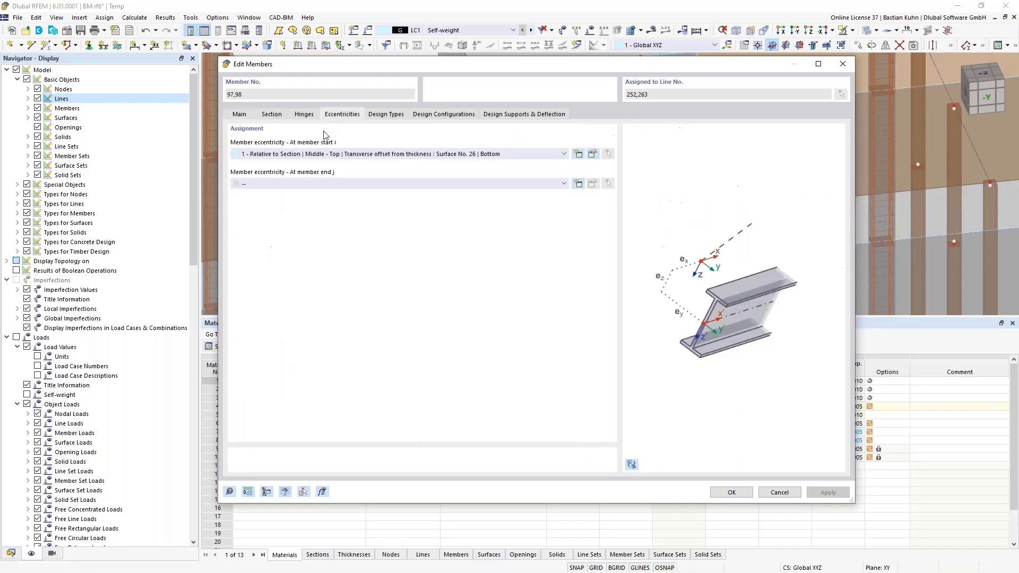
click(310, 184)
click(306, 201)
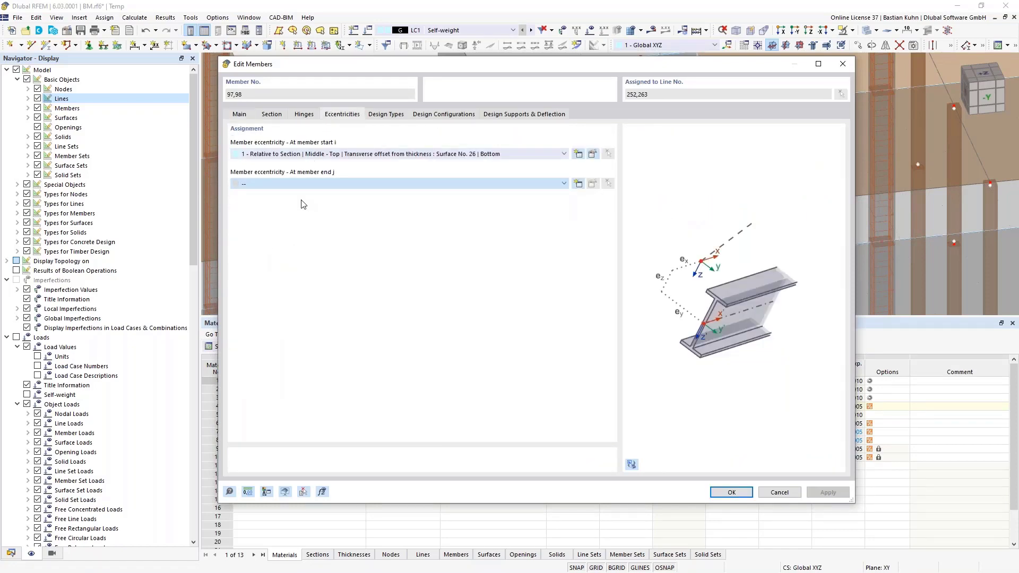
click(730, 493)
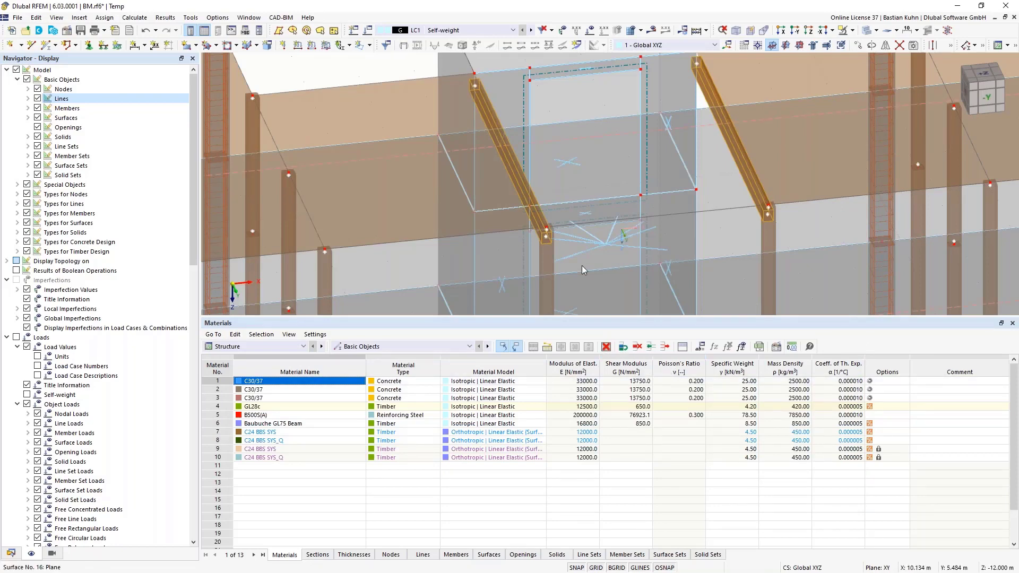
Create a line hinge that releases only the rotation φx and assign it to lines 263, 265 and 267 of roof surface 28.
ctrl+middle_drag(645, 251, 620, 177)
scroll(630, 231, down, 8)
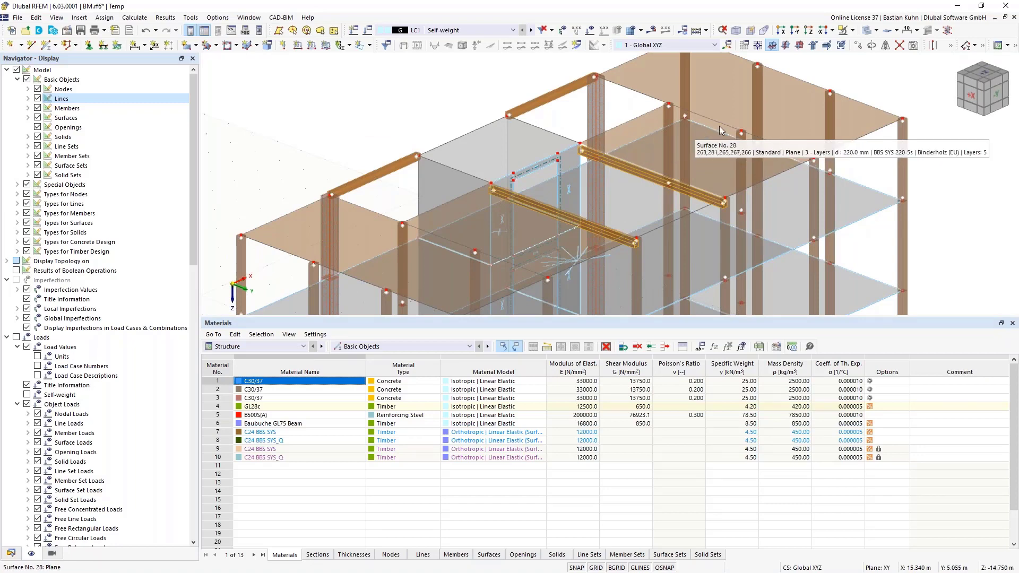
click(725, 109)
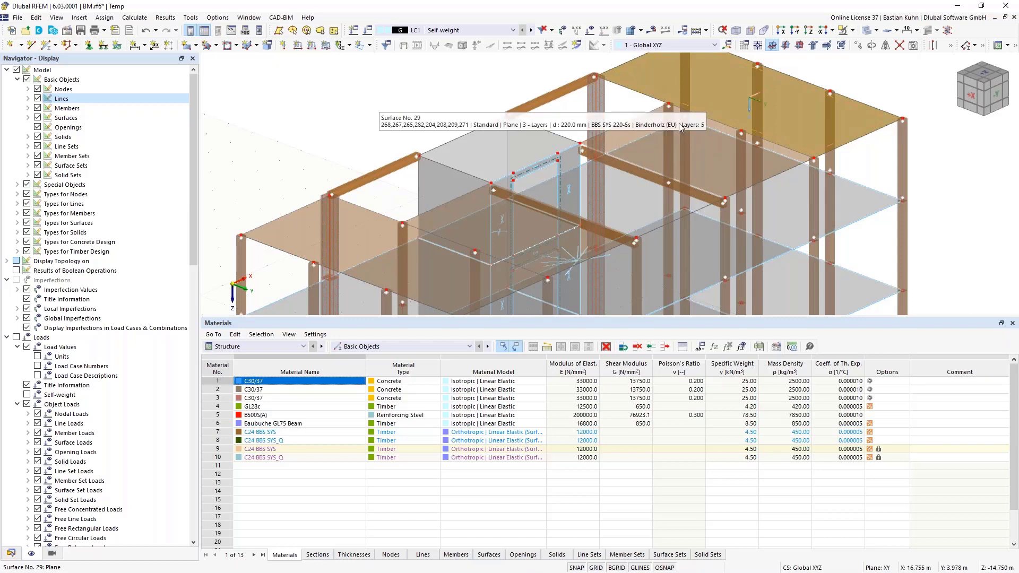
scroll(667, 142, down, 3)
middle_drag(667, 141, 626, 157)
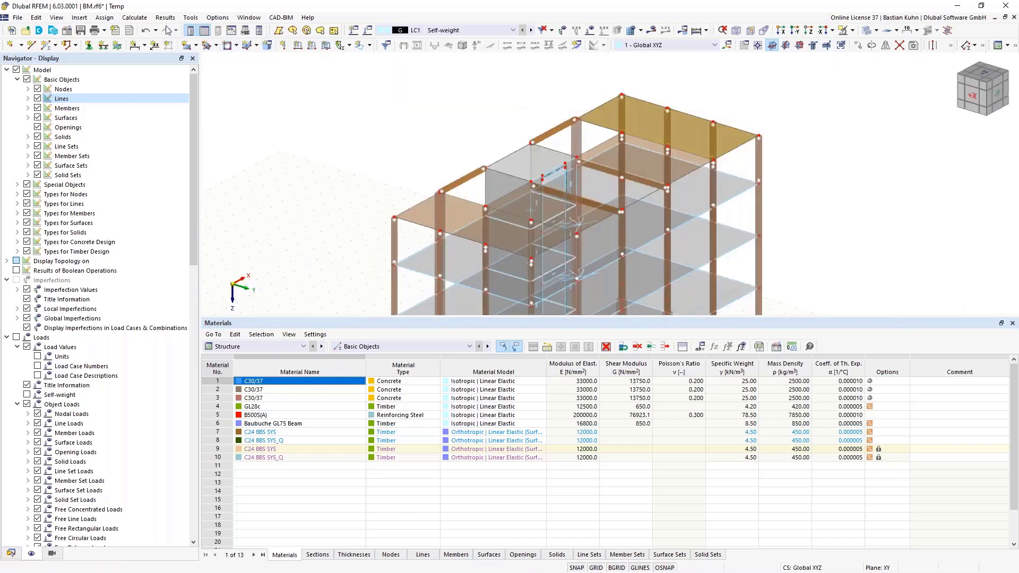
click(100, 24)
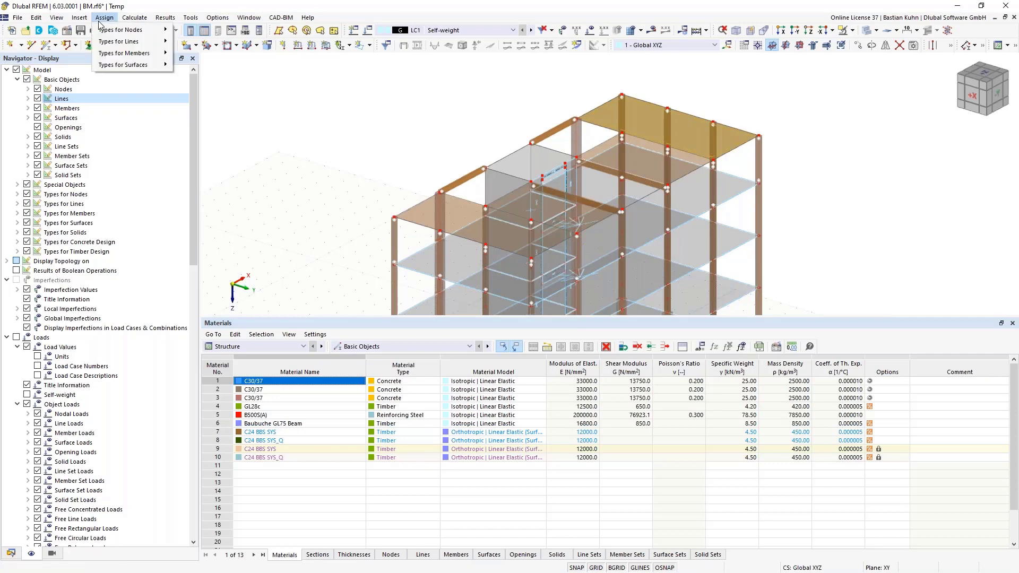
mouse_move(80, 17)
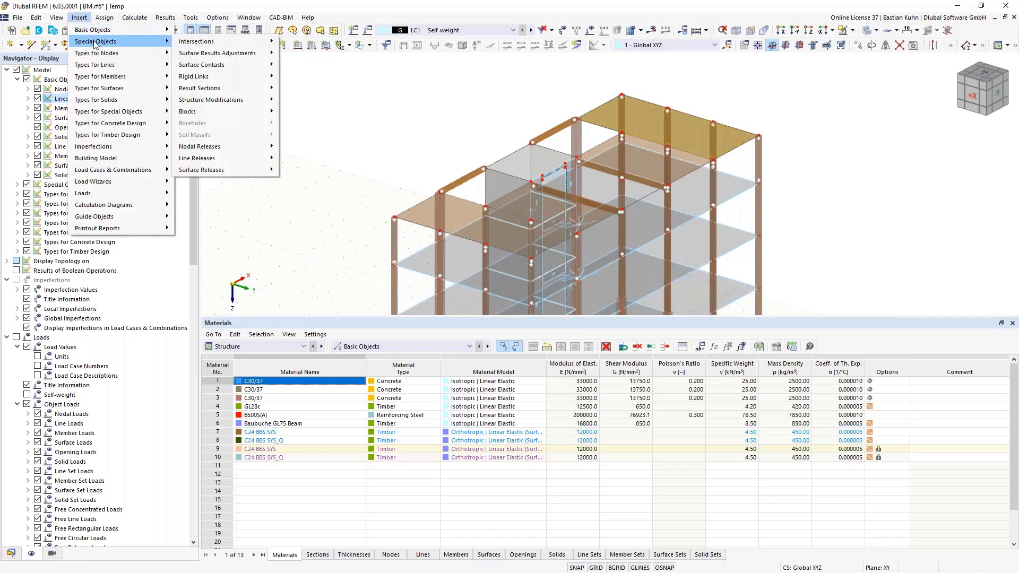
mouse_move(97, 64)
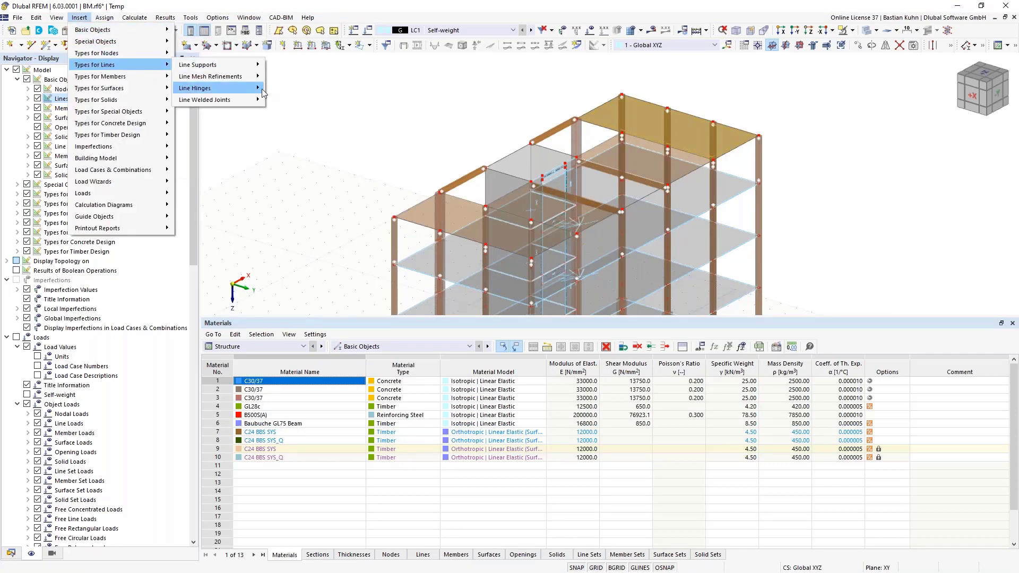
click(293, 88)
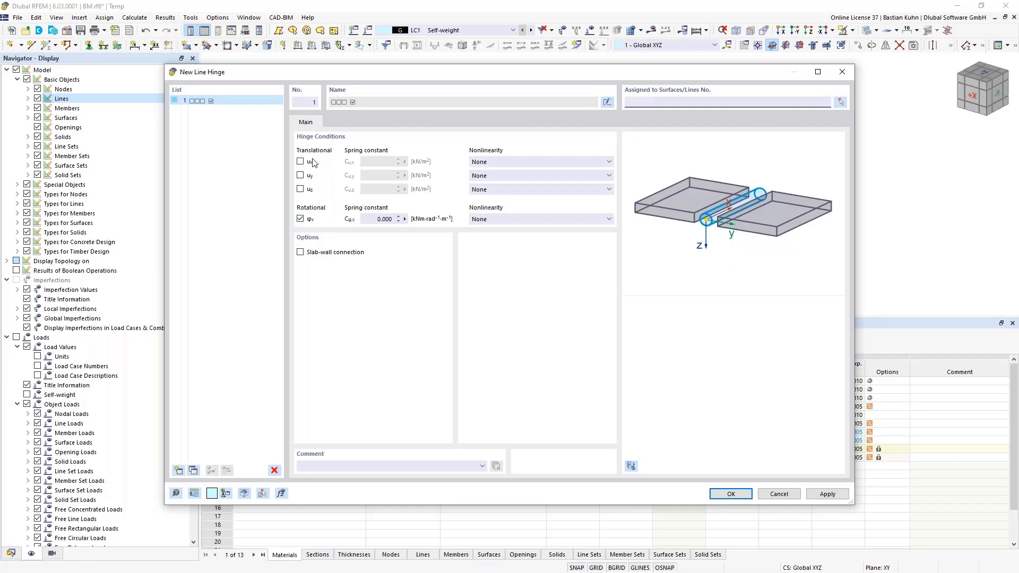
click(841, 102)
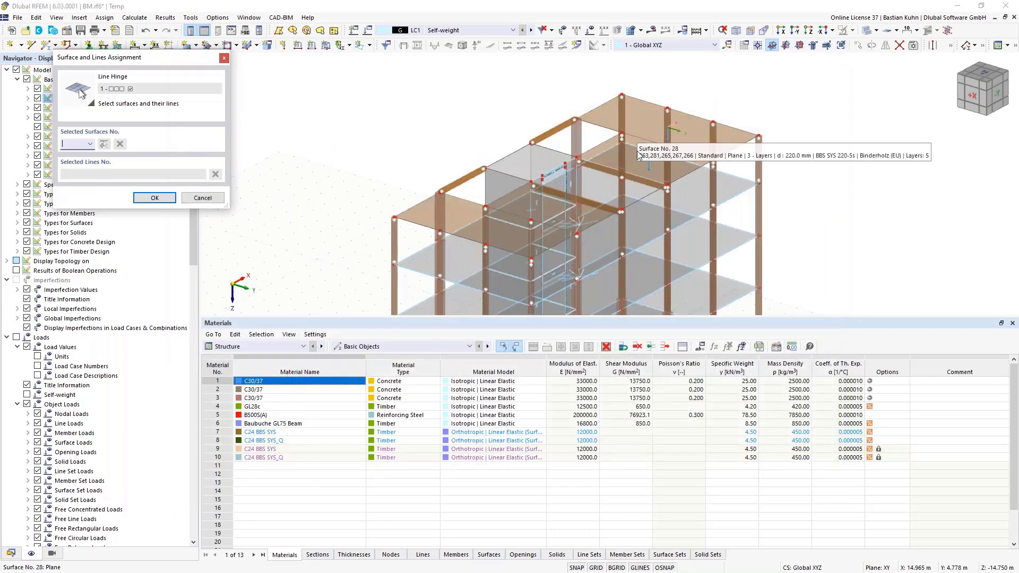
click(655, 143)
click(678, 152)
click(677, 153)
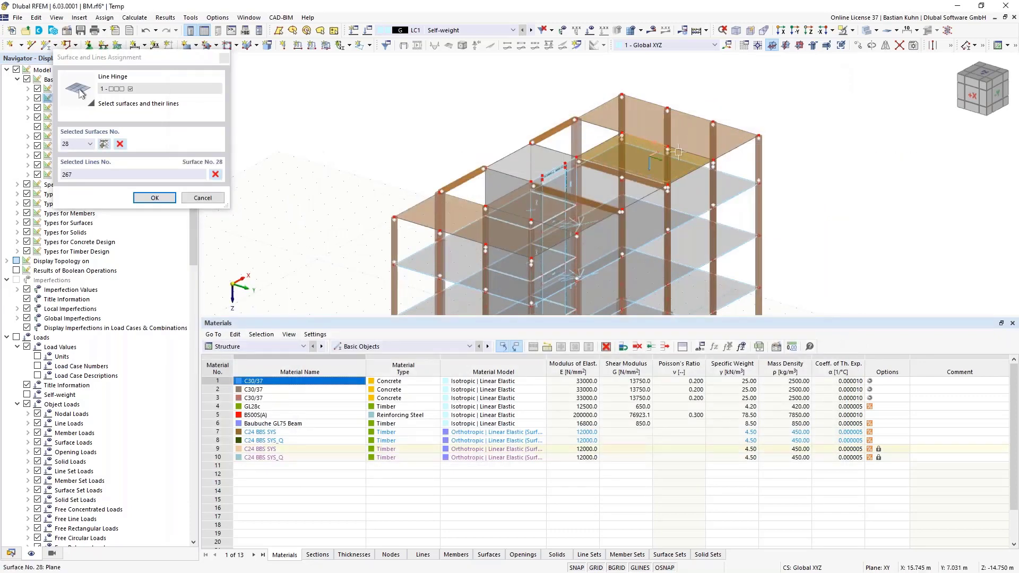
click(636, 178)
scroll(635, 178, up, 4)
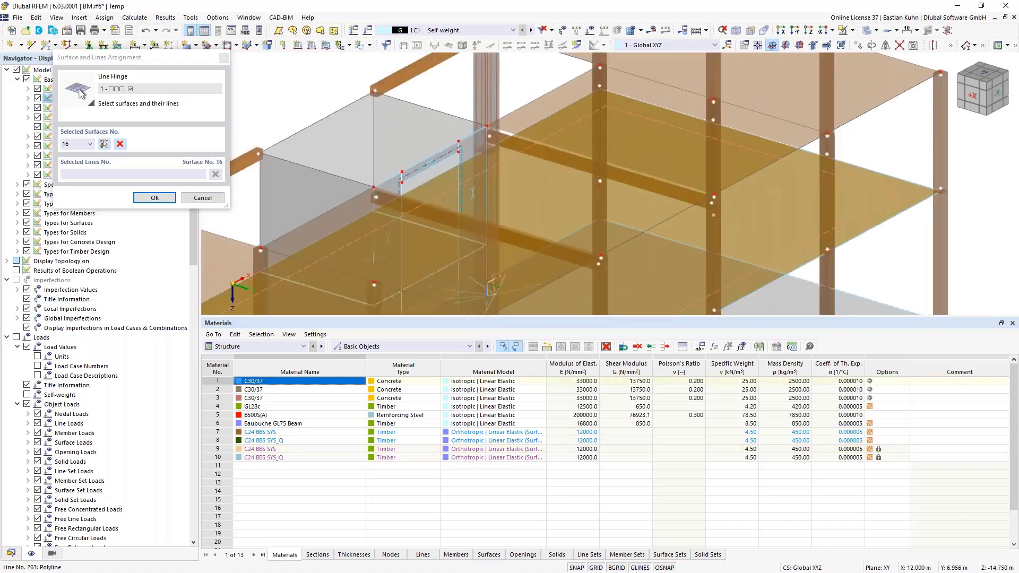
click(557, 103)
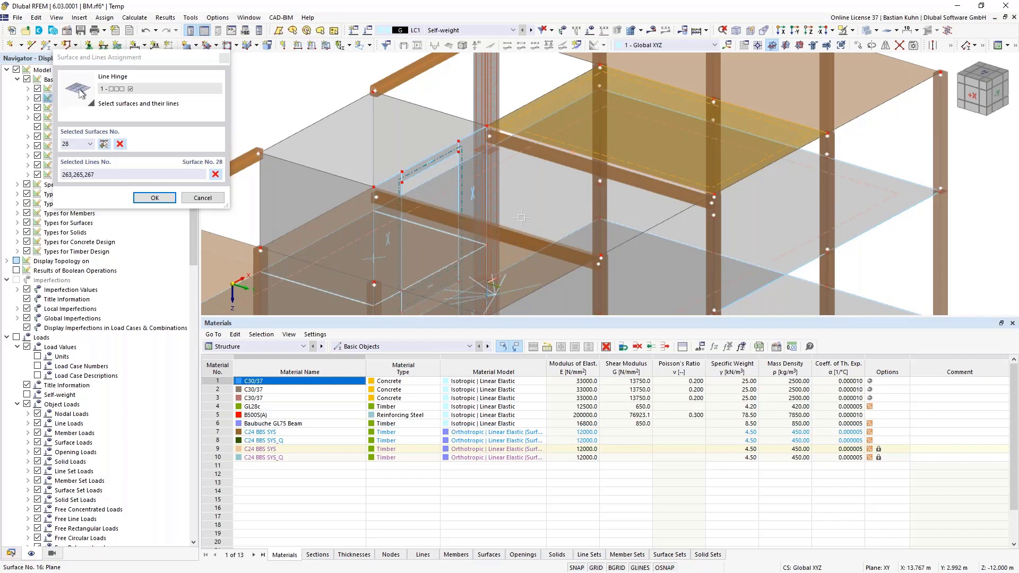
Add lines 250, 252 and 254 of roof surface 26 to the line hinge assignment and accept the hinge.
click(397, 203)
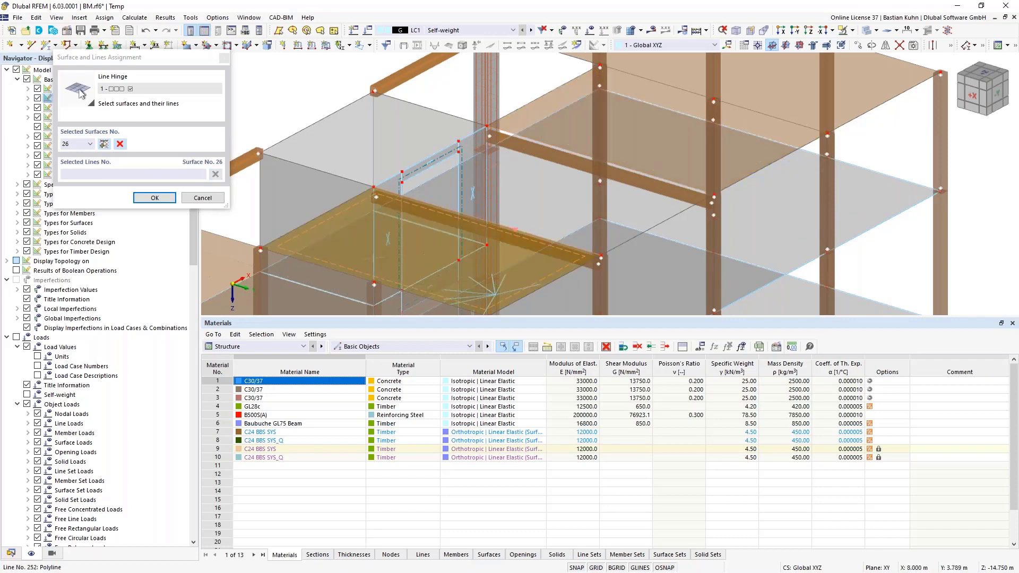
click(401, 196)
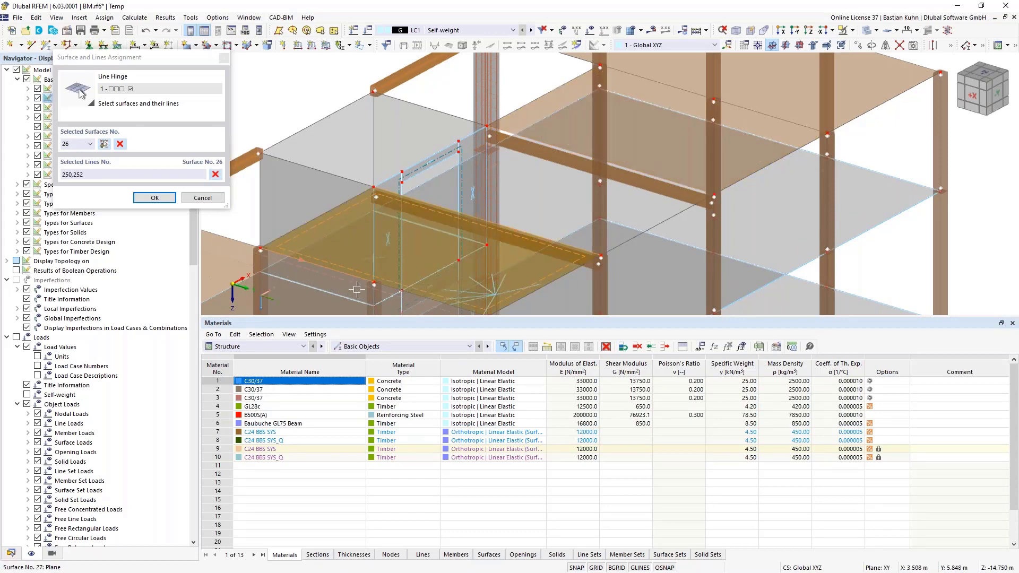
click(401, 289)
click(401, 289)
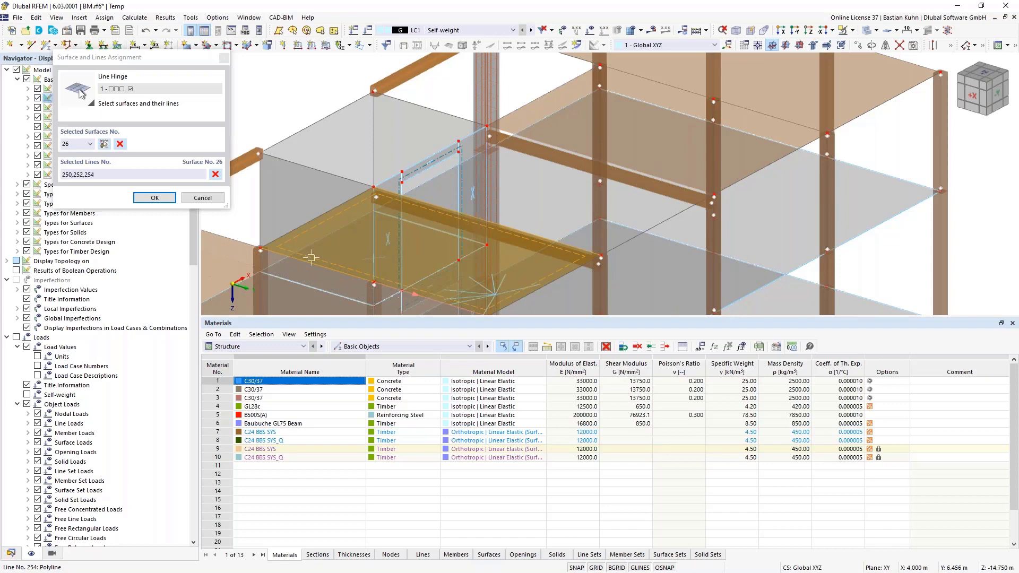
click(153, 198)
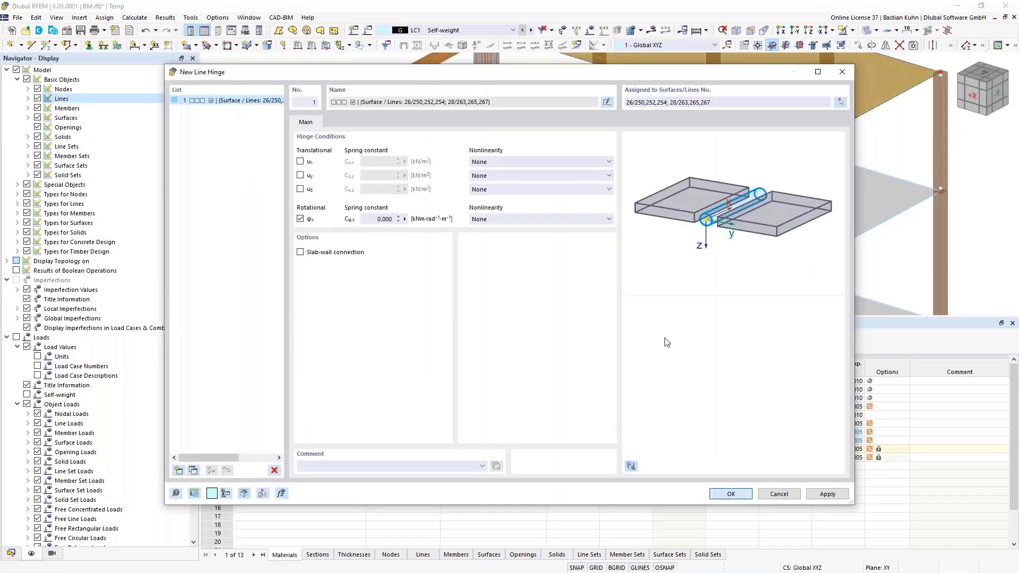
key(Return)
Increase the spacing and size of the line hinge graphics at the roof surfaces.
scroll(721, 92, up, 4)
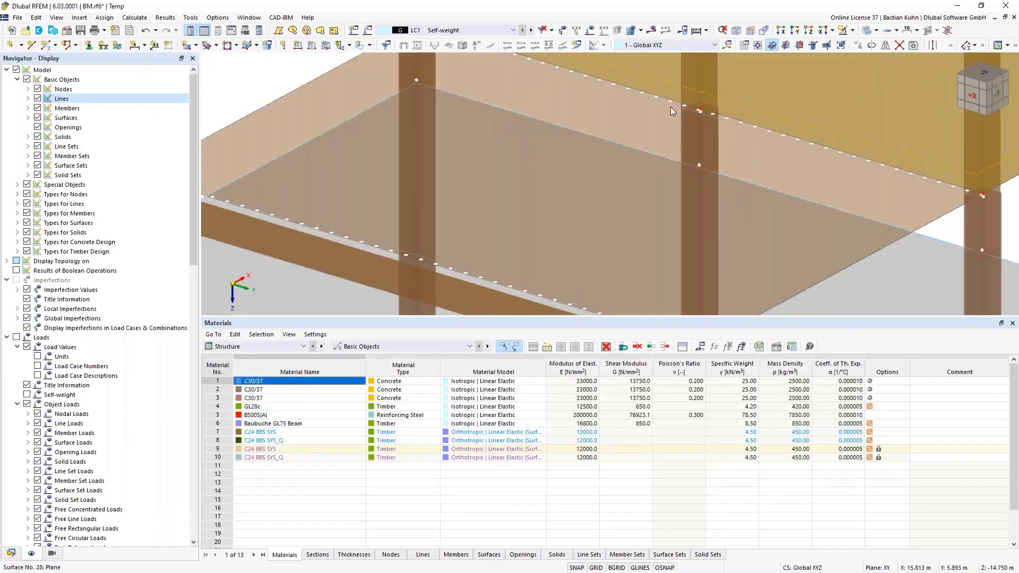
right_click(665, 101)
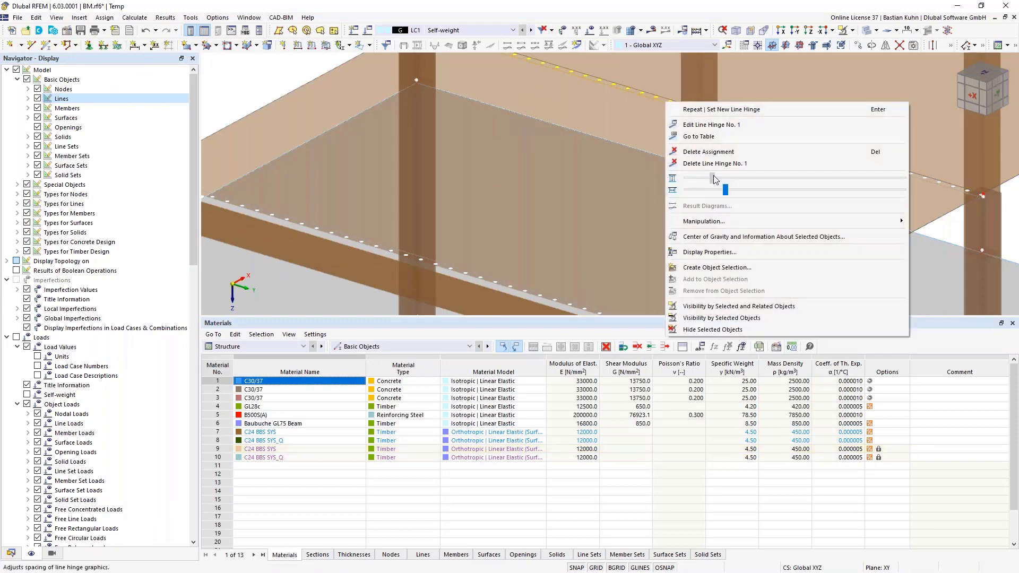
drag(714, 179, 845, 179)
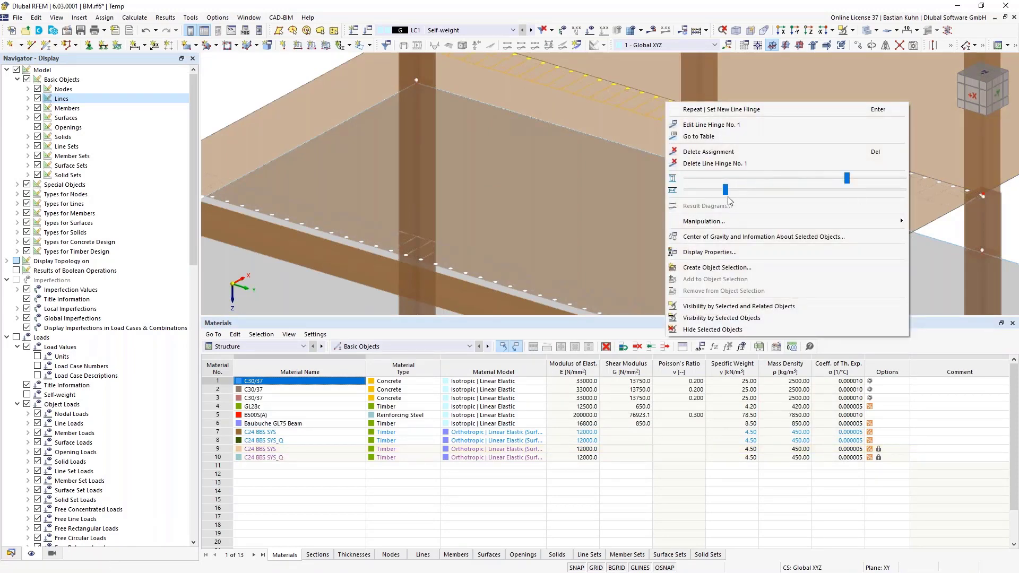
drag(725, 189, 790, 190)
click(615, 188)
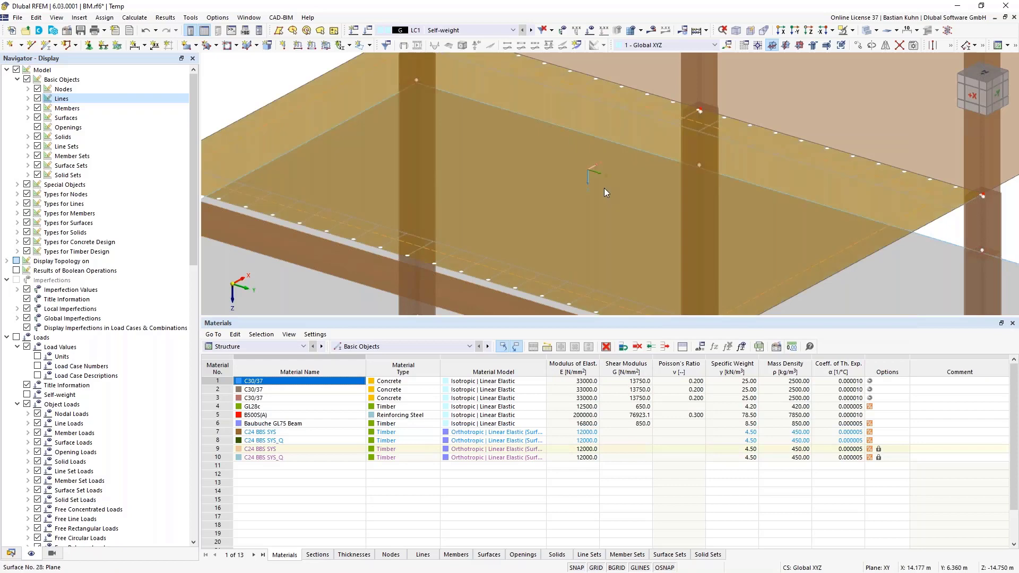
Copy the complete top storey, including core, columns, beams and roof surfaces, once with a displacement of -2.75 m in Z.
scroll(604, 188, down, 5)
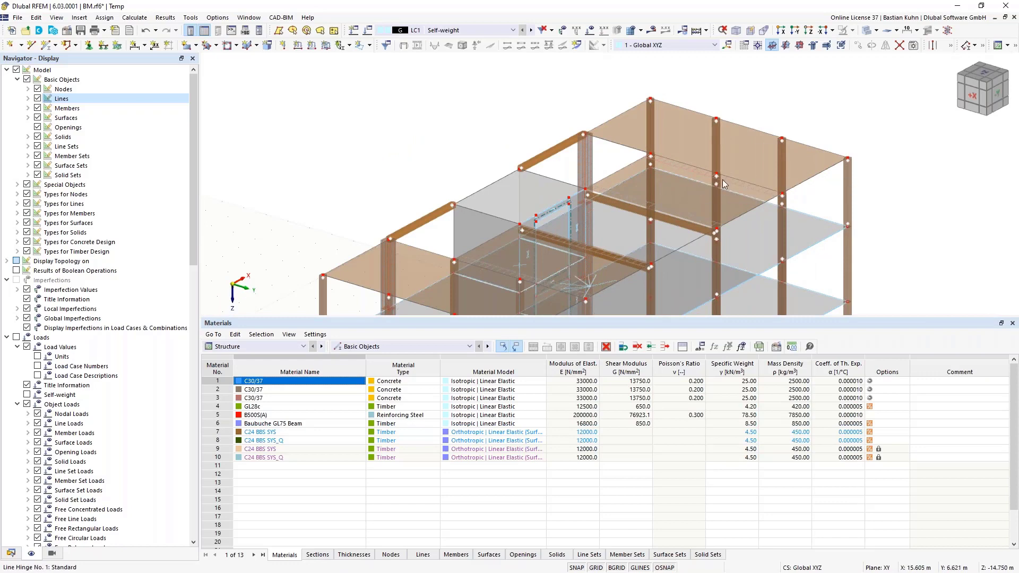
scroll(683, 210, down, 5)
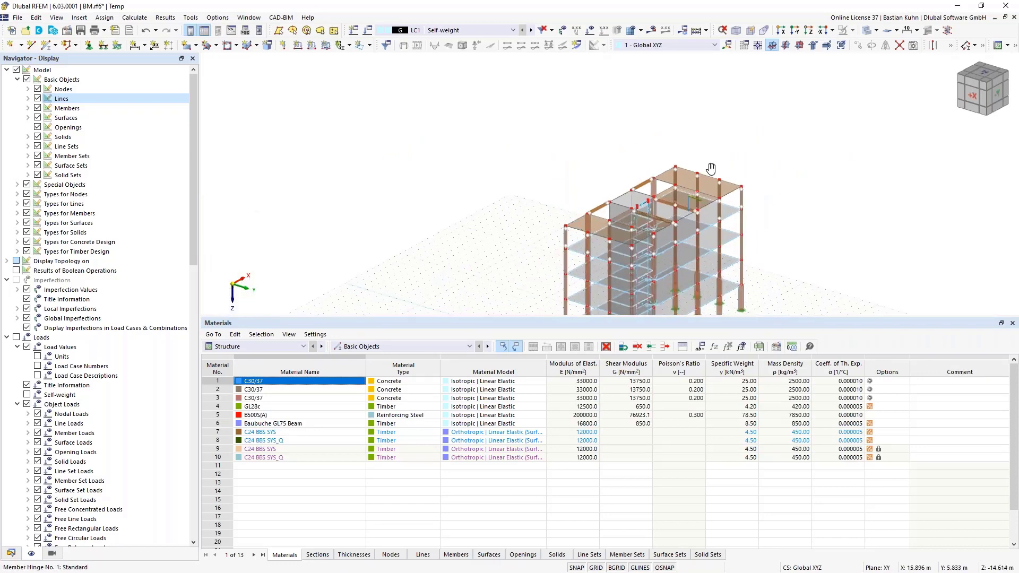
ctrl+middle_drag(695, 164, 544, 161)
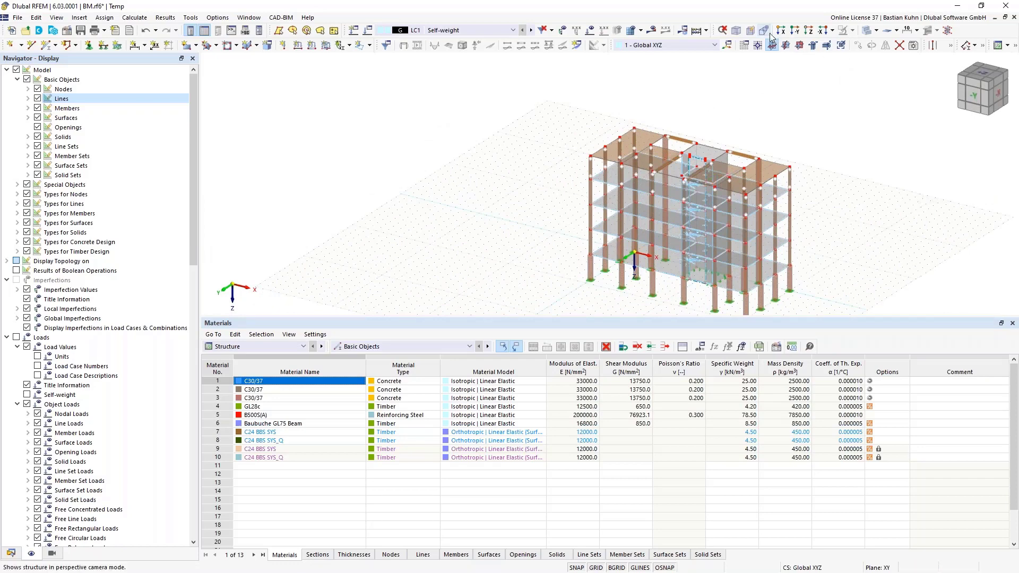
click(794, 30)
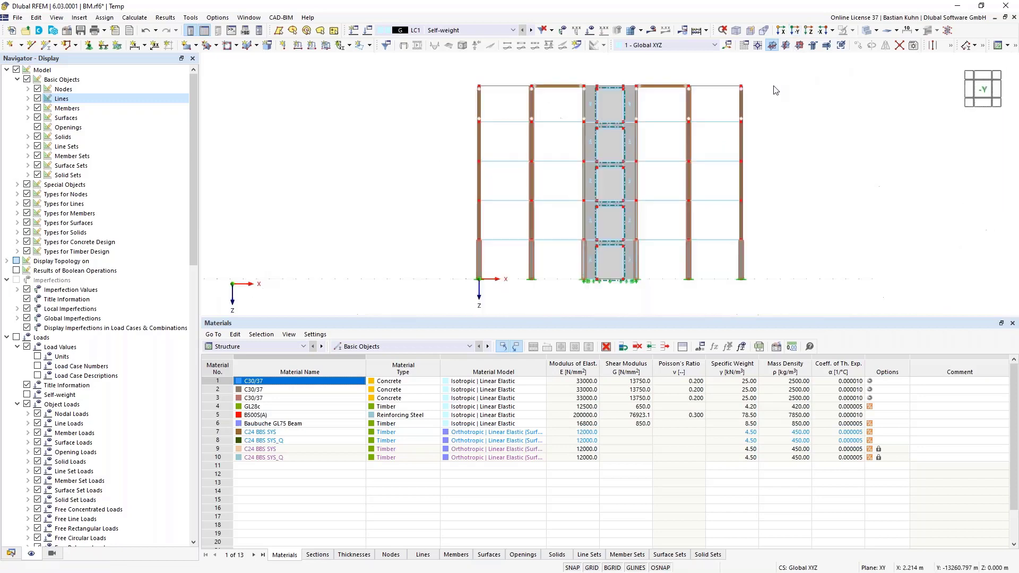
ctrl+middle_drag(783, 154, 743, 192)
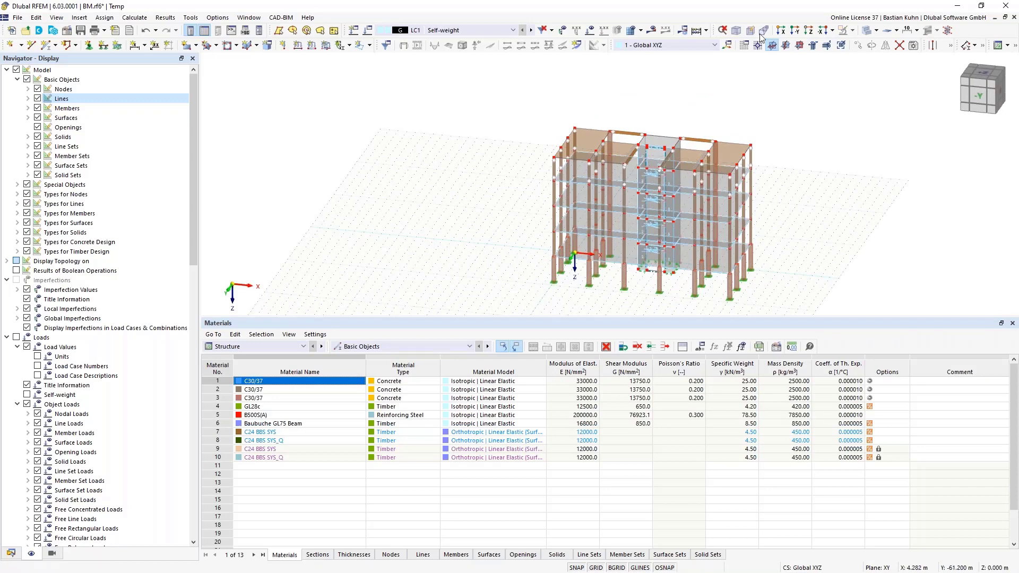
click(795, 30)
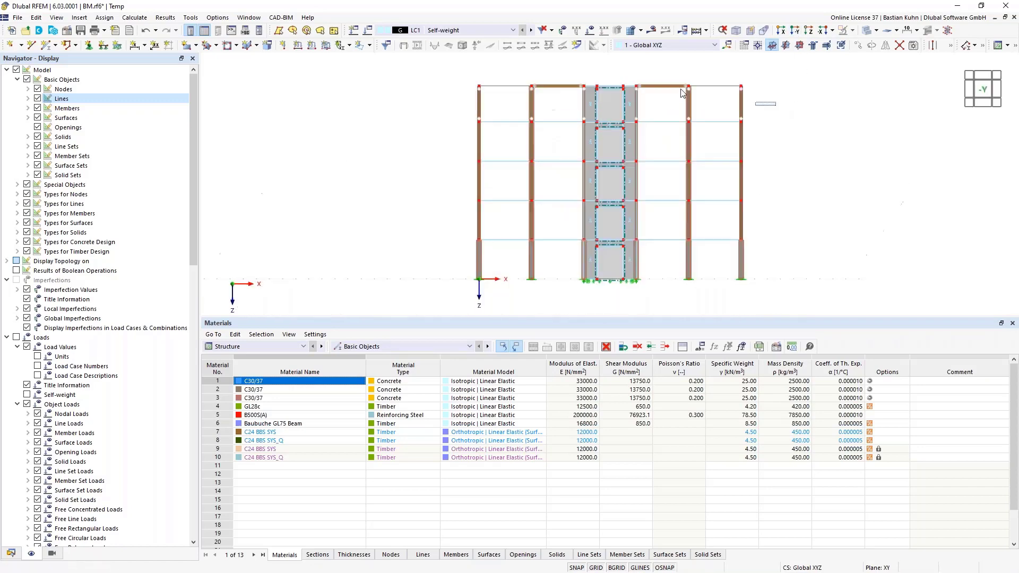
drag(776, 106, 433, 70)
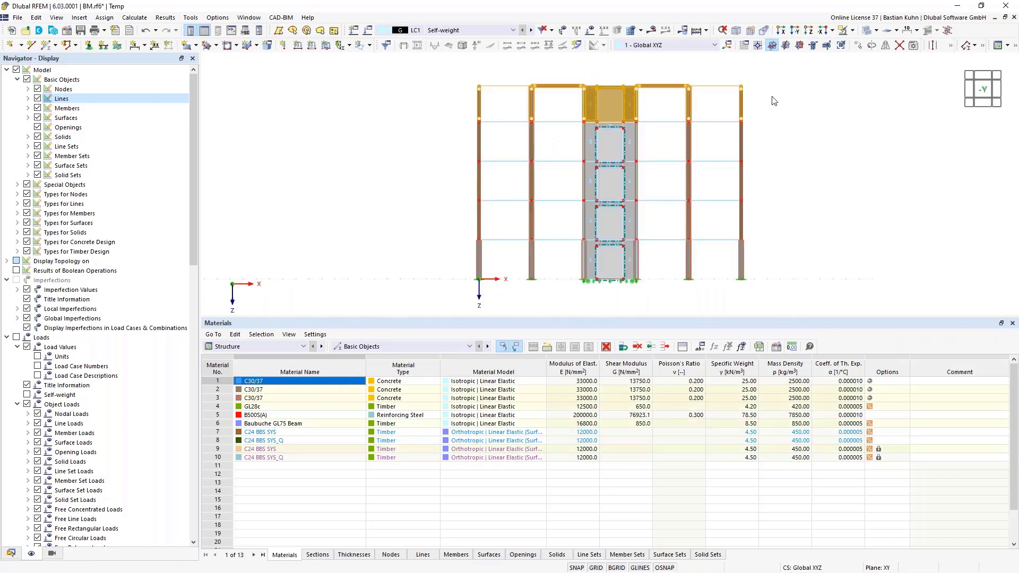
click(856, 46)
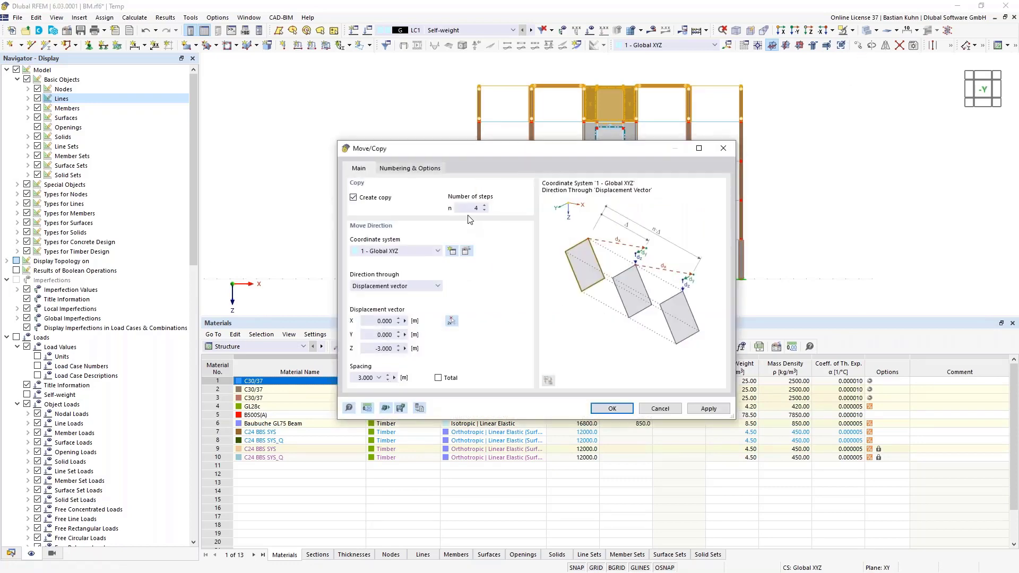
text(1)
click(390, 348)
text(-2,75)
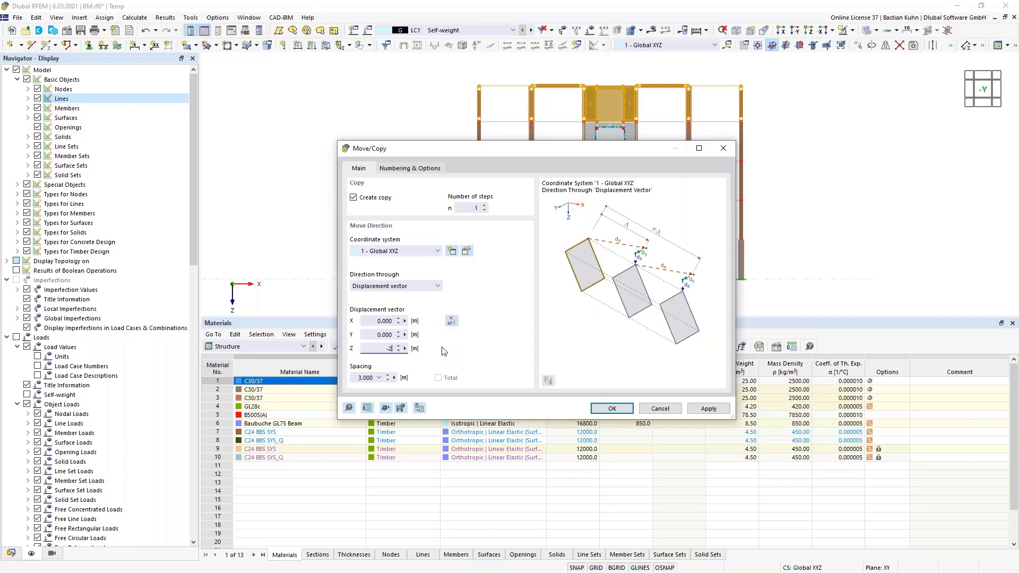
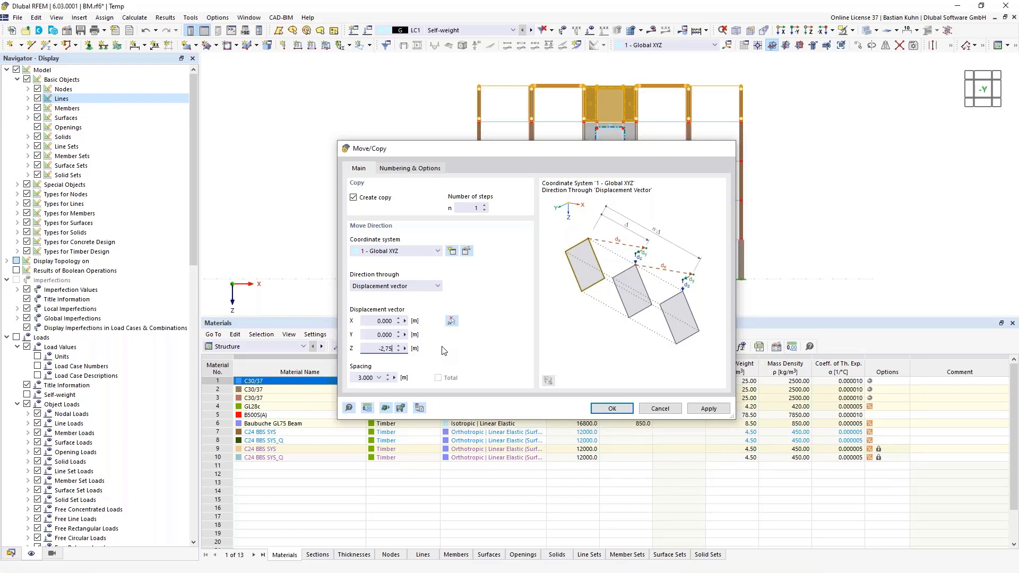
key(Return)
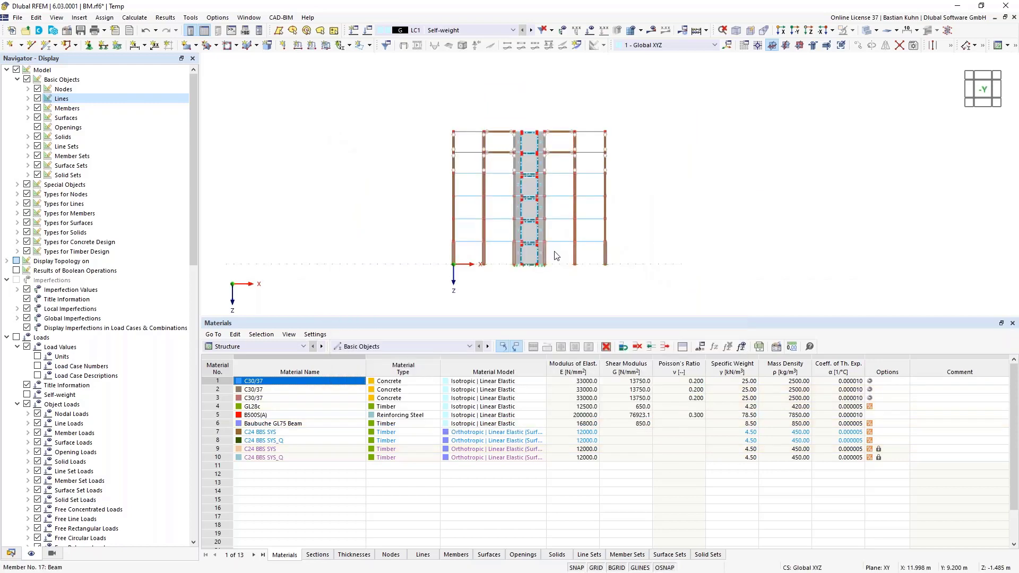
ctrl+middle_drag(555, 257, 513, 154)
scroll(513, 155, up, 3)
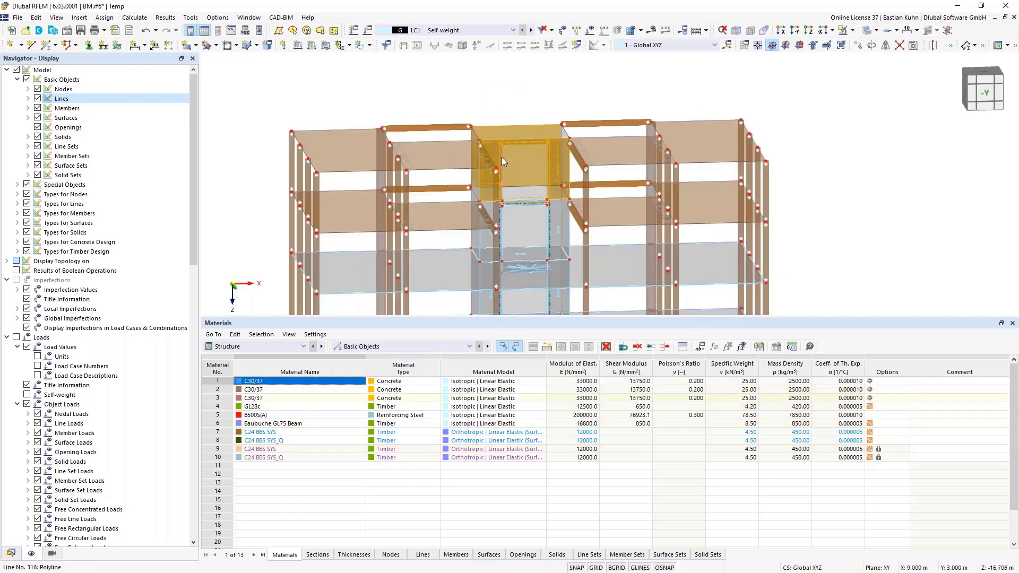
Delete the topmost core storey and cover the remaining core with a rectangular surface of thickness 1 - Uniform, 300 mm, C30/37.
key(Delete)
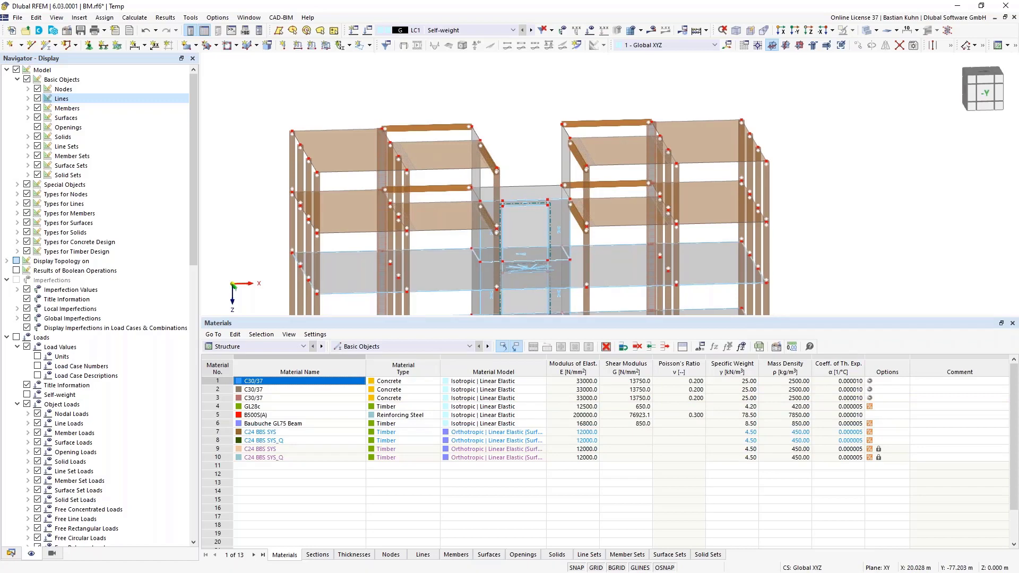
ctrl+middle_drag(552, 223, 530, 161)
click(530, 161)
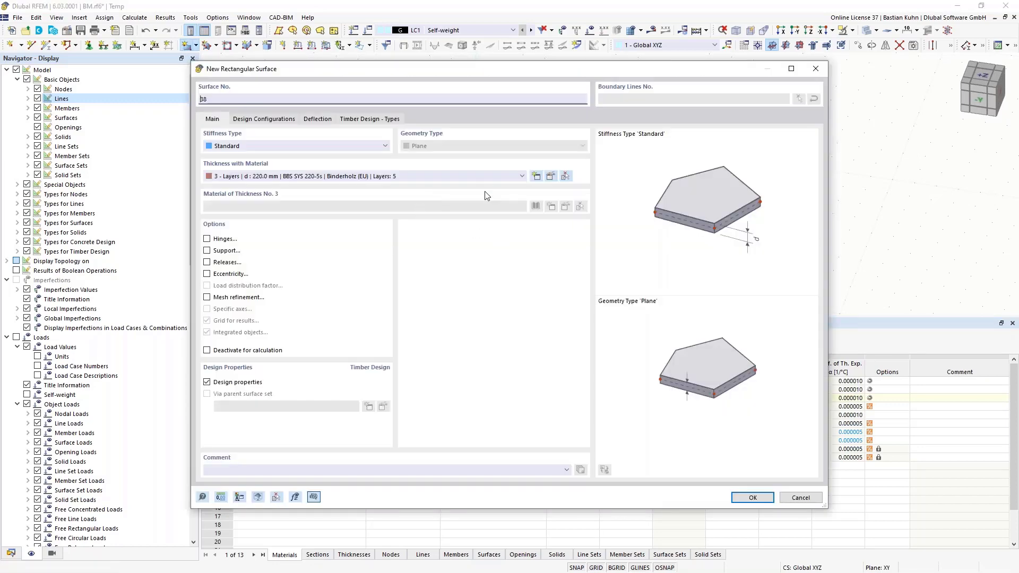
click(484, 179)
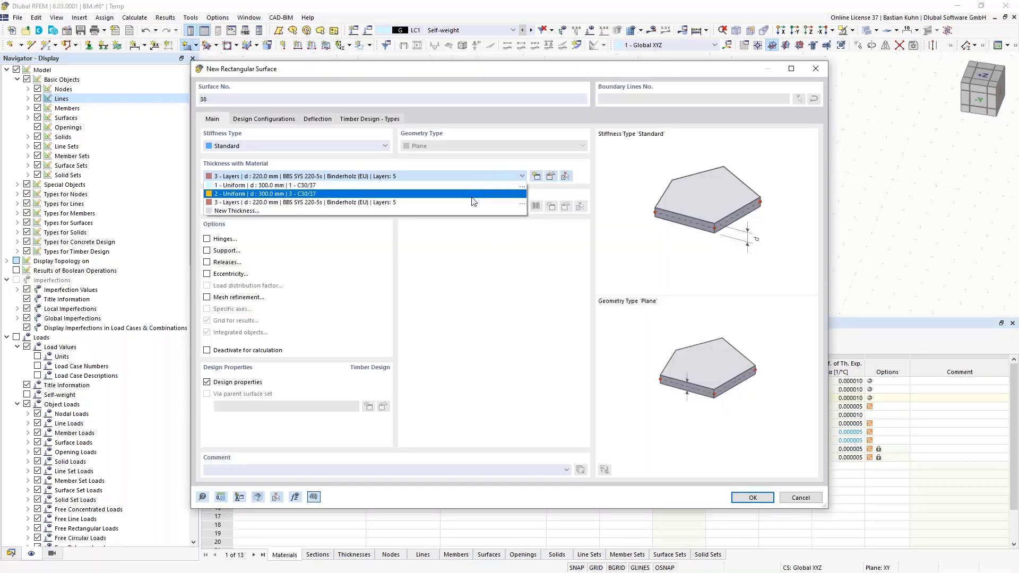
click(467, 185)
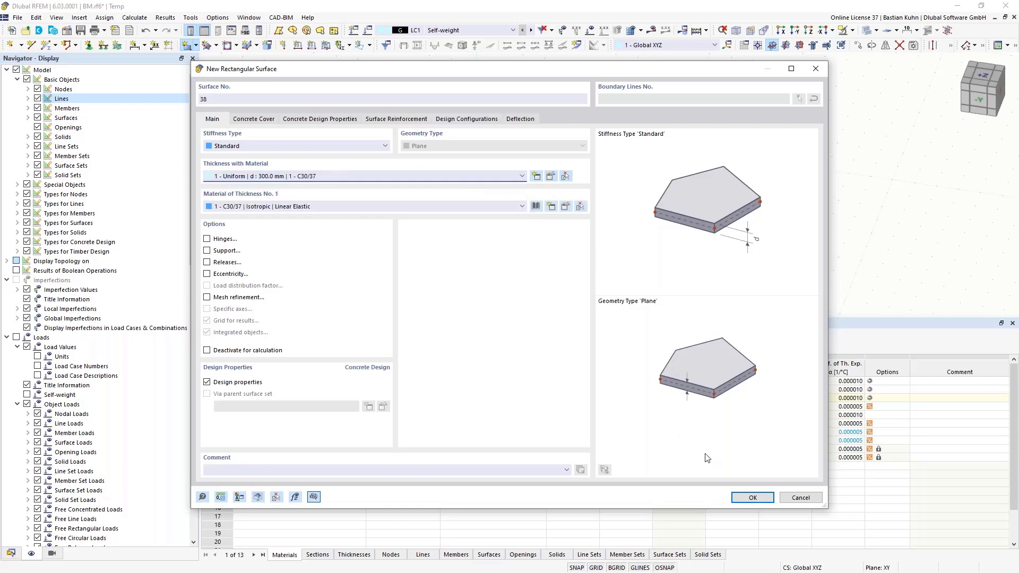
click(751, 497)
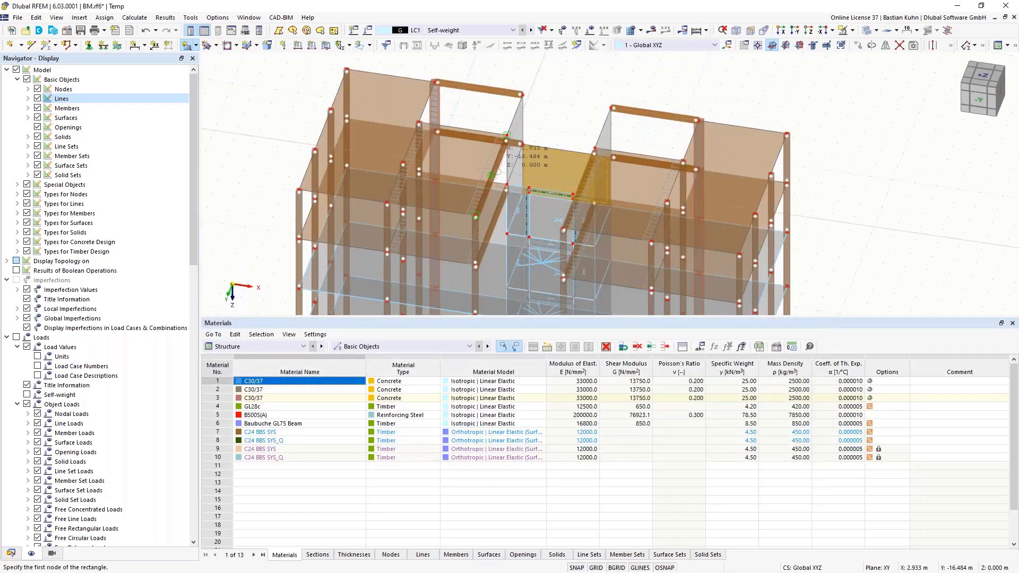
click(523, 144)
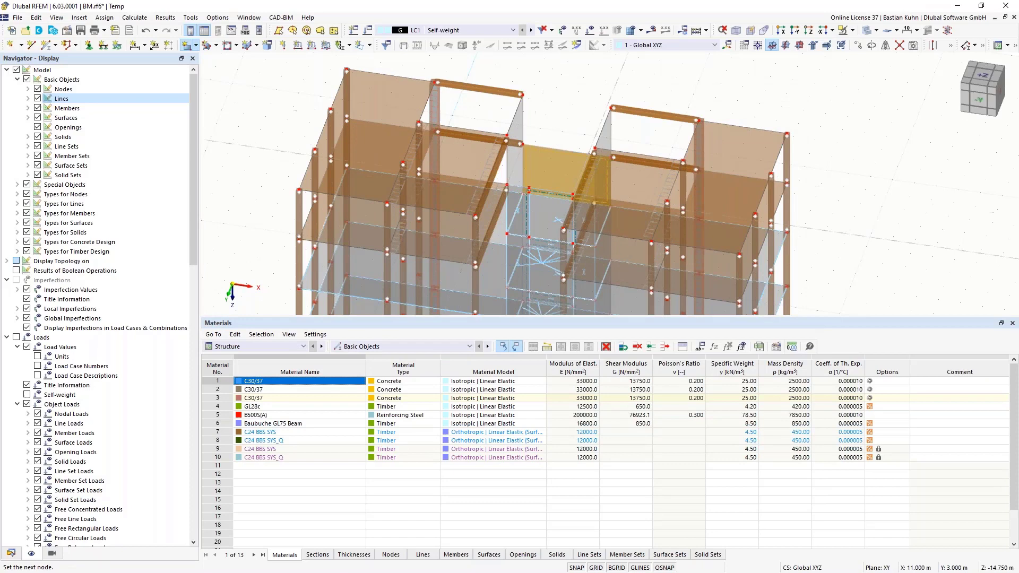
click(583, 196)
Switch the building model's display to opaque solid rendering.
click(870, 31)
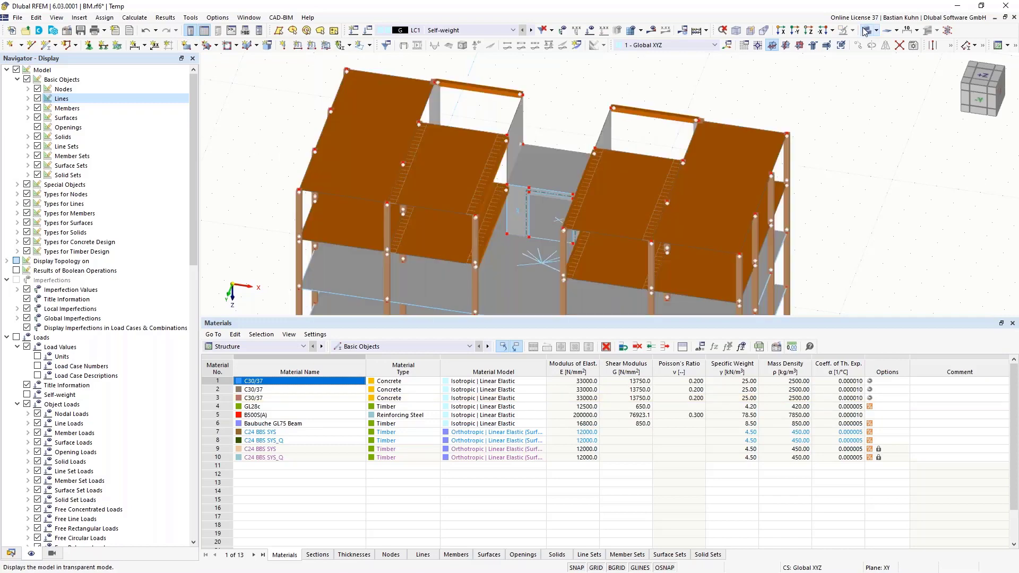
scroll(848, 190, down, 3)
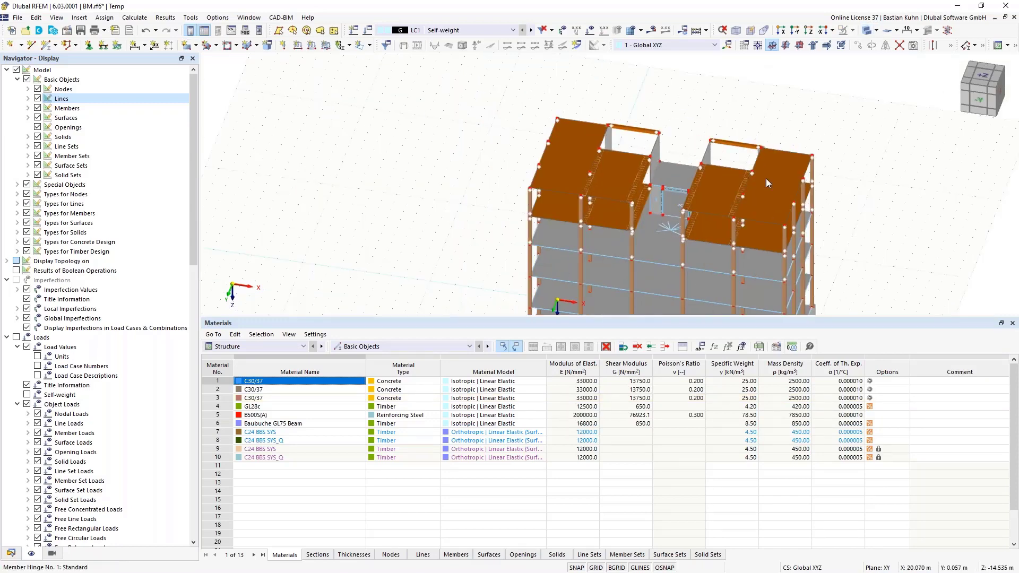
ctrl+middle_drag(767, 174, 600, 104)
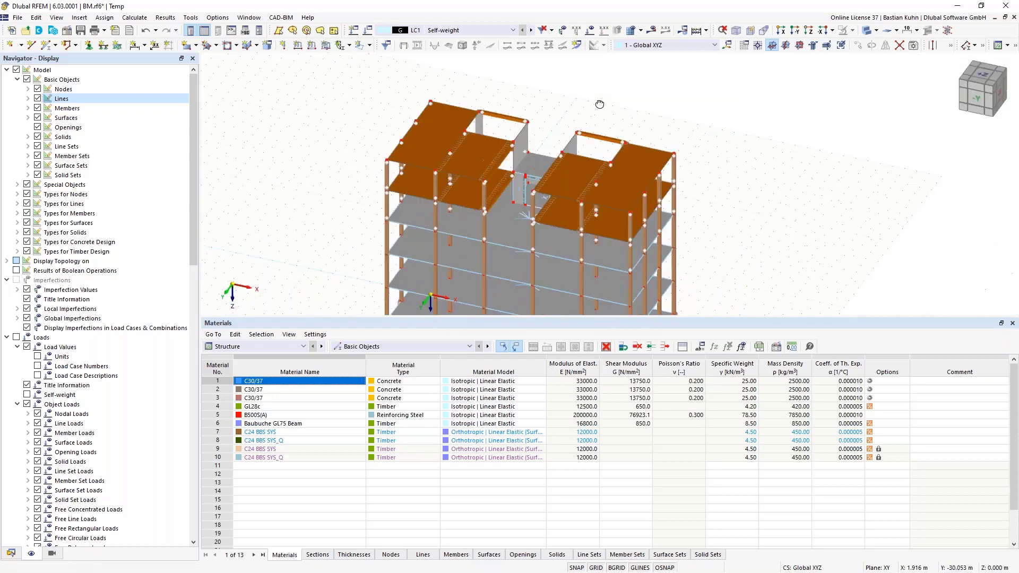
scroll(600, 105, down, 4)
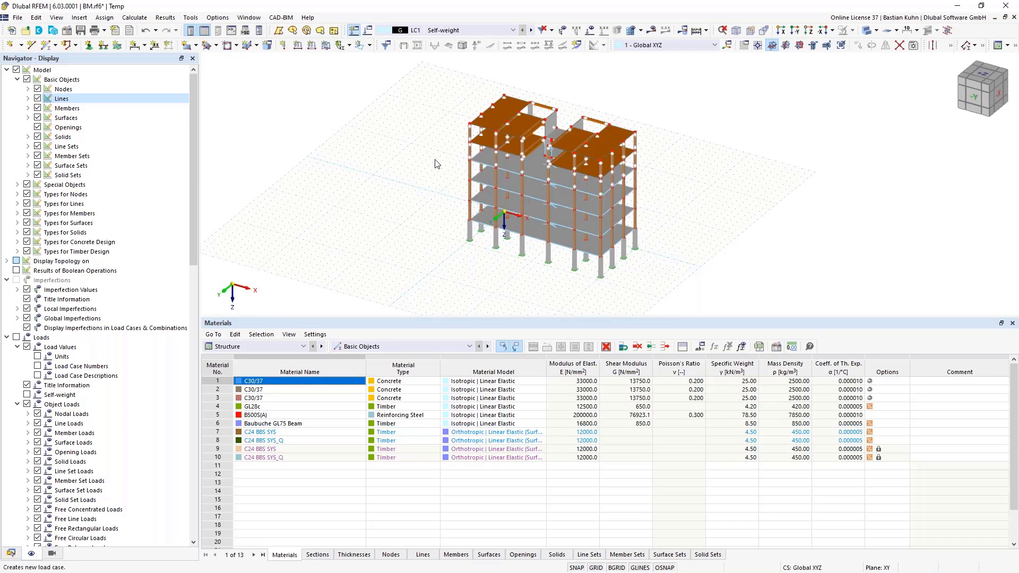
Create two load cases with the action categories Imposed loads - category A: domestic, residential areas and Snow/Ice loads - H <= 1000 m.
click(354, 30)
click(404, 255)
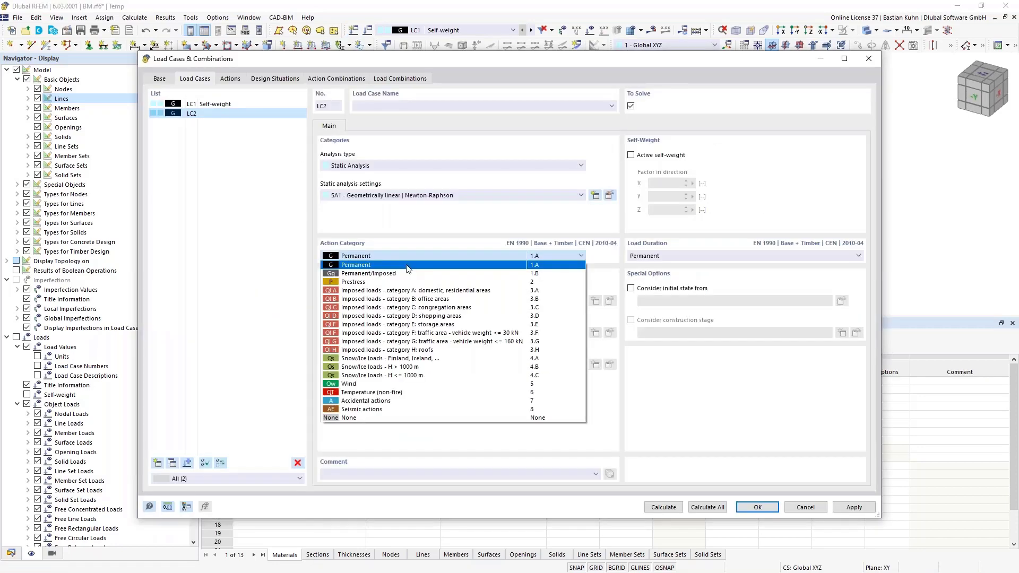
click(405, 291)
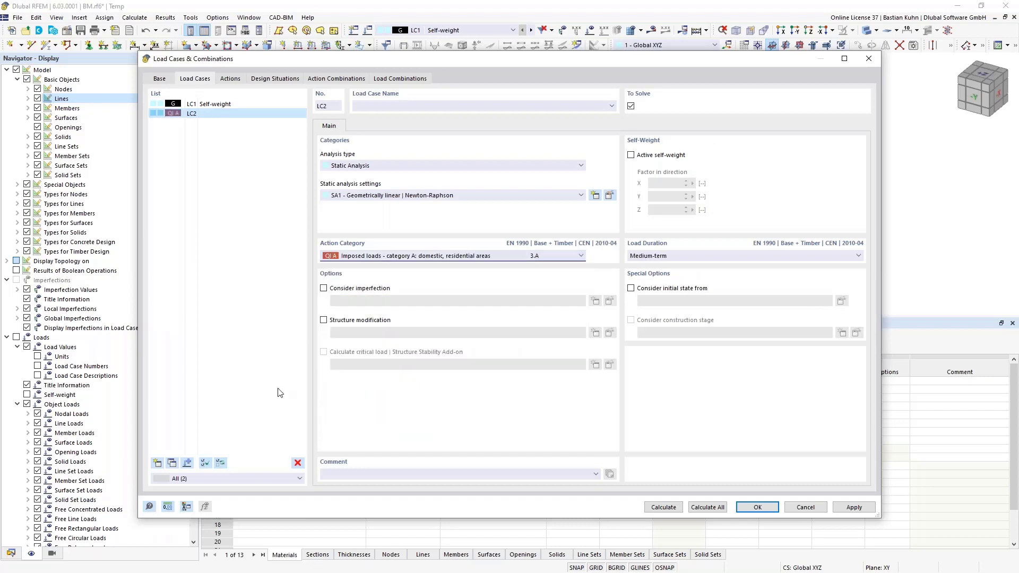
click(157, 463)
click(379, 257)
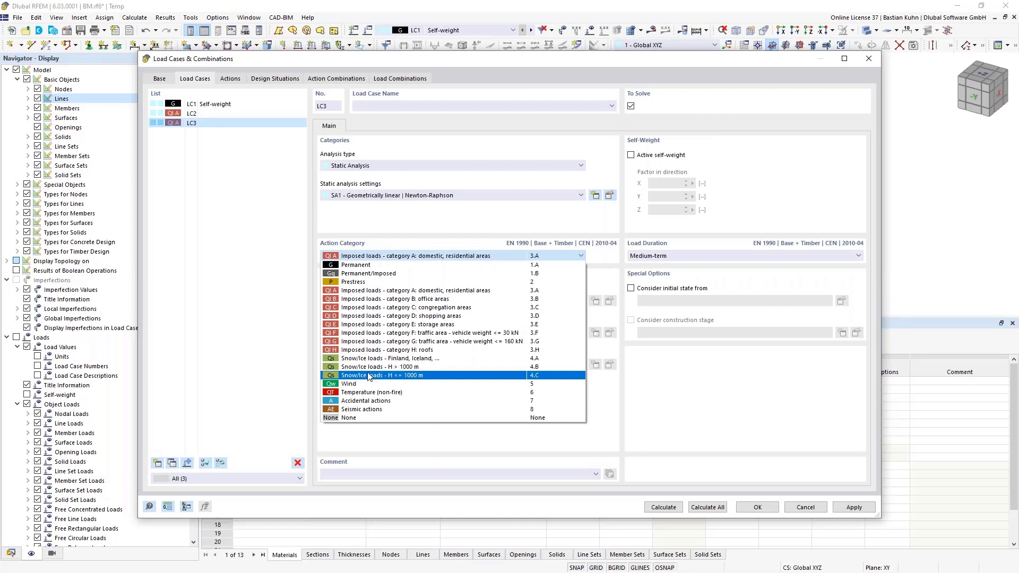
click(366, 377)
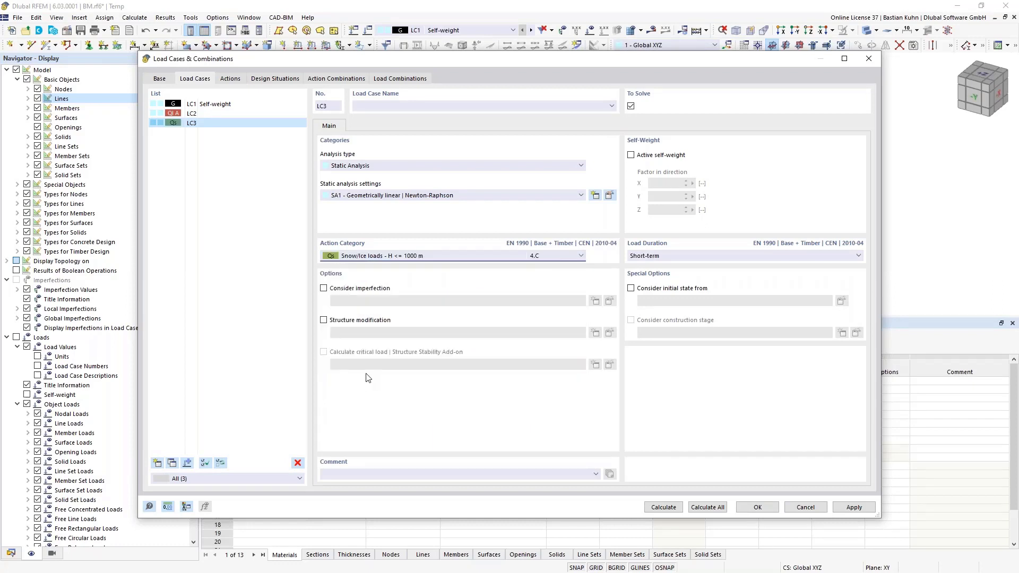
Add a further load case with the action category Wind and accept the load cases.
click(158, 463)
click(393, 260)
scroll(382, 339, up, 1)
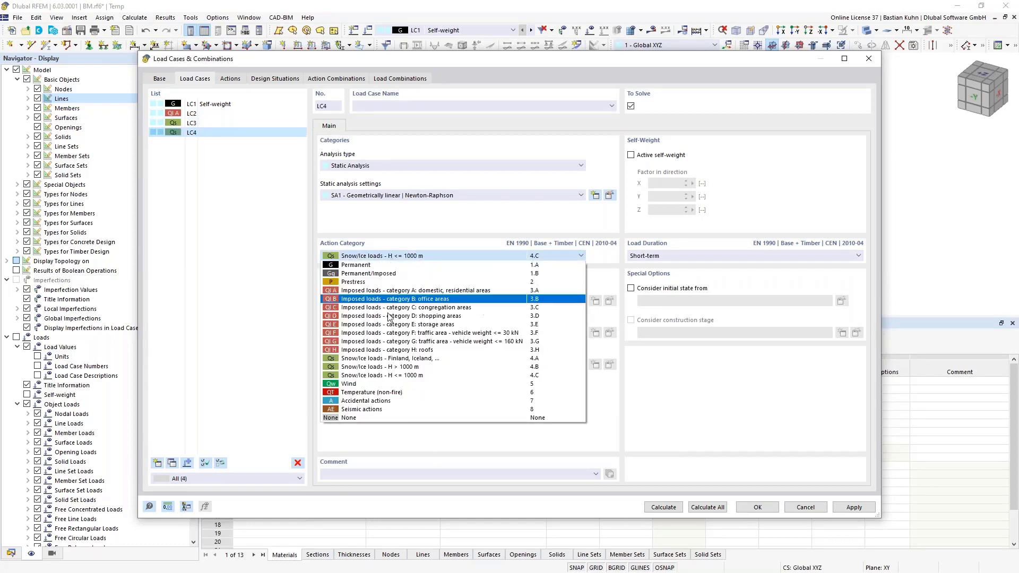
click(382, 389)
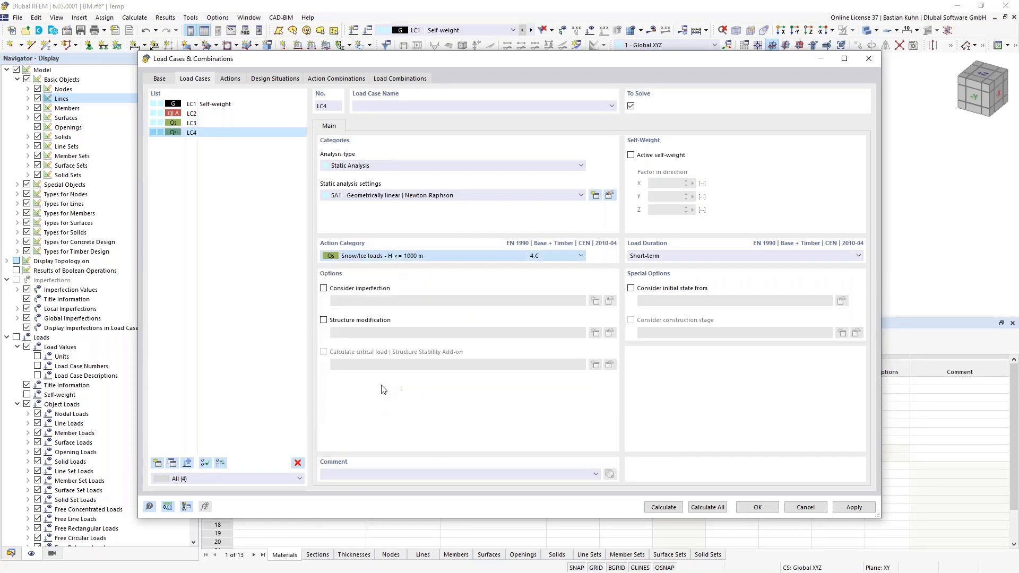
click(757, 508)
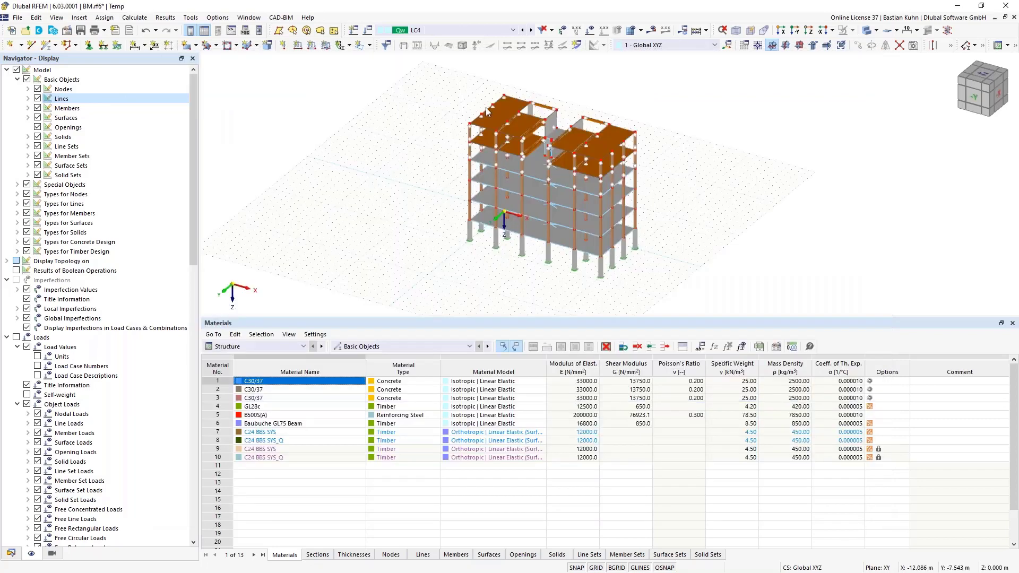
Activate load case LC1 Self-weight and define a new uniform surface load of 1.00 kN/m² in it.
click(498, 30)
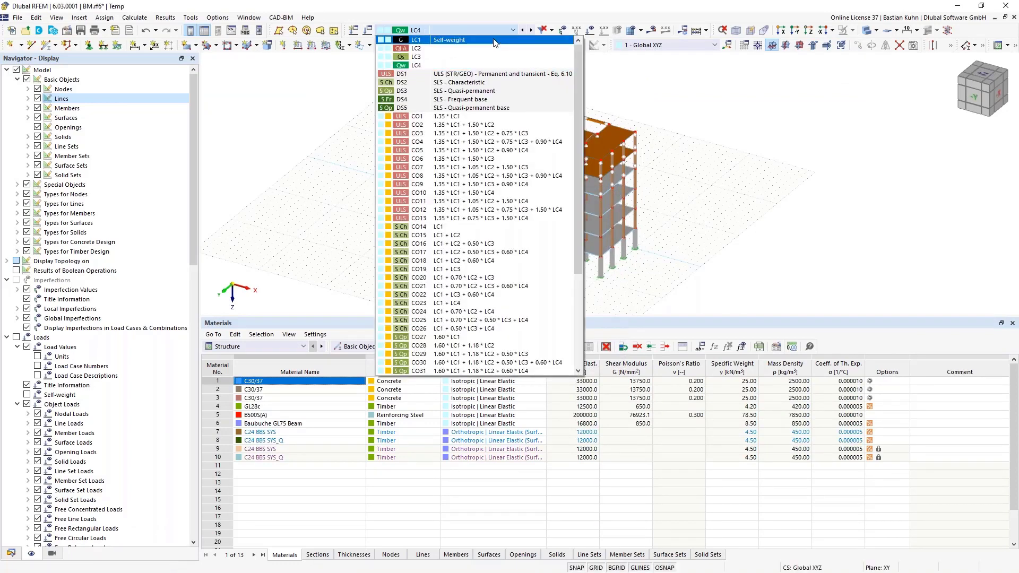
click(493, 40)
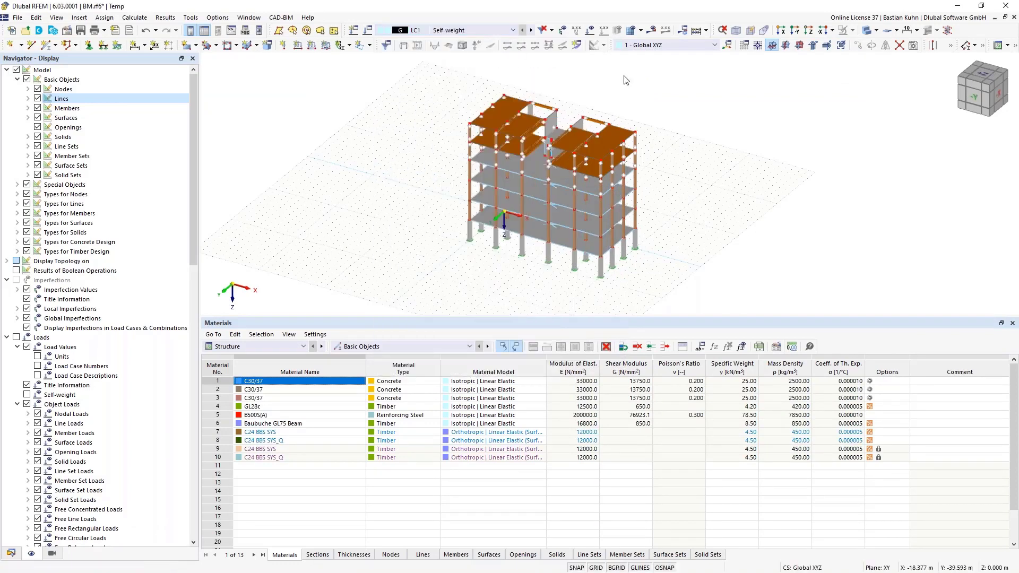
click(794, 31)
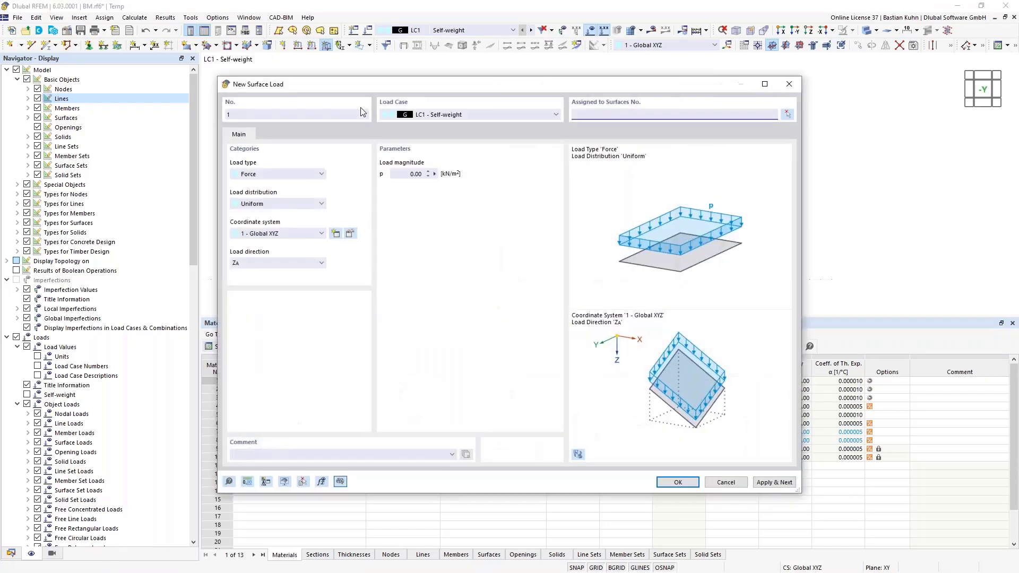
click(406, 173)
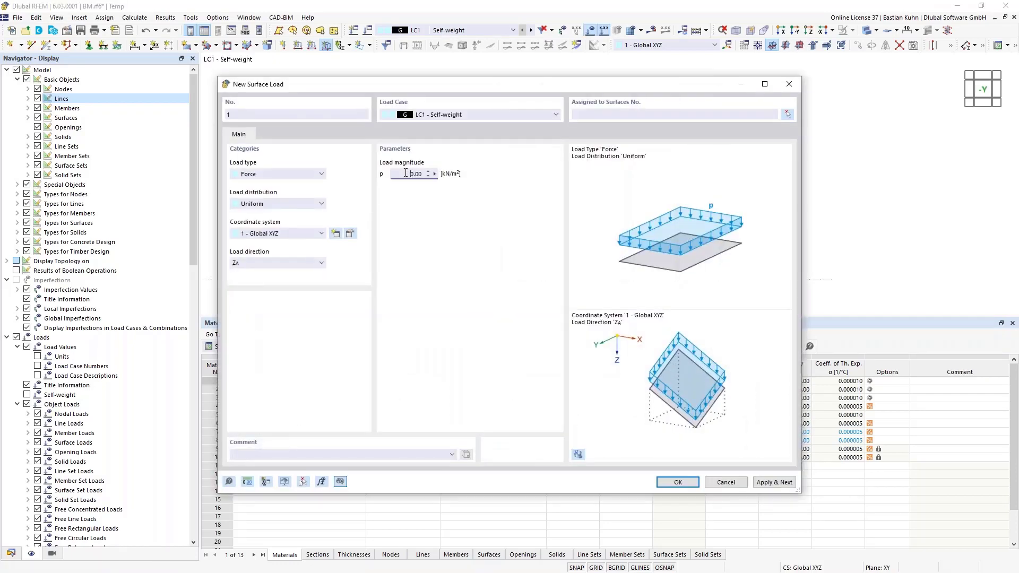
text(1)
Assign the surface load to all roof and floor surfaces (1,6,11,16,26-29,34-38) in the front view and apply it.
click(787, 115)
drag(491, 74, 760, 95)
drag(487, 113, 759, 131)
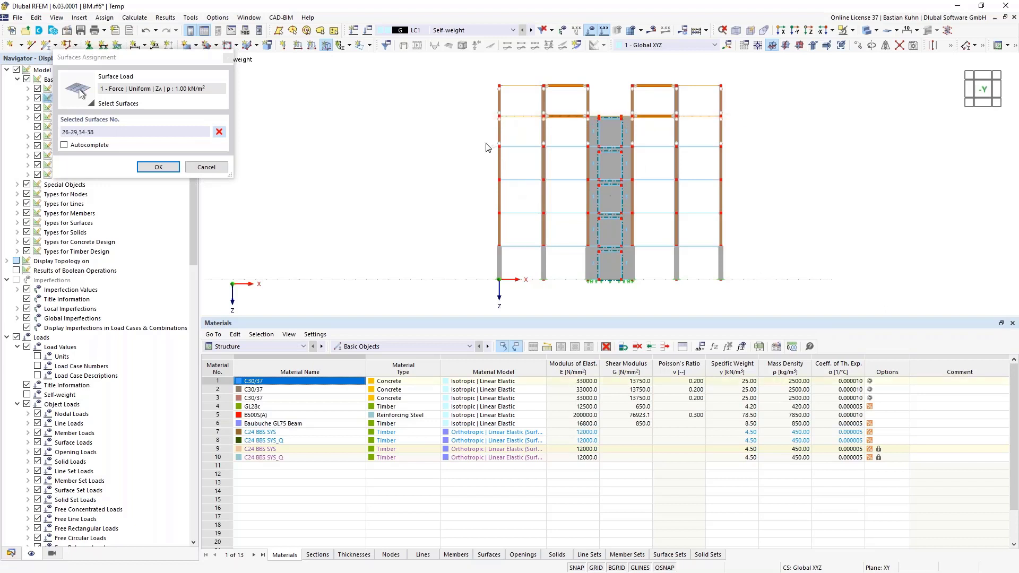
drag(485, 143, 747, 163)
drag(491, 174, 746, 198)
drag(489, 212, 748, 234)
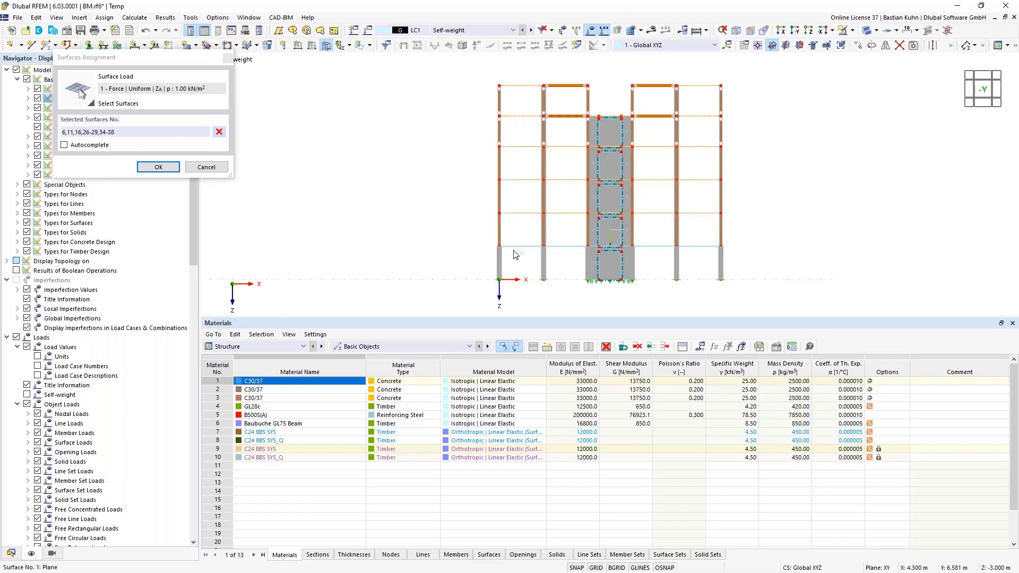
drag(489, 242, 753, 262)
click(159, 167)
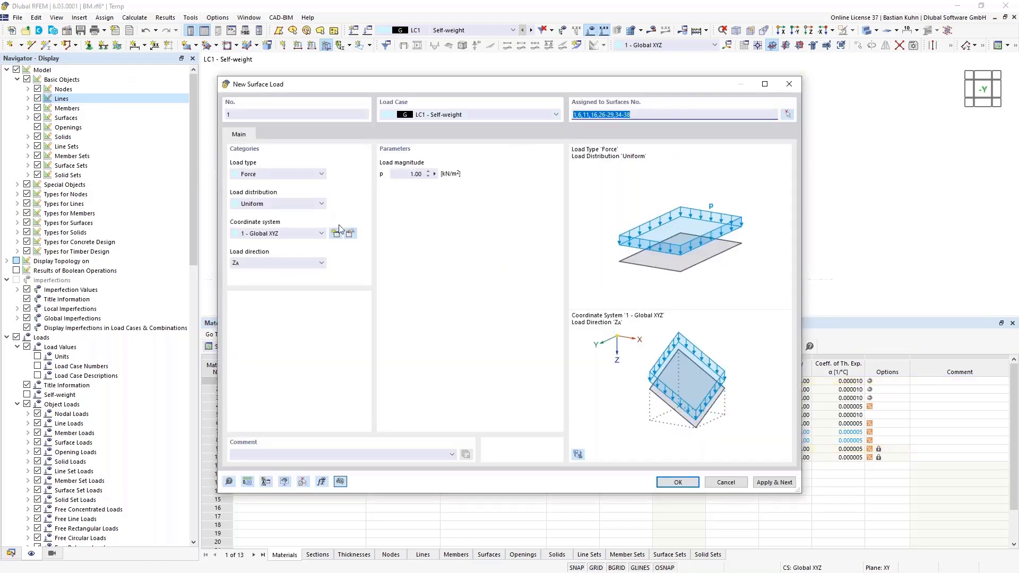
click(772, 483)
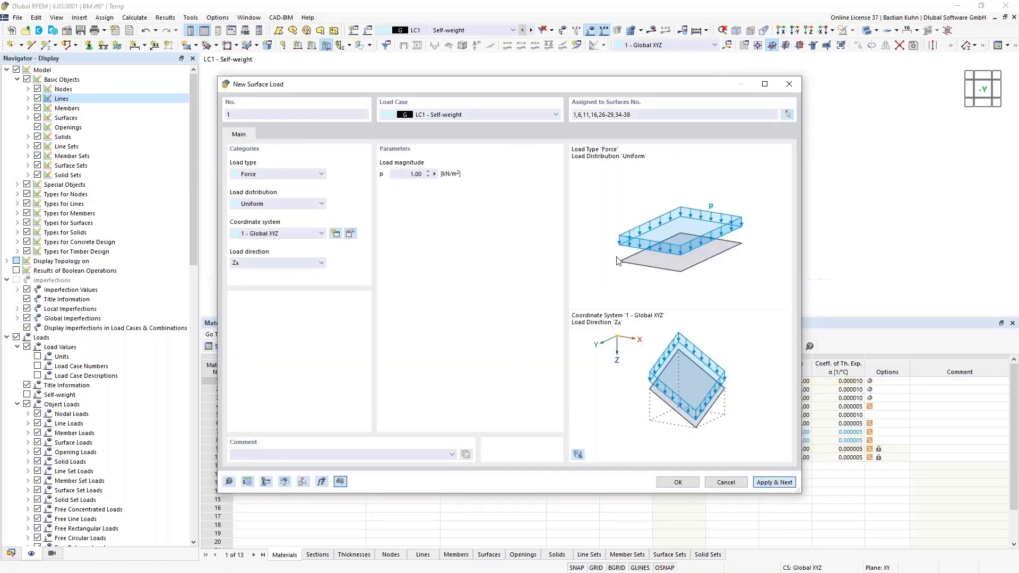
key(Return)
Create a 2.00 kN/m² surface load in load case LC2 on surfaces 1,6,11,16,26-29,34-38.
drag(581, 90, 581, 173)
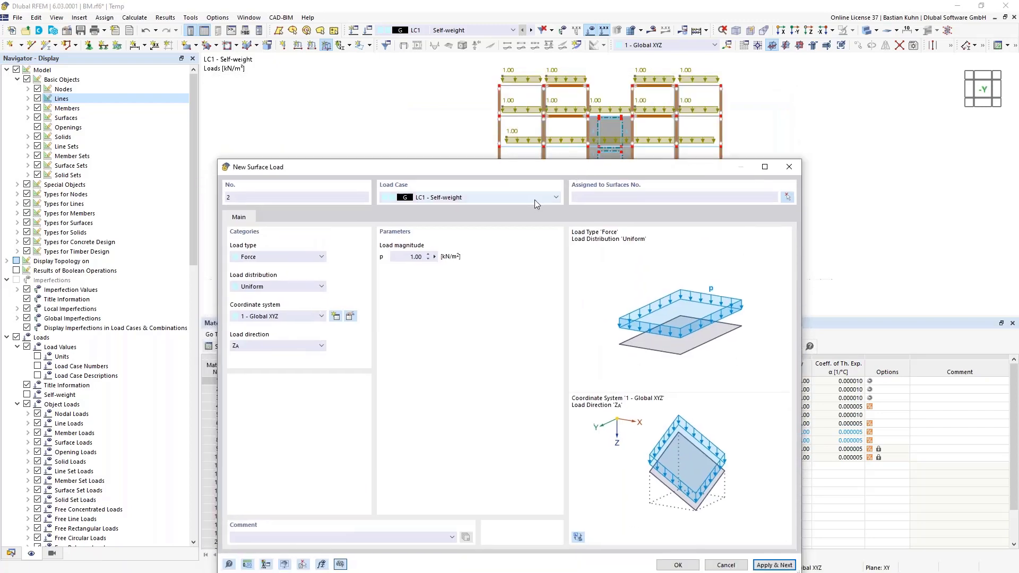
click(533, 200)
click(526, 215)
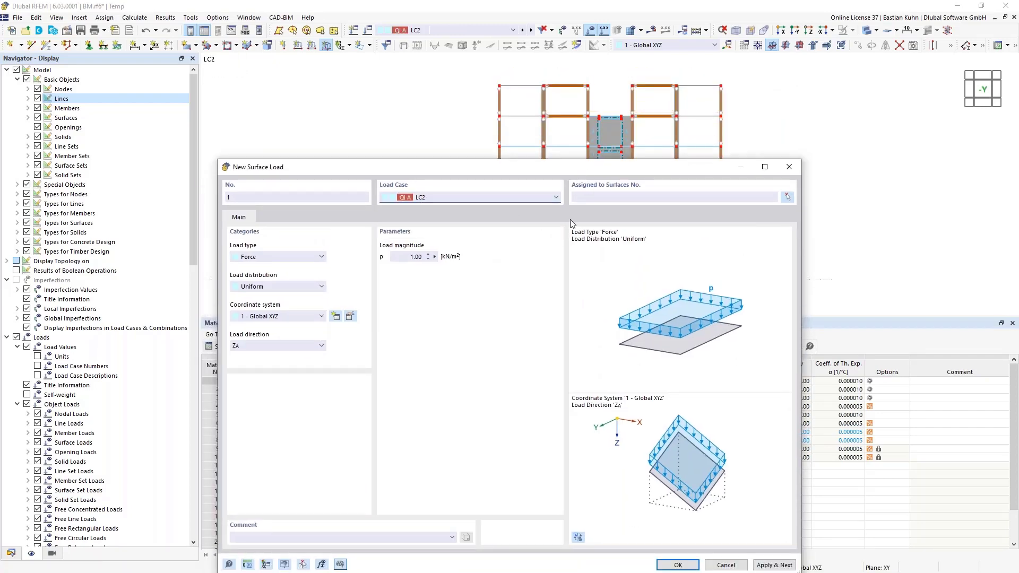
click(586, 198)
text(1,6,11,16,26-29,34-38)
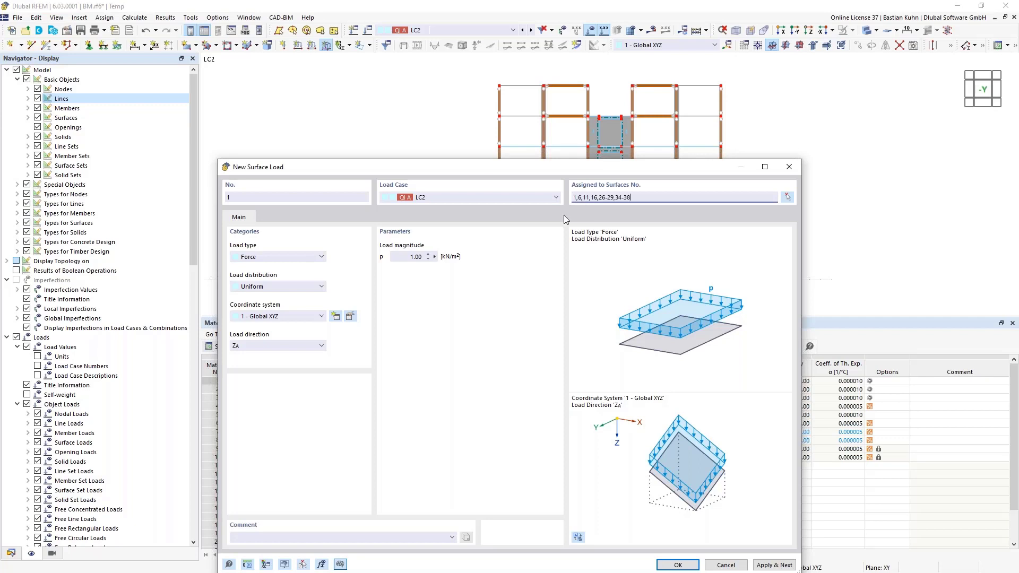
click(407, 258)
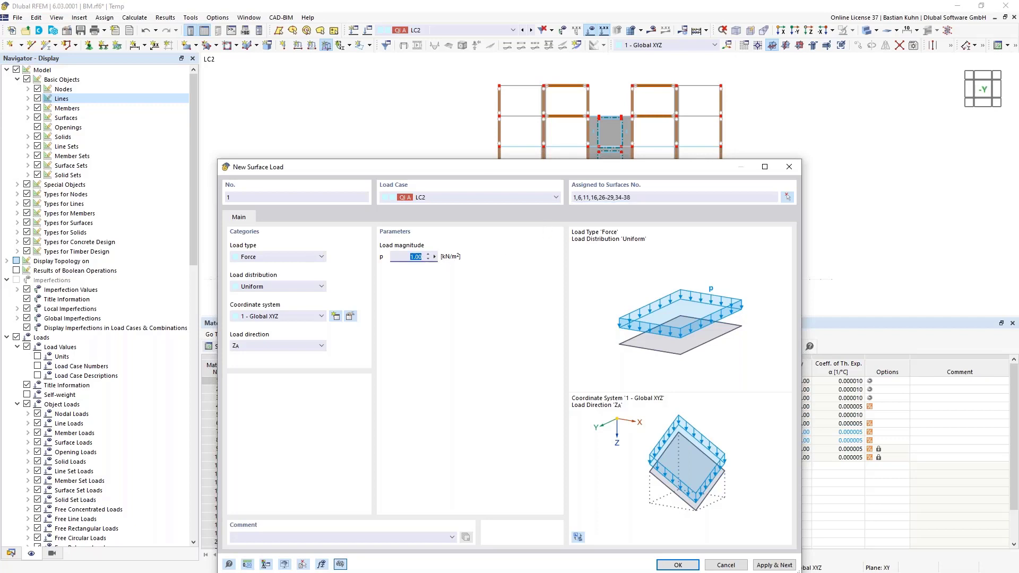
text(2)
click(776, 567)
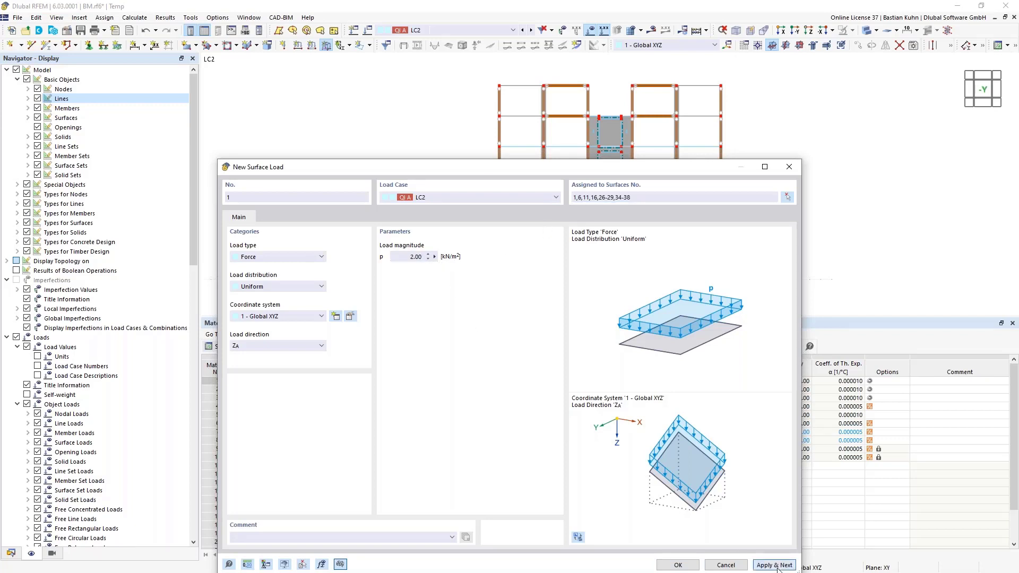
Create a uniform surface load of 0.85 kN/m² in load case LC3 on the roof surfaces 34-38.
click(551, 205)
click(530, 229)
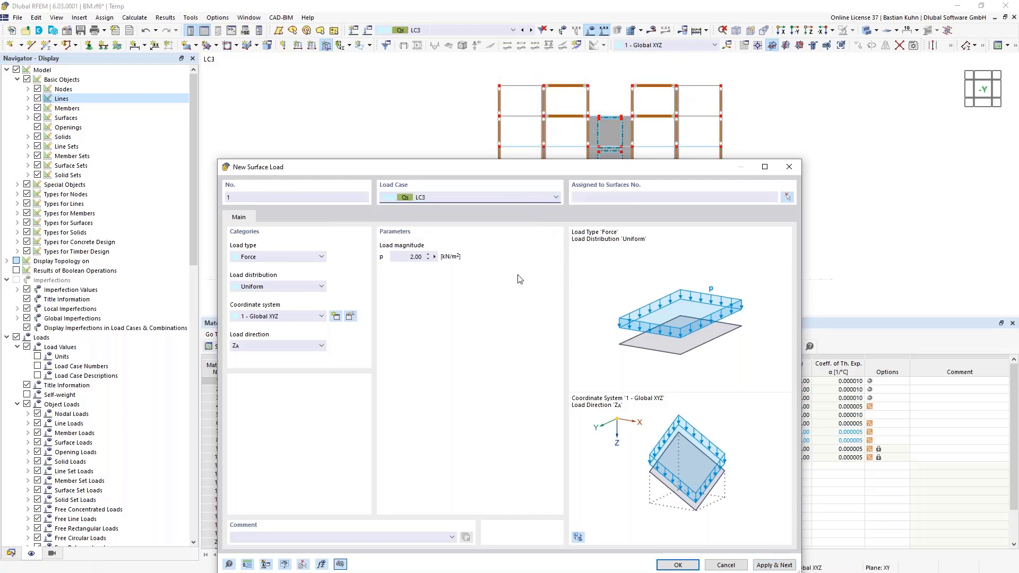
click(789, 197)
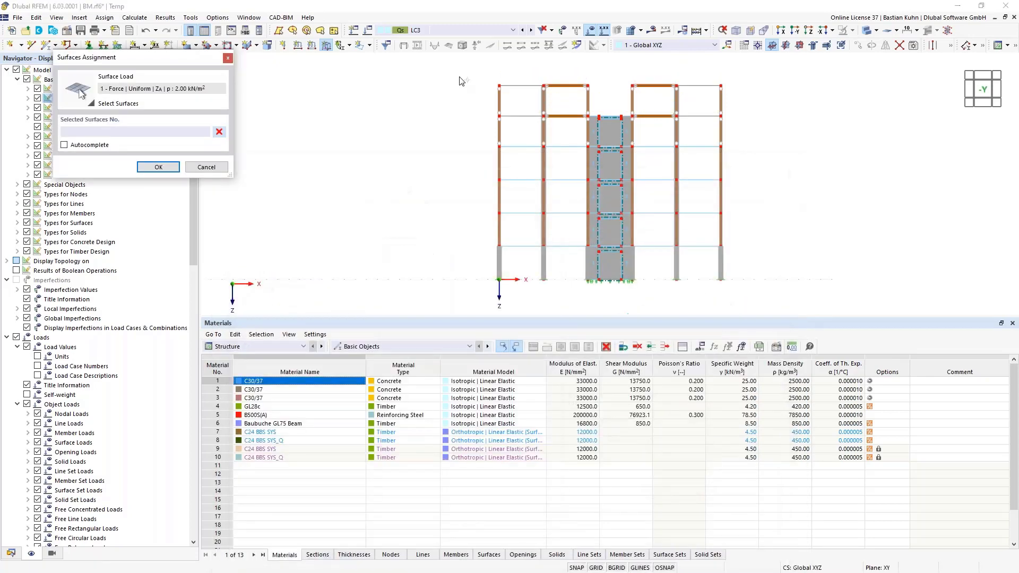
drag(459, 73, 604, 101)
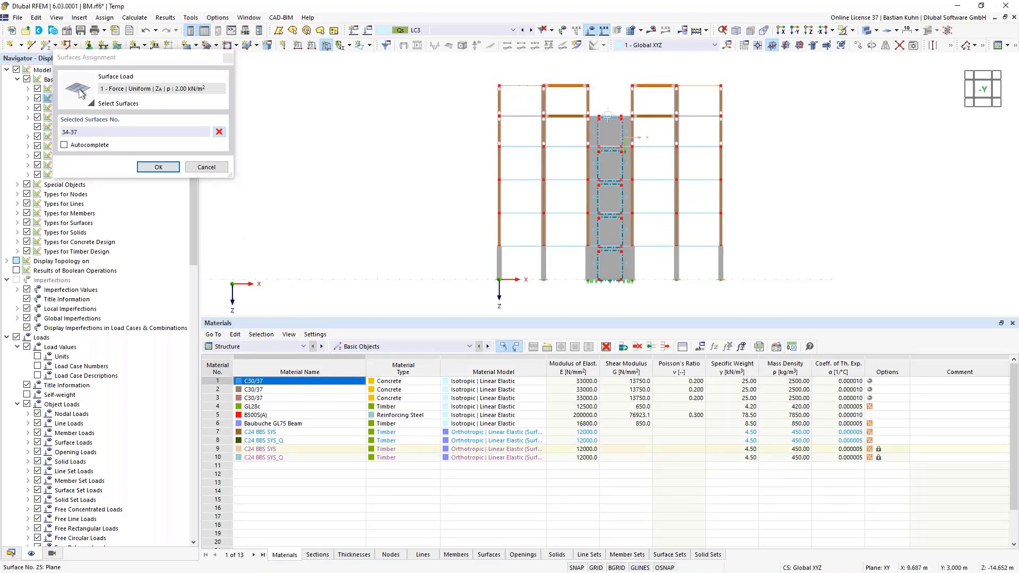
ctrl+middle_drag(599, 119, 610, 109)
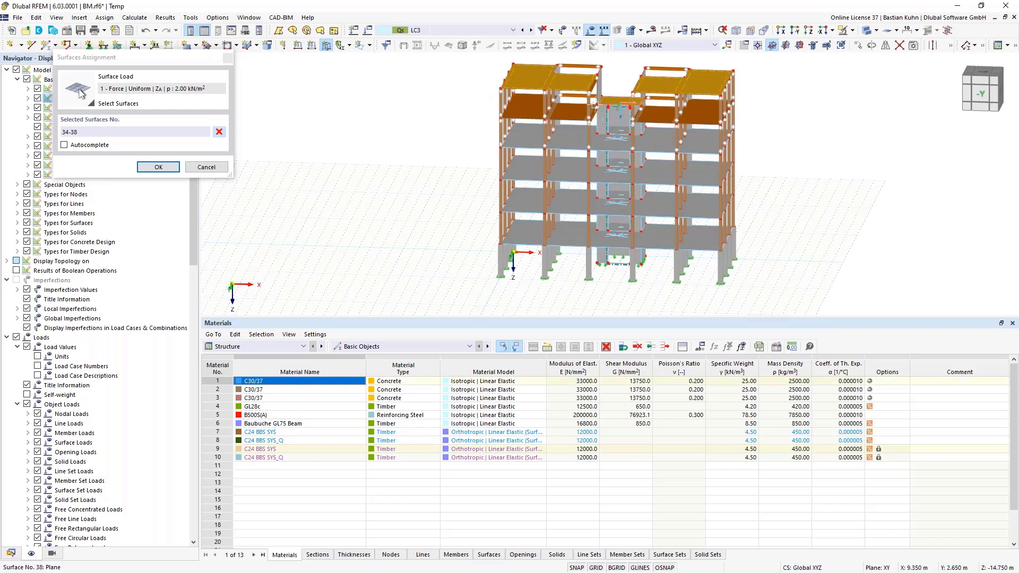
click(158, 167)
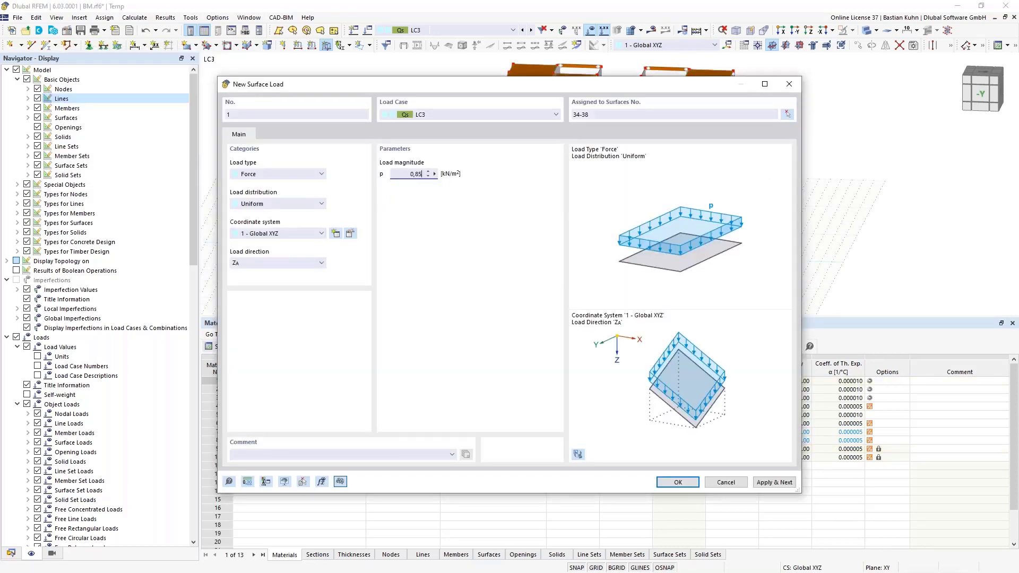
click(678, 482)
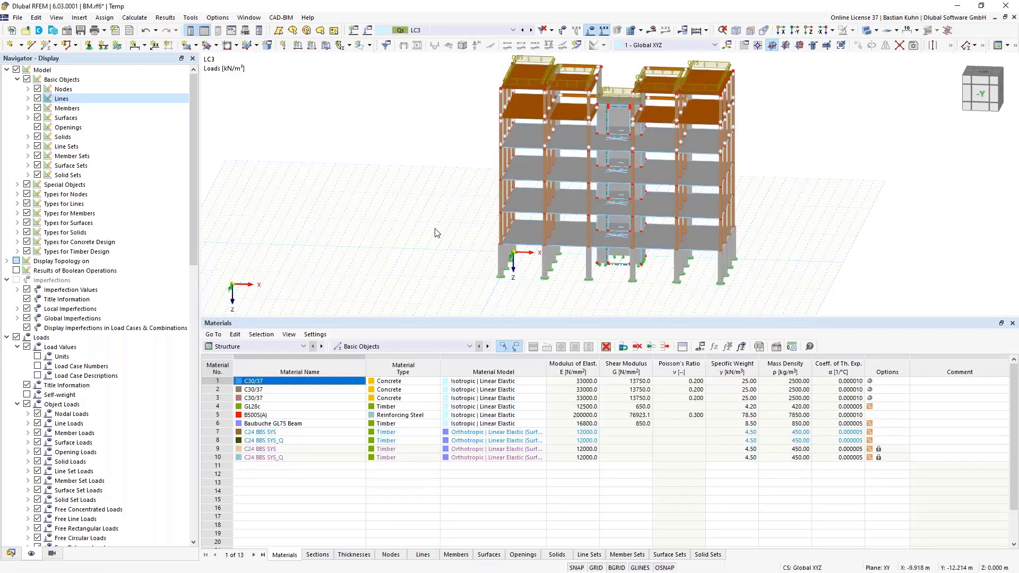
Start a new wind load wizard for vertical walls with flat/monopitch roof and assign base corner nodes 26-28,25.
ctrl+middle_drag(428, 222, 379, 225)
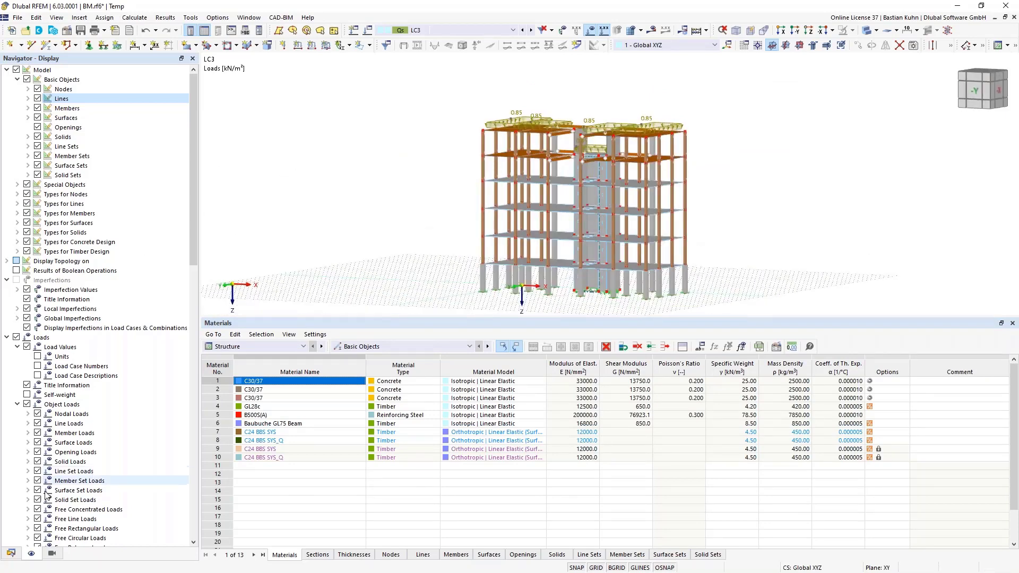
click(10, 554)
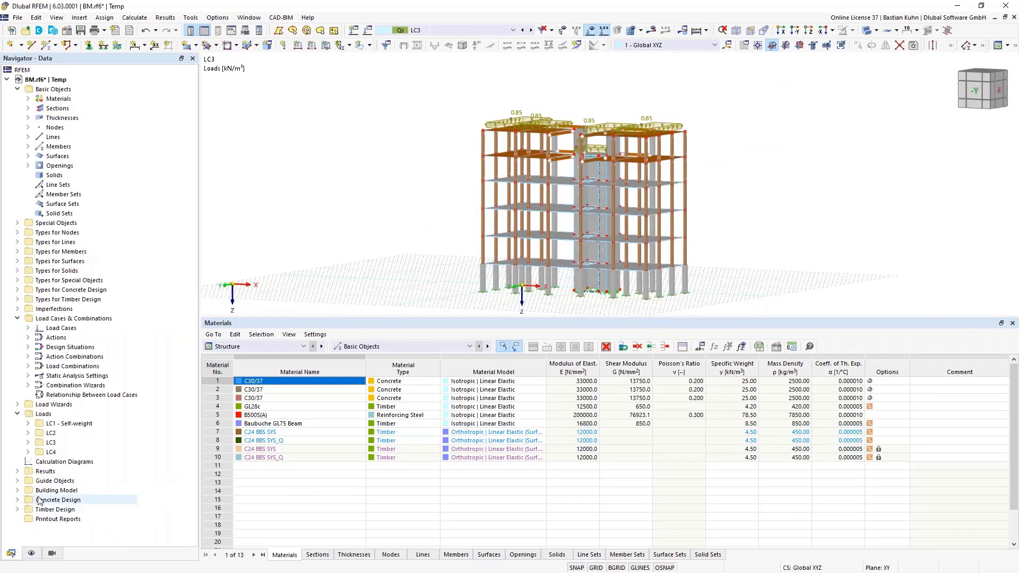
click(18, 404)
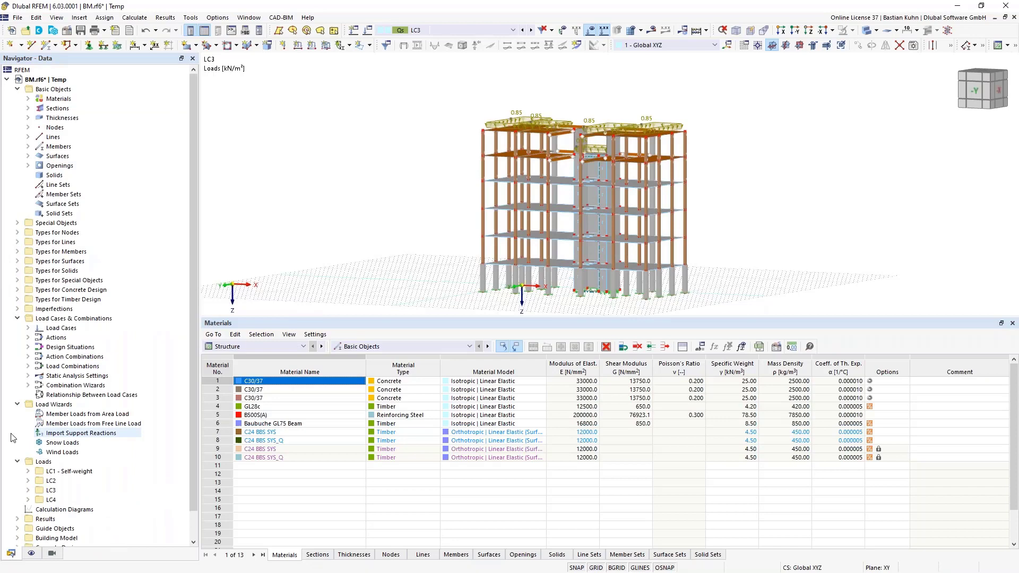
right_click(49, 452)
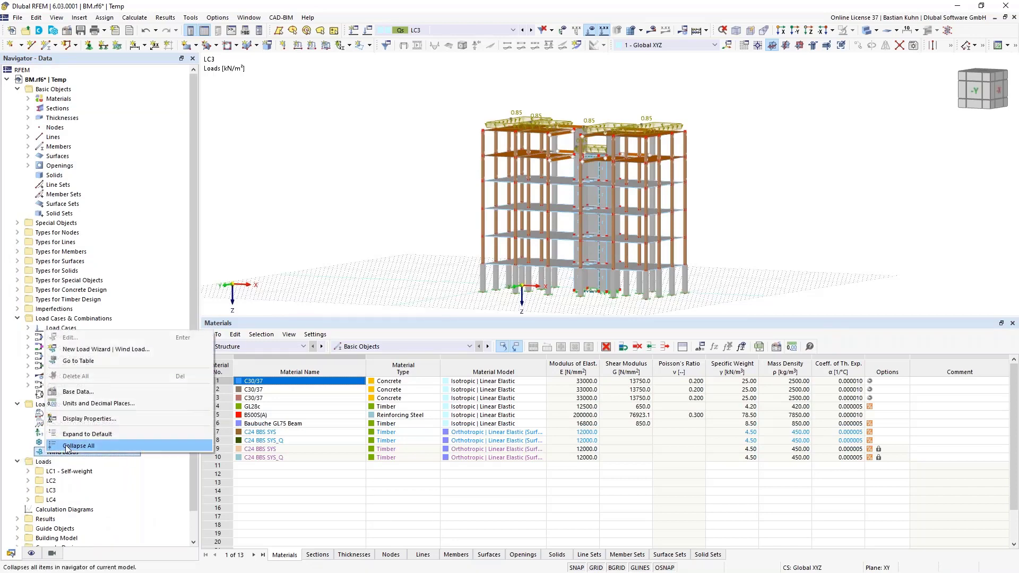
click(89, 350)
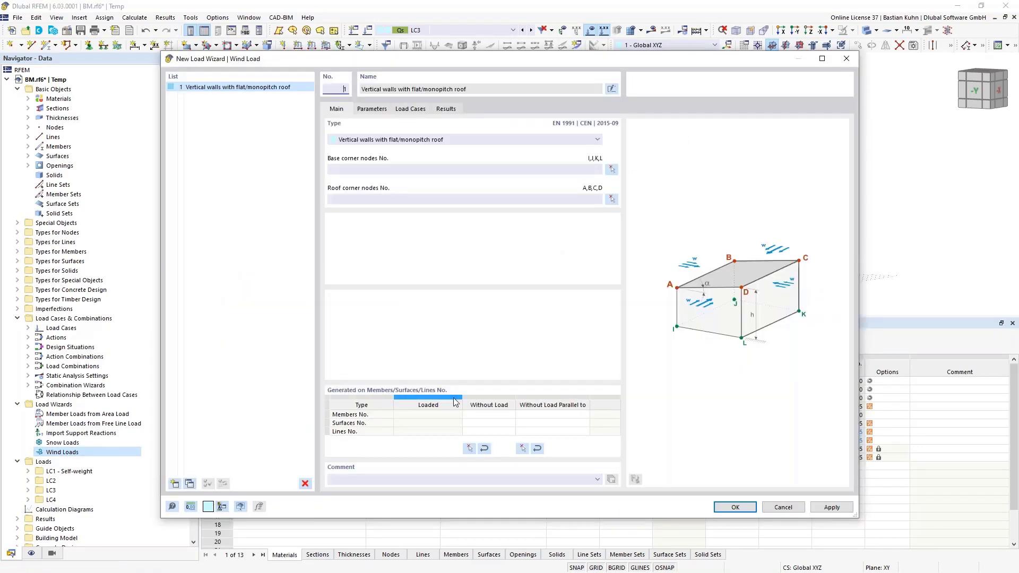
click(611, 169)
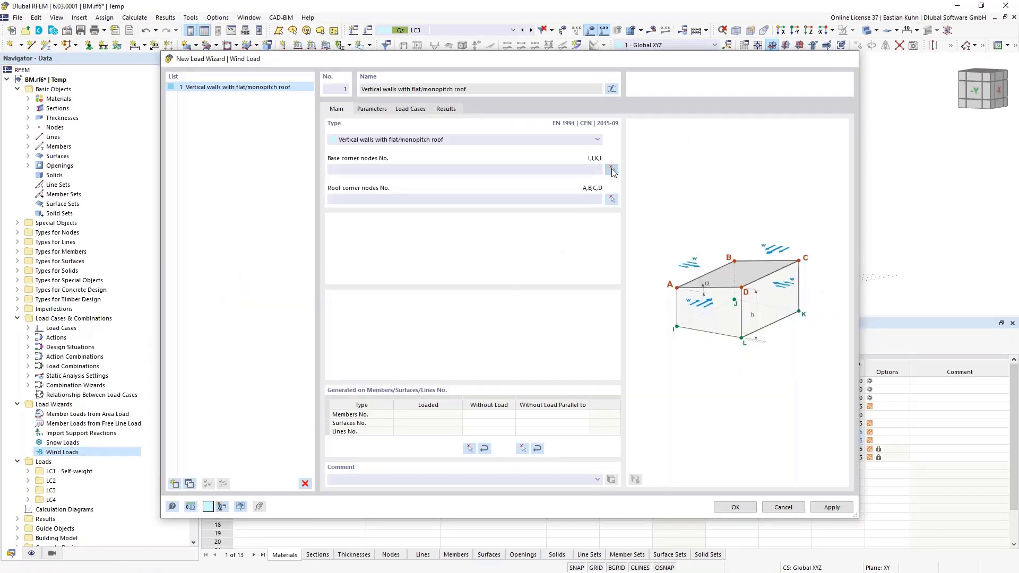
click(484, 291)
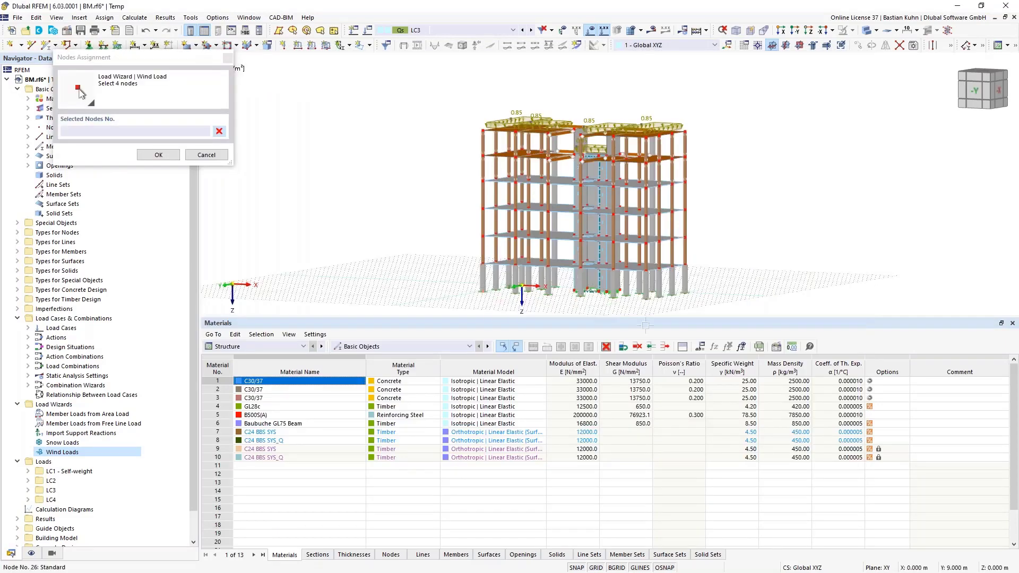
click(645, 298)
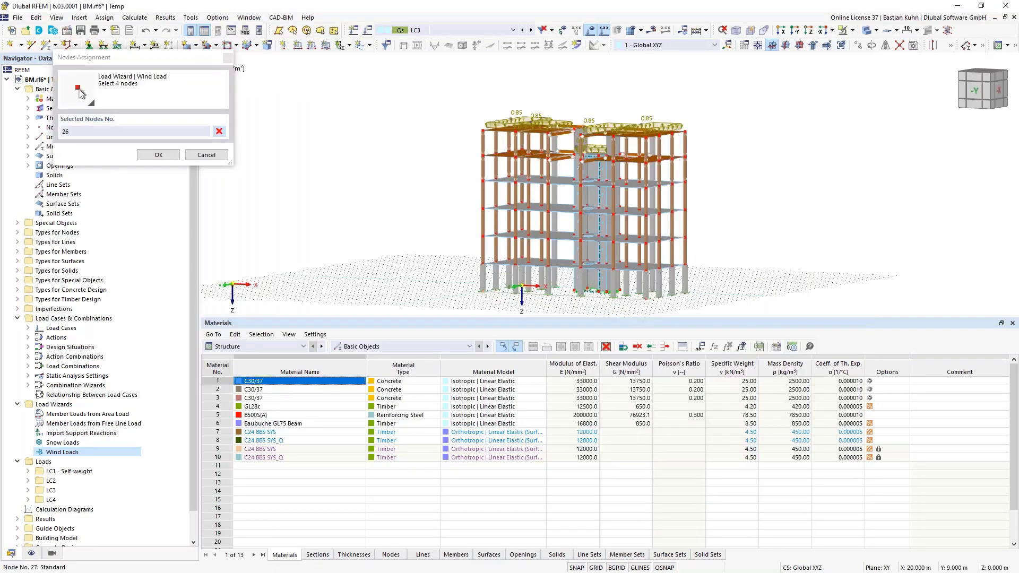
click(686, 292)
ctrl+middle_drag(686, 292, 513, 251)
scroll(522, 232, up, 4)
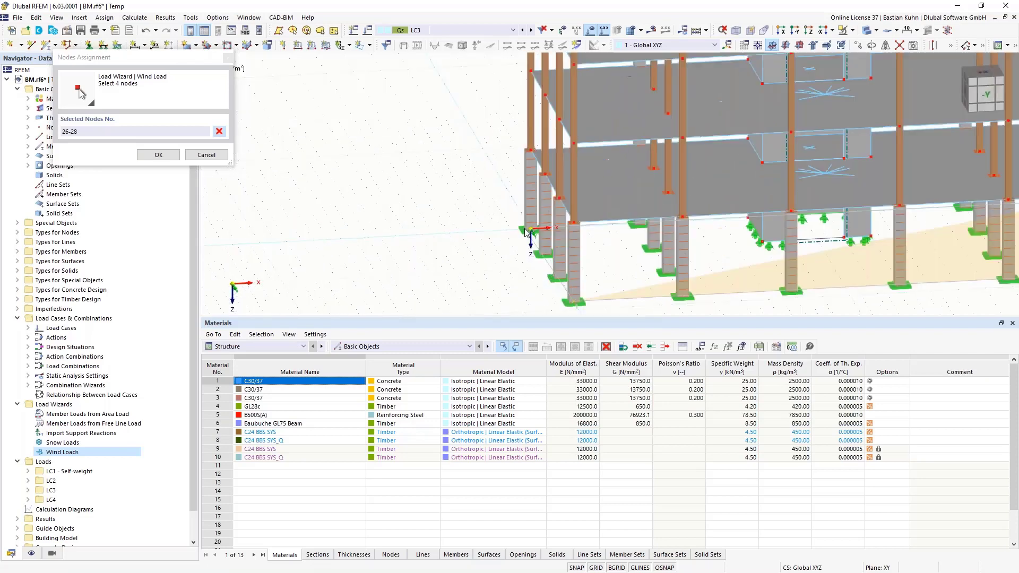
click(529, 231)
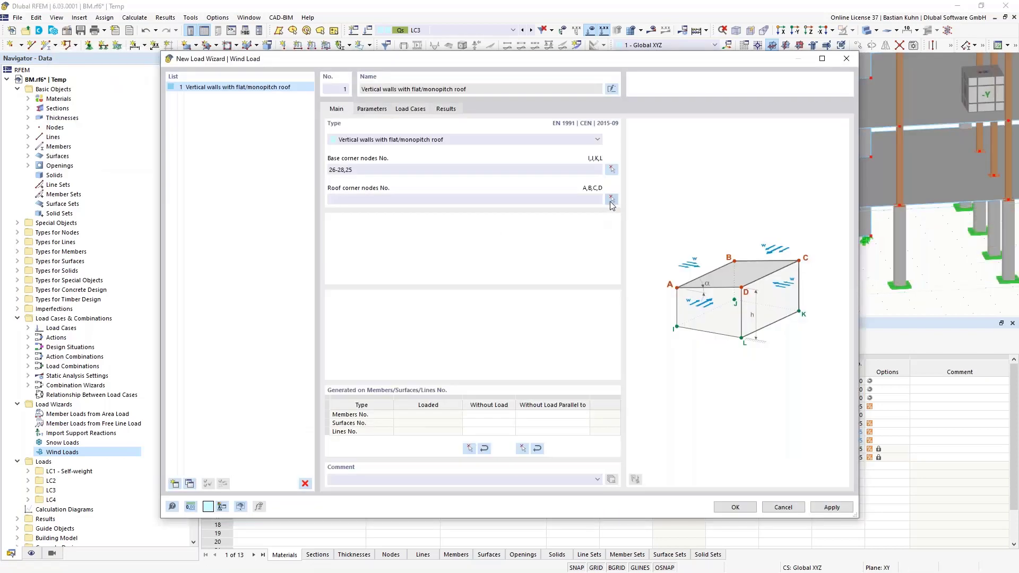
Assign the roof corner nodes 254-256,253 at the four outer corners of the top roof to the wind load.
click(609, 204)
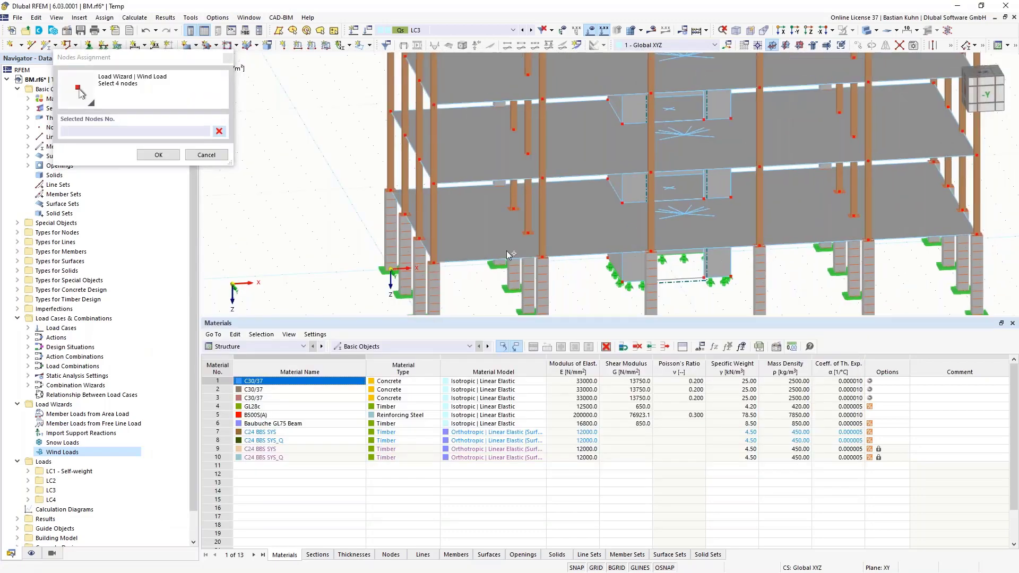
scroll(486, 104, up, 3)
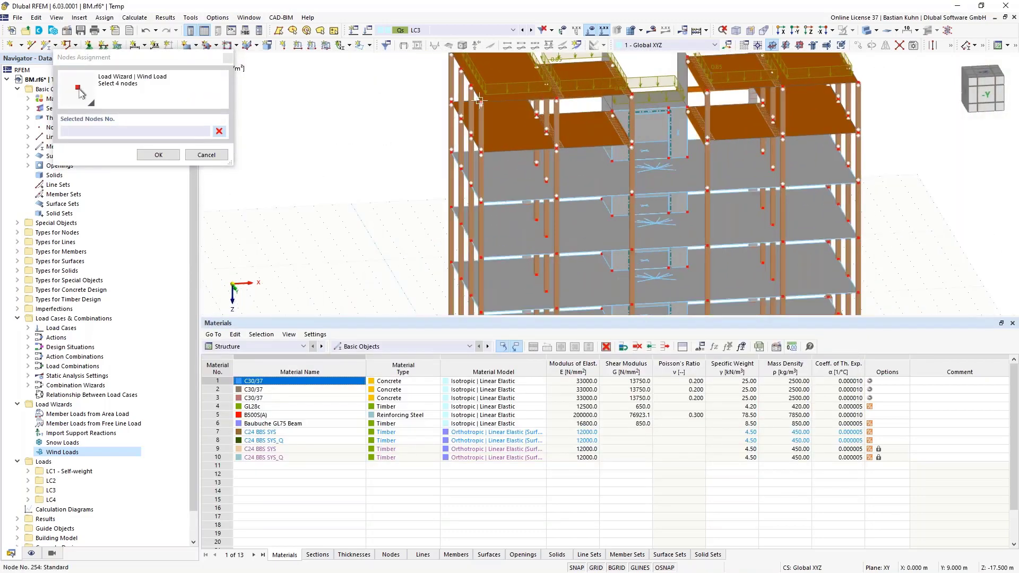
click(480, 102)
click(858, 84)
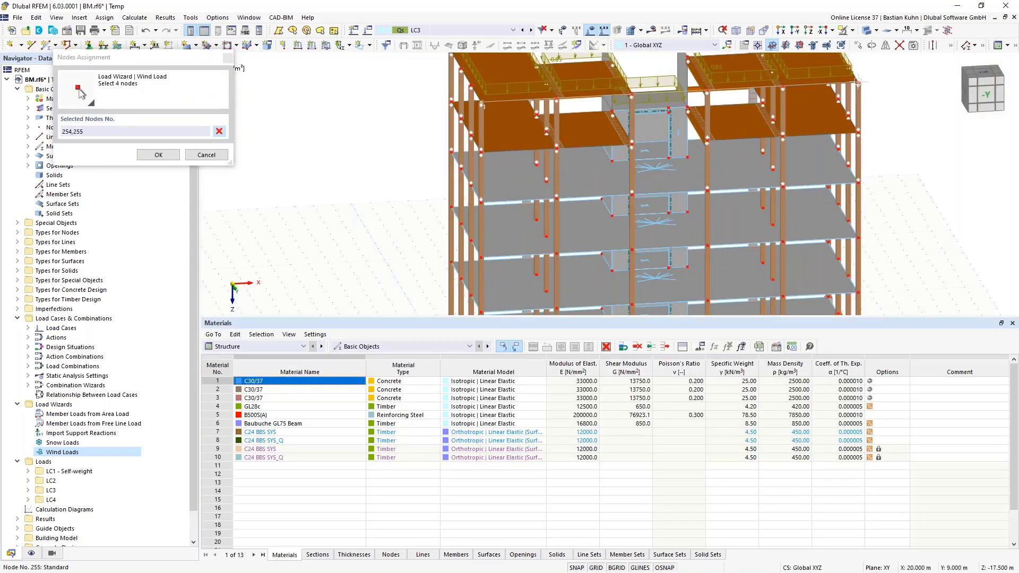
middle_drag(812, 242, 813, 345)
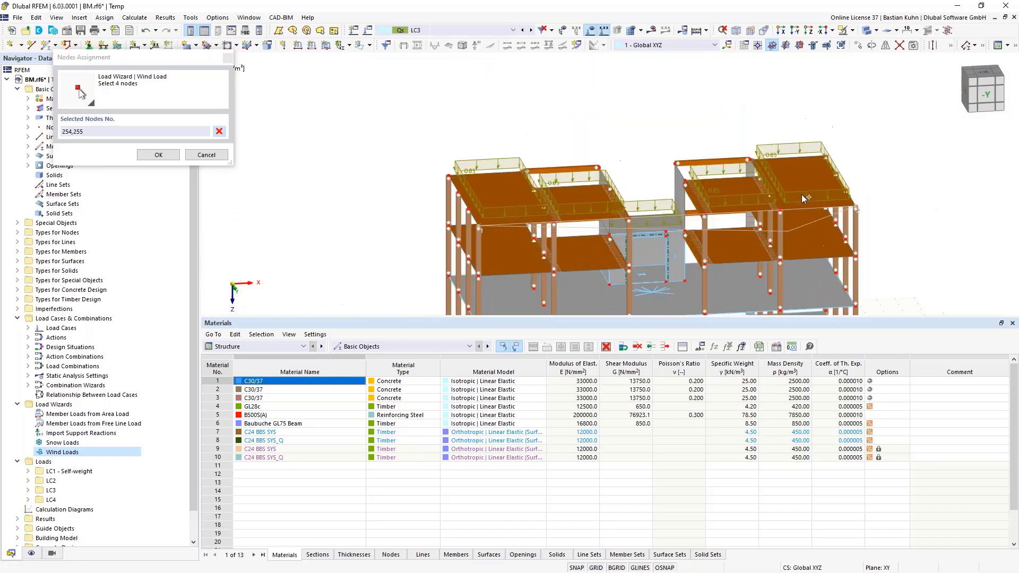
click(826, 156)
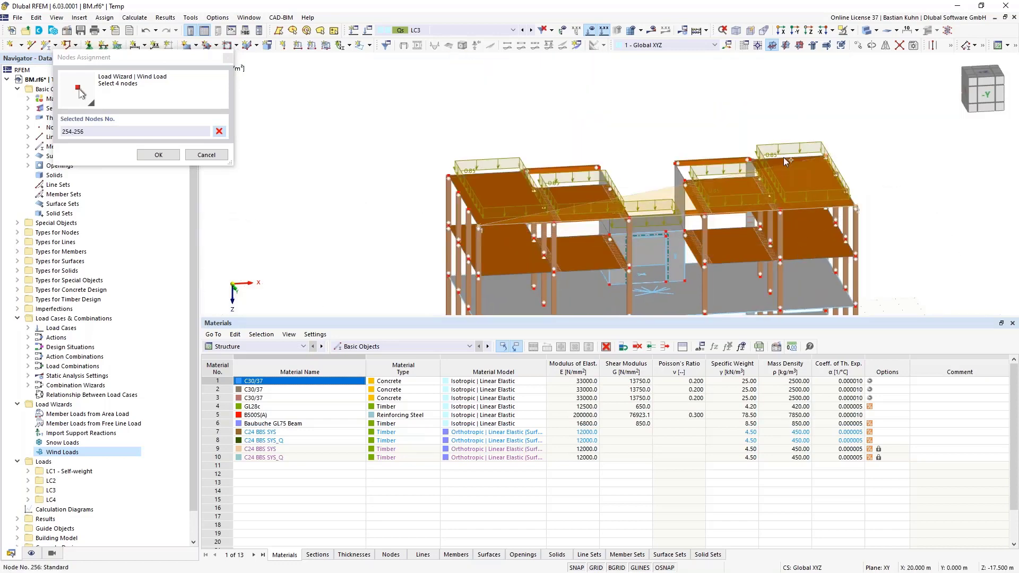
click(448, 175)
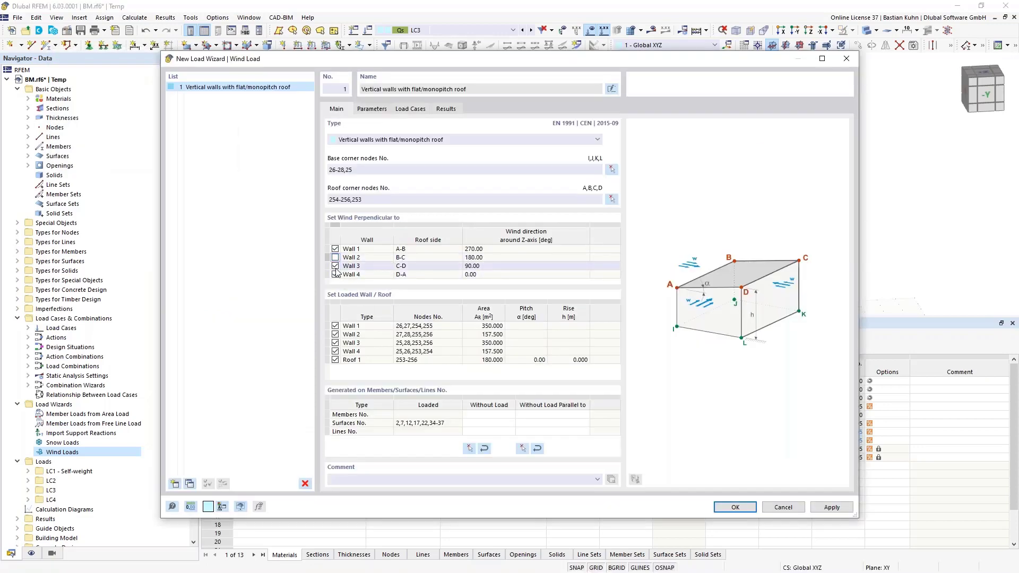
Restrict both the wind direction and the loaded walls and roof to Wall 1, check the parameters and load cases, and accept the wind load.
click(334, 275)
click(335, 274)
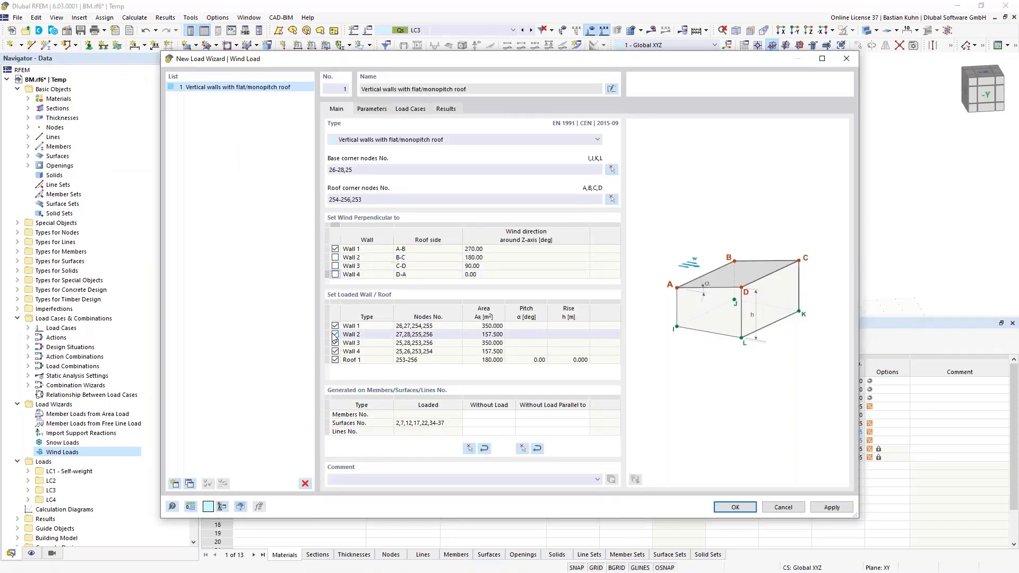
click(335, 334)
click(335, 343)
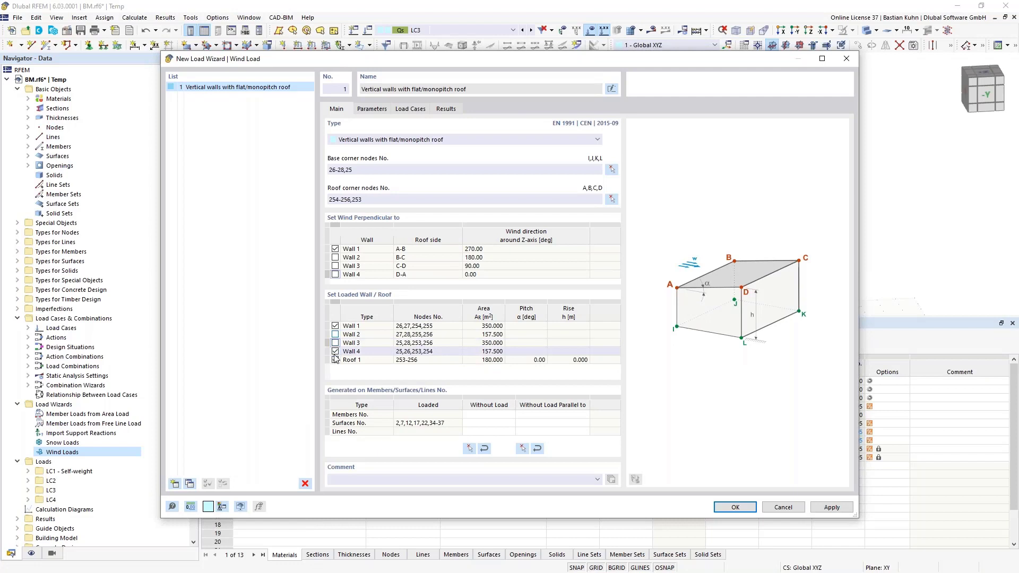
click(335, 351)
click(335, 360)
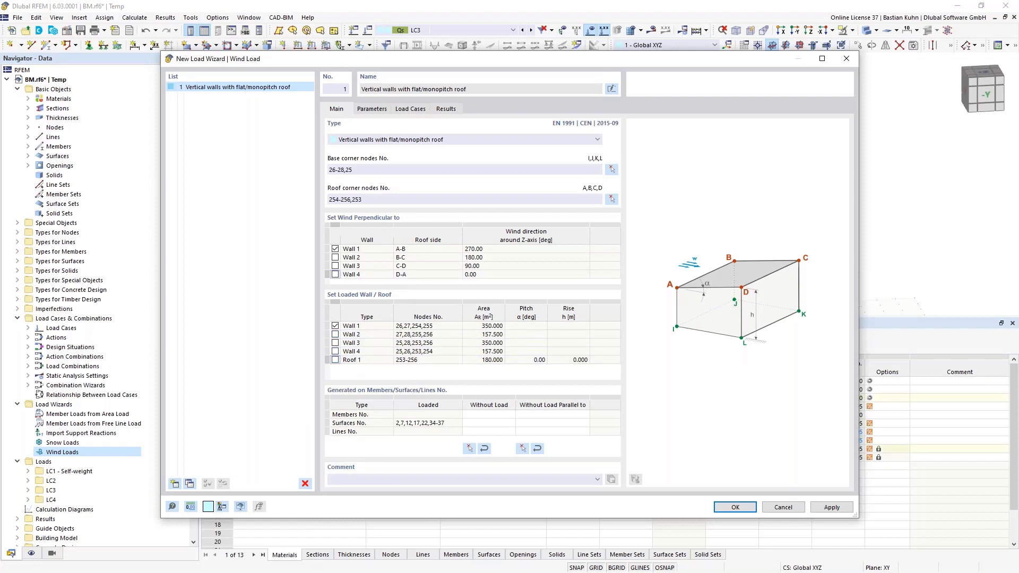
click(373, 109)
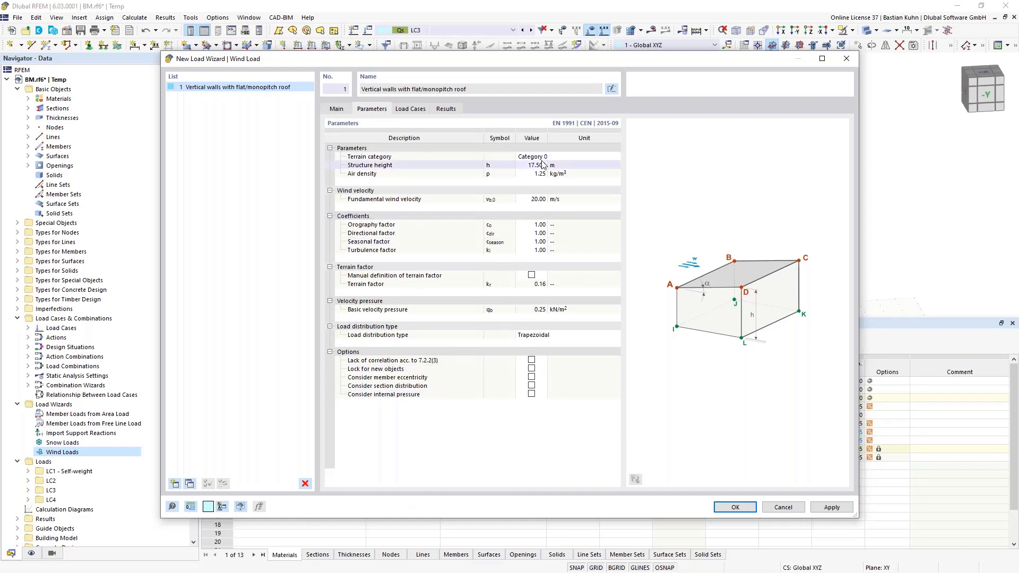
click(418, 110)
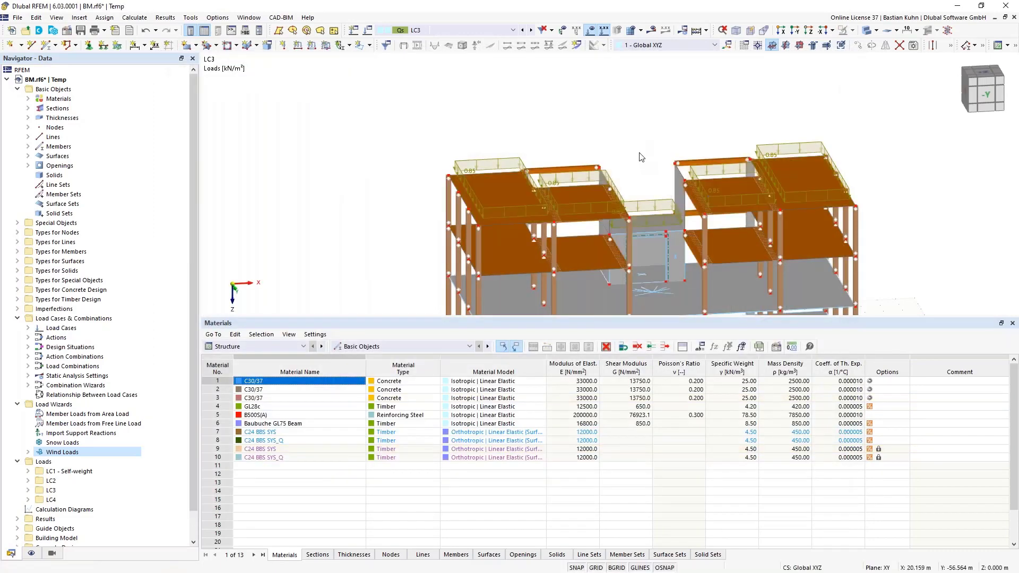
Activate load case LC4 and examine the generated wind load on the building's facade.
click(531, 30)
scroll(531, 100, down, 5)
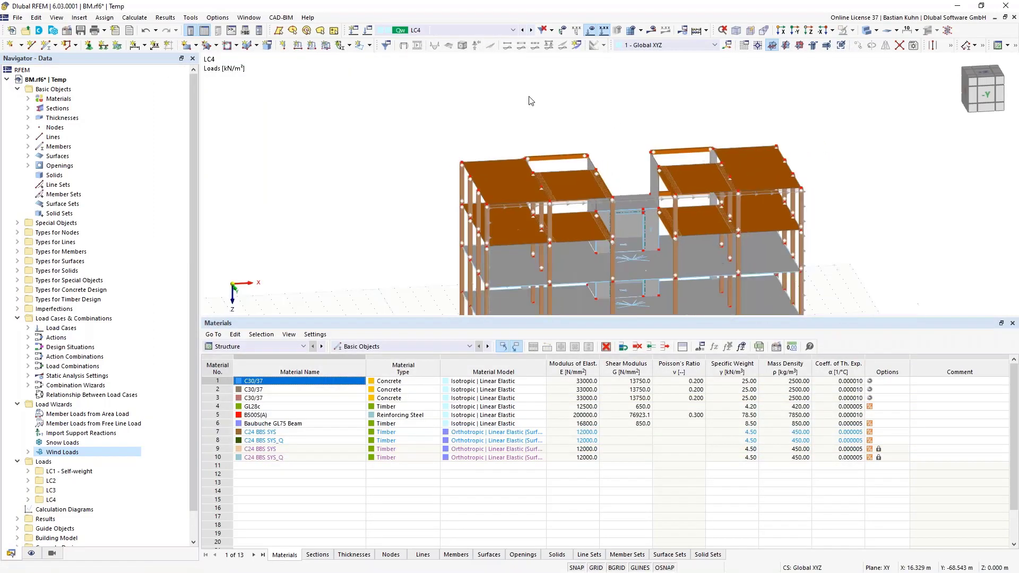
middle_drag(529, 98, 489, 117)
scroll(489, 117, up, 8)
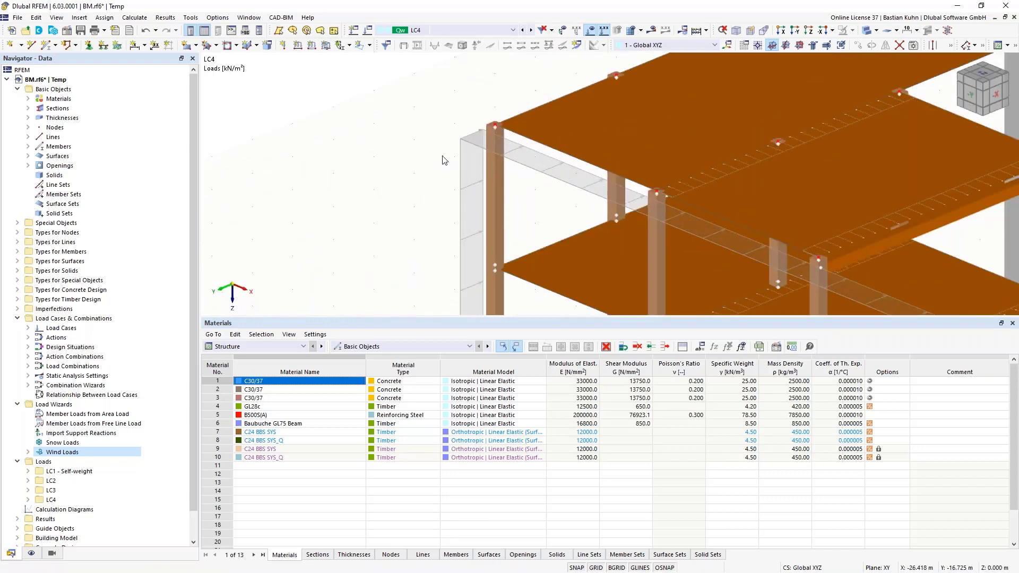
scroll(430, 157, down, 4)
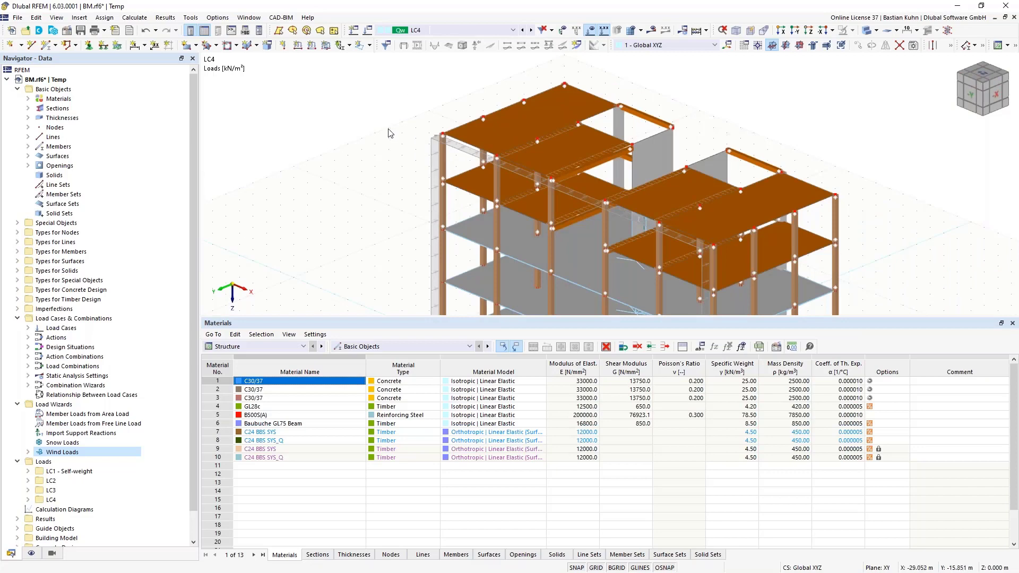
Delete the serviceability design situations DS2 to DS5 from the load cases and combinations, keeping only DS1.
right_click(111, 319)
click(133, 325)
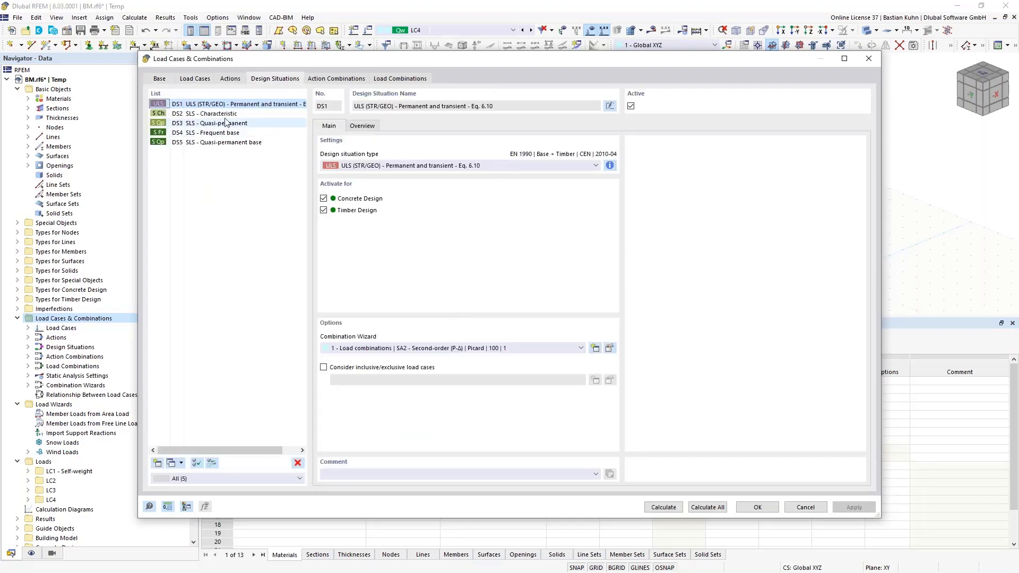
click(222, 114)
drag(223, 118, 224, 144)
click(298, 463)
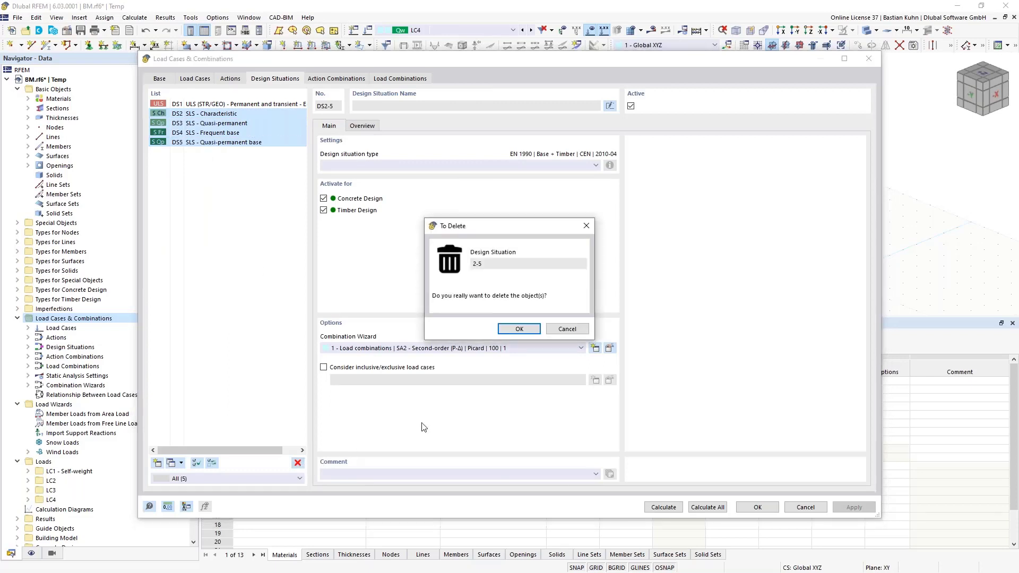
click(518, 327)
Set DS1's combination wizard to geometrically linear analysis (SA1, Newton-Raphson) and generate the load combinations.
click(496, 348)
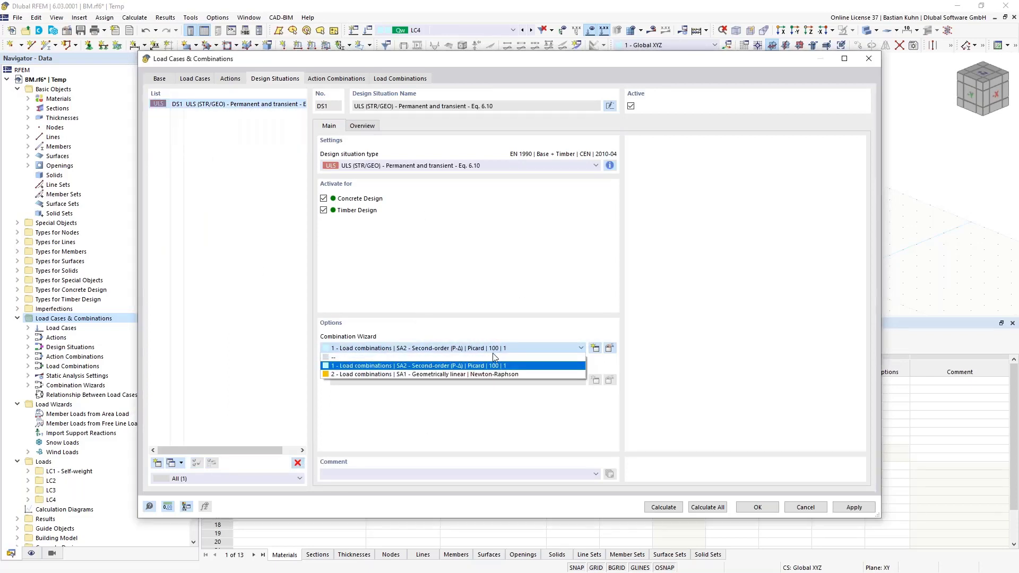
key(Escape)
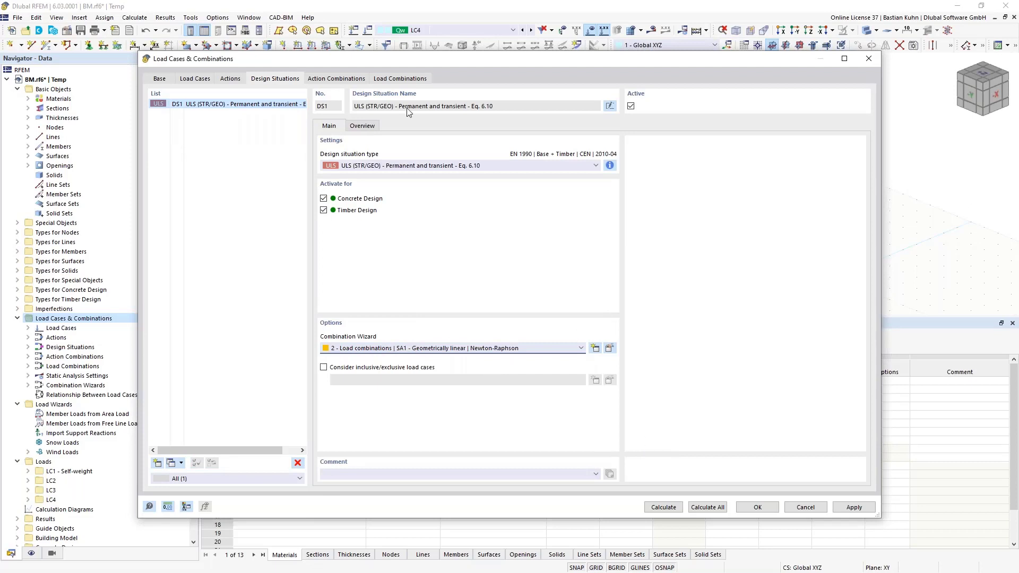
click(401, 79)
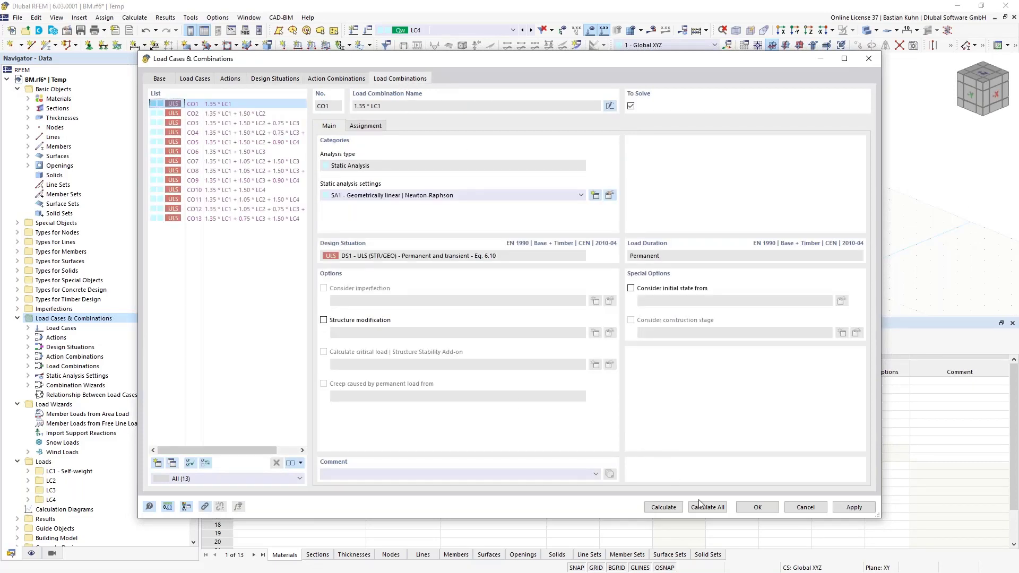
Accept the generated load combinations, then activate CO12 (1.35 * LC1 + 1.05 * LC2 + 0.75 * LC3 + 1.50 * LC4) and calculate its results.
click(699, 506)
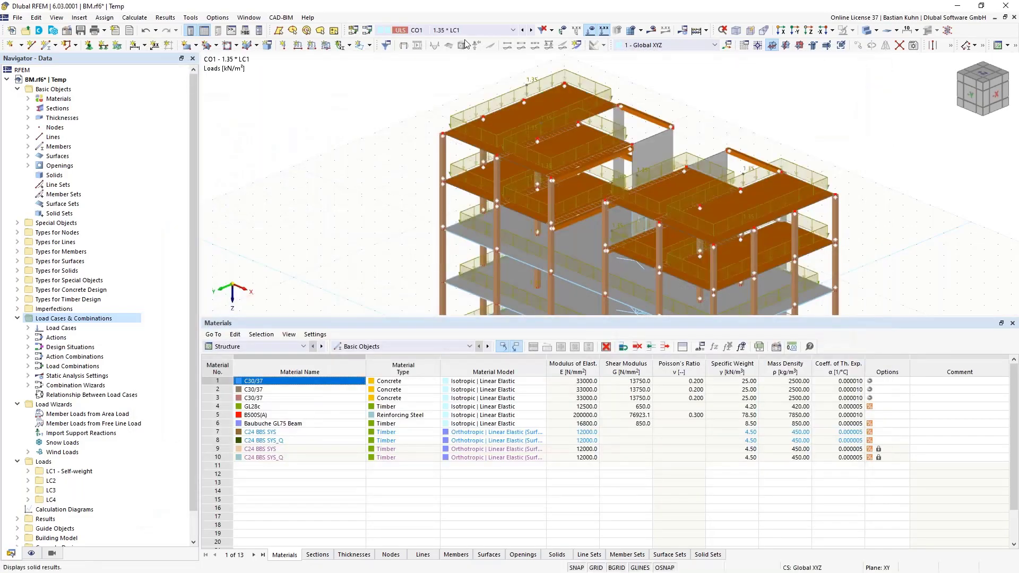
click(465, 30)
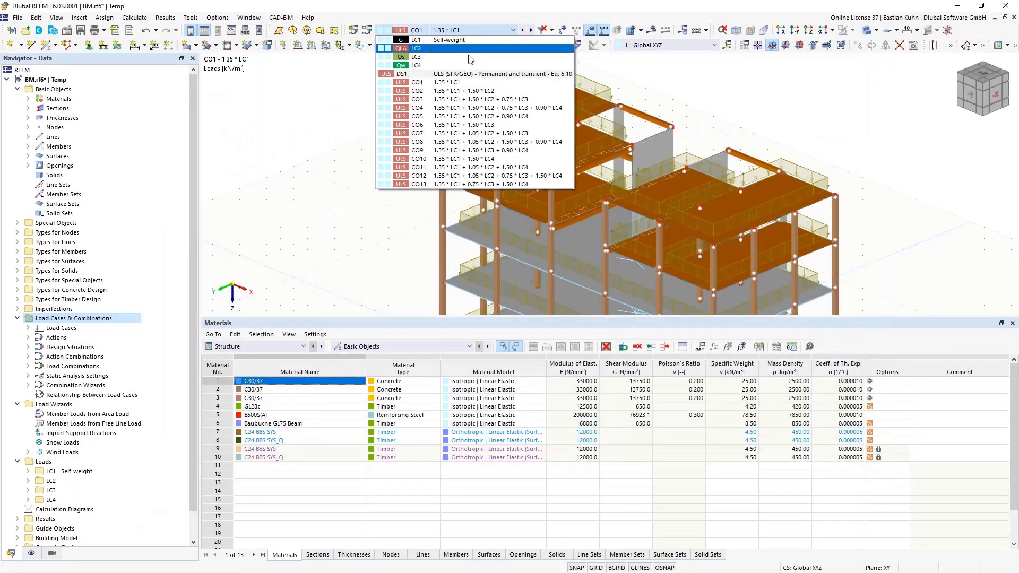
click(512, 177)
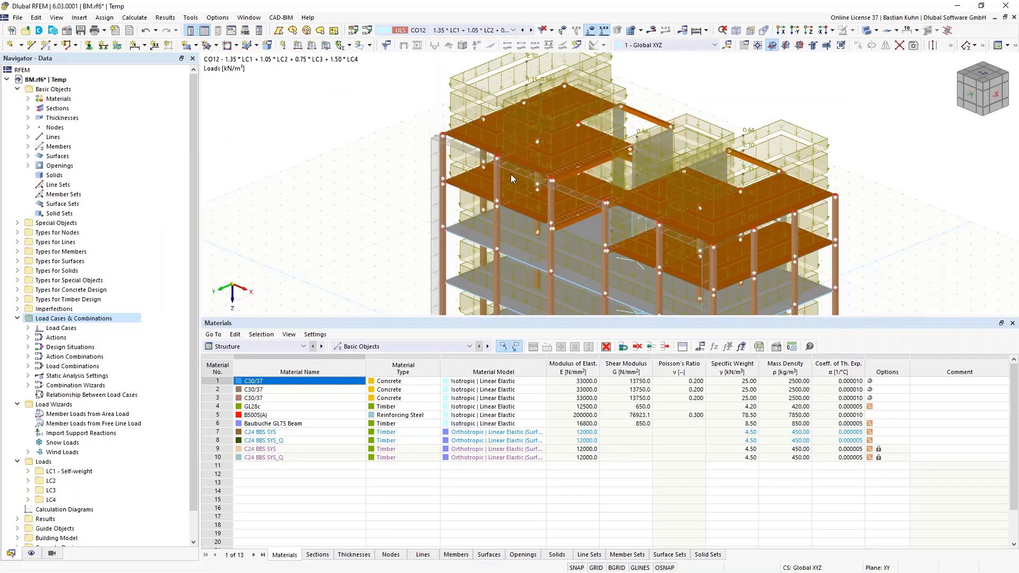
click(651, 30)
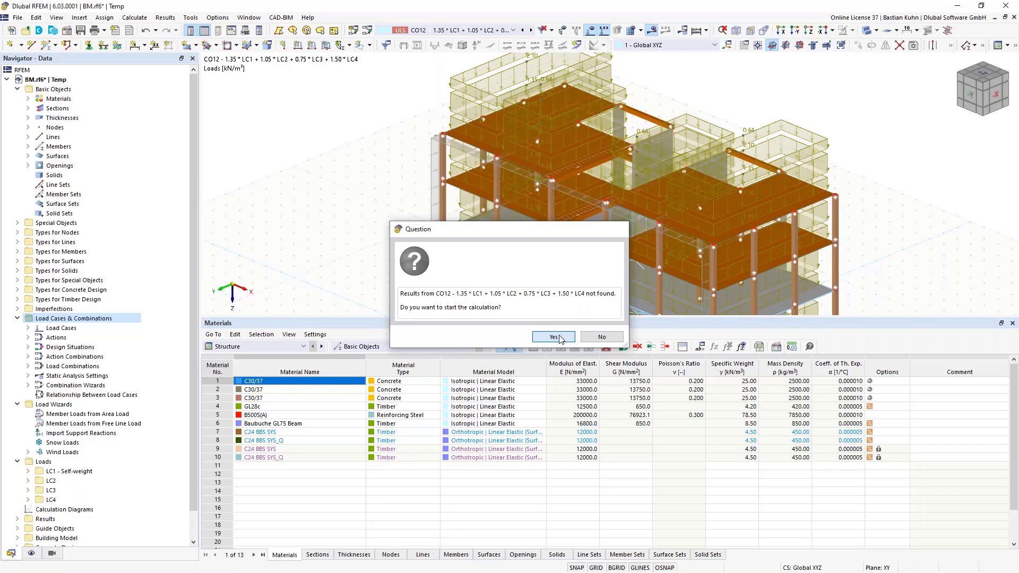
click(554, 337)
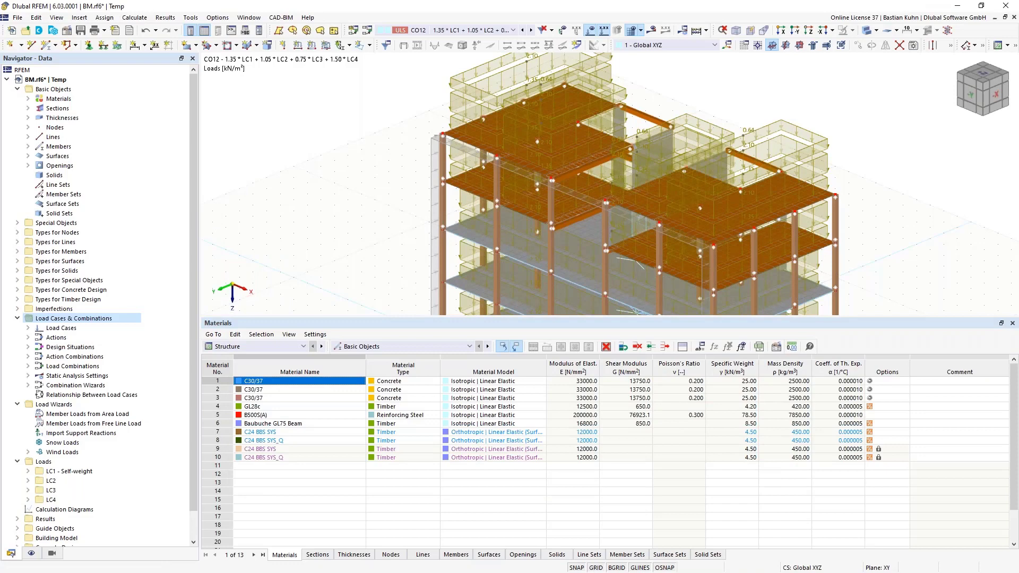
click(864, 31)
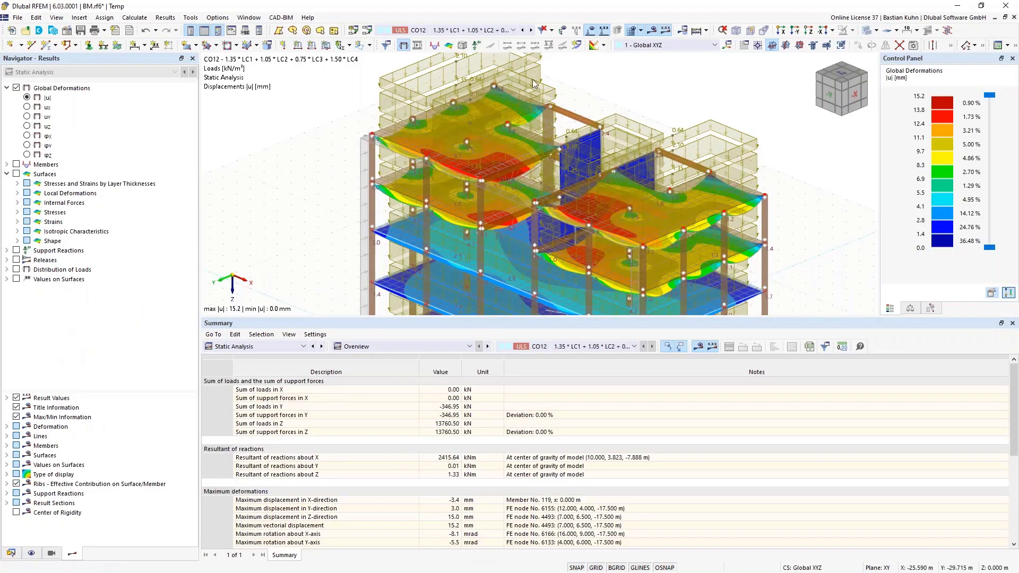
Hide the loads and examine the building's global deformations |u| under CO12.
click(590, 30)
scroll(627, 123, down, 4)
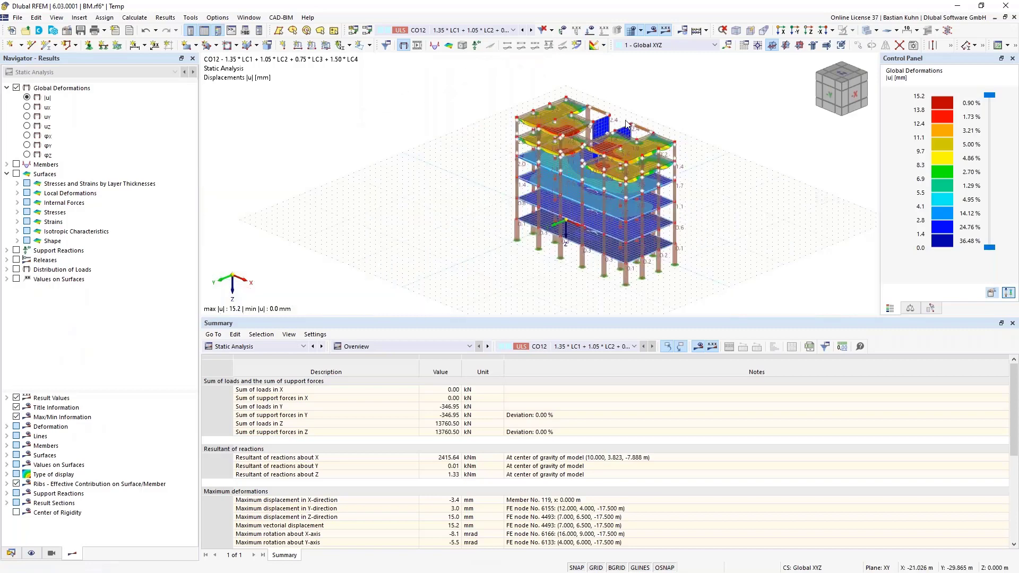
ctrl+middle_drag(682, 129, 750, 131)
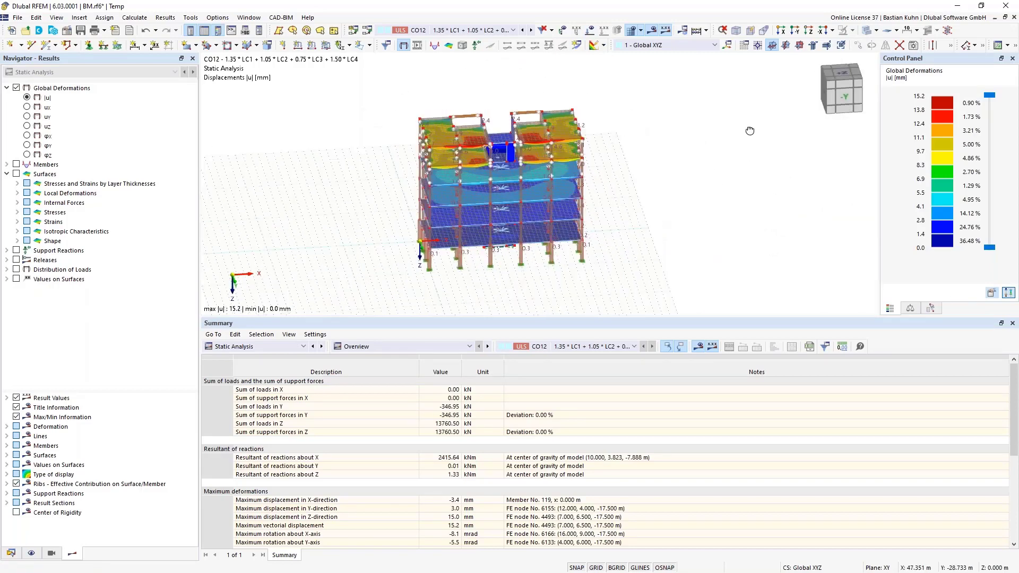
scroll(750, 130, up, 2)
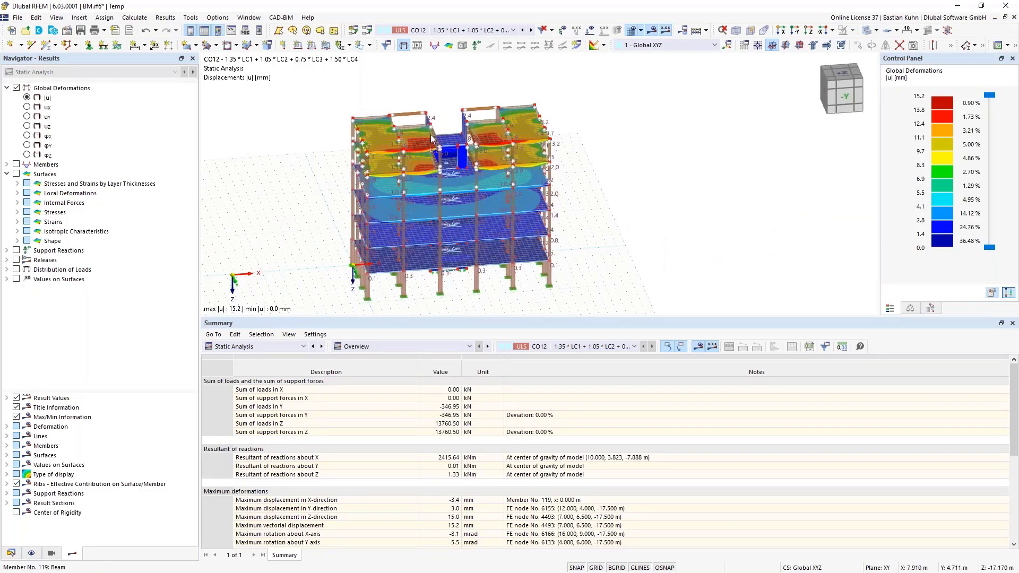
Display the surfaces' basic internal force mx and examine the moment distribution around the slabs' wall supports.
click(15, 174)
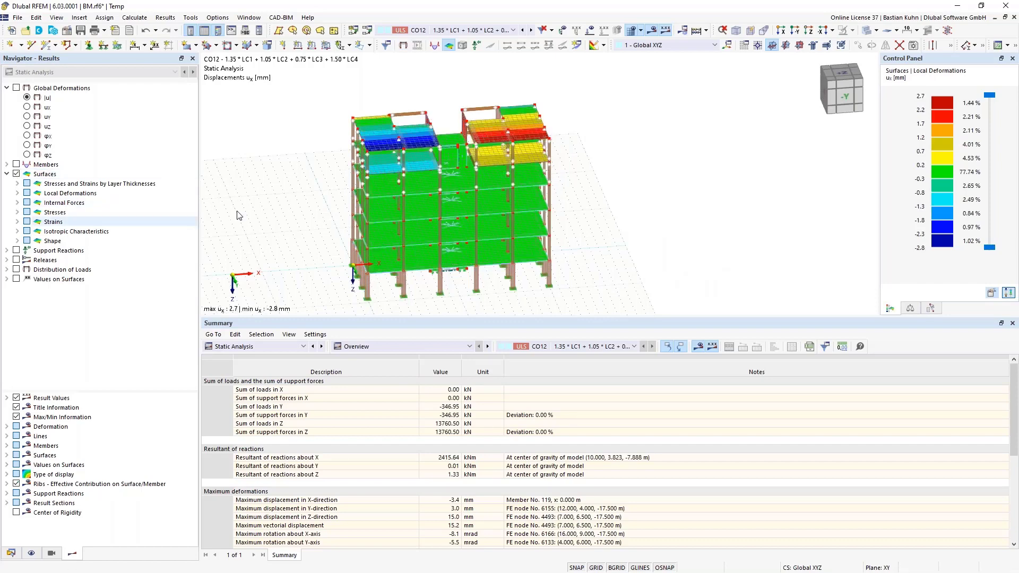
click(17, 202)
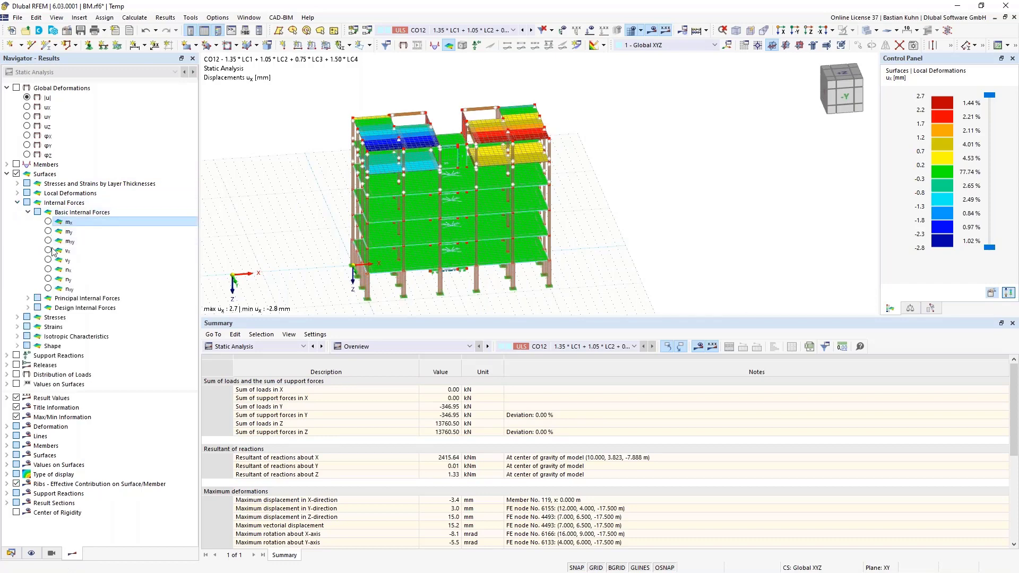
click(48, 222)
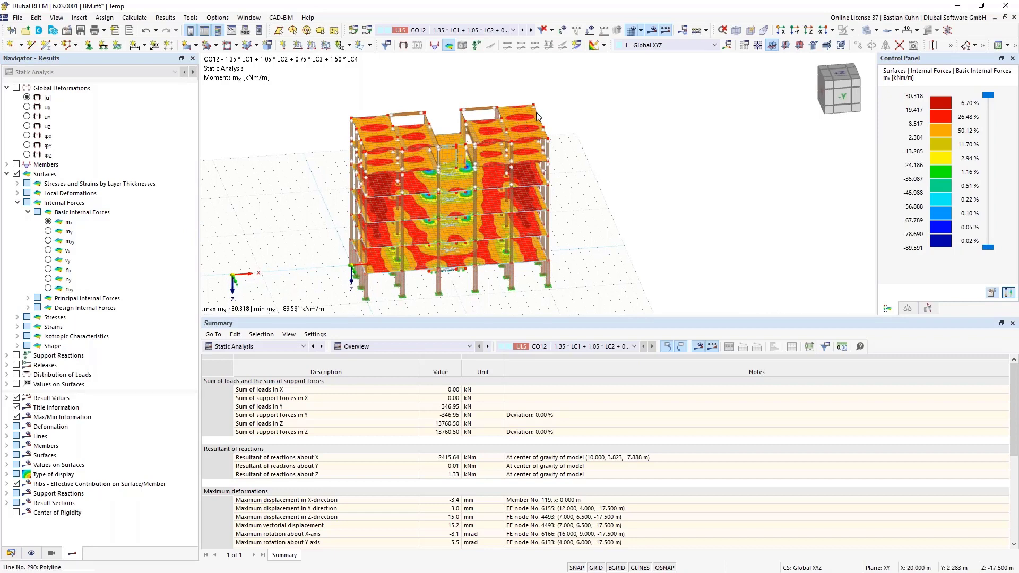
middle_drag(554, 113, 537, 162)
scroll(537, 162, up, 2)
scroll(537, 162, up, 2)
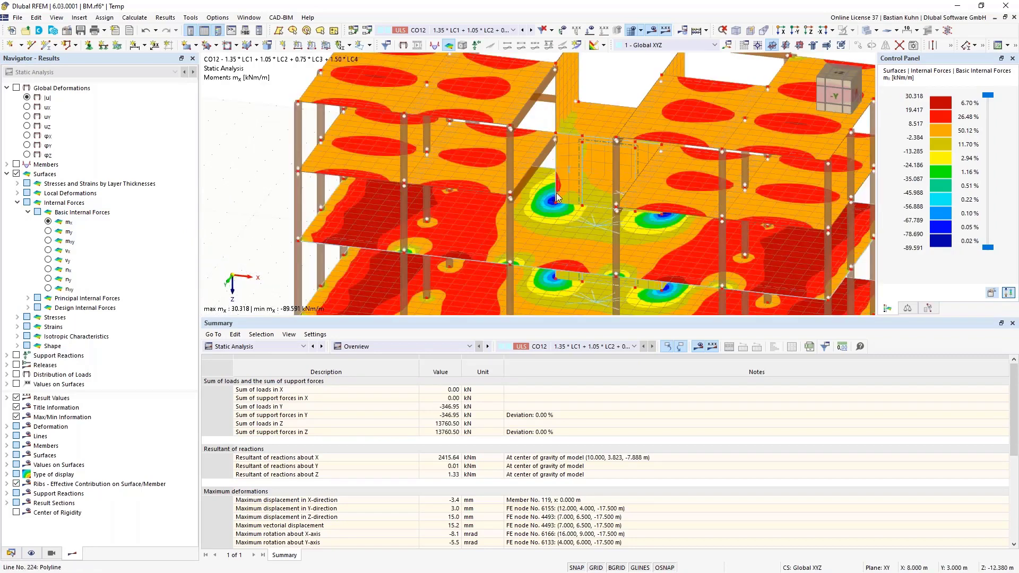
scroll(560, 191, down, 2)
mouse_move(556, 200)
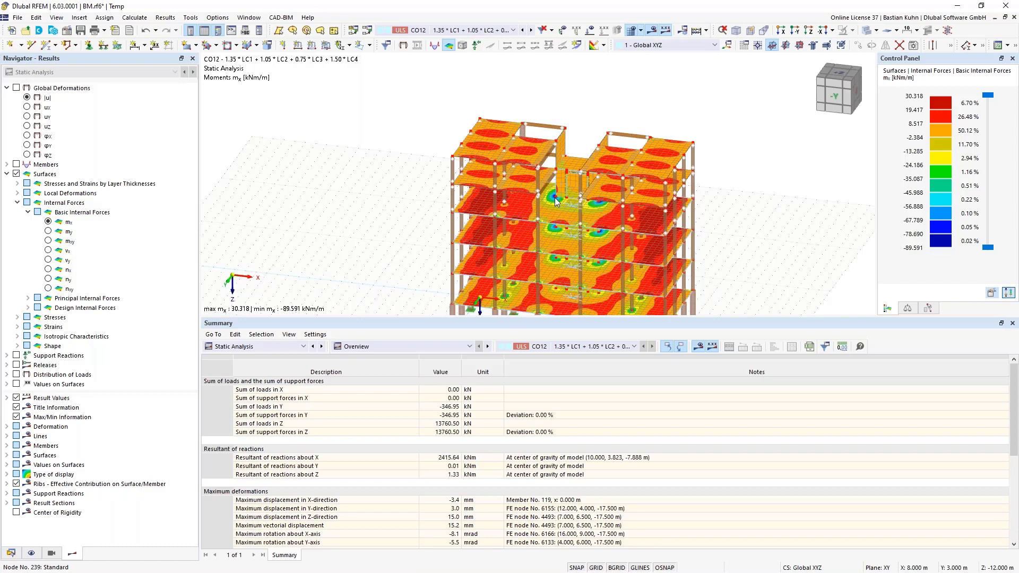
Create a new building story with the model preview shown, and pick the lowest slab's level, -3.000 m, as its top elevation.
click(11, 553)
scroll(51, 455, down, 1)
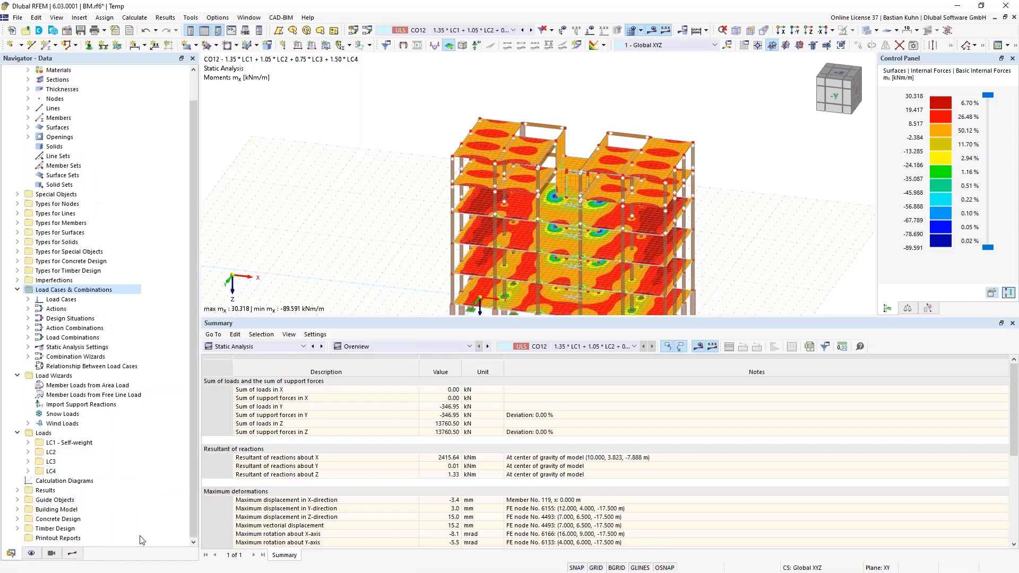
click(17, 510)
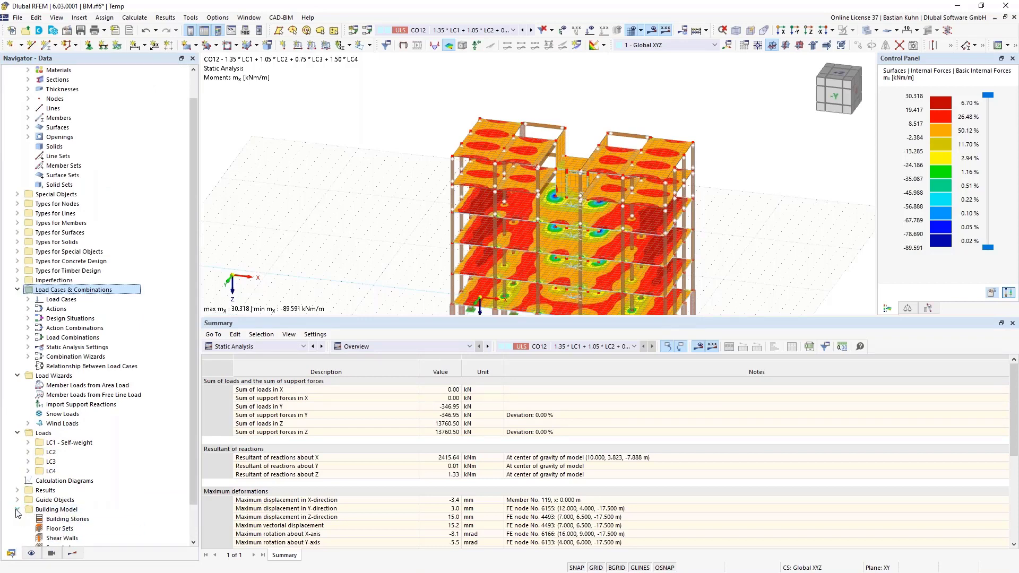
right_click(55, 483)
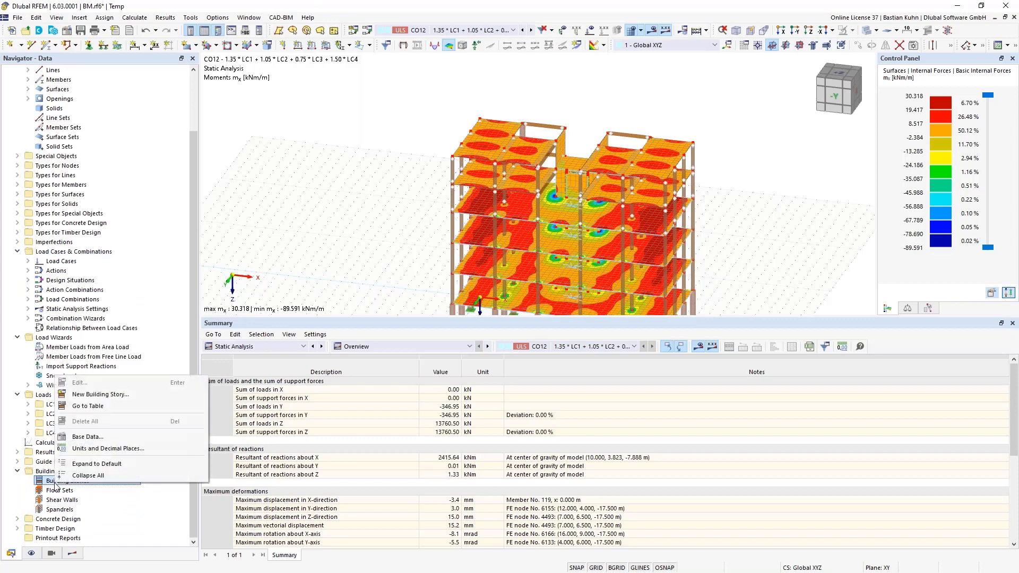
click(113, 398)
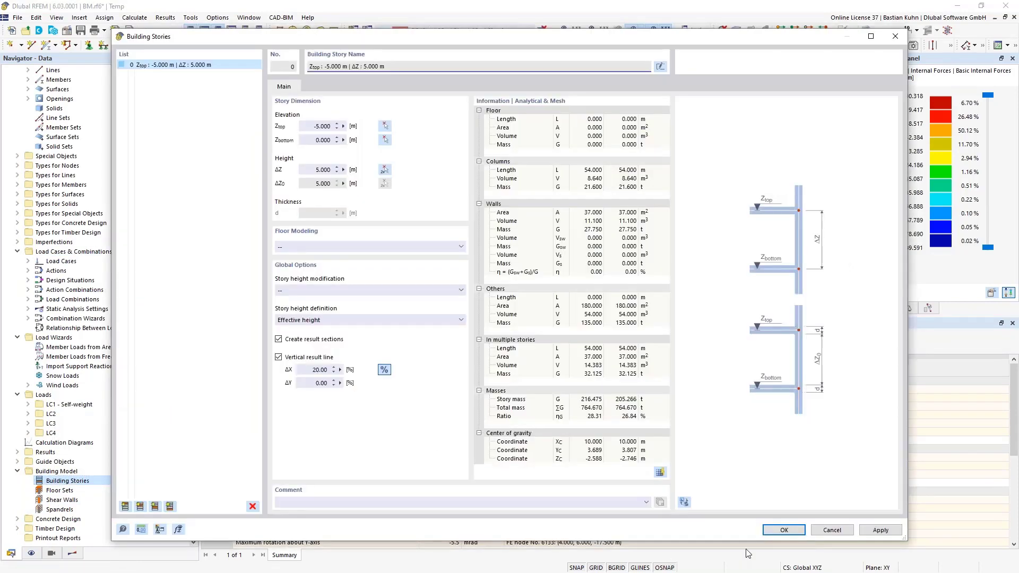
click(684, 502)
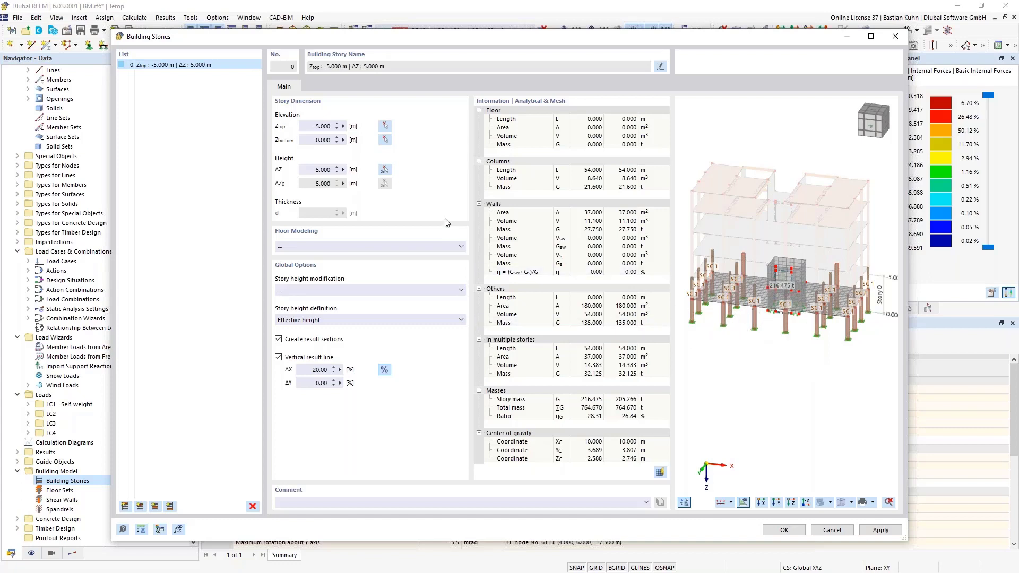
click(385, 128)
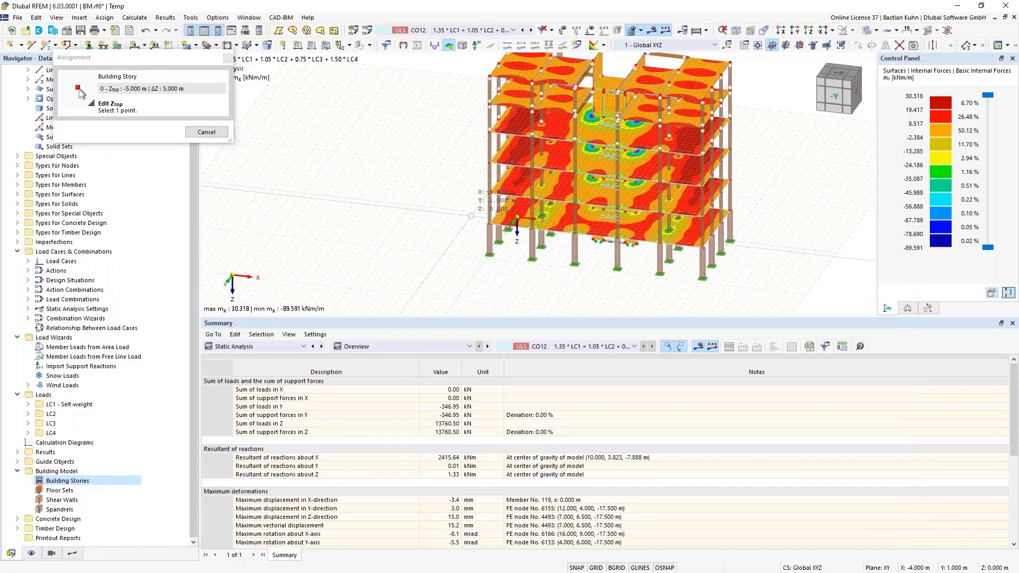
click(493, 222)
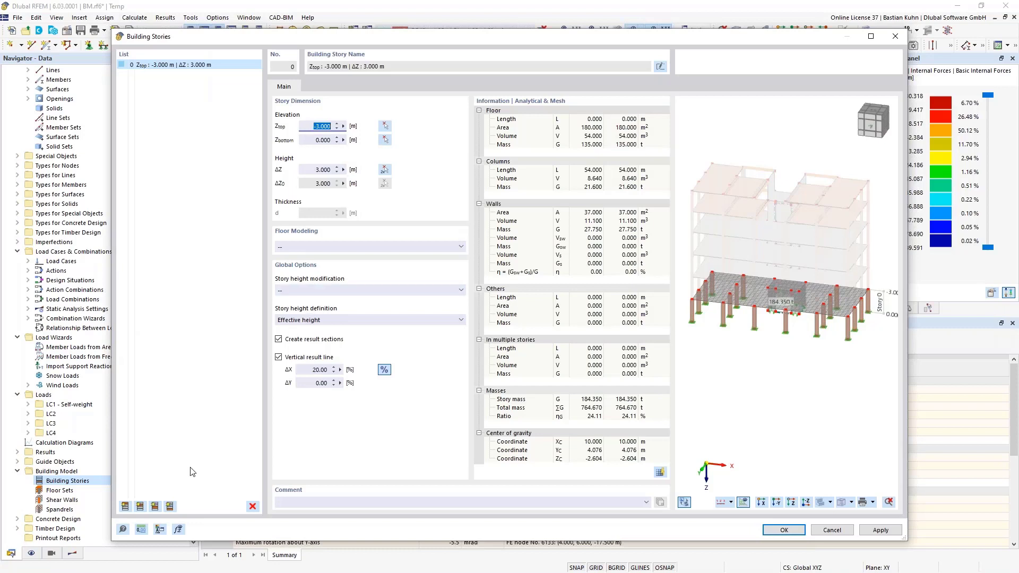
Add four more building stories above story 0, each 3.000 m high.
click(141, 507)
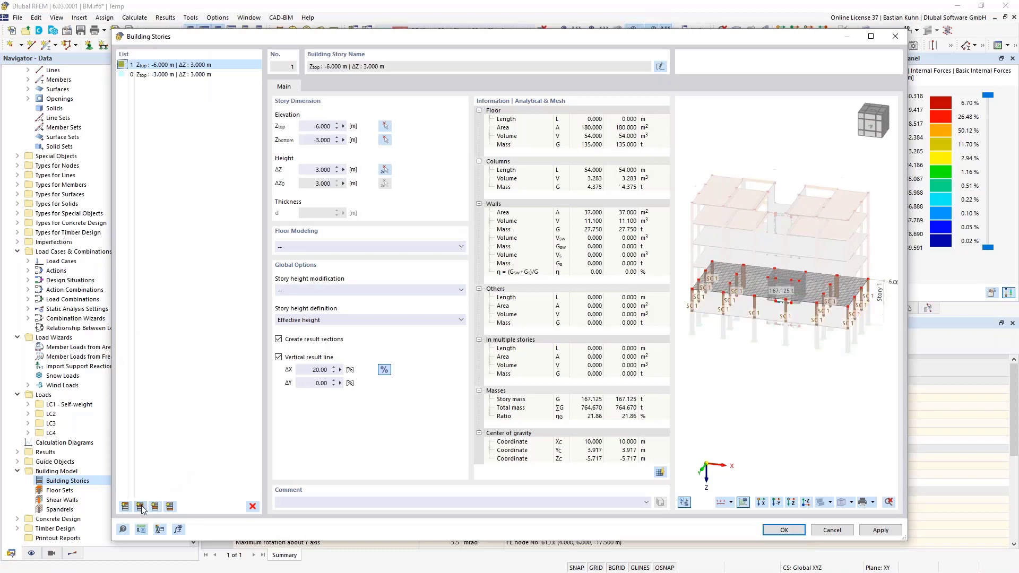
click(141, 507)
click(140, 507)
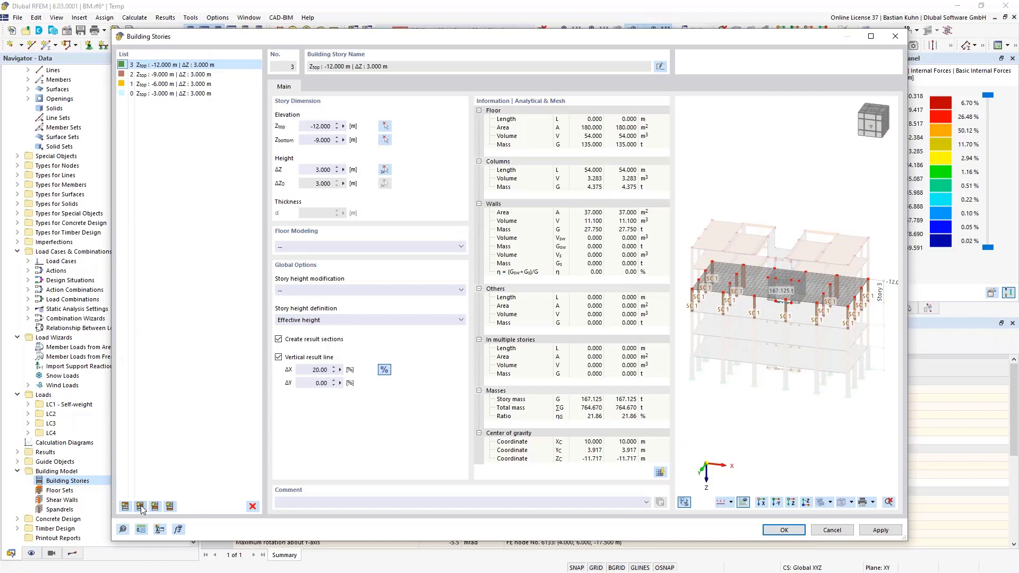
click(141, 507)
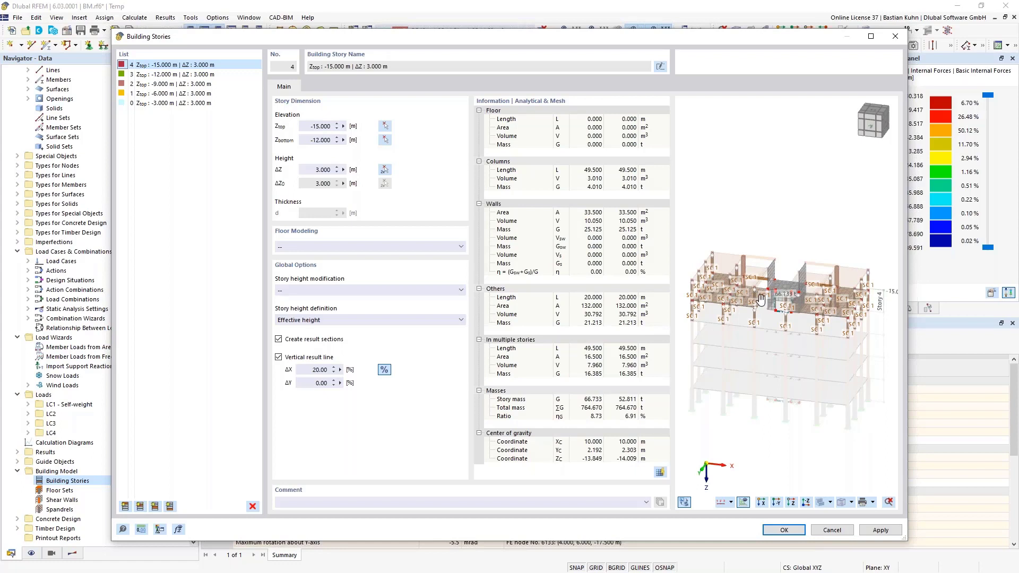
Set story 4's top elevation to -14.750 m by picking a point in the model, and add story 5 above with its top at -17.500 m.
ctrl+middle_drag(760, 299, 701, 305)
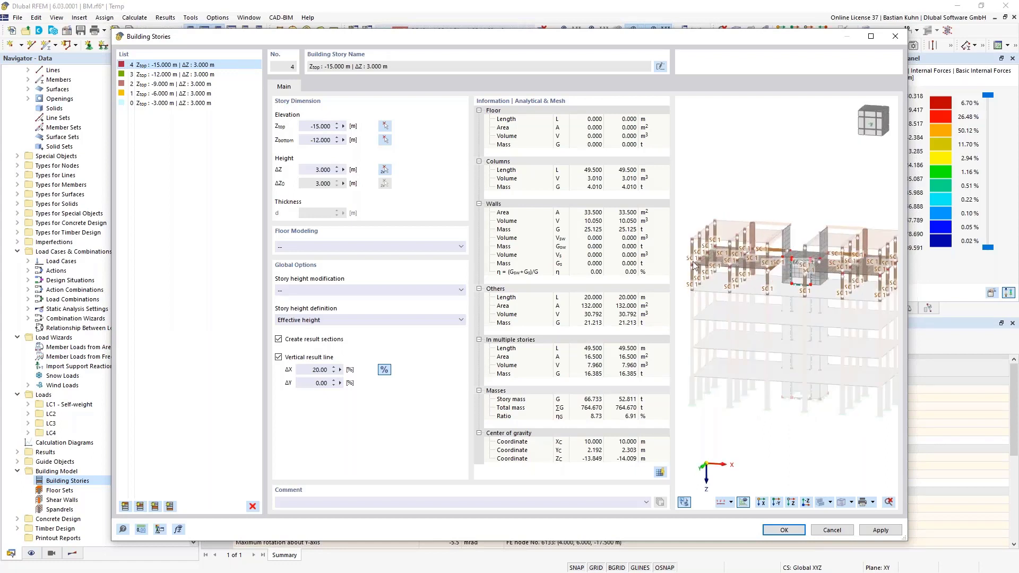
click(385, 127)
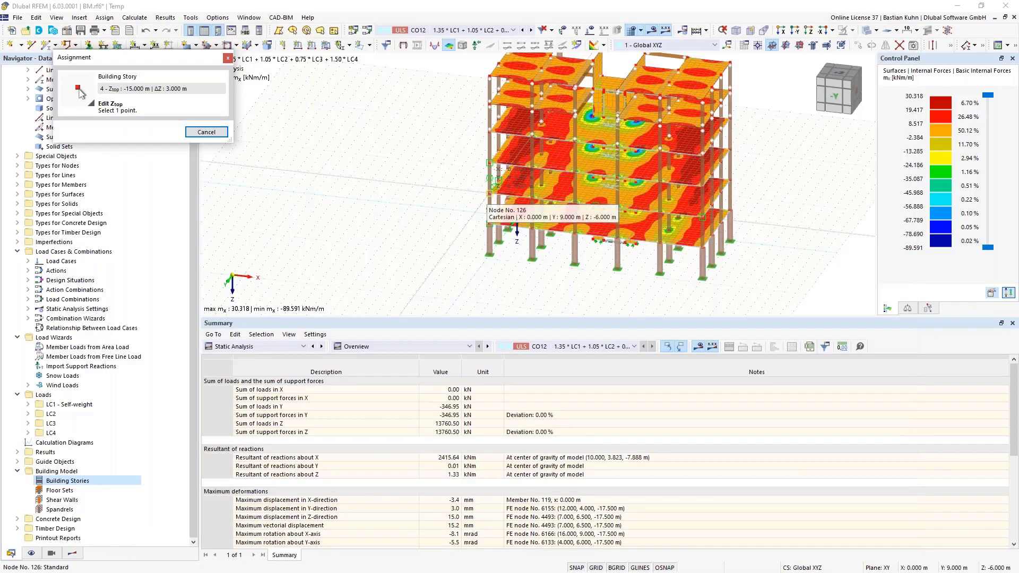
click(490, 104)
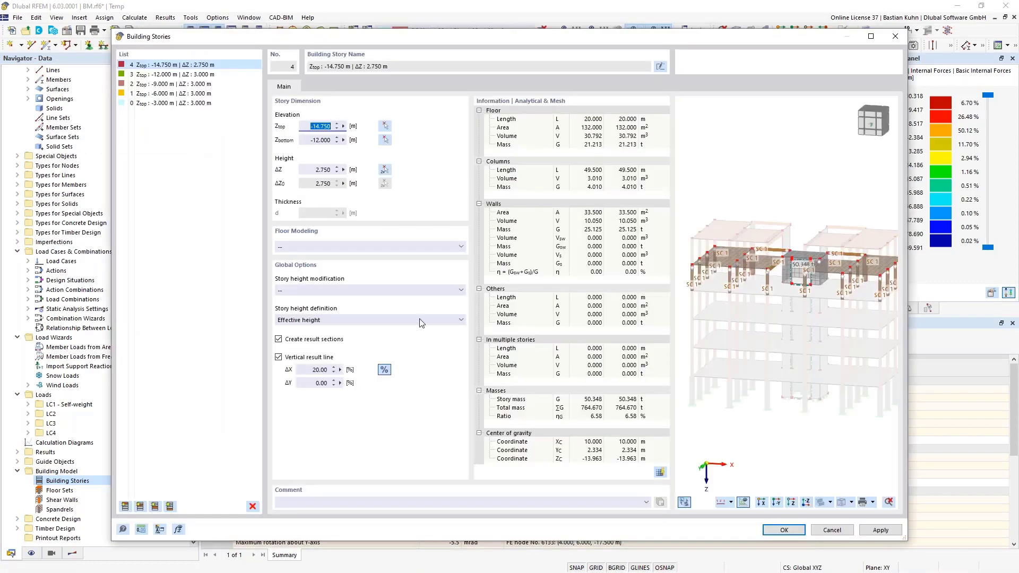
click(140, 506)
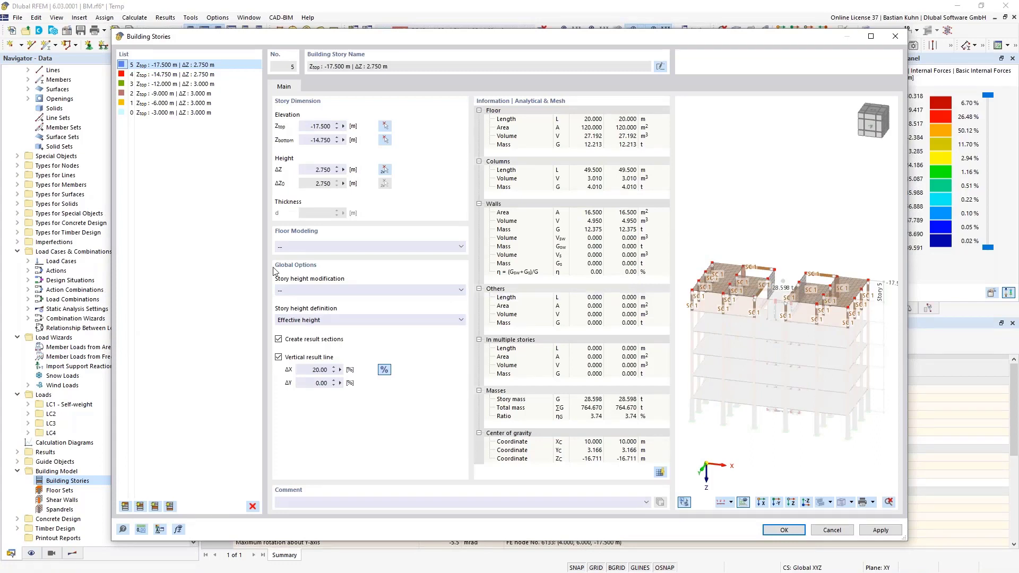
Set the floor modeling of stories 0 to 3 to Rigid Diaphragm, accept the building stories, and inspect the diaphragm slabs.
click(148, 85)
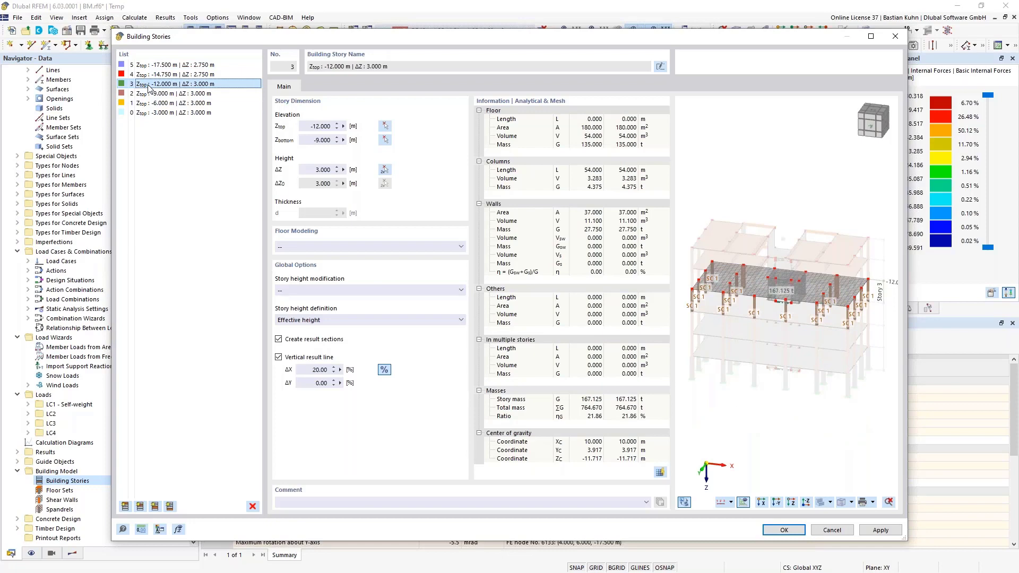
shift+click(146, 113)
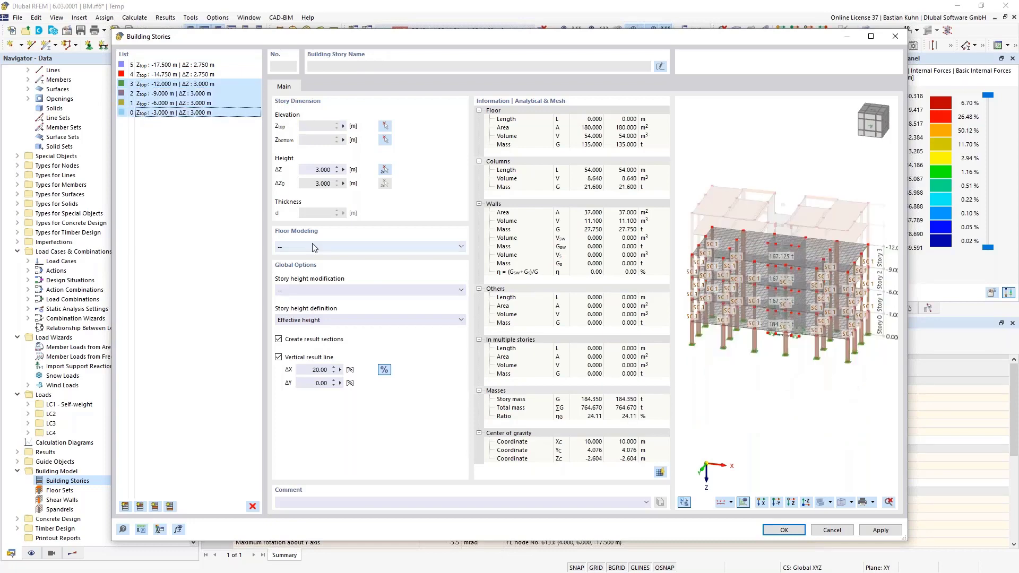
click(314, 247)
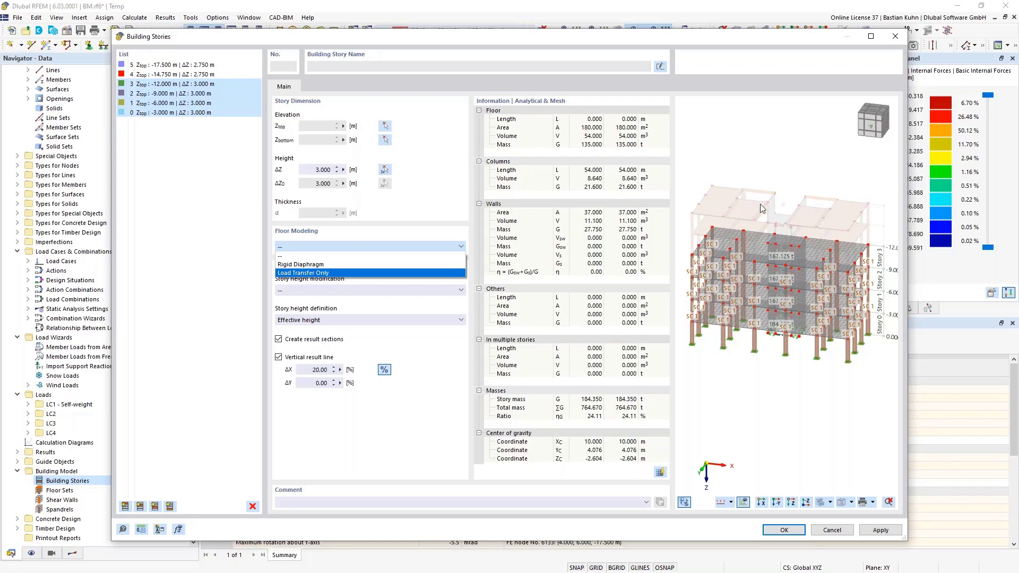
click(342, 264)
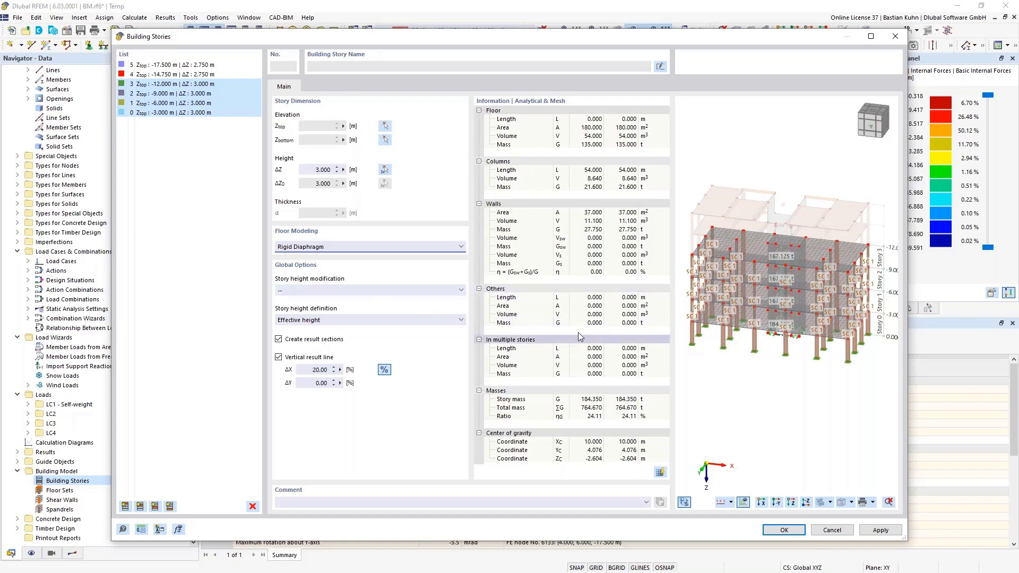
click(777, 532)
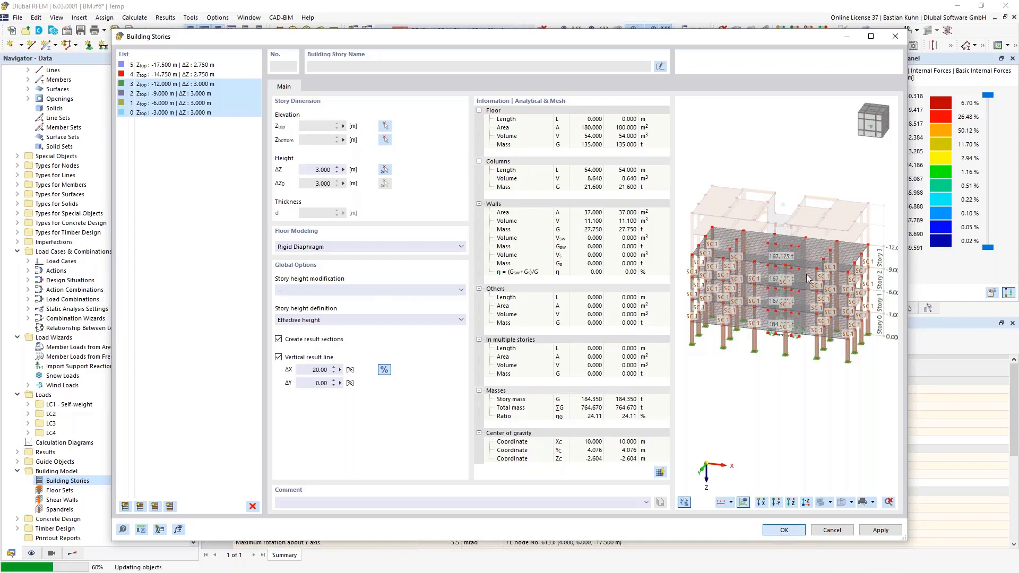
click(553, 335)
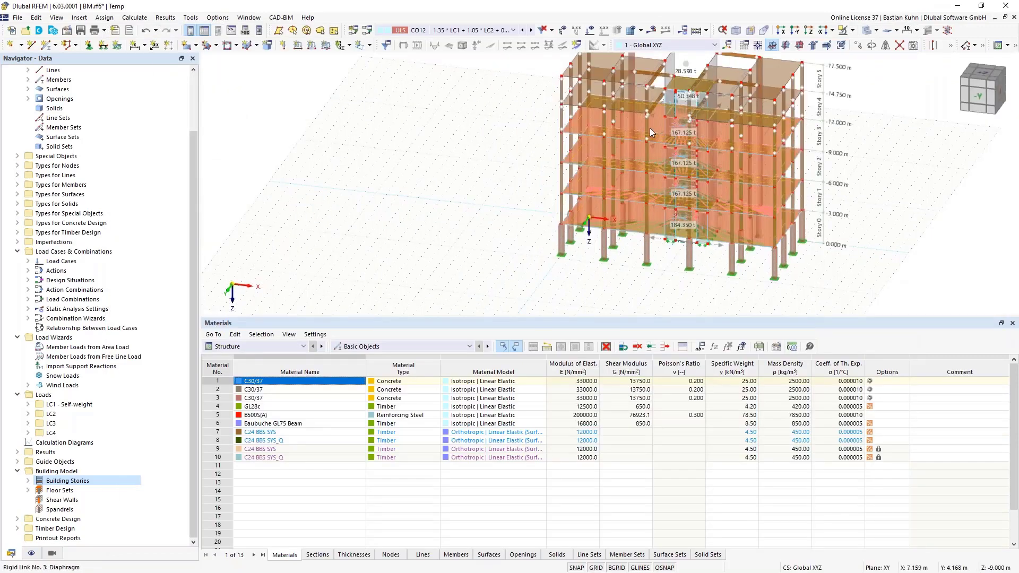
scroll(651, 124, up, 5)
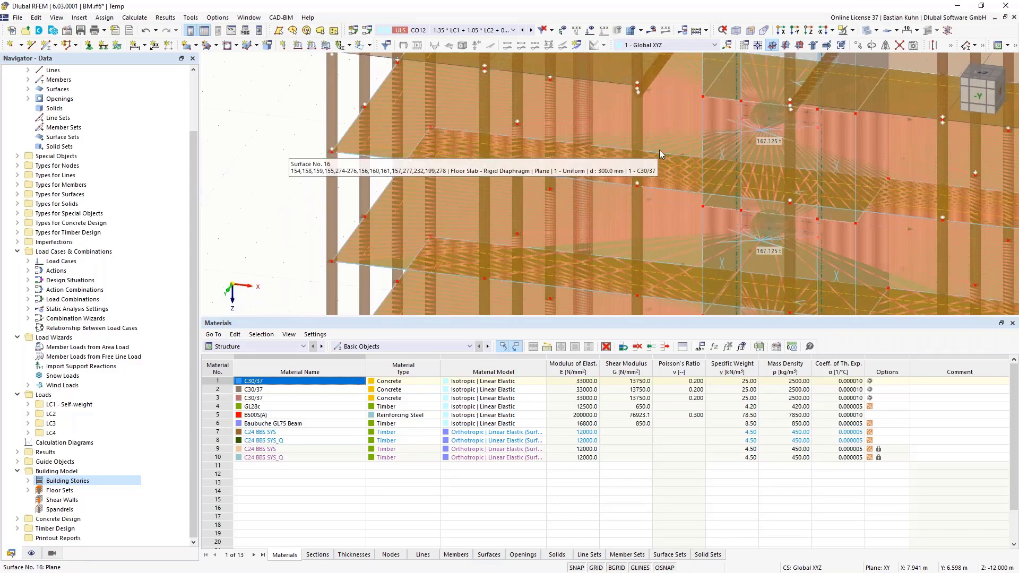
Examine the rigid diaphragm slabs, their mass centers and the slab edges at the columns across the stories.
scroll(659, 149, down, 5)
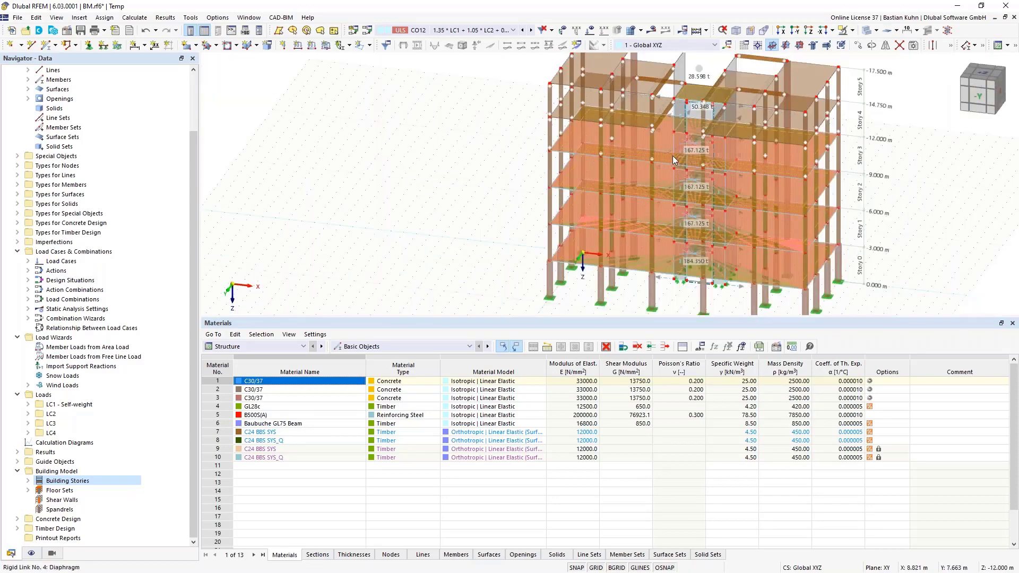
scroll(695, 147, up, 5)
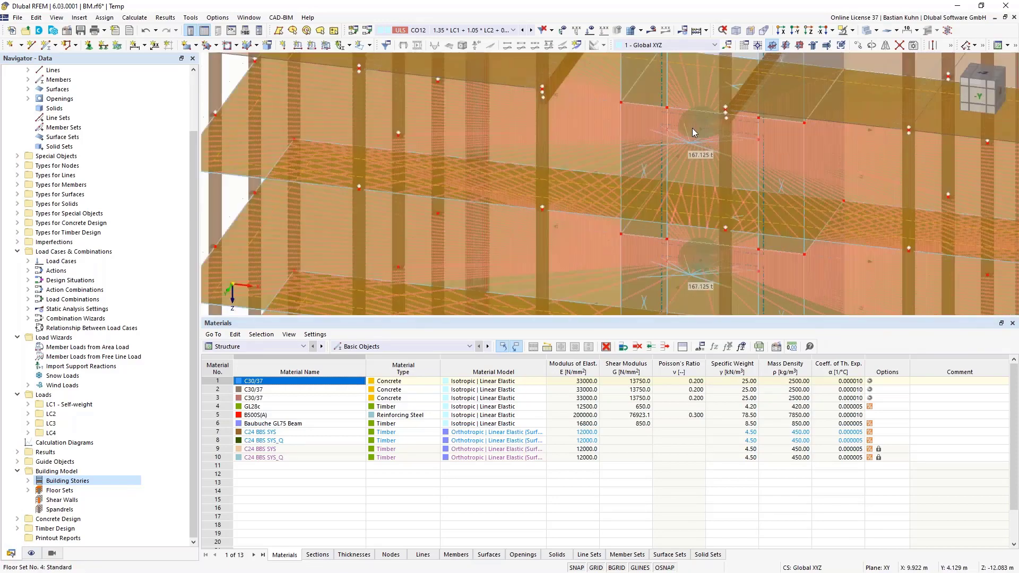
scroll(692, 128, down, 5)
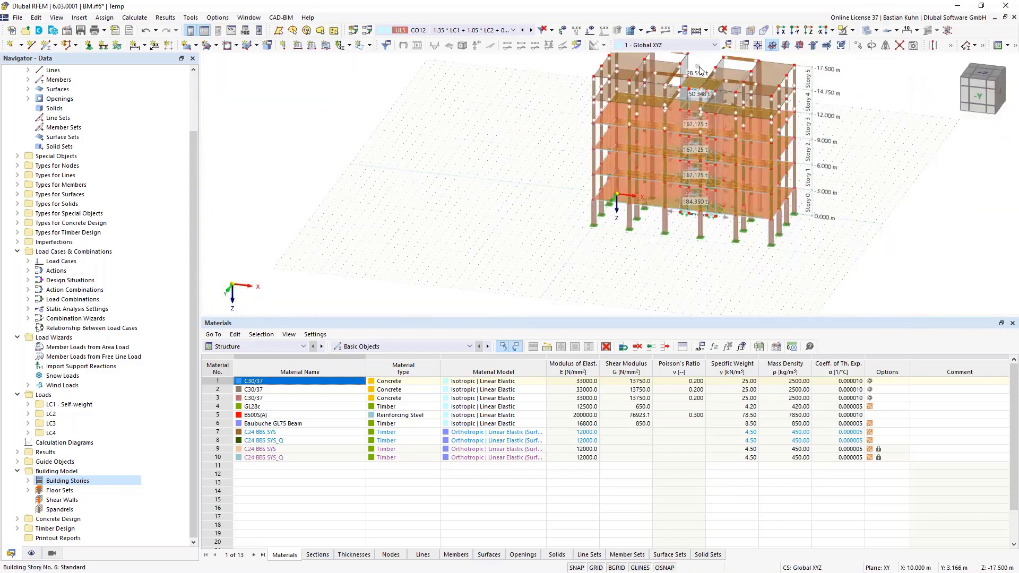
middle_drag(689, 73, 656, 126)
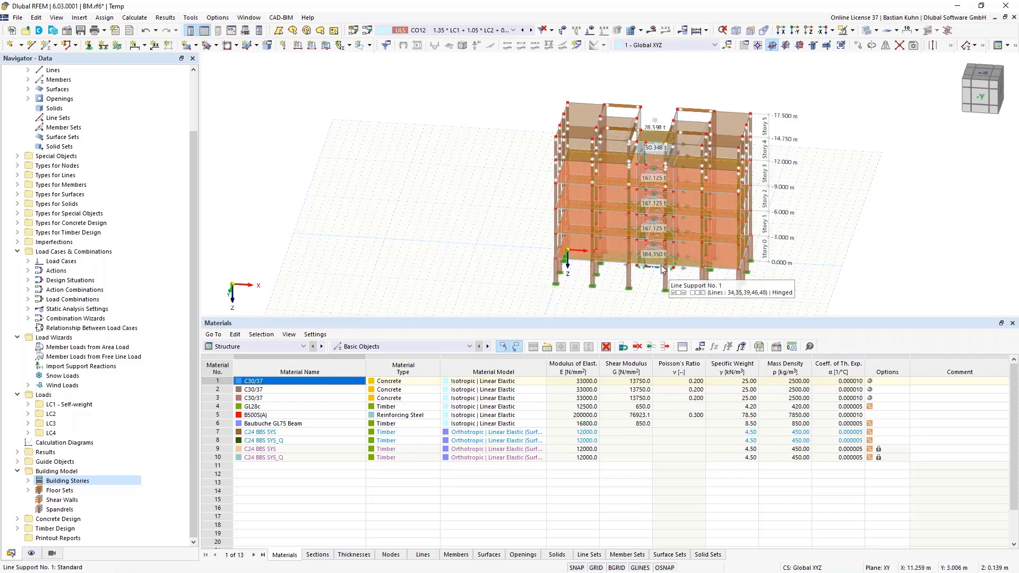
scroll(661, 269, up, 5)
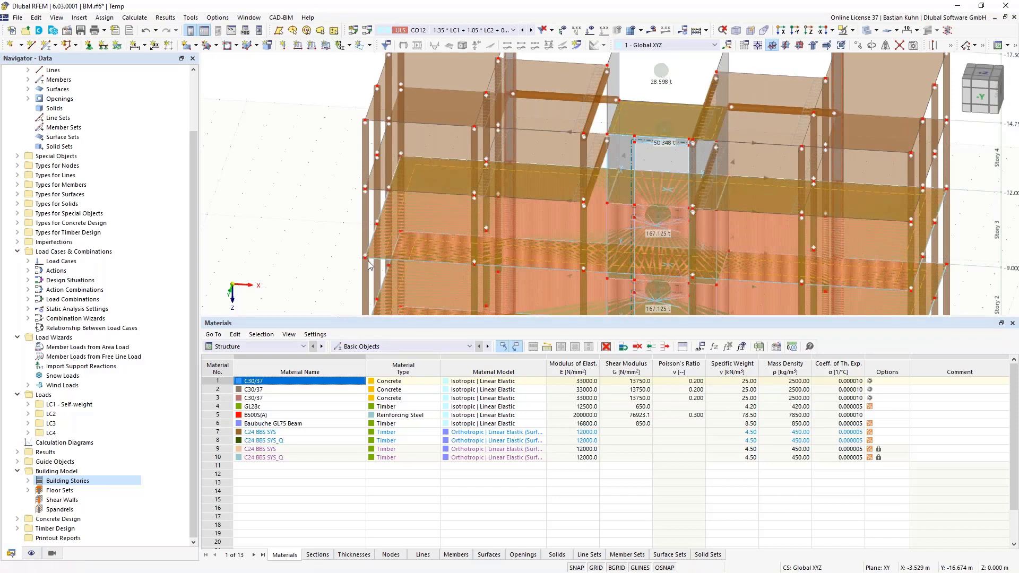
scroll(366, 258, up, 5)
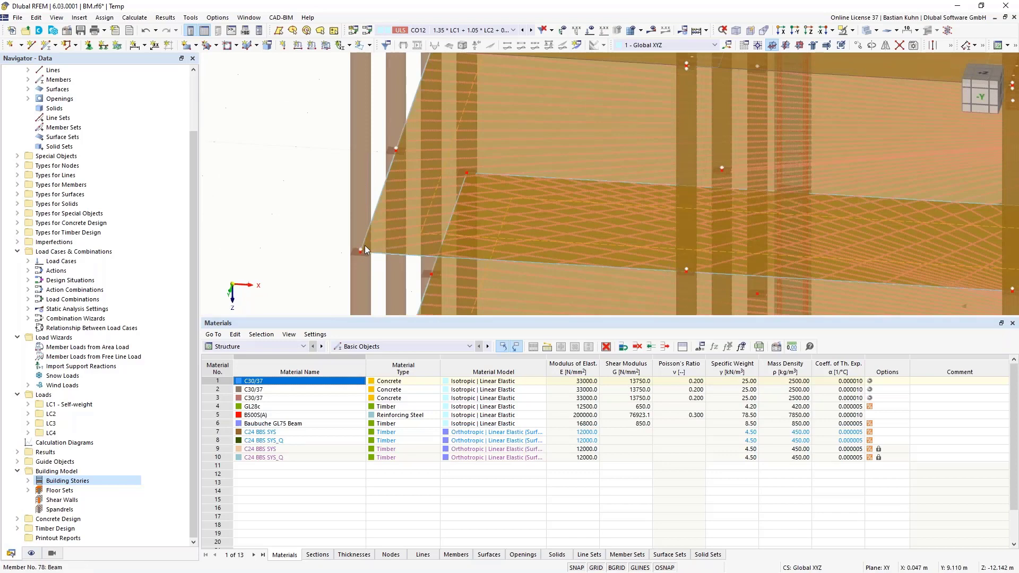
scroll(365, 245, down, 4)
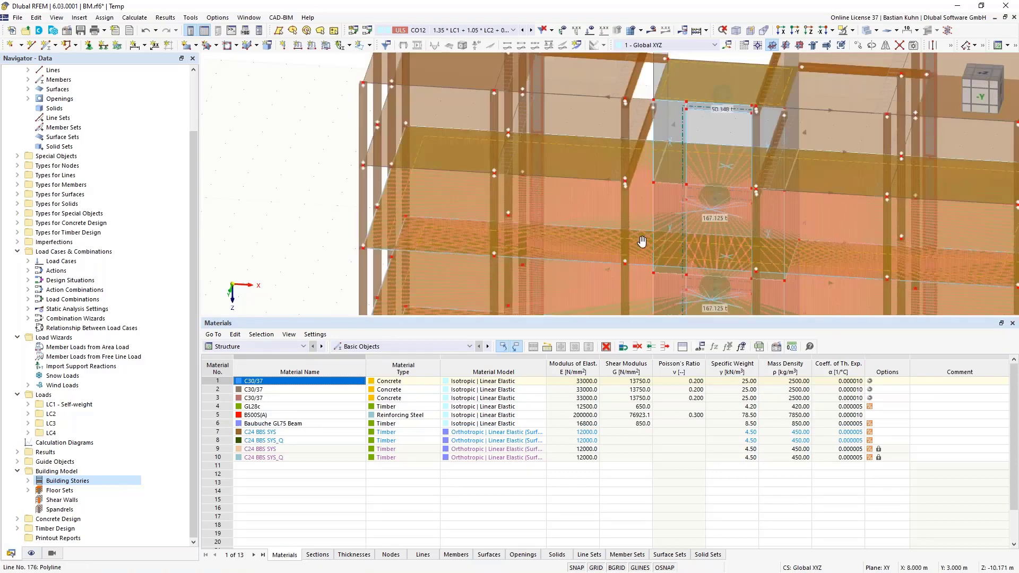
middle_drag(641, 242, 645, 192)
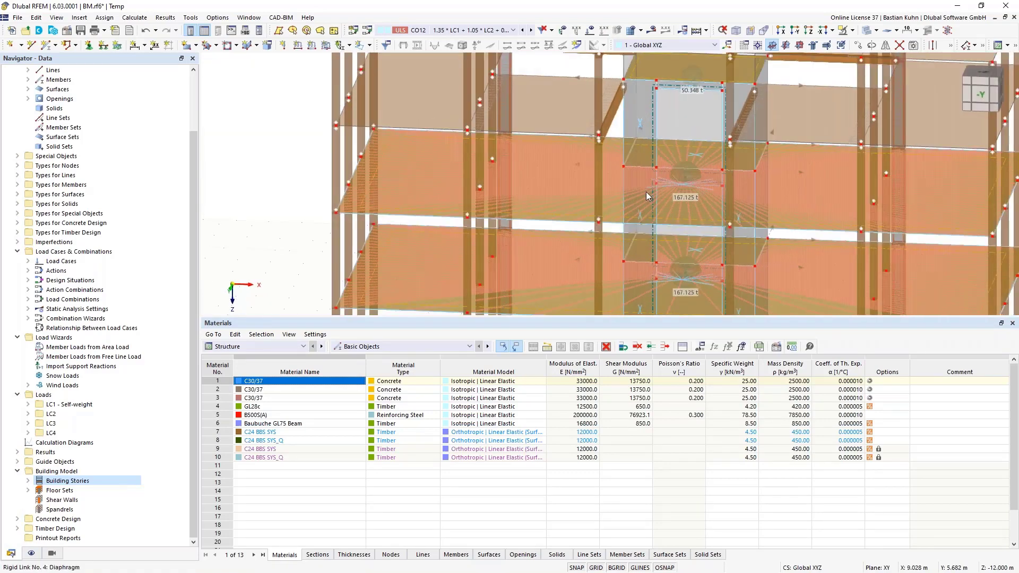
Select the objects around the -12.000 m slab in the front view and show only the selected objects.
click(796, 30)
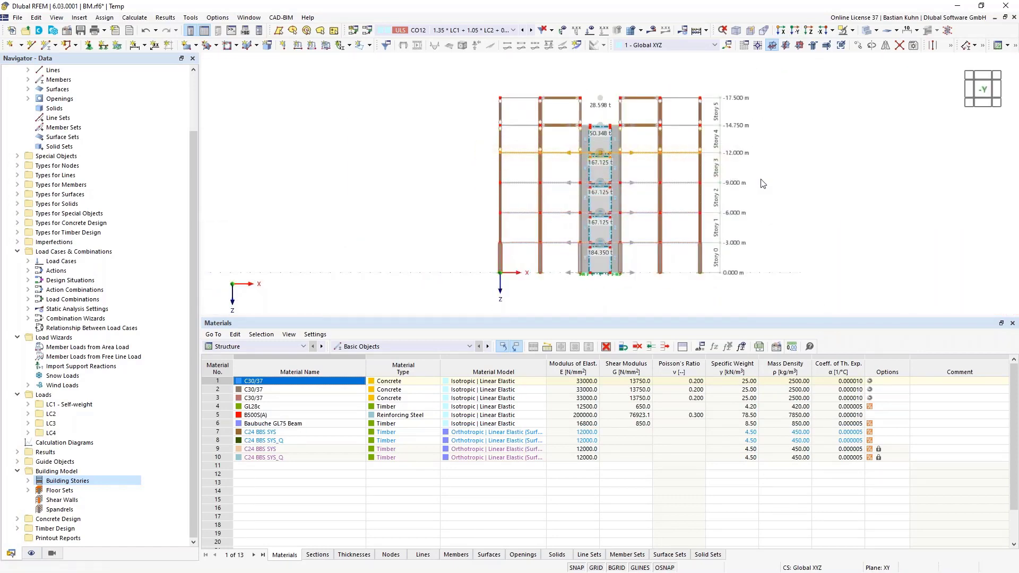
click(568, 158)
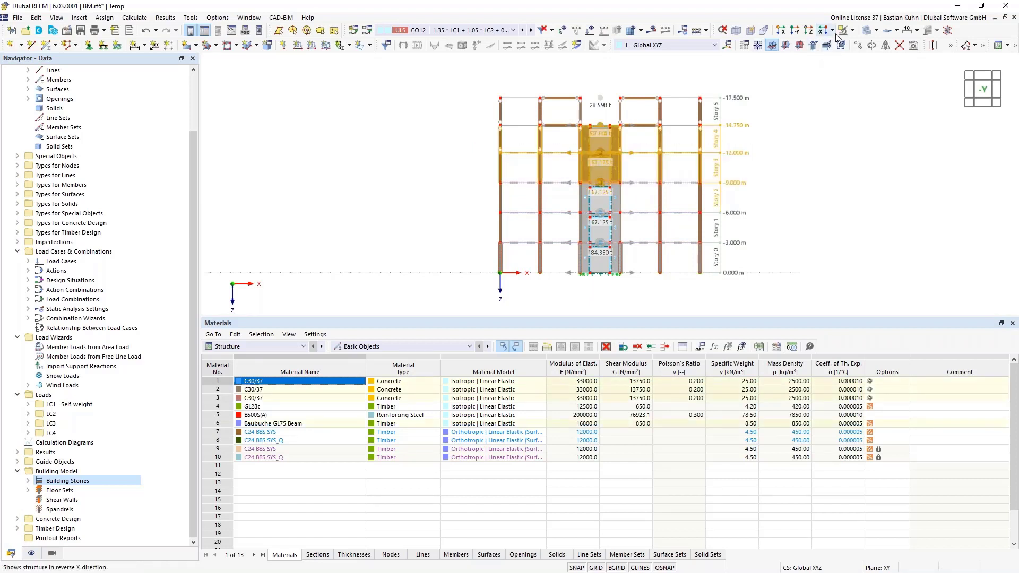
click(853, 30)
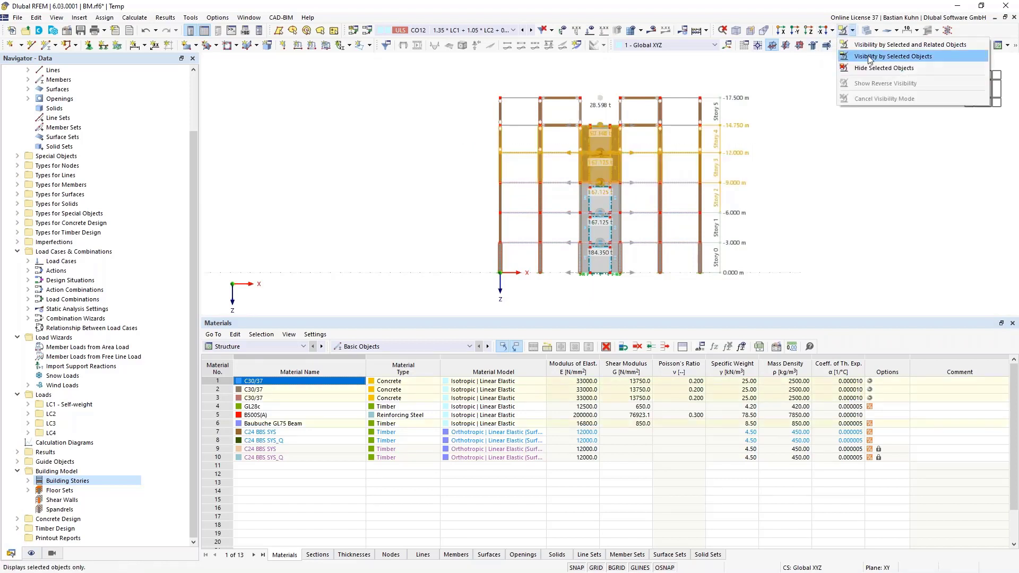
click(860, 59)
ctrl+middle_drag(782, 219, 552, 136)
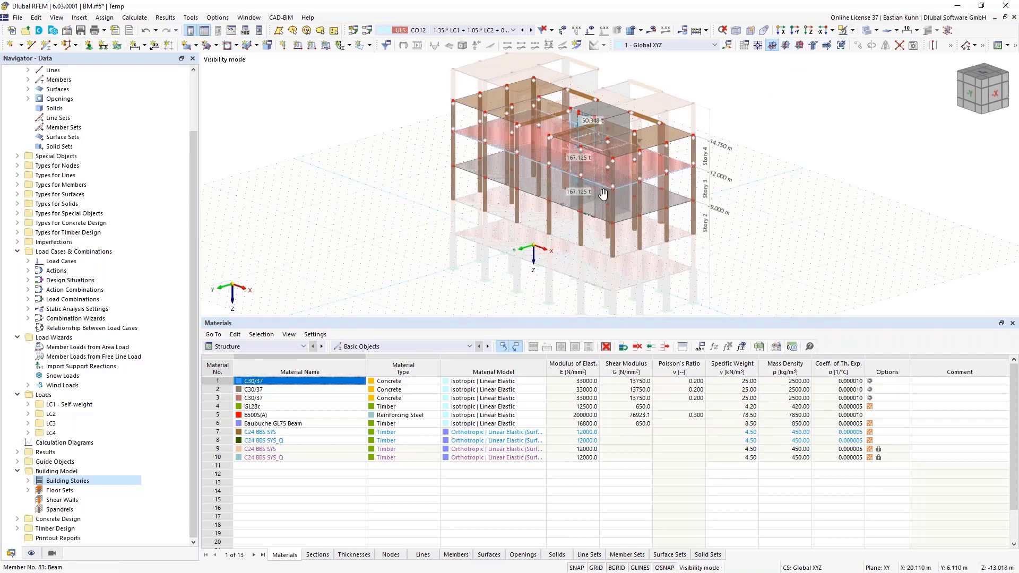
ctrl+middle_drag(770, 86, 657, 162)
scroll(657, 162, down, 2)
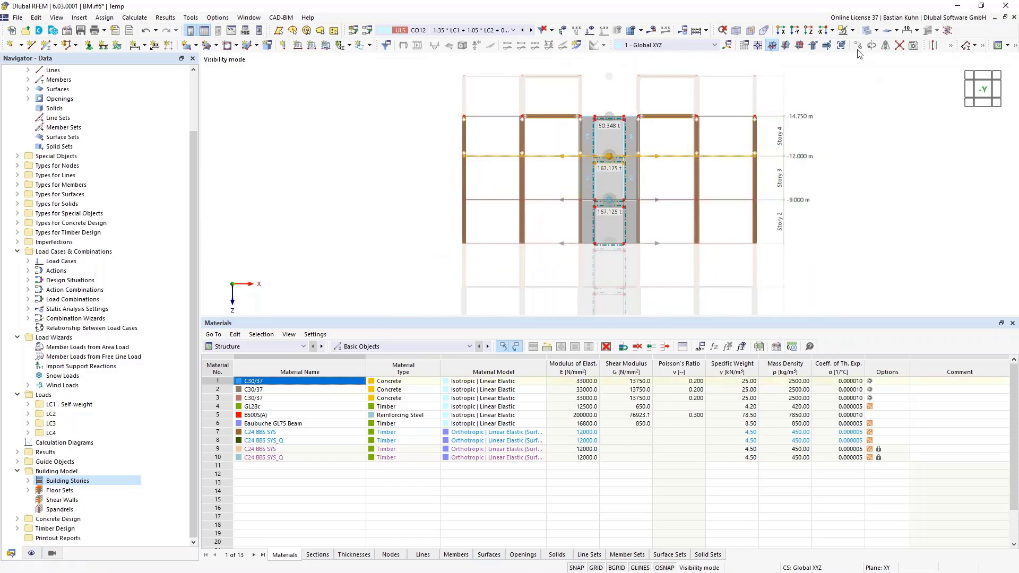
Narrow the visible objects to story 3 and examine its diaphragm links at the core walls and the edge columns.
click(844, 31)
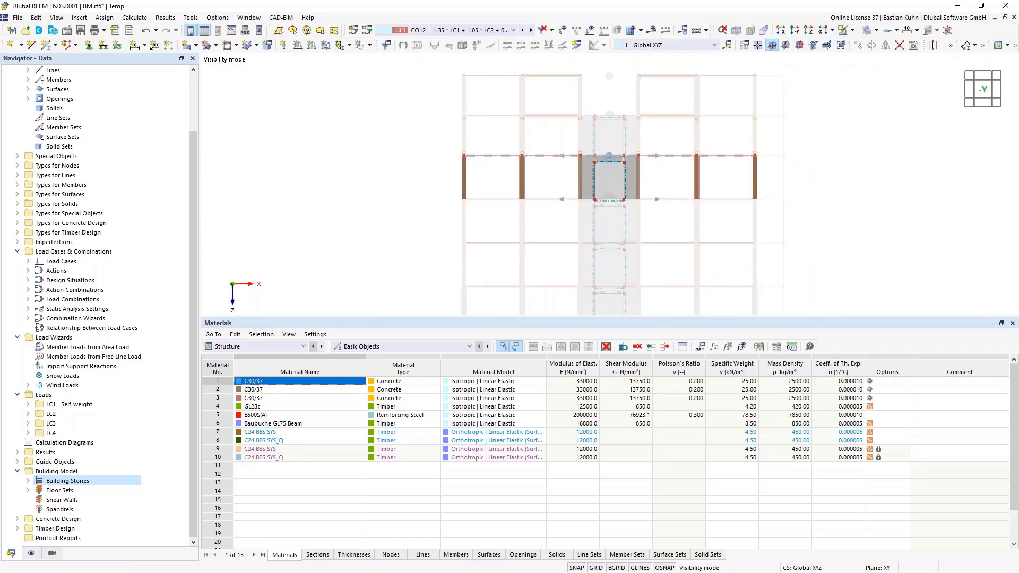
ctrl+middle_drag(766, 212, 676, 203)
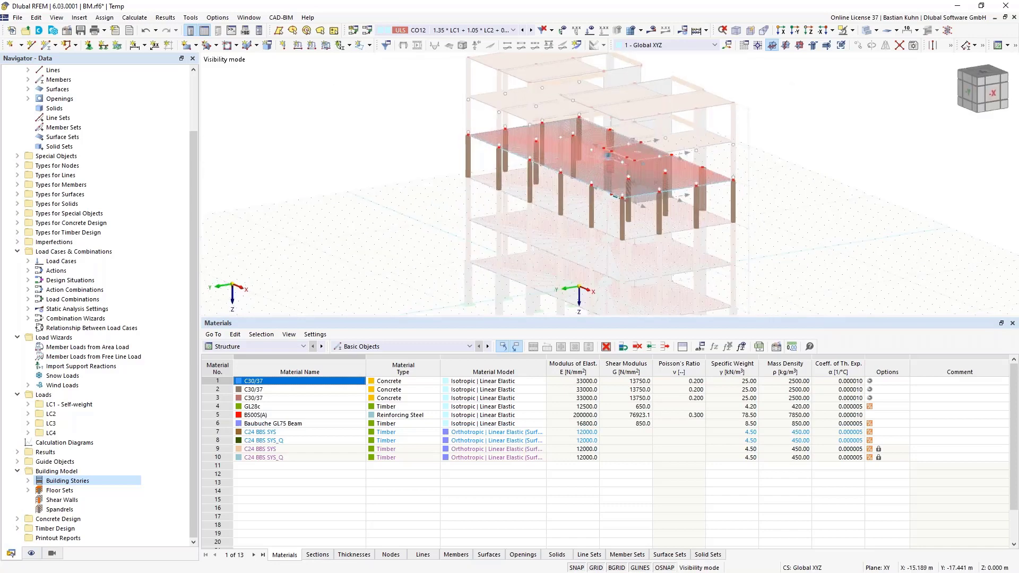
scroll(590, 170, up, 5)
scroll(616, 145, up, 3)
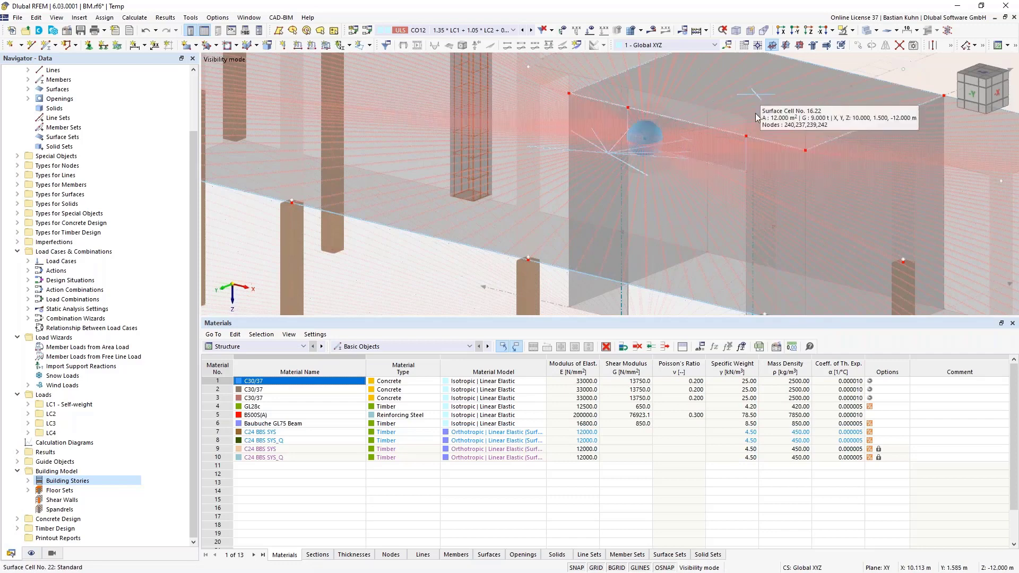
scroll(756, 117, down, 5)
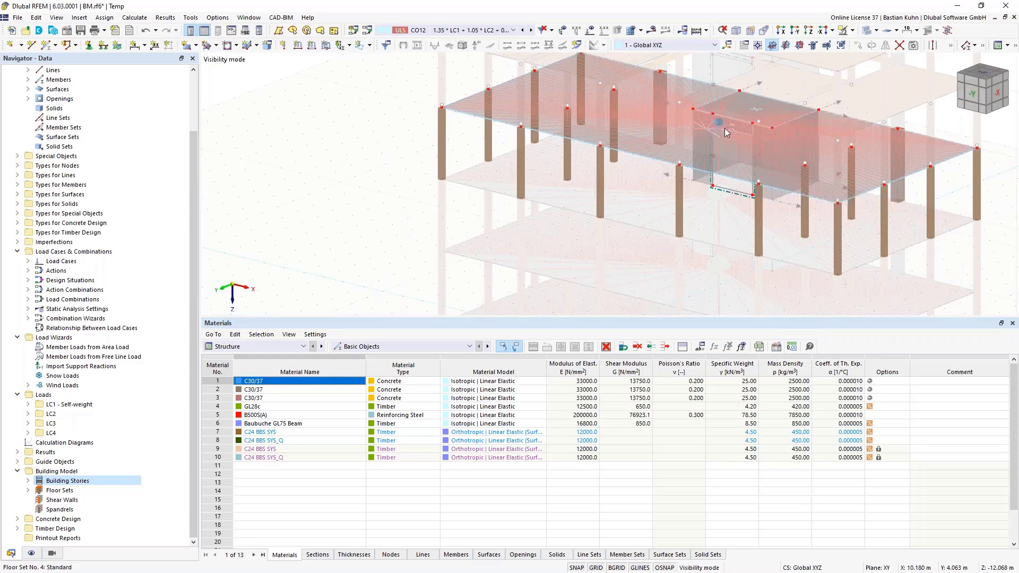
scroll(724, 130, up, 5)
scroll(725, 144, down, 6)
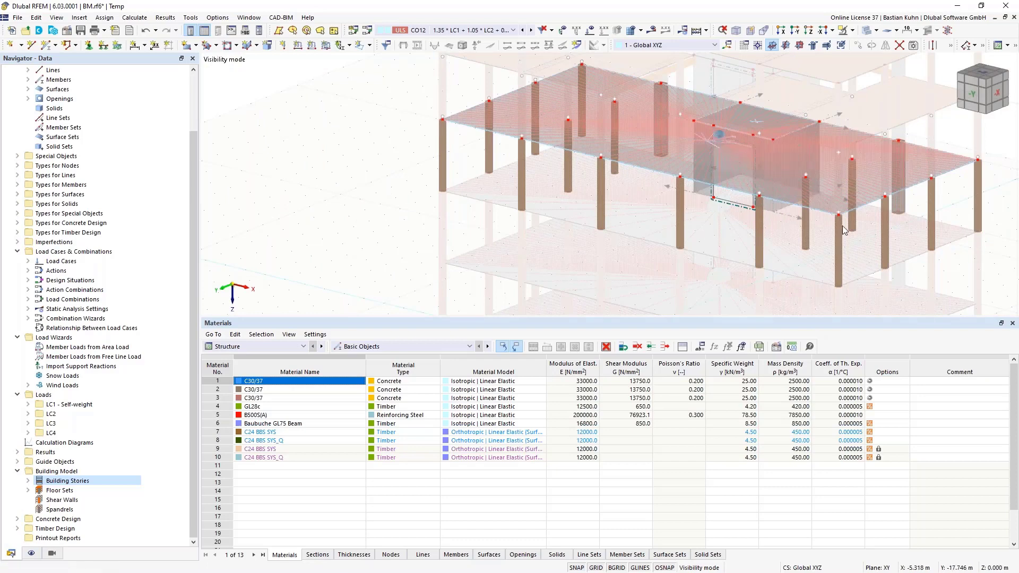
scroll(863, 196, up, 2)
scroll(864, 196, up, 2)
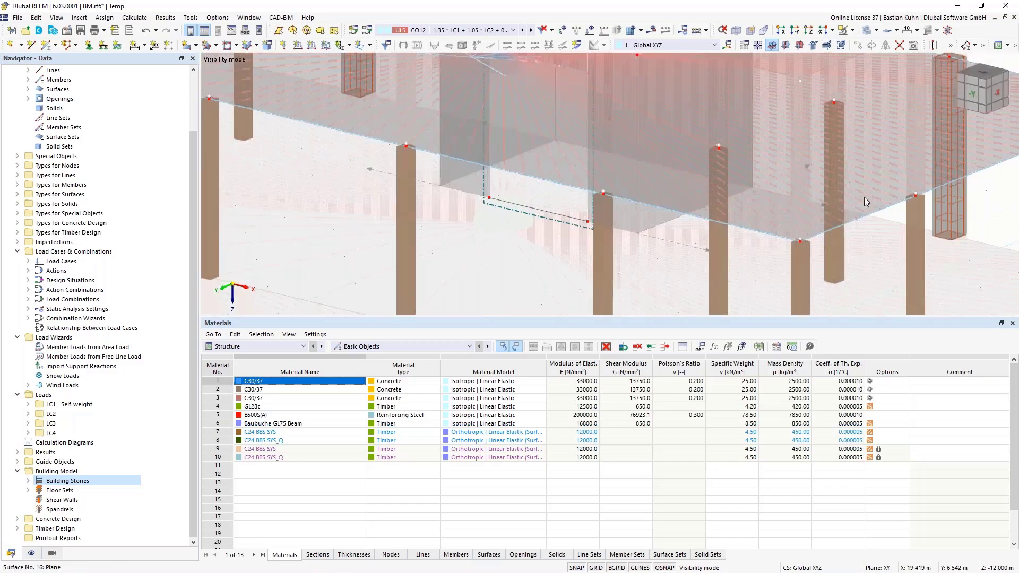
scroll(864, 196, up, 2)
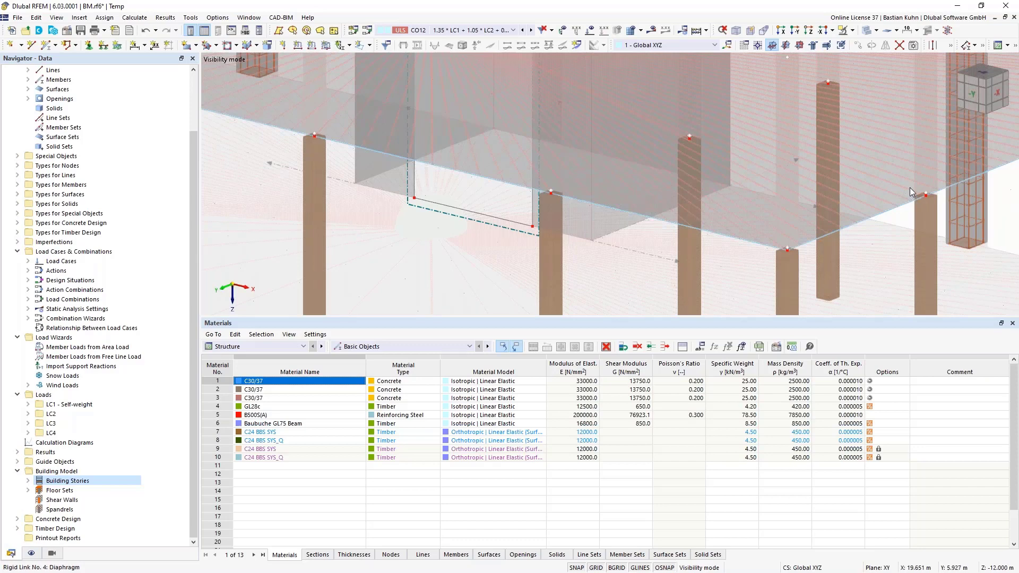
scroll(909, 187, down, 5)
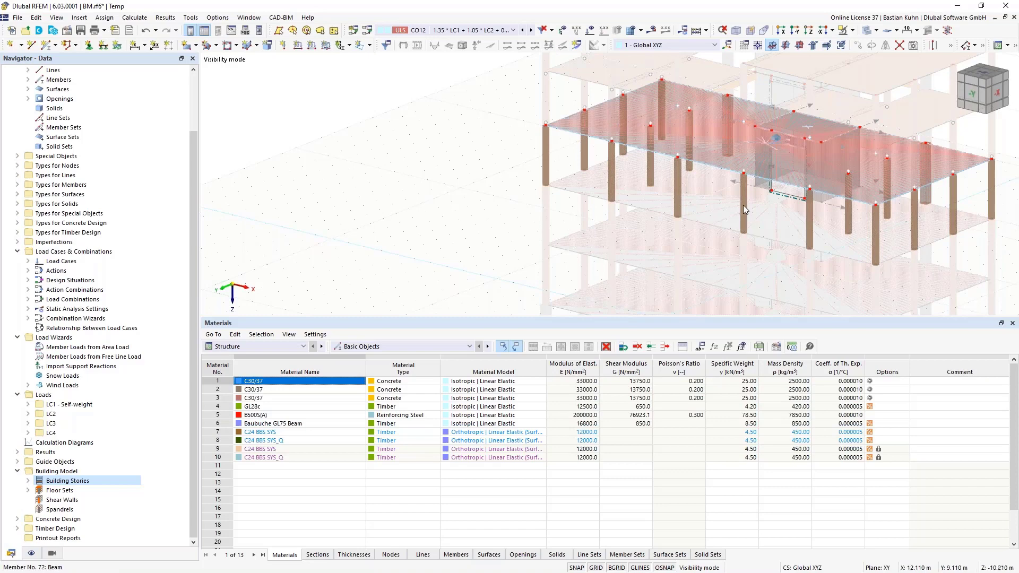
scroll(708, 193, down, 4)
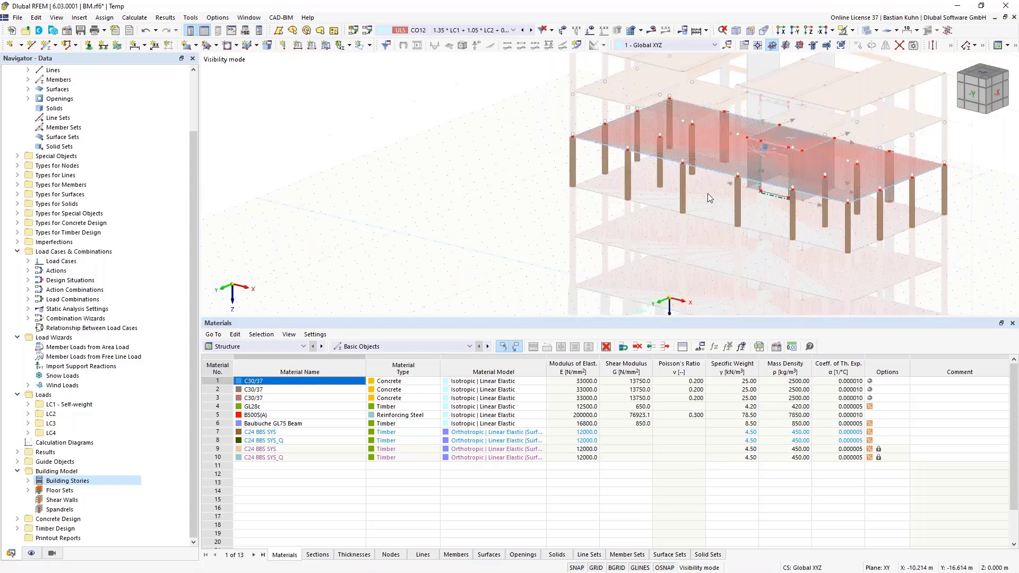
scroll(707, 193, down, 2)
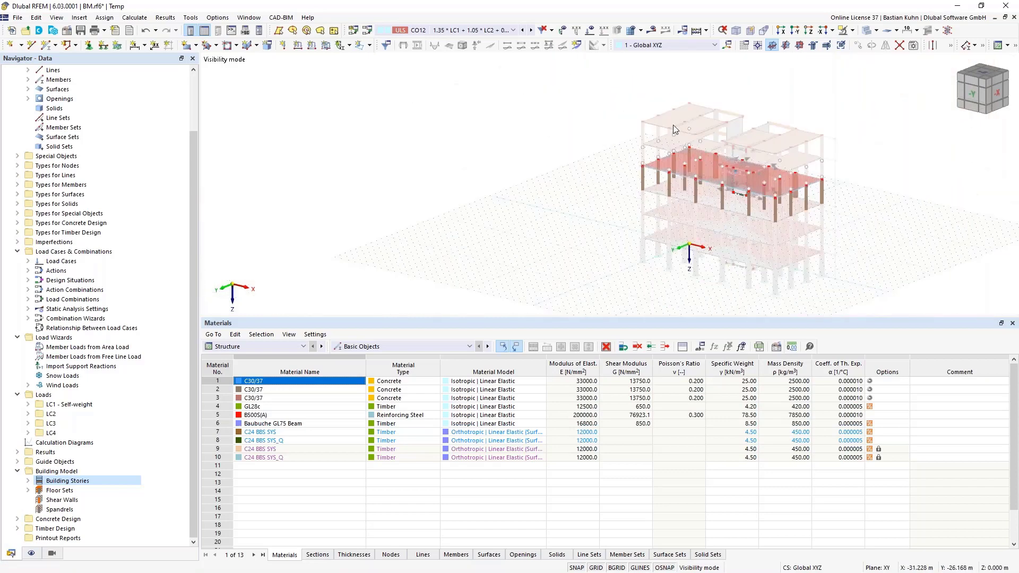
Cancel the visibility mode and view the whole building from the opposite side.
click(856, 30)
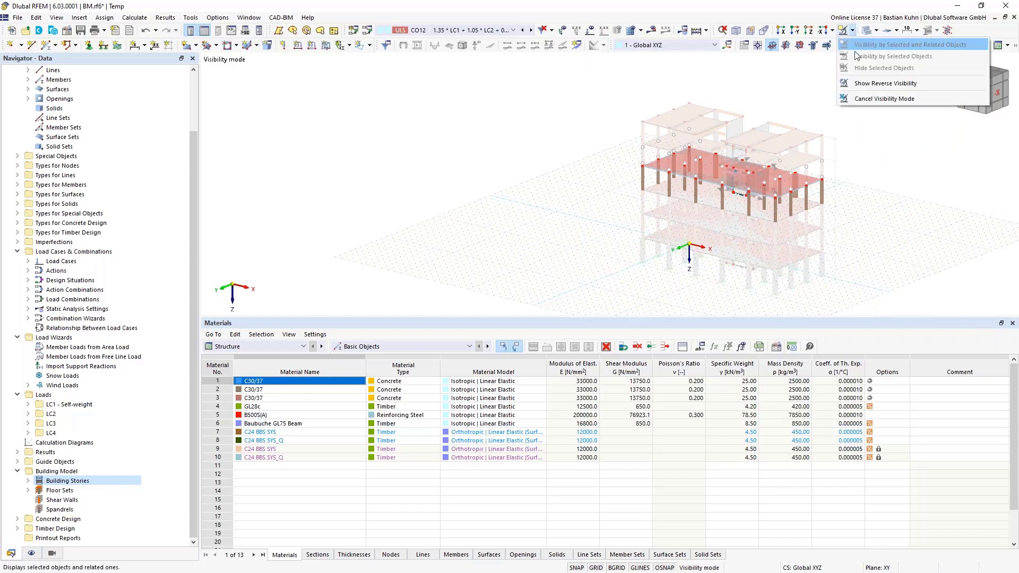
click(868, 102)
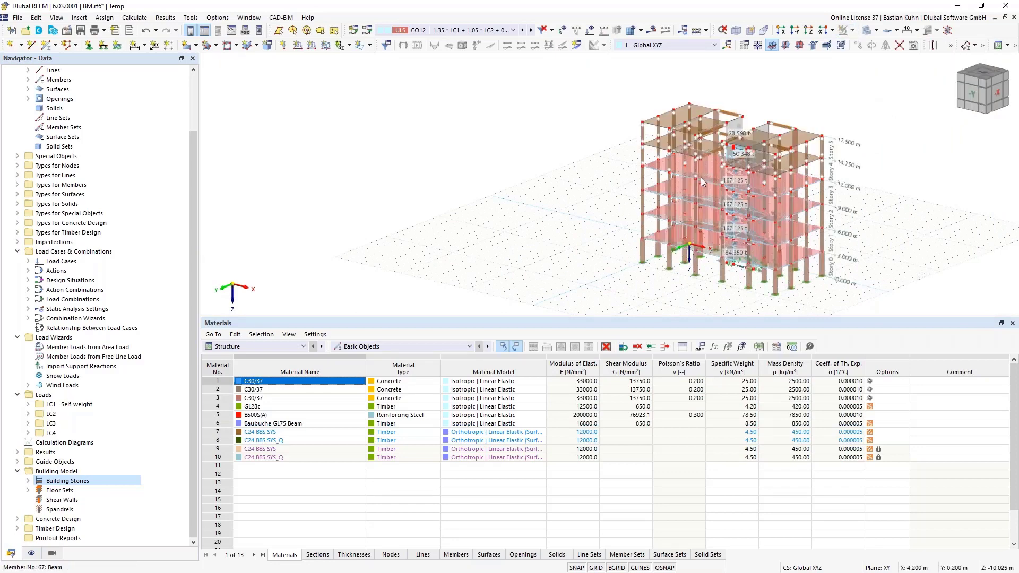
ctrl+middle_drag(745, 200, 425, 239)
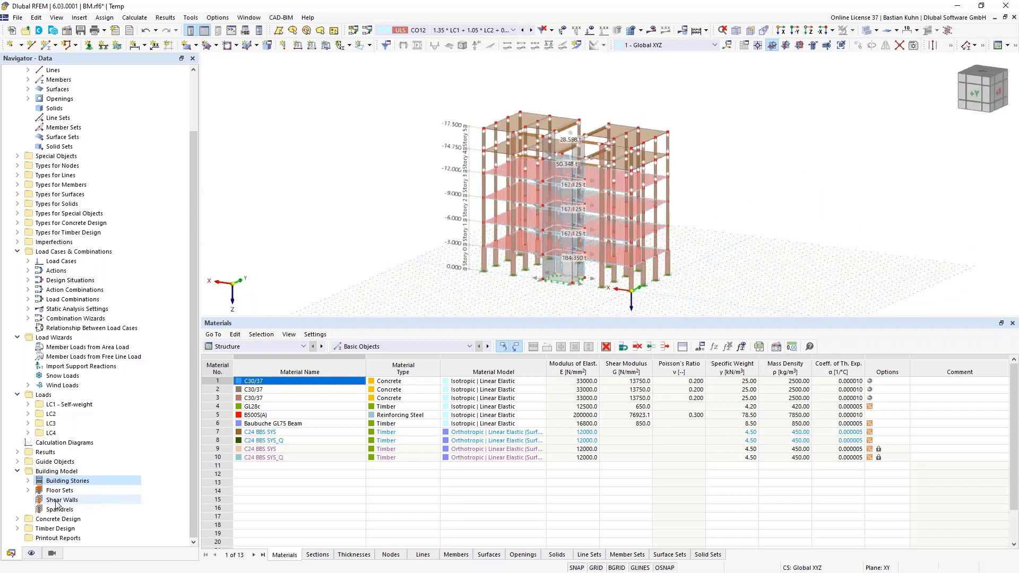
Review the floor set of story 3 with its model preview shown, and close it without changes.
click(29, 491)
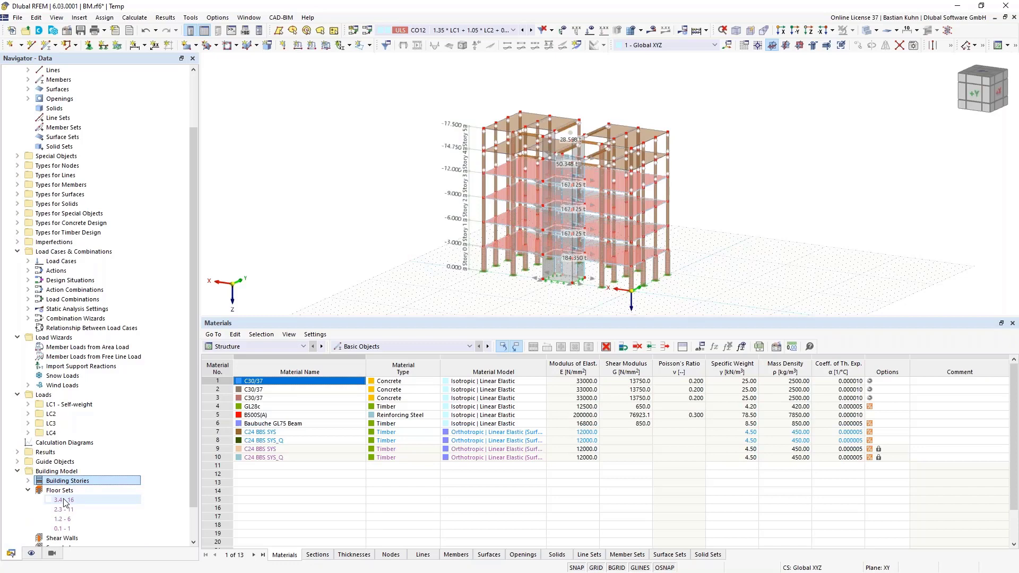
double_click(64, 500)
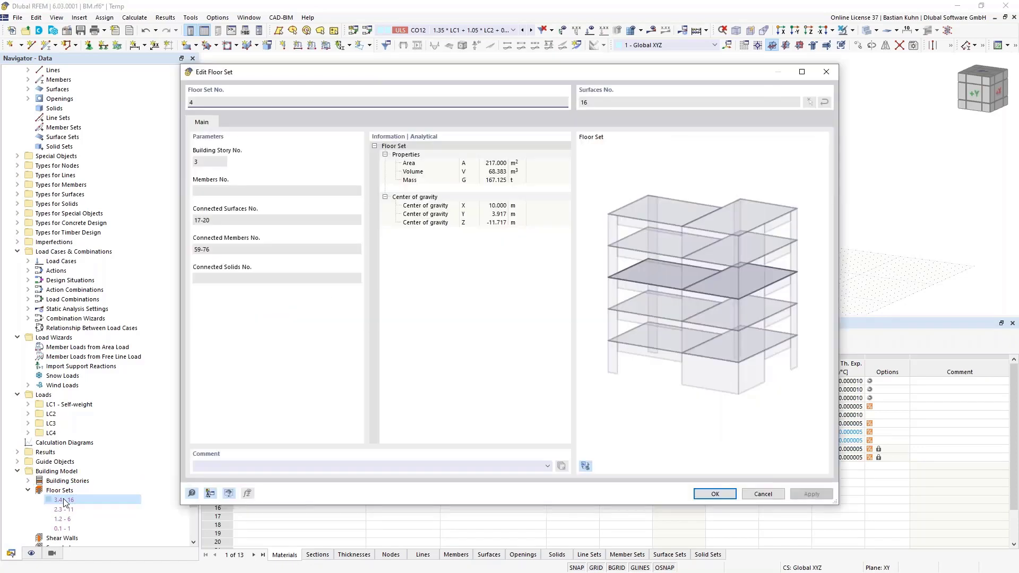
click(584, 466)
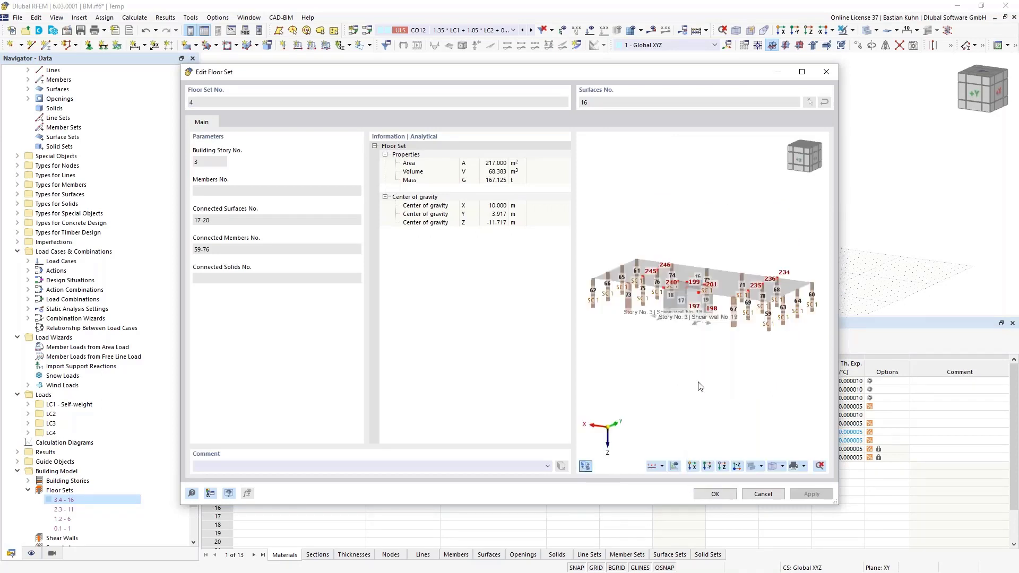
click(765, 496)
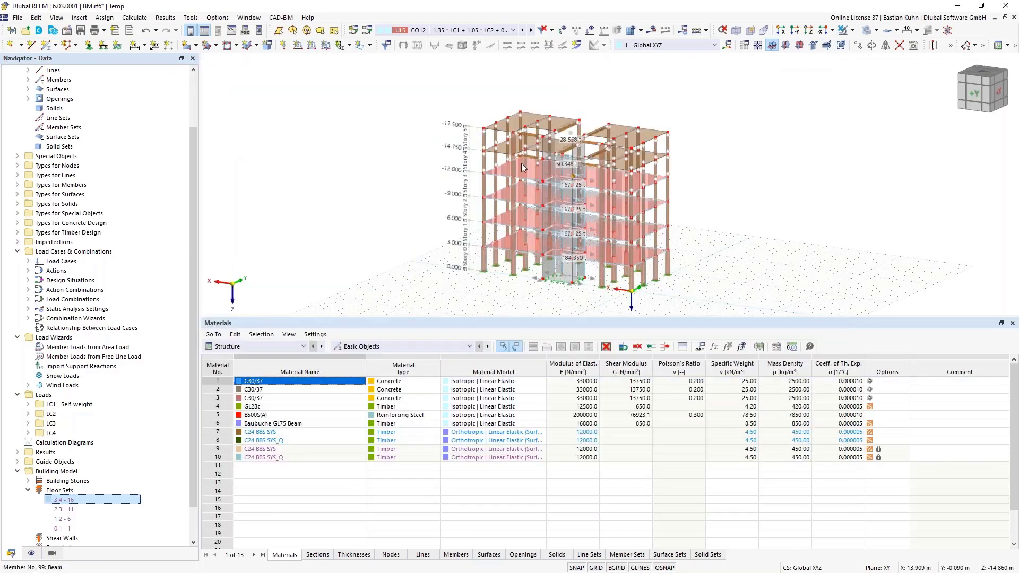
Review the diaphragm rigid link of the -12.000 m slab and close it without changes.
scroll(491, 178, up, 3)
scroll(490, 179, up, 3)
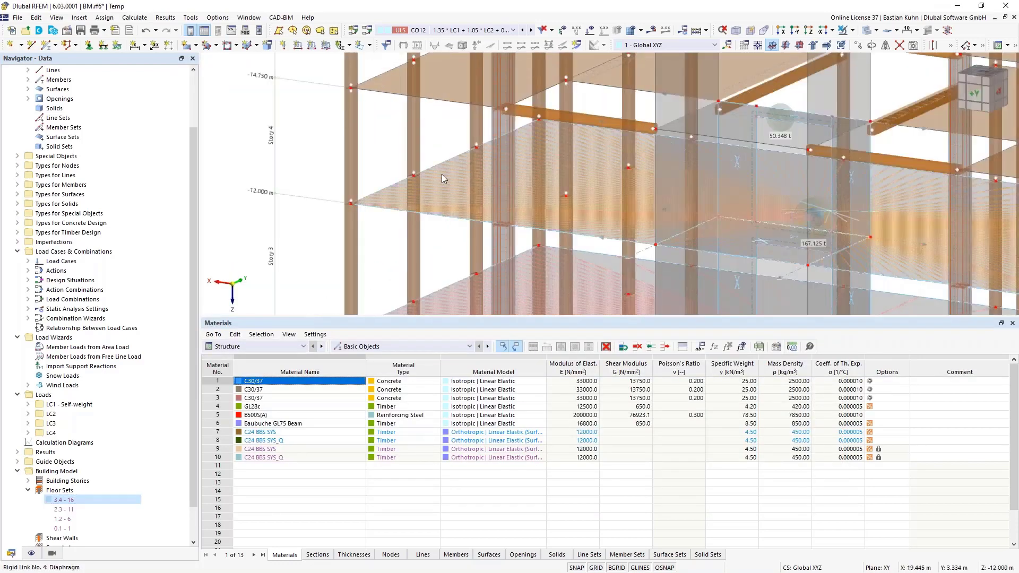
double_click(442, 174)
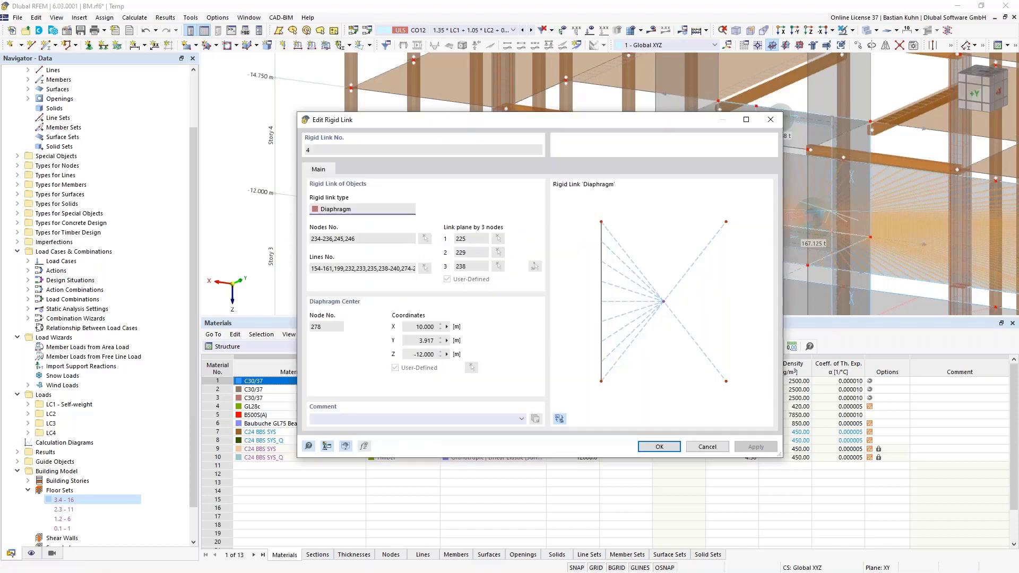
click(702, 447)
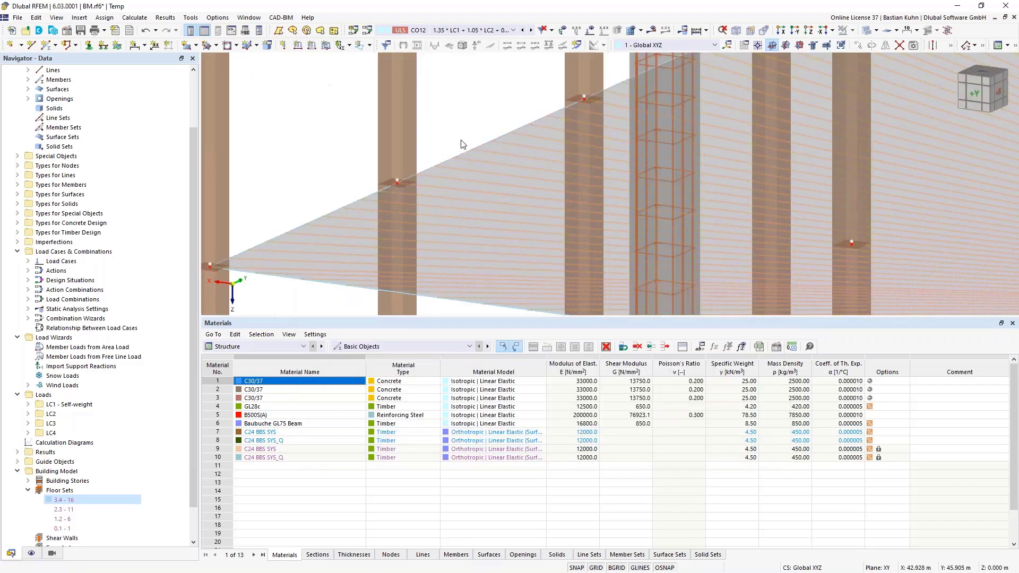
Review the concrete cover and the available stiffness types of the -12.000 m floor slab surface, and close it without changes.
double_click(455, 187)
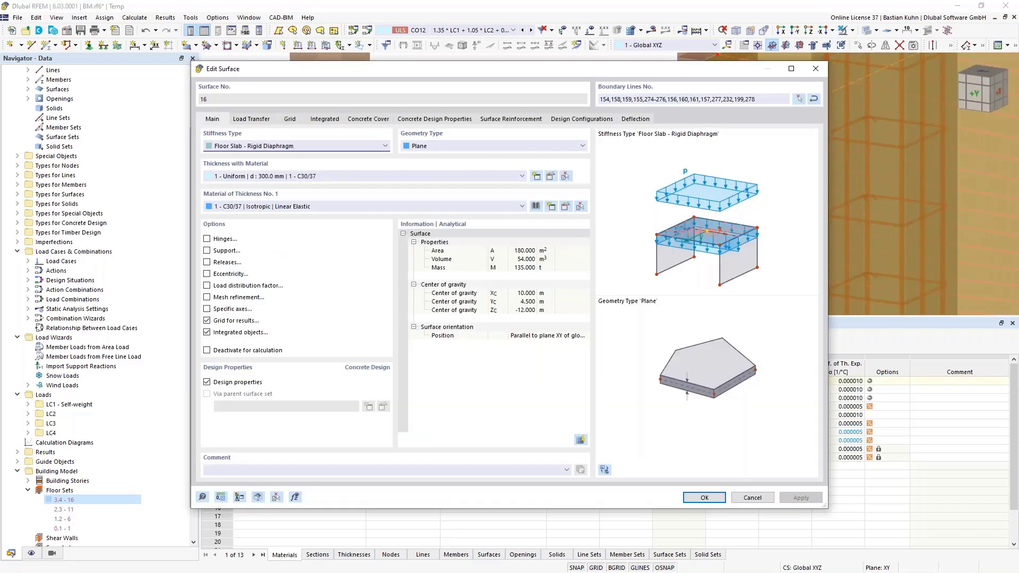
click(370, 121)
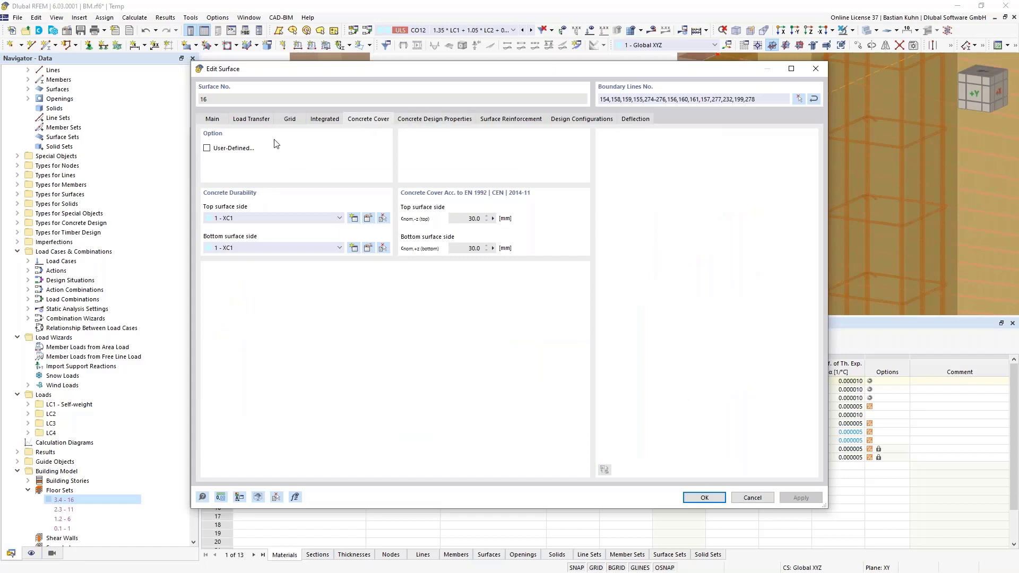
click(211, 120)
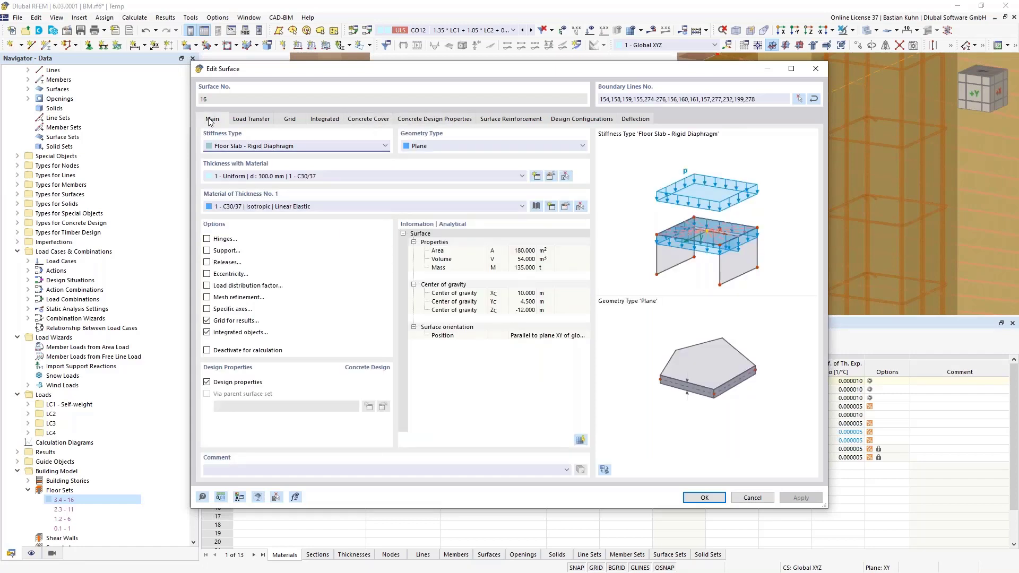
click(222, 151)
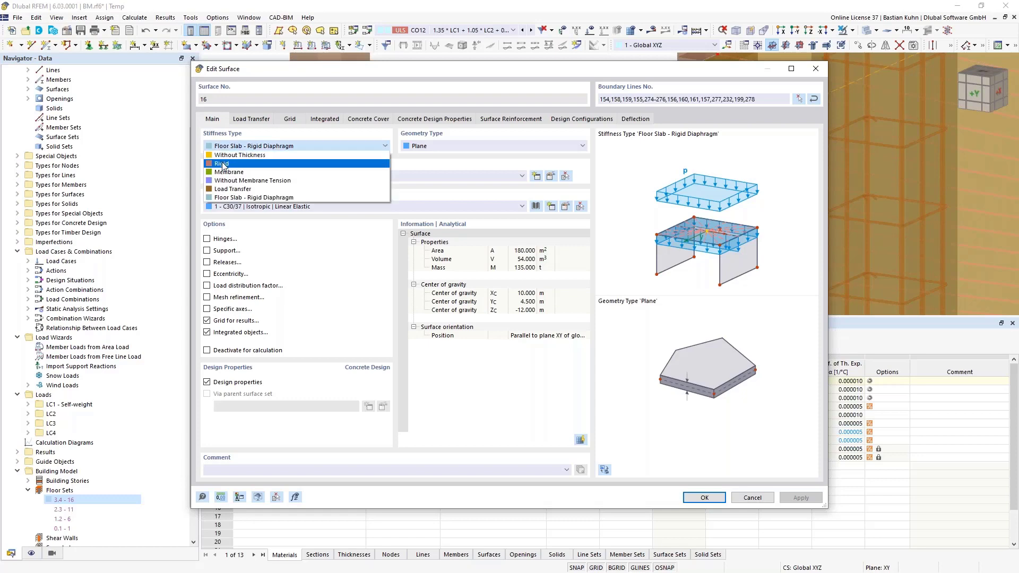
click(229, 112)
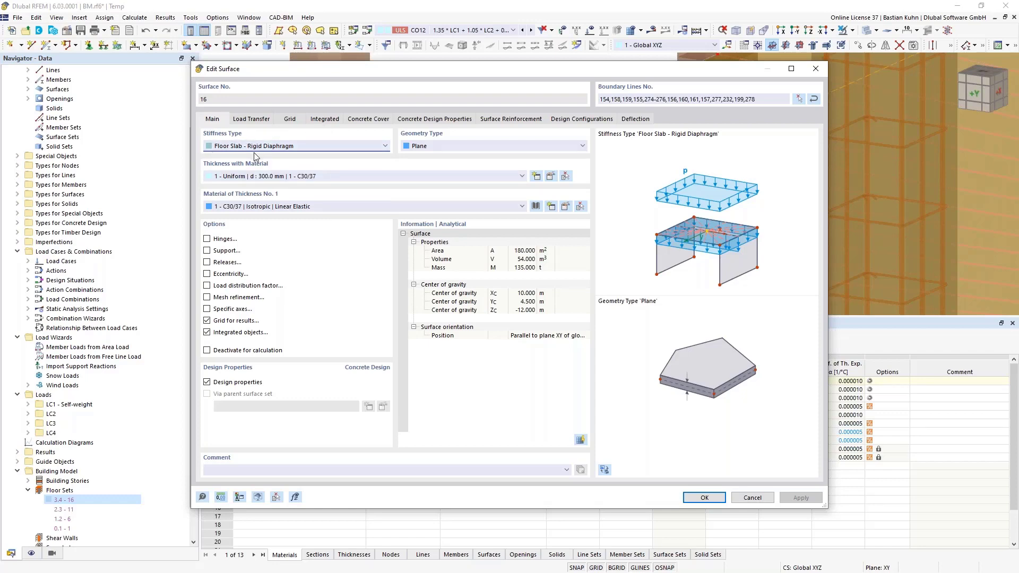
click(723, 497)
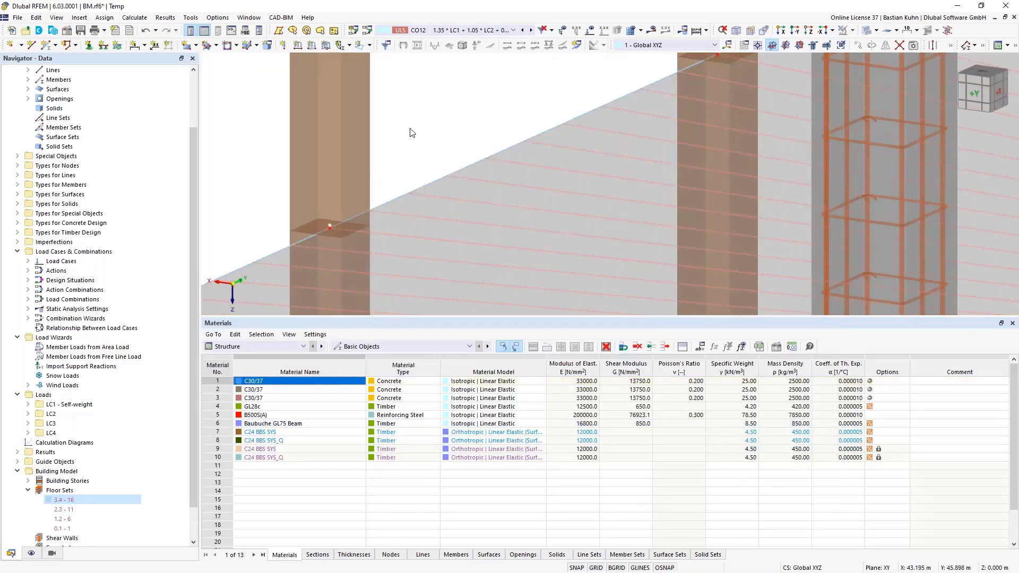
Start a new shear wall in the building model and activate the graphical selection of its surfaces.
scroll(412, 132, down, 5)
scroll(116, 455, down, 2)
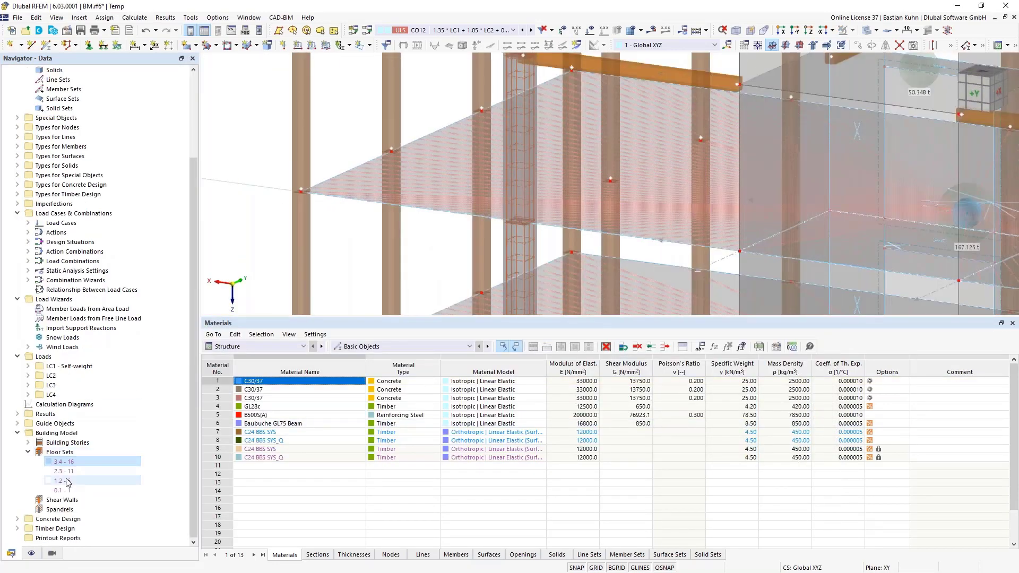
click(62, 501)
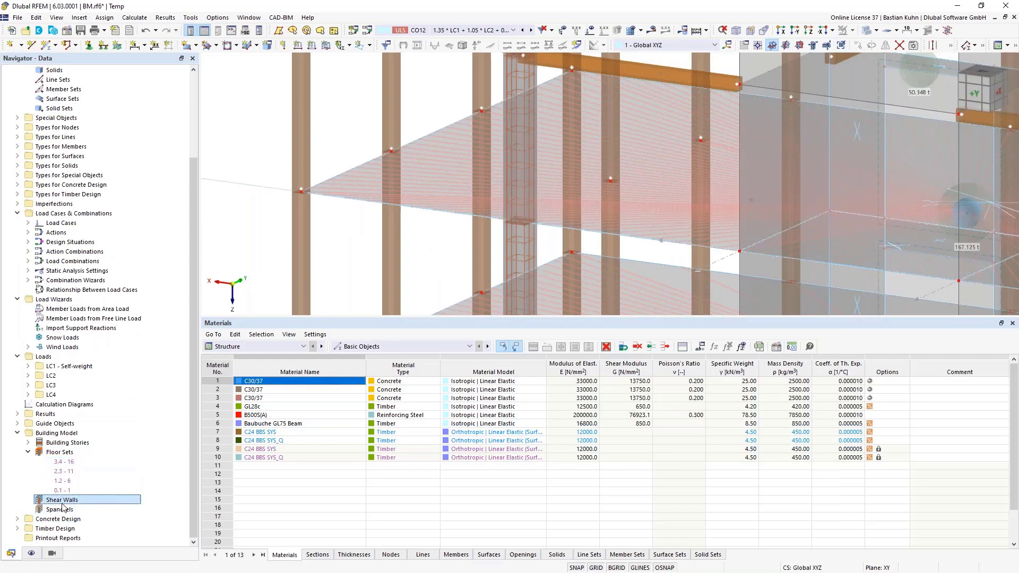
right_click(62, 507)
click(132, 404)
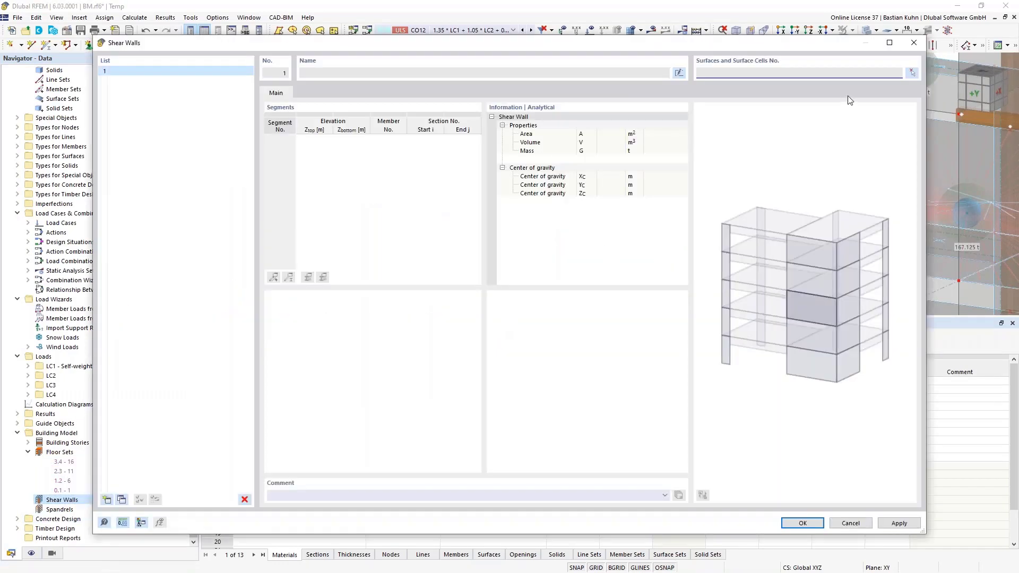
click(911, 73)
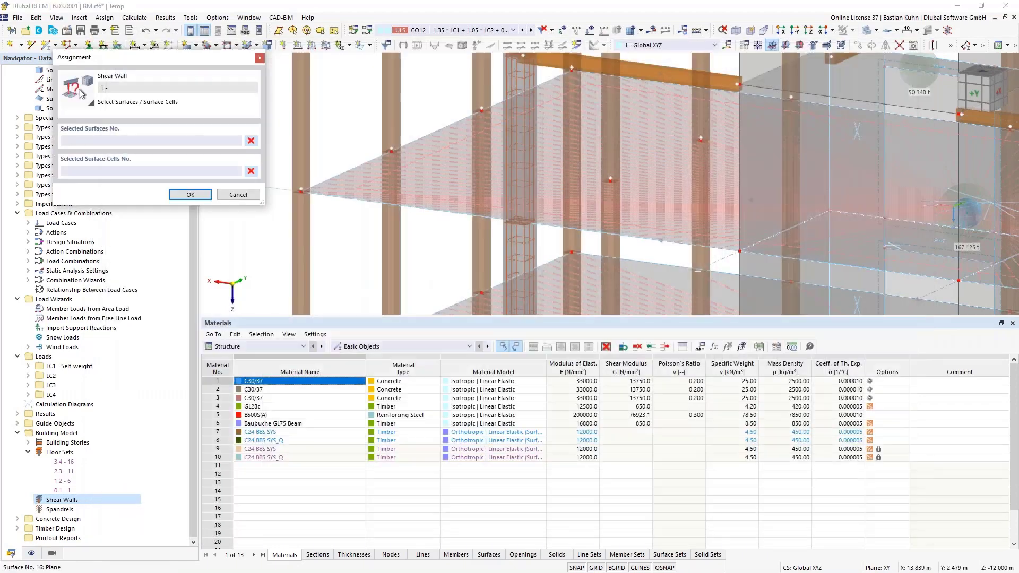
Select the stacked core wall surfaces 2, 7, 12, 17 and 22 for the shear wall, from the base upward.
middle_drag(780, 203, 562, 265)
scroll(645, 187, down, 8)
scroll(569, 183, up, 2)
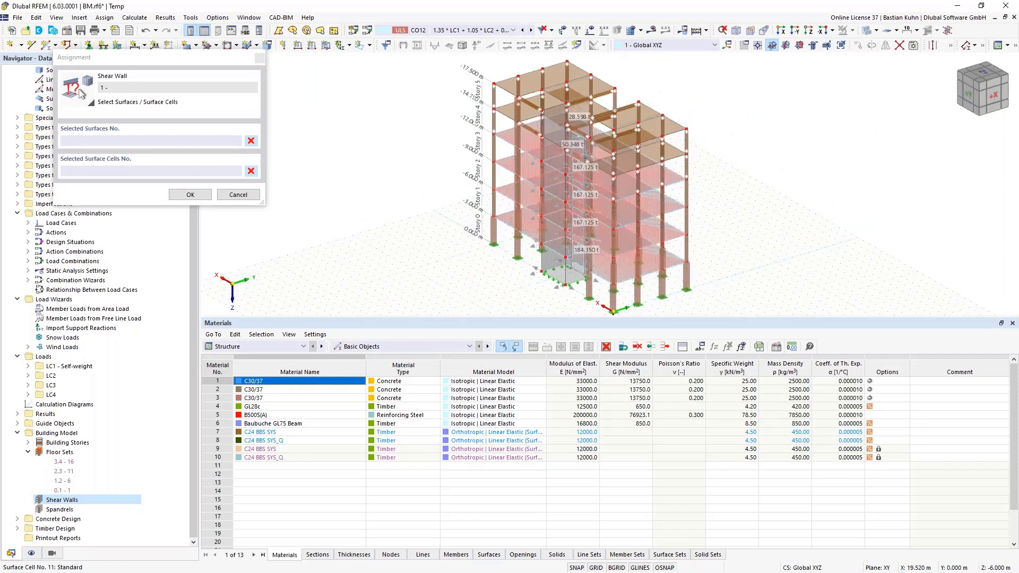
scroll(561, 275, up, 3)
click(561, 275)
click(560, 243)
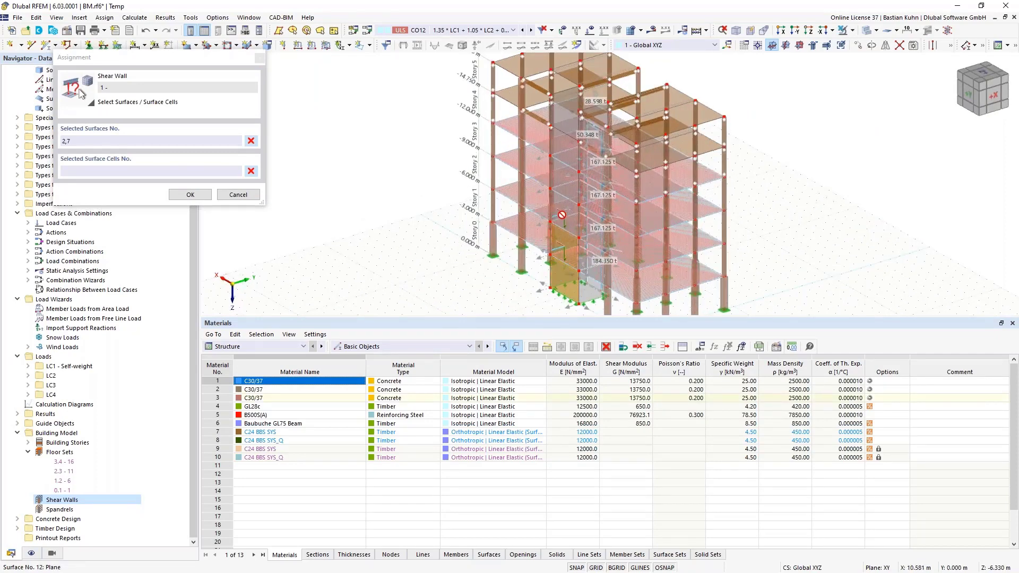
click(560, 218)
click(560, 180)
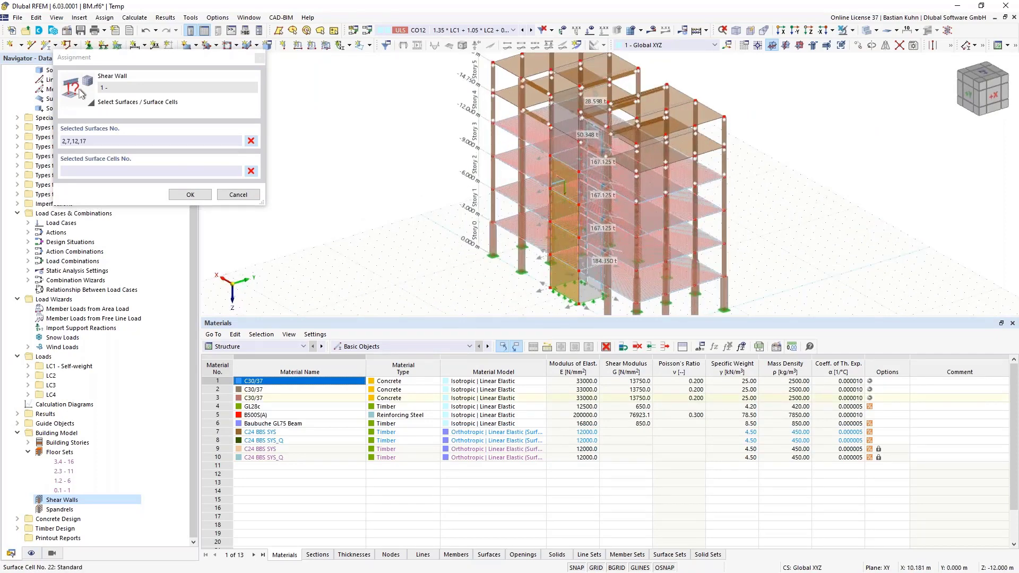
click(563, 144)
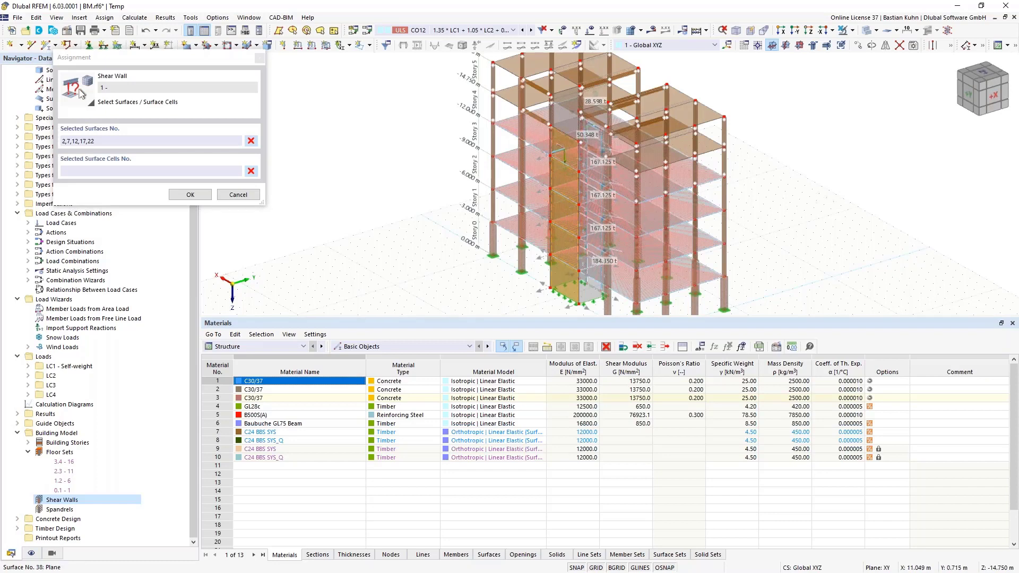
scroll(573, 108, up, 3)
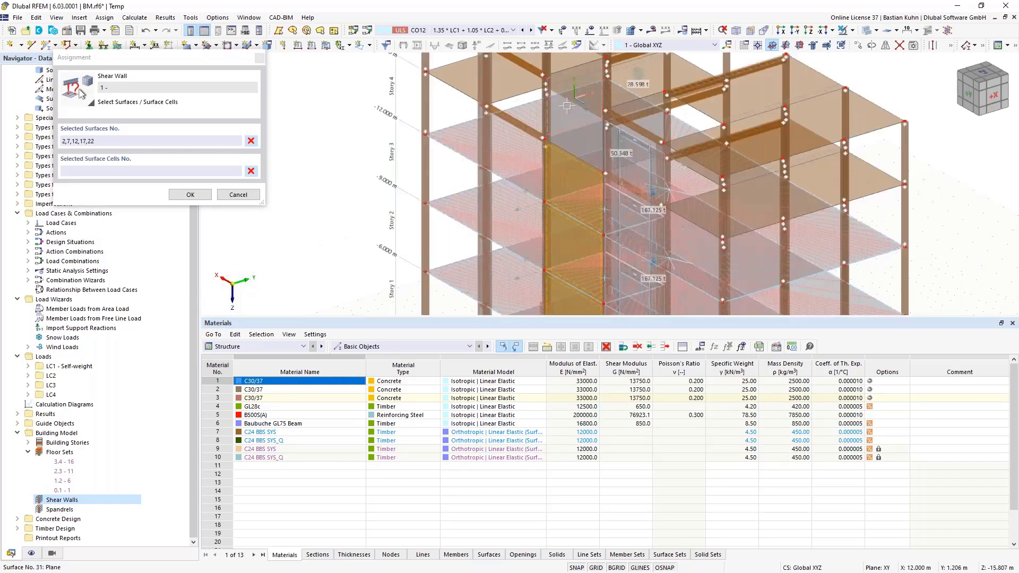
Confirm surfaces 2, 7, 12, 17 and 22 of the core wall as the selection for shear wall 1.
scroll(583, 132, up, 3)
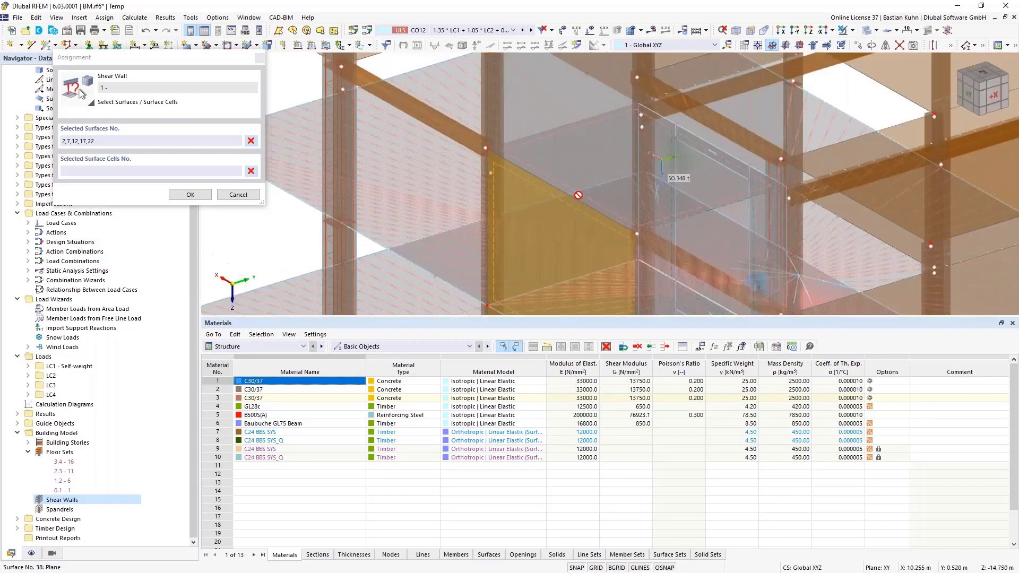
scroll(578, 196, down, 6)
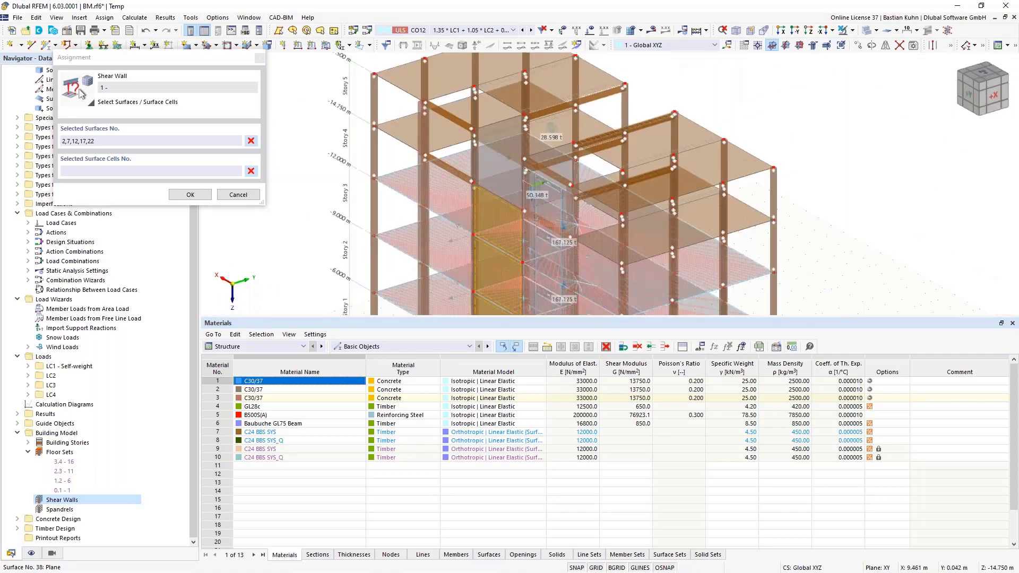
ctrl+middle_drag(578, 196, 449, 200)
click(190, 194)
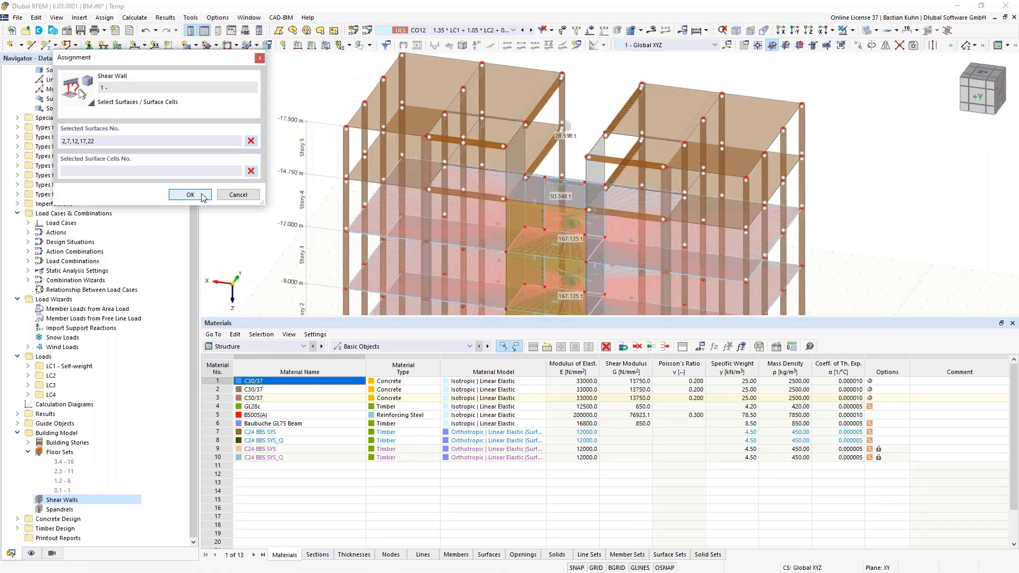
double_click(428, 253)
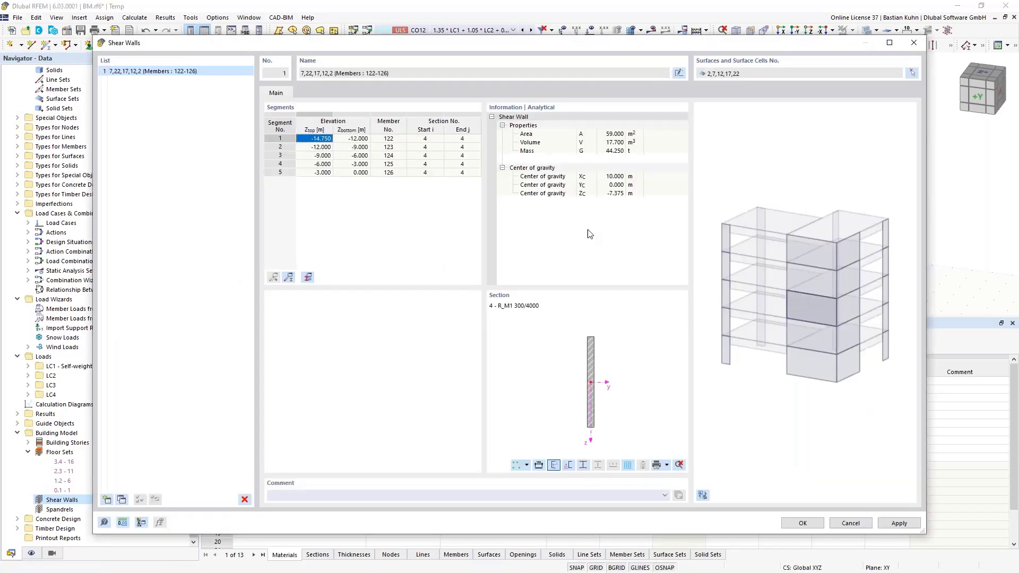
Switch the shear wall preview to the actual building model and apply shear wall 1.
click(703, 495)
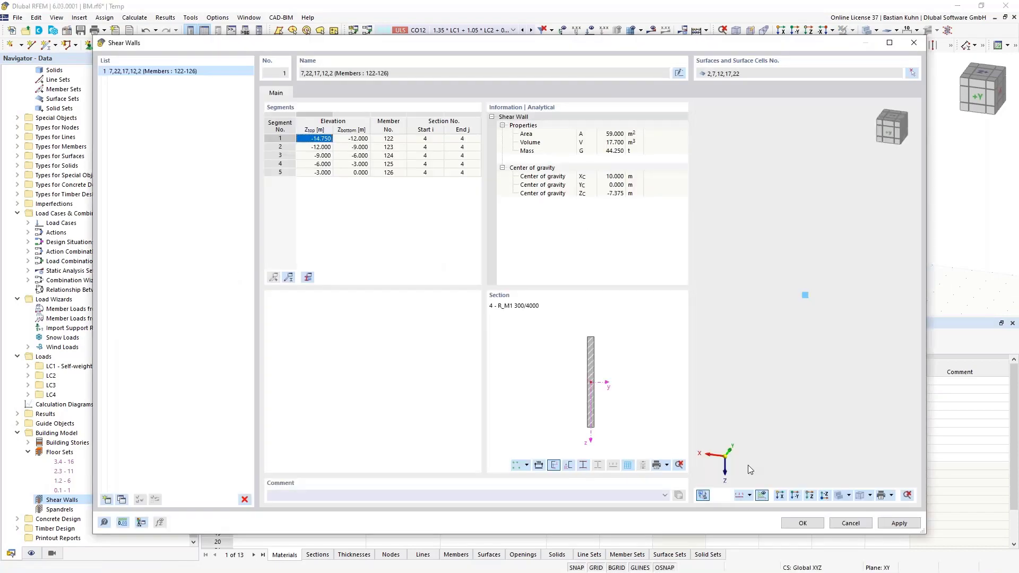
click(894, 527)
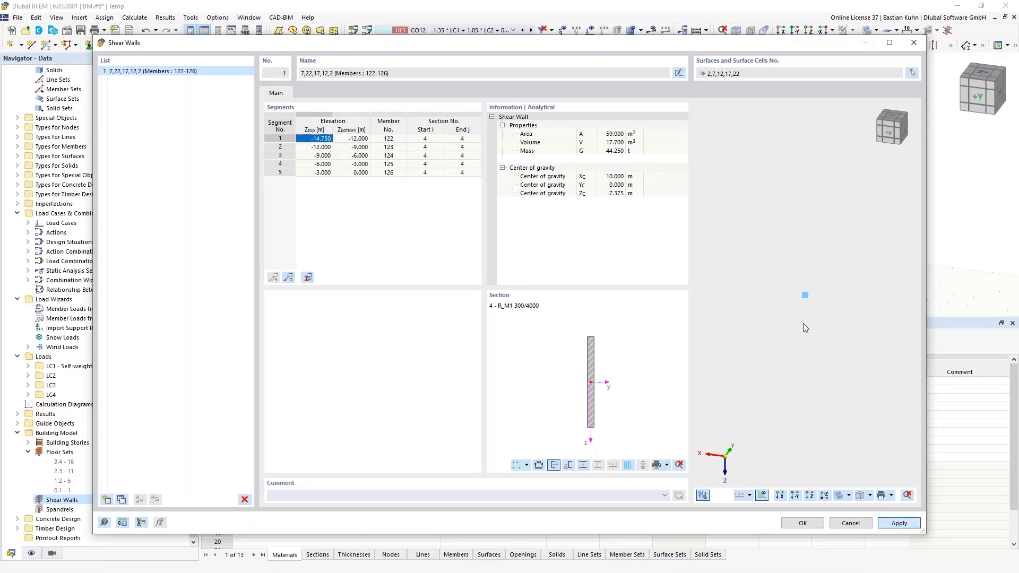
ctrl+middle_drag(804, 328, 788, 366)
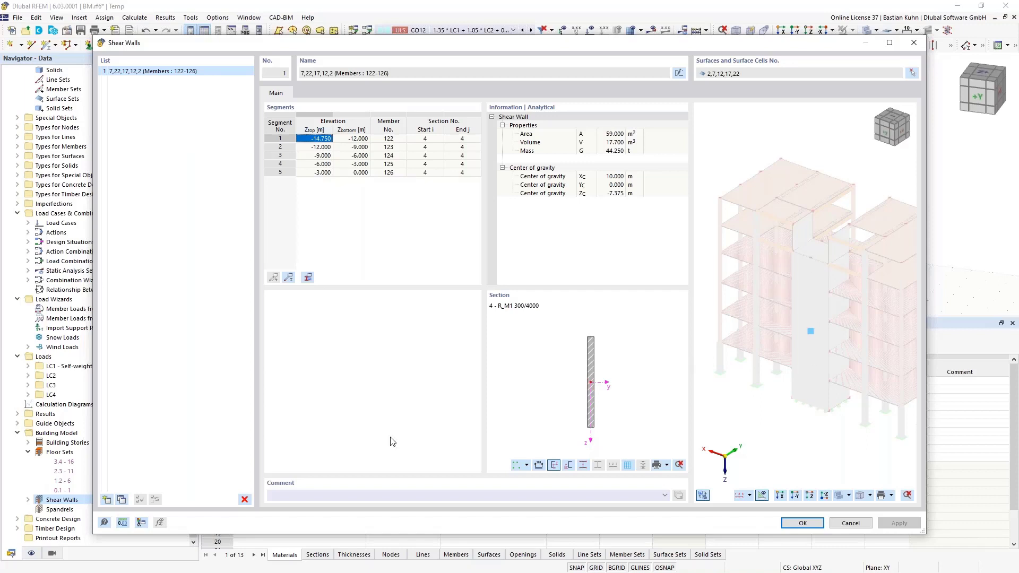
Create shear wall 2 and pick surfaces 4, 9 and 14 on the lower stories of the core's side wall.
click(106, 500)
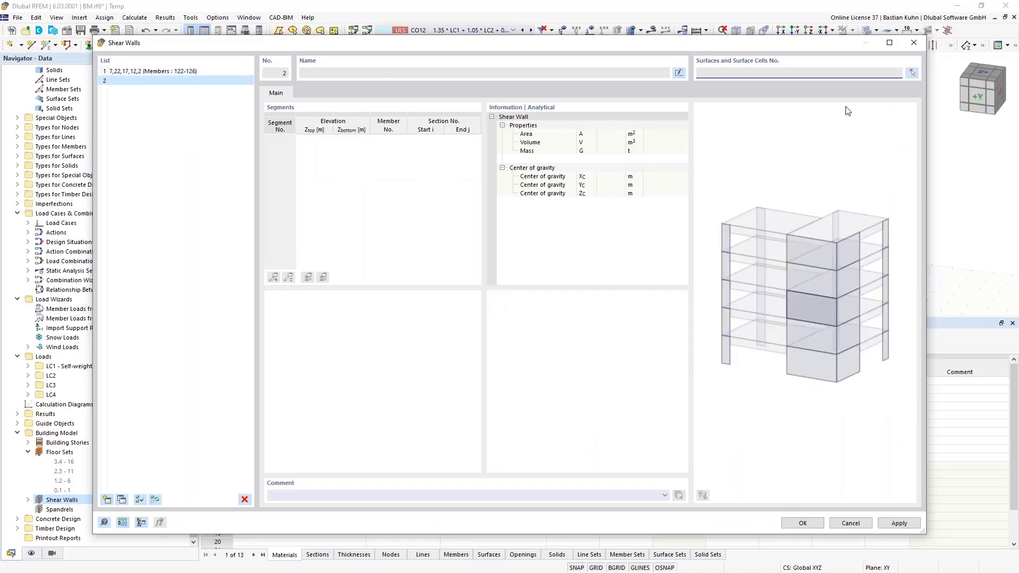
click(912, 76)
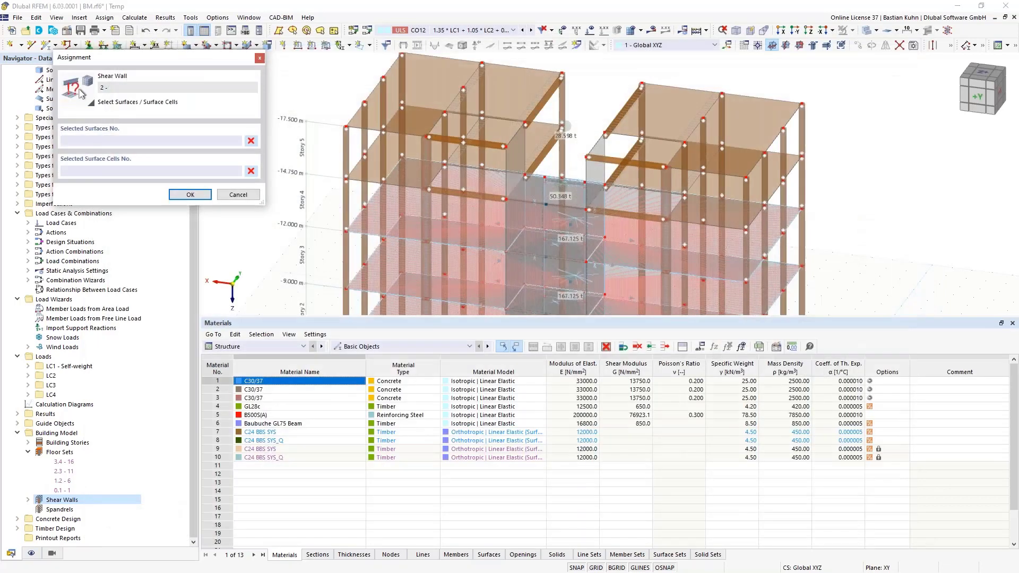
middle_drag(593, 213, 661, 119)
scroll(662, 120, down, 3)
scroll(657, 209, up, 4)
click(657, 209)
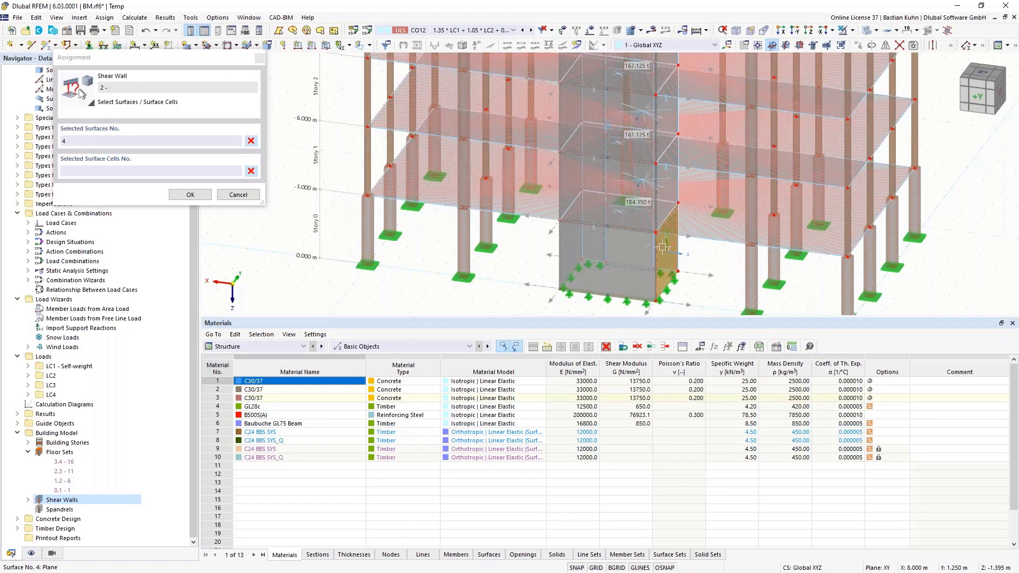
click(658, 194)
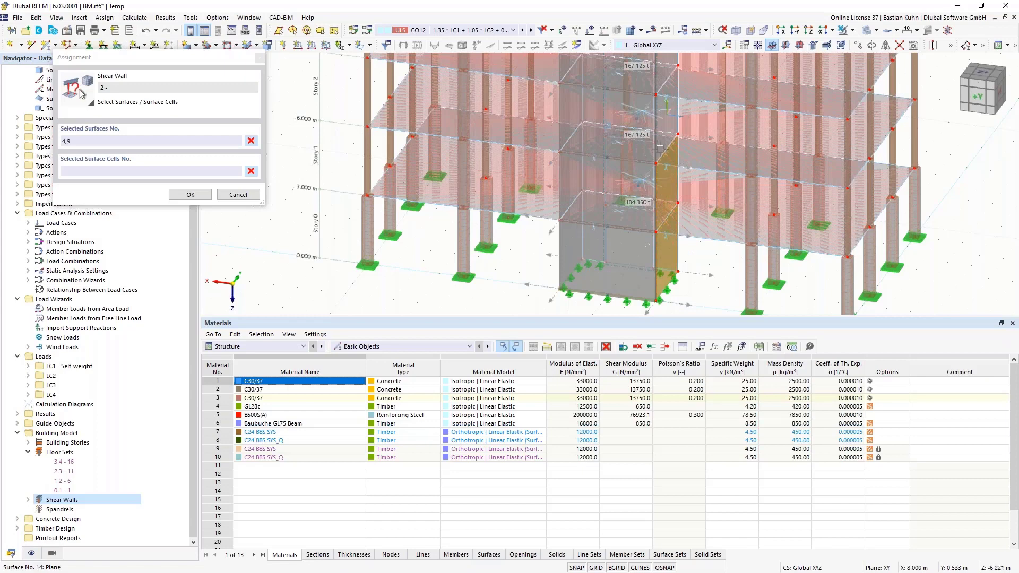
click(661, 153)
Add the upper-story surfaces 19, 24 and 32 to shear wall 2 and confirm the selection.
middle_drag(667, 106, 661, 186)
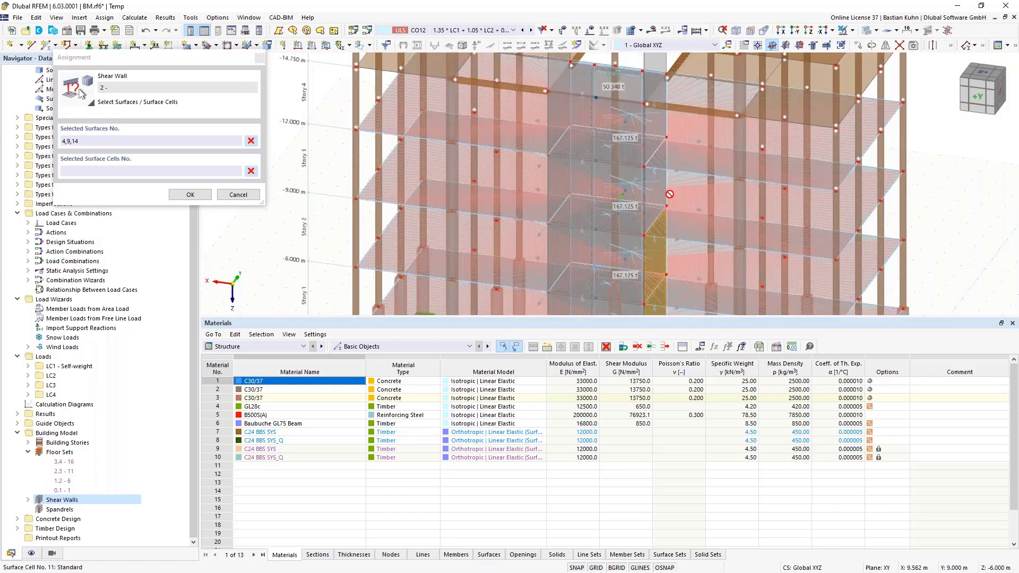
click(656, 191)
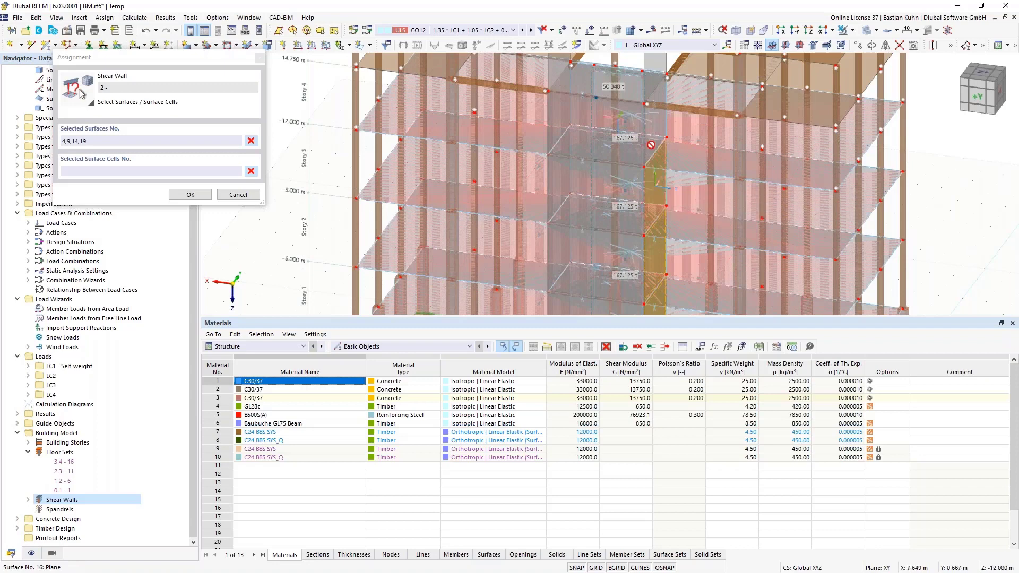
click(650, 140)
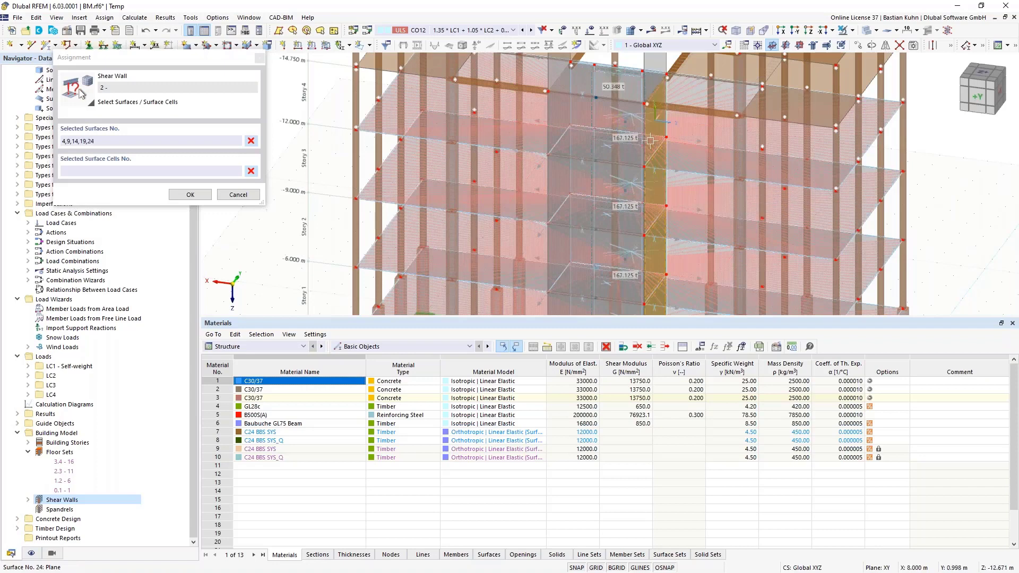
click(655, 88)
scroll(684, 297, down, 3)
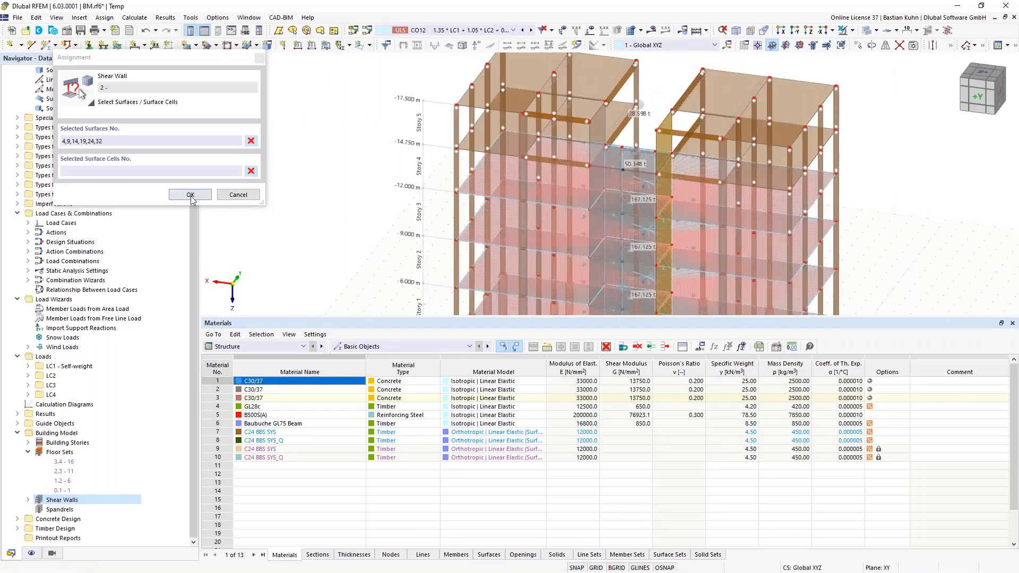
click(190, 194)
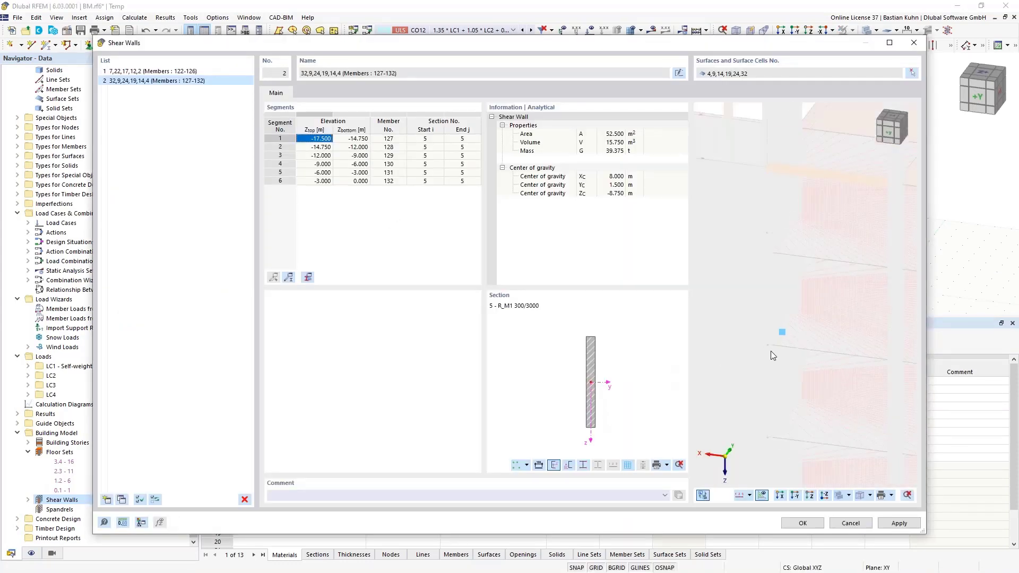
scroll(770, 351, down, 5)
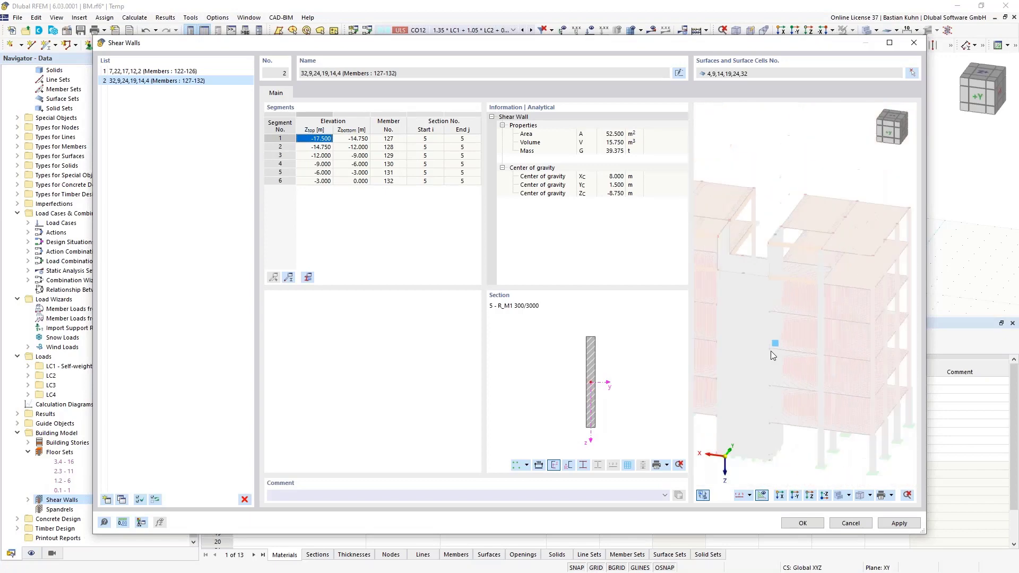
Create shear wall 3 and pick surfaces 3, 8, 13 and 18 on the core's opposite side wall.
click(108, 500)
click(911, 73)
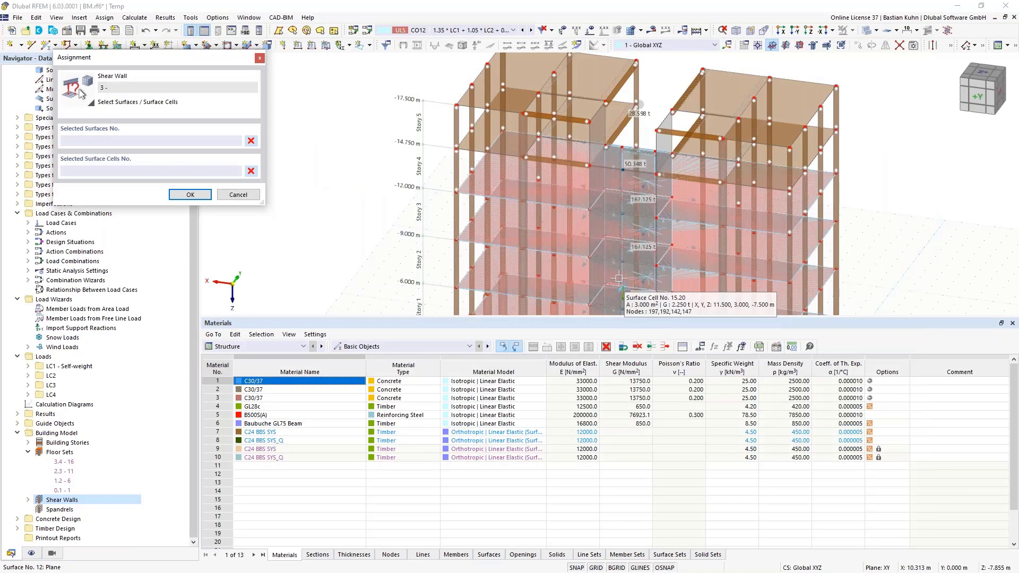
ctrl+middle_drag(619, 278, 617, 274)
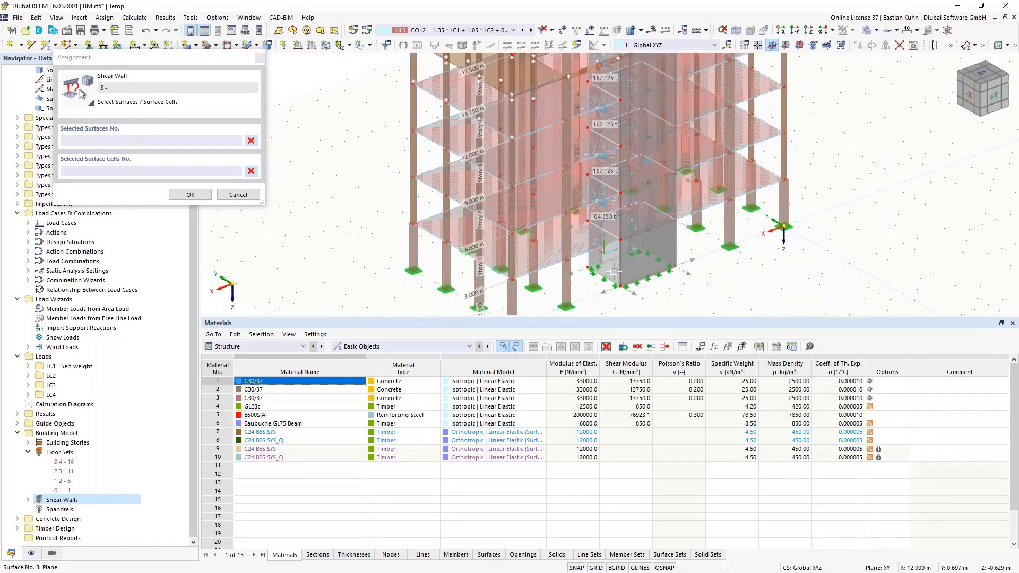
click(610, 260)
click(603, 202)
click(607, 156)
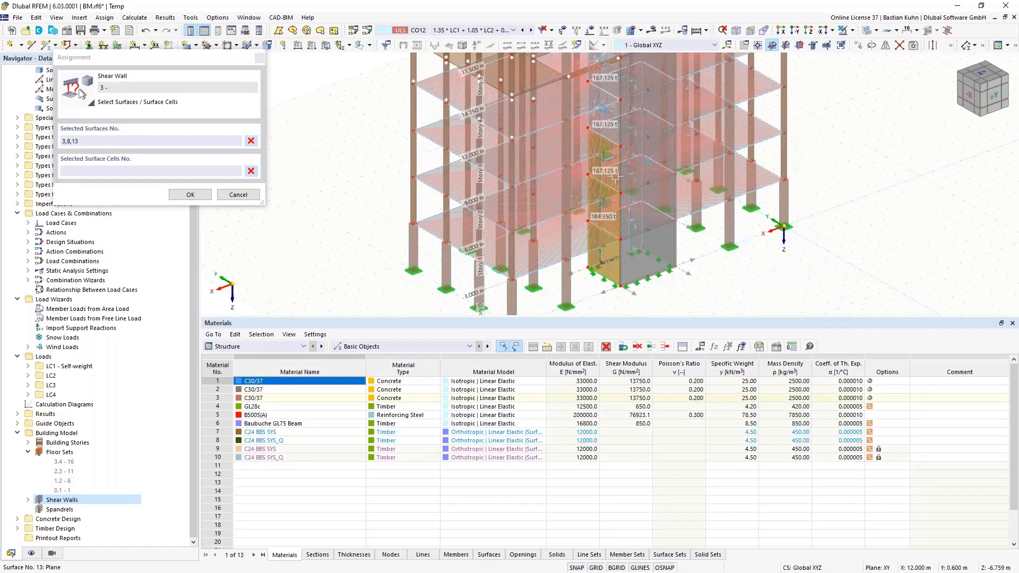
click(607, 123)
Add the upper surfaces 23 and 31 to shear wall 3 and save the shear wall definitions.
middle_drag(617, 147, 626, 189)
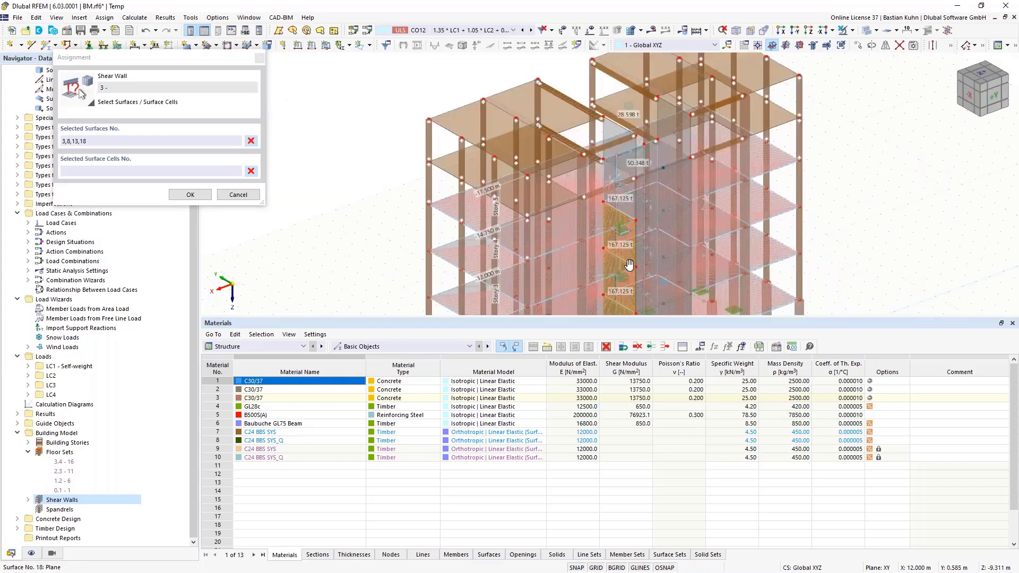
click(620, 196)
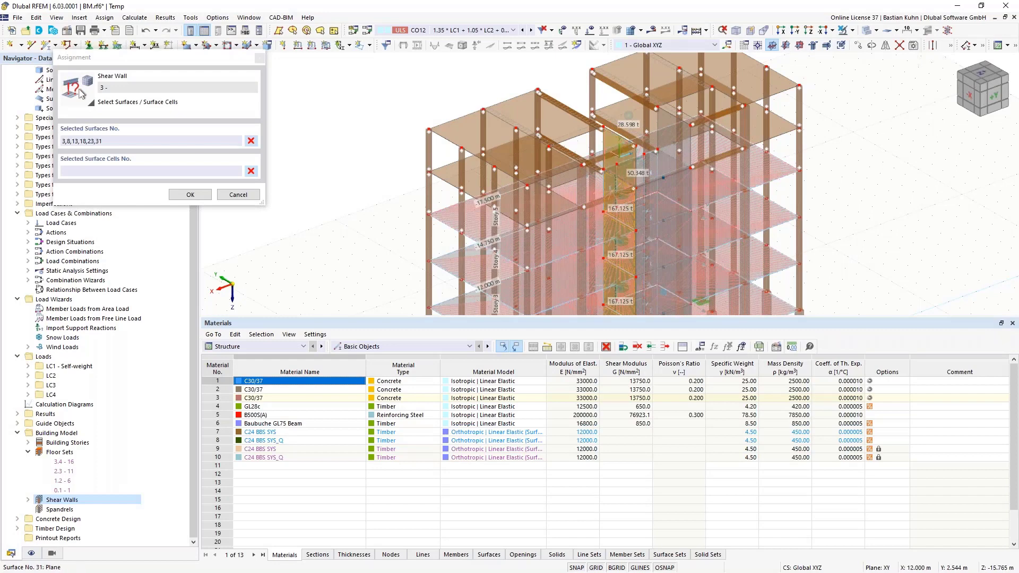
click(189, 195)
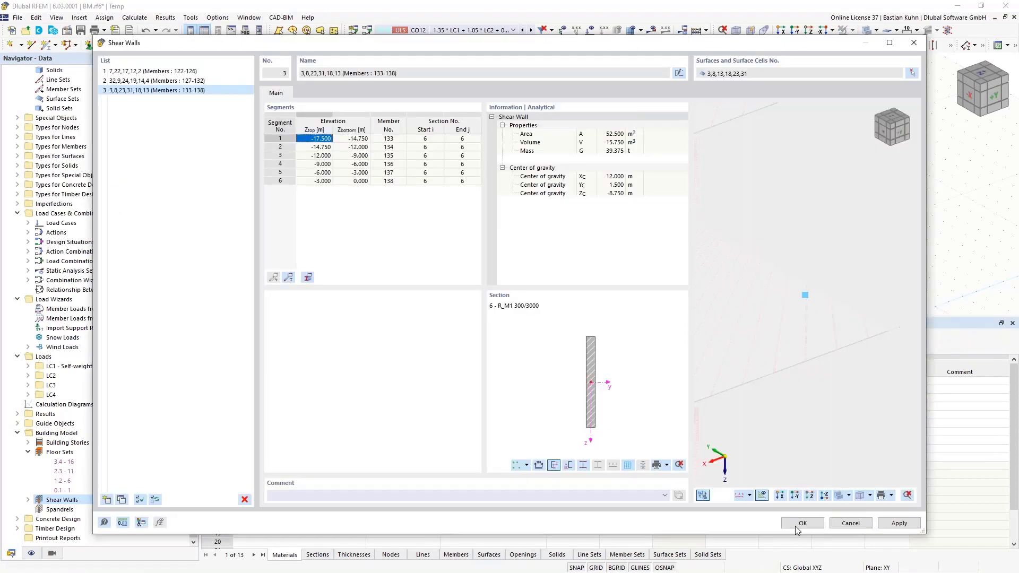
click(796, 525)
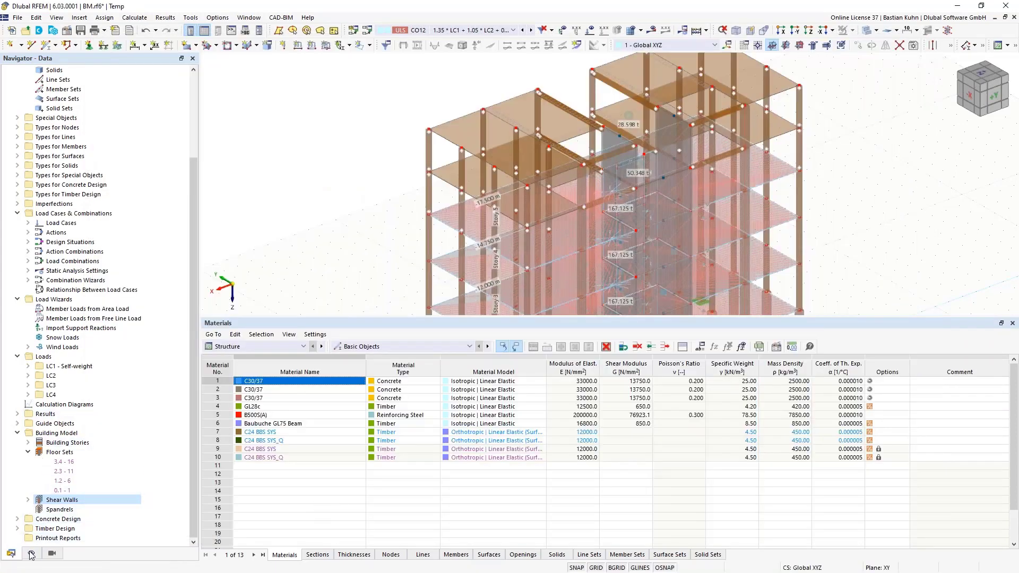
Hide the rigid links in the model display and inspect a result beam in the building core.
click(32, 554)
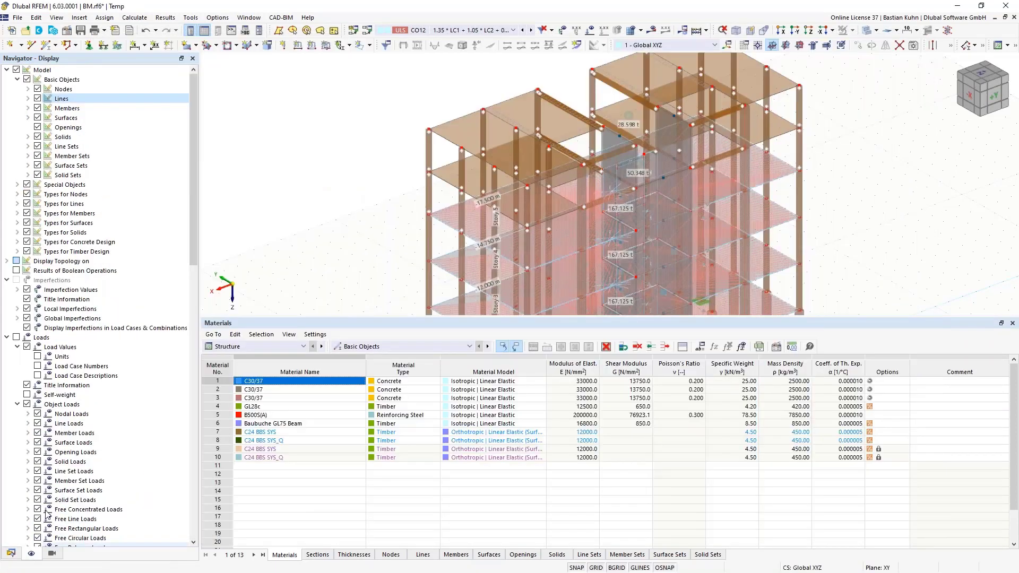
click(17, 185)
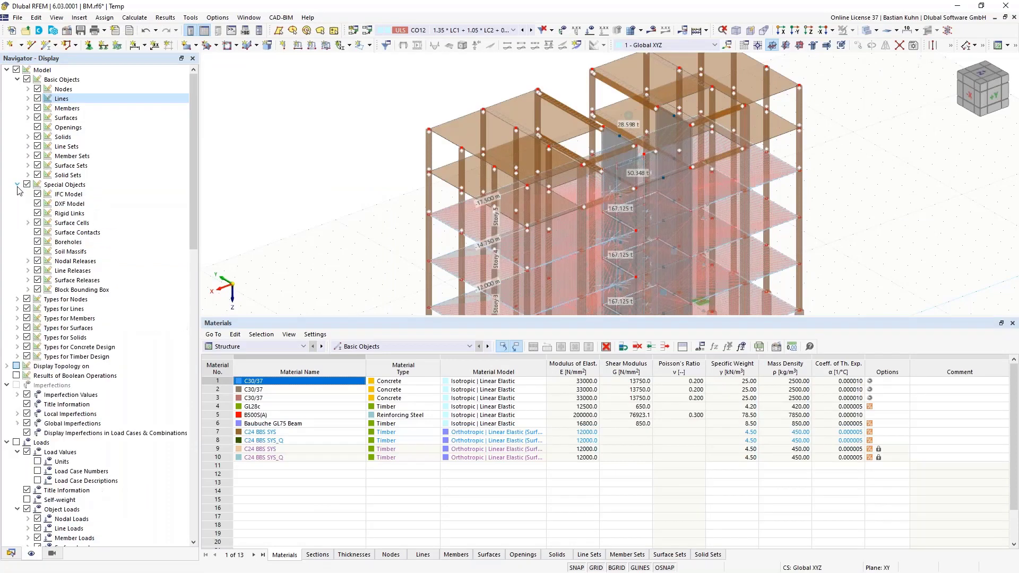
click(37, 214)
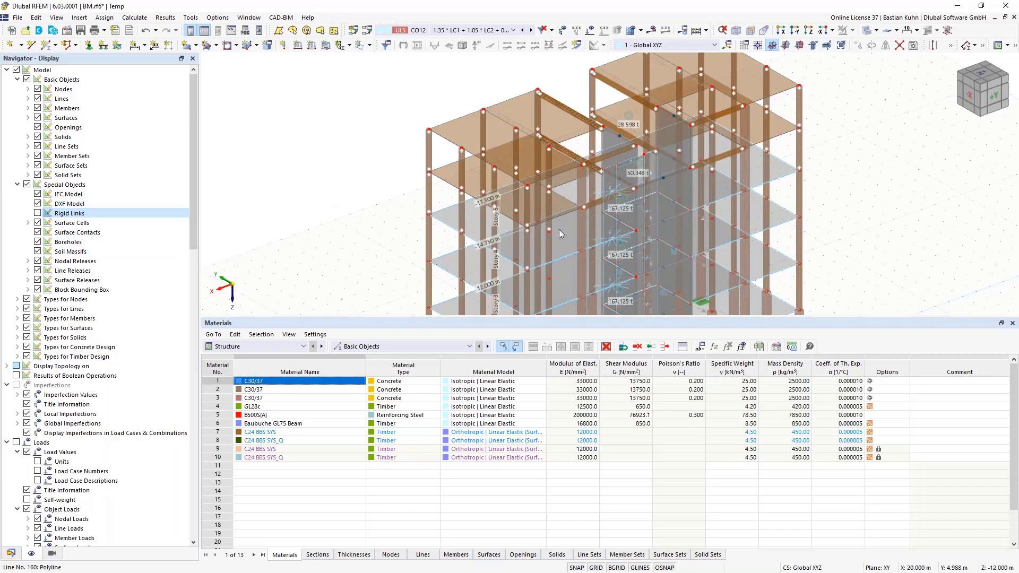
scroll(590, 202, down, 5)
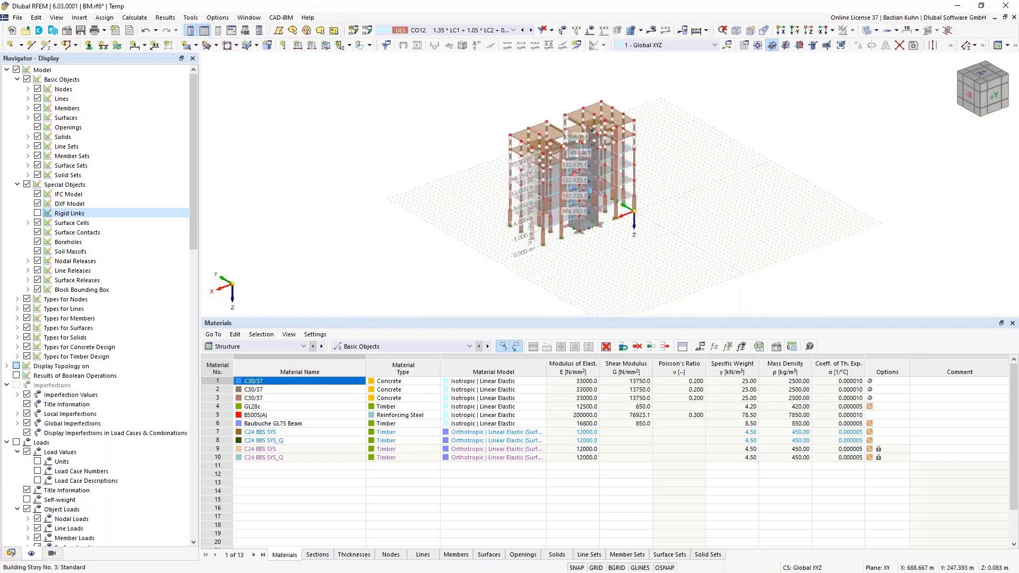
scroll(602, 231, up, 2)
ctrl+middle_drag(631, 212, 606, 141)
scroll(606, 141, up, 3)
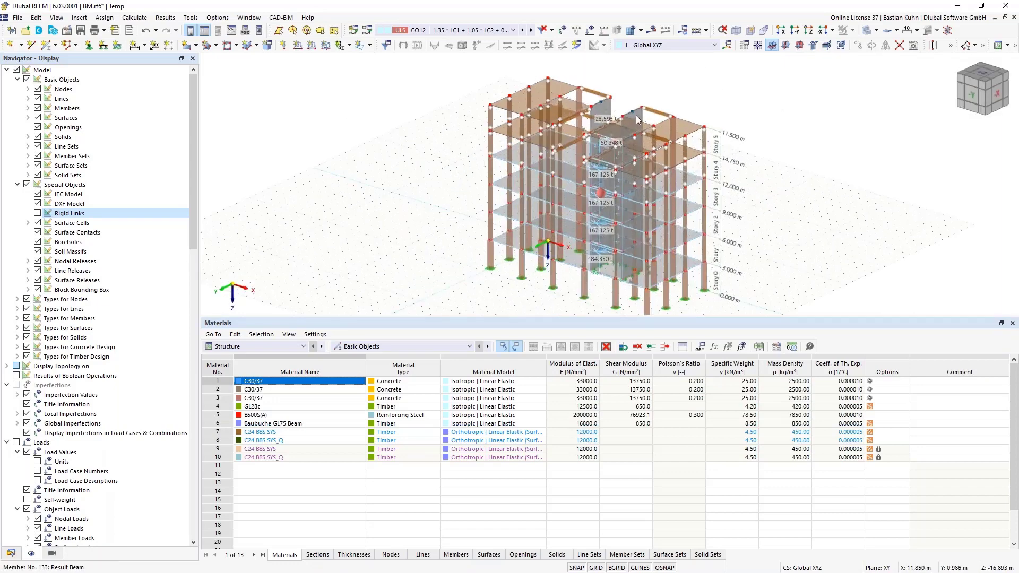
mouse_move(636, 120)
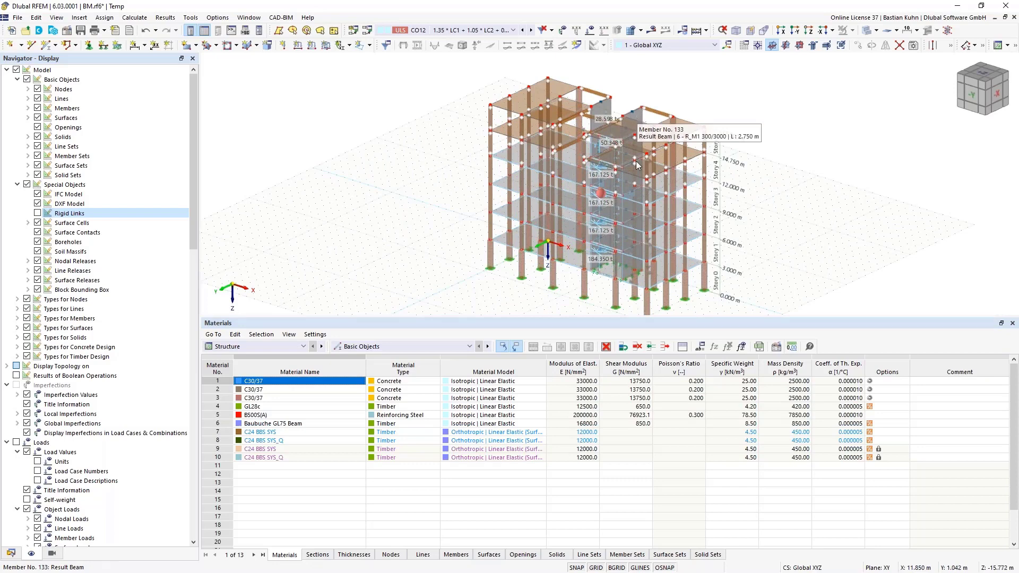
Select design situation DS1, ULS (STR/GEO) - Permanent and transient - Eq. 6.10, and calculate its results.
click(513, 30)
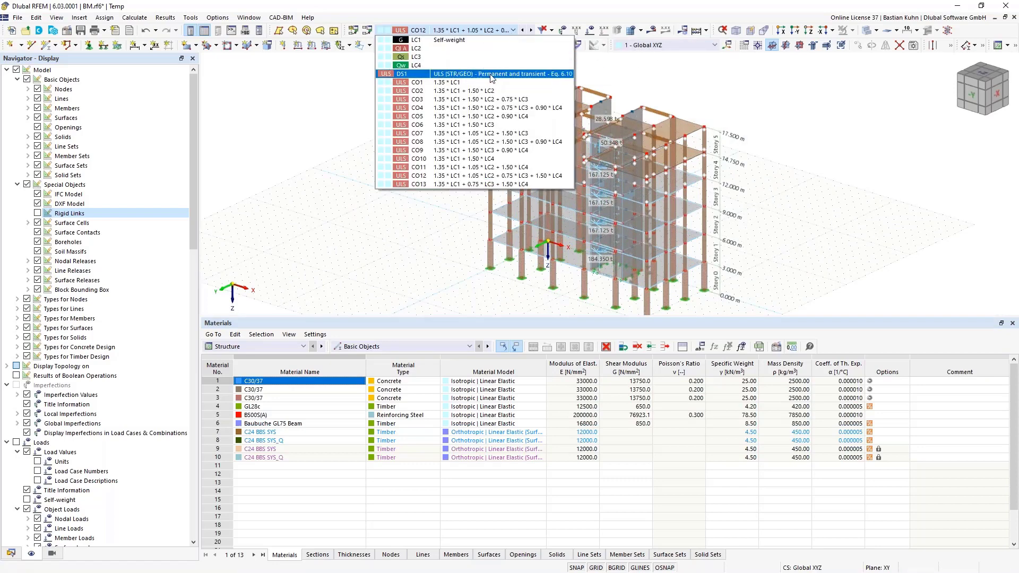
click(491, 79)
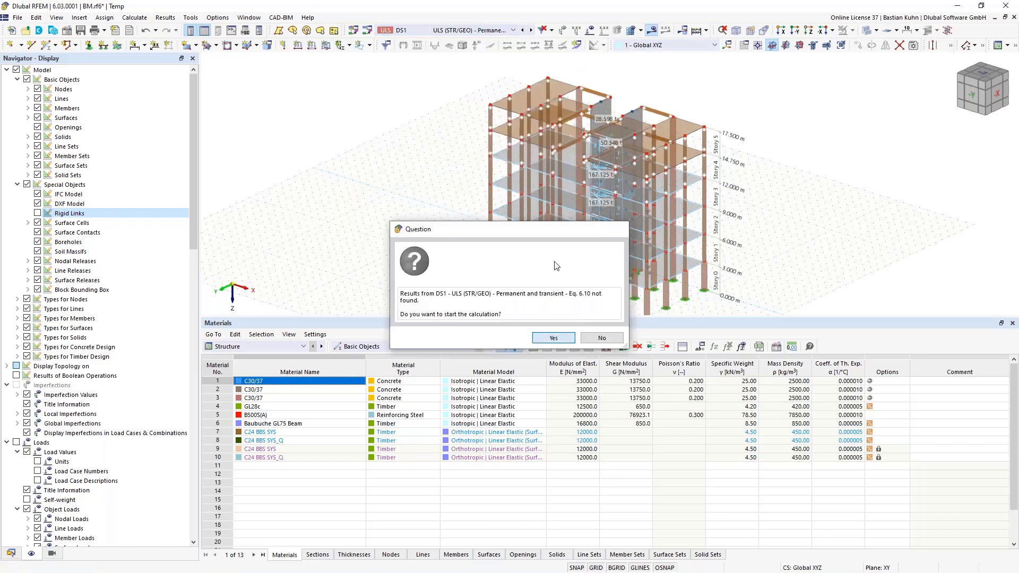
click(565, 338)
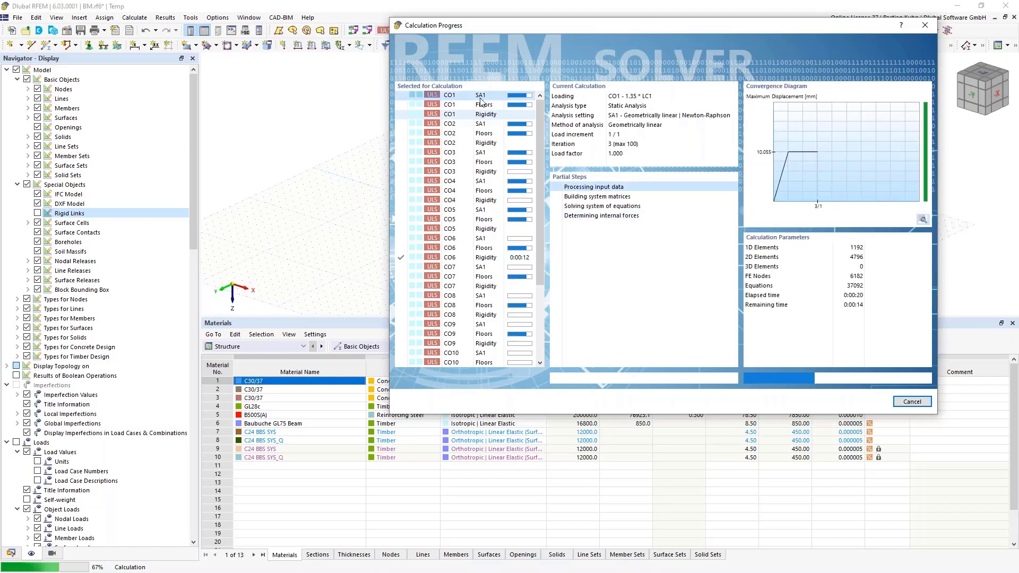
scroll(462, 345, down, 3)
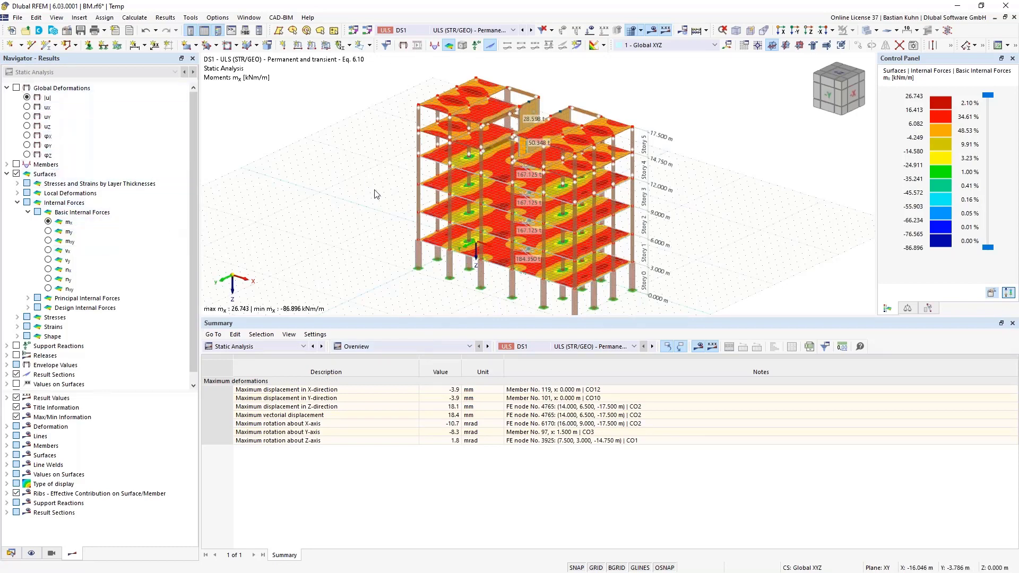
ctrl+middle_drag(374, 182, 417, 187)
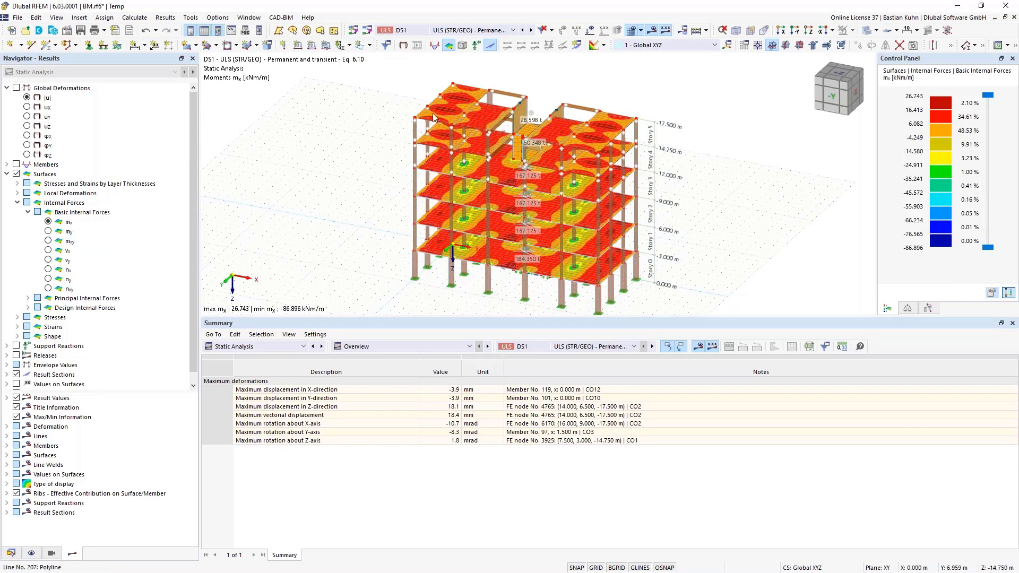
Display the results of load combination CO12 and expand the building stories analysis options to examine the main model's surface moments.
click(488, 30)
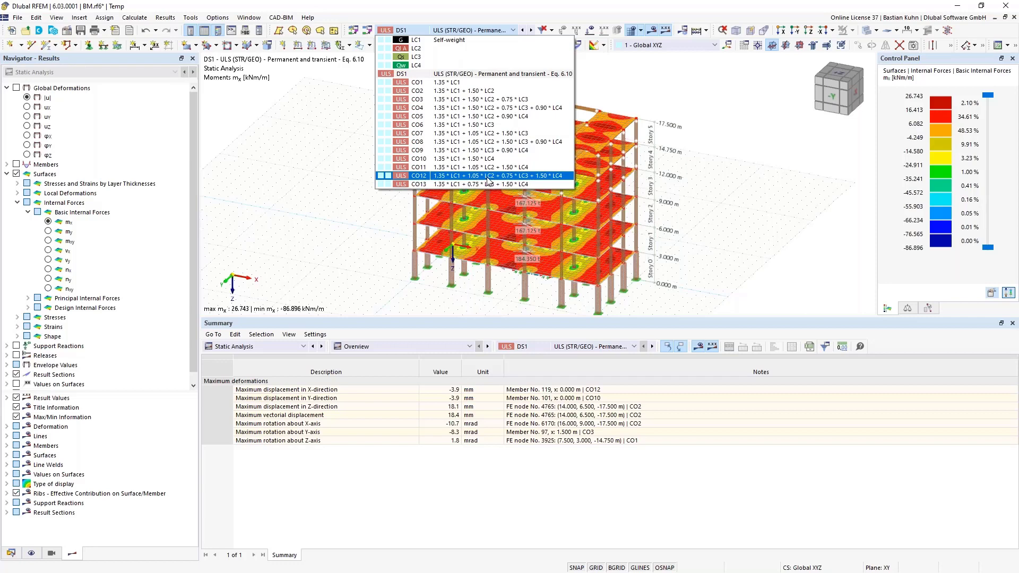
click(474, 82)
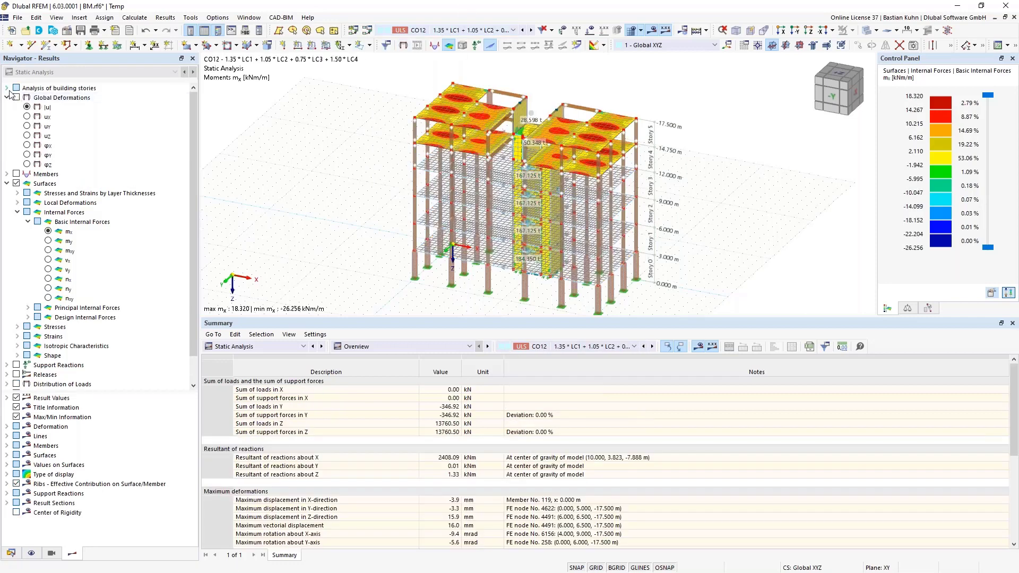
click(6, 88)
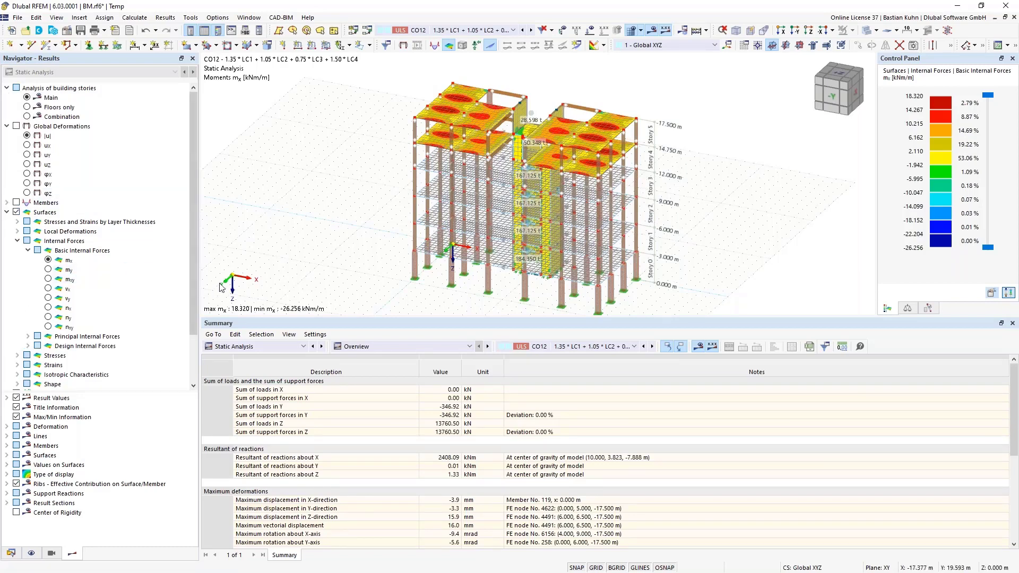
middle_drag(352, 192, 493, 242)
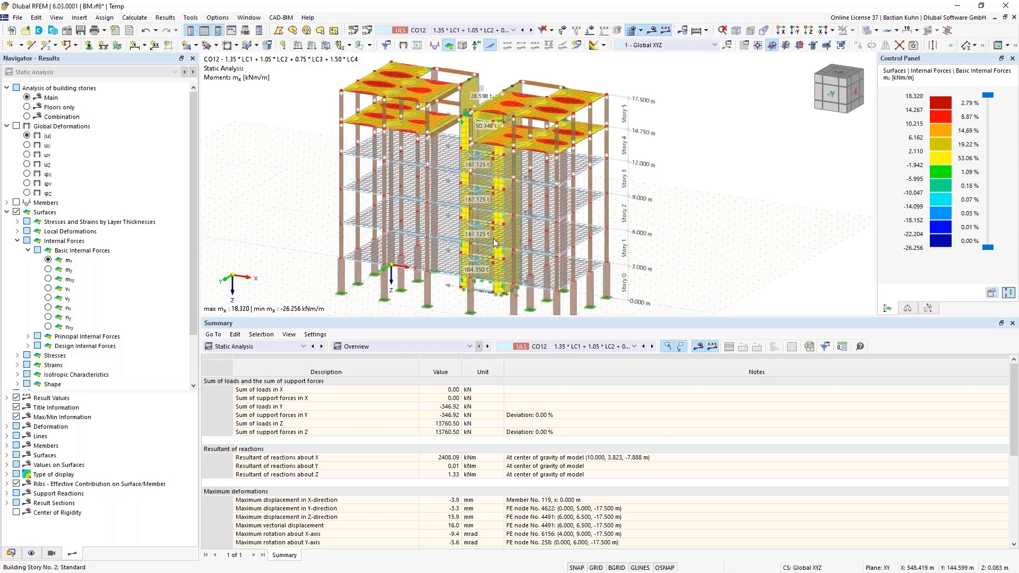
scroll(492, 237, up, 2)
scroll(492, 237, up, 2)
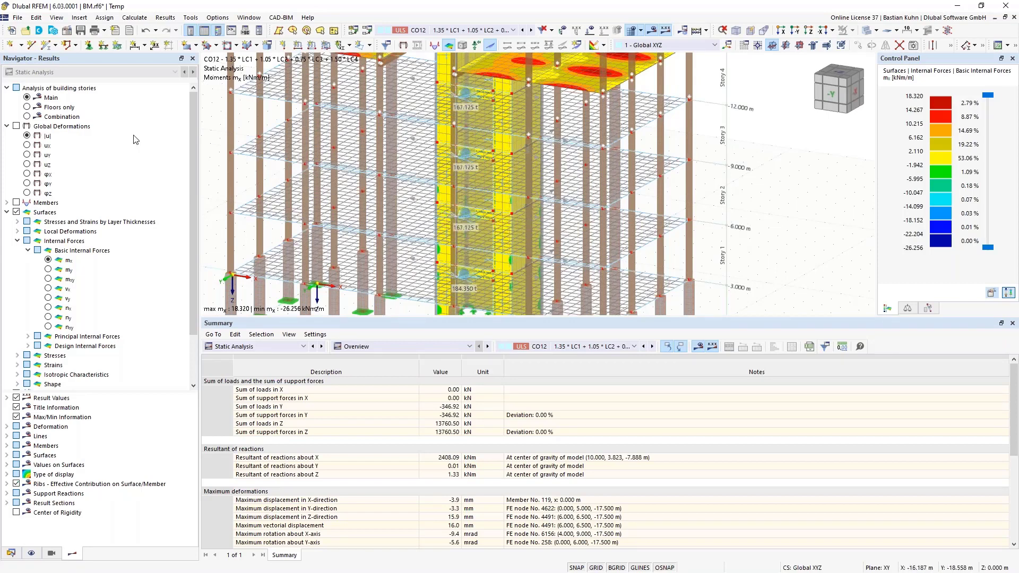
Switch the building stories analysis to Floors only and examine the mx moments on the floor slabs.
click(26, 108)
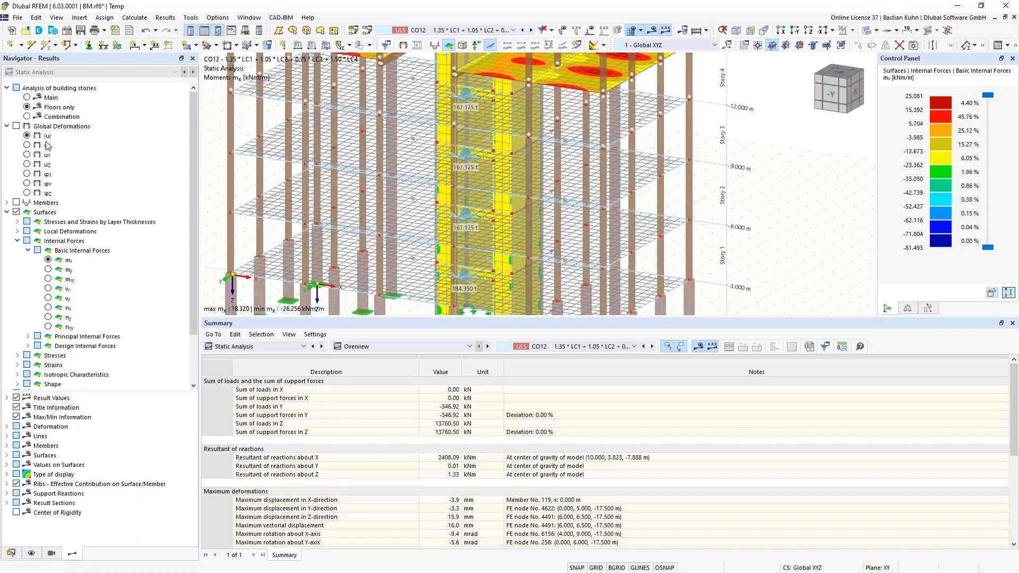
scroll(418, 190, down, 4)
ctrl+middle_drag(424, 194, 504, 206)
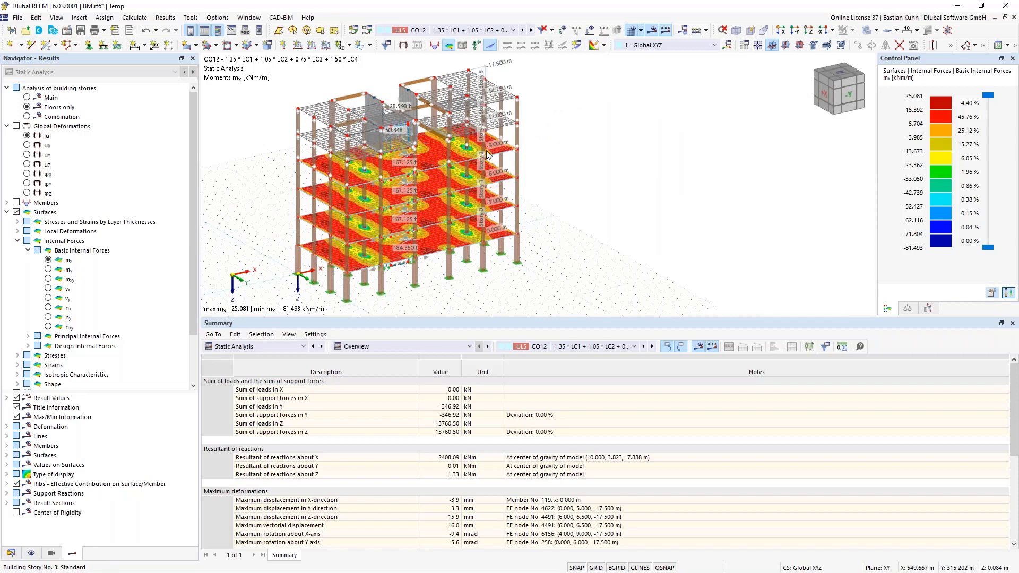
scroll(474, 152, up, 4)
scroll(571, 128, up, 3)
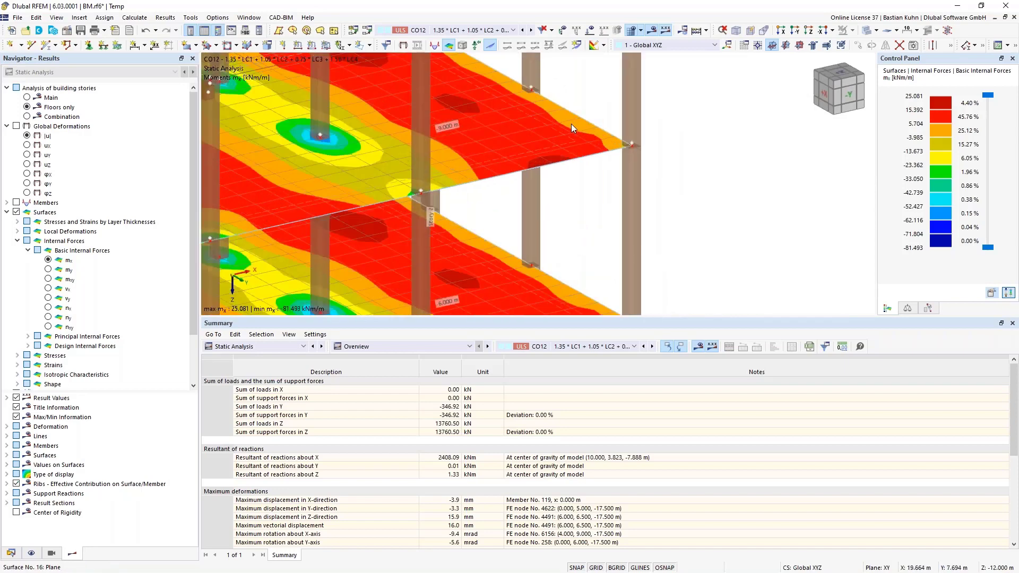
Inspect the stiffness type of floor slab surface 16 and check the properties of surface 11 below it.
double_click(563, 133)
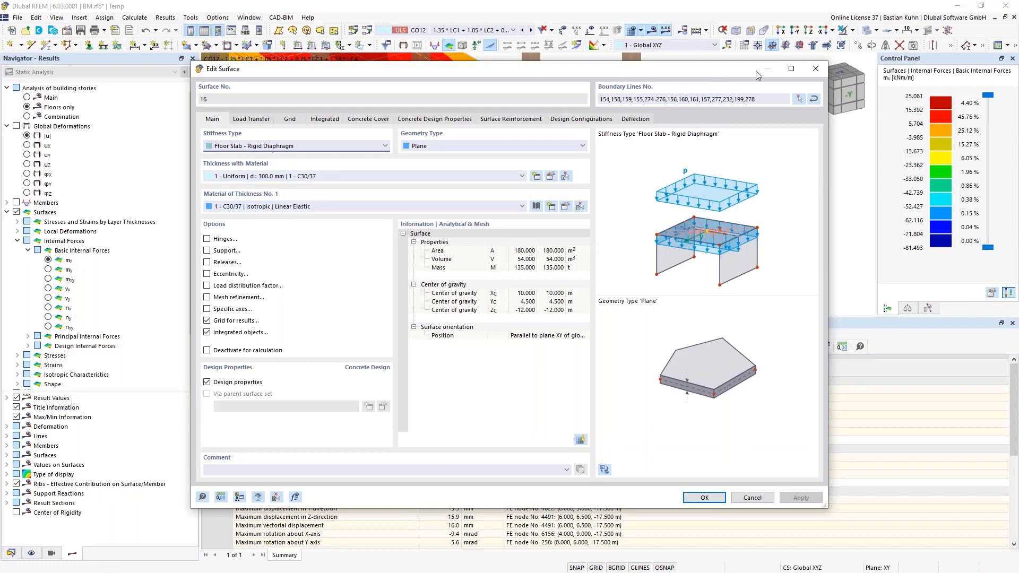
click(816, 69)
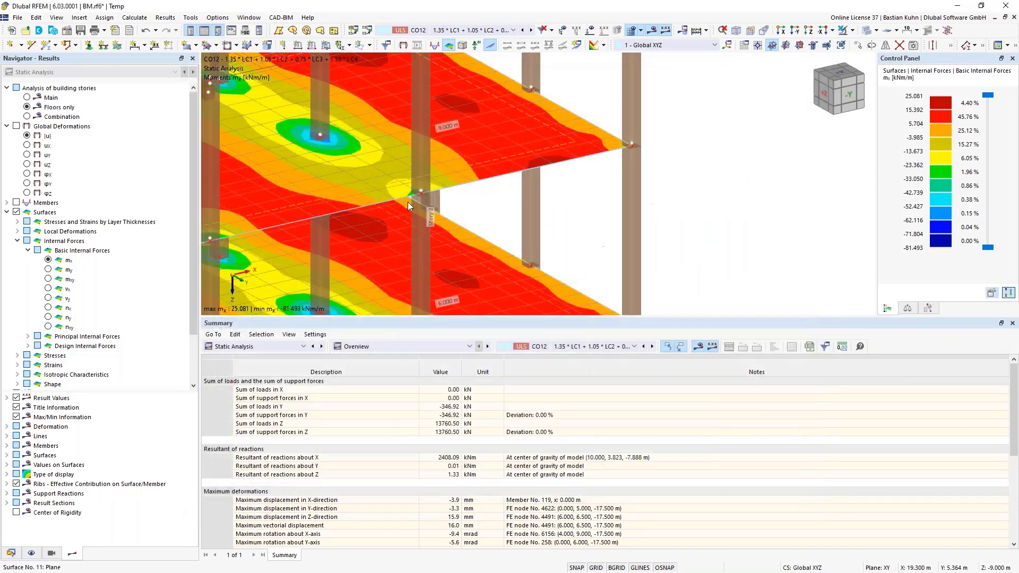
mouse_move(408, 202)
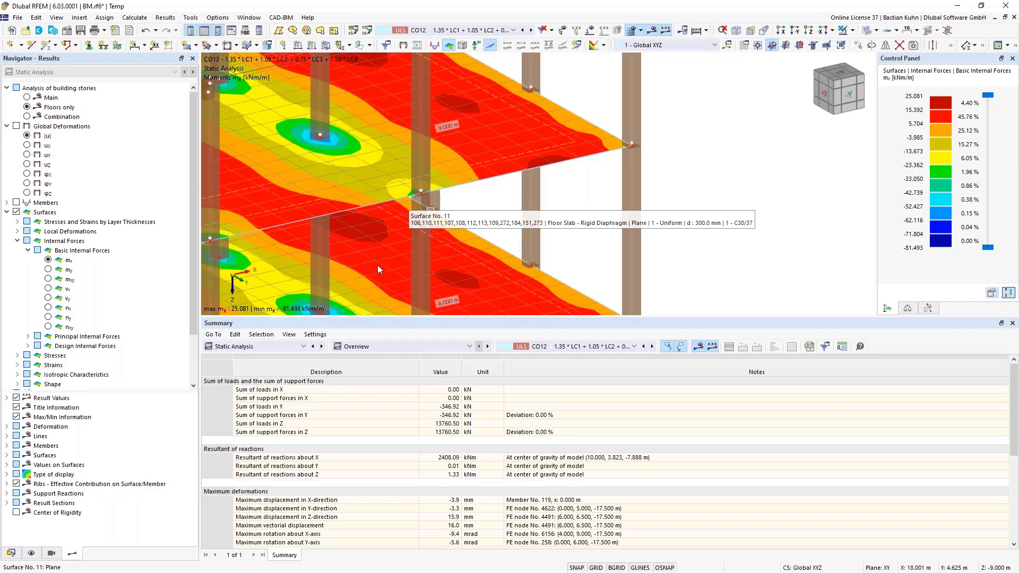
scroll(378, 265, down, 6)
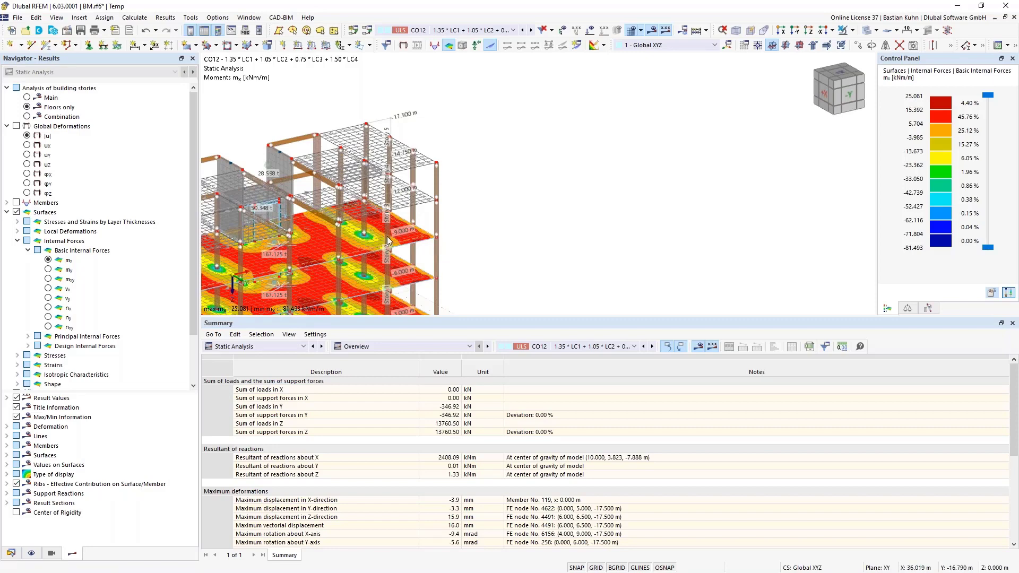
Switch the building stories analysis to Combination and view the mx moments on the whole building.
click(26, 116)
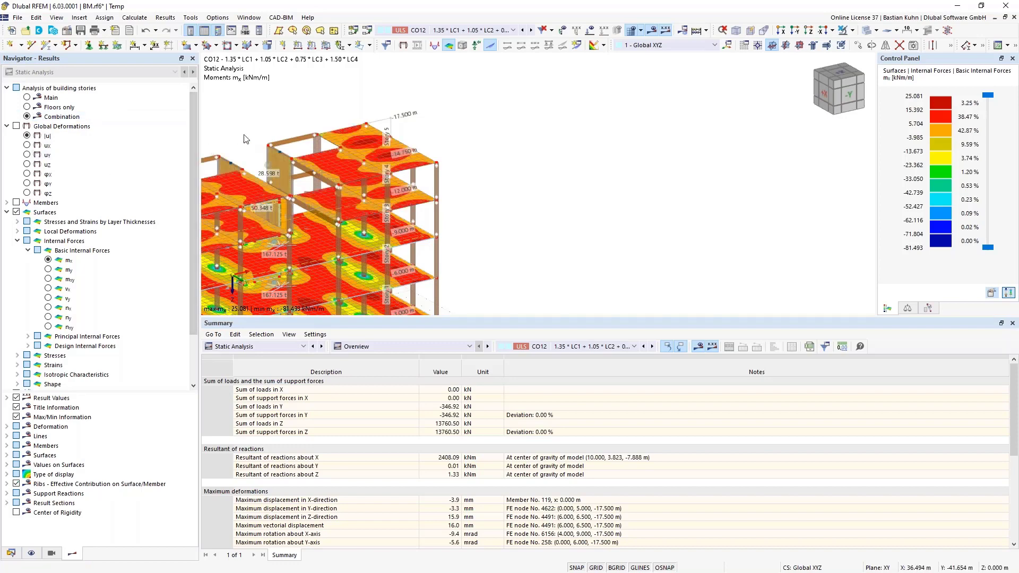
middle_drag(555, 114, 569, 114)
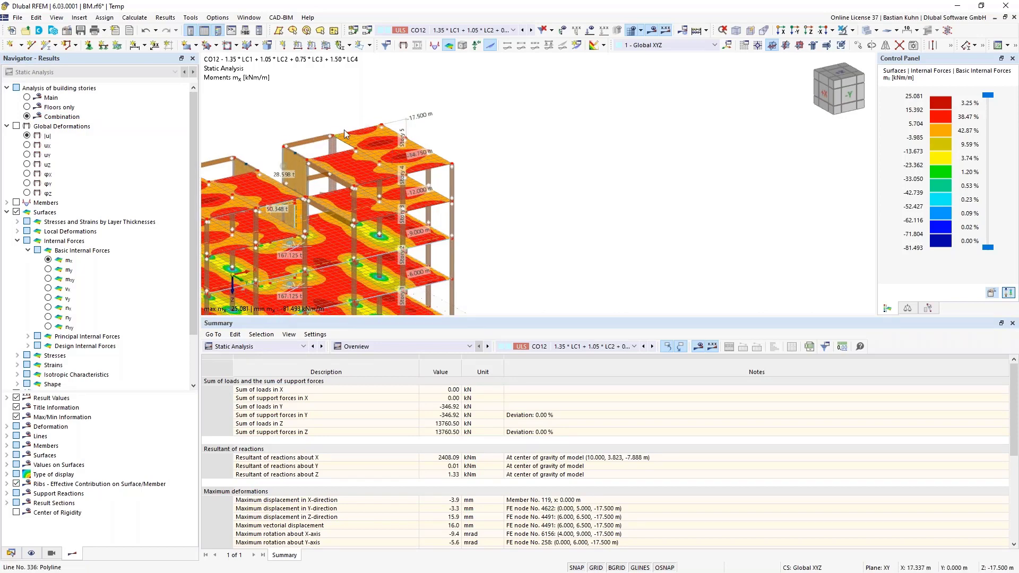
scroll(344, 130, down, 4)
ctrl+middle_drag(342, 129, 353, 145)
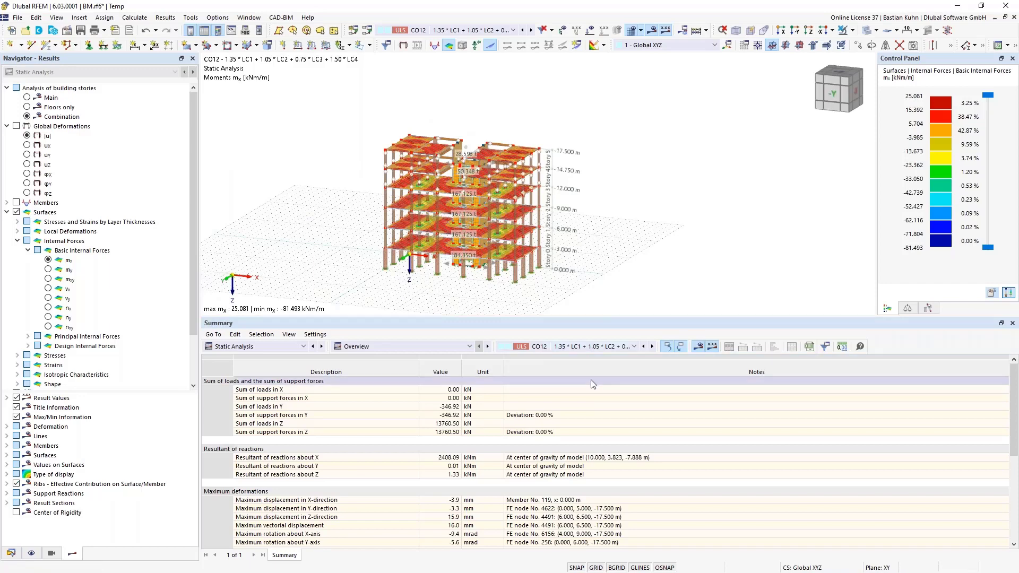
Show the results table by stories and highlight the story forces FY for all stories.
click(453, 348)
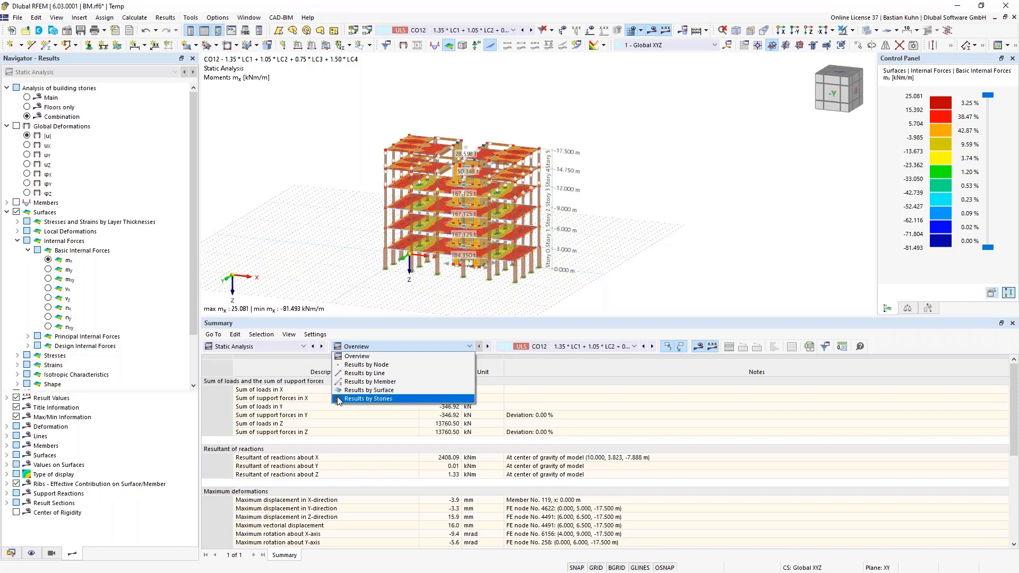
click(363, 402)
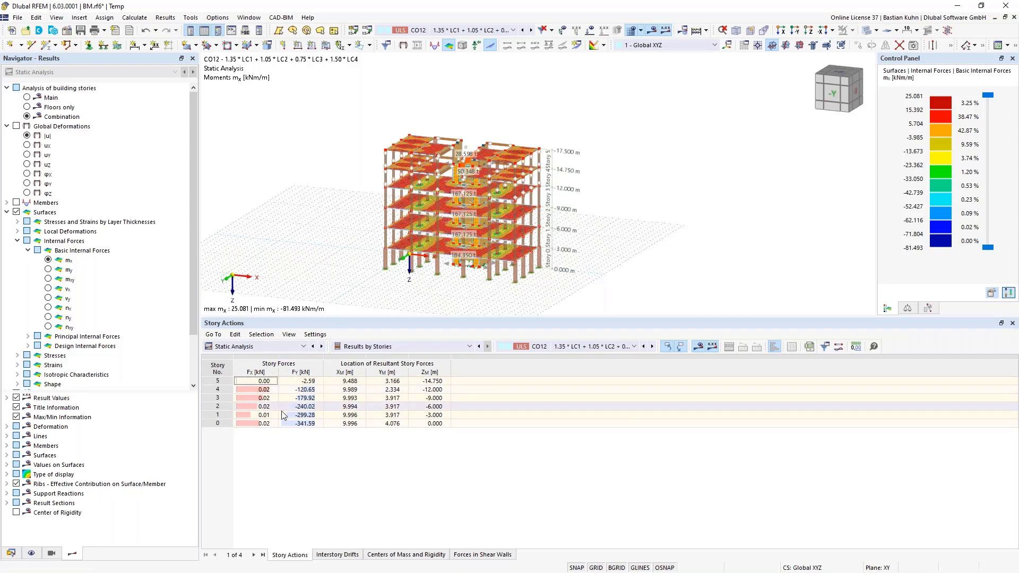
drag(299, 381, 300, 424)
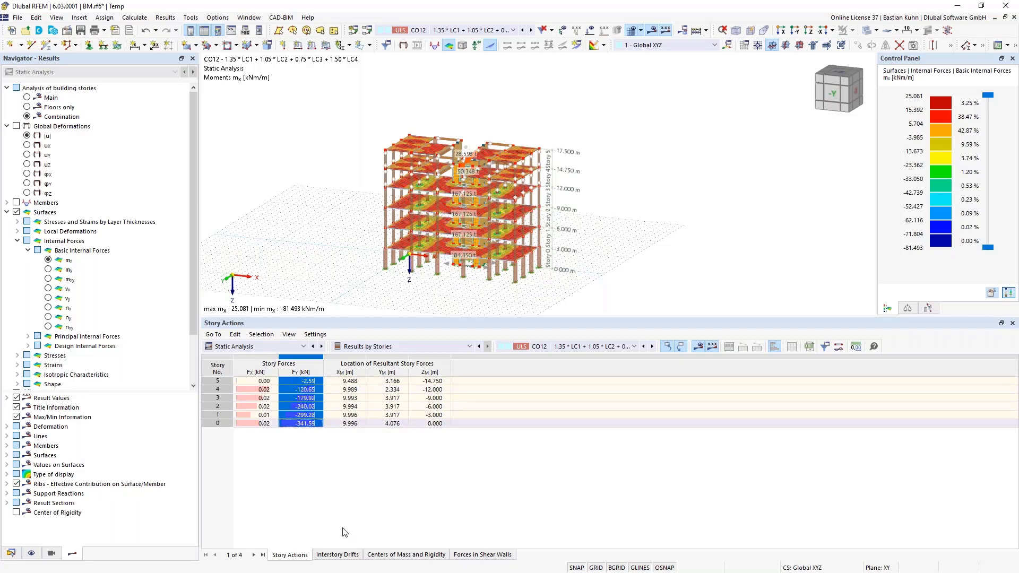
Examine the uY displacements in the interstory drifts table and the mass center coordinates in the centers of mass and rigidity table.
click(339, 555)
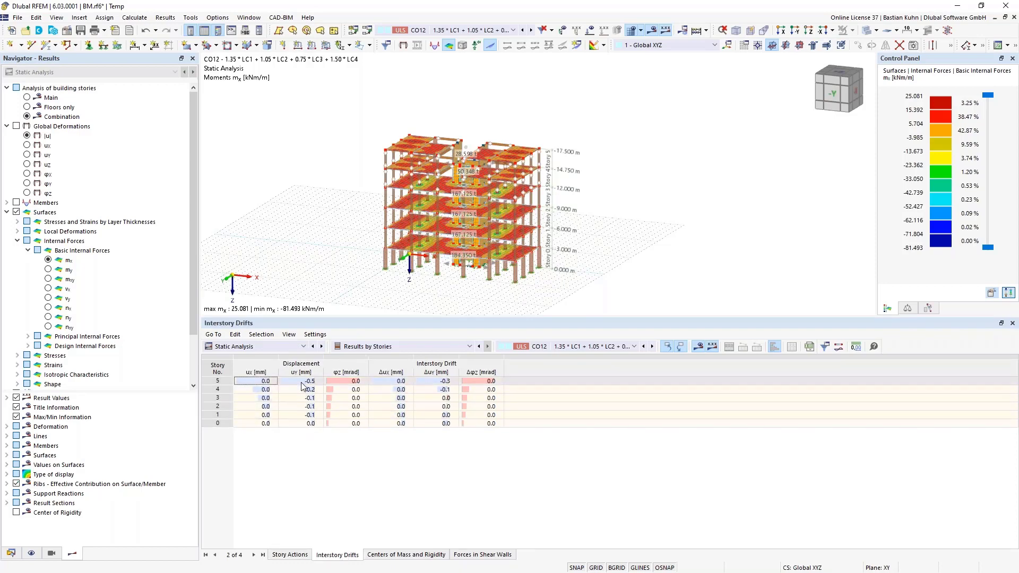
click(316, 370)
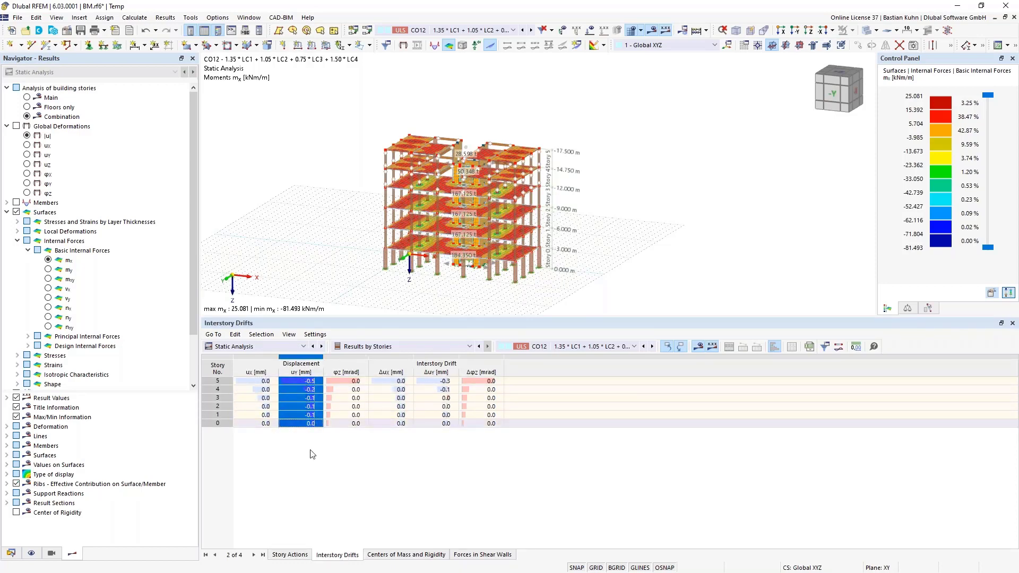
click(412, 555)
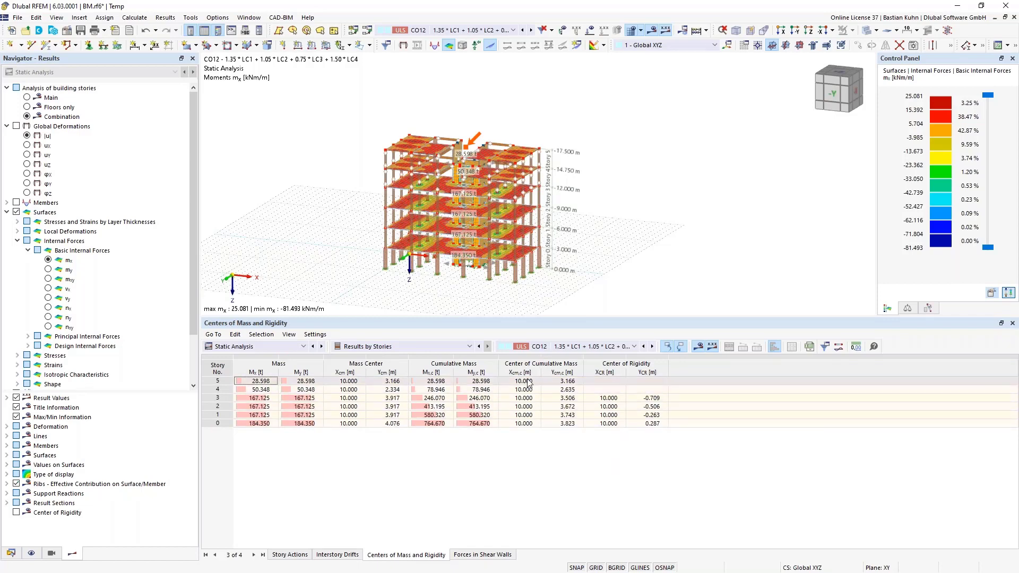
drag(346, 381, 391, 425)
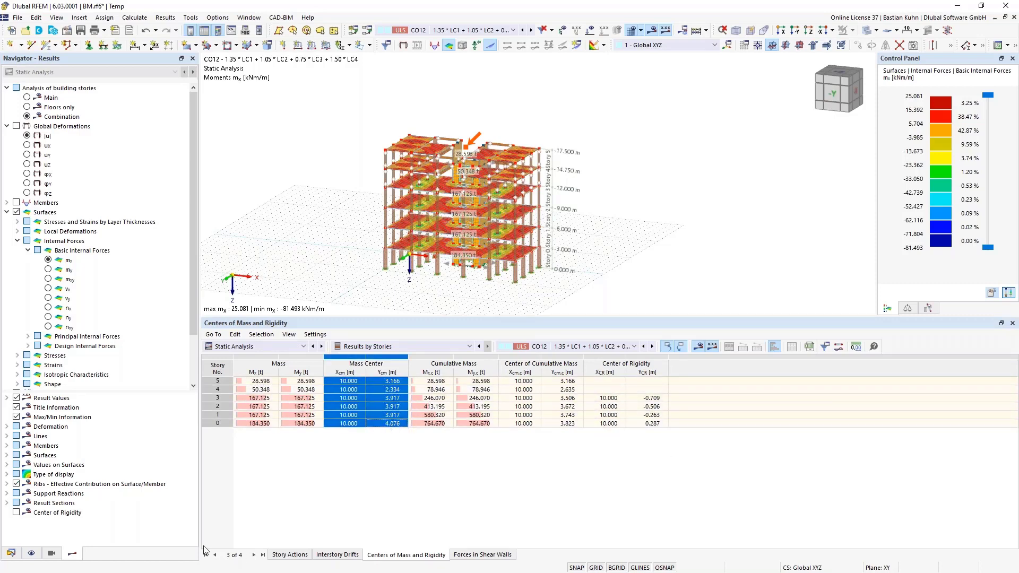
Turn off the surface results display and locate the center of rigidity of story 2 in the model.
click(30, 553)
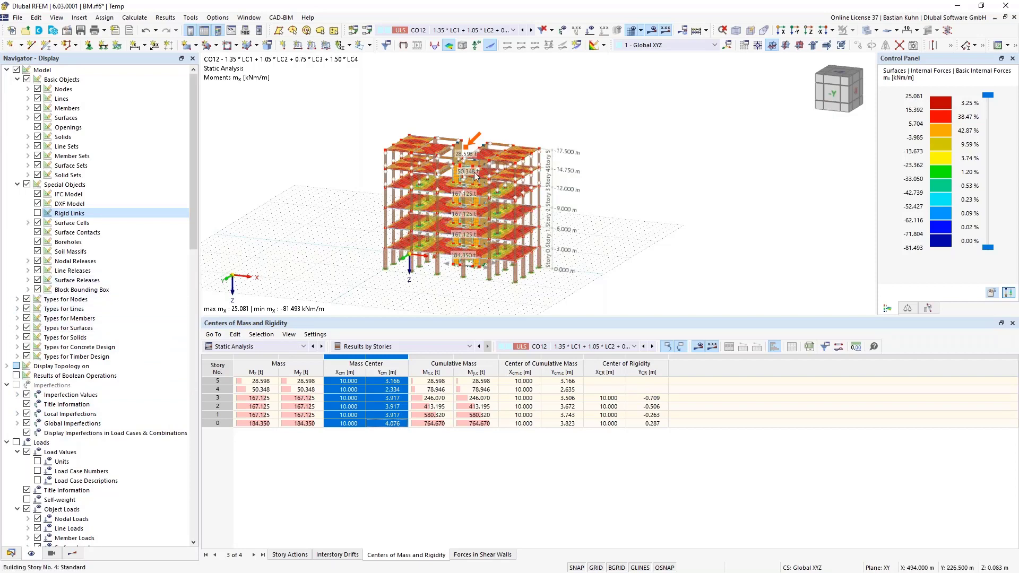
scroll(475, 171, up, 5)
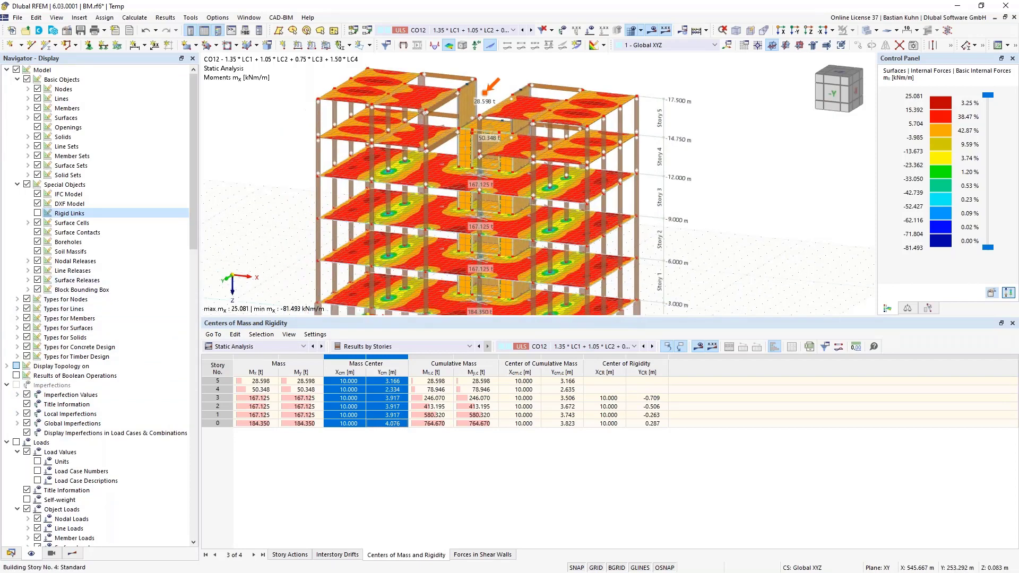
click(72, 553)
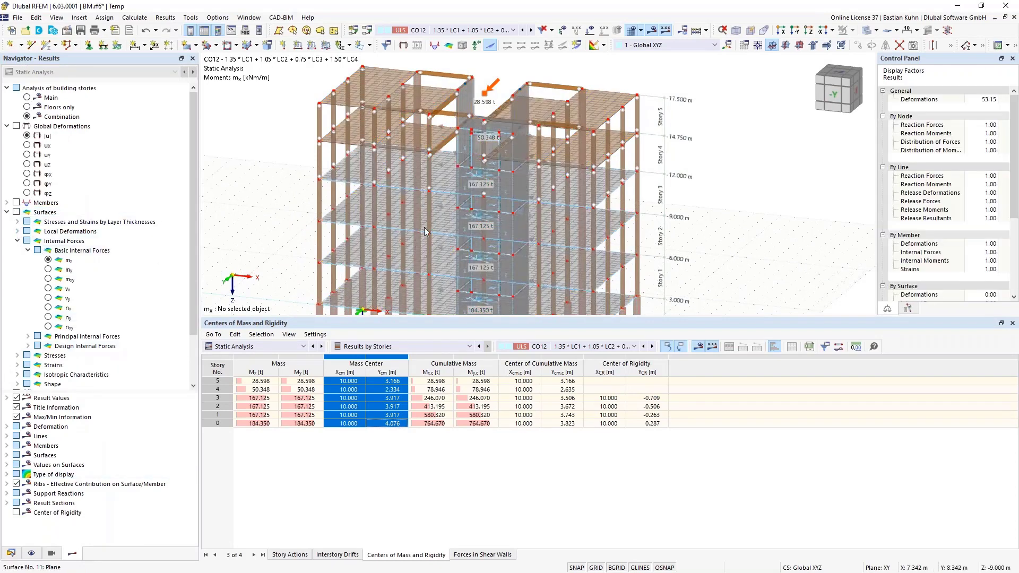
middle_drag(424, 232, 504, 211)
click(605, 407)
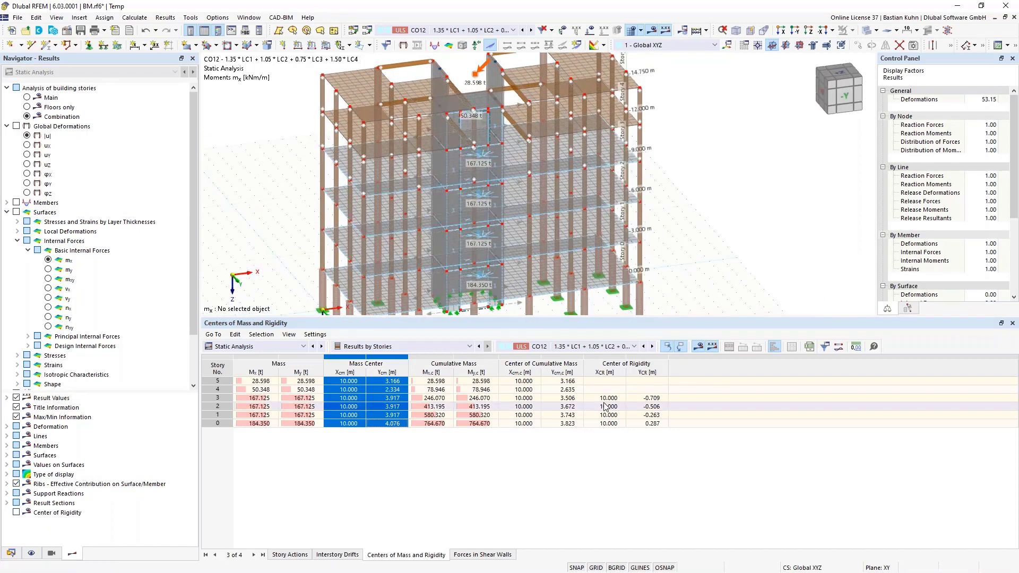
Hide the mass symbols of the building stories' centers of gravity and check the dimension and floor set display options.
click(32, 553)
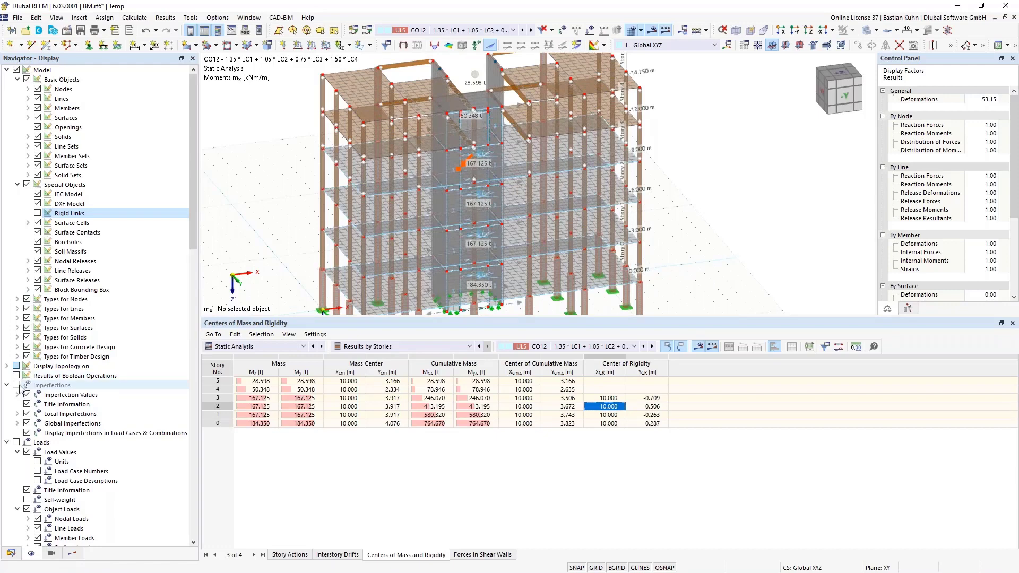
scroll(13, 377, down, 15)
scroll(13, 373, up, 3)
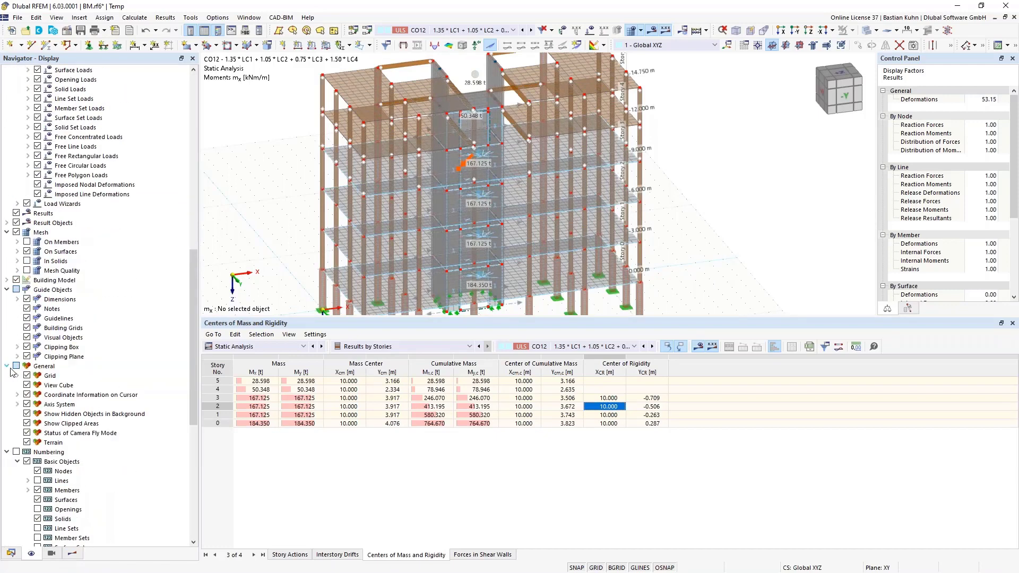
click(7, 279)
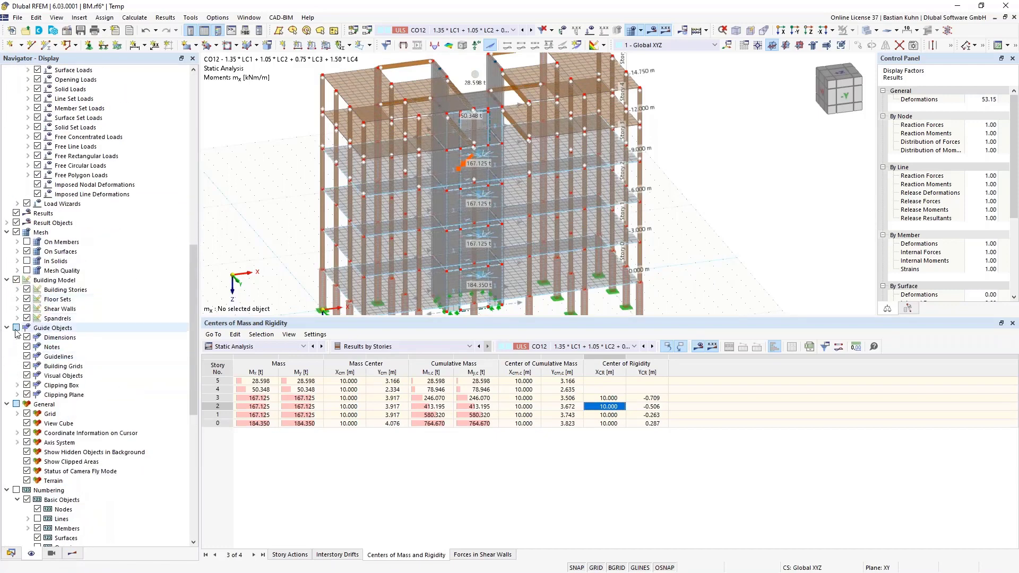
click(17, 290)
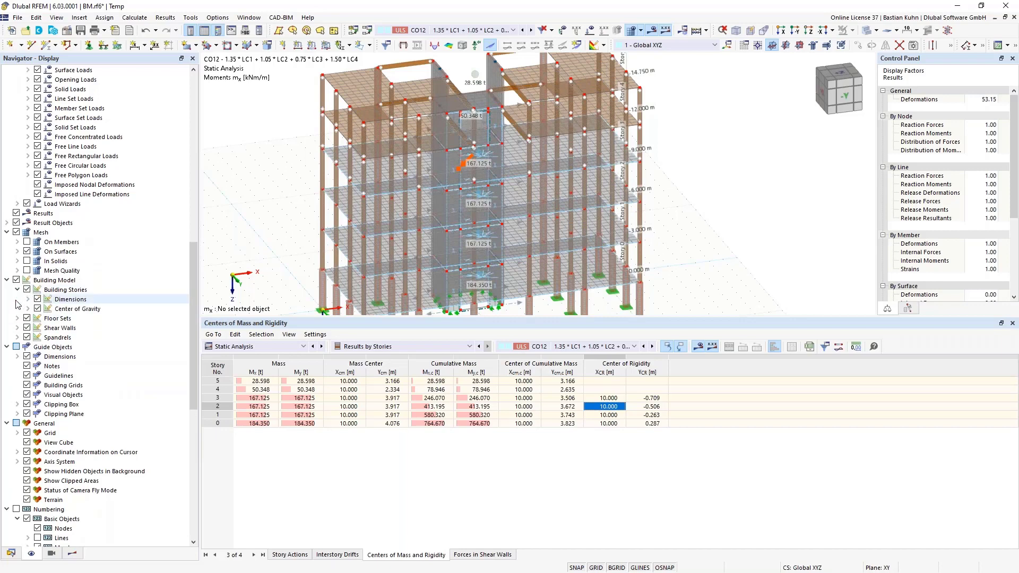
click(28, 309)
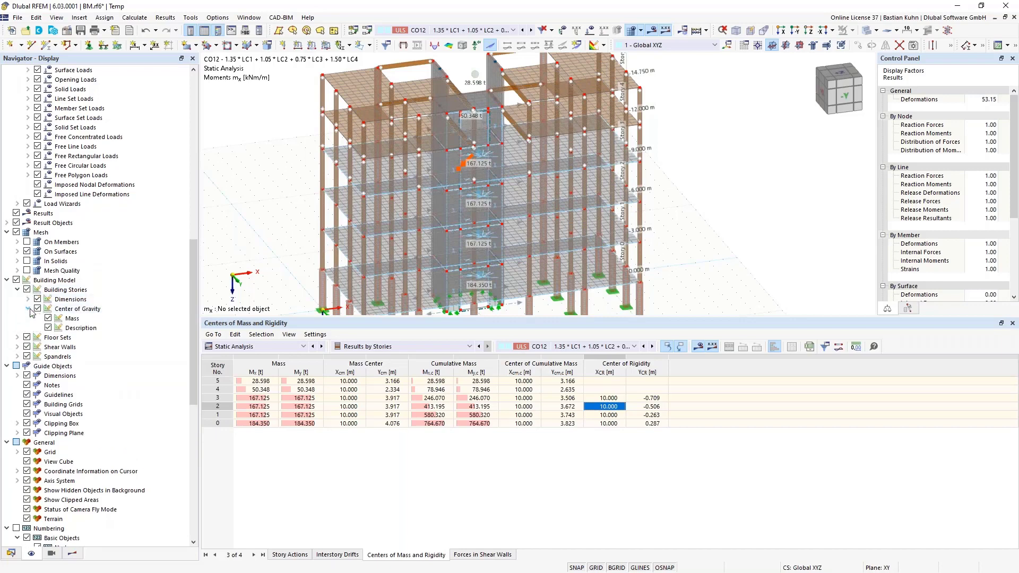
click(48, 319)
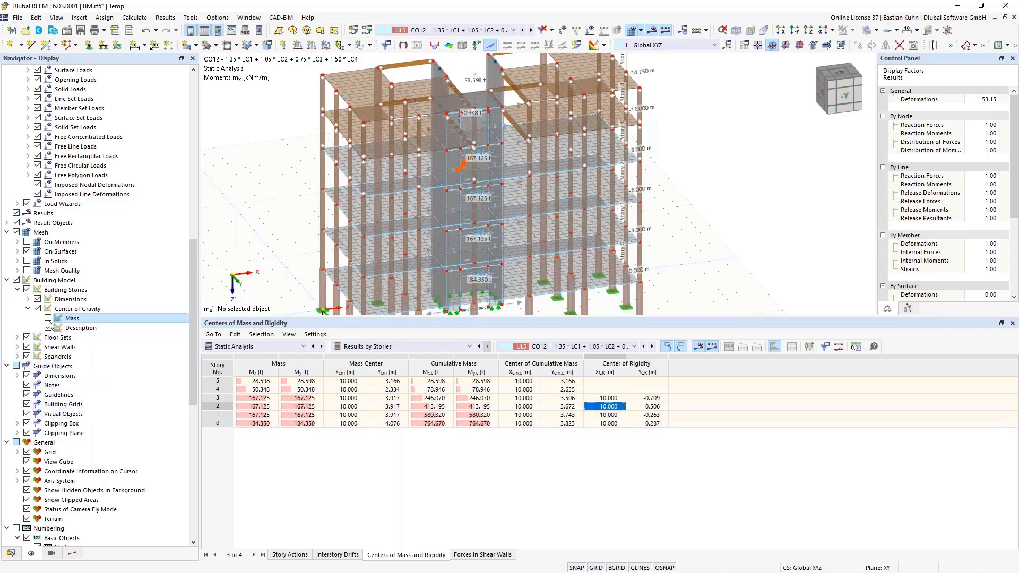
click(27, 299)
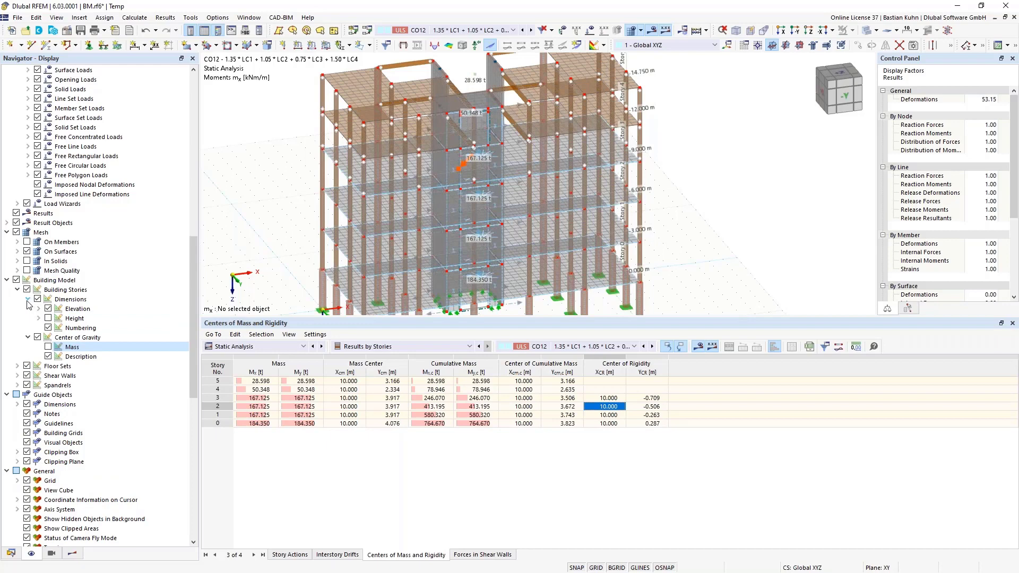
click(17, 365)
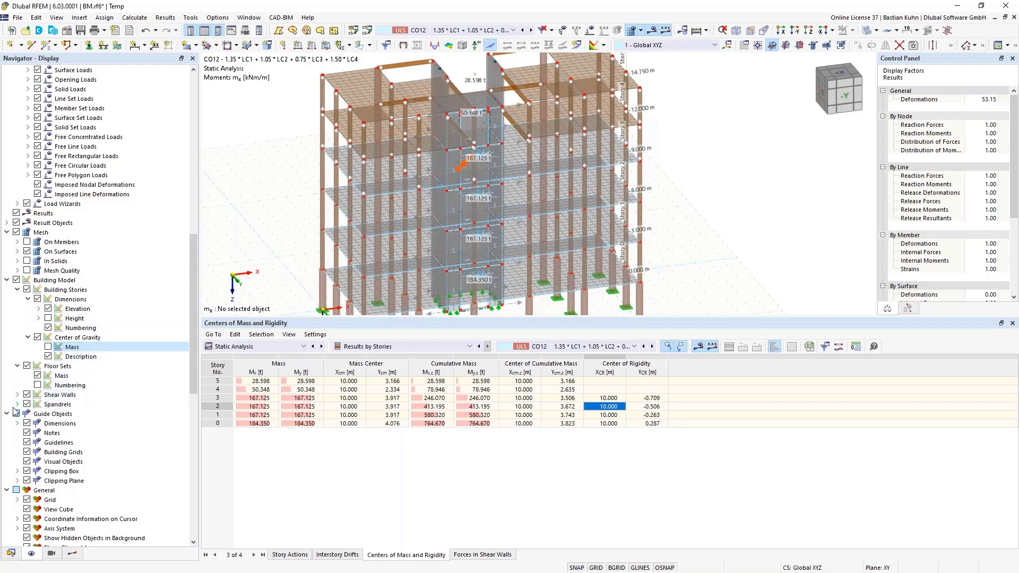
scroll(27, 372, up, 15)
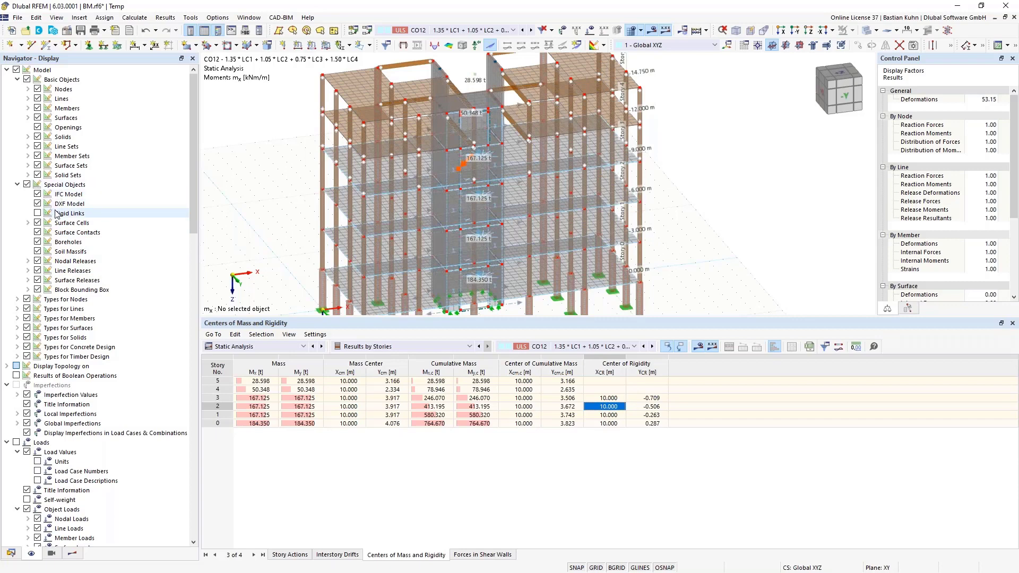
Check the display options for the building model's shear walls and spandrels, and show the results table of forces in shear walls.
scroll(56, 212, down, 7)
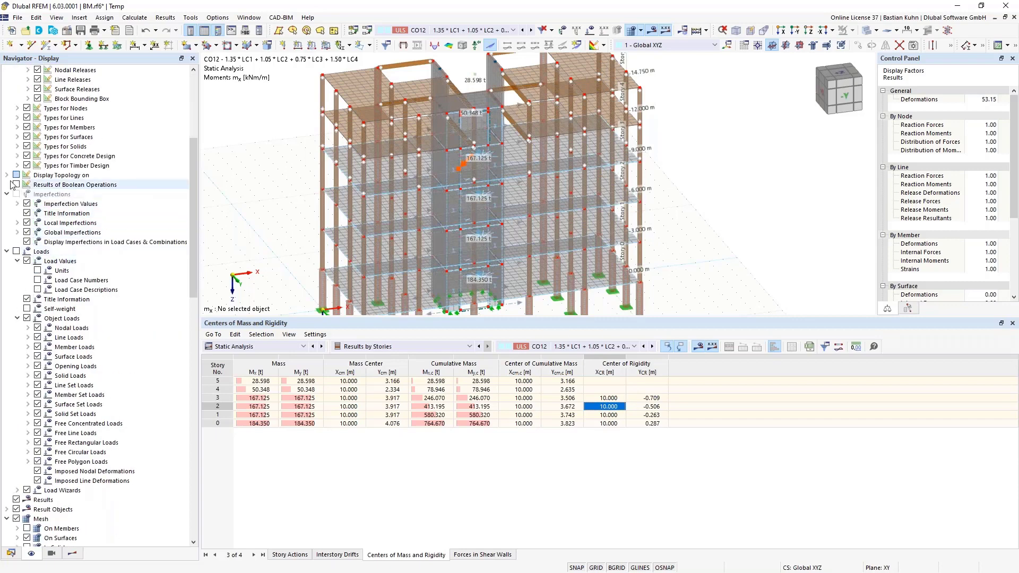
scroll(76, 308, down, 7)
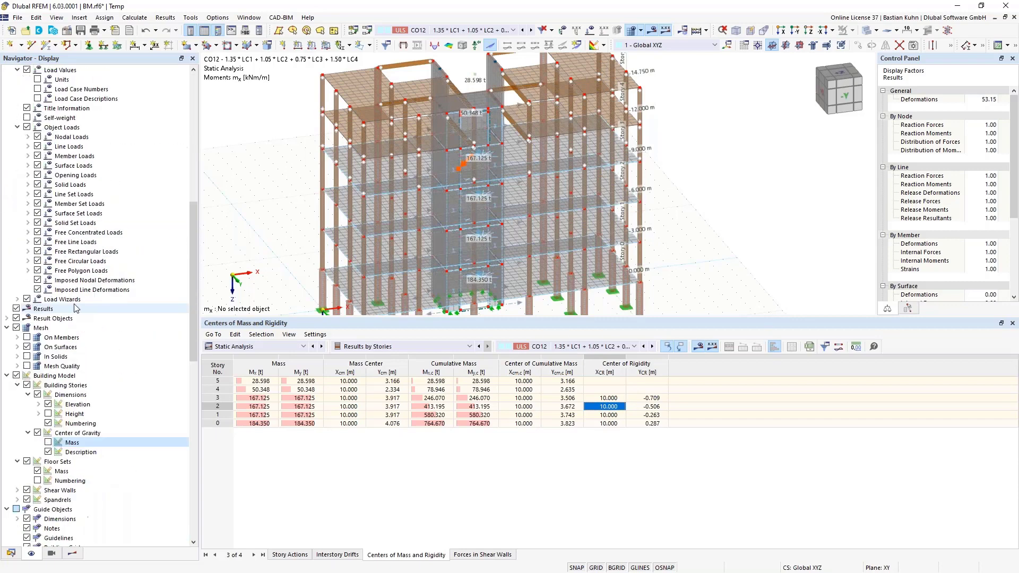
scroll(76, 308, down, 7)
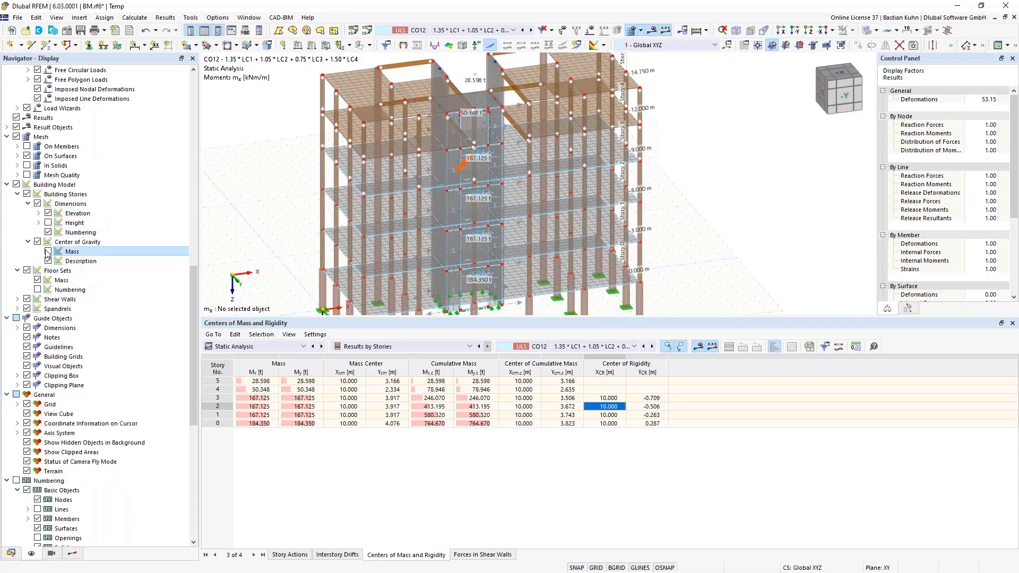
click(18, 300)
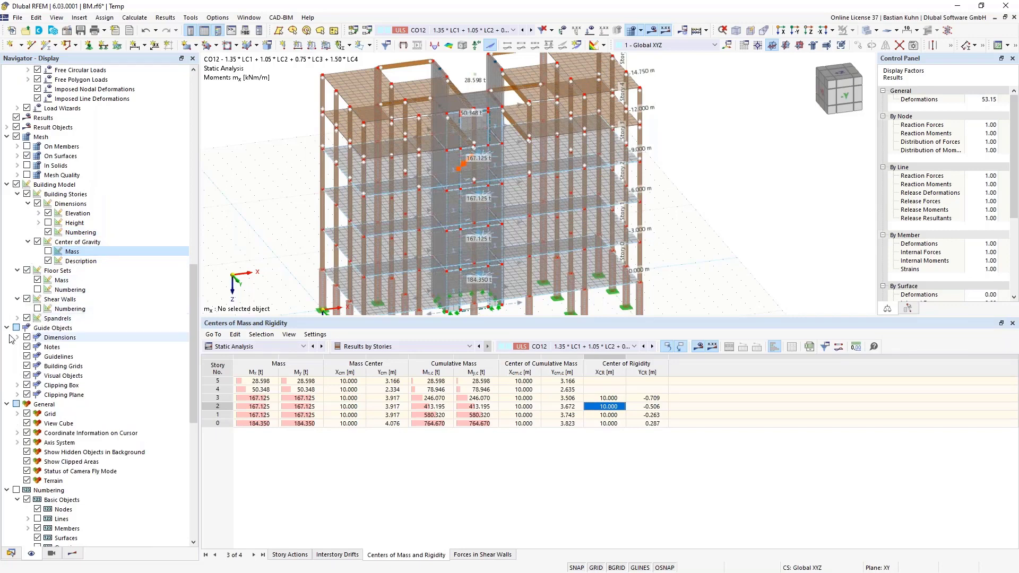
click(18, 318)
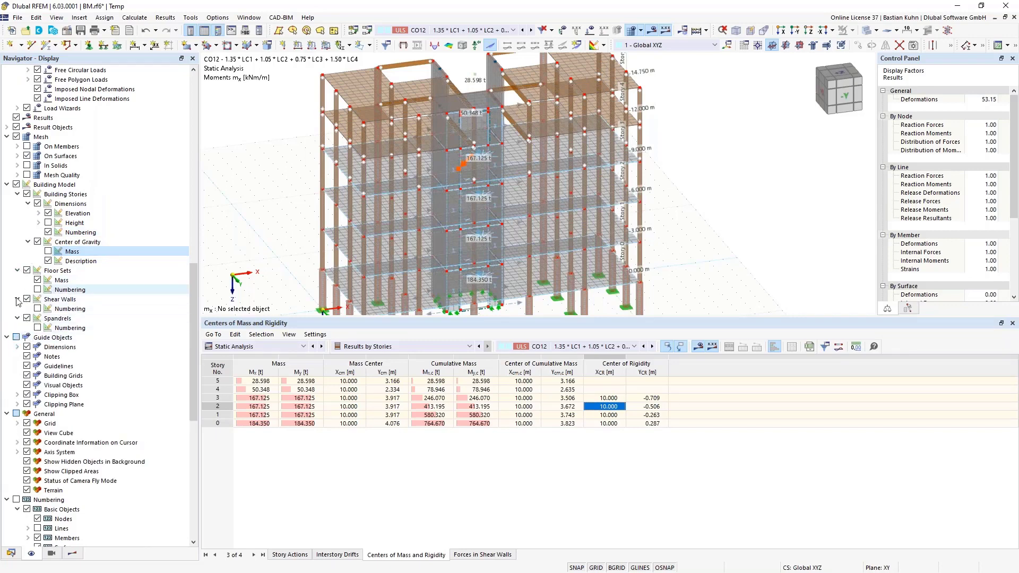
scroll(71, 347, down, 12)
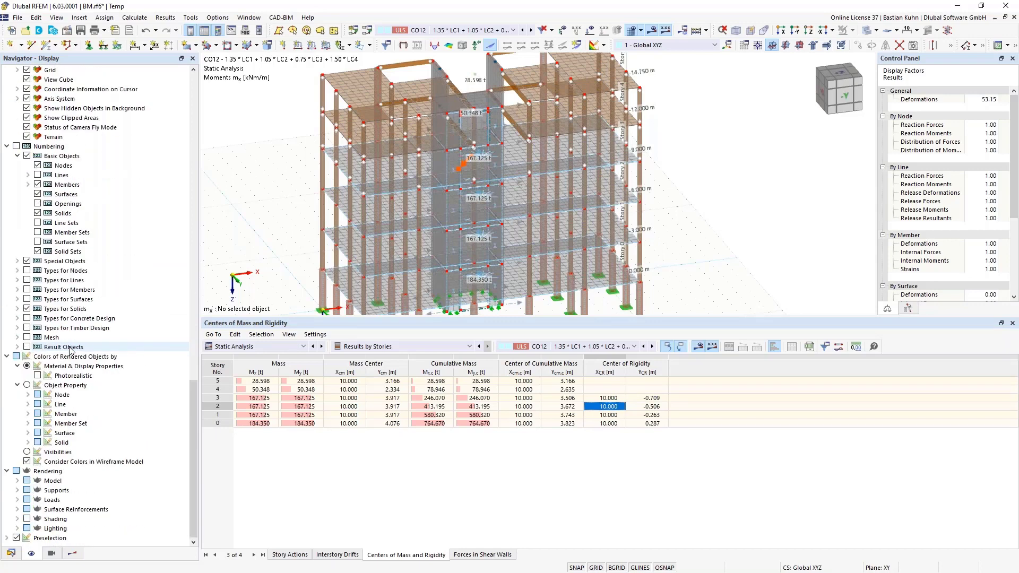
click(482, 555)
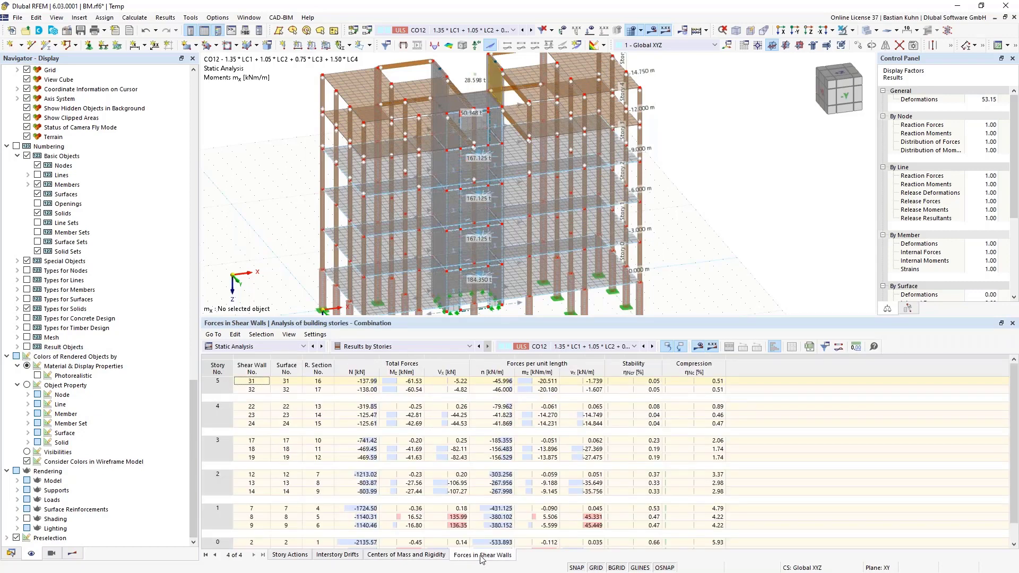
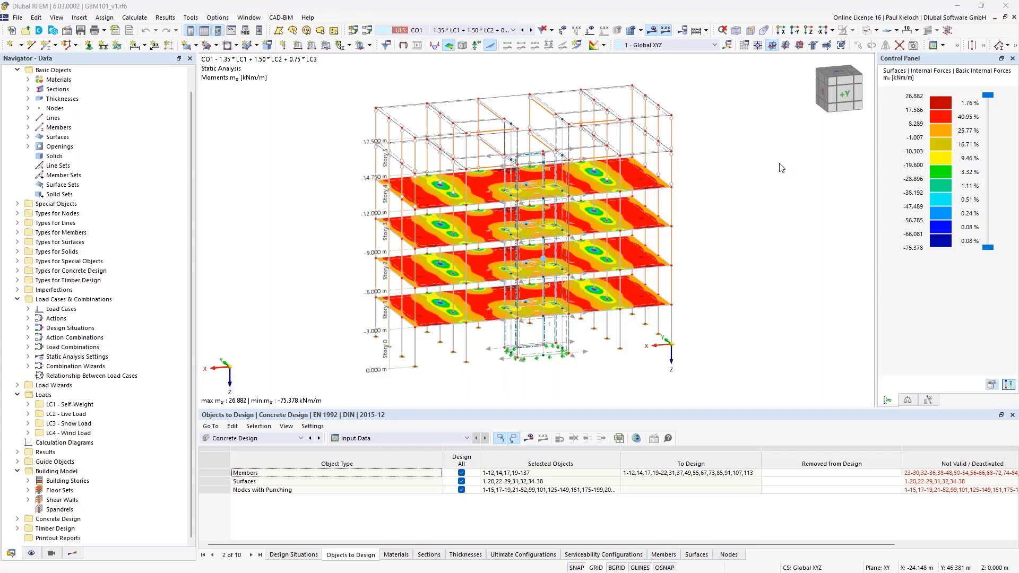
Review the list of available load cases, design situations and load combinations, keeping CO1 selected.
click(513, 30)
click(513, 30)
click(513, 30)
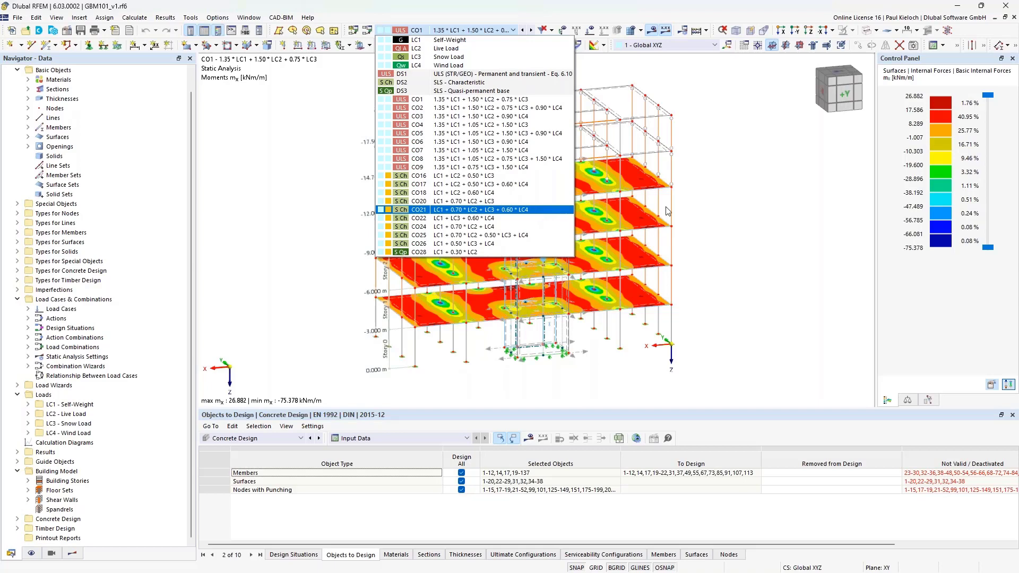
click(709, 208)
Check the mesh refinement option of node 245, at a moment peak in the floor slab, without changing the node.
scroll(464, 208, up, 1)
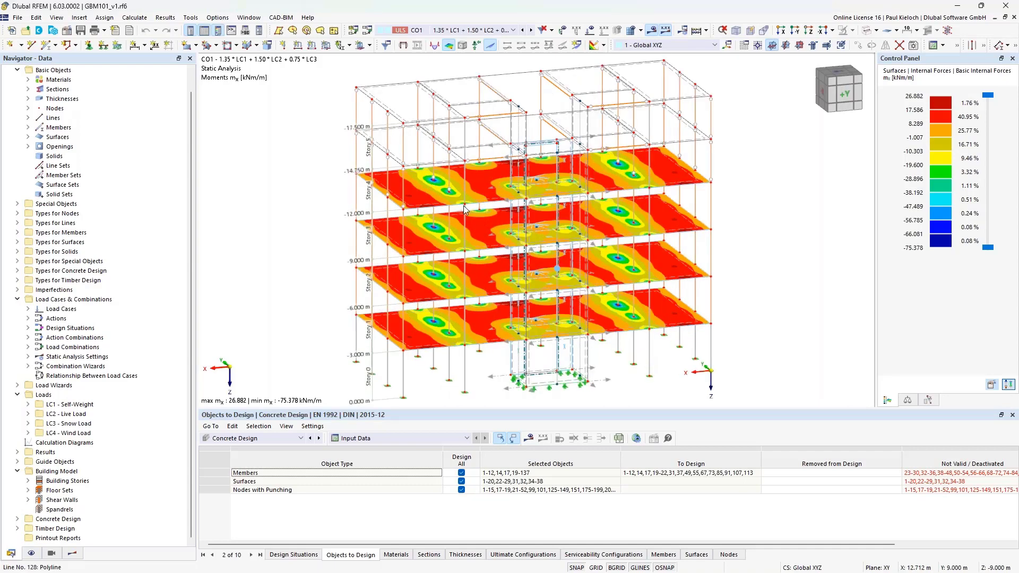
scroll(451, 202, up, 5)
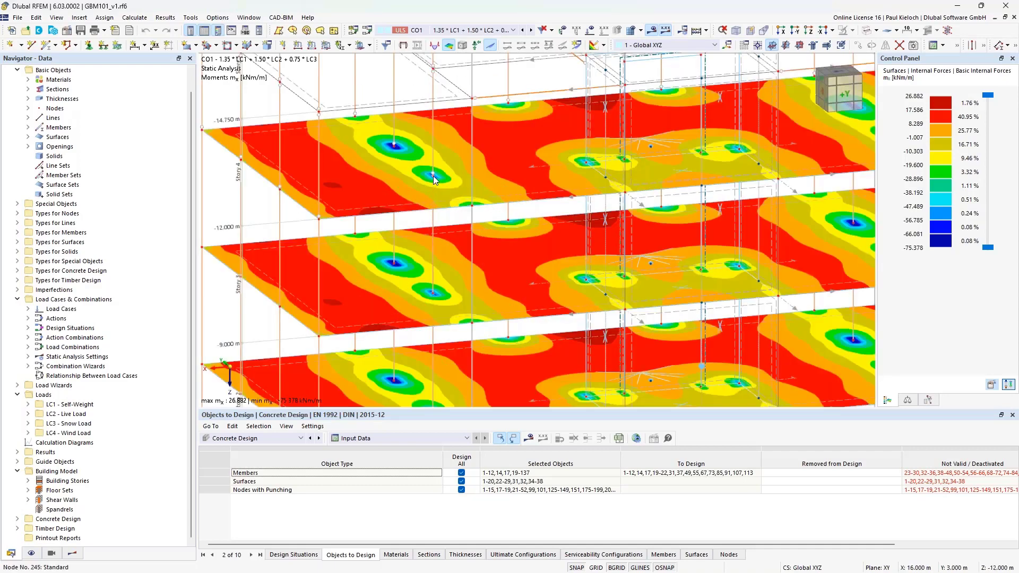
double_click(434, 180)
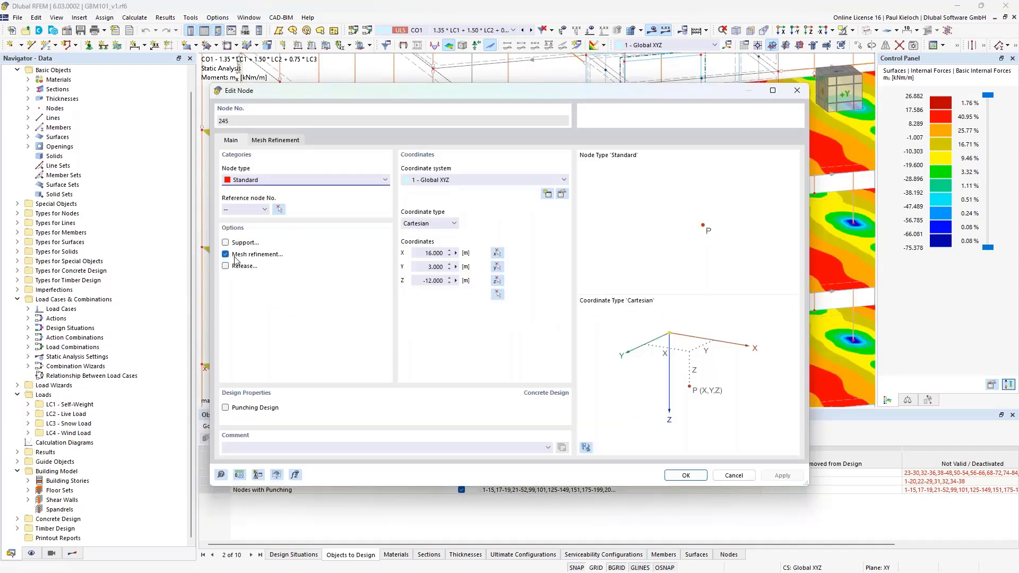
click(735, 475)
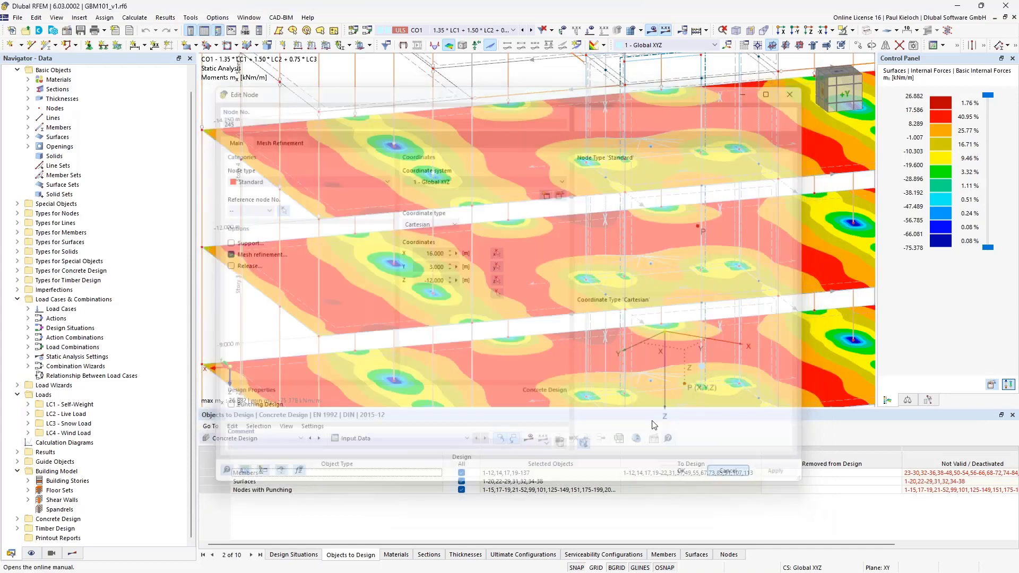
scroll(258, 212, down, 5)
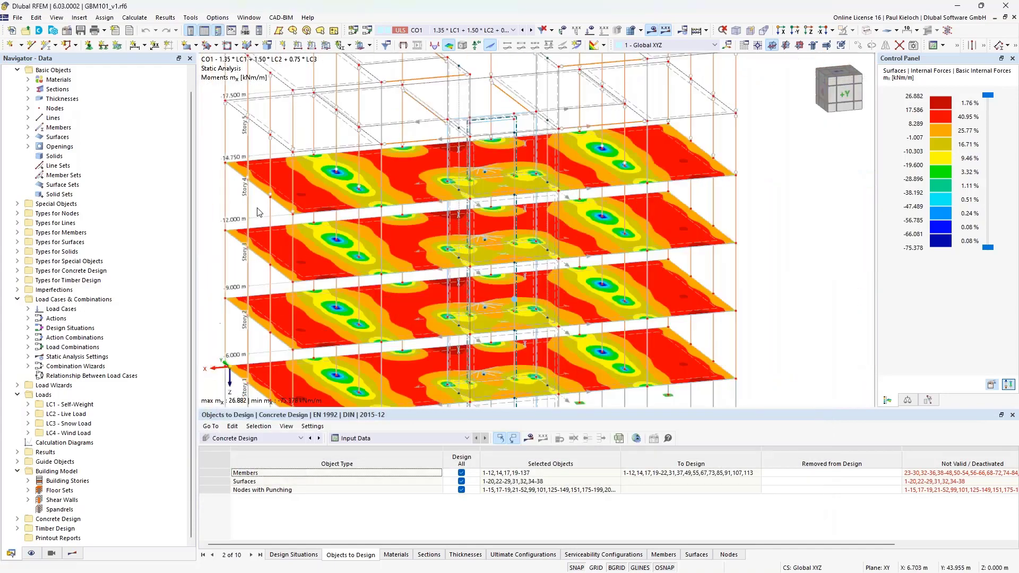
Examine the properties of result beam member 125 in the ground-story shear wall of the core.
middle_drag(784, 180, 784, 179)
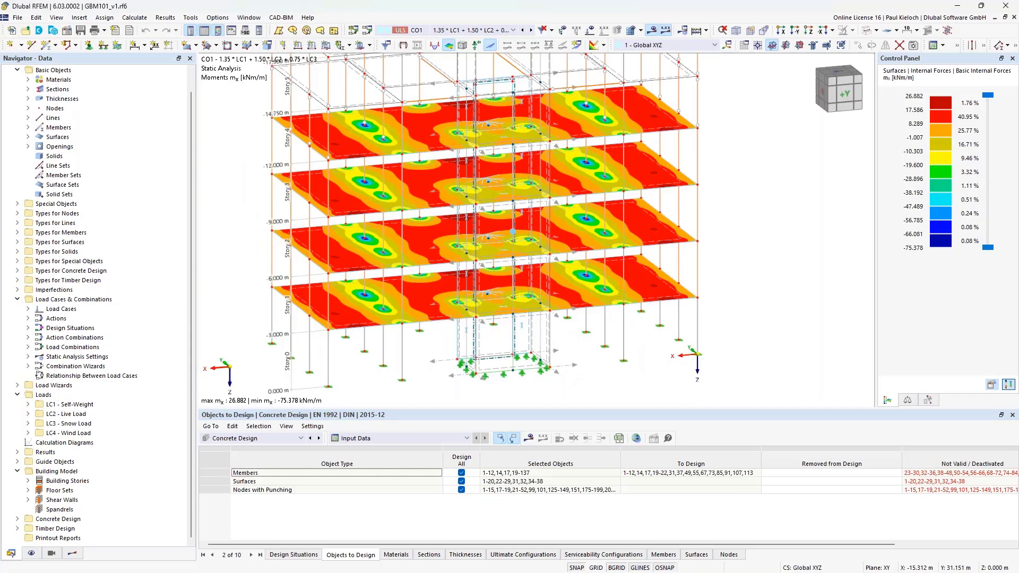
mouse_move(776, 226)
ctrl+middle_down()
mouse_move(789, 220)
mouse_move(780, 211)
mouse_move(789, 218)
ctrl+middle_up()
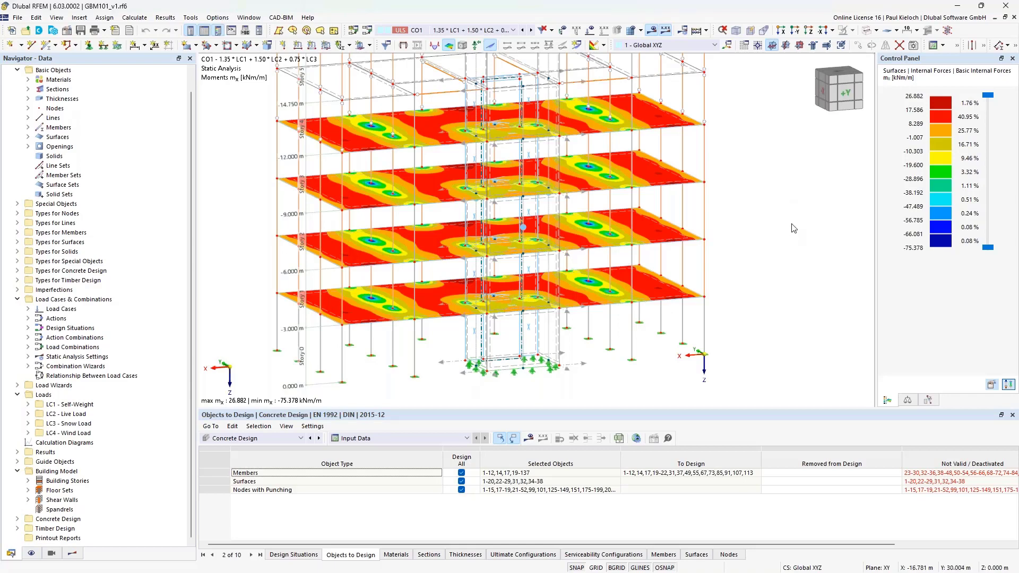
middle_drag(784, 228, 792, 222)
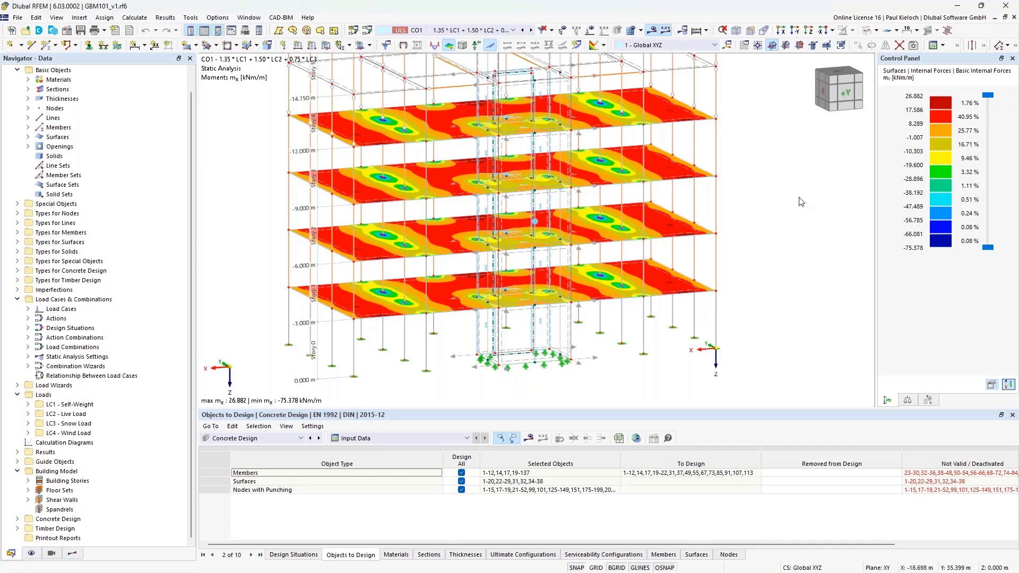
ctrl+middle_drag(800, 201, 776, 227)
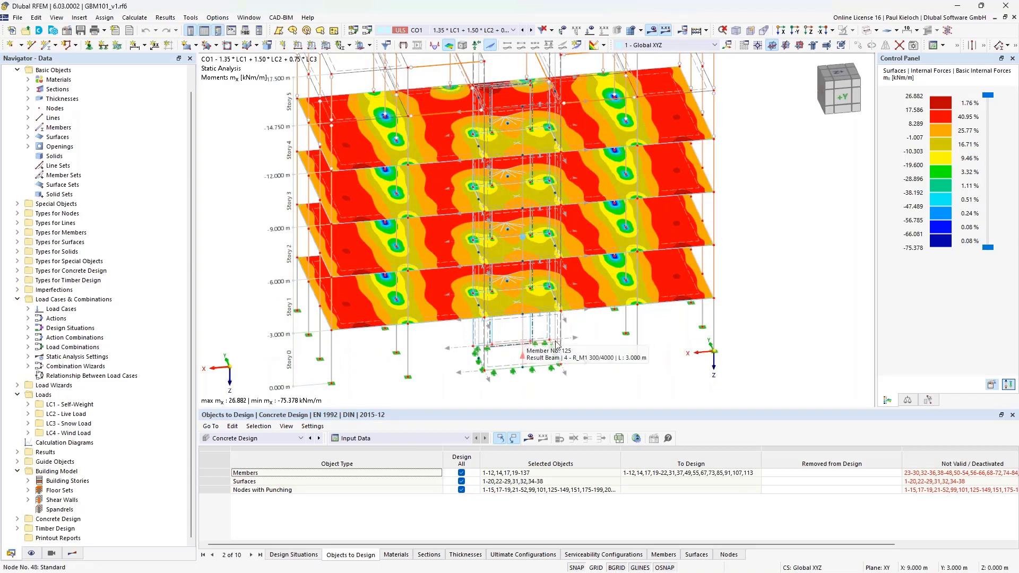
ctrl+middle_drag(557, 344, 448, 337)
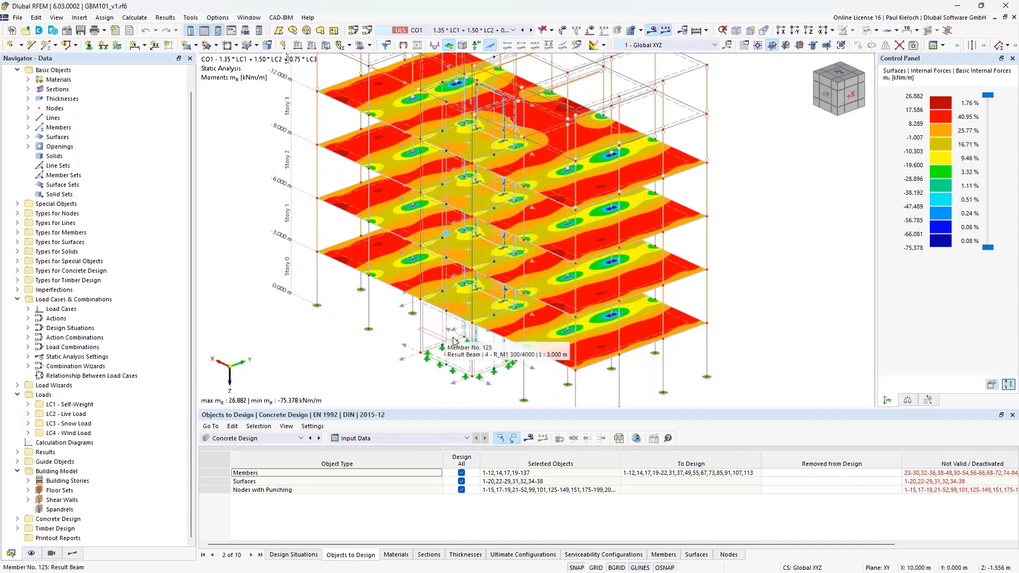
ctrl+middle_drag(445, 338, 469, 319)
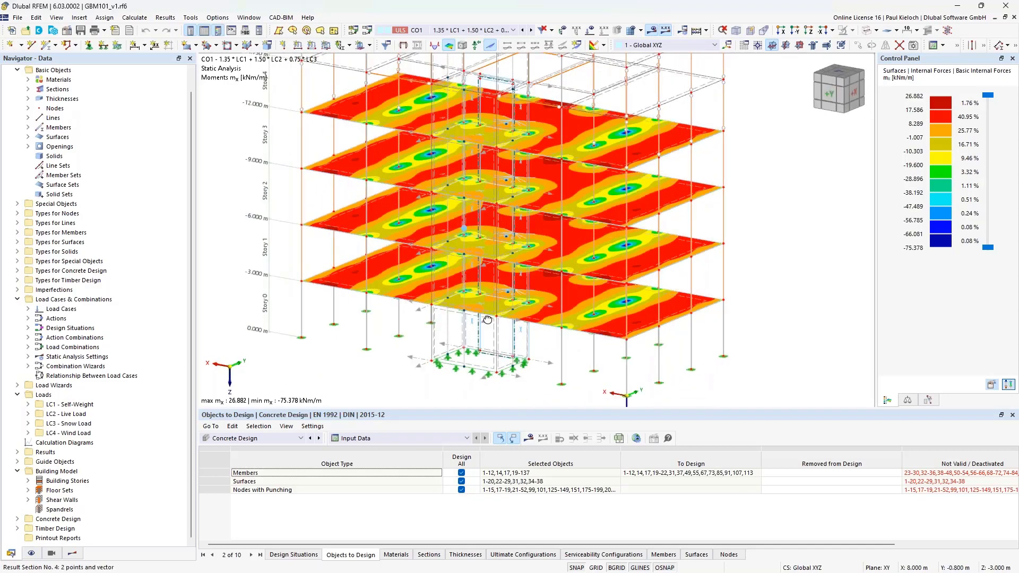
scroll(470, 380, up, 3)
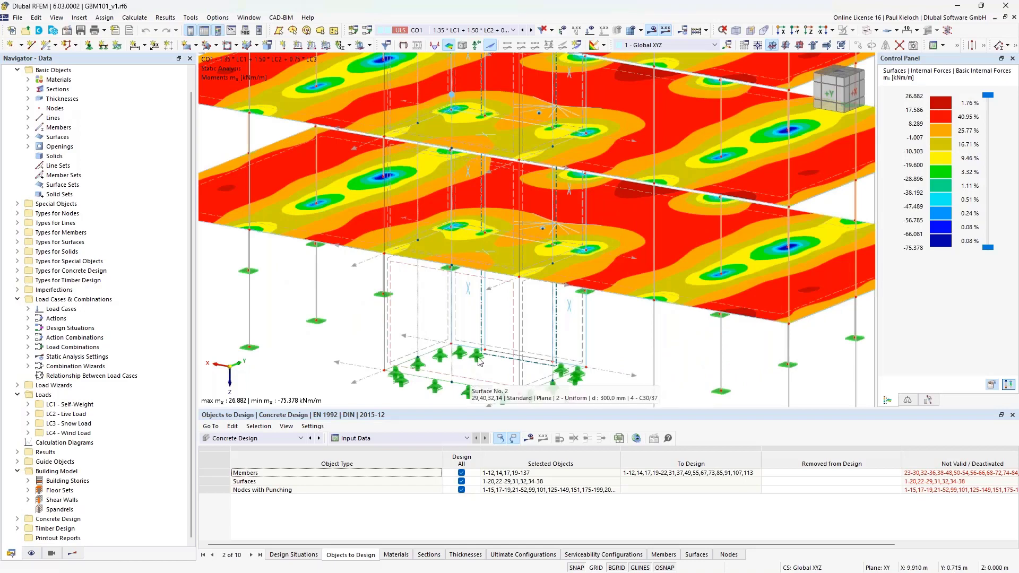
middle_drag(483, 337, 521, 250)
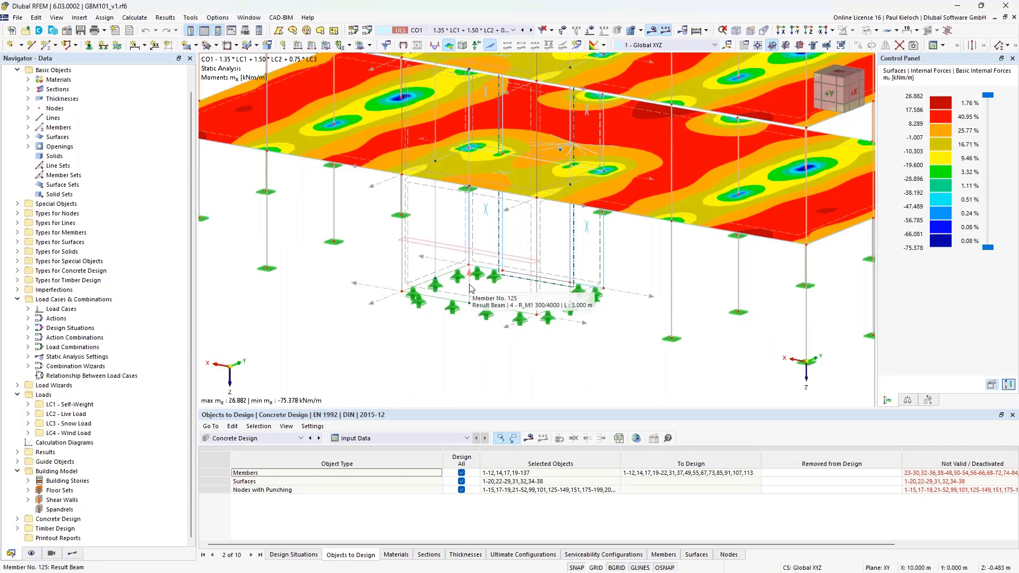
double_click(469, 288)
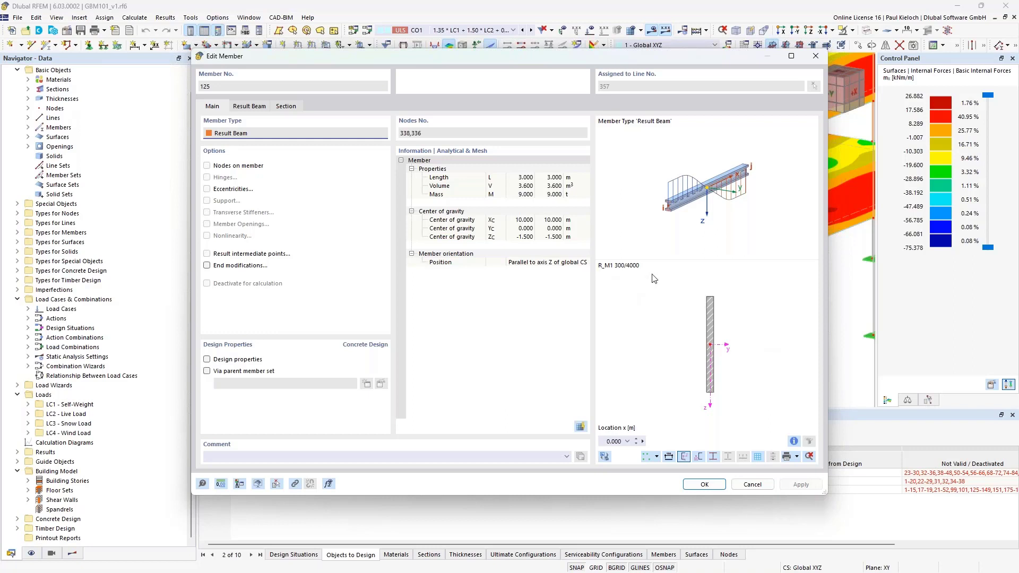
click(764, 485)
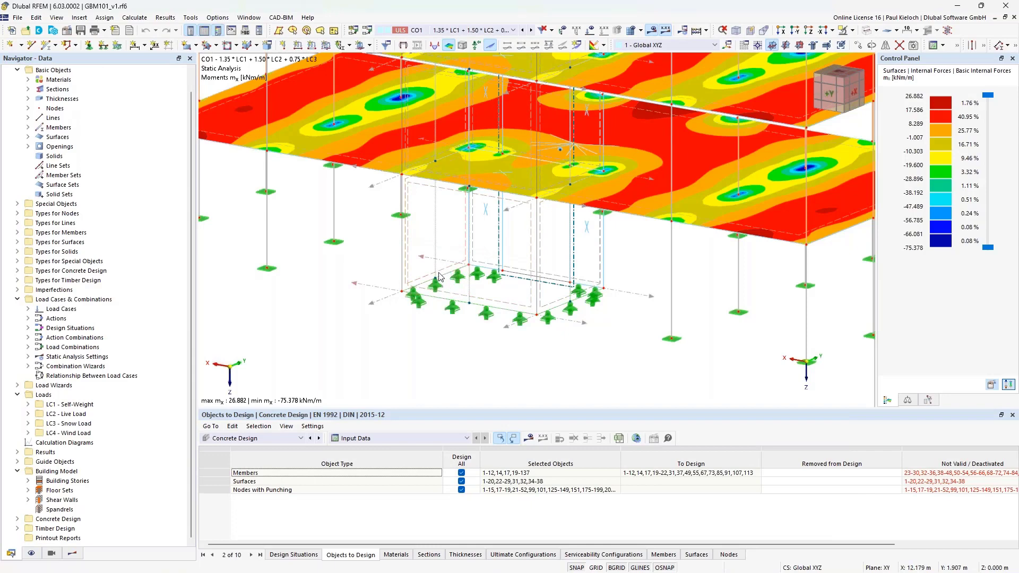
Compare the properties of shear wall surface 2 with those of its result beam, member 125.
mouse_move(439, 275)
ctrl+middle_drag(434, 345, 445, 344)
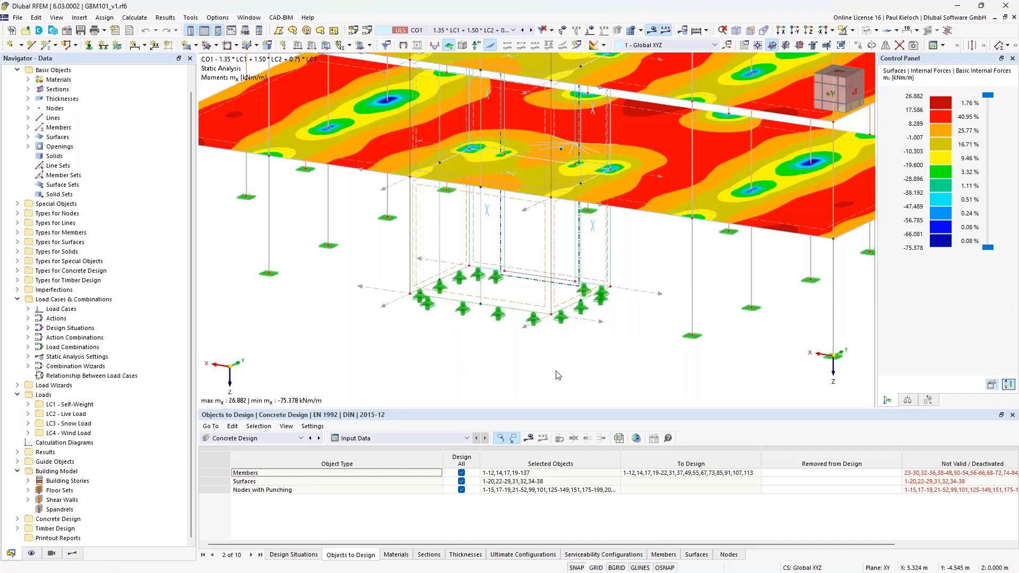
double_click(527, 310)
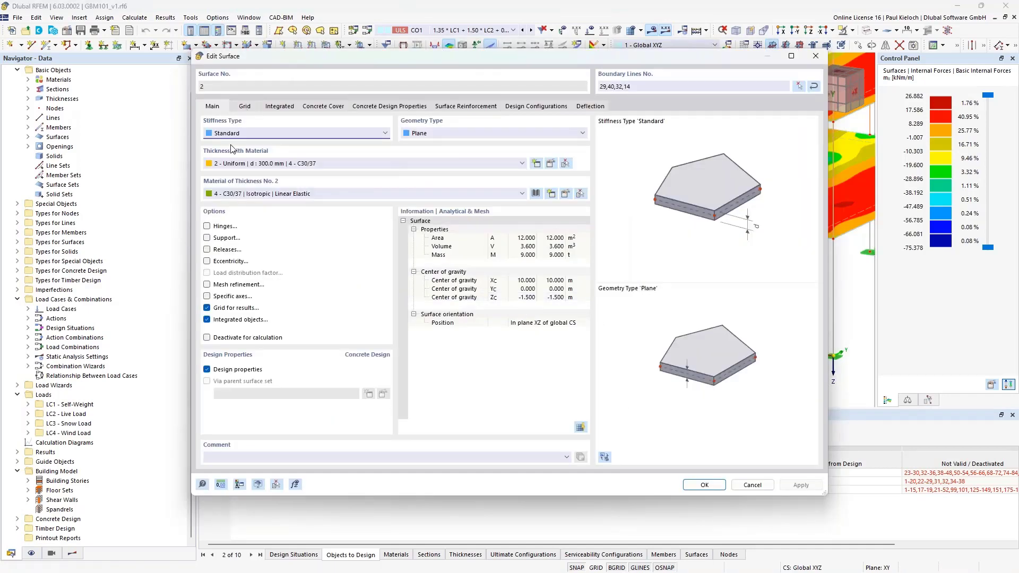
click(741, 483)
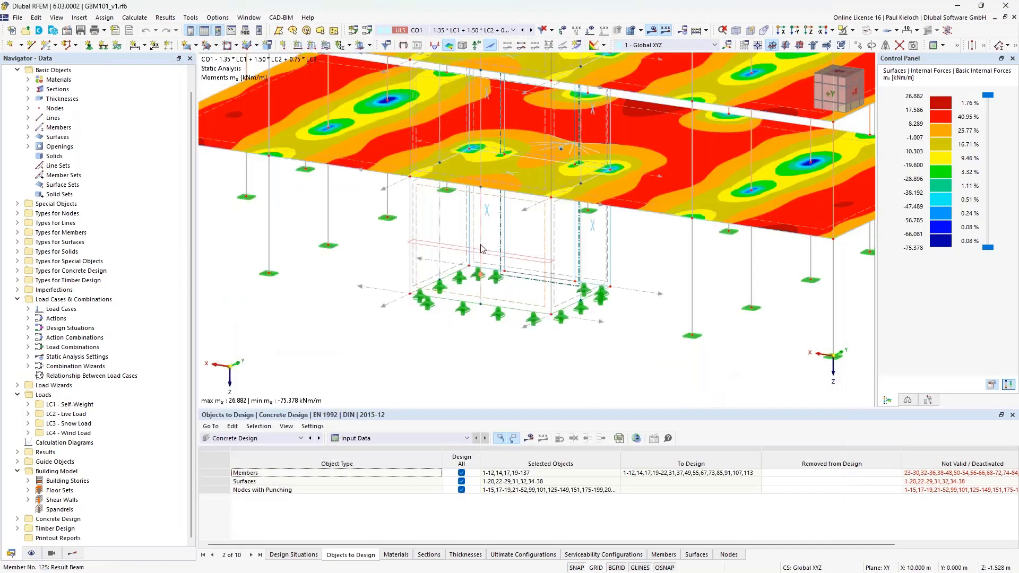
double_click(482, 248)
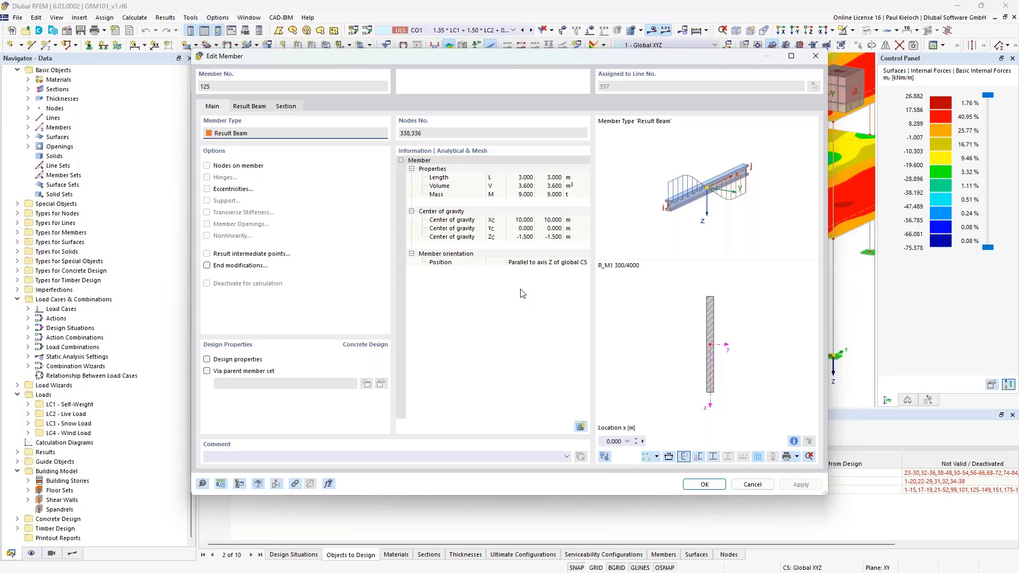
click(754, 484)
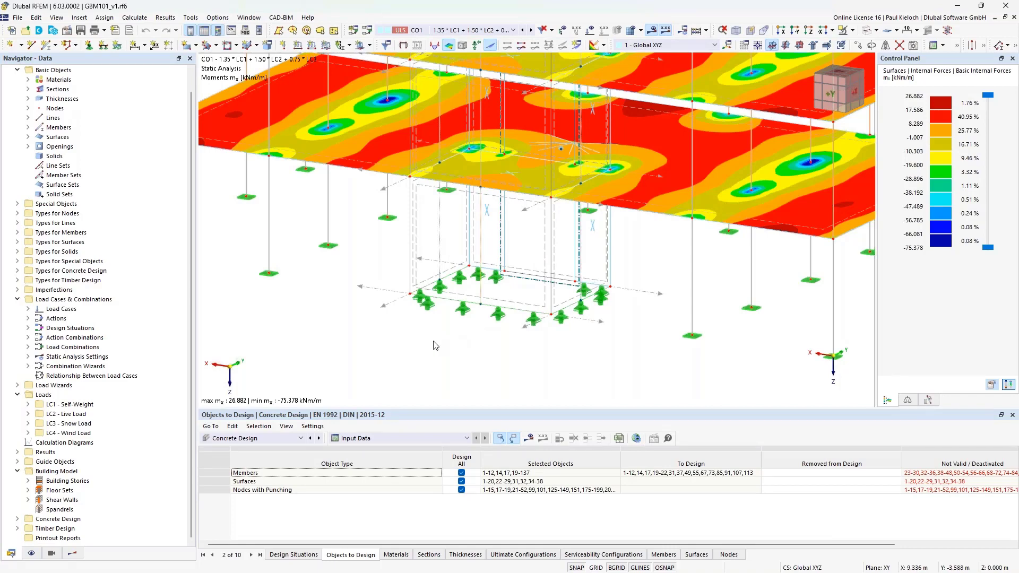
ctrl+middle_drag(392, 337, 555, 324)
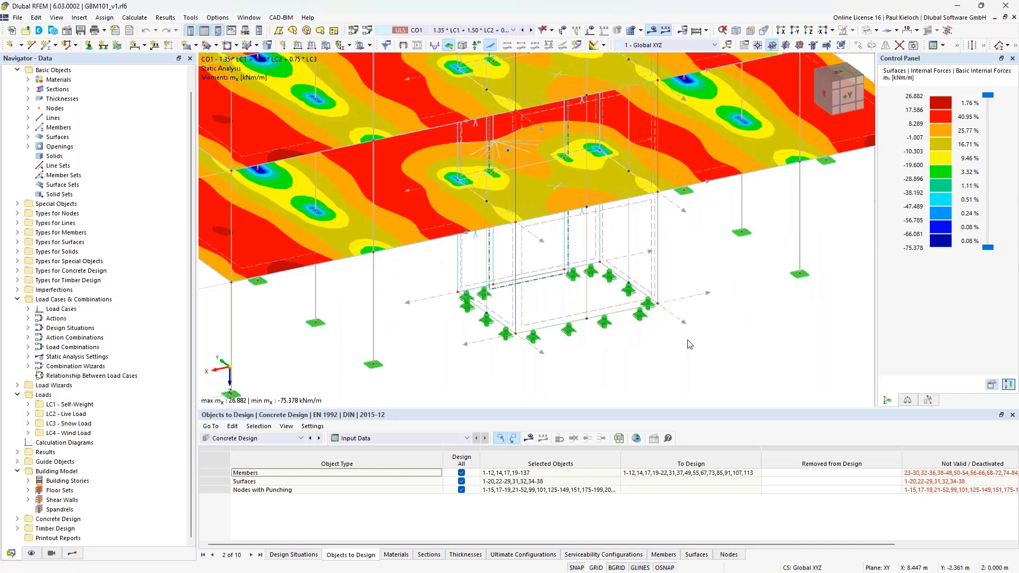
middle_drag(714, 328, 660, 333)
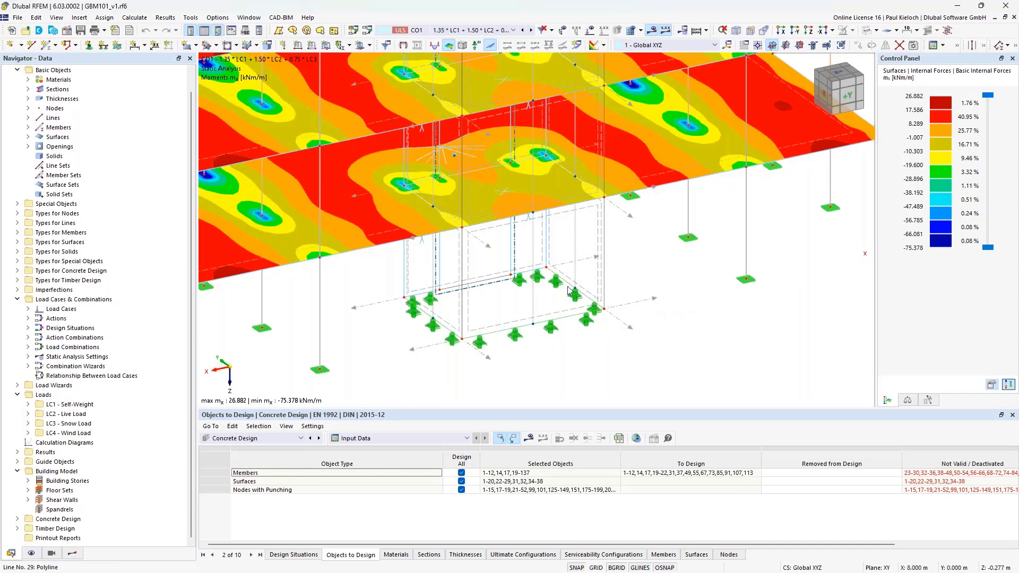
scroll(656, 296, down, 1)
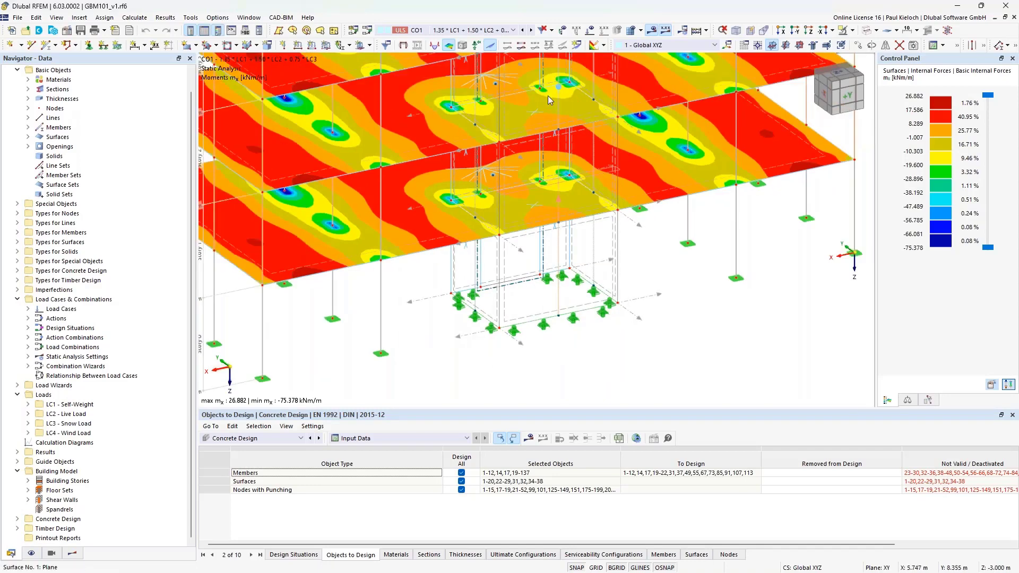
scroll(651, 148, up, 2)
scroll(572, 224, down, 2)
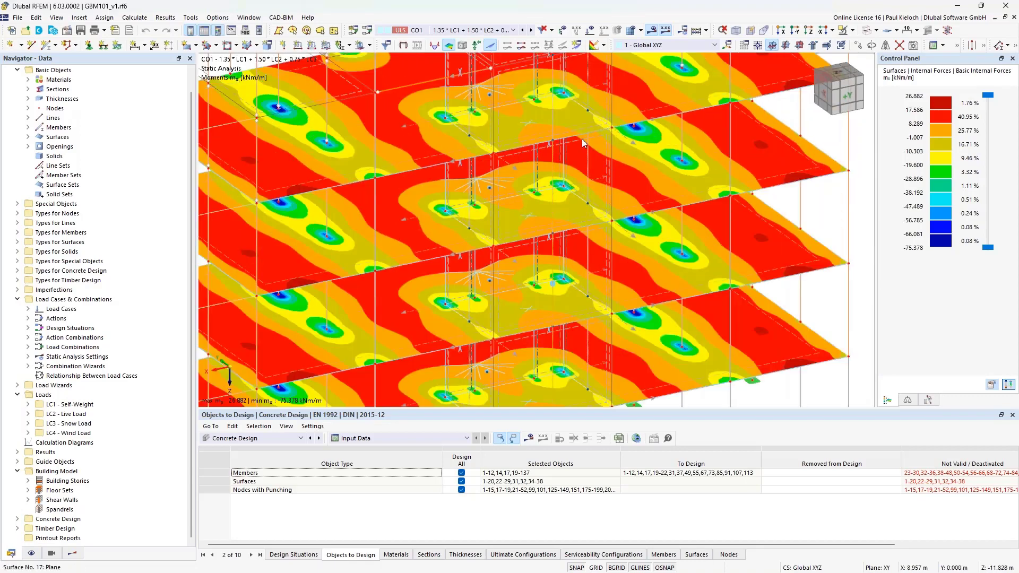
scroll(593, 121, down, 5)
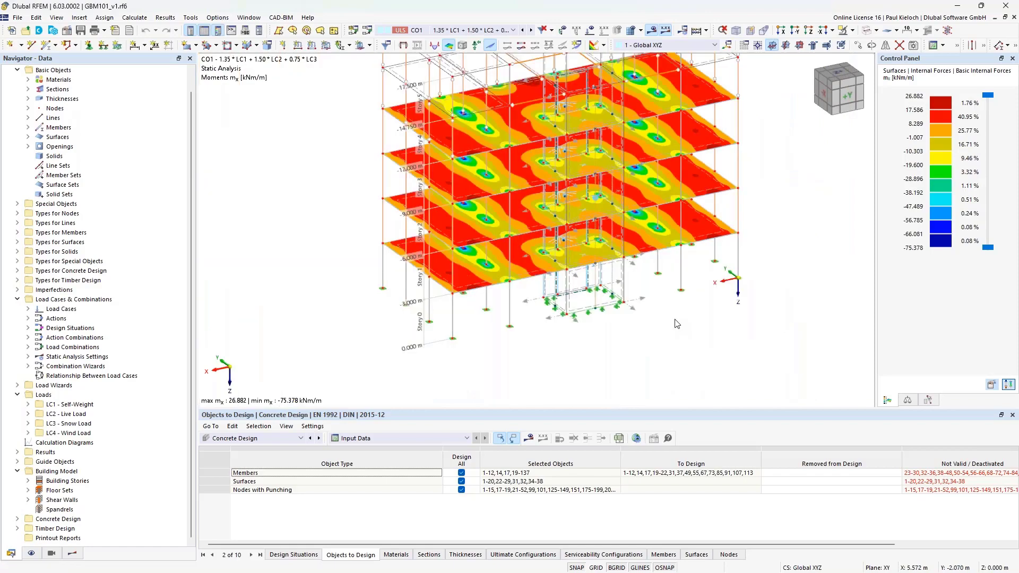
ctrl+middle_drag(594, 122, 637, 291)
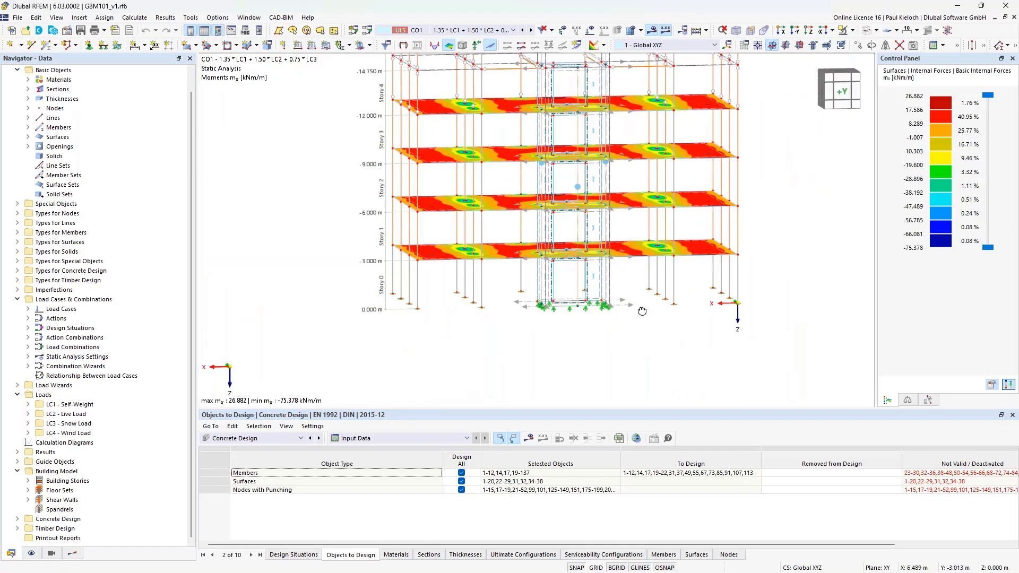
Open result beams 121-125 of the core wall and review their effective lengths, concrete cover, shear reinforcement and longitudinal reinforcement.
double_click(579, 281)
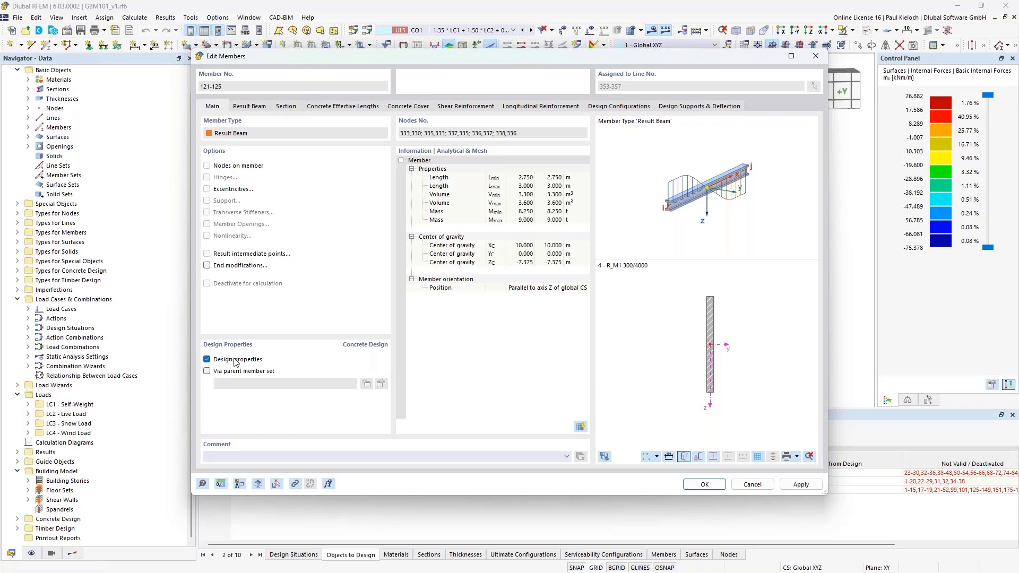
click(369, 107)
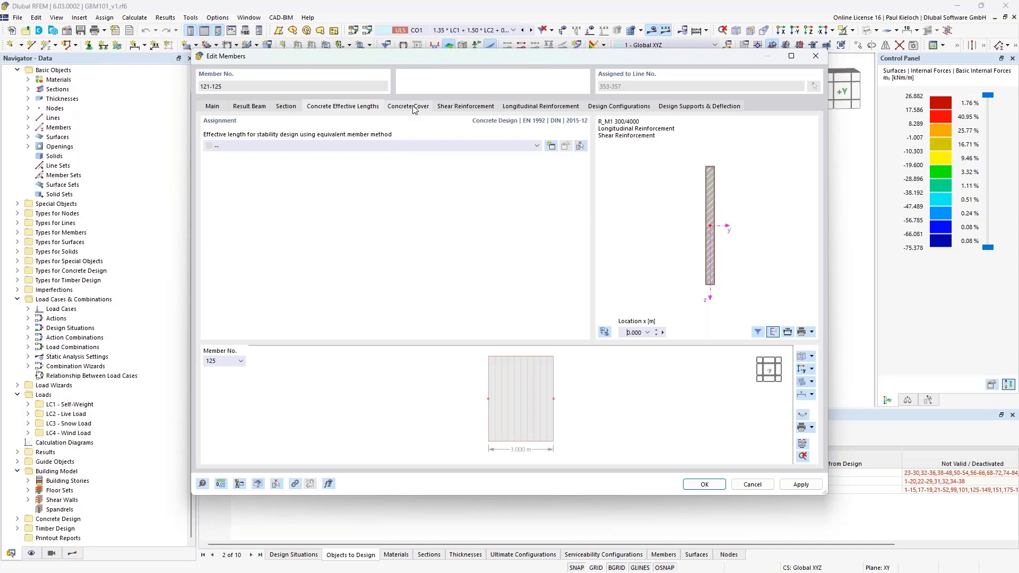
click(418, 109)
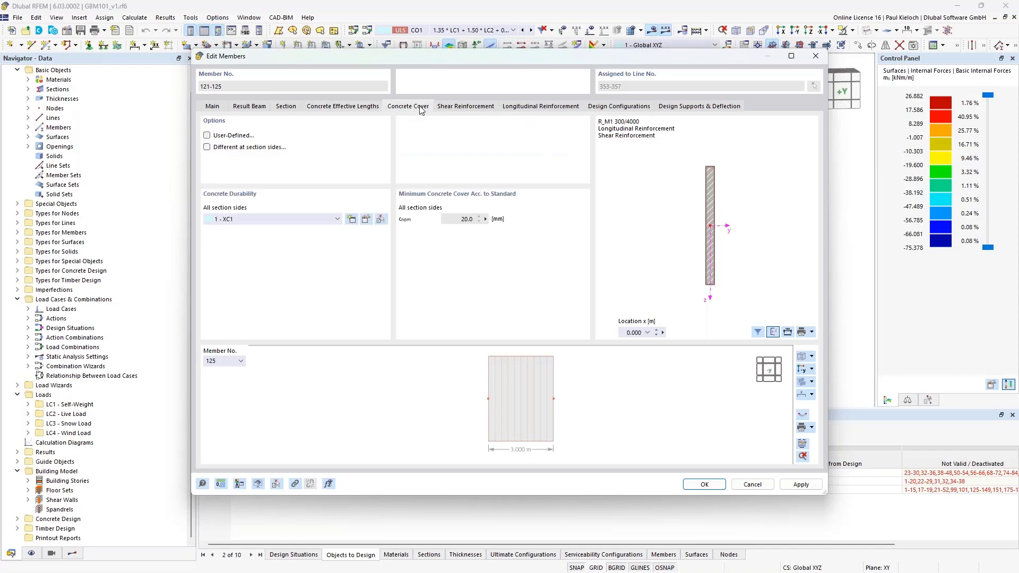
click(482, 108)
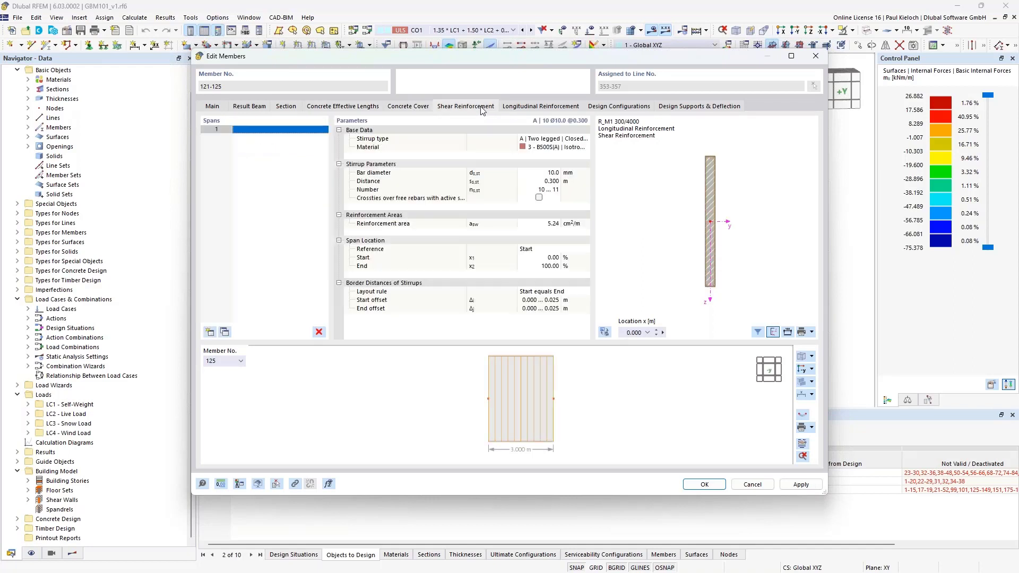
click(530, 109)
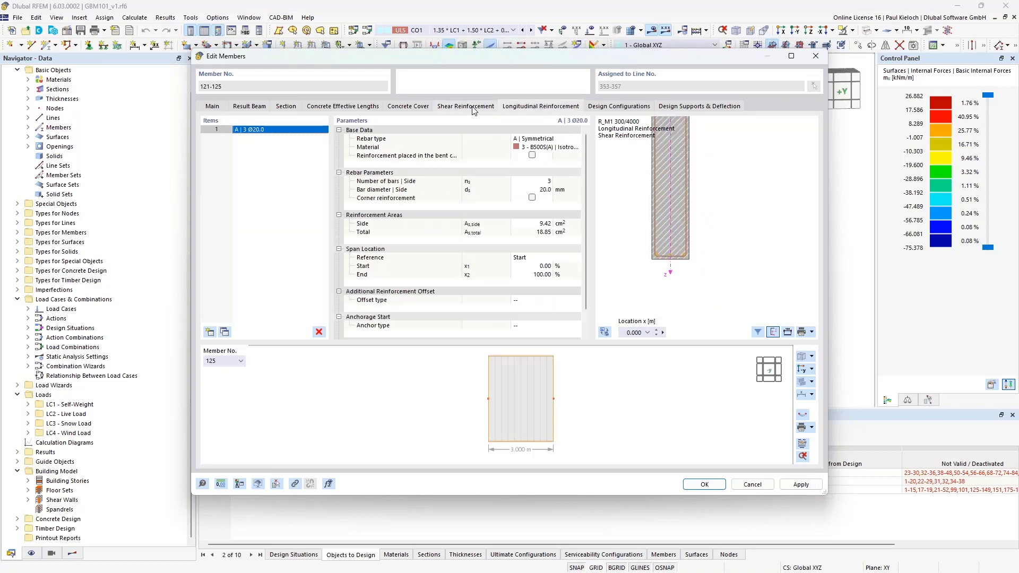
Set the stirrup distance of result beams 121-125 to 0.150 m and apply it, accepting the deletion of all results.
click(474, 109)
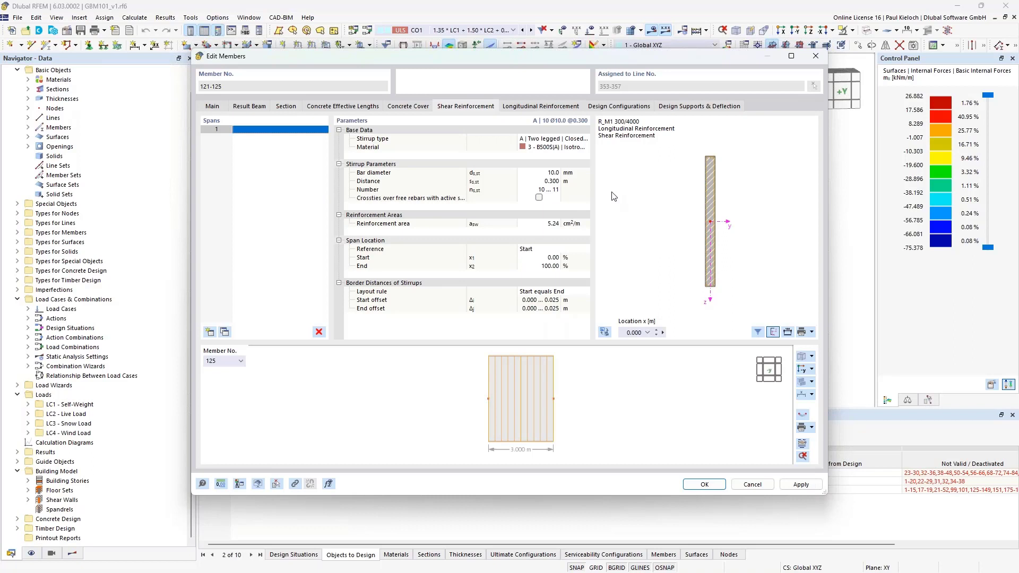
click(543, 181)
text(.15)
key(Tab)
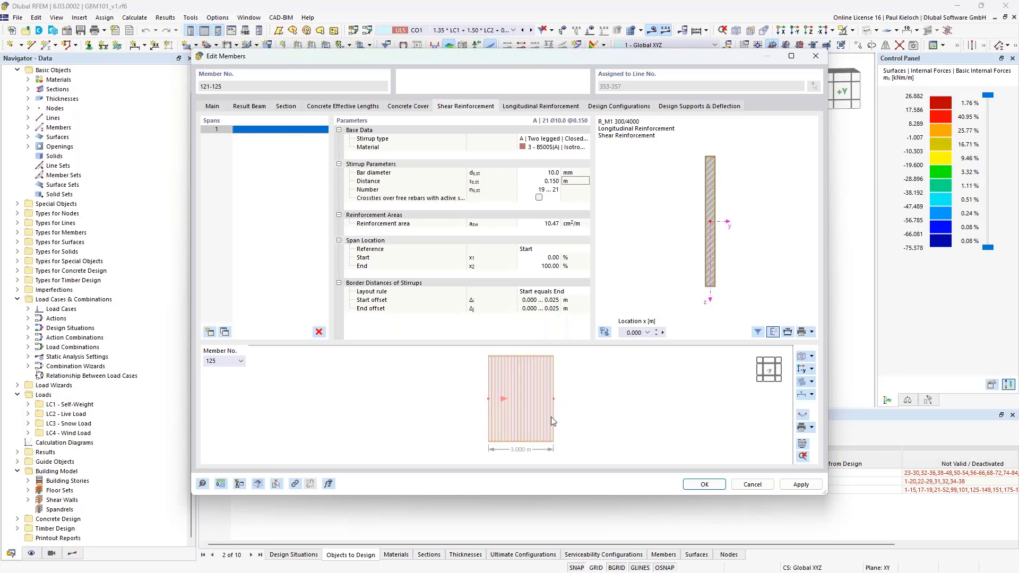
click(801, 484)
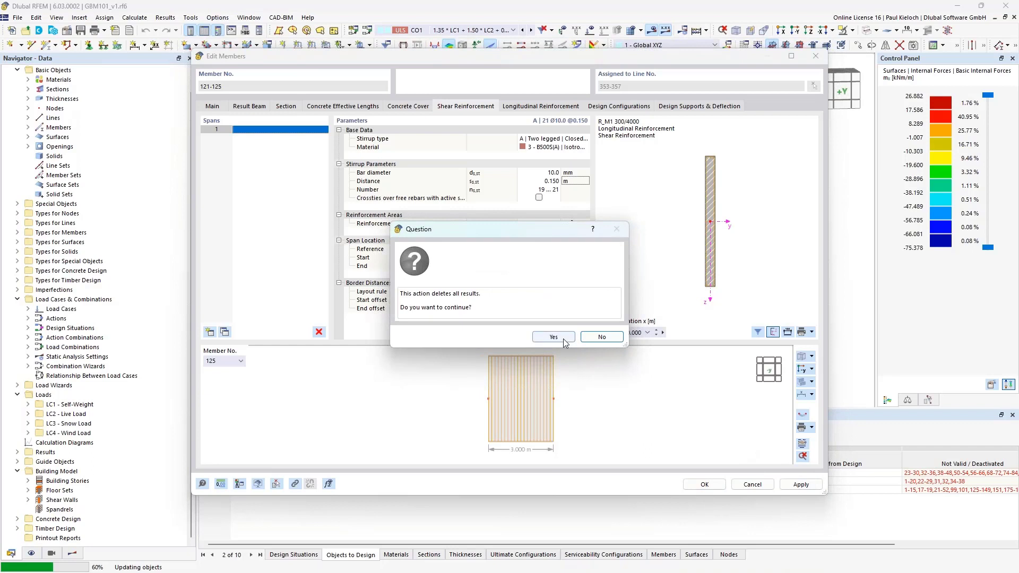
click(562, 340)
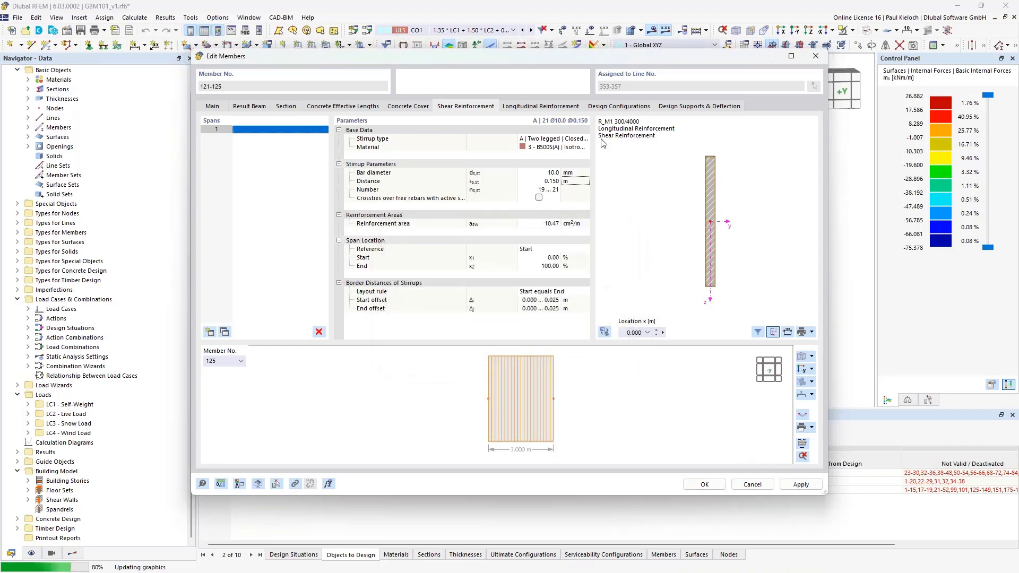
Change the rebar type of the longitudinal reinforcement item in result beams 121-125 to D | Line.
click(551, 109)
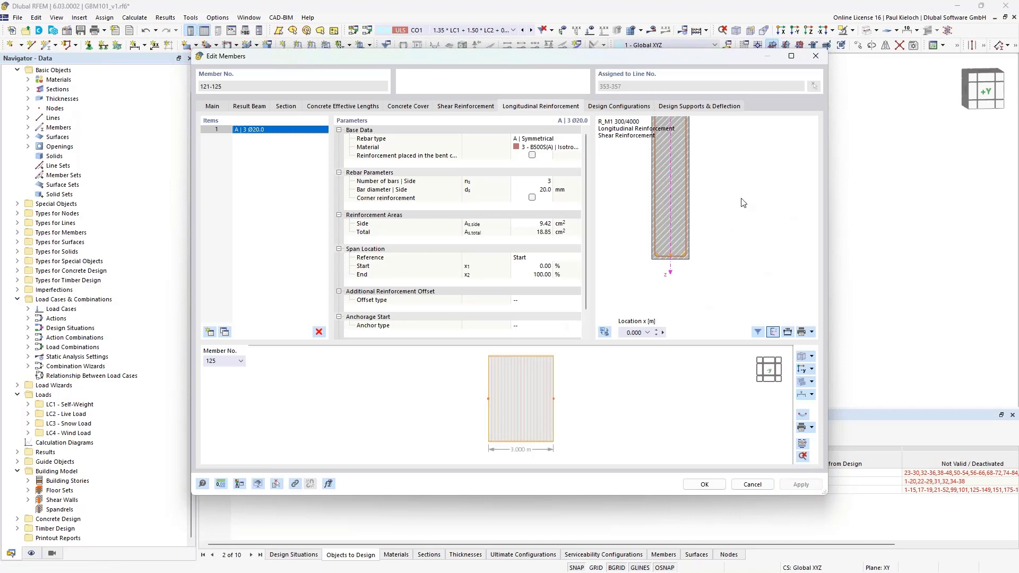
click(545, 139)
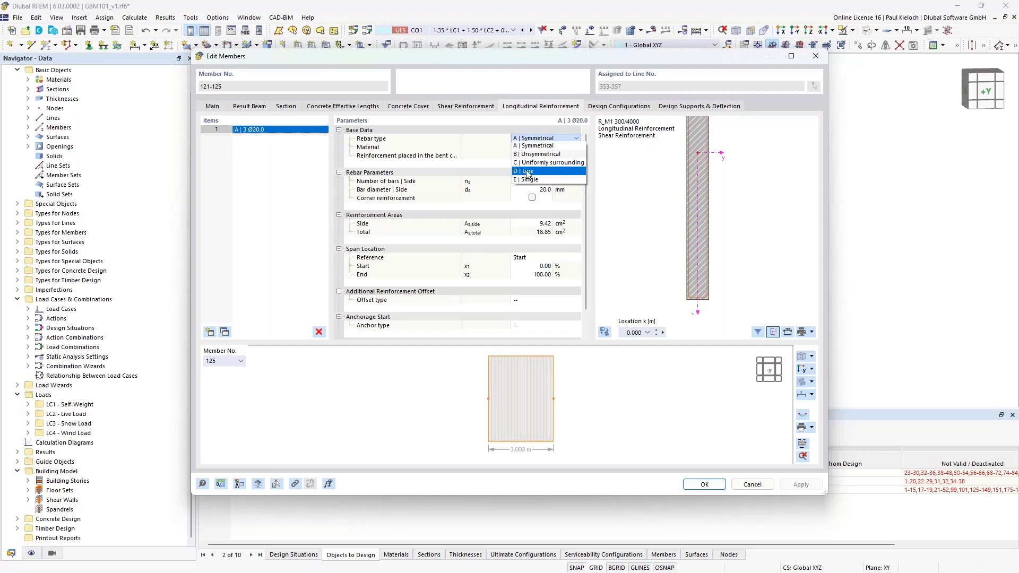
key(Escape)
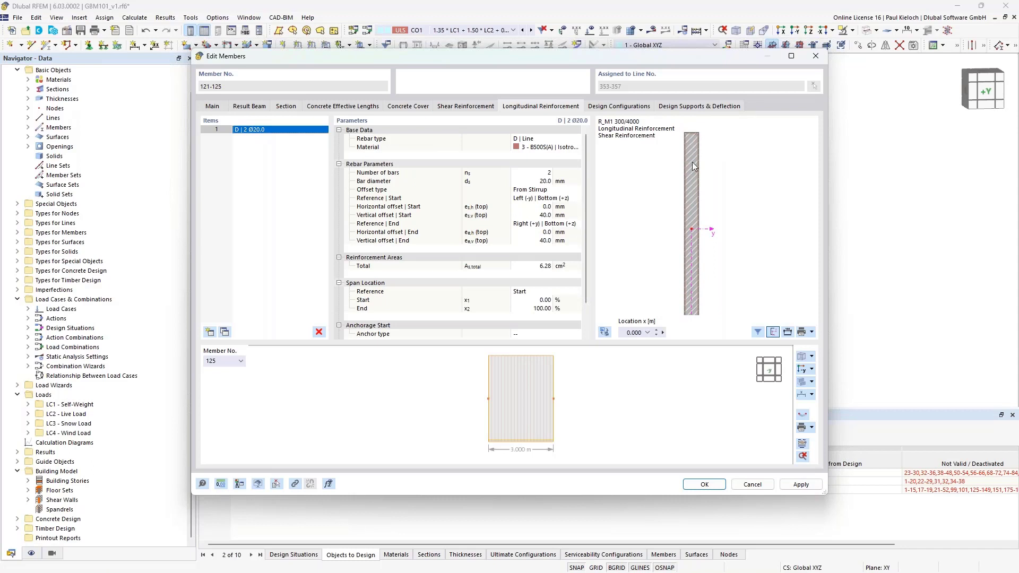
middle_drag(736, 234, 740, 230)
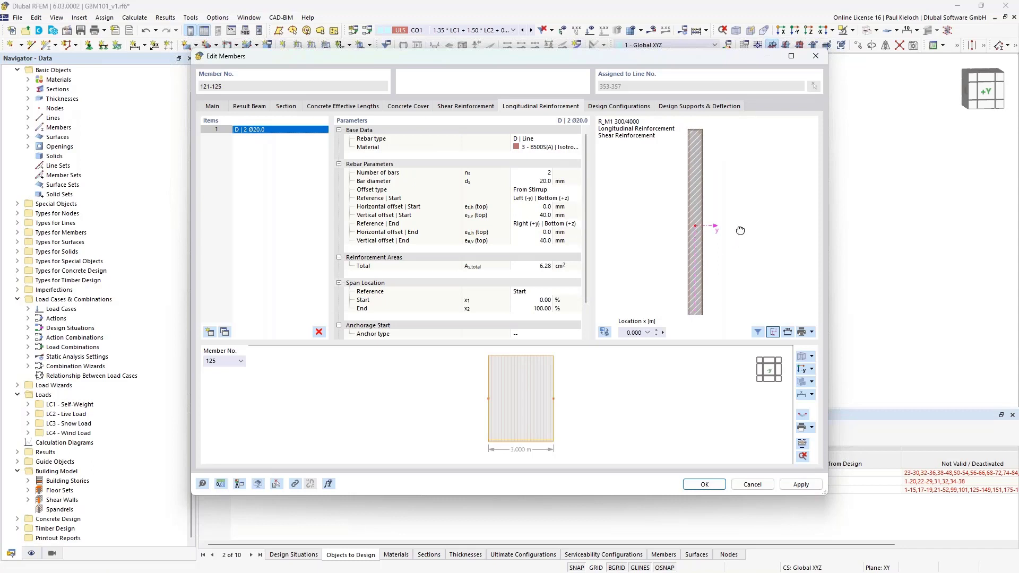
Set the longitudinal reinforcement line to 26 bars with a bar diameter of 12 mm.
click(535, 173)
text(26)
click(533, 183)
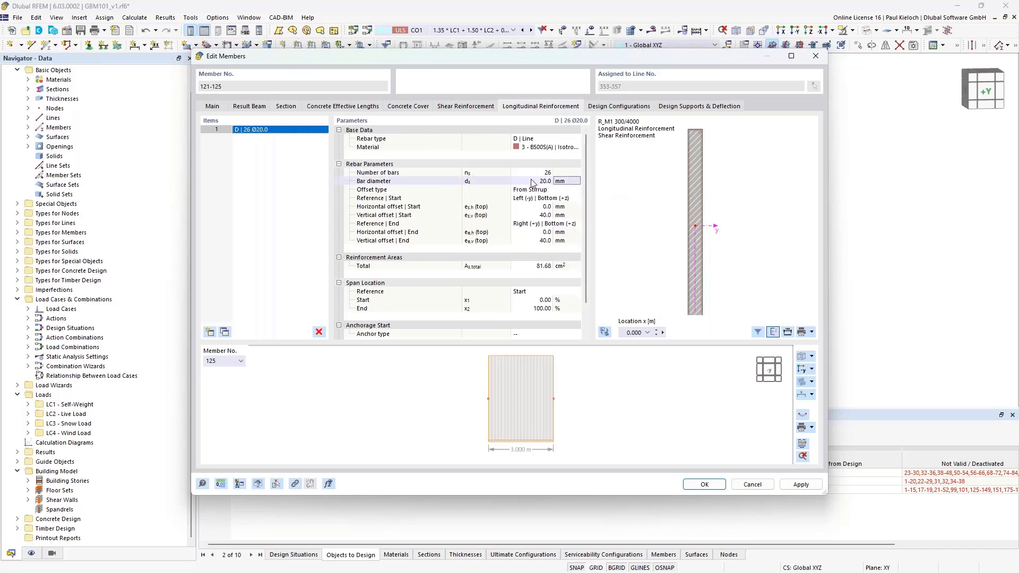
click(532, 181)
text(12)
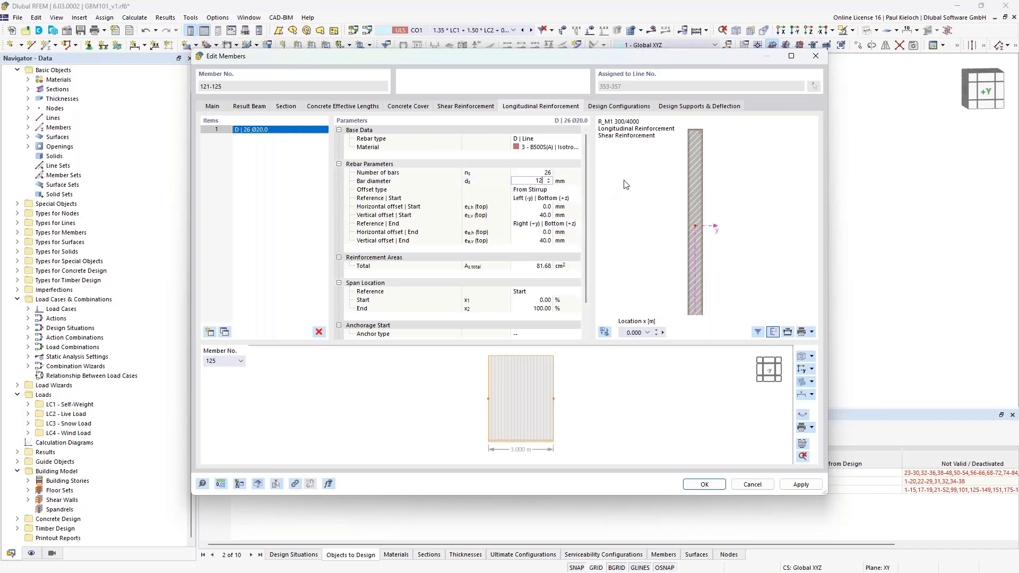
click(567, 182)
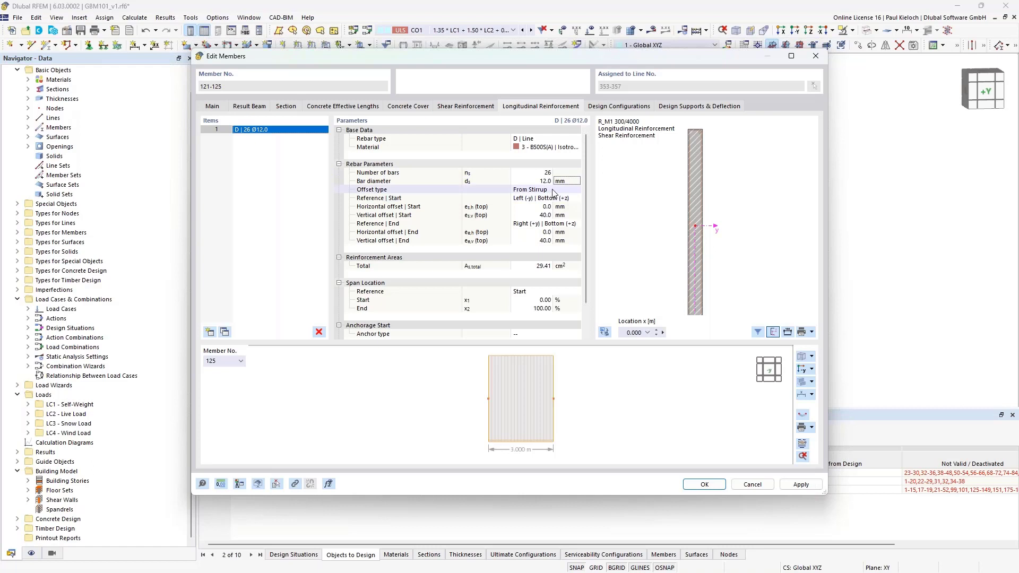
Set the bar line's start reference to Left (-y) | Top (-z) and its end reference to Left (-y) | Bottom (+z).
click(547, 198)
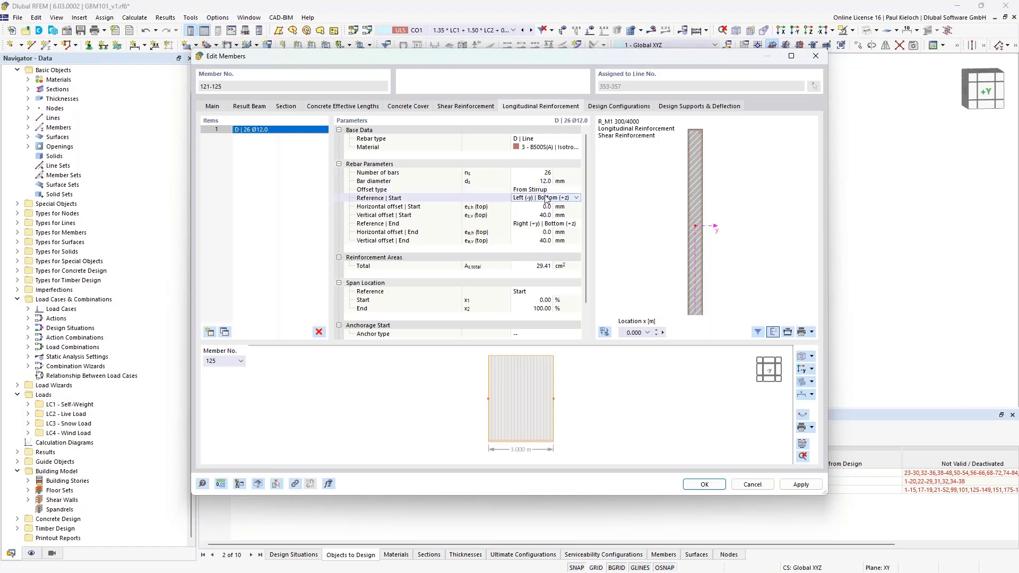
click(547, 198)
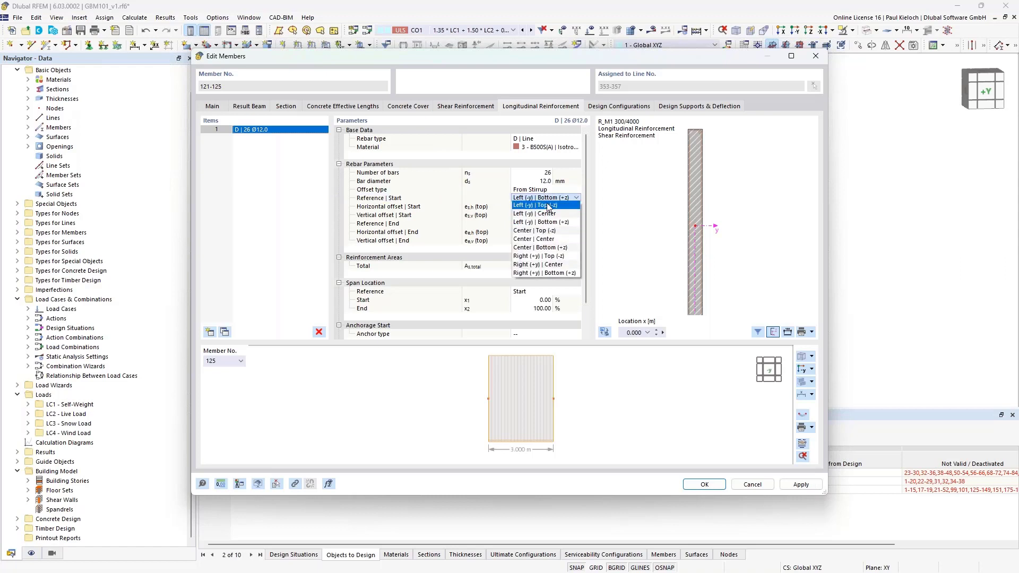
click(541, 205)
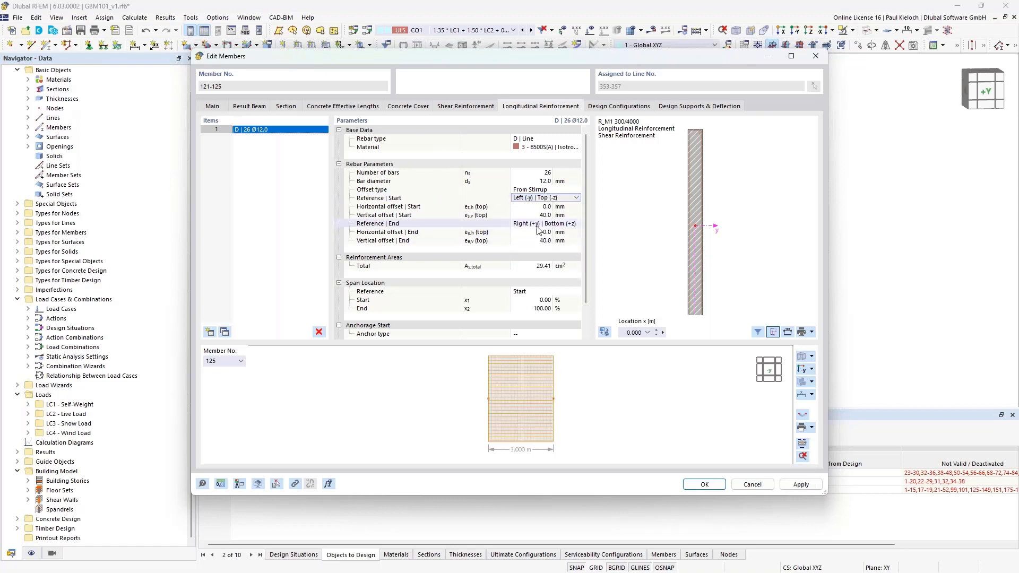
click(537, 225)
click(554, 225)
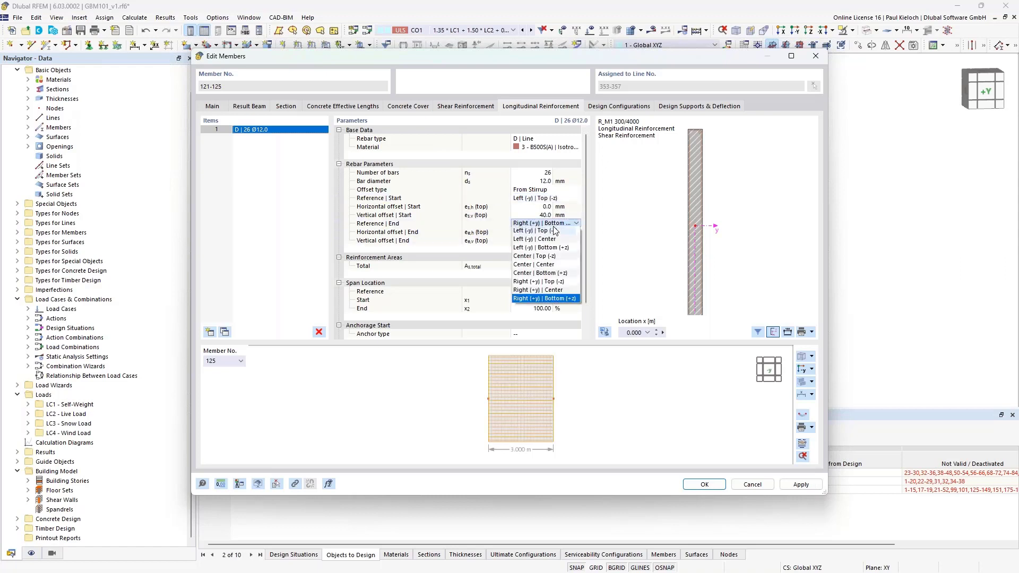
key(Escape)
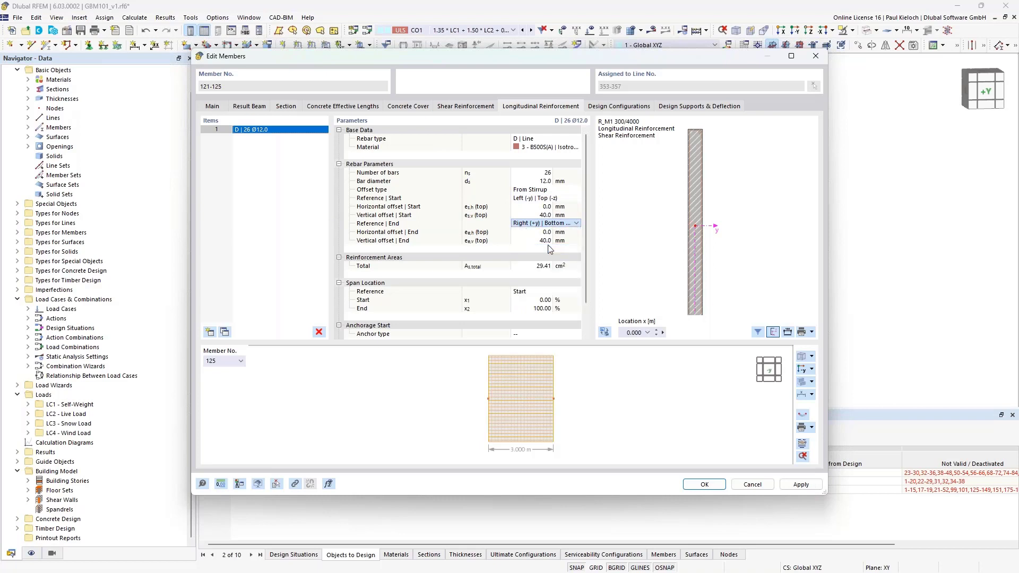
click(574, 215)
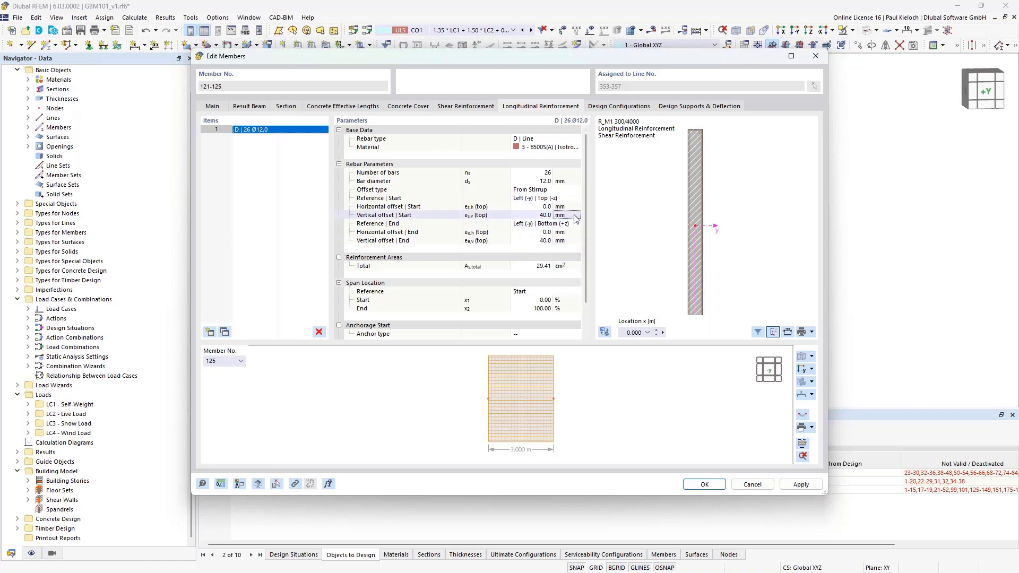
Set the vertical offset at both the start and end of the bar line to 20 mm and apply the reinforcement.
scroll(690, 154, up, 5)
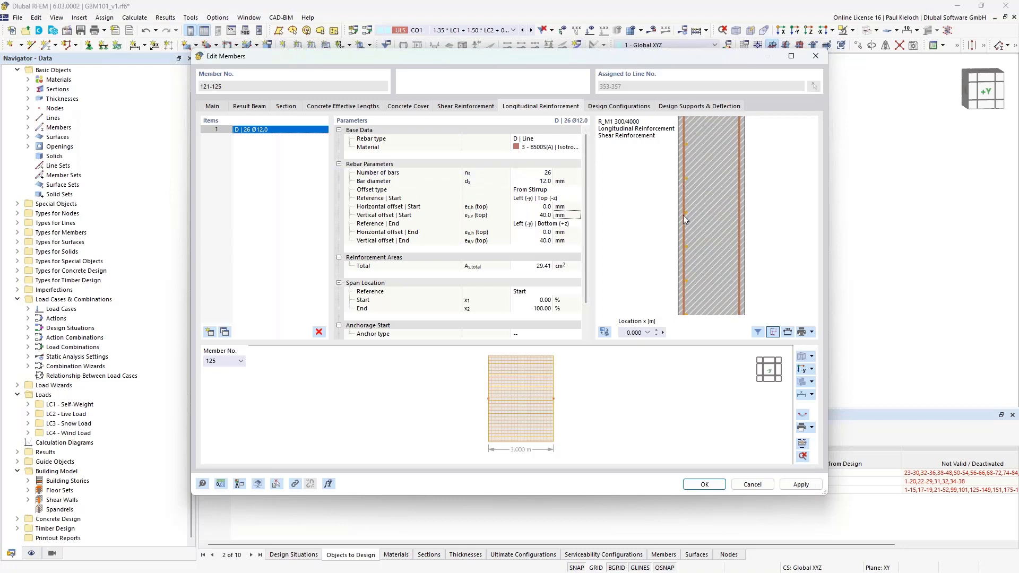
scroll(702, 215, down, 2)
scroll(706, 223, up, 2)
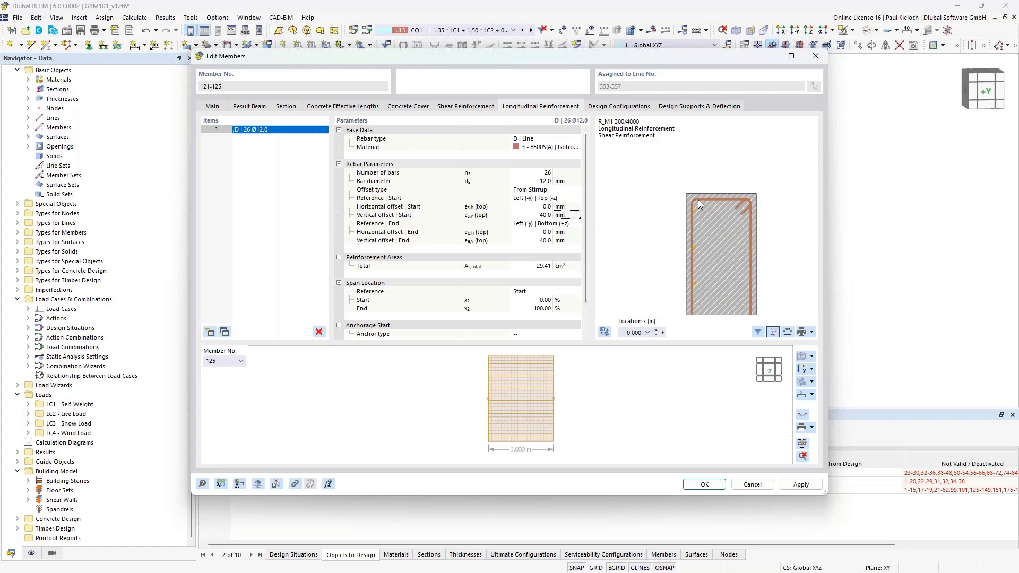
click(539, 215)
click(538, 215)
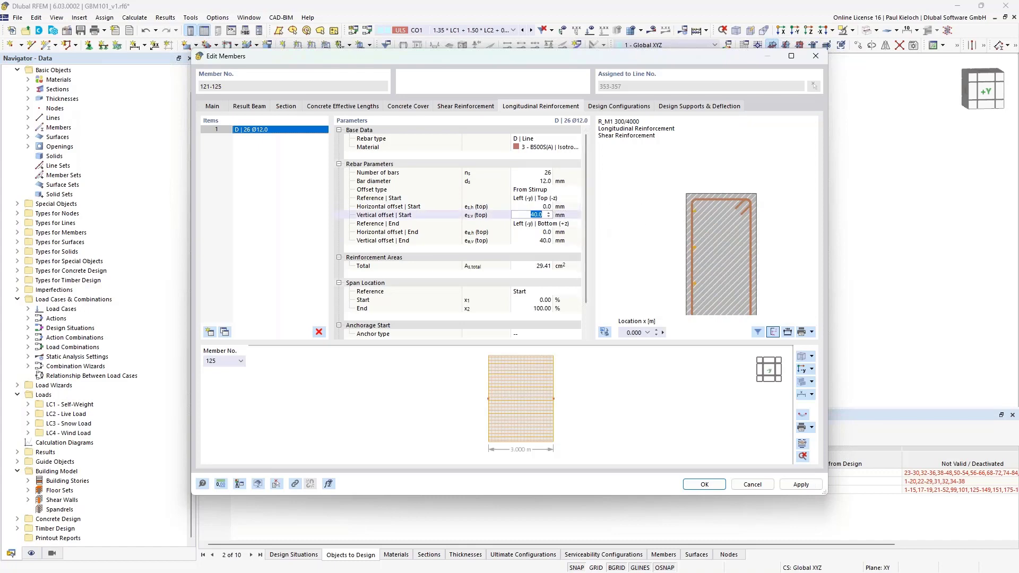
text(20)
key(Down)
text(20)
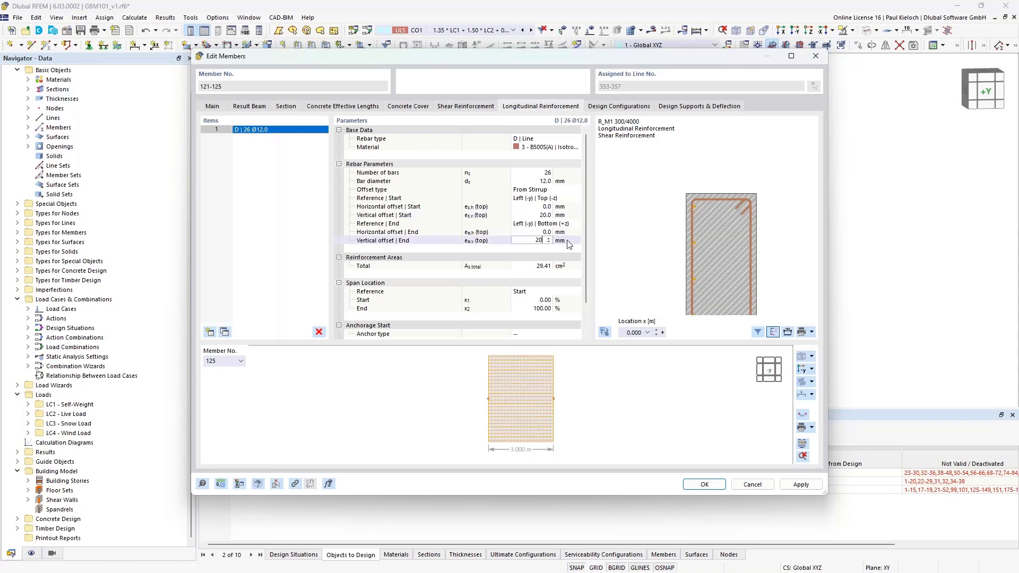
click(569, 244)
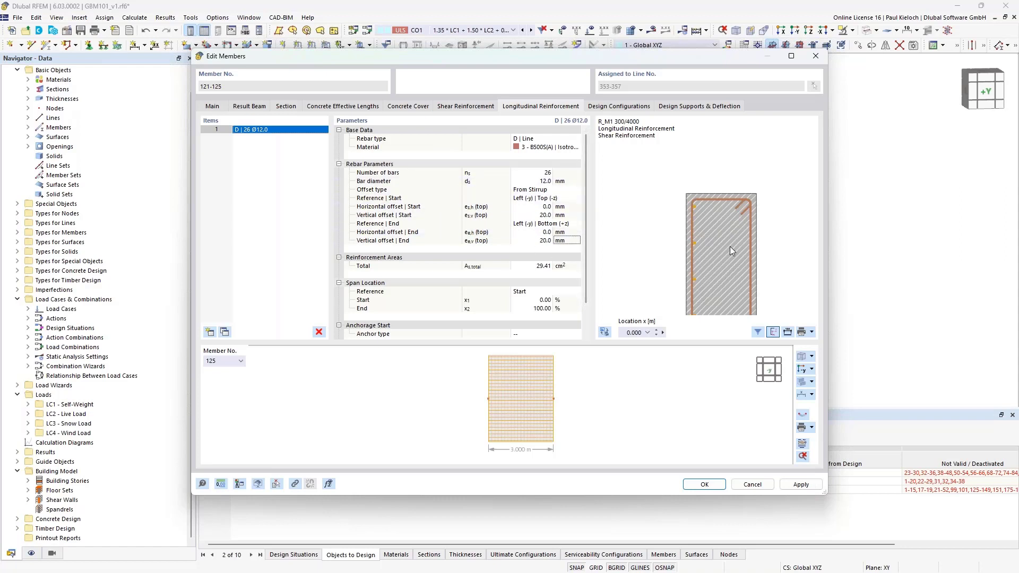
click(801, 485)
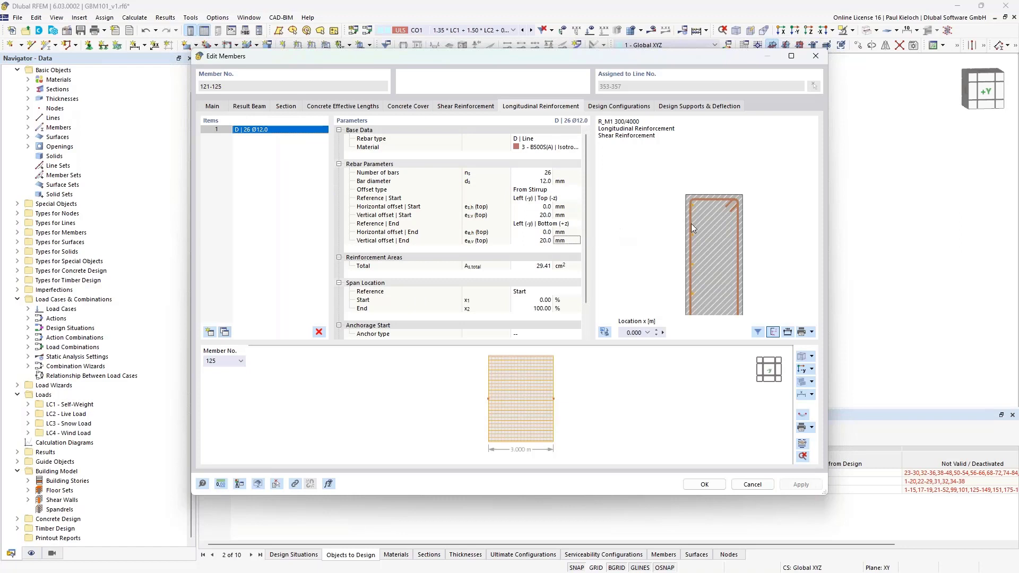
Duplicate the bar line, set the copy's references to Right (+y) | Top (-z) at start and Right (+y) | Bottom (+z) at end, and apply.
key(Insert)
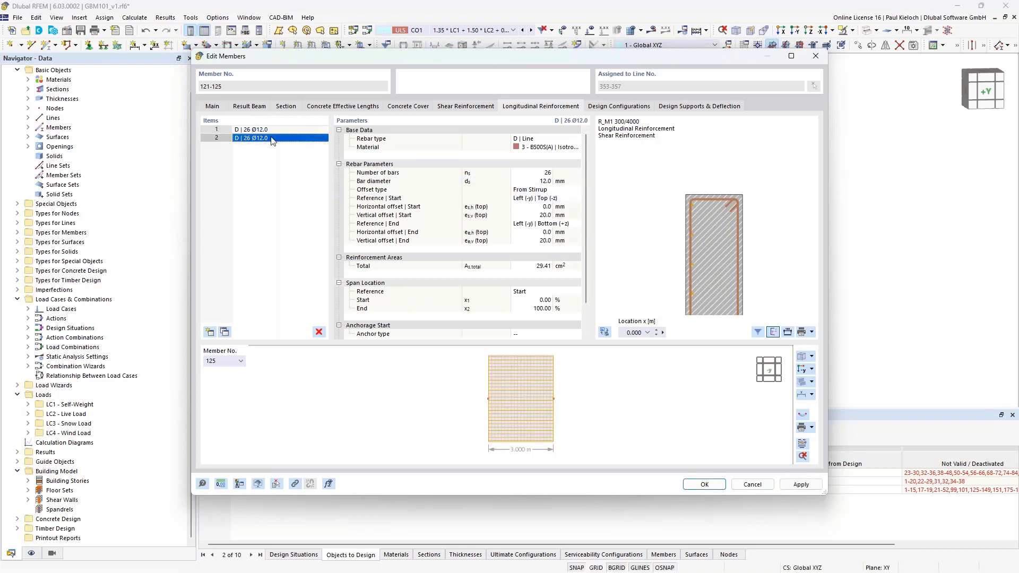
click(569, 200)
click(577, 199)
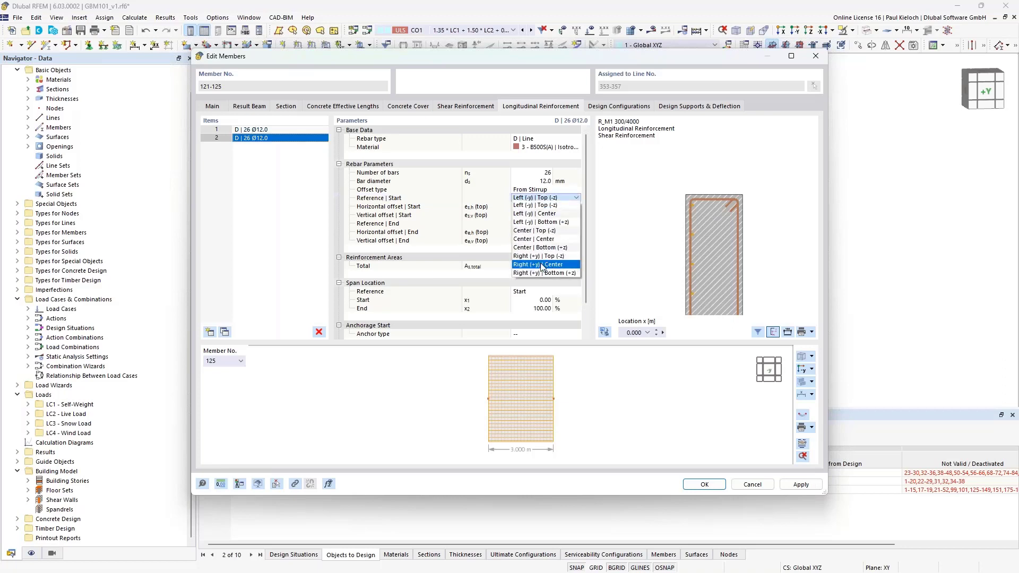
key(Escape)
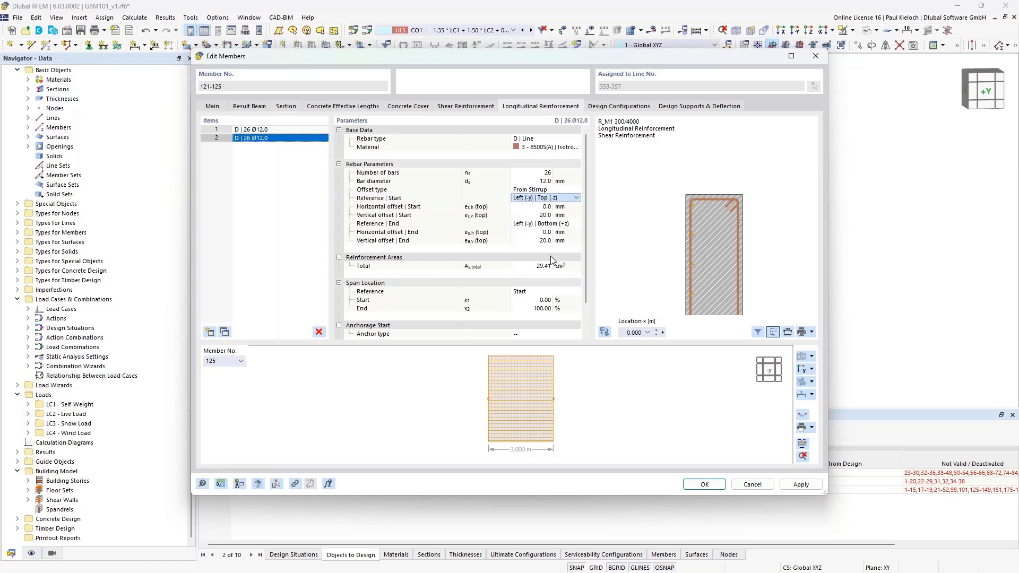
click(314, 139)
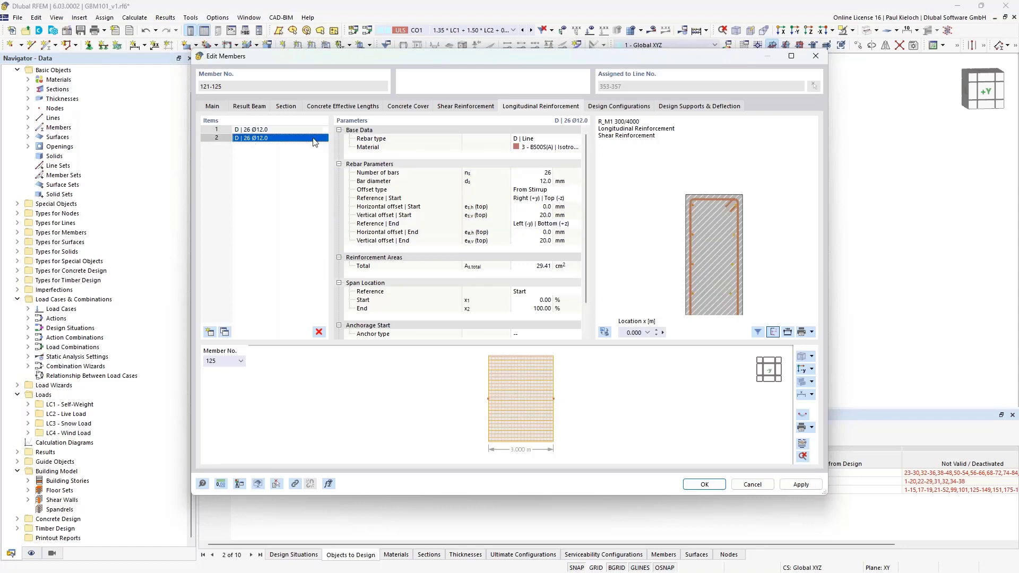
click(570, 223)
click(577, 223)
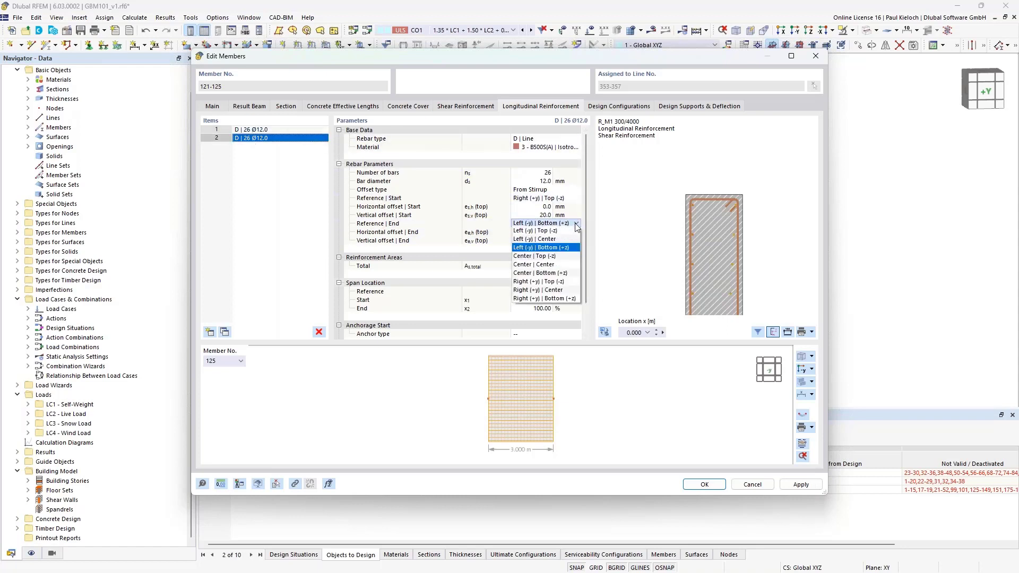
click(558, 298)
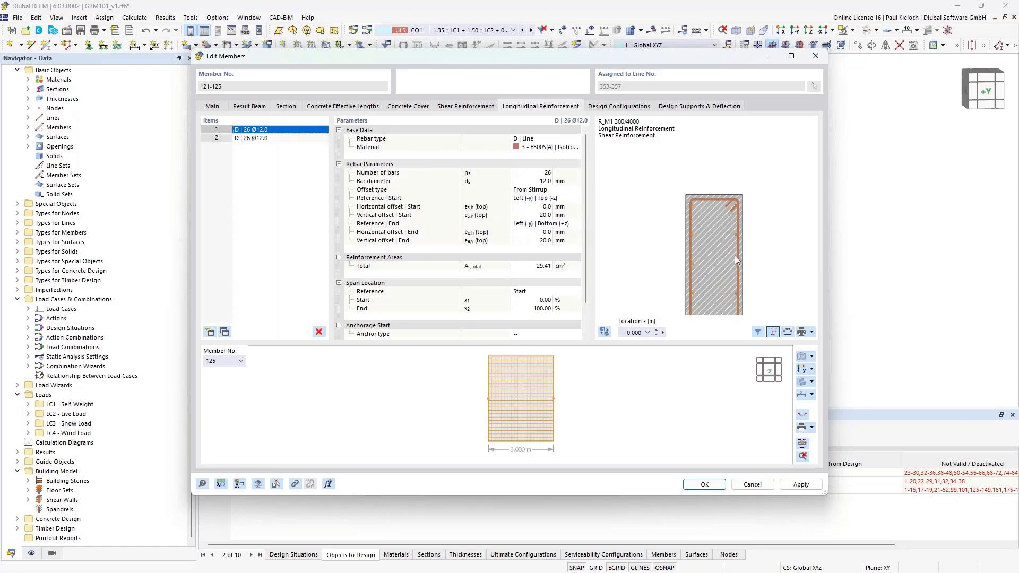
click(799, 484)
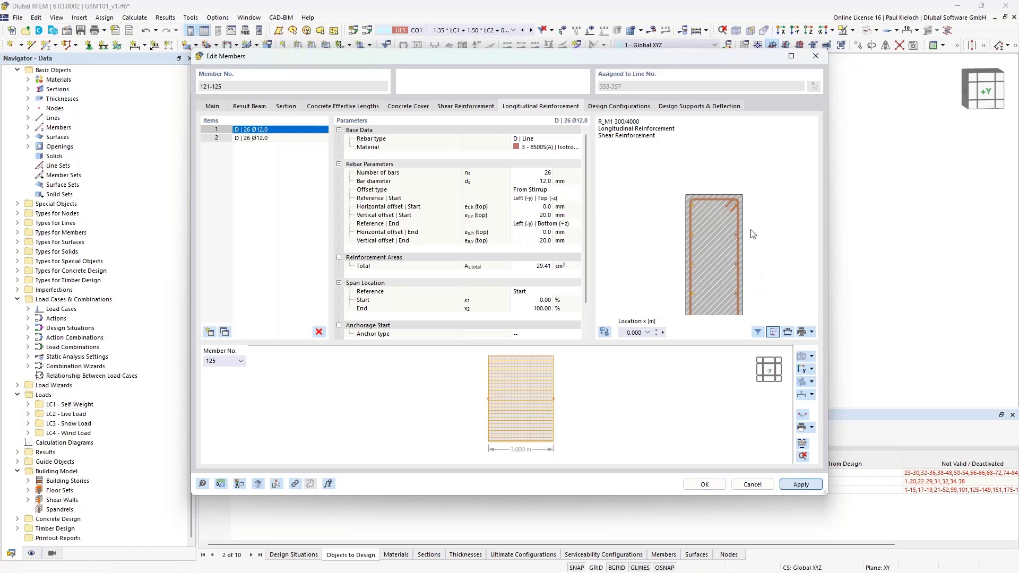
Examine the longitudinal bar layout along both faces of the wall cross-section.
middle_drag(753, 234, 727, 171)
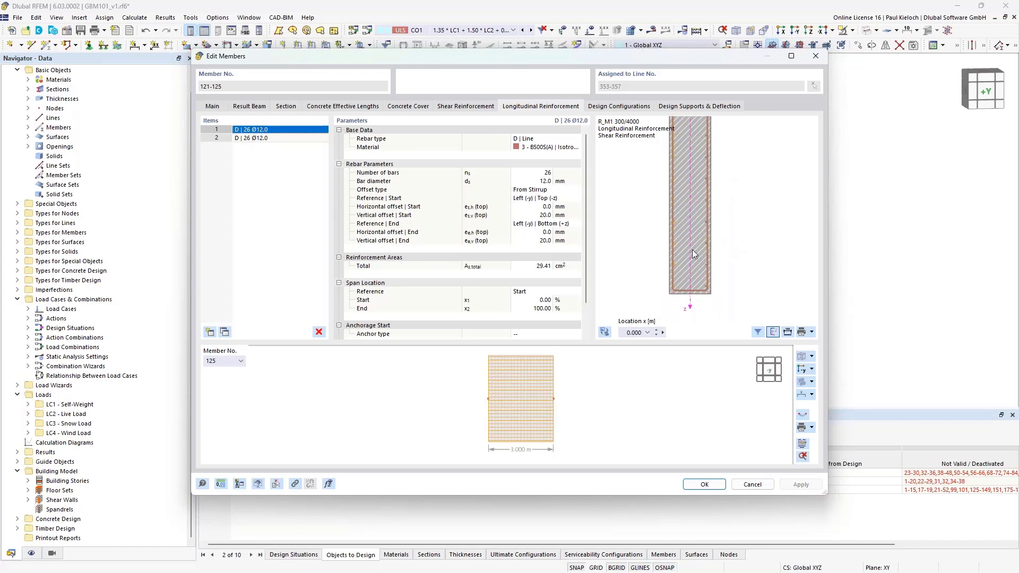
middle_drag(658, 158, 698, 208)
scroll(698, 208, up, 3)
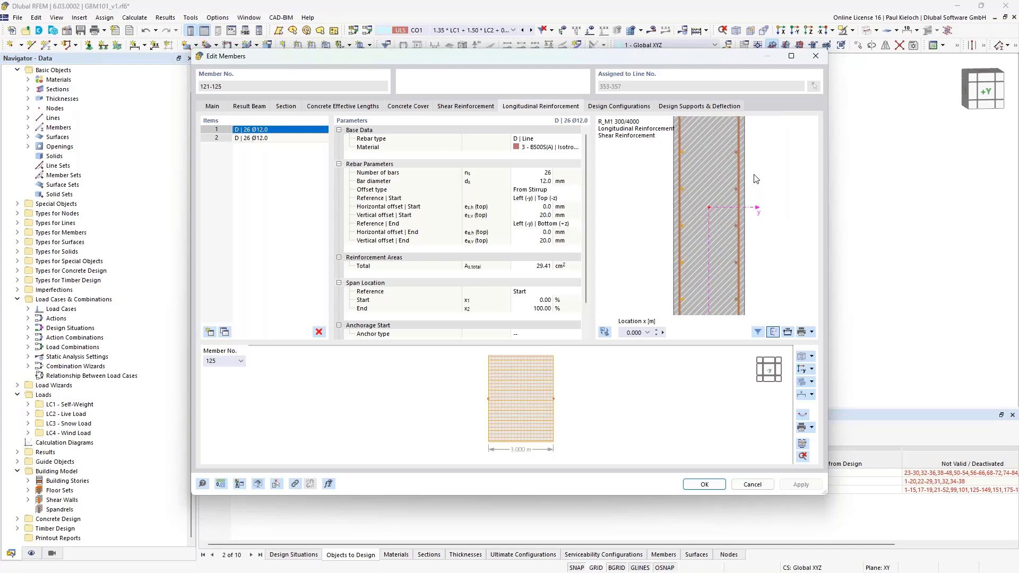
middle_drag(754, 176, 766, 183)
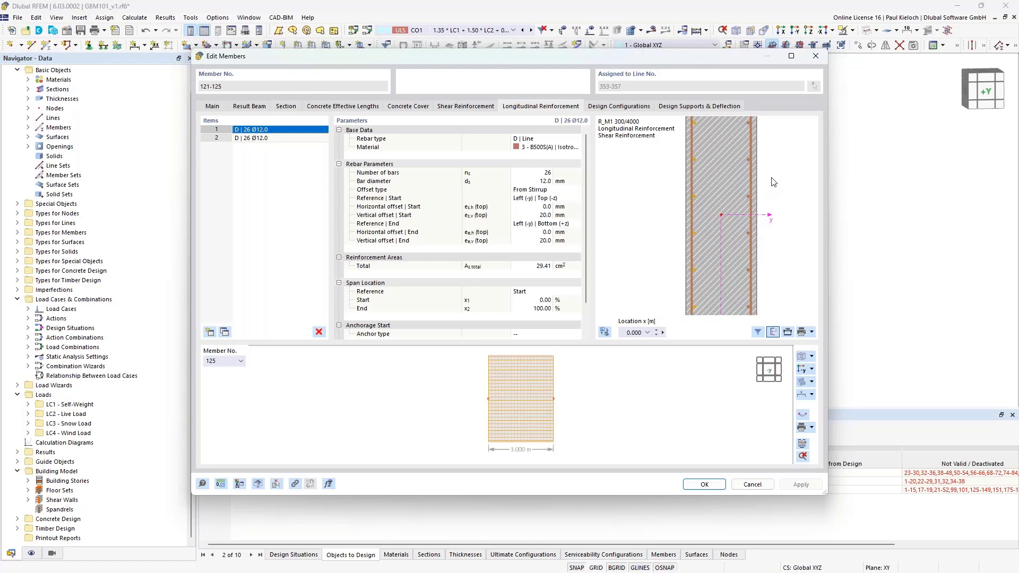
Activate crossties over free rebars in the wall members' shear reinforcement, with a crosstie bar diameter of 10 mm.
click(484, 107)
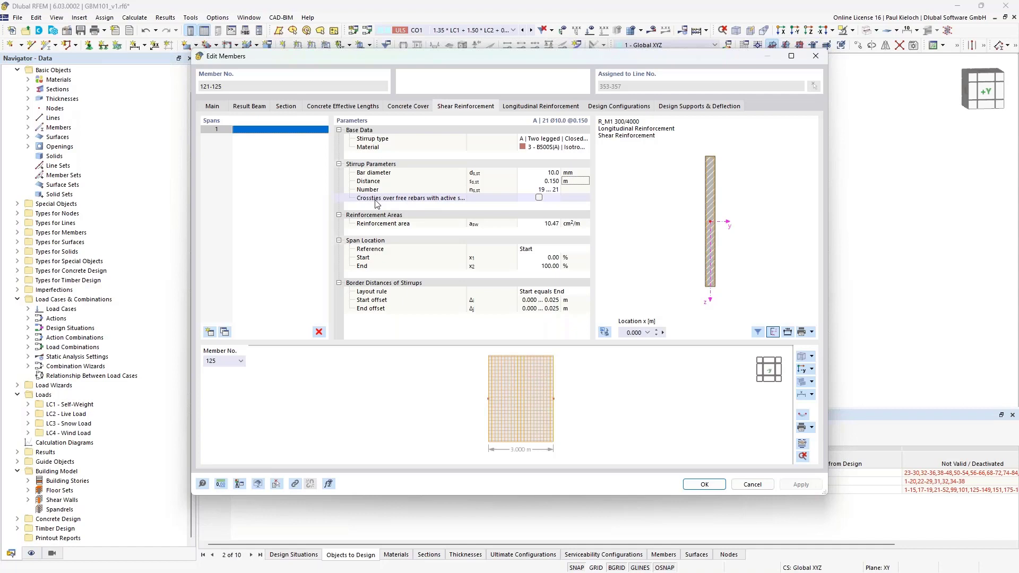
scroll(708, 159, up, 5)
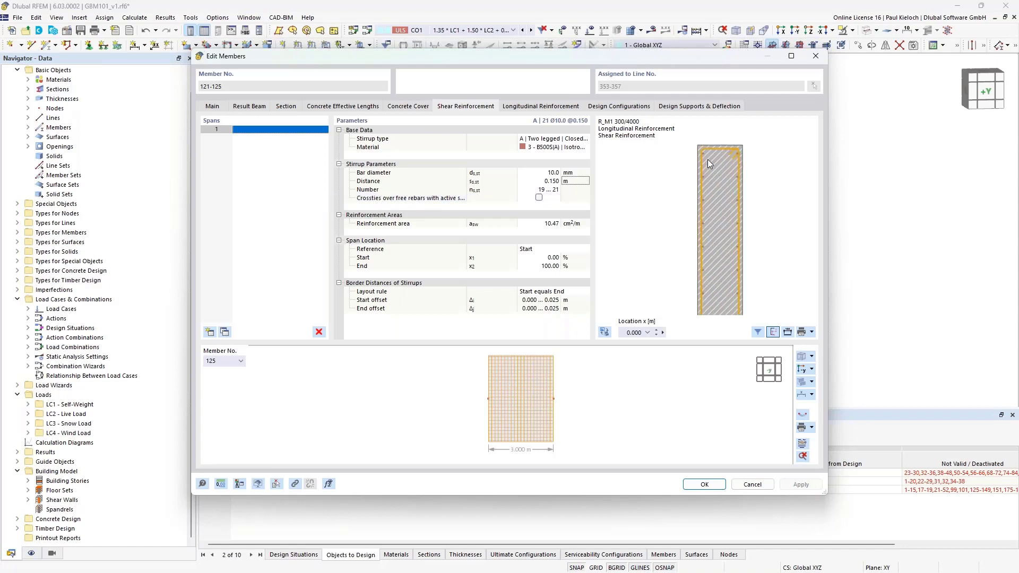
scroll(708, 159, up, 4)
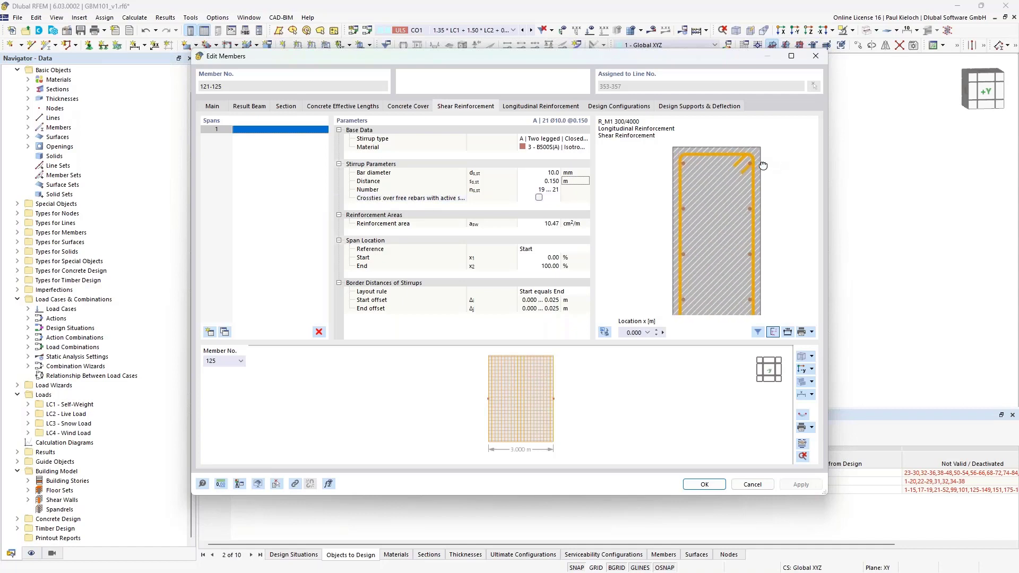
middle_drag(762, 166, 754, 166)
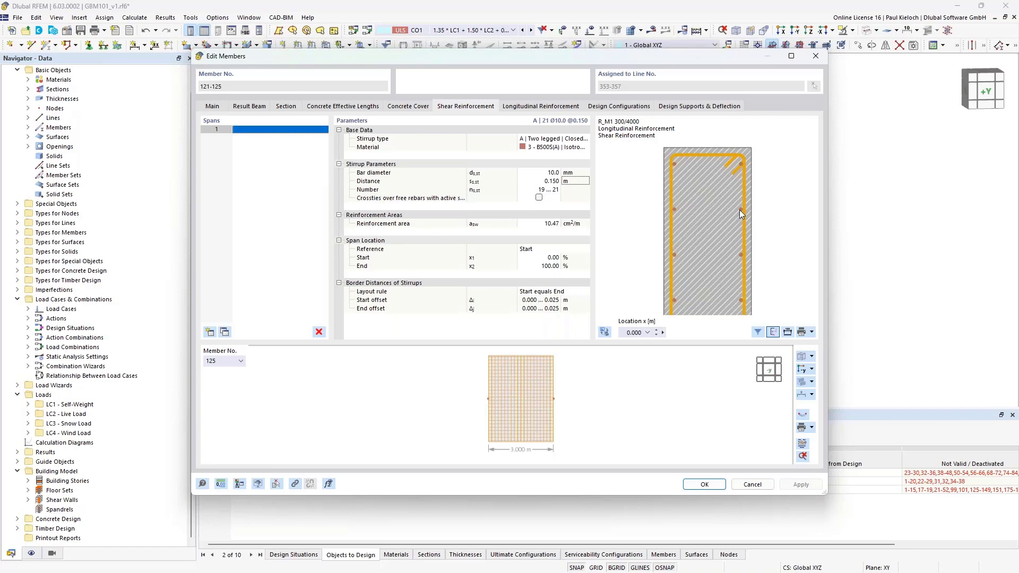
click(539, 198)
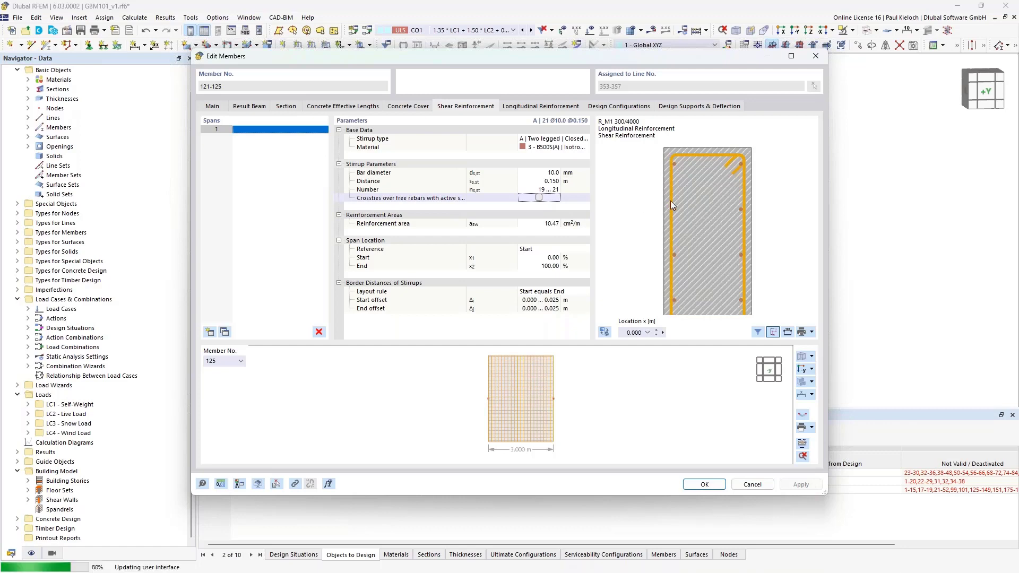
click(539, 198)
middle_drag(724, 252, 728, 206)
scroll(728, 207, down, 5)
scroll(726, 211, up, 2)
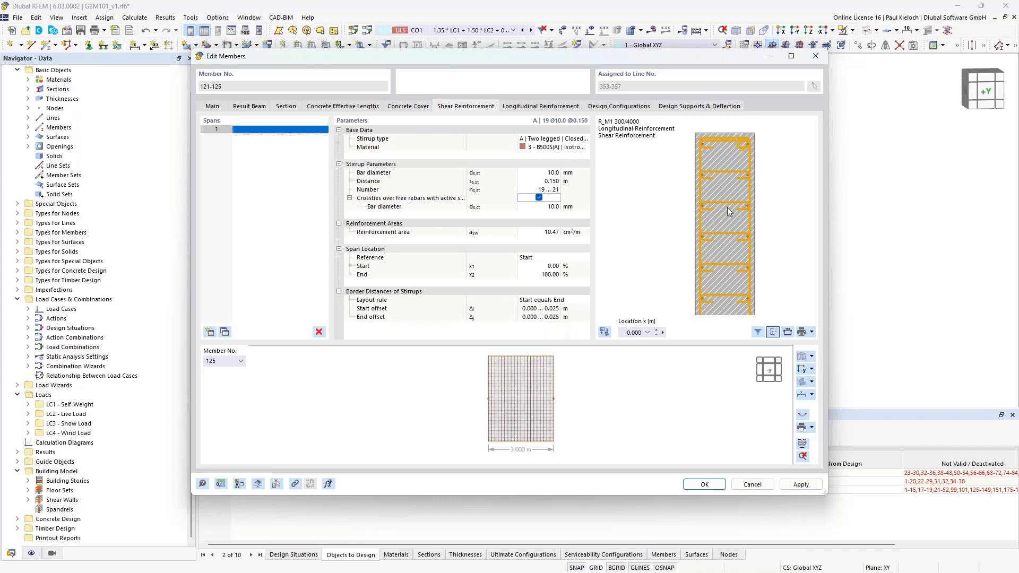
scroll(740, 157, up, 1)
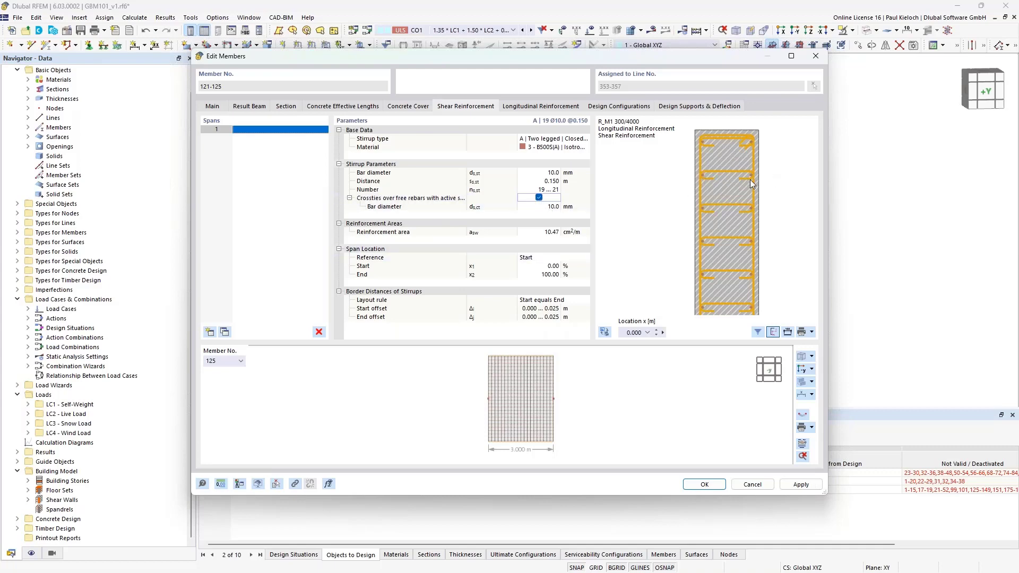
mouse_move(799, 179)
middle_down()
mouse_move(768, 186)
mouse_move(783, 188)
middle_up()
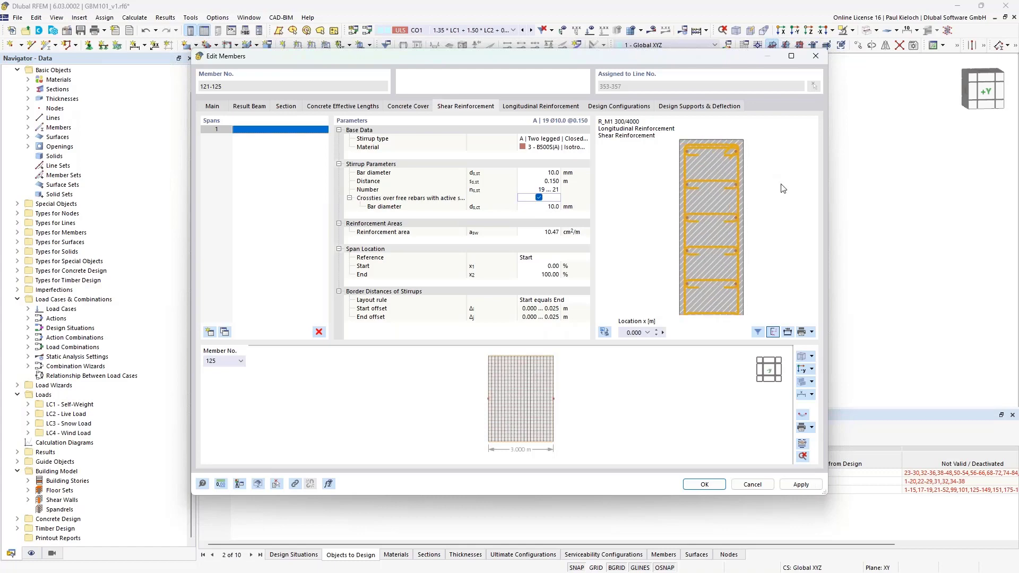
Deactivate most of the crossties at the intermediate rebars of the wall section, keeping only widely spaced ones, and apply and confirm the member changes.
click(688, 185)
click(690, 217)
scroll(711, 162, down, 4)
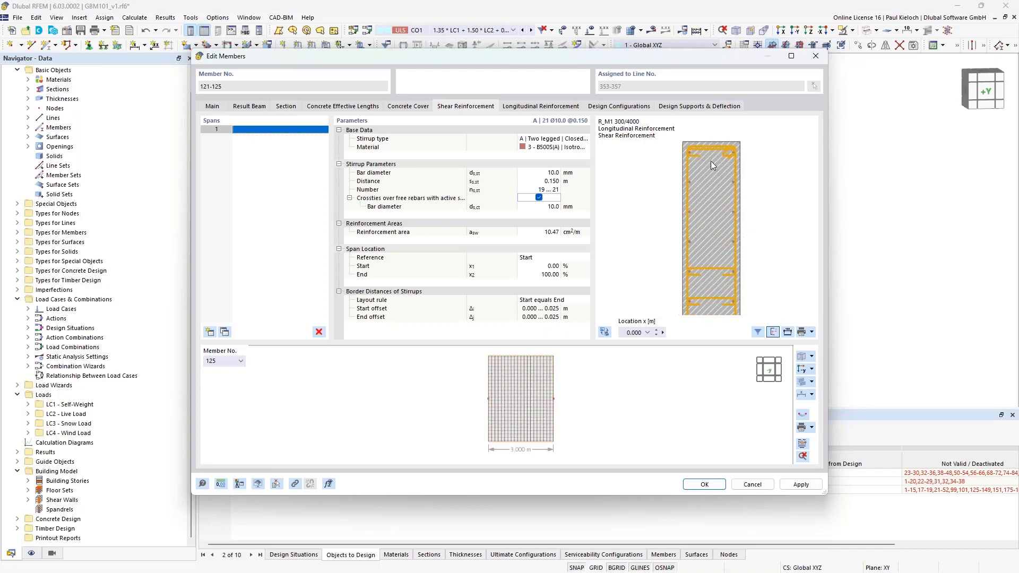
middle_drag(714, 246, 710, 194)
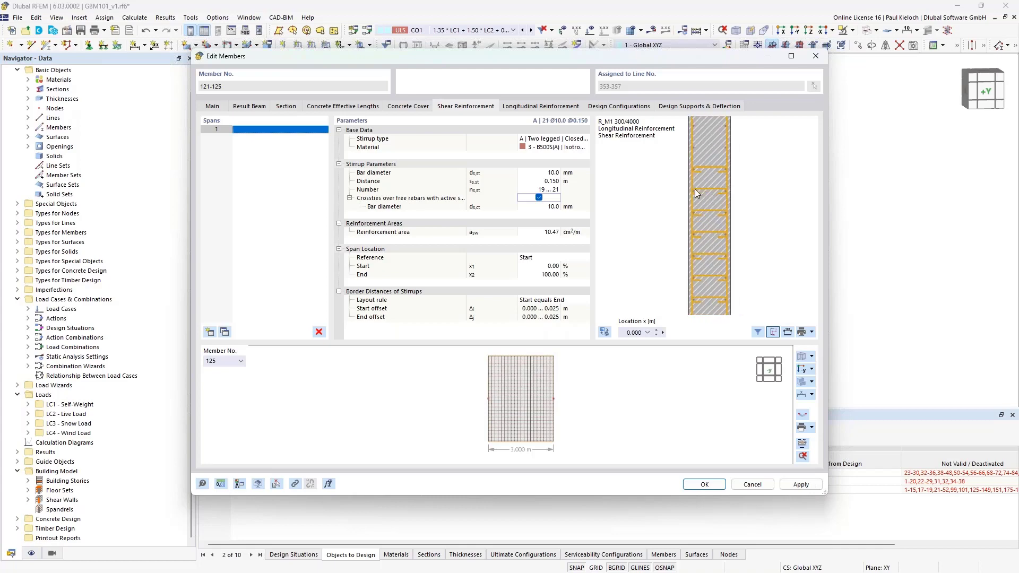
click(693, 190)
click(693, 233)
click(693, 234)
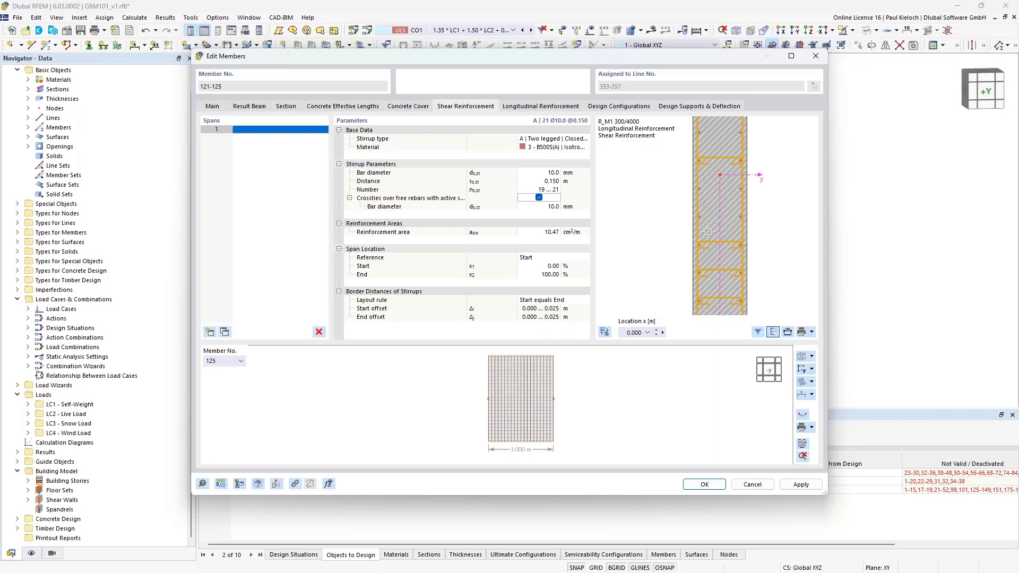
scroll(740, 209, down, 3)
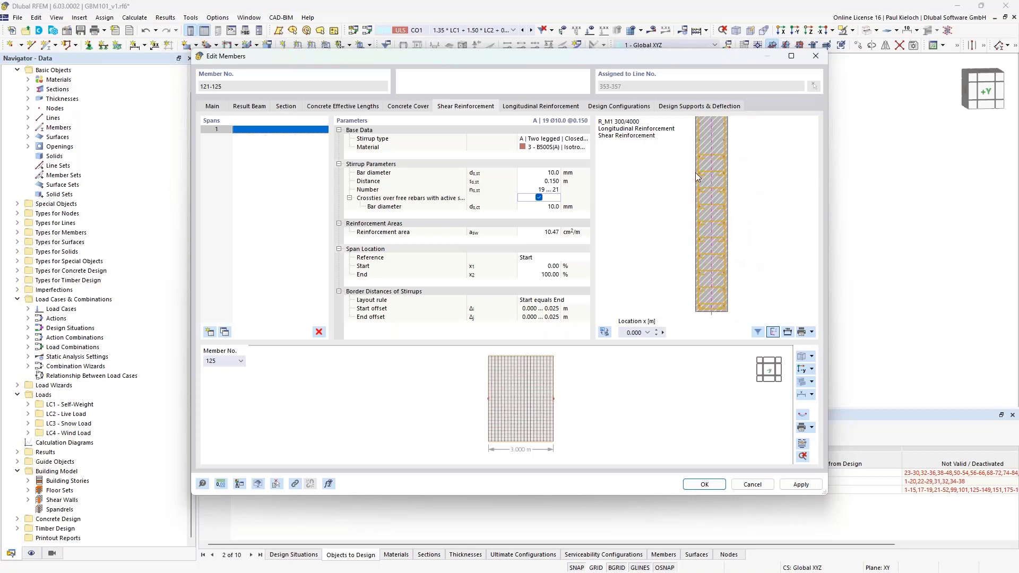
scroll(708, 179, up, 2)
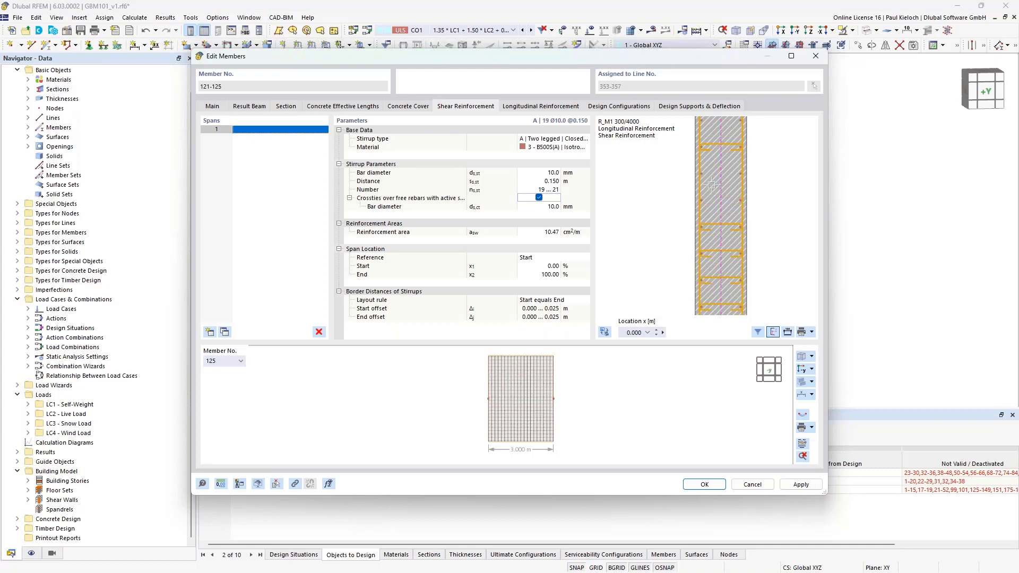
scroll(705, 185, down, 3)
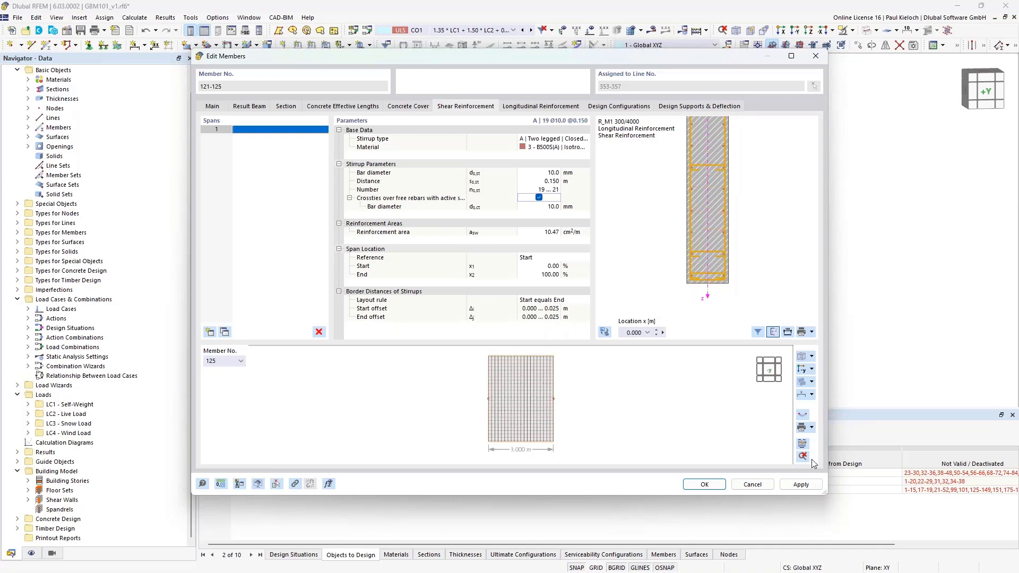
click(801, 484)
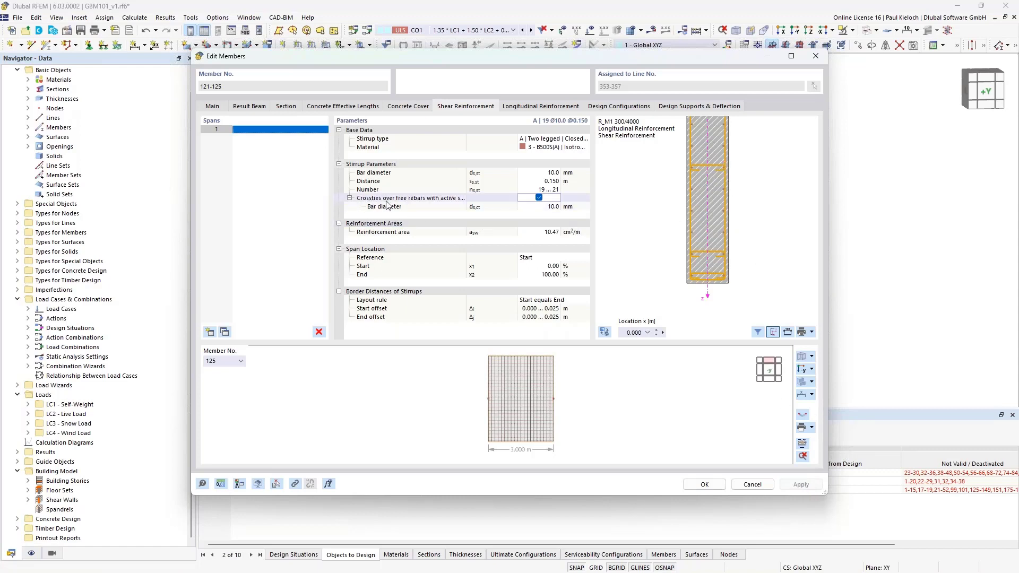
click(712, 485)
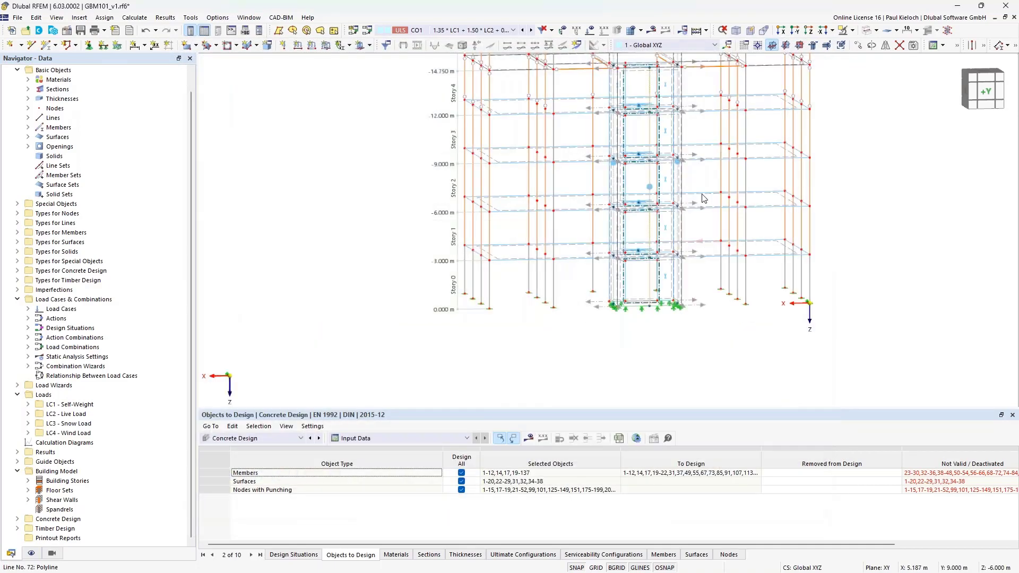
Temporarily display the types for concrete design in the model and examine the reinforcement of the core wall.
middle_drag(703, 244, 664, 211)
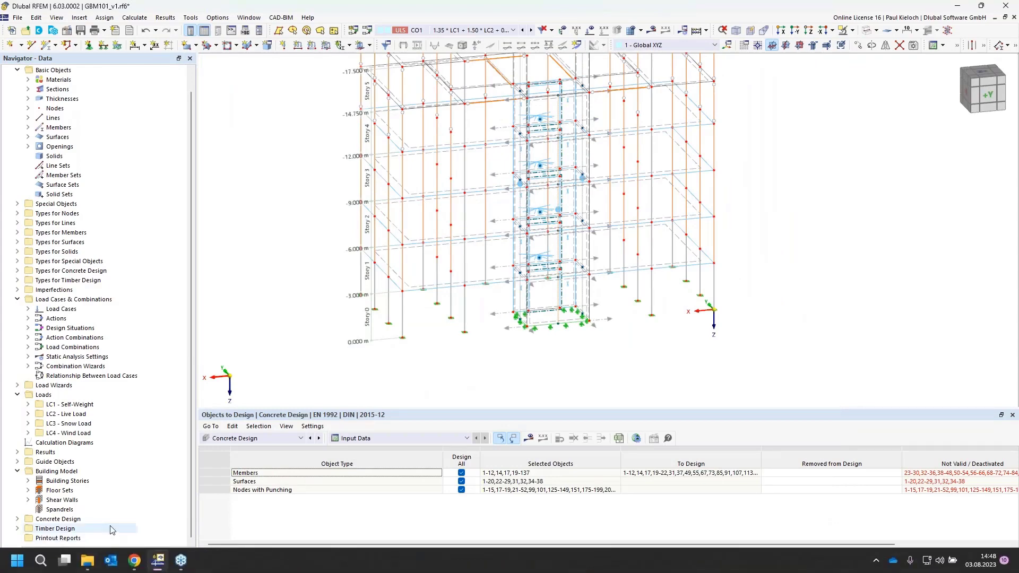
click(31, 553)
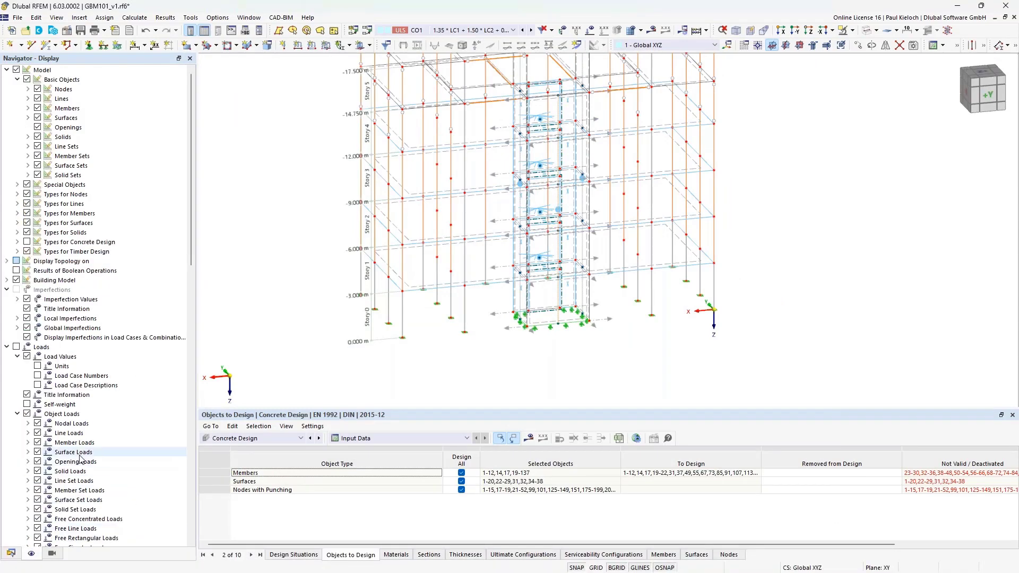
click(27, 242)
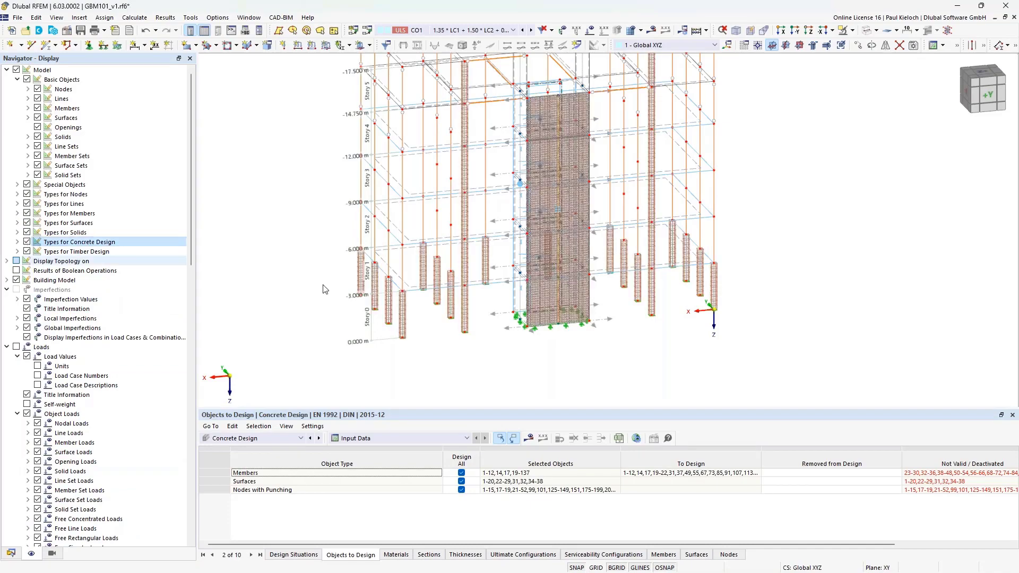
scroll(444, 263, up, 2)
scroll(445, 262, up, 10)
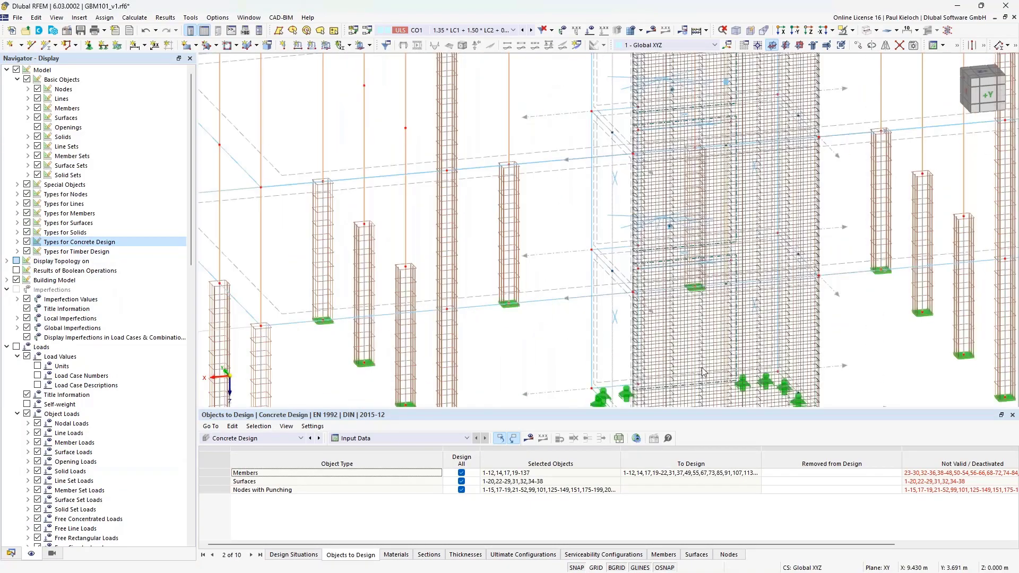
scroll(556, 174, down, 10)
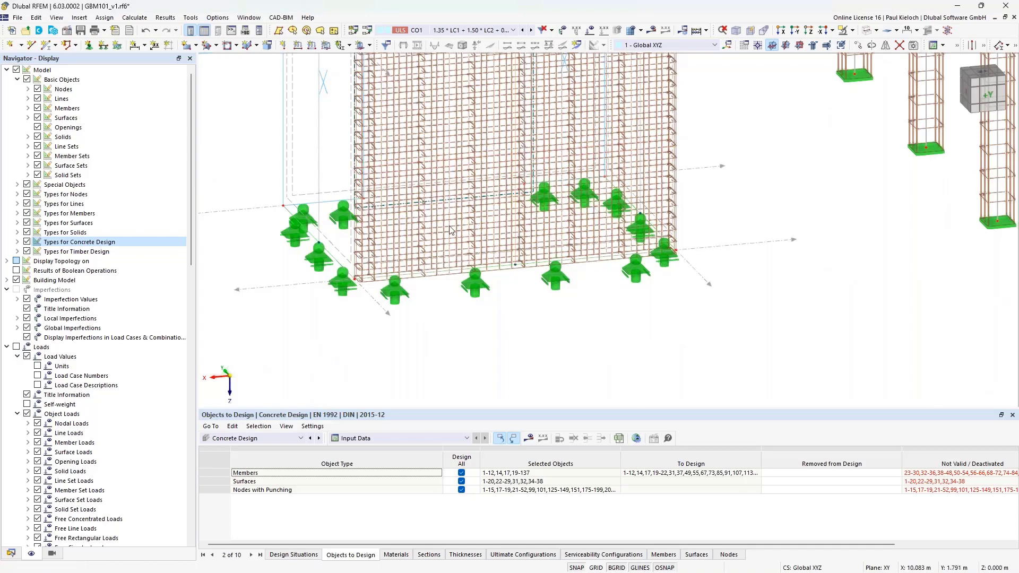
click(28, 244)
Turn off Design All for members, surfaces and nodes with punching in the concrete design objects.
scroll(515, 215, down, 3)
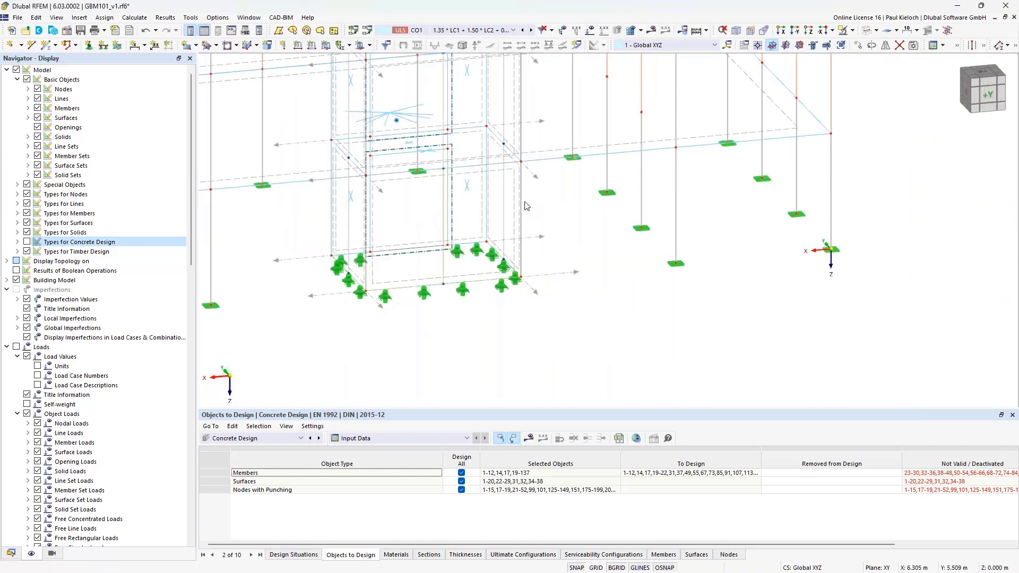
middle_drag(527, 208, 559, 271)
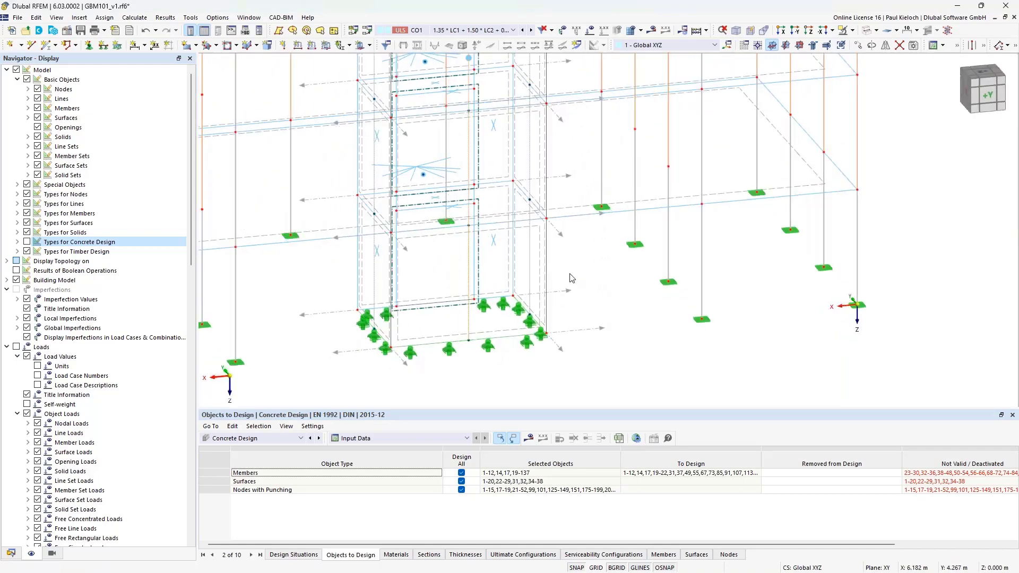
scroll(572, 278, down, 1)
scroll(572, 278, down, 1)
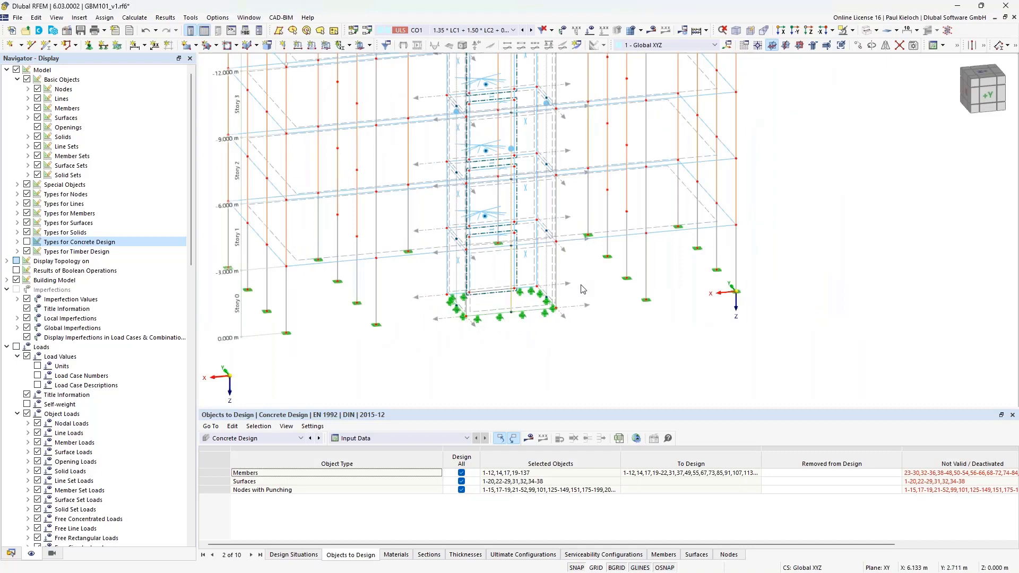
click(461, 473)
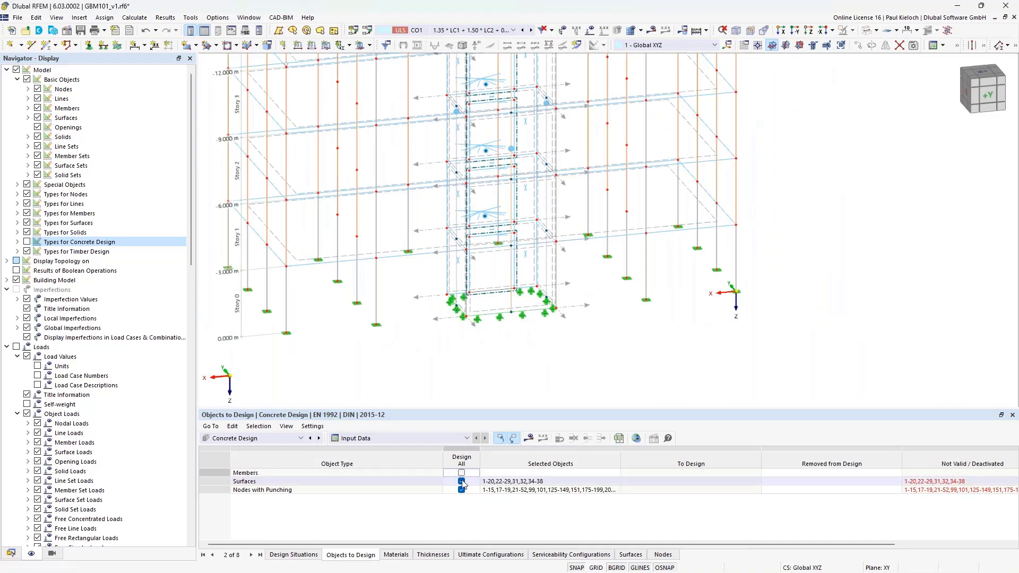
click(461, 481)
click(461, 490)
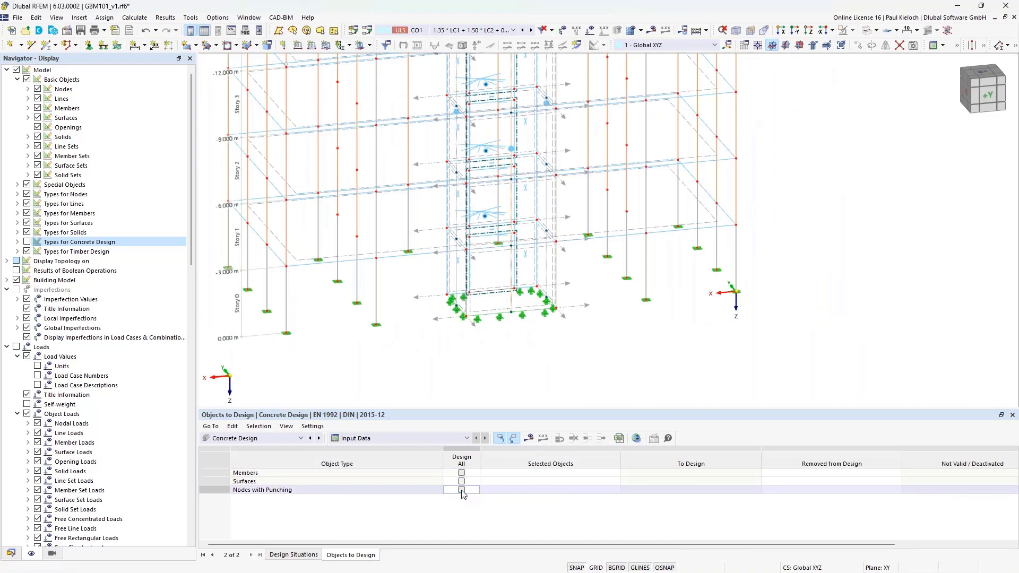
Assign the core shear walls' result beams, members 121-125, as the only members selected for concrete design.
click(517, 473)
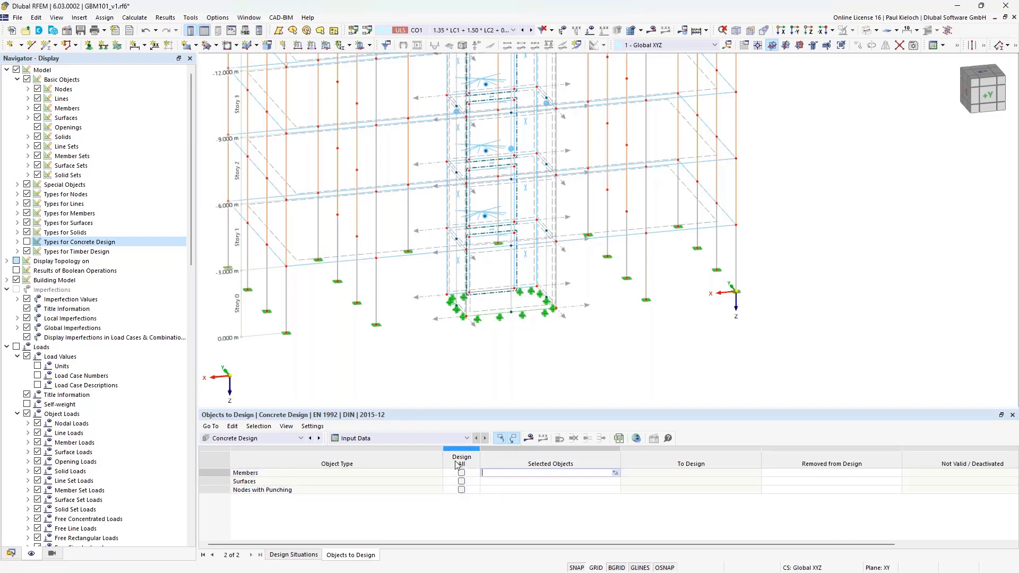
click(615, 472)
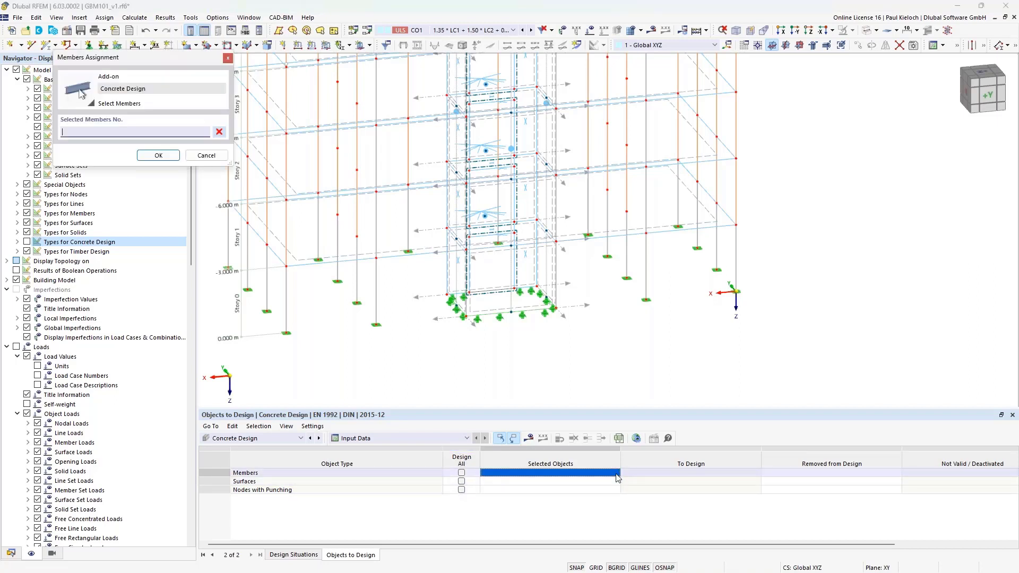
click(517, 276)
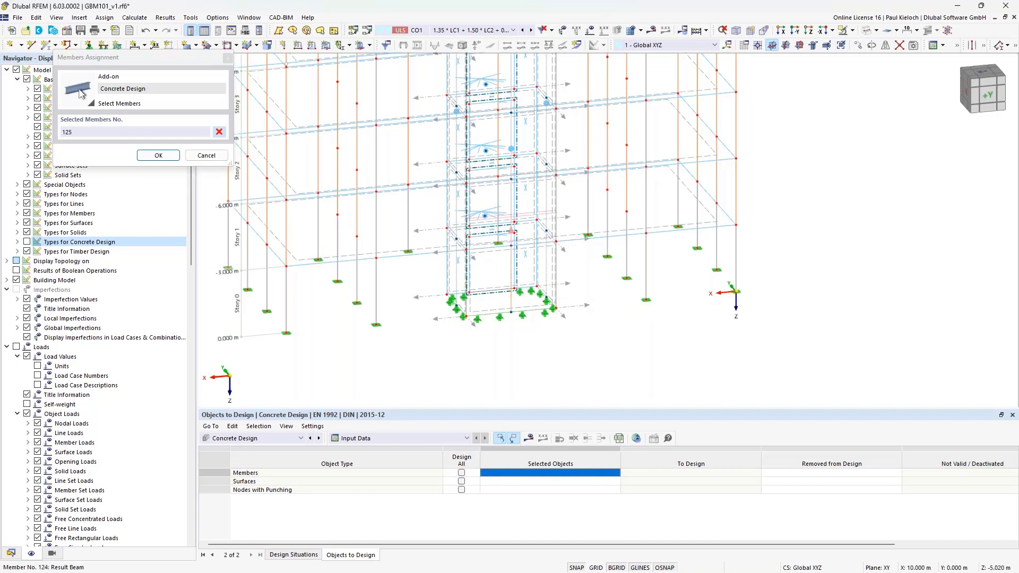
click(511, 231)
click(514, 152)
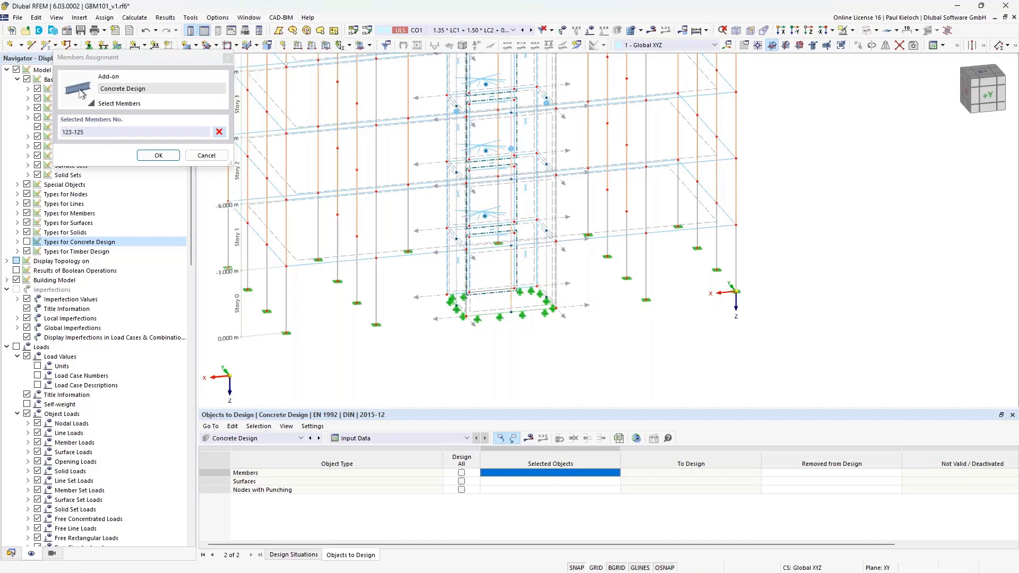
middle_drag(507, 62, 508, 128)
click(510, 128)
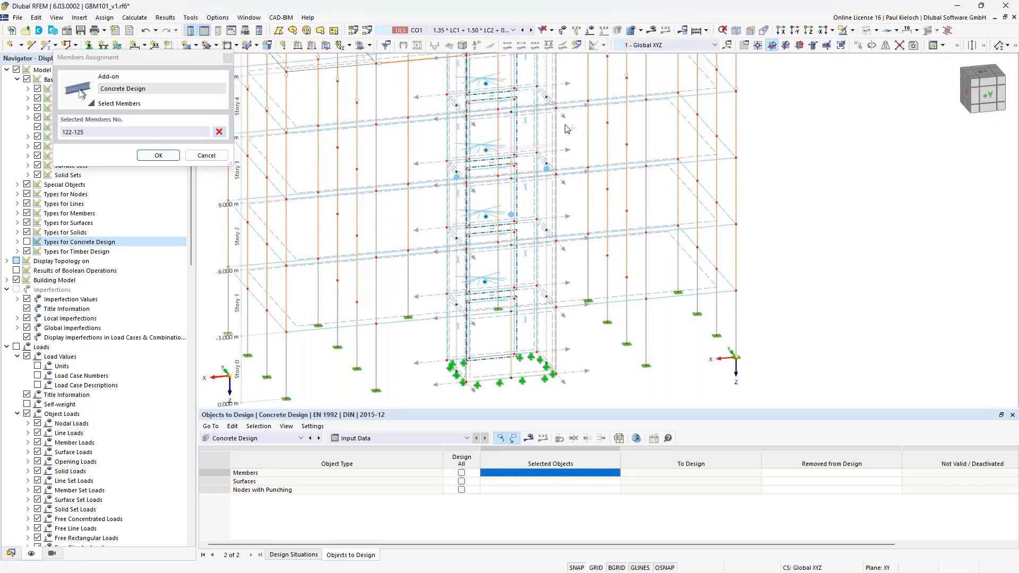
middle_drag(576, 192, 583, 217)
click(535, 170)
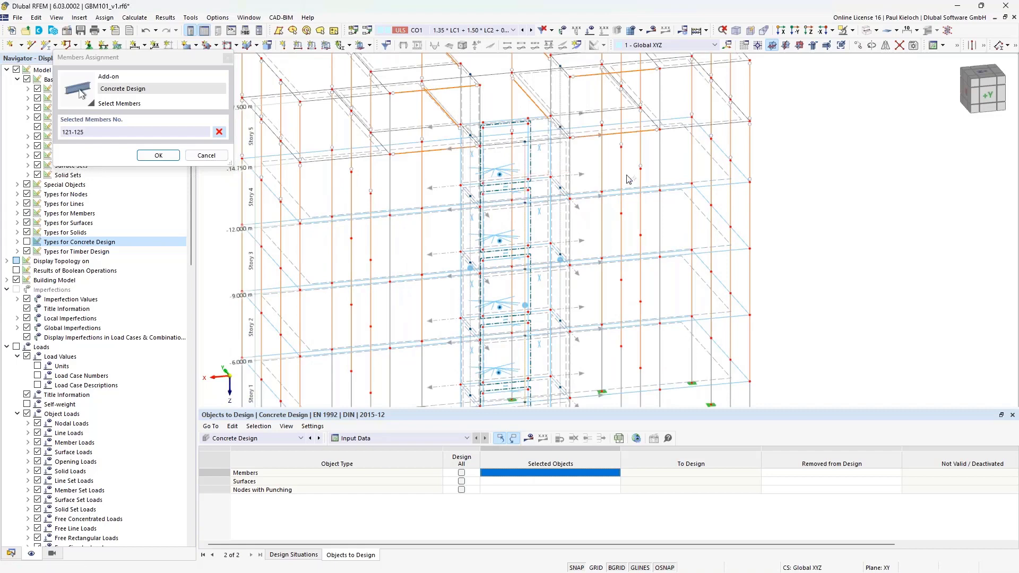
click(154, 155)
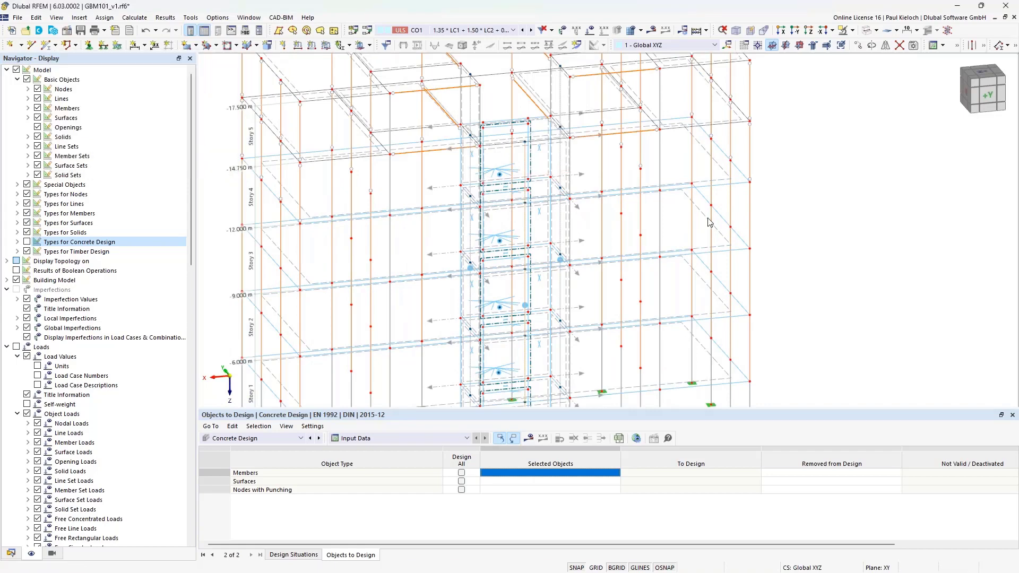
Create and apply a building model spandrel from surface cell 32 above the topmost opening of the core wall.
scroll(719, 200, down, 5)
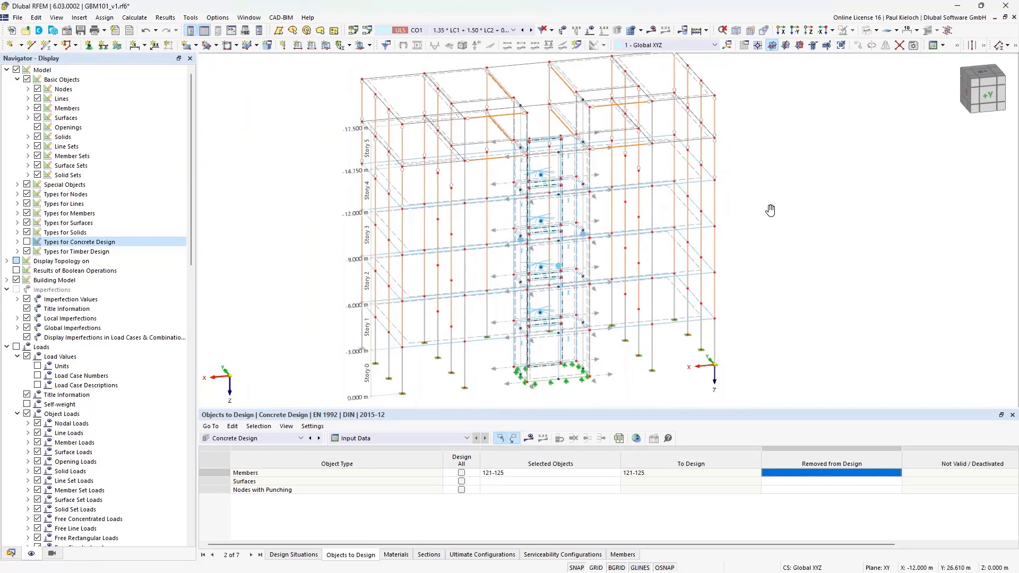
ctrl+middle_drag(738, 203, 775, 207)
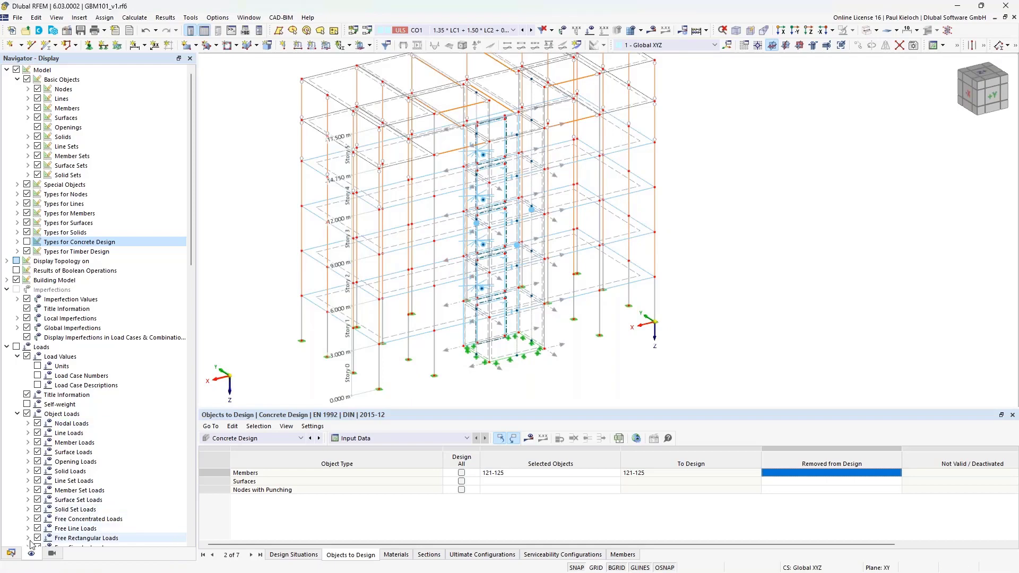
click(11, 553)
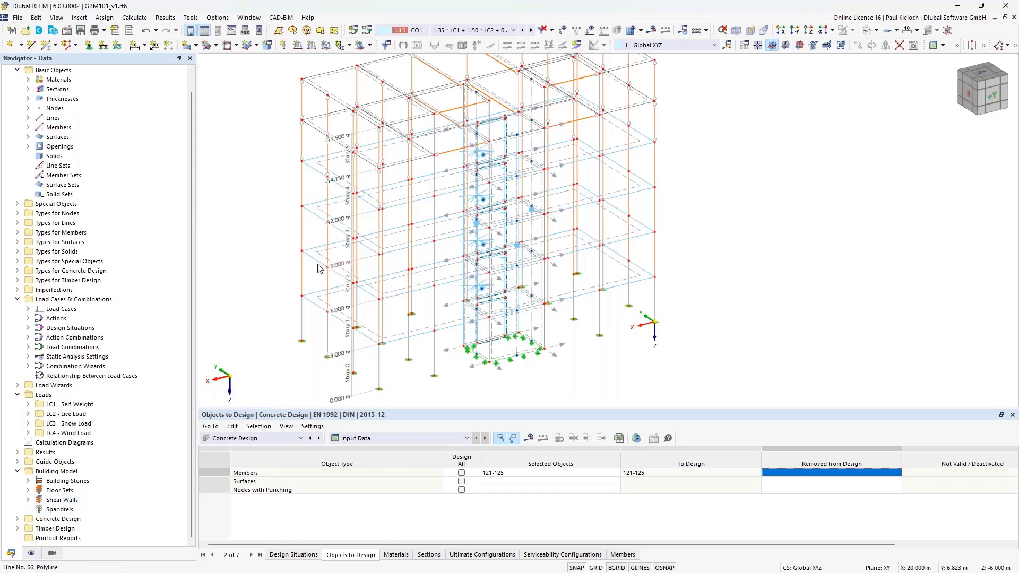
ctrl+middle_drag(318, 267, 599, 252)
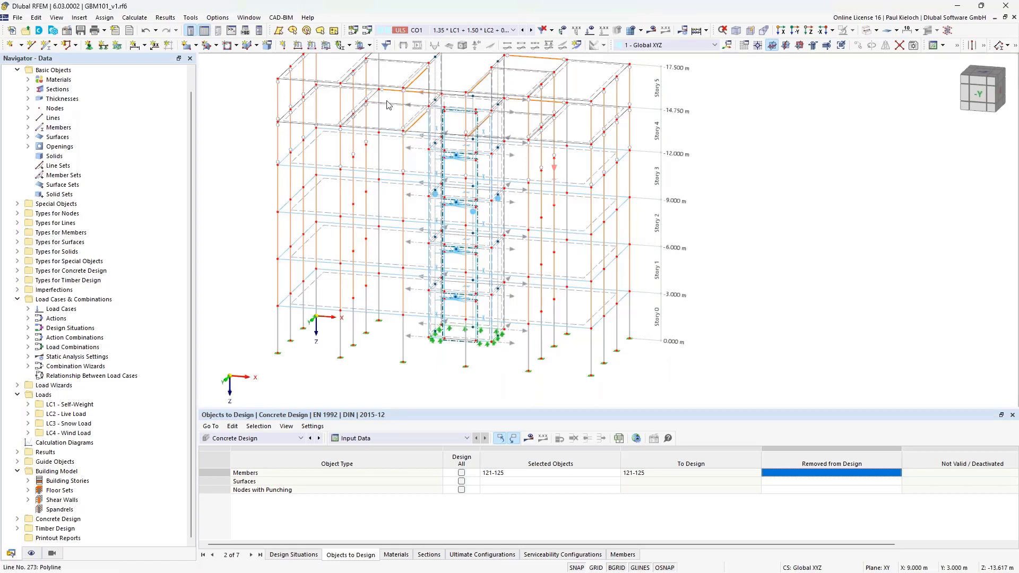
scroll(457, 154, up, 6)
scroll(457, 153, up, 1)
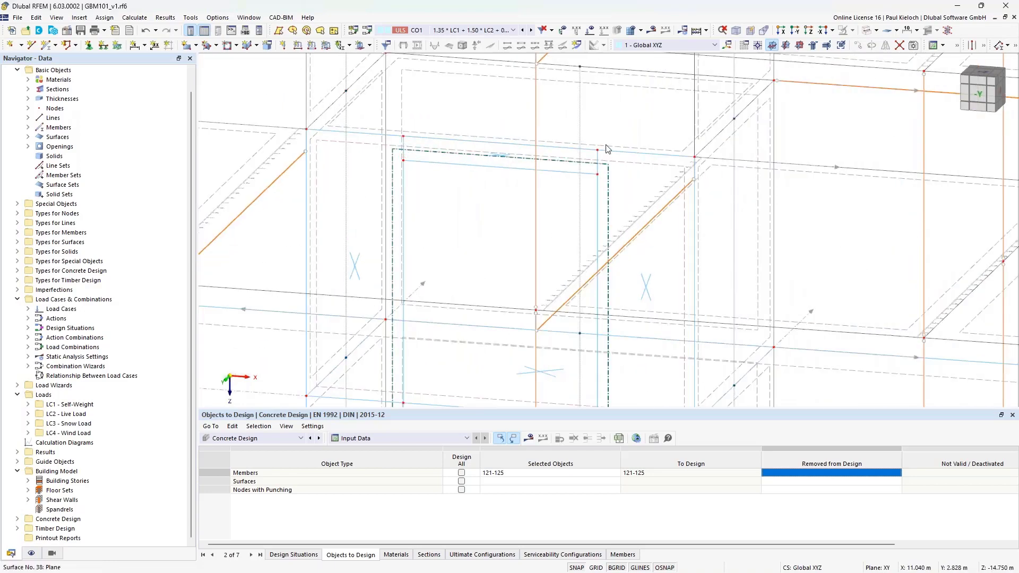
middle_drag(507, 176, 533, 180)
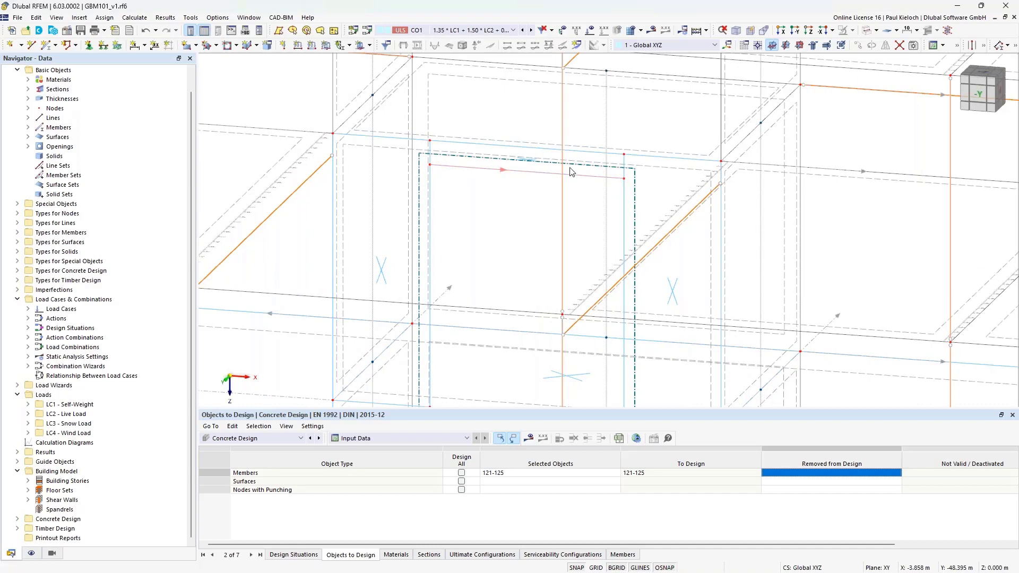
right_click(60, 511)
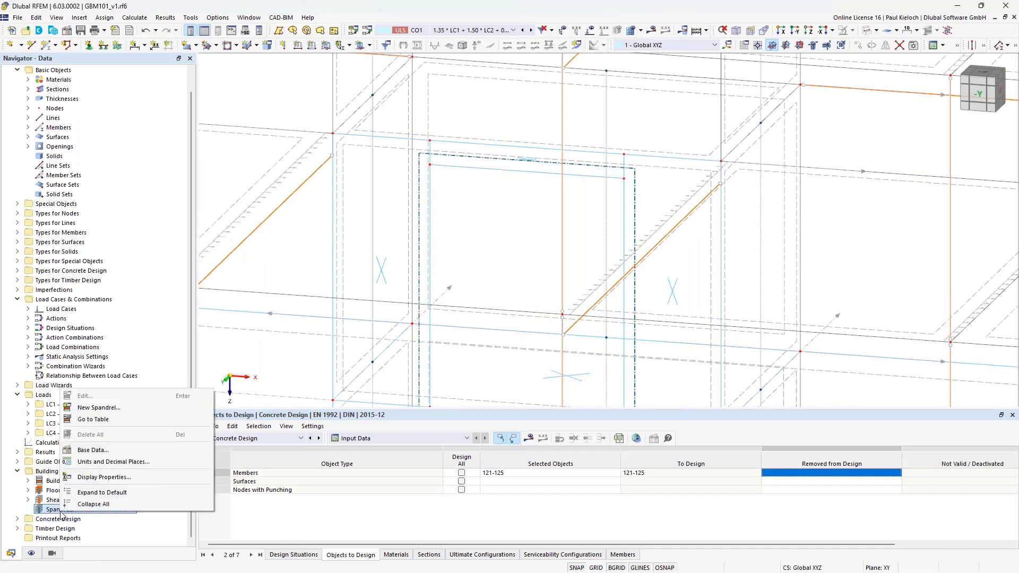
click(119, 414)
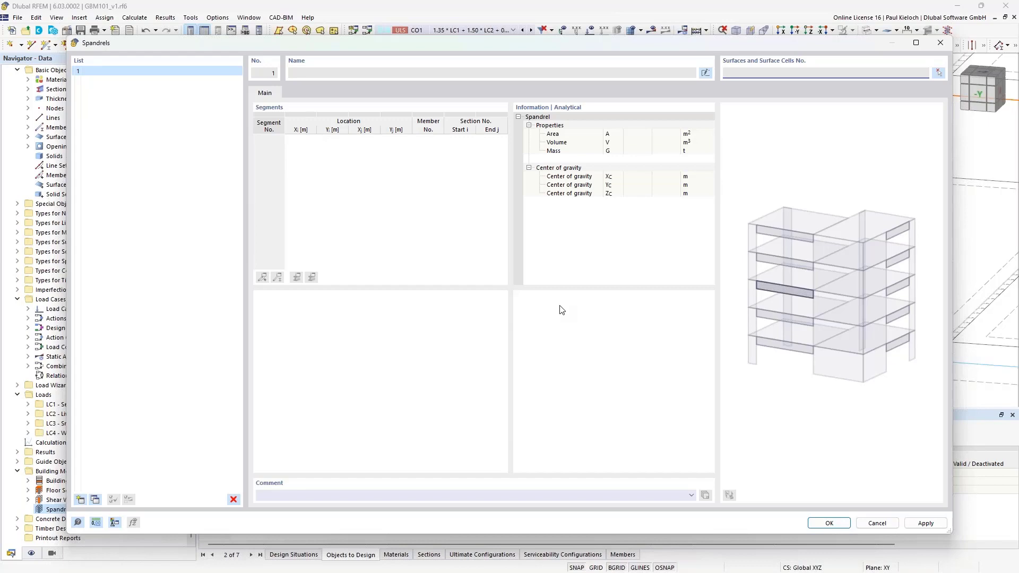
click(939, 74)
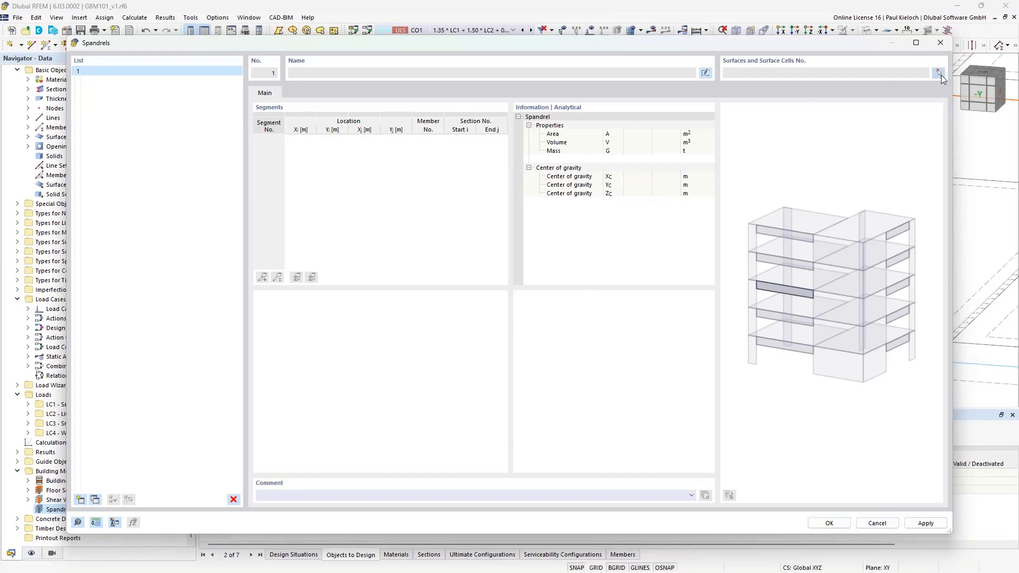
scroll(533, 190, up, 3)
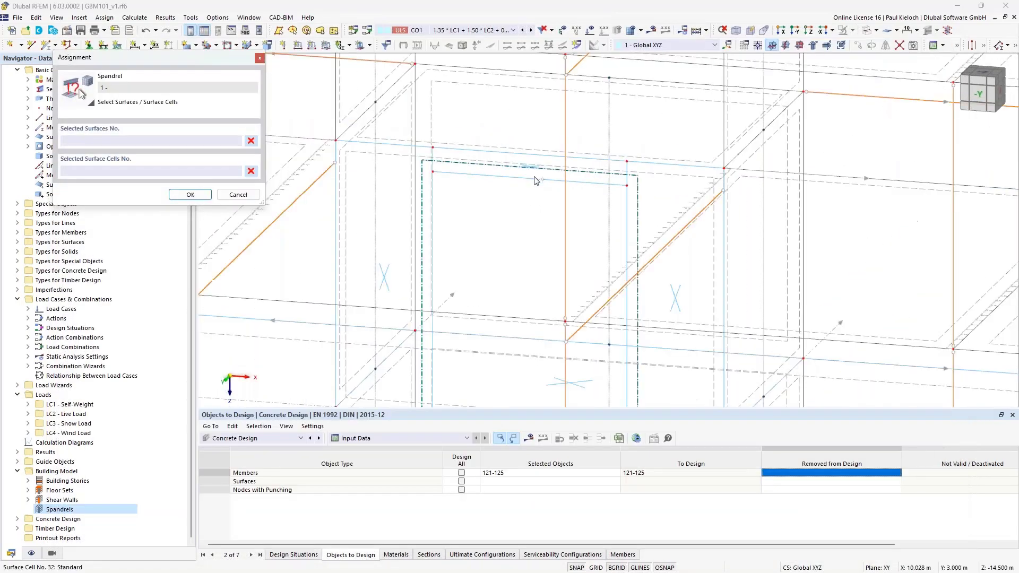
scroll(532, 190, up, 5)
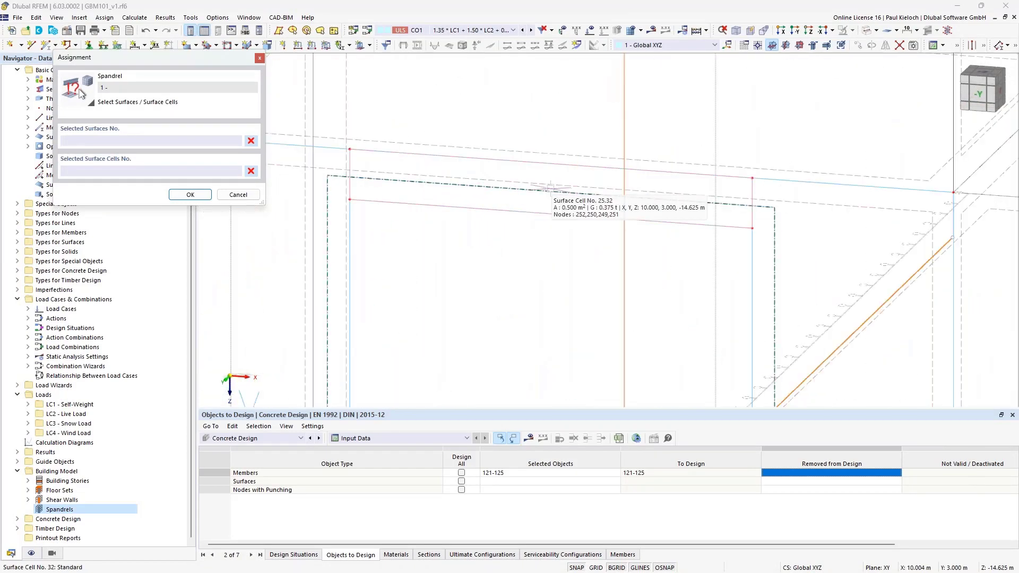
click(190, 195)
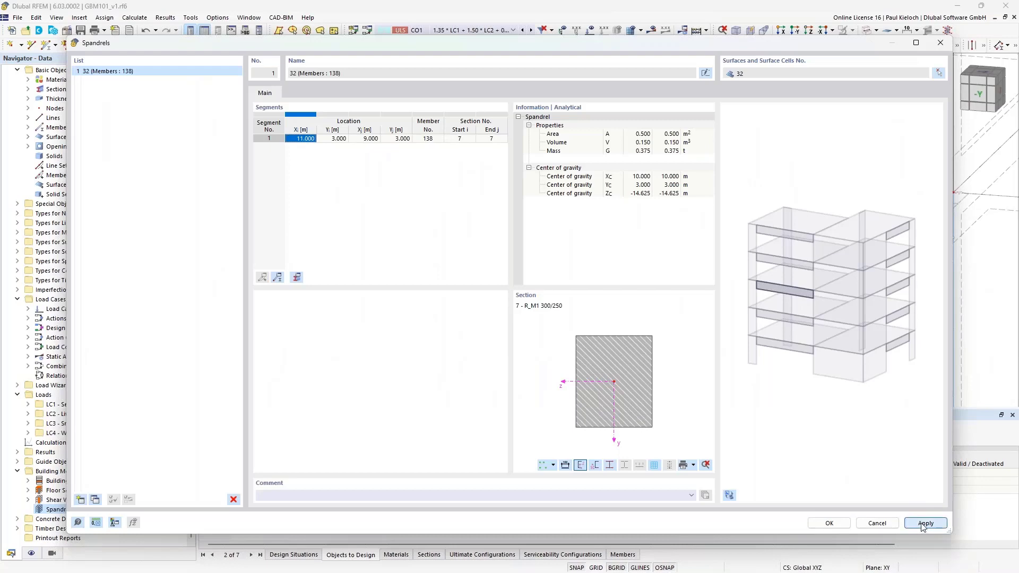
click(925, 523)
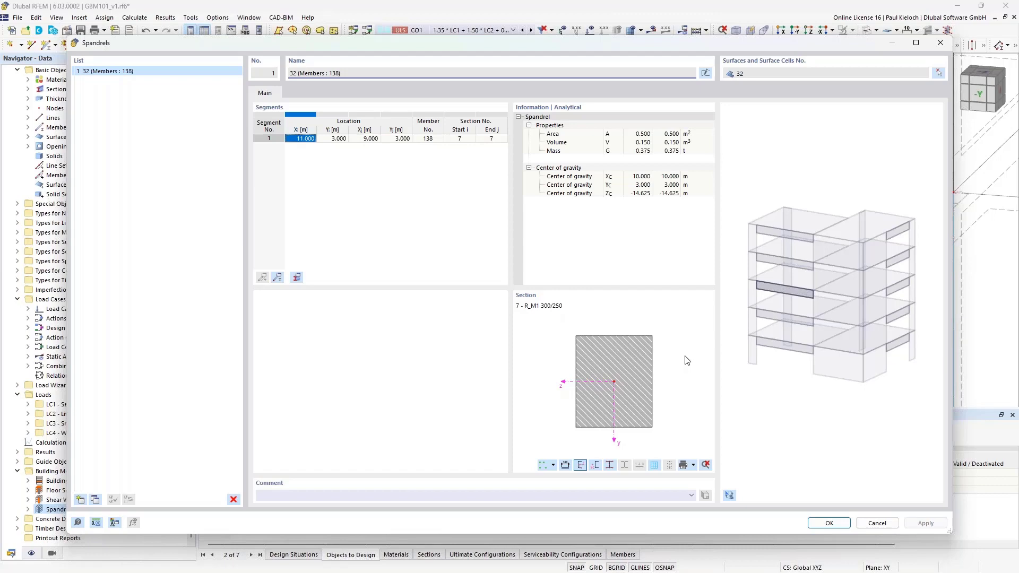
Add a second spandrel from surface cell 24, between the two uppermost openings of the core wall.
click(80, 500)
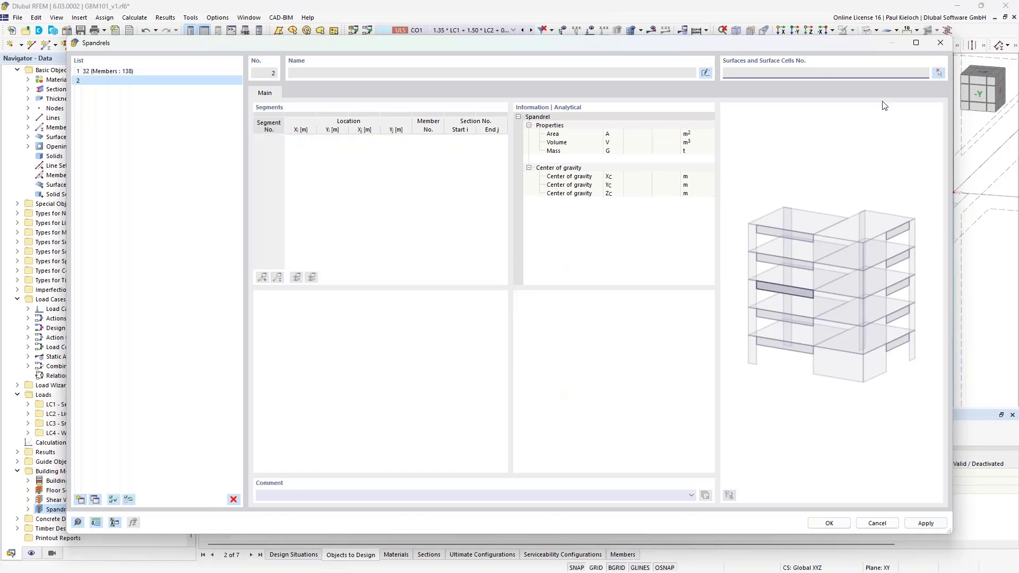
click(938, 73)
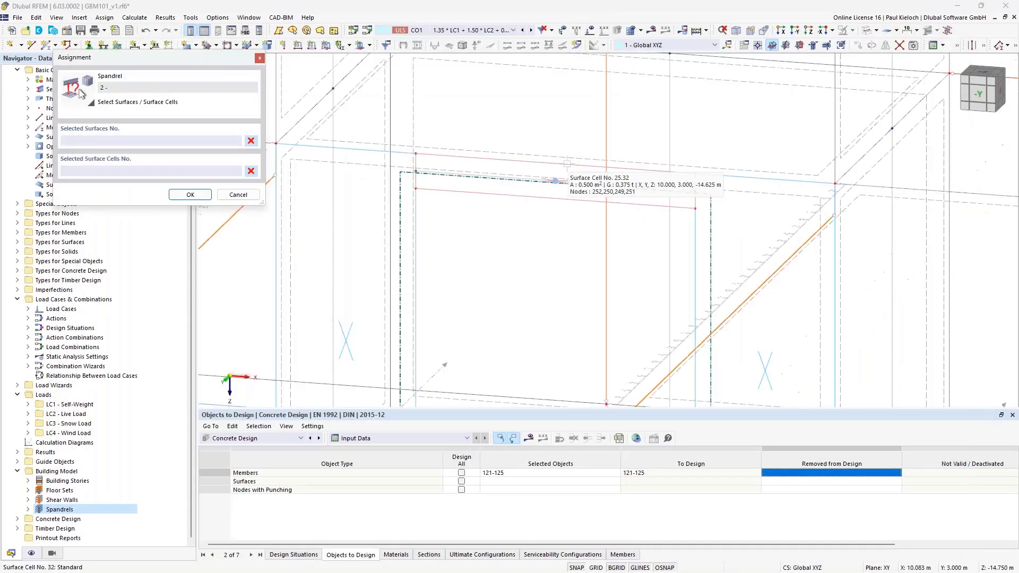
scroll(554, 180, down, 4)
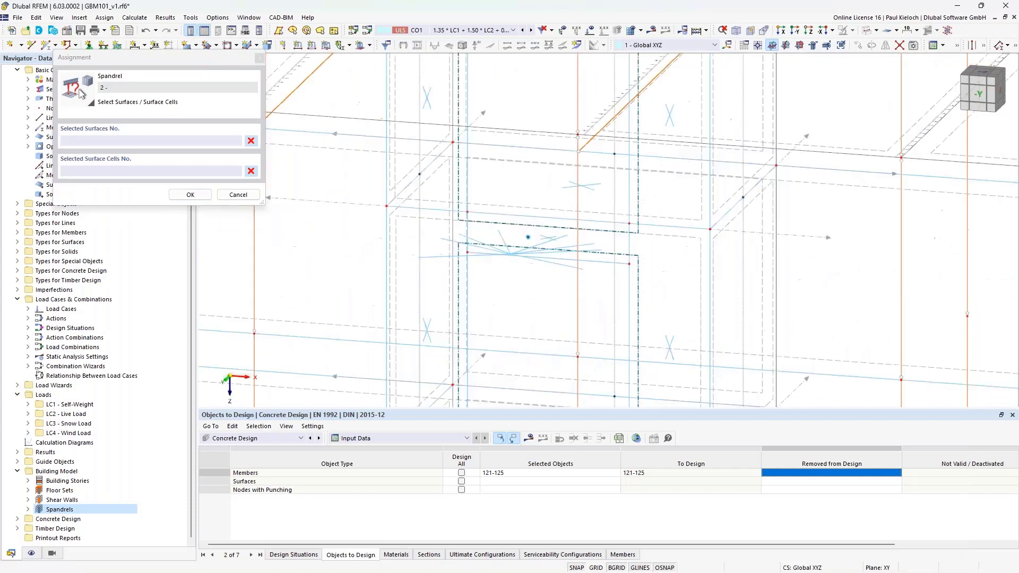
scroll(538, 237, up, 3)
click(554, 233)
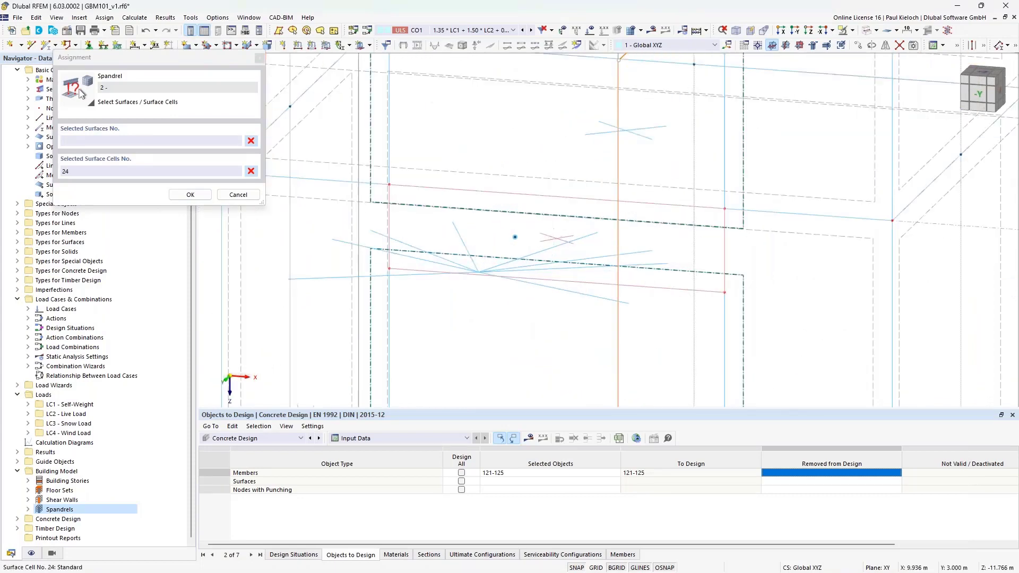
click(191, 195)
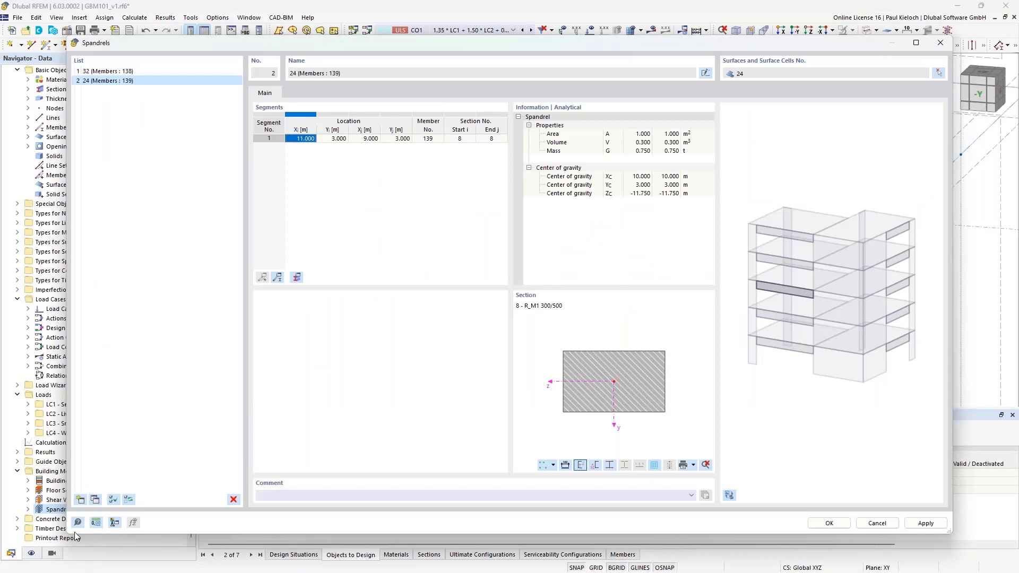
Add a third spandrel from surface cell 19, one story below the previous one in the core wall.
click(82, 500)
click(938, 72)
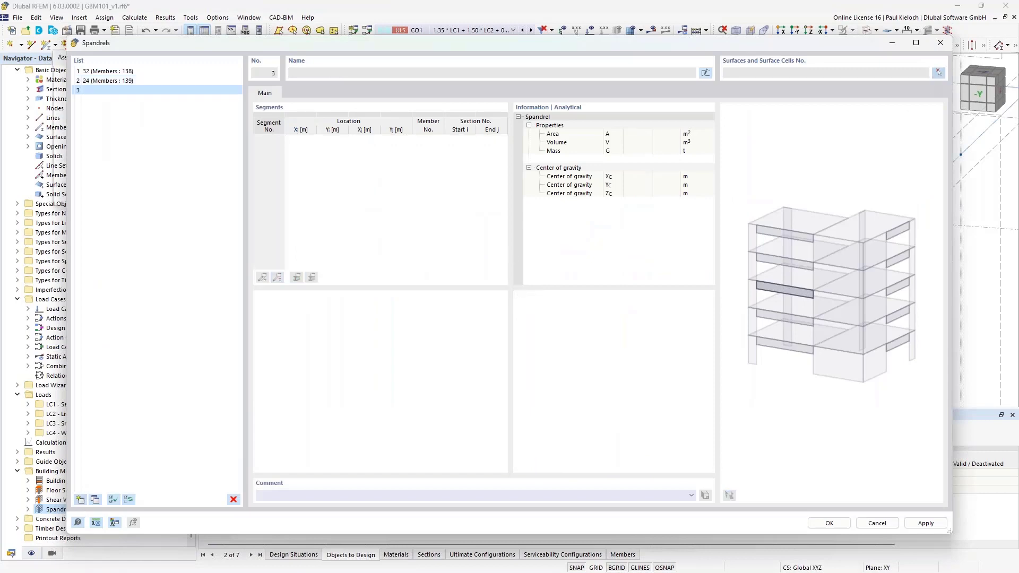
ctrl+middle_drag(626, 159, 562, 254)
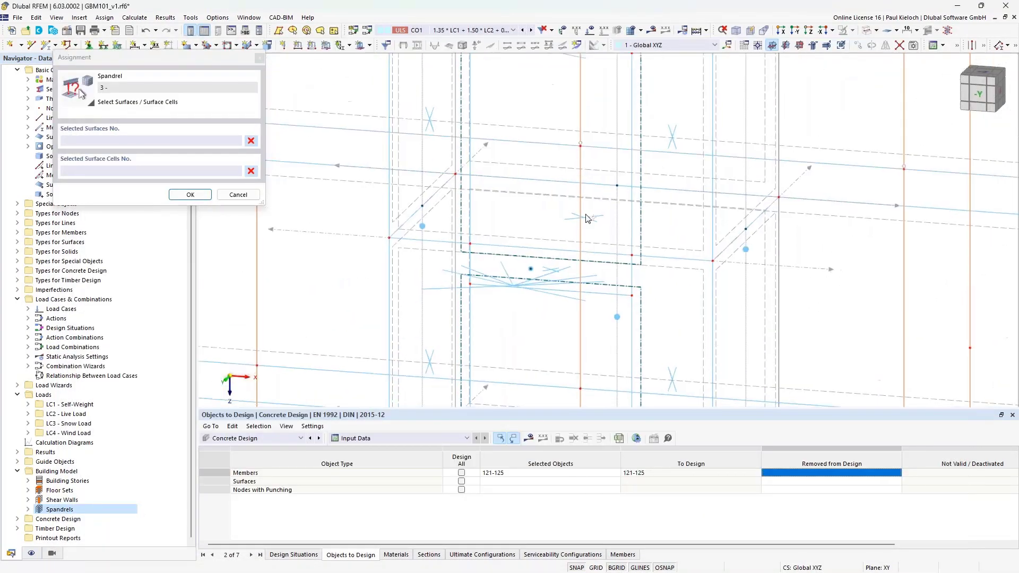
scroll(553, 269, up, 4)
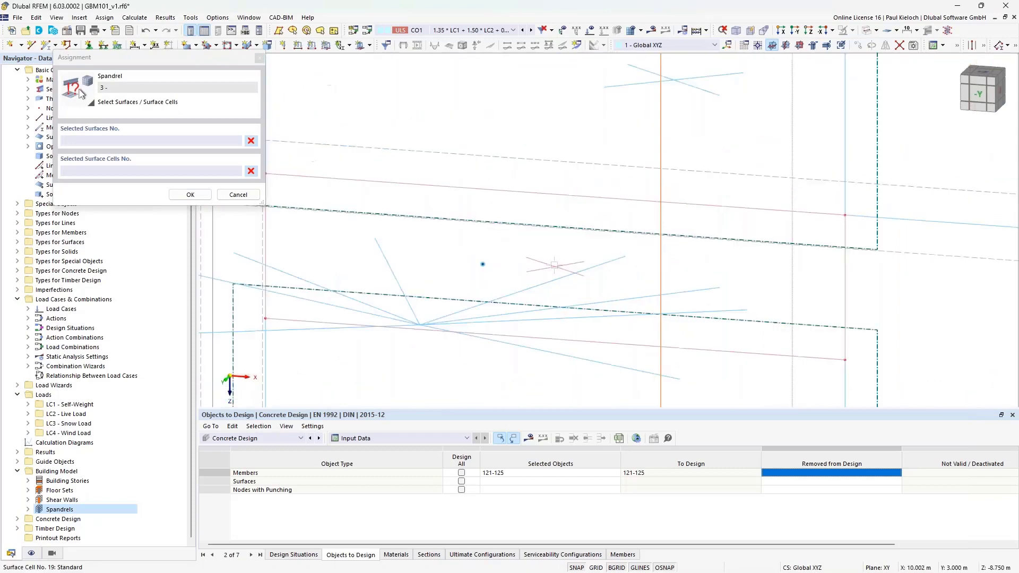
scroll(554, 265, down, 3)
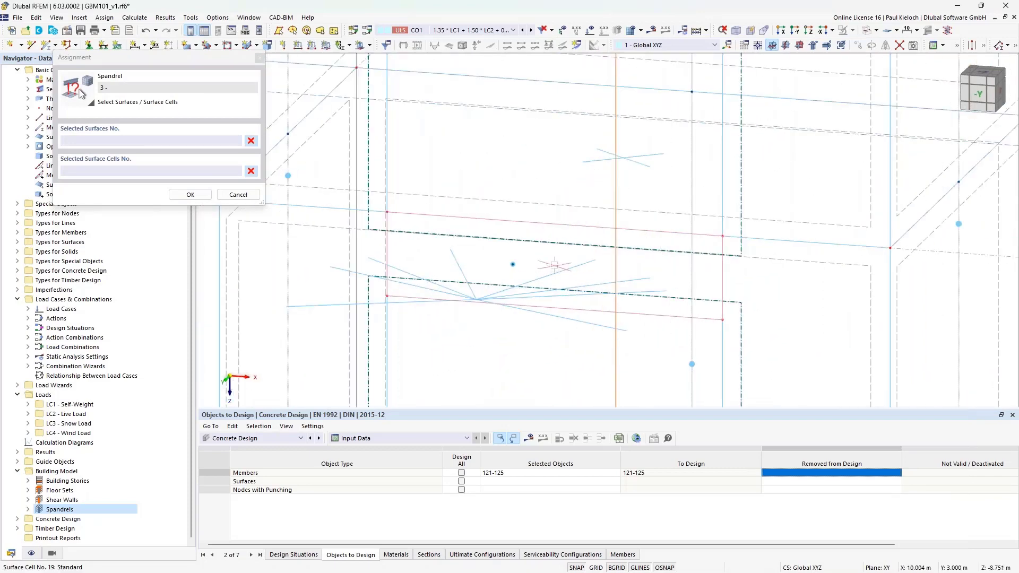
click(554, 265)
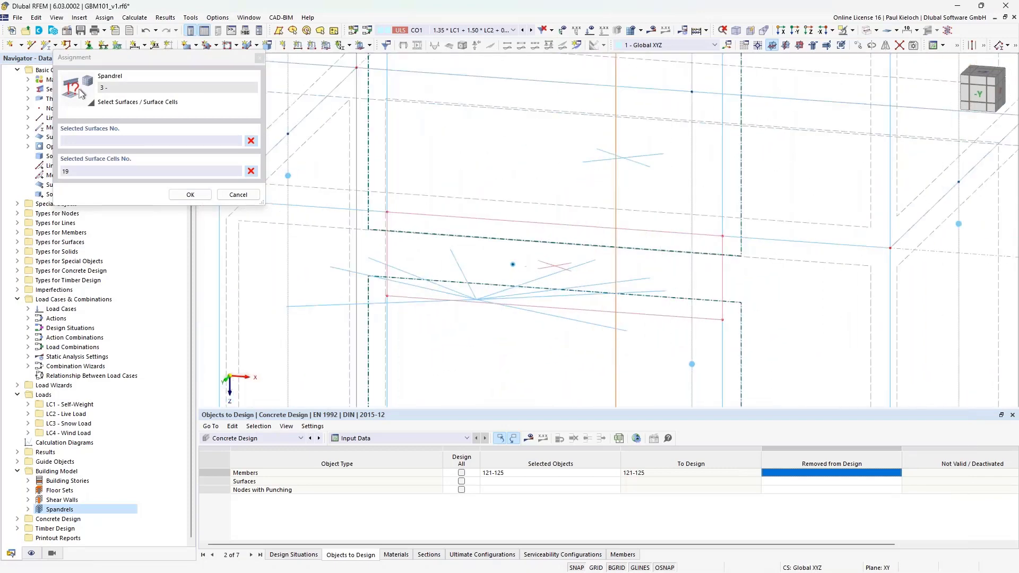
click(190, 194)
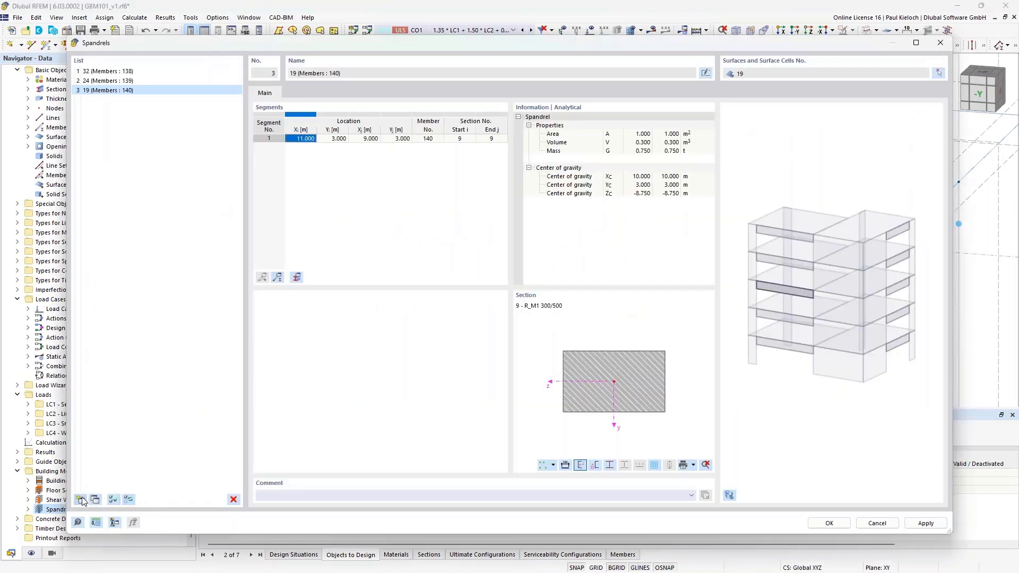
Add a fourth spandrel from surface cell 14, above the next lower opening of the core wall.
click(81, 500)
click(938, 74)
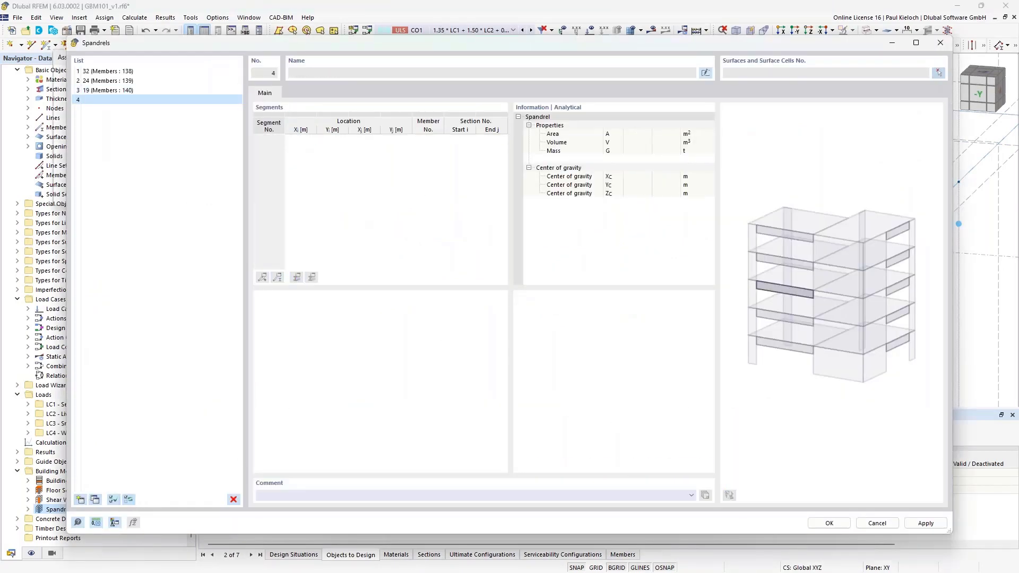
scroll(571, 167, up, 3)
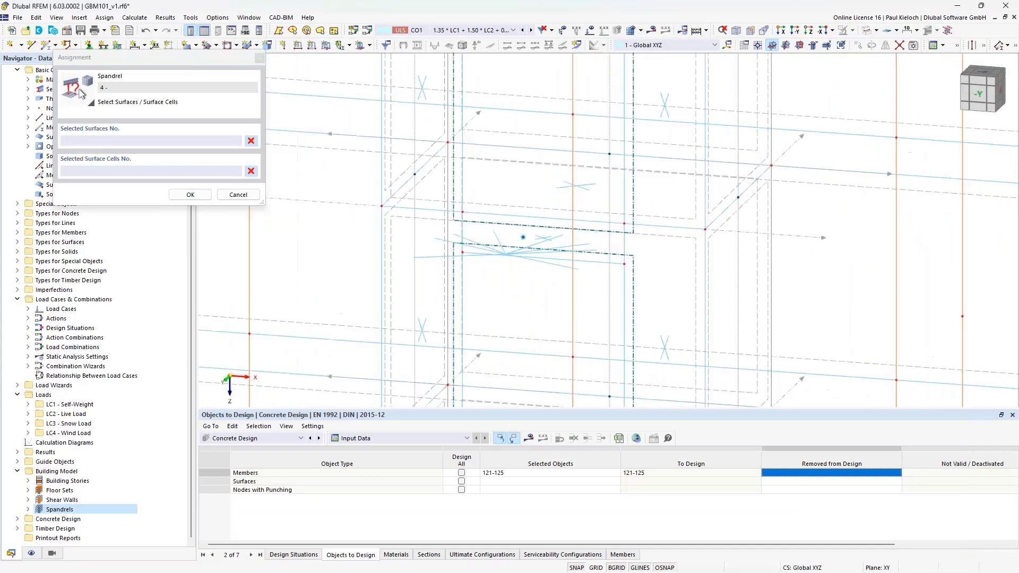
click(328, 204)
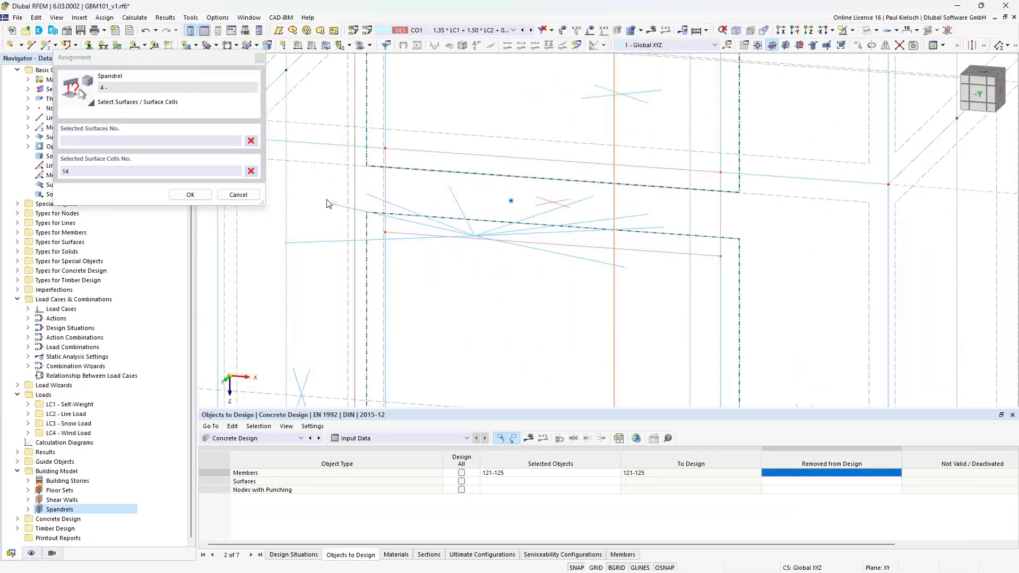
click(189, 195)
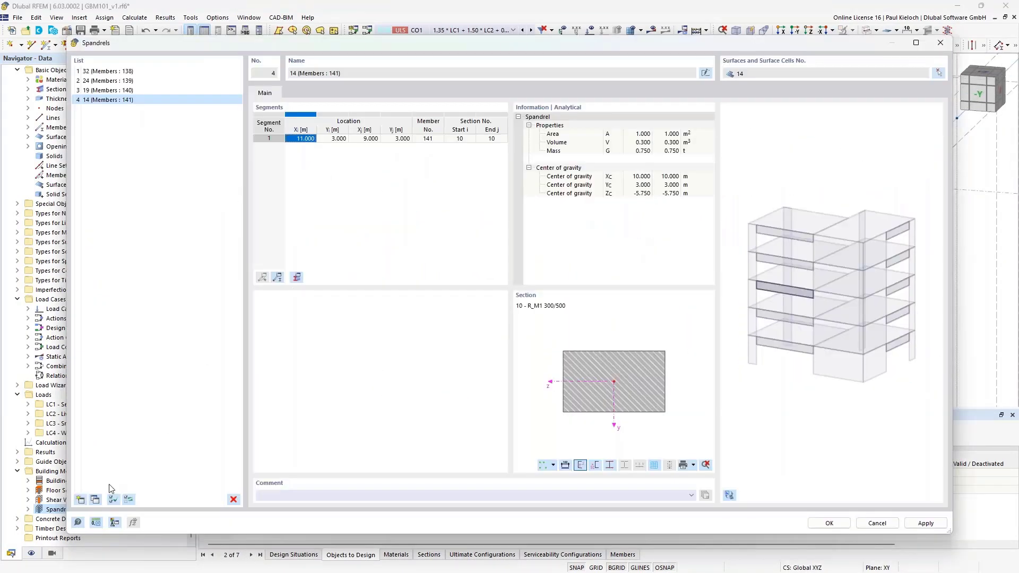
Add a fifth spandrel from surface cell 9 above the lowest opening of the core wall and close the spandrel definitions.
click(80, 500)
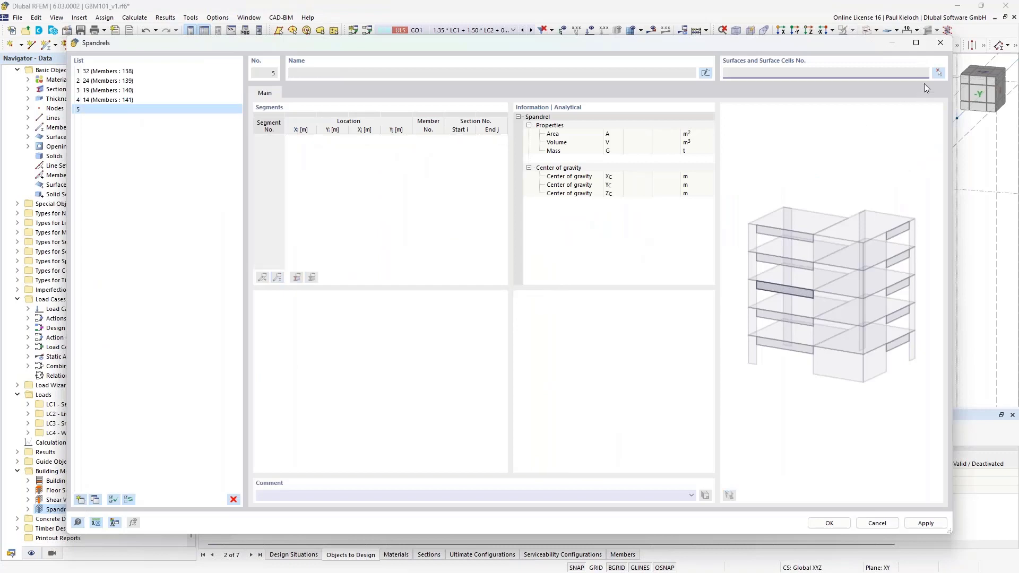
click(940, 74)
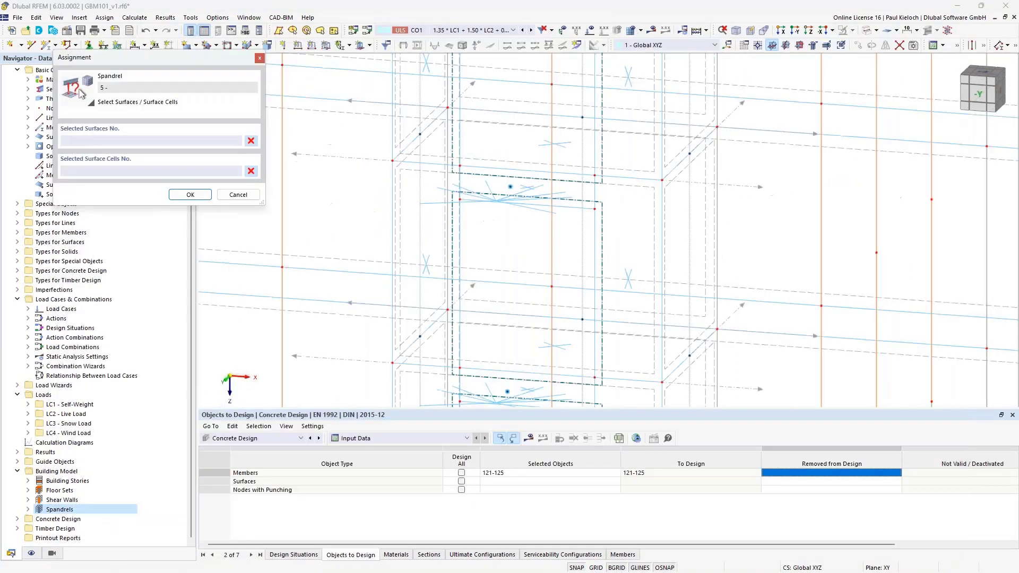
scroll(529, 162, up, 5)
click(459, 180)
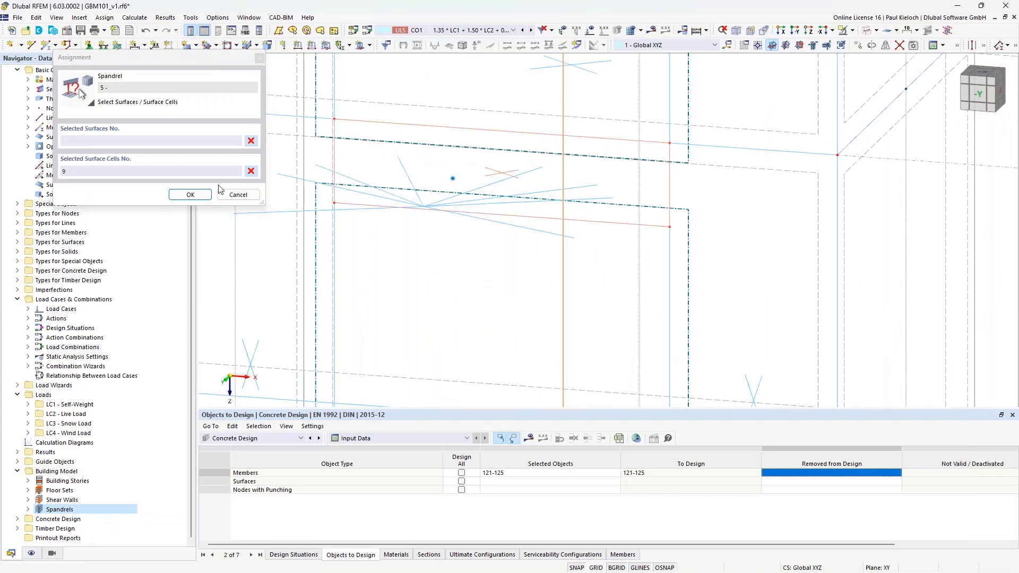
click(197, 195)
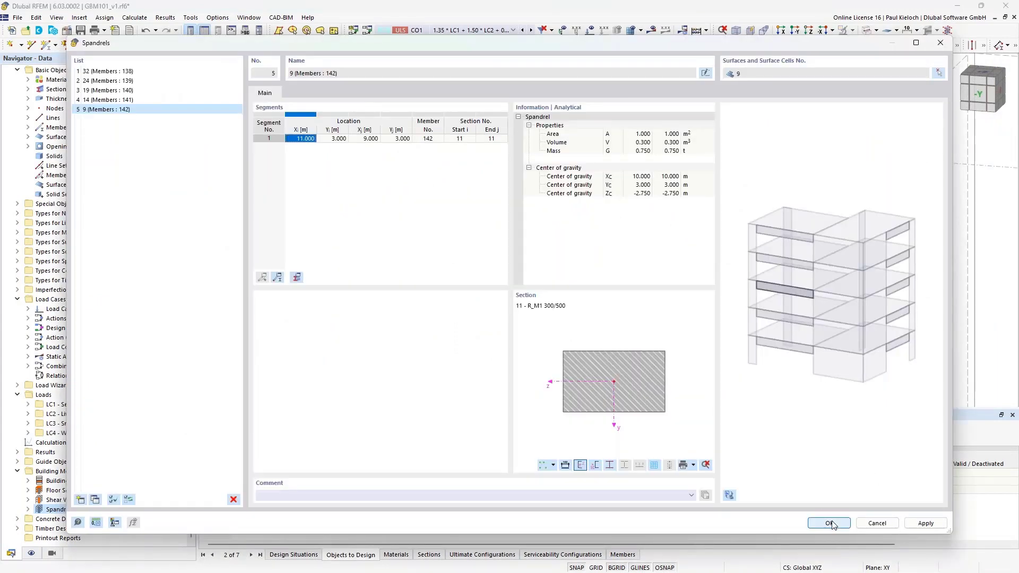
key(Return)
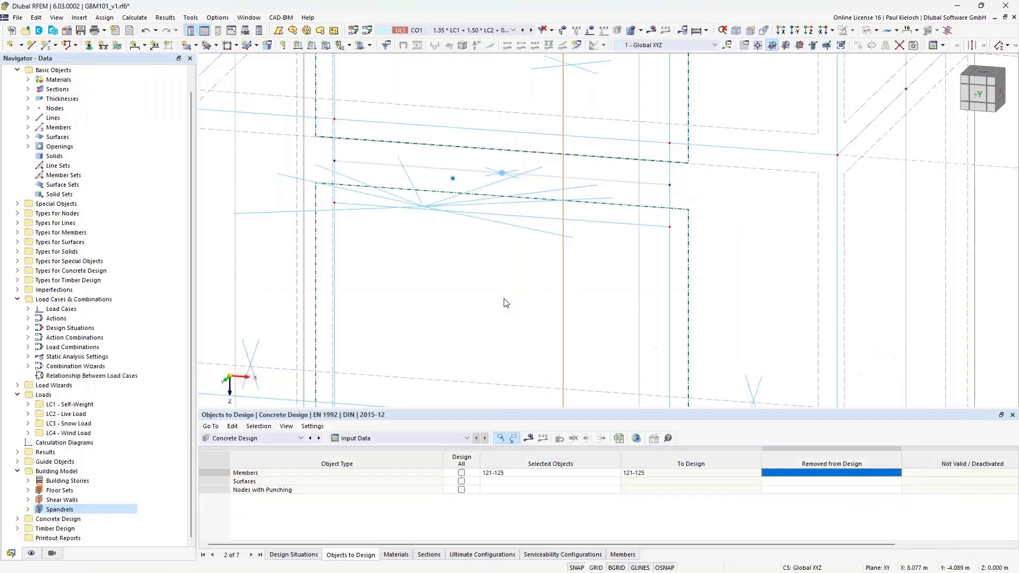
Open the topmost spandrel's result beam, member 138, for editing and activate its concrete design properties.
scroll(506, 303, down, 2)
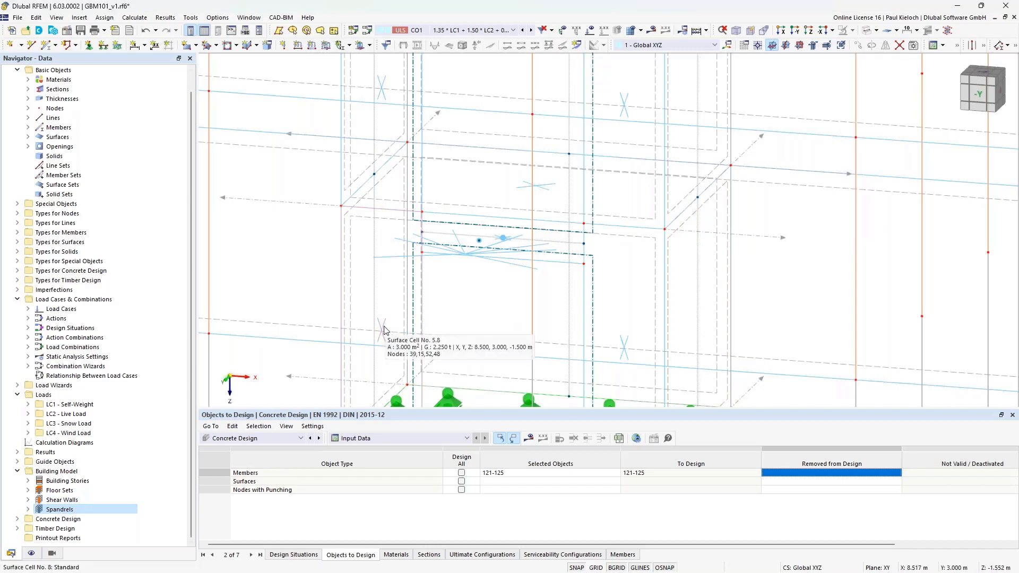
scroll(385, 330, down, 3)
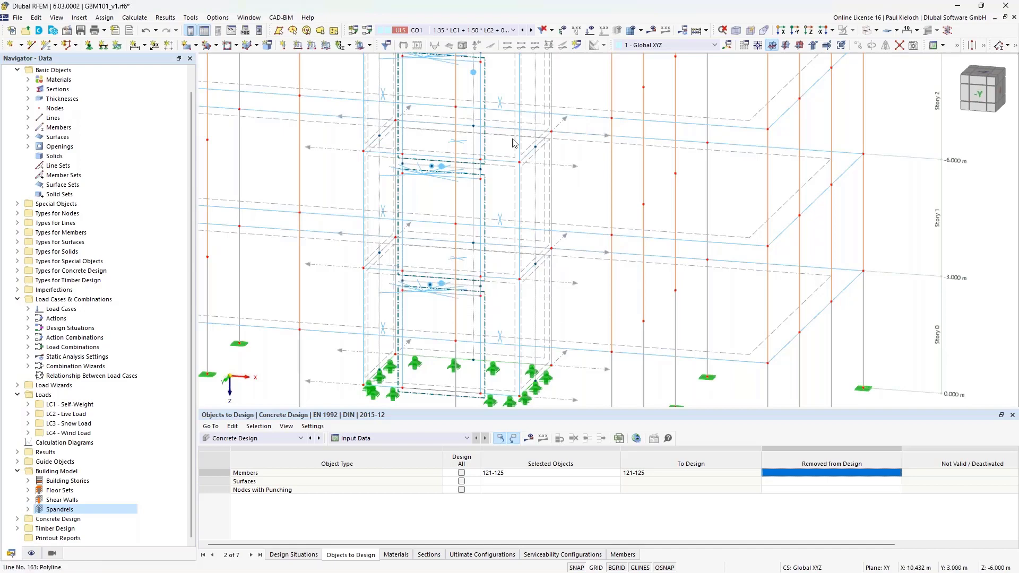
middle_drag(589, 169, 605, 235)
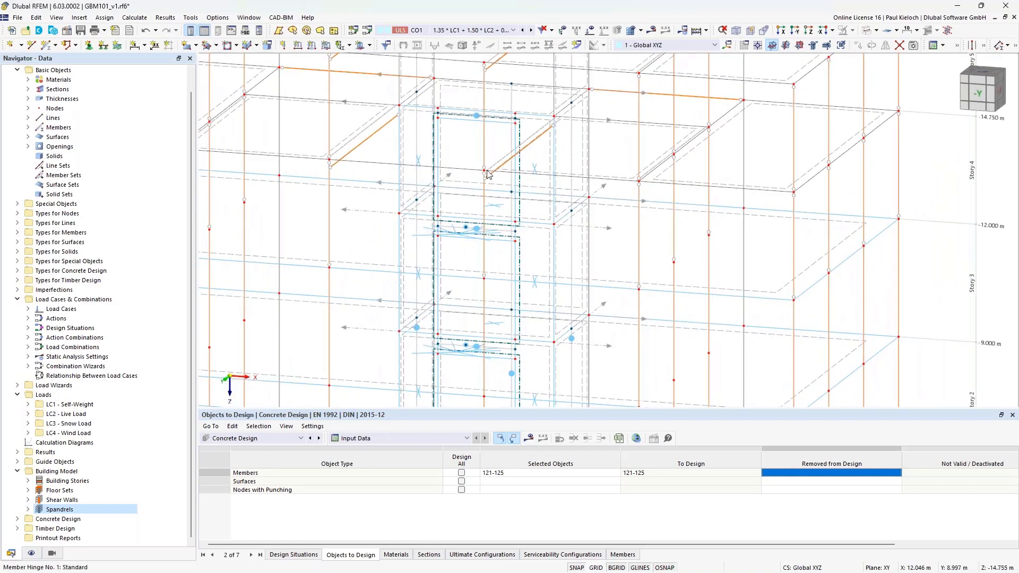
scroll(448, 152, up, 5)
scroll(434, 116, up, 3)
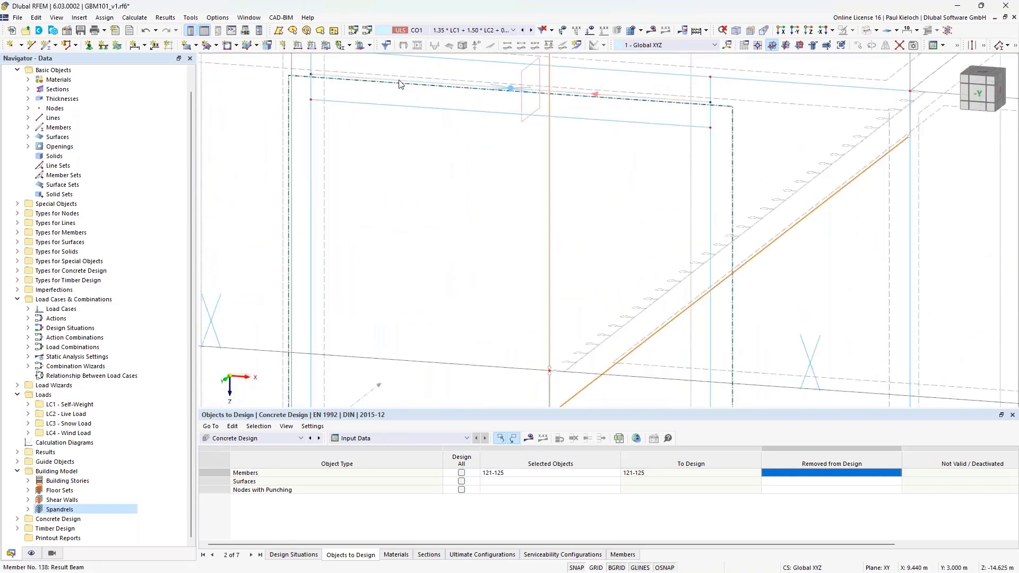
double_click(400, 84)
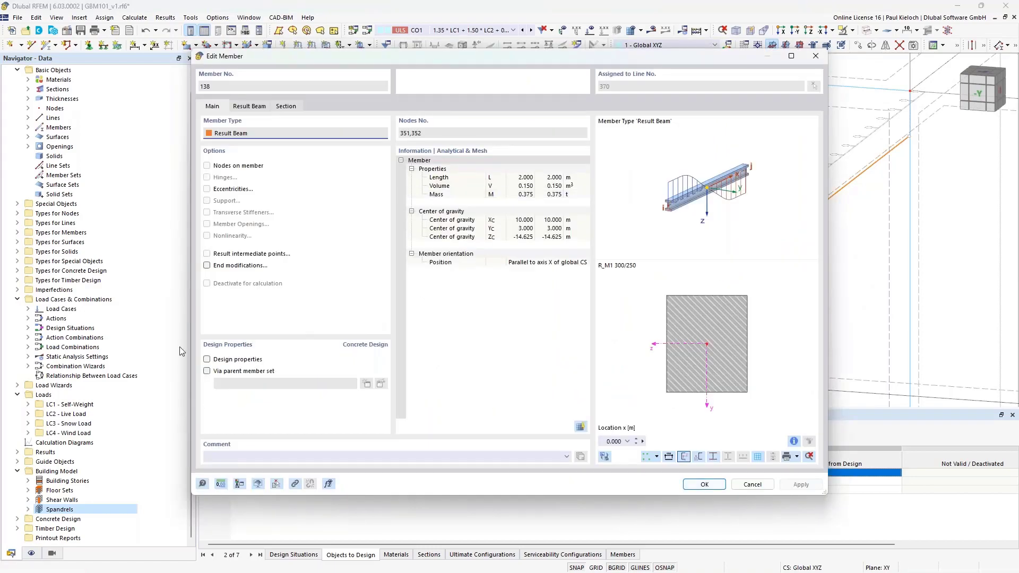
click(207, 360)
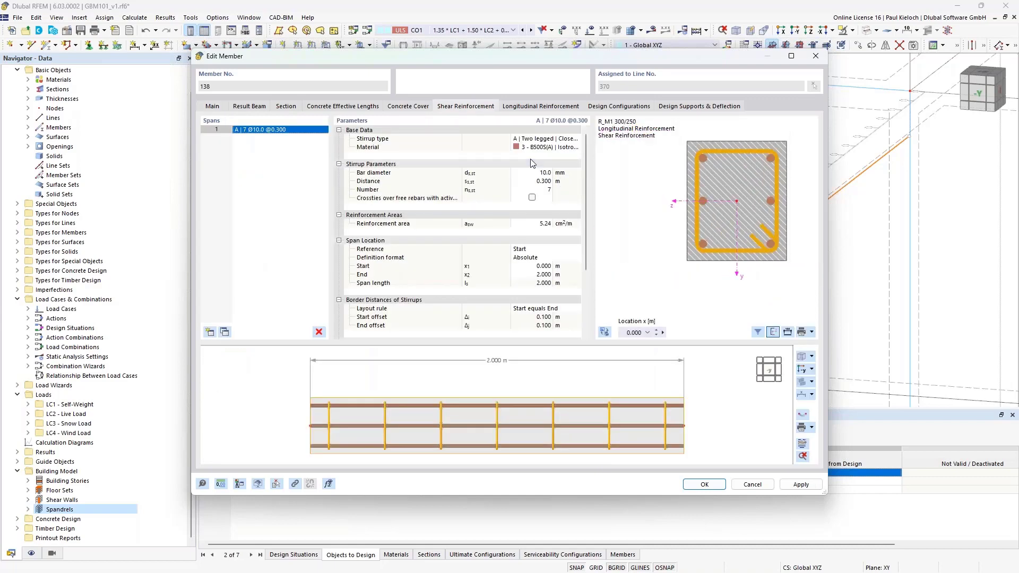
Set the stirrup distance in the topmost spandrel beam's shear reinforcement to 0.150 m.
click(530, 181)
click(529, 182)
key(BackSpace)
click(573, 183)
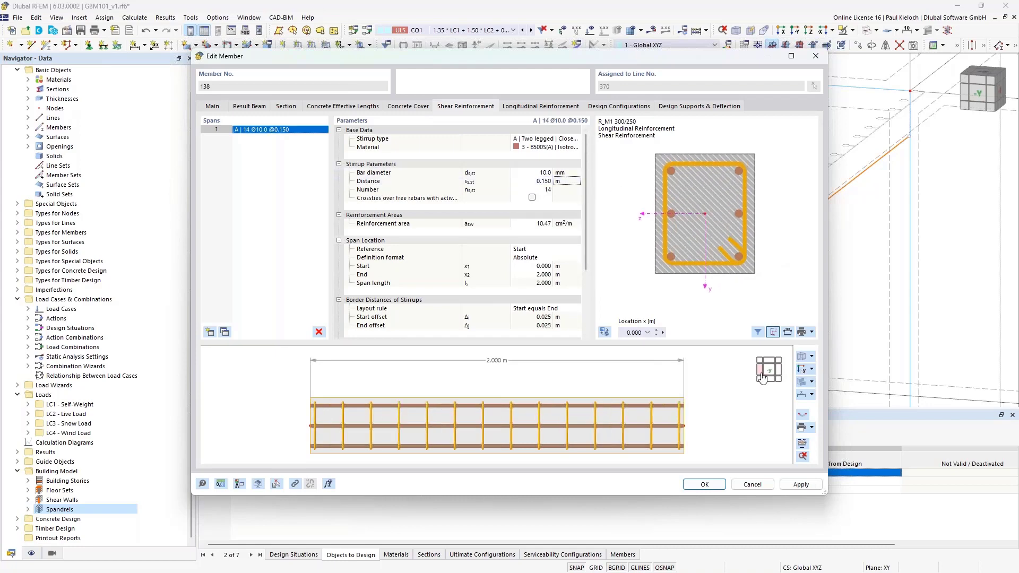
click(802, 370)
scroll(633, 413, down, 2)
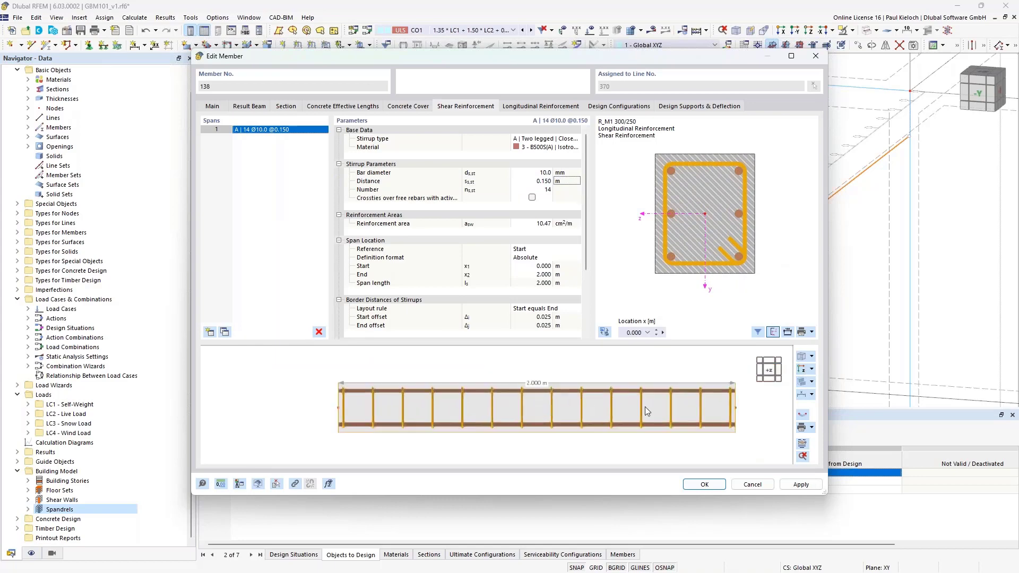
click(801, 369)
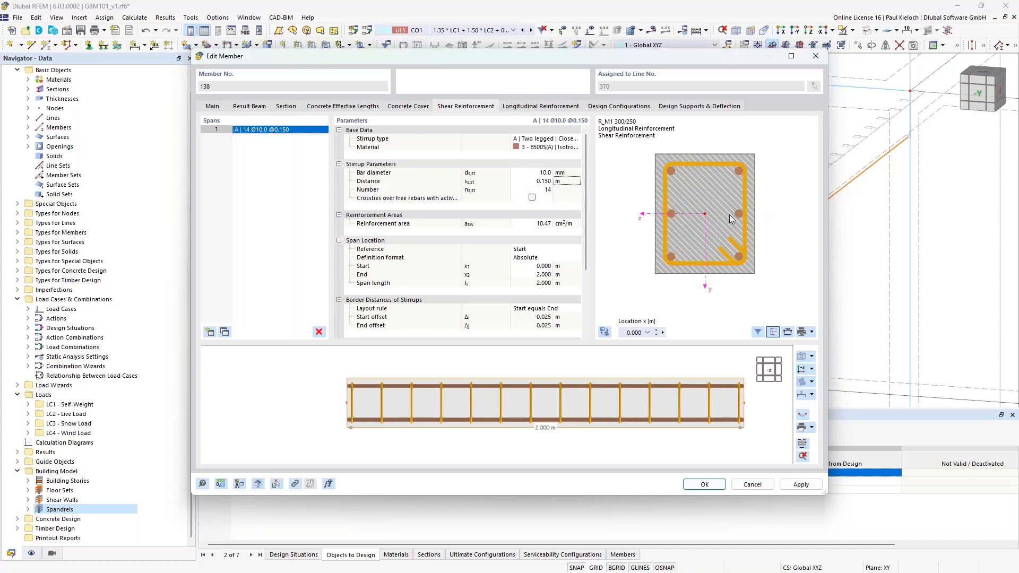
Define the beam's longitudinal reinforcement as uniformly surrounding with 8 bars of 12 mm diameter and apply it.
click(574, 106)
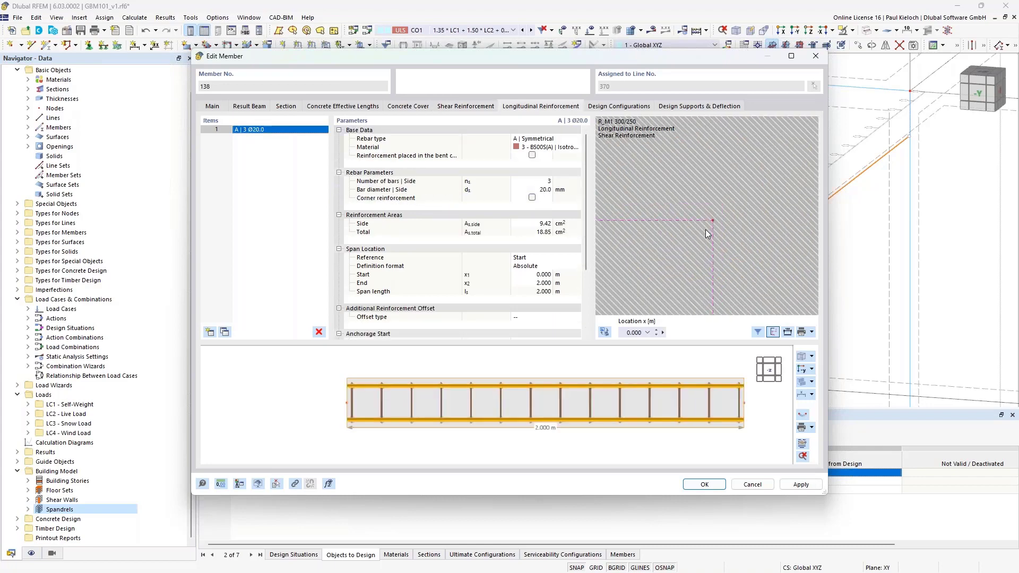
click(541, 139)
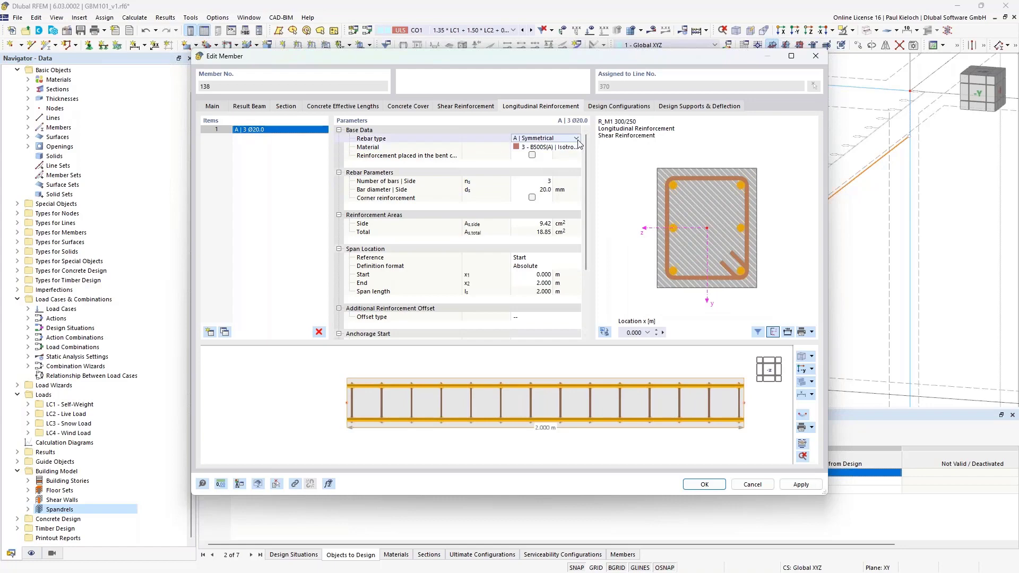
click(576, 138)
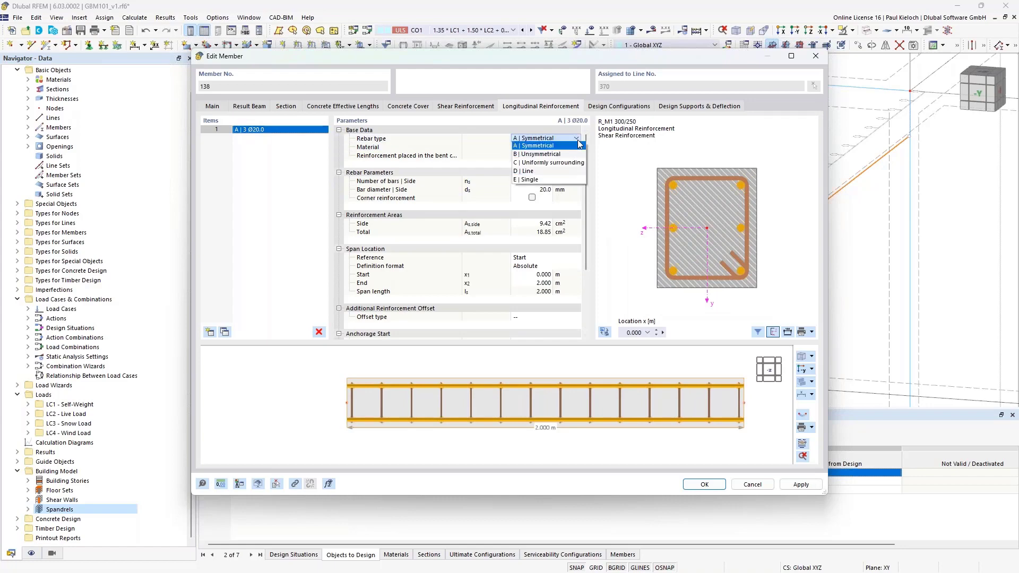
click(549, 167)
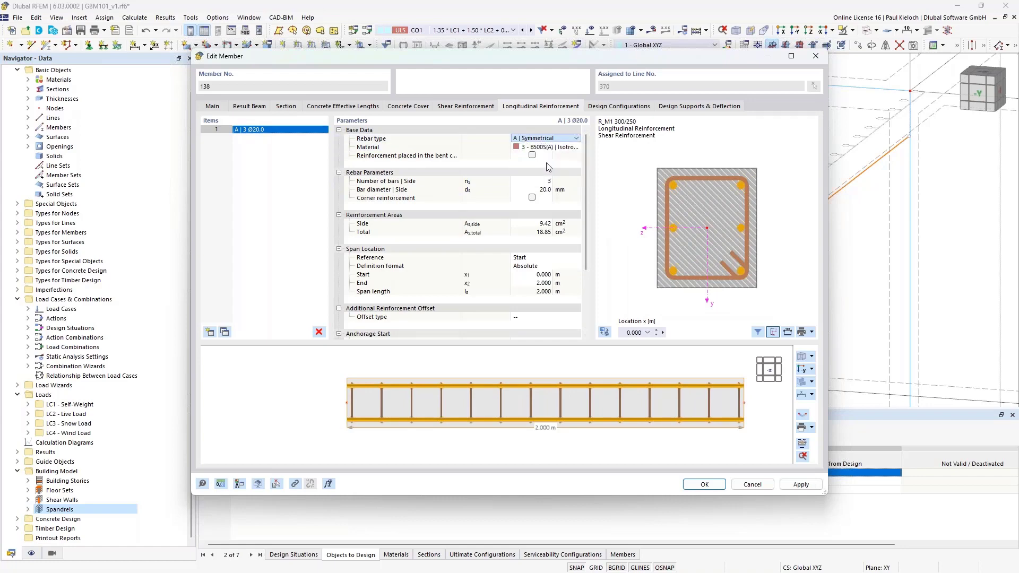
click(534, 181)
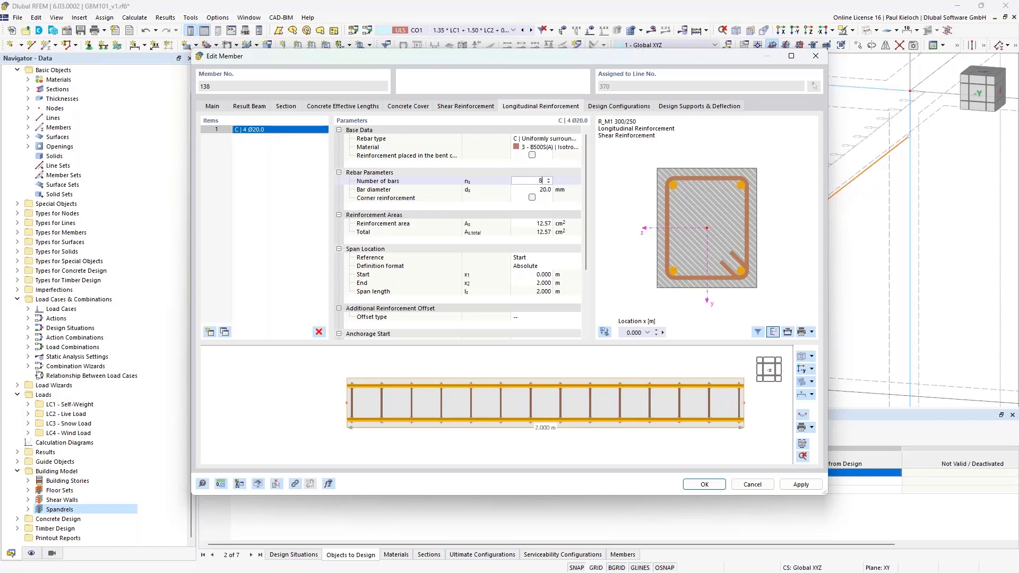
click(535, 189)
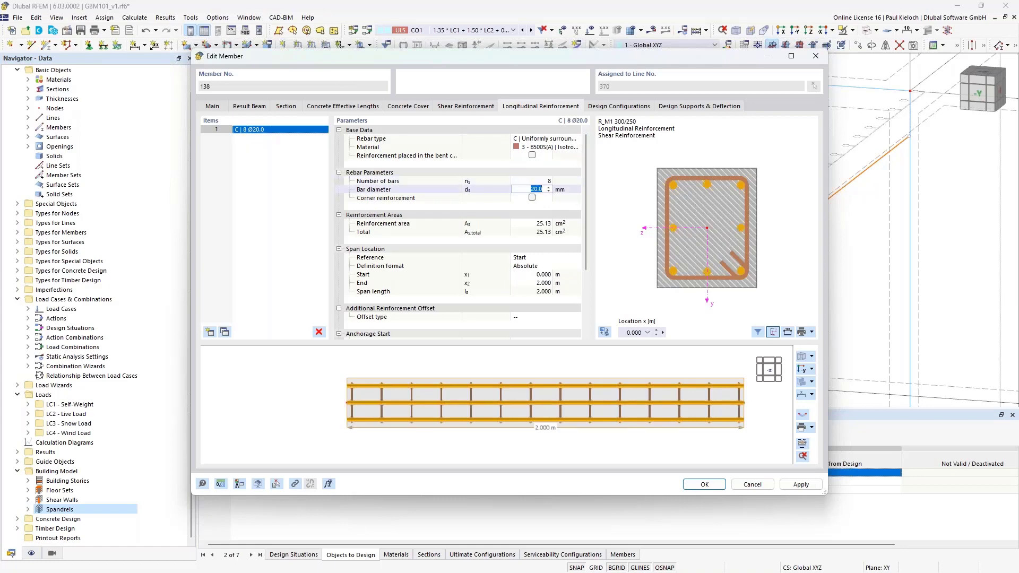
text(12)
click(576, 192)
click(797, 484)
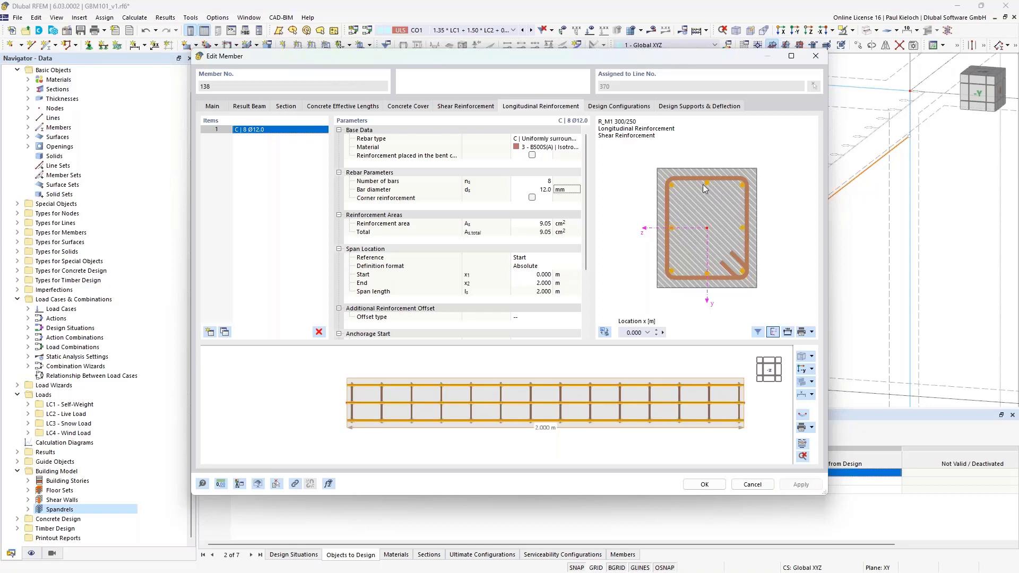
Try crossties over the free rebars in the beam's shear reinforcement, toggling them at individual bars in the section.
click(482, 108)
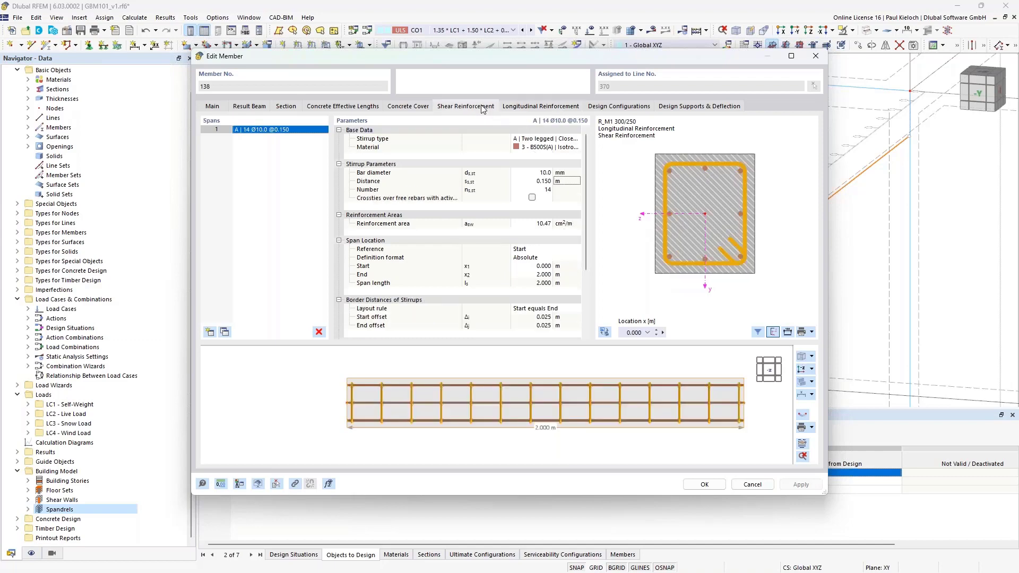
click(532, 198)
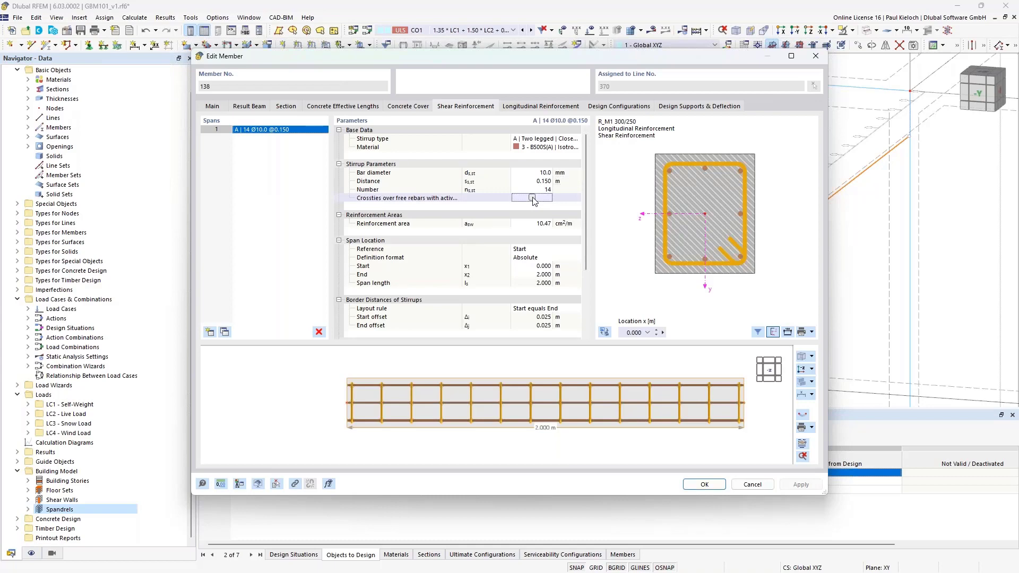
click(531, 197)
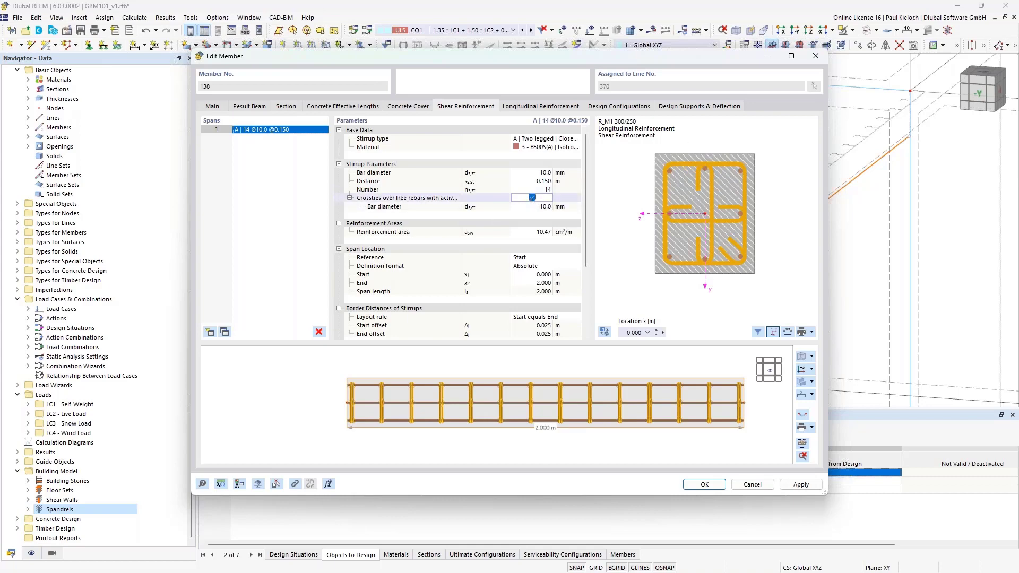
click(704, 168)
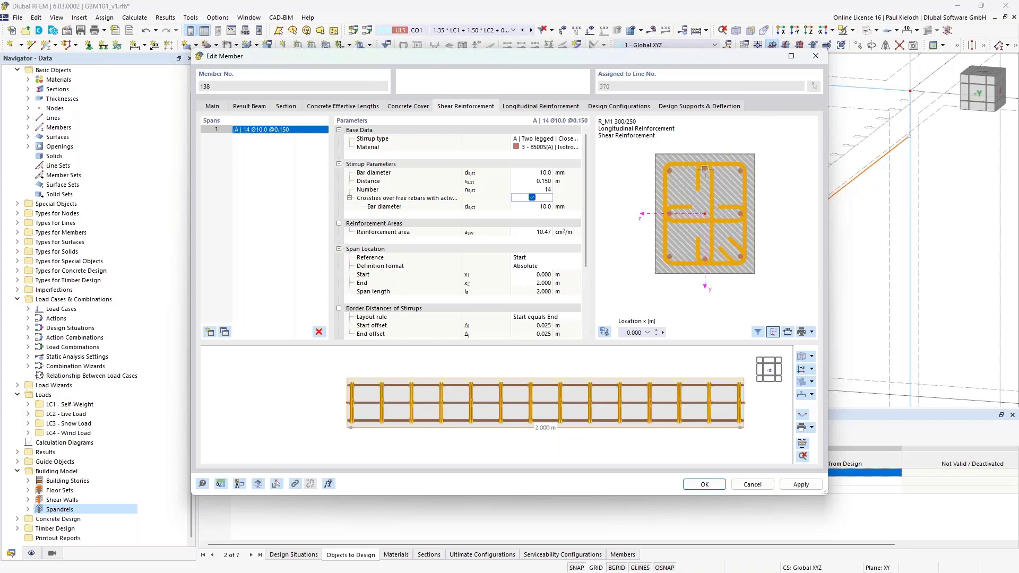
click(705, 175)
click(690, 218)
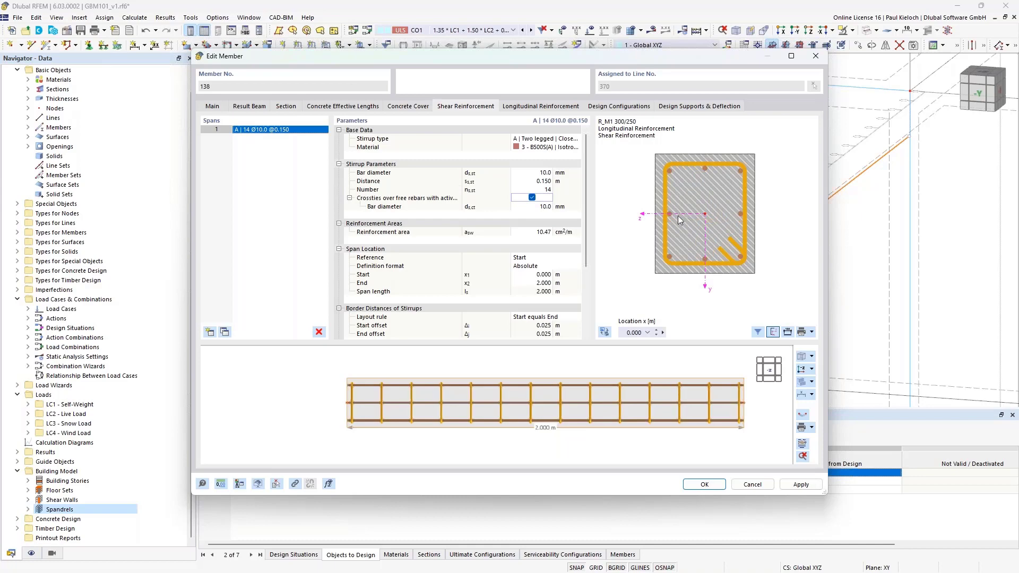
click(705, 169)
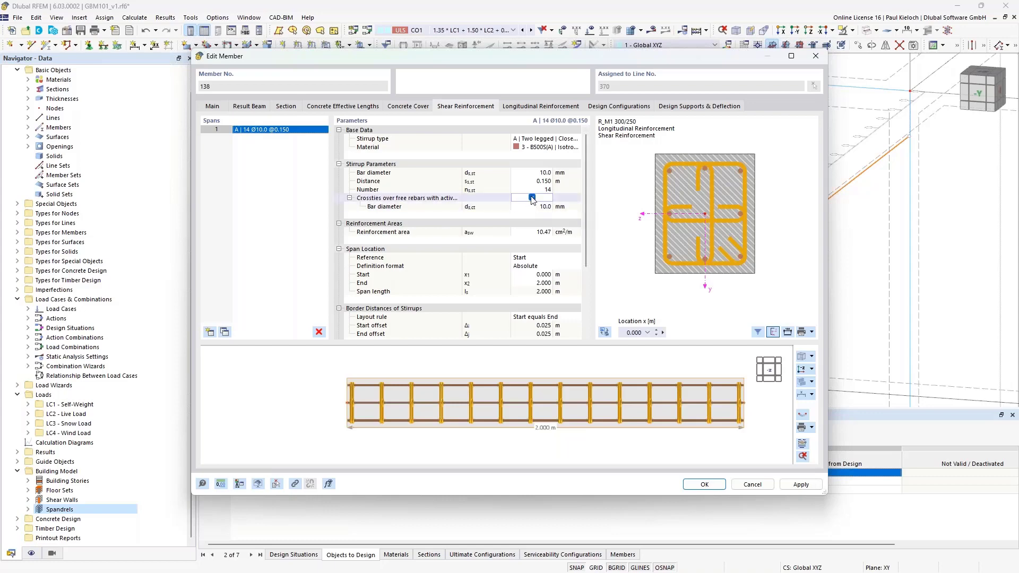
click(556, 202)
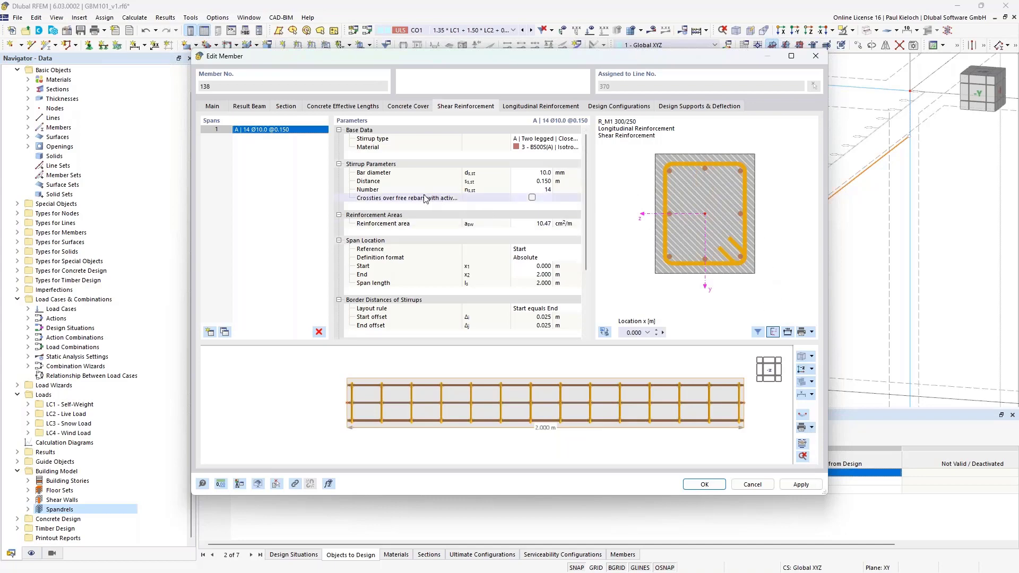
Apply the reinforcement settings of the topmost spandrel beam and finish editing the member.
click(805, 486)
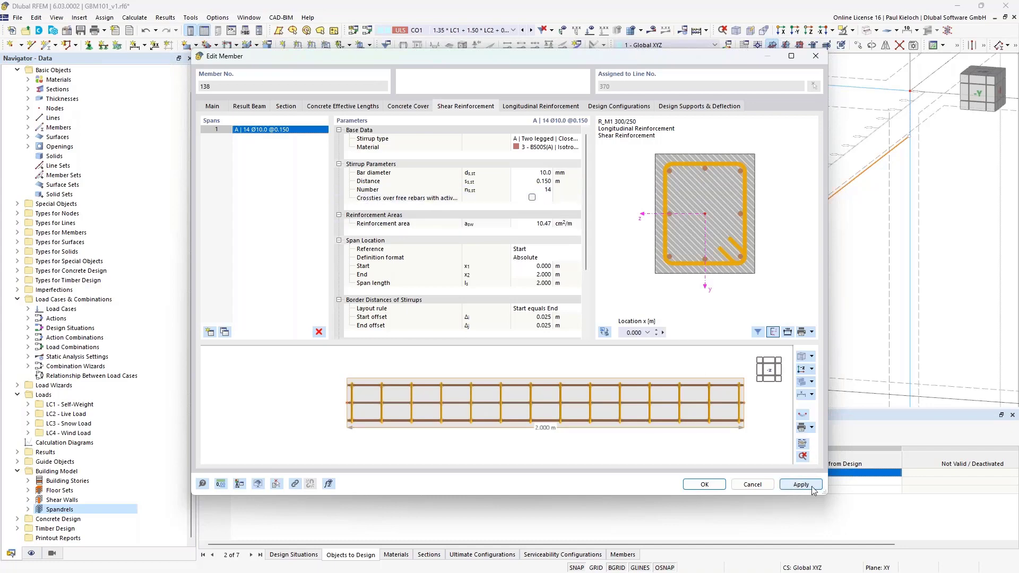
click(705, 484)
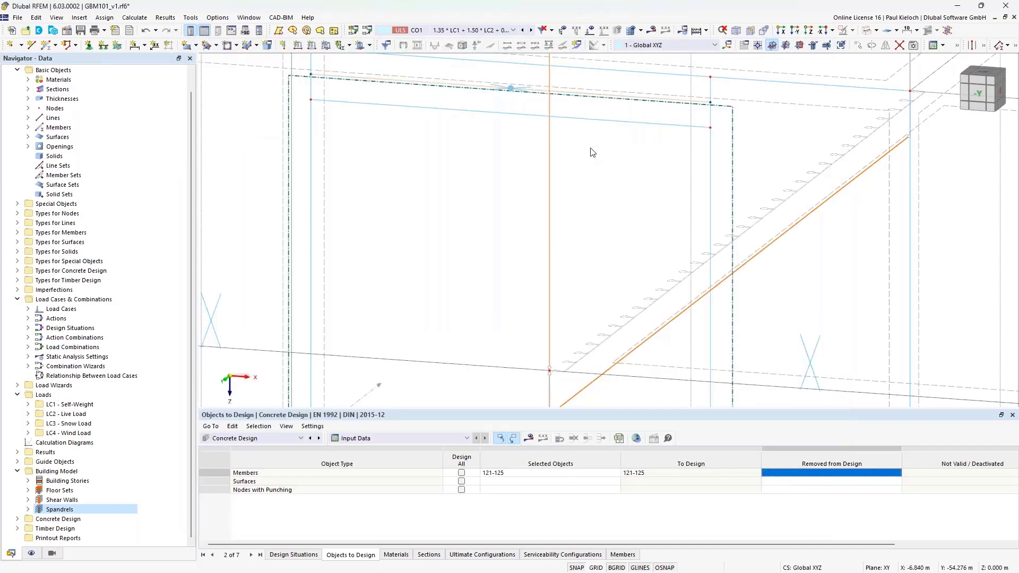
Select the four result beams 139-142 below the topmost spandrel beam and activate concrete design properties for them together.
scroll(590, 151, down, 5)
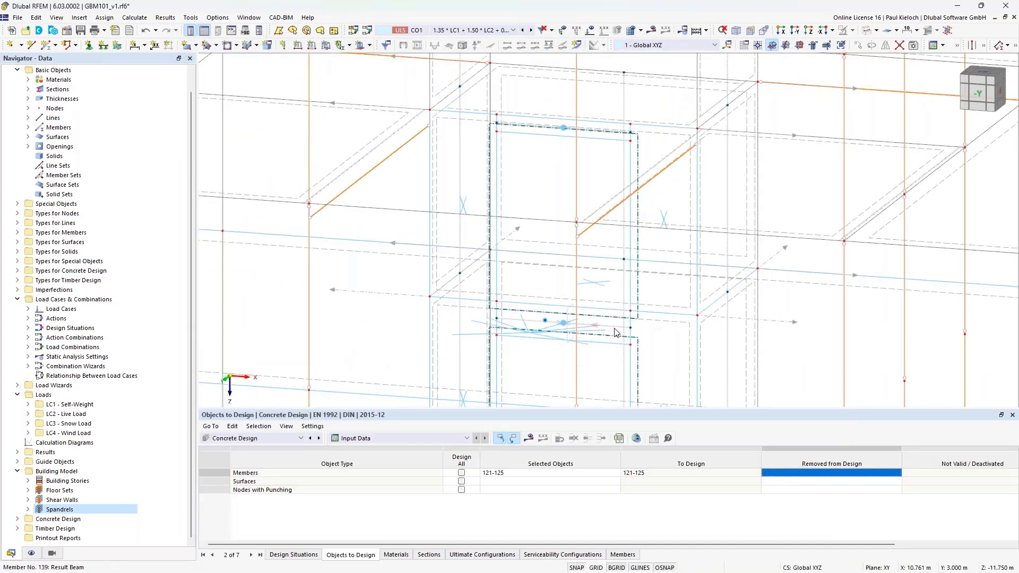
scroll(617, 335, down, 4)
scroll(582, 243, up, 4)
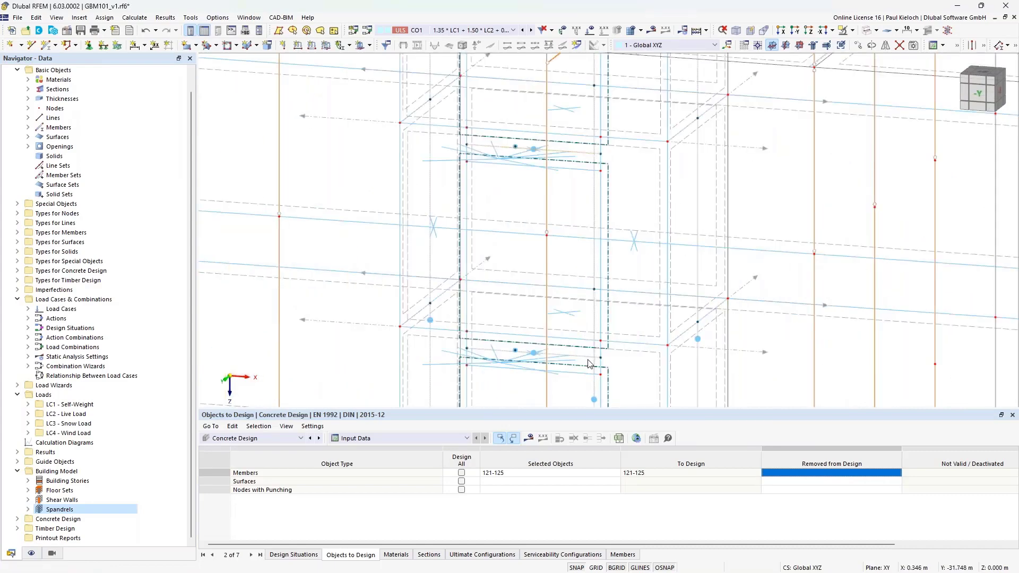
scroll(582, 243, down, 3)
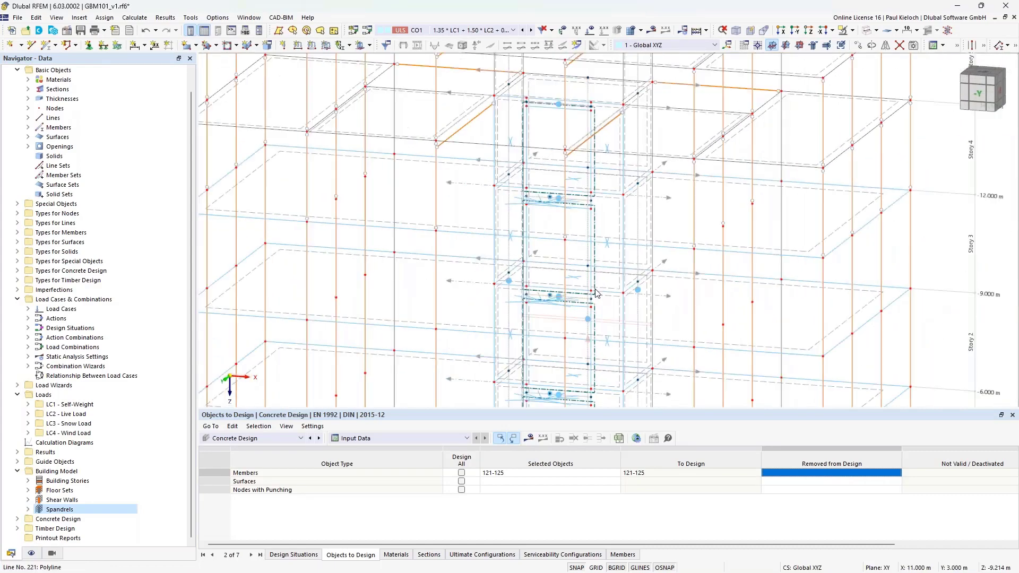
scroll(631, 281, up, 6)
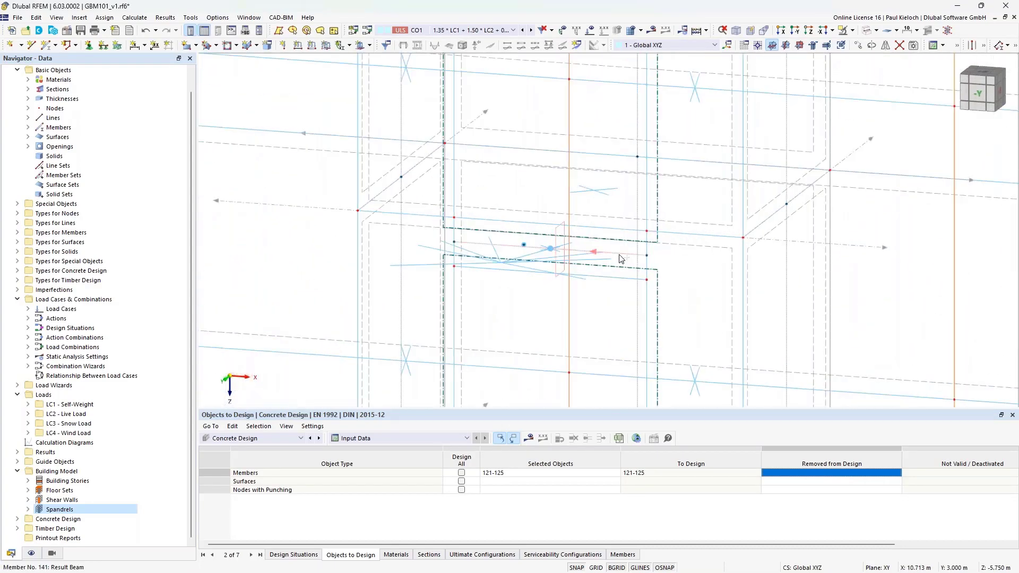
scroll(609, 192, down, 3)
scroll(622, 372, down, 1)
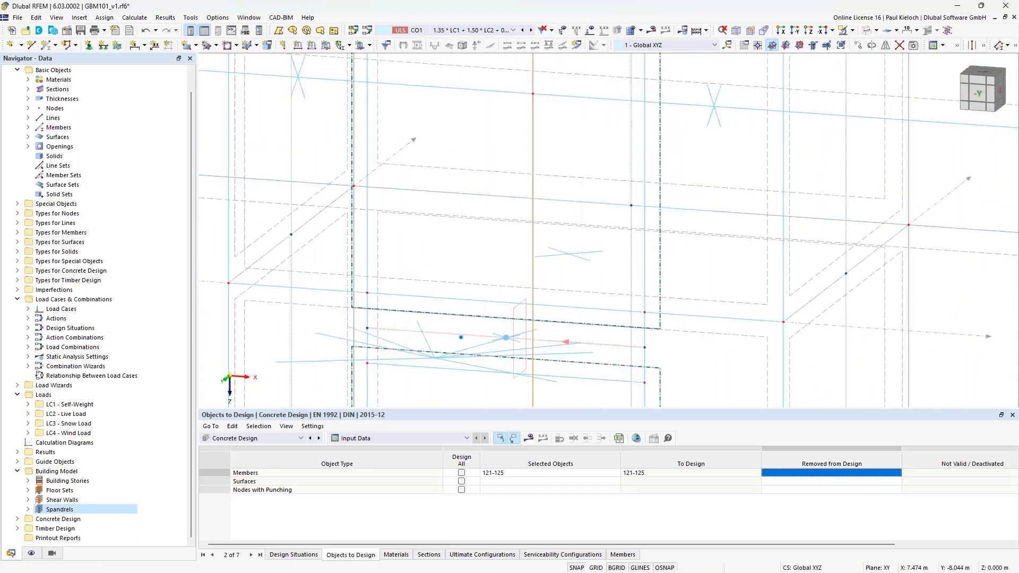
scroll(599, 276, down, 2)
scroll(599, 204, up, 3)
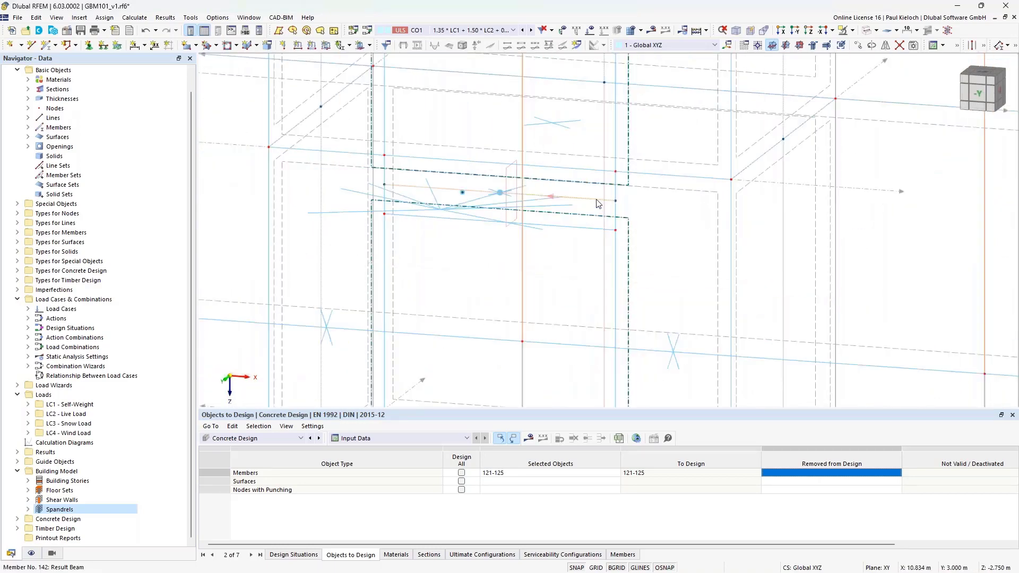
double_click(598, 204)
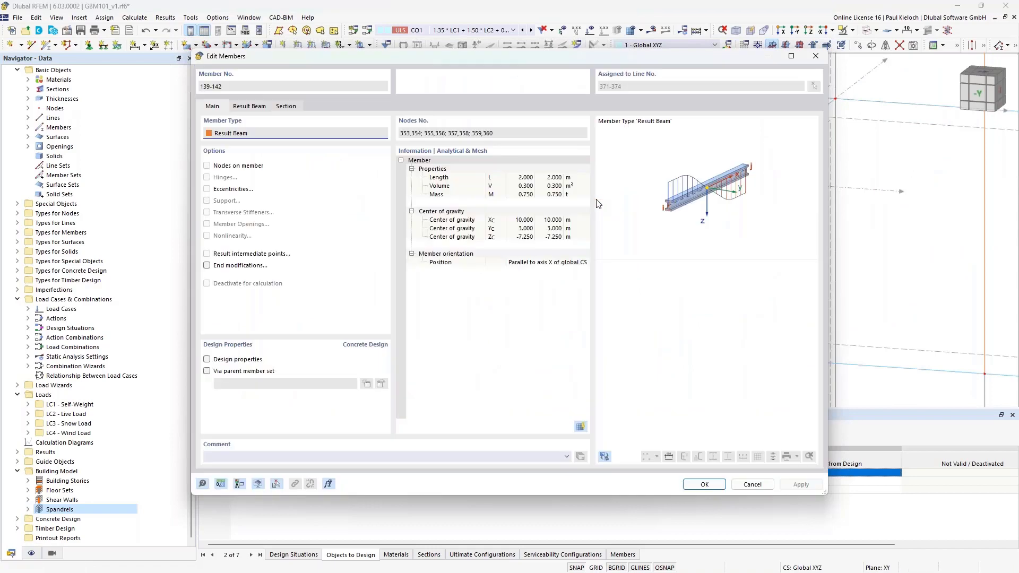
click(236, 361)
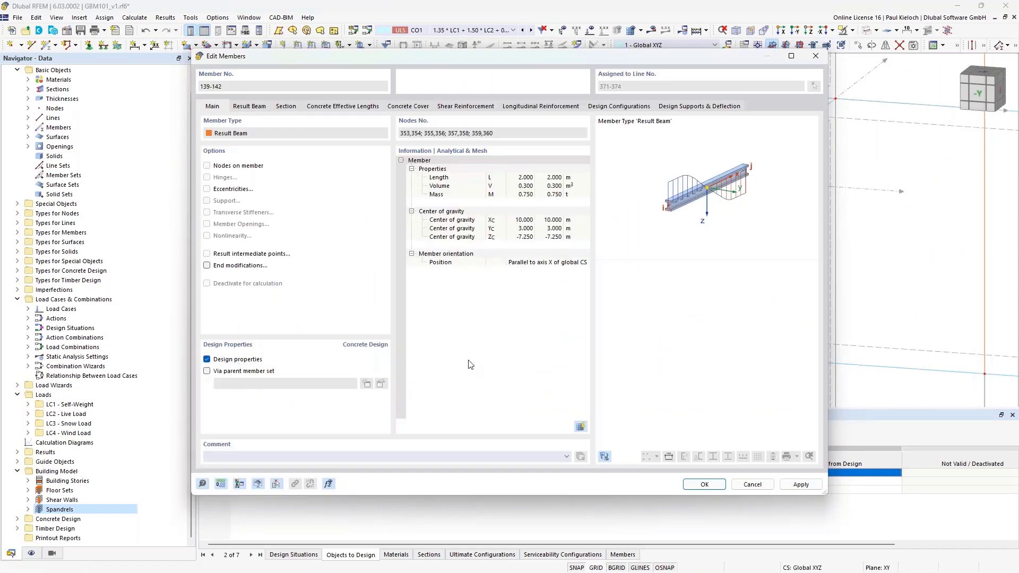
Transfer the member properties of the topmost spandrel's result beam, member 138, to beams 139-142 and apply them.
click(277, 484)
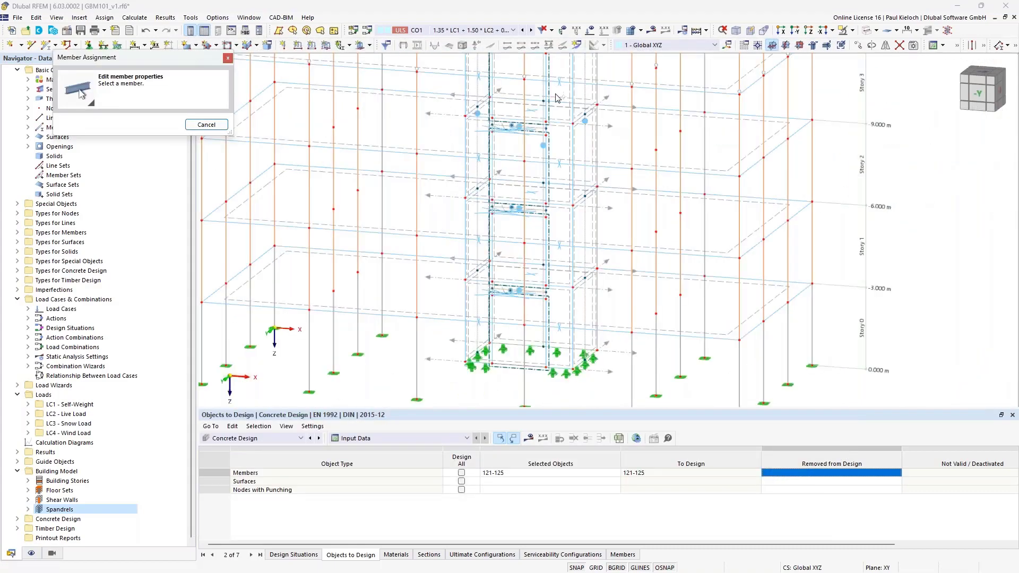
scroll(555, 99, up, 6)
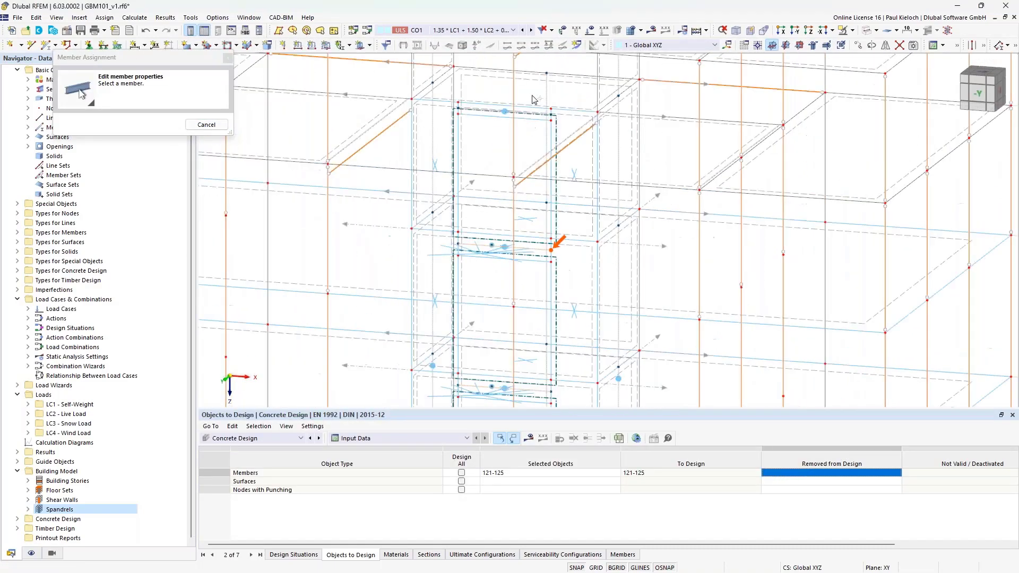
scroll(534, 99, up, 4)
click(671, 400)
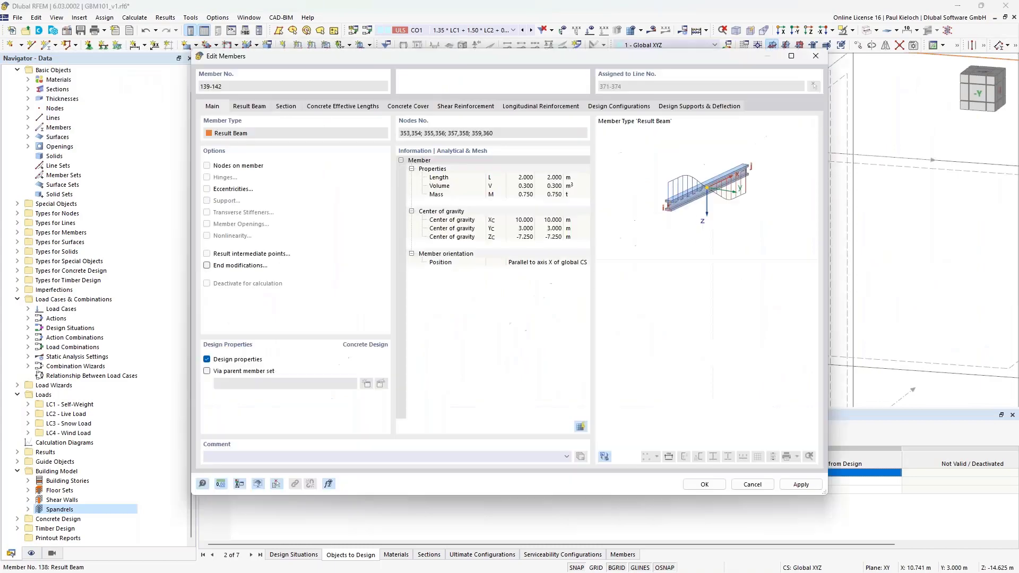
click(801, 484)
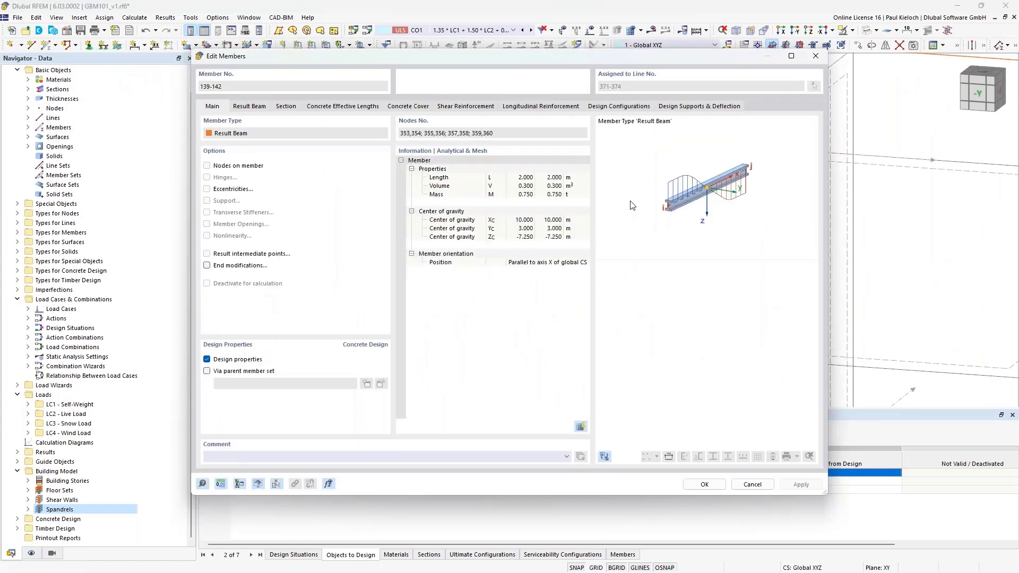
Review the shear reinforcement of beams 139-142, set their longitudinal reinforcement to 10 bars, and confirm the member settings.
click(483, 108)
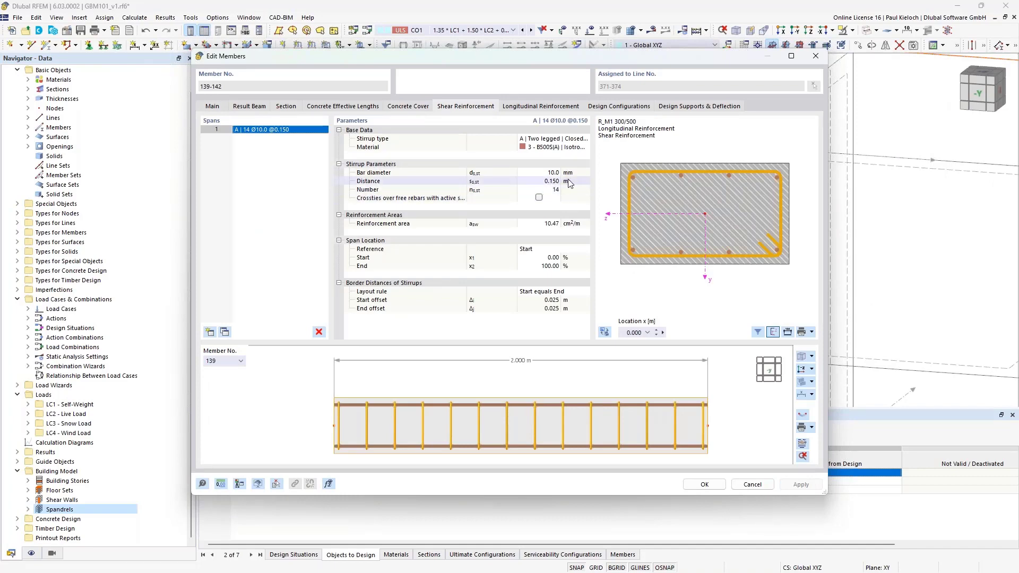
click(574, 107)
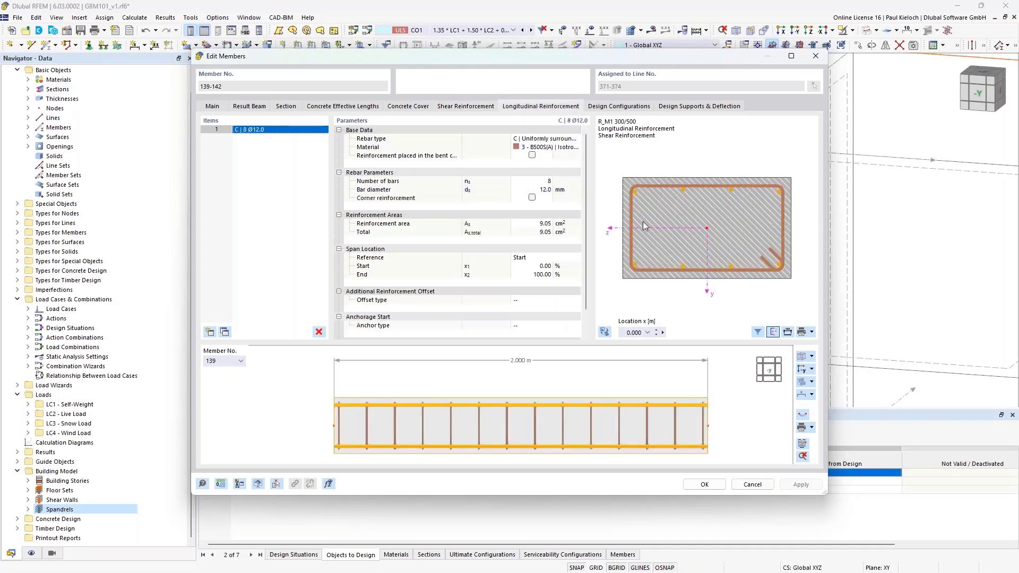
click(539, 181)
text(10)
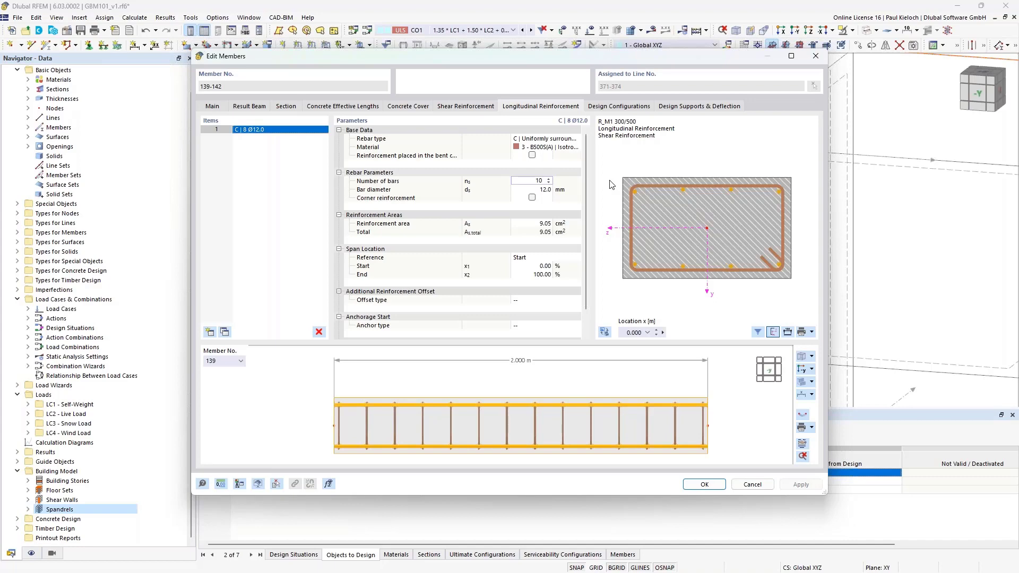
click(577, 189)
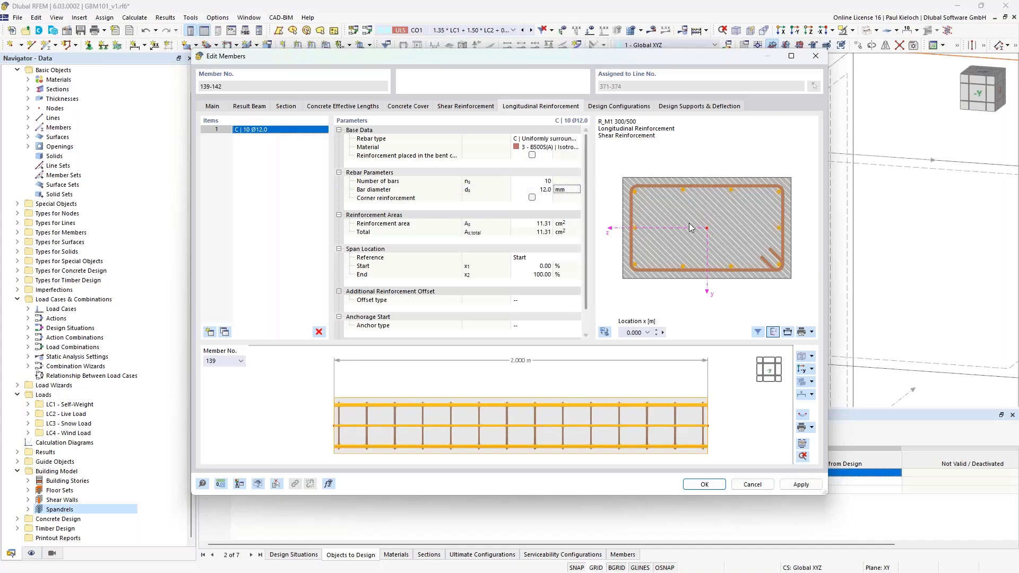
click(704, 484)
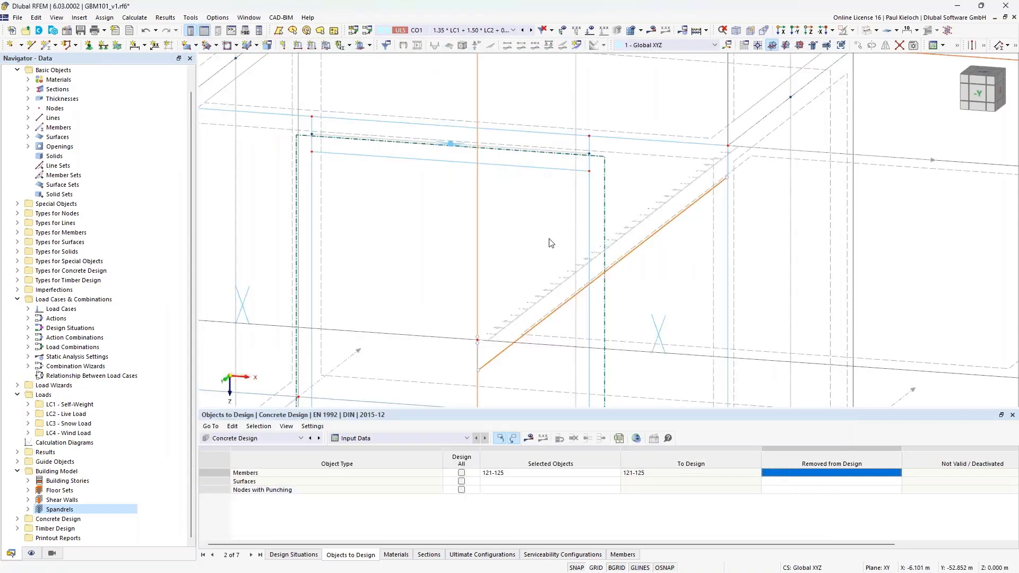
scroll(597, 178, down, 3)
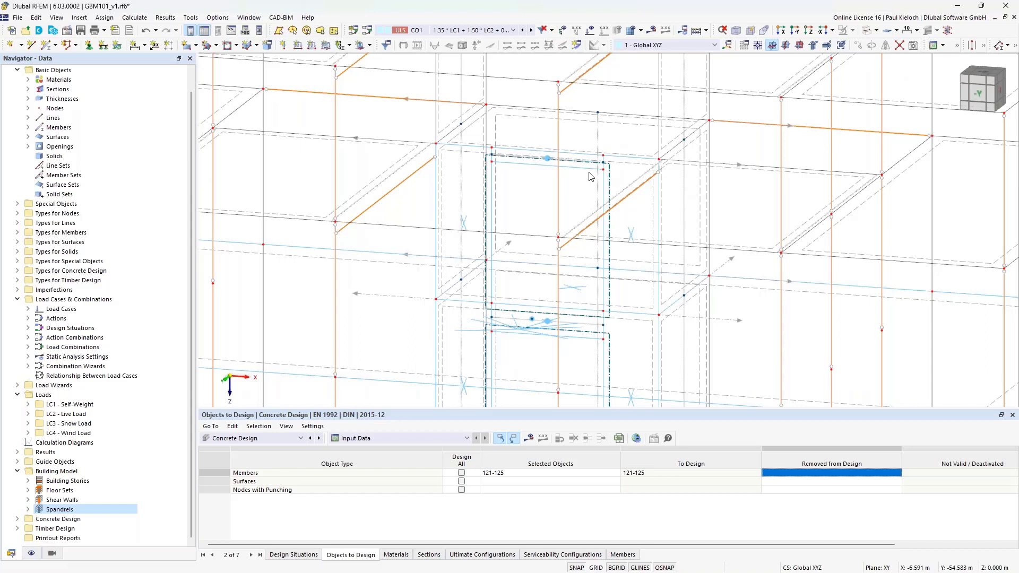
click(83, 501)
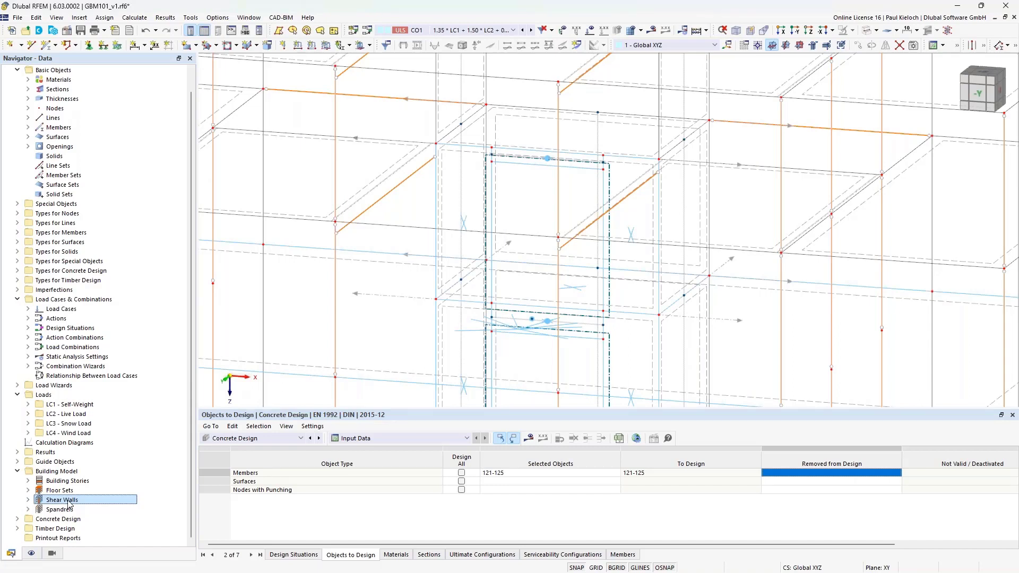
click(62, 510)
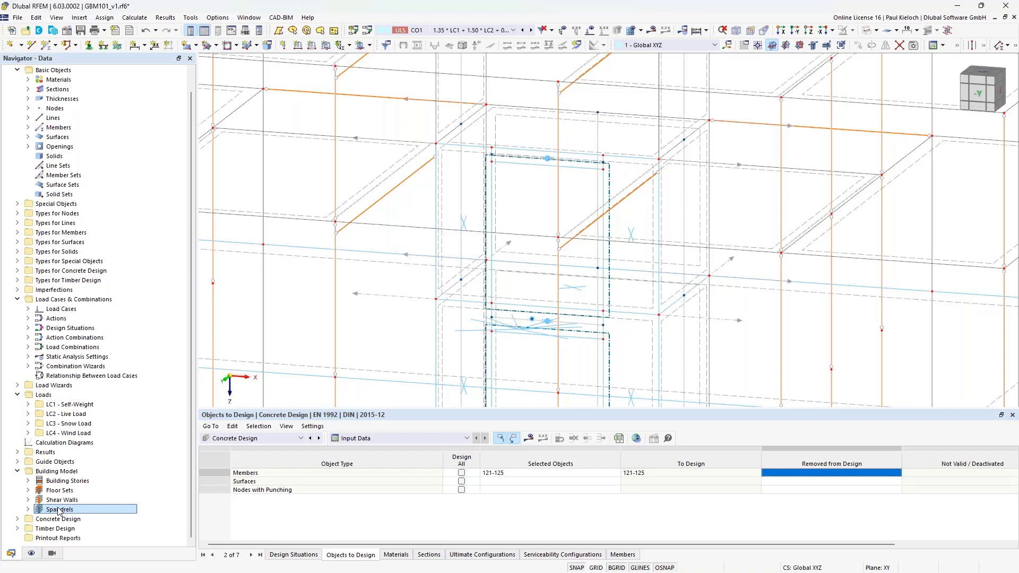
click(60, 500)
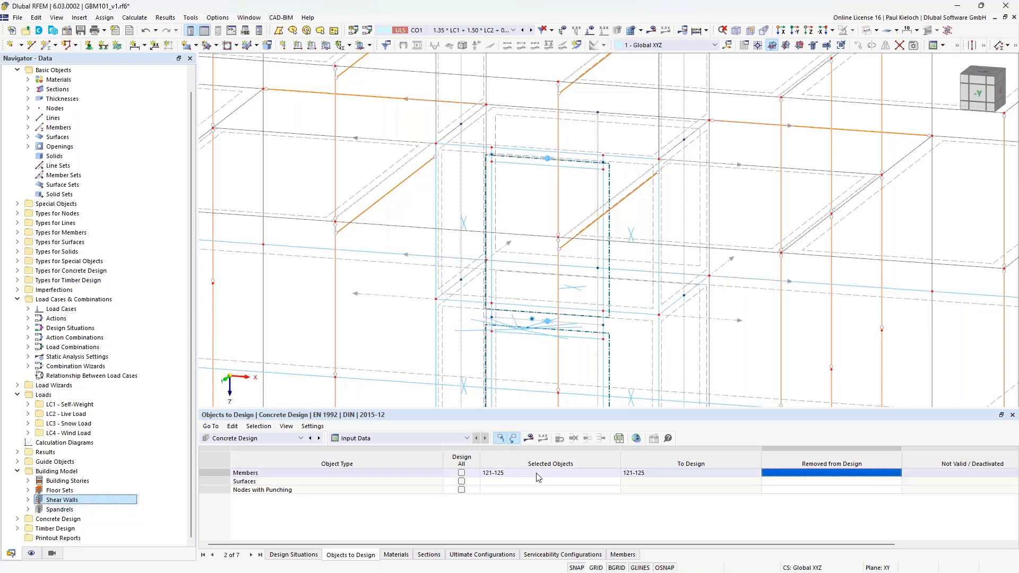
Add the five spandrel result beams, members 138-142, to the members selected for concrete design and save the model.
click(595, 472)
click(619, 472)
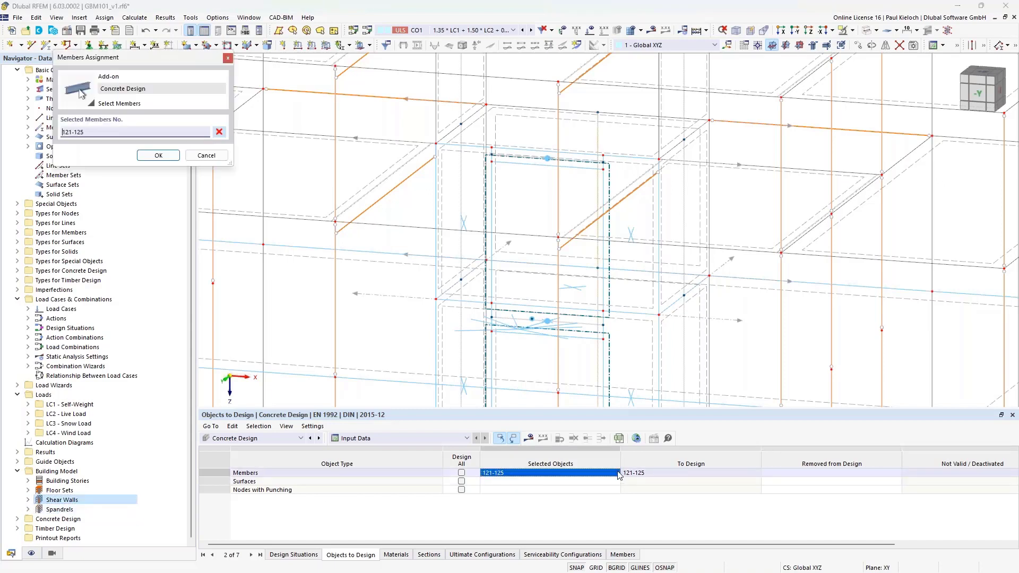
click(583, 162)
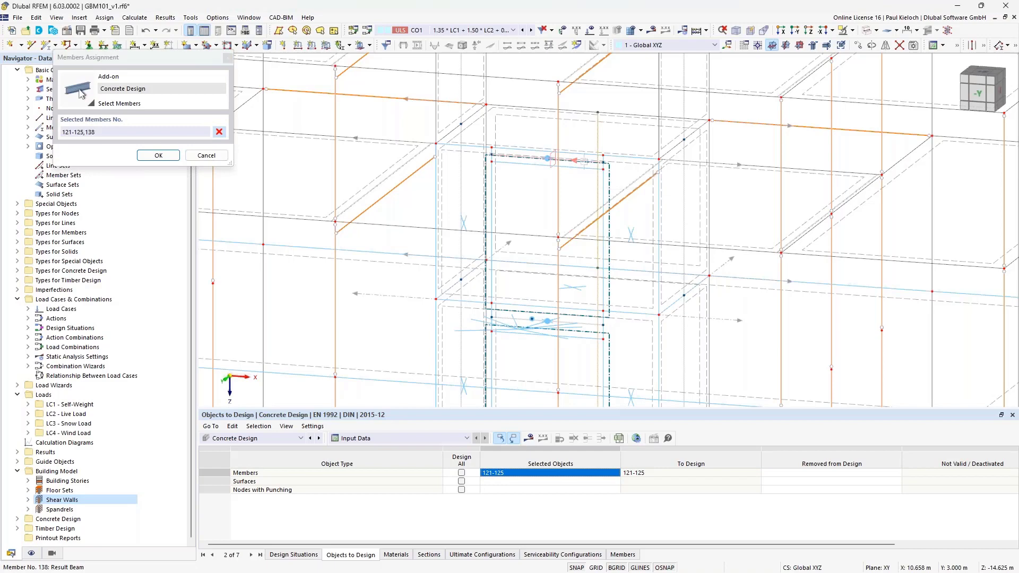
click(588, 322)
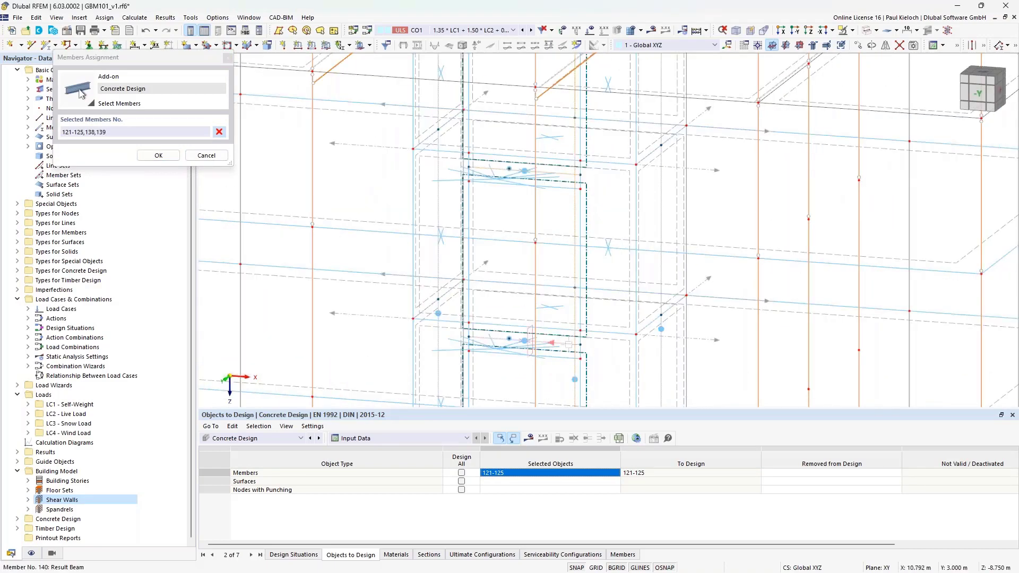
click(572, 372)
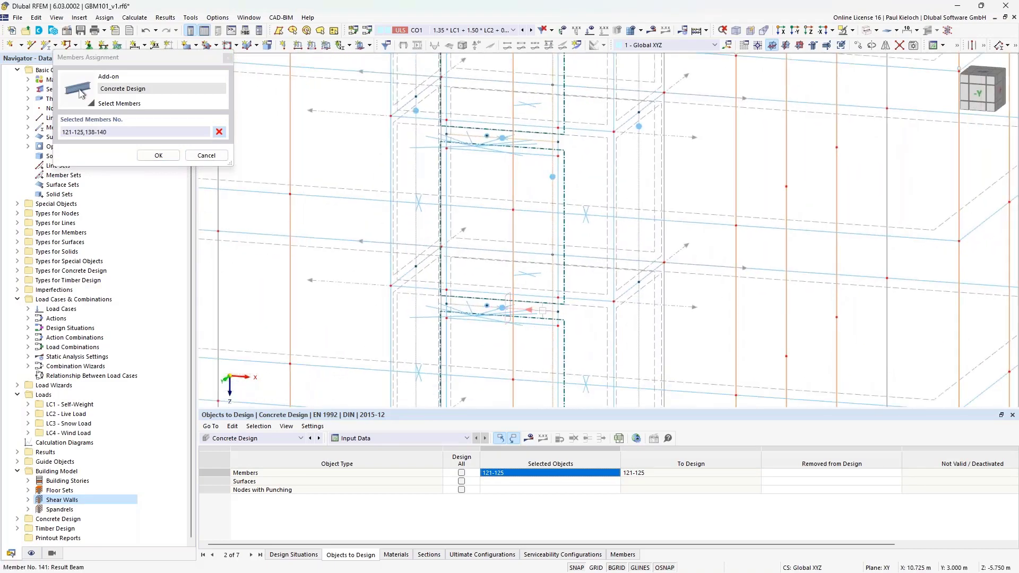
click(561, 342)
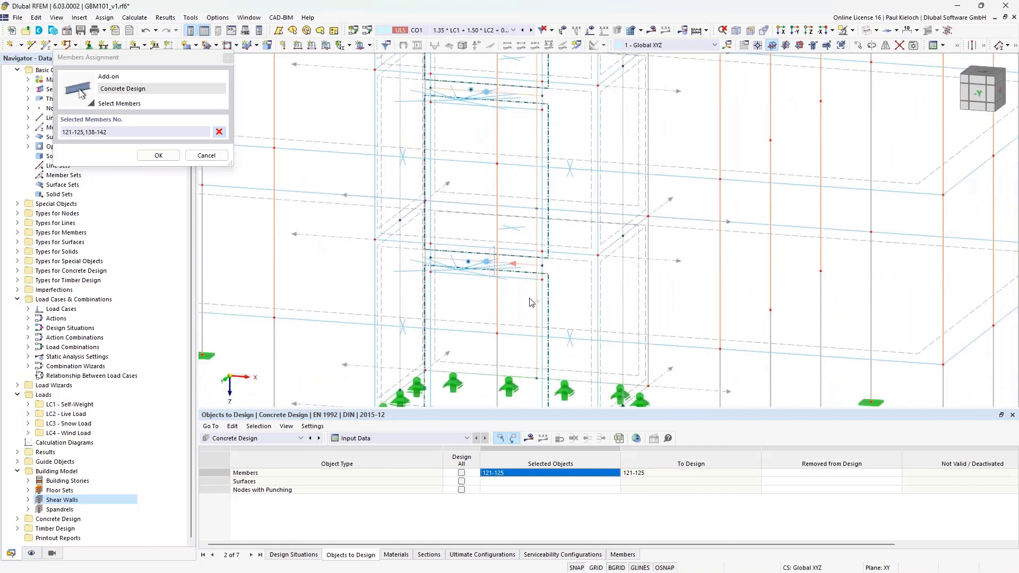
click(529, 318)
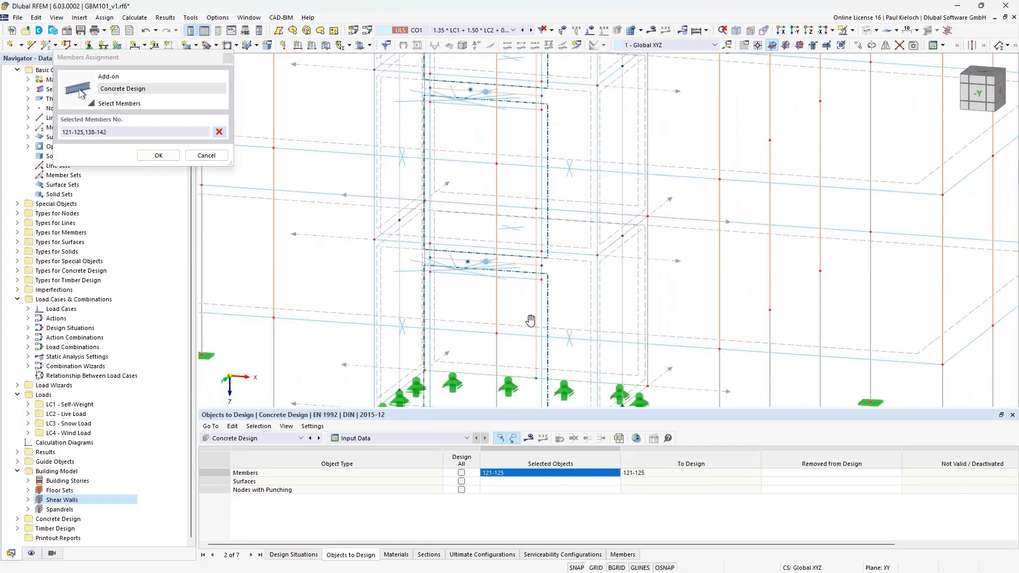
click(158, 155)
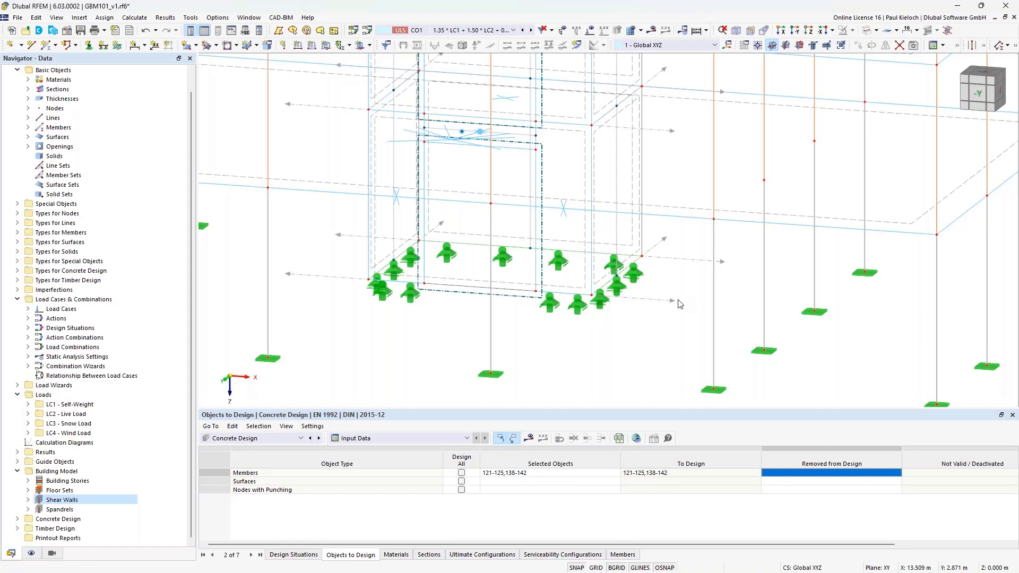
key(ctrl+s)
Open floor slab surfaces 1, 6, 11 and 16 together for editing and review their concrete cover and reinforcement directions.
scroll(682, 323, down, 2)
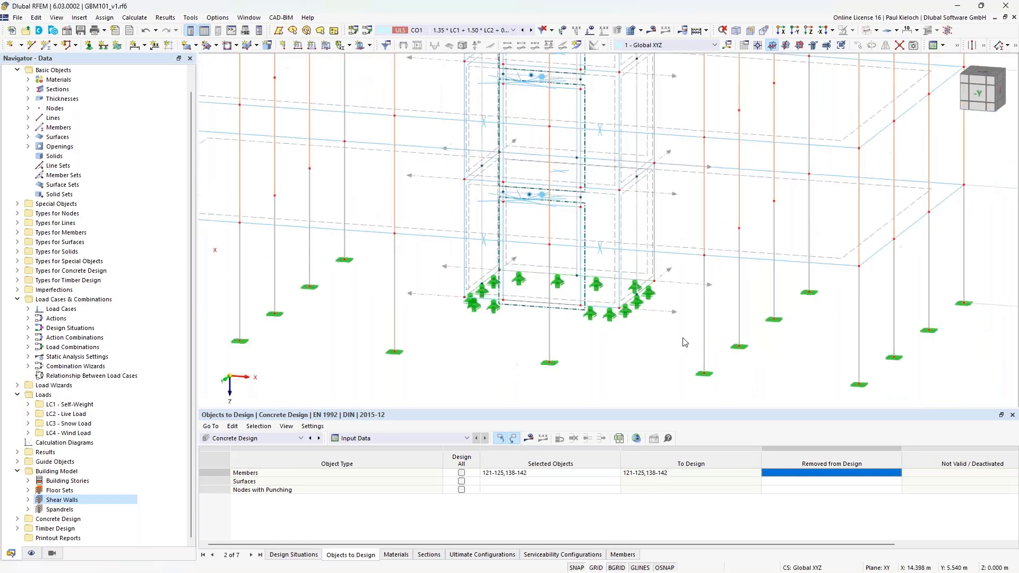
scroll(684, 342, down, 3)
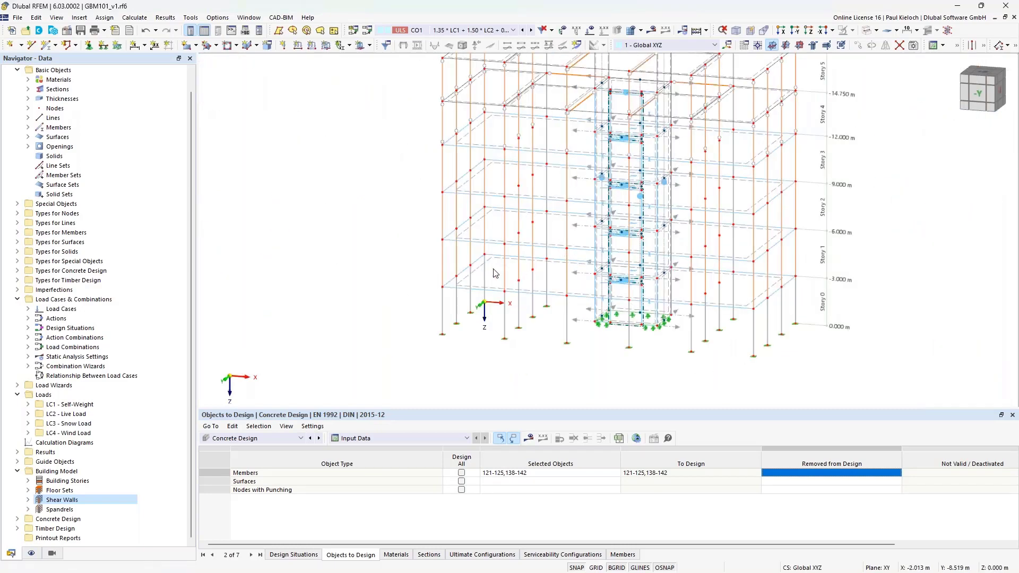
middle_drag(494, 273, 473, 269)
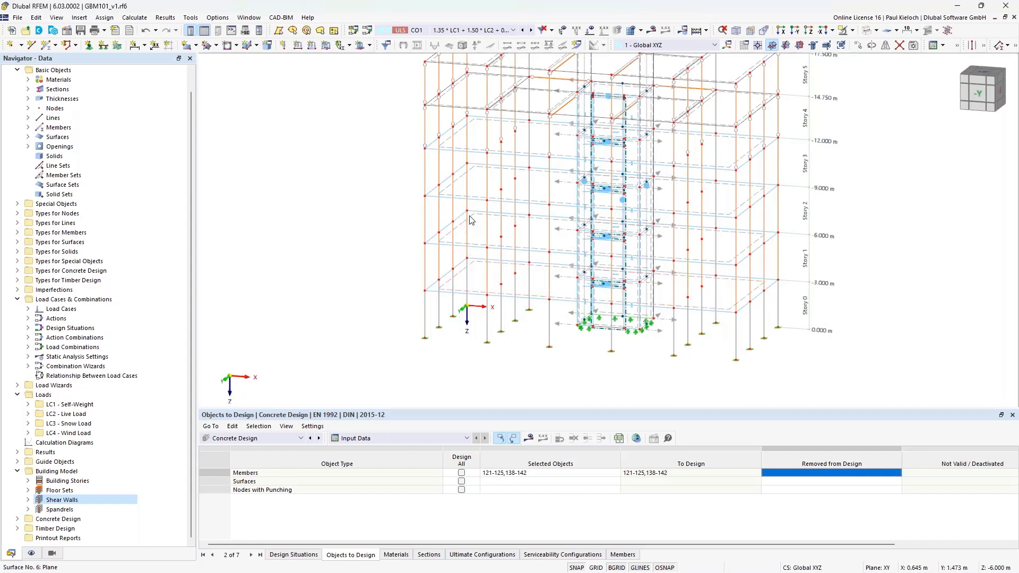
double_click(474, 126)
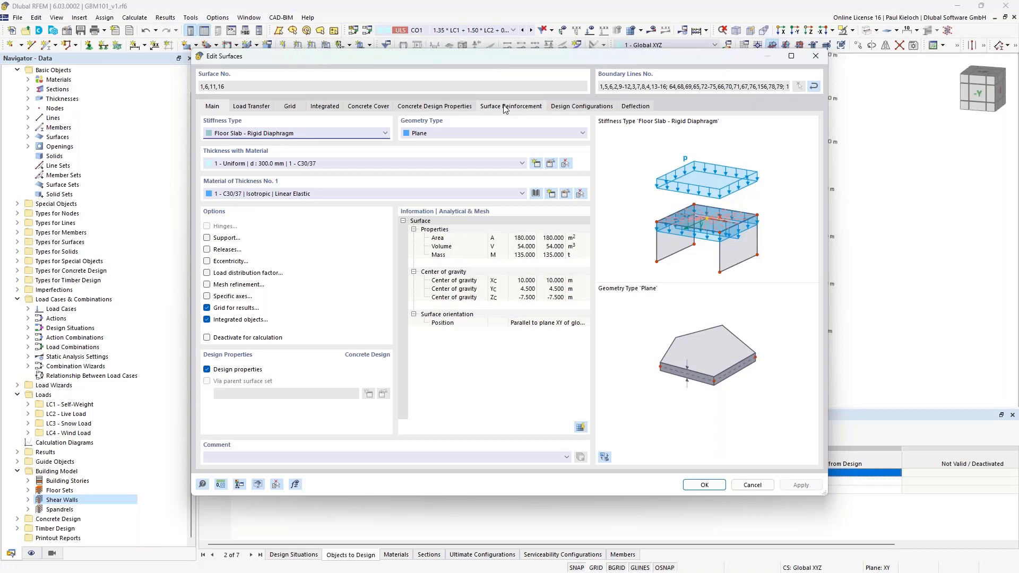
click(373, 107)
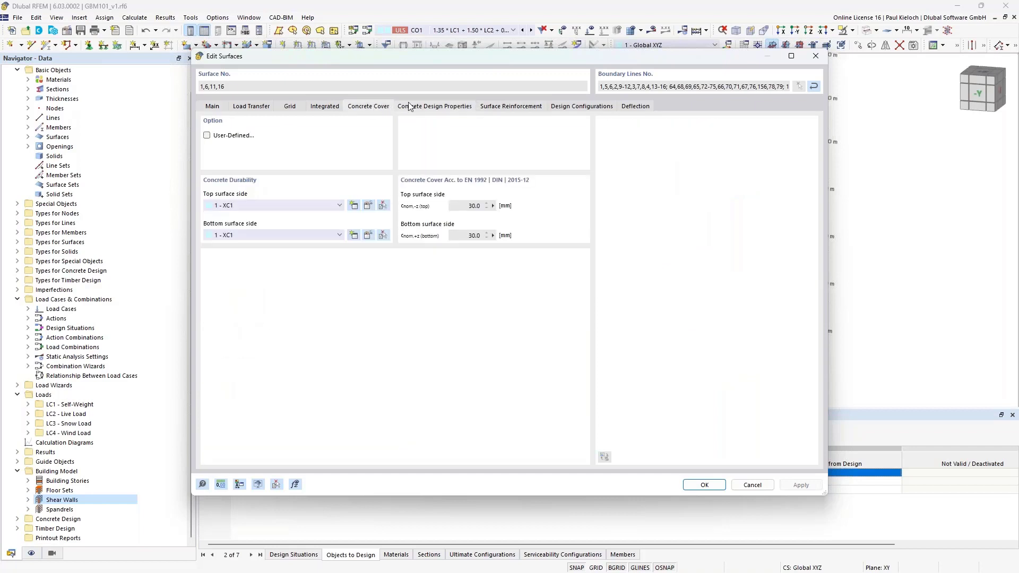
click(465, 108)
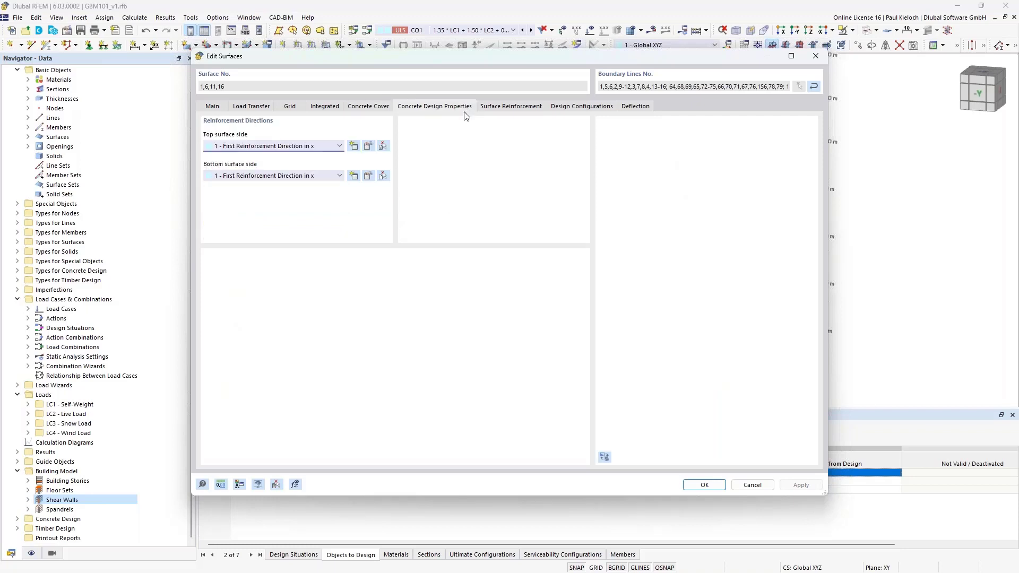
Assign a new Q424A mesh surface reinforcement, top and bottom, to floor slabs 1, 6, 11 and 16, and check it on slab 1.
click(508, 107)
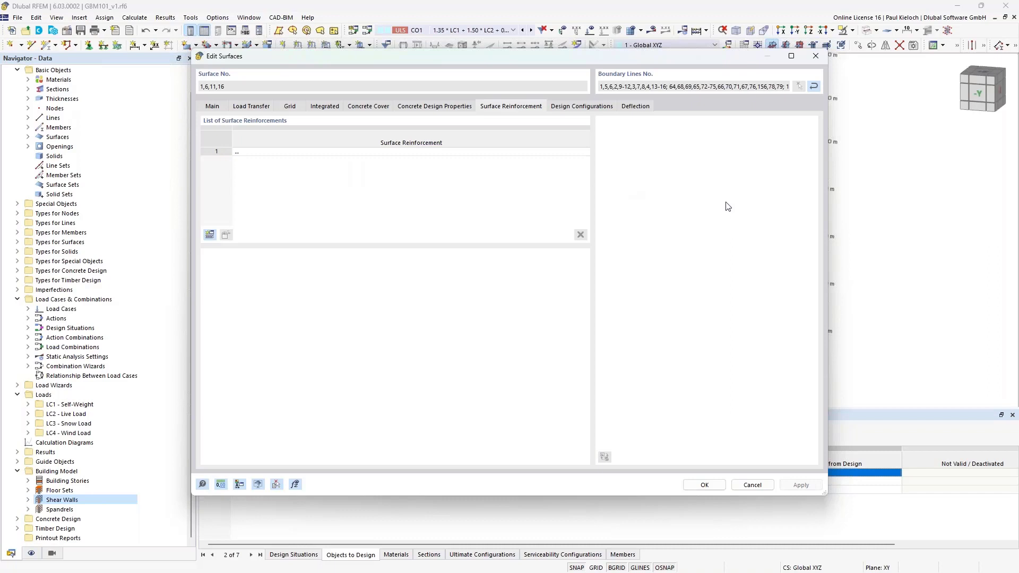
click(209, 236)
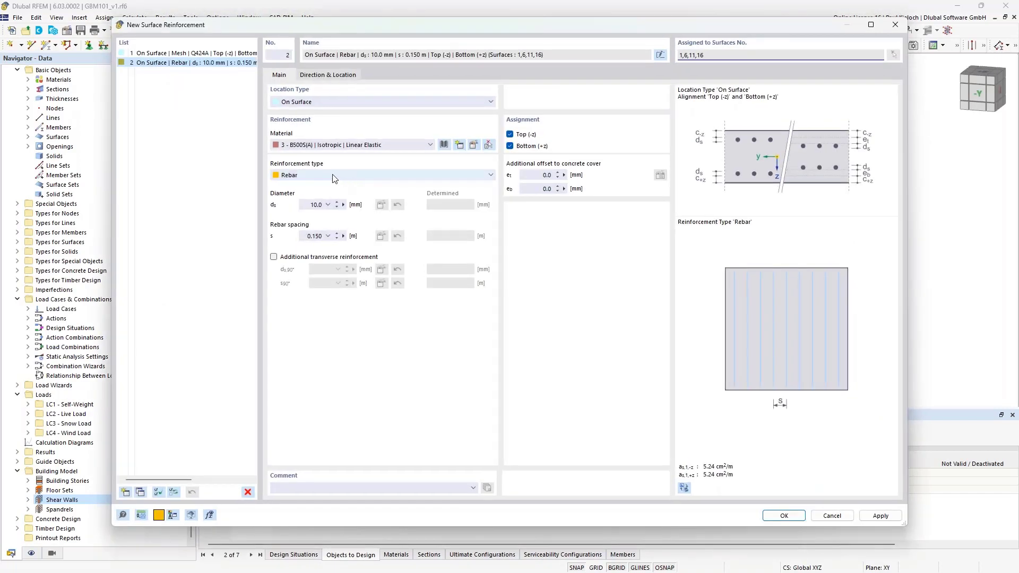
click(335, 178)
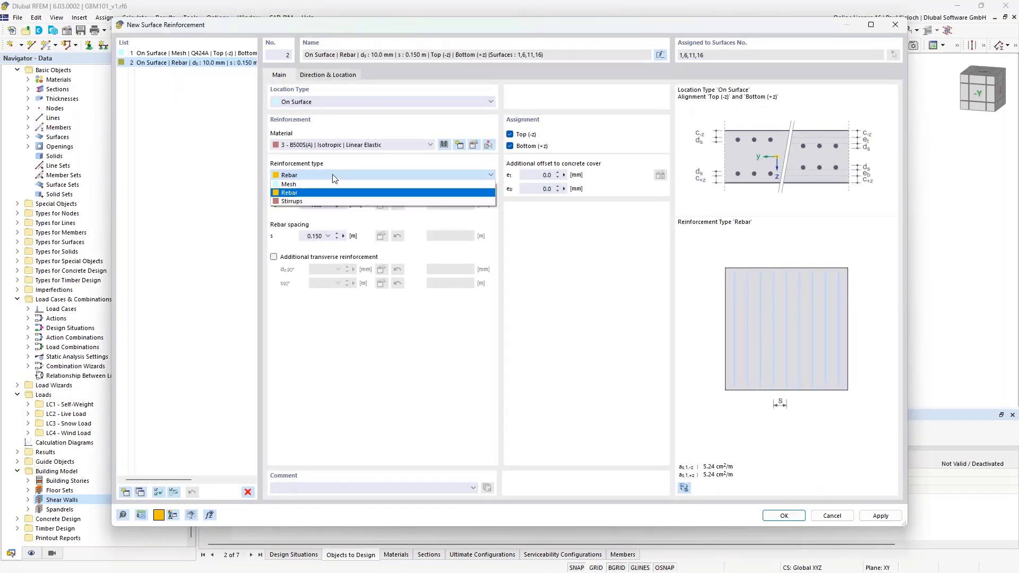
click(289, 185)
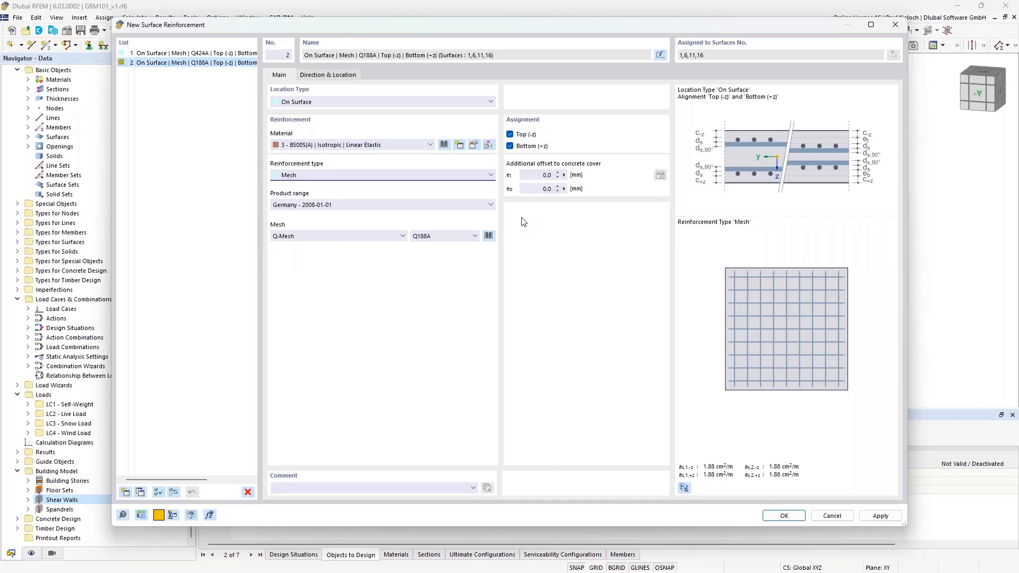
click(467, 234)
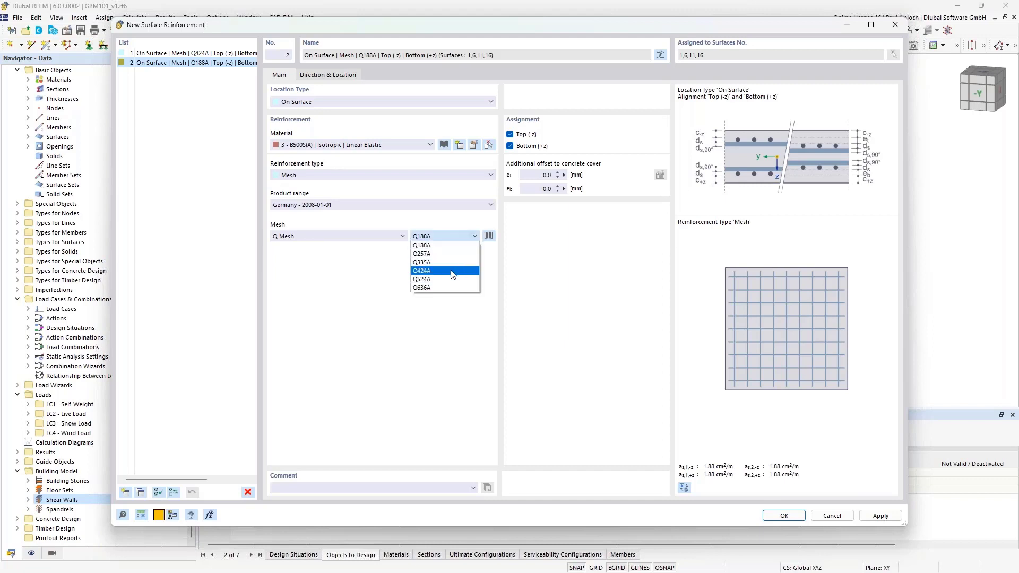
click(420, 271)
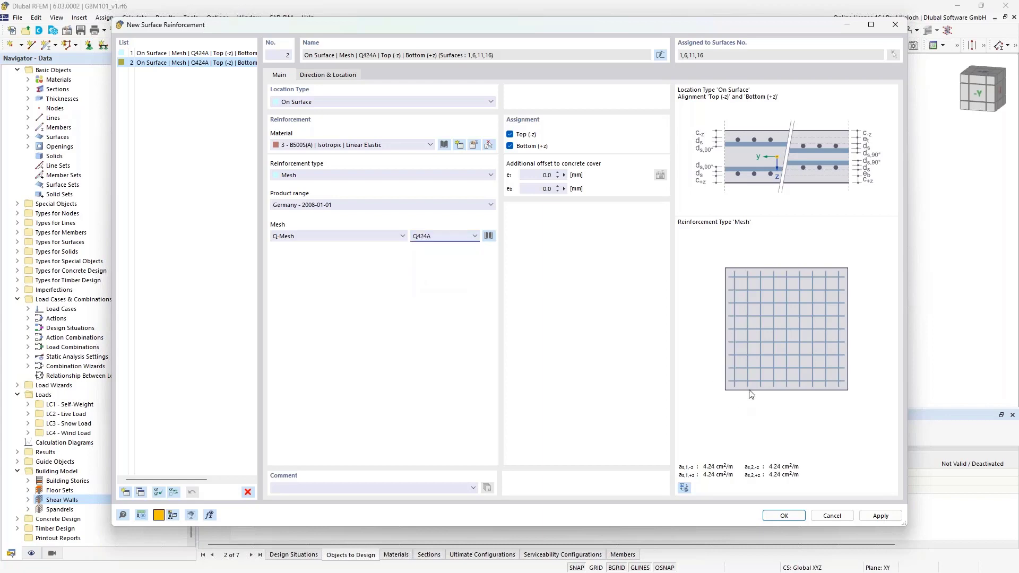
click(784, 515)
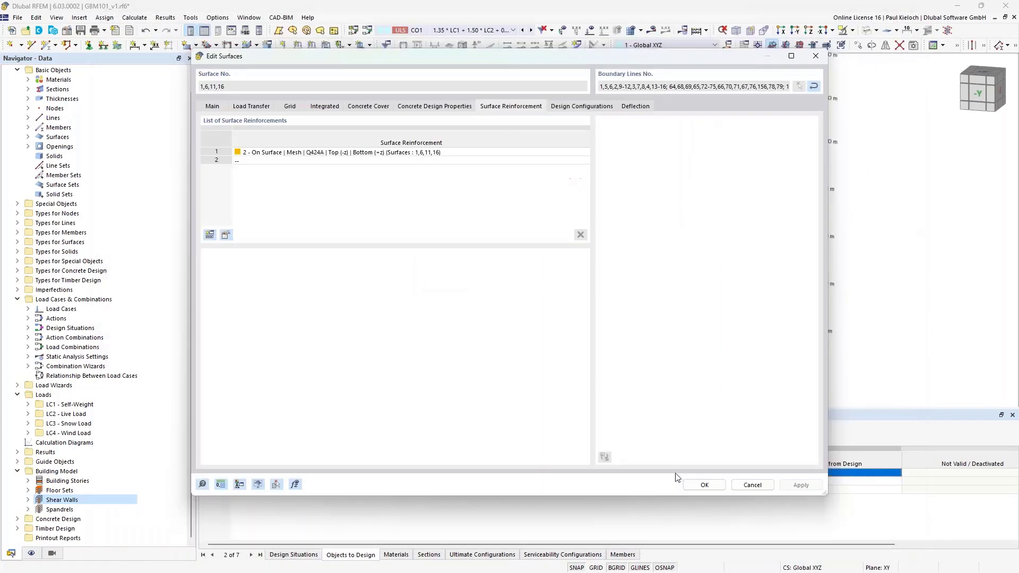
click(704, 484)
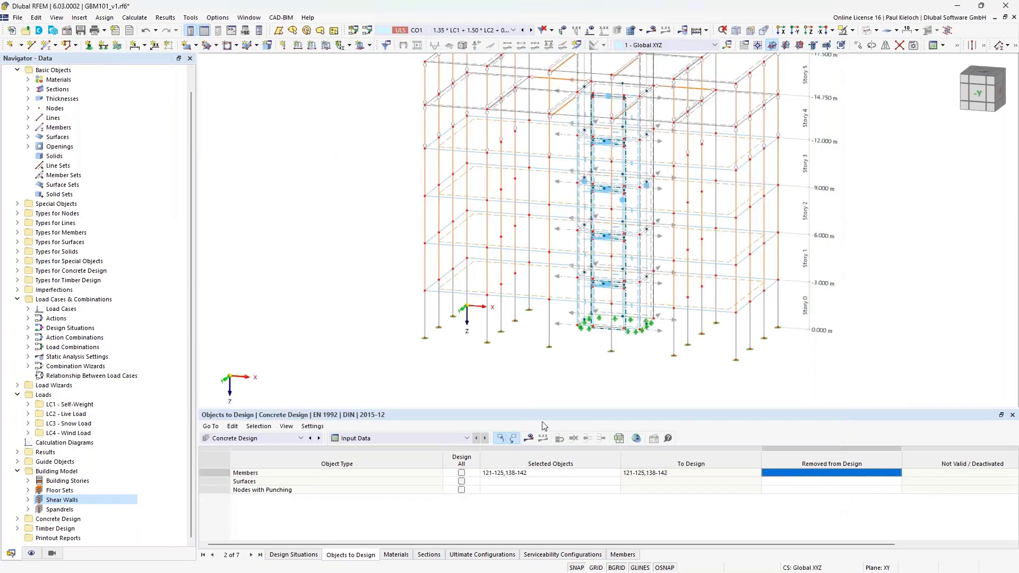
double_click(545, 300)
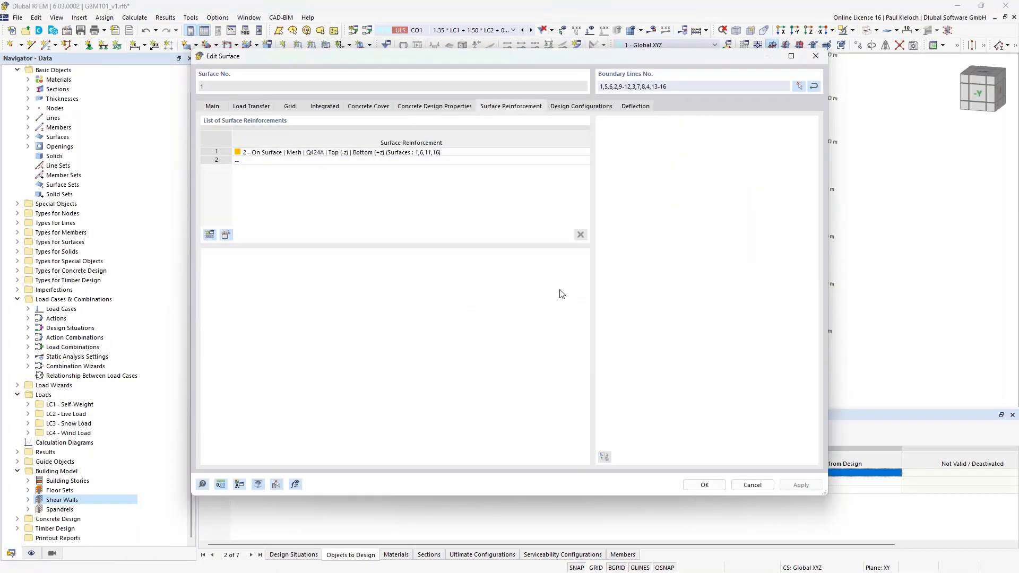
click(752, 485)
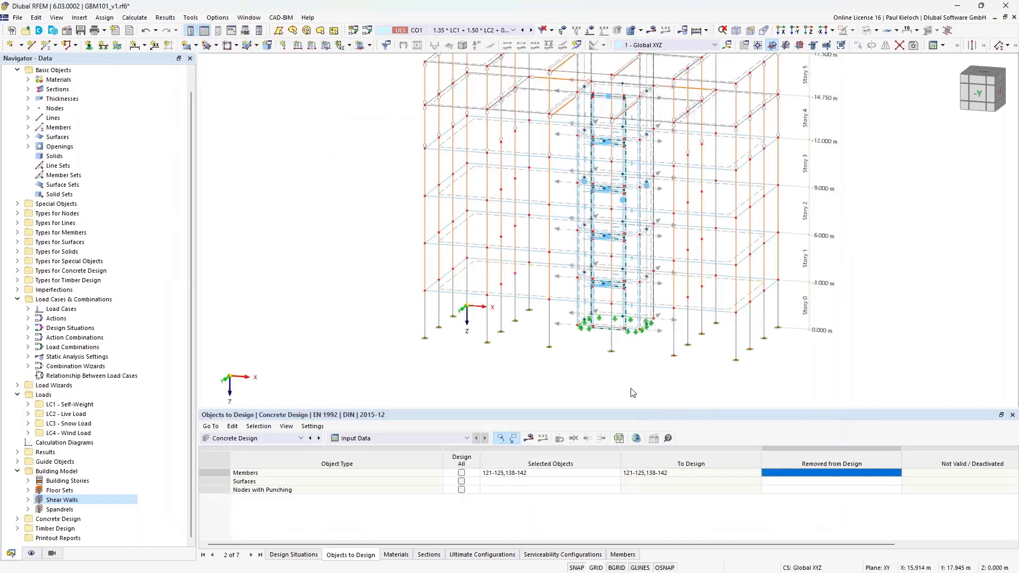
Add floor slab surfaces 1, 6, 11 and 16 to the surfaces selected for concrete design.
click(535, 482)
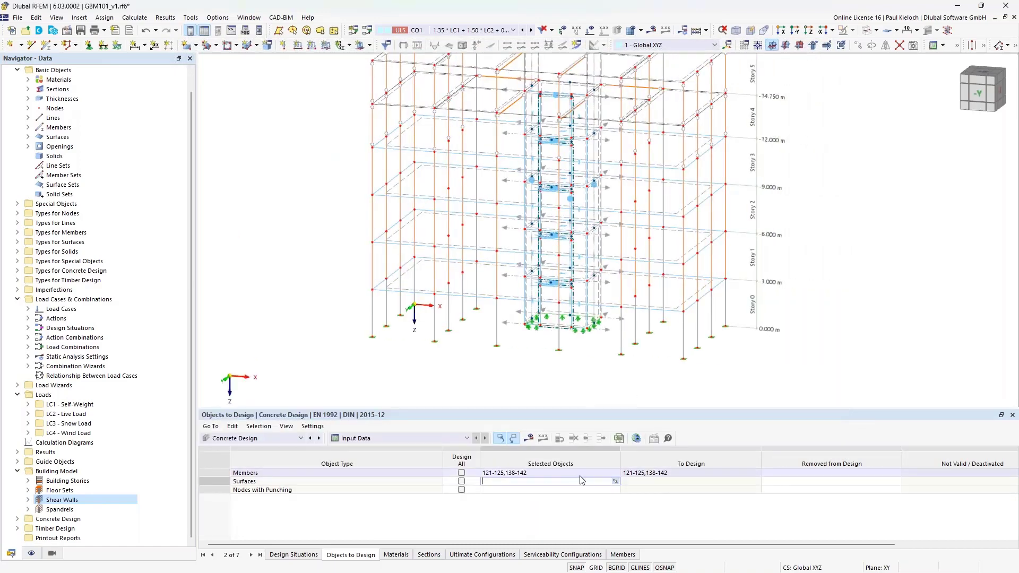
click(608, 480)
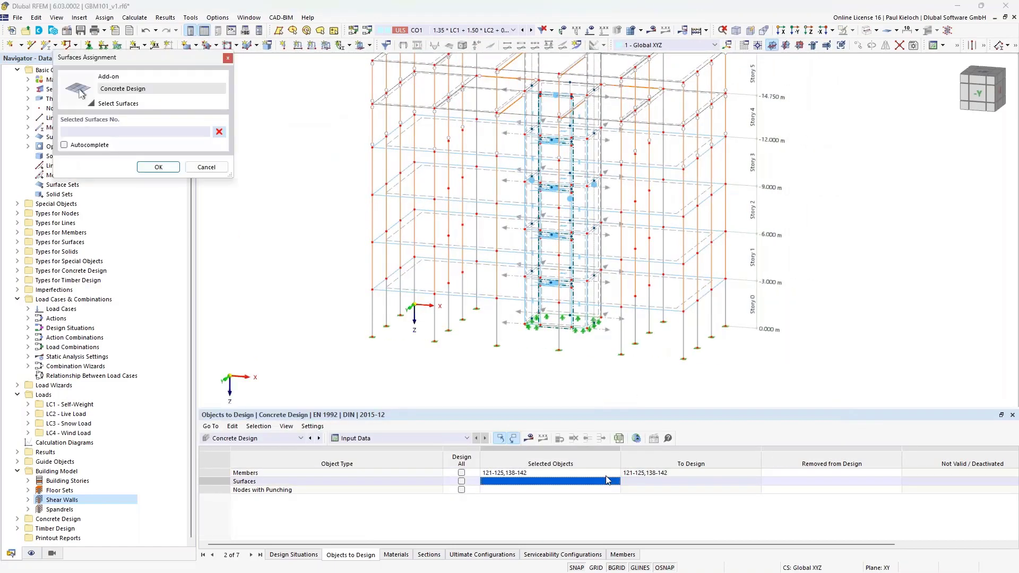
click(428, 297)
click(425, 241)
click(431, 208)
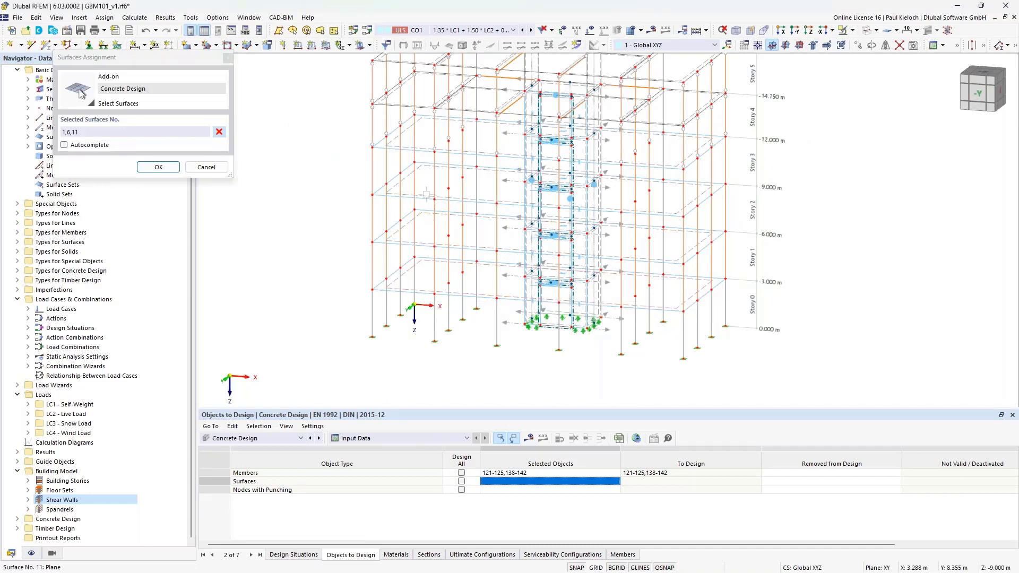
click(427, 188)
click(157, 168)
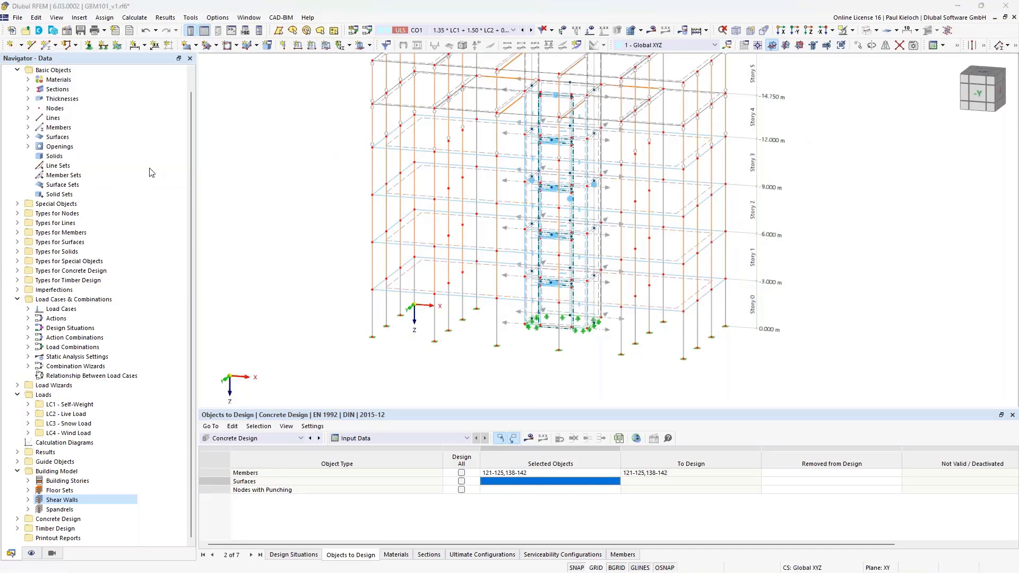
Give the top-story wall surfaces 31 and 32 a new rebar surface reinforcement, 10 mm at 0.150 m, with additional transverse reinforcement.
middle_drag(867, 261, 836, 284)
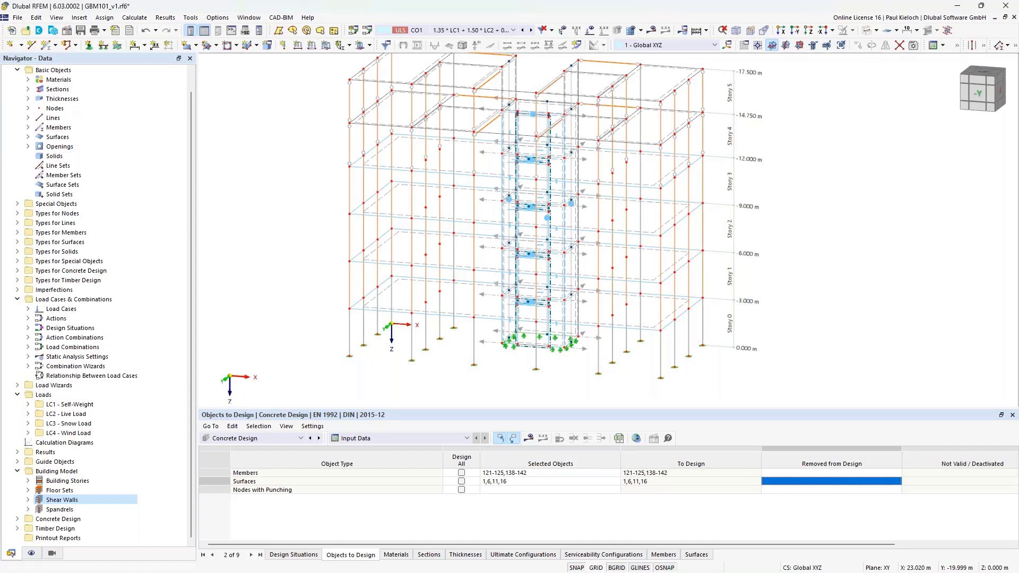
middle_drag(847, 178, 824, 236)
scroll(521, 113, up, 8)
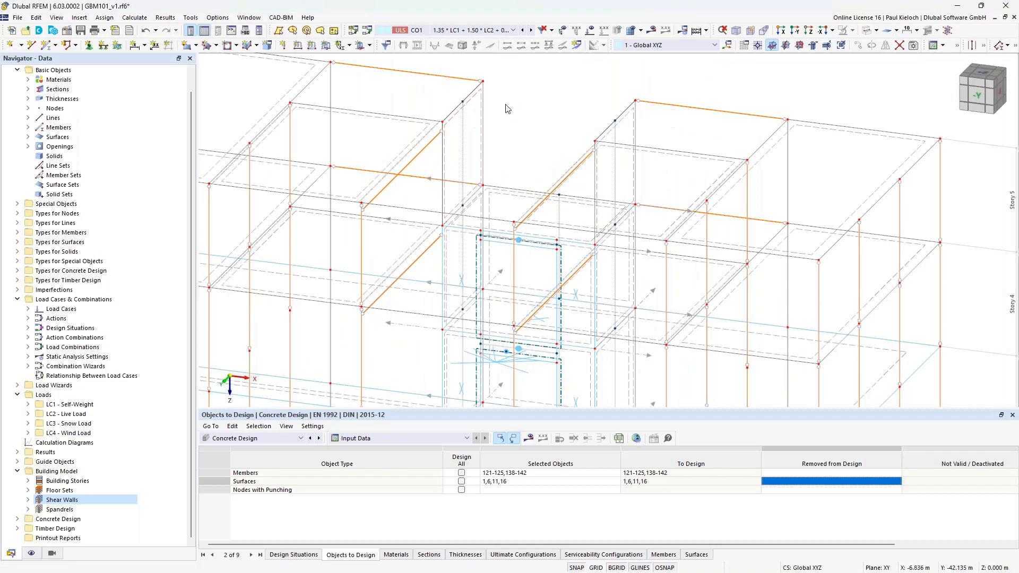
ctrl+middle_drag(541, 100, 483, 101)
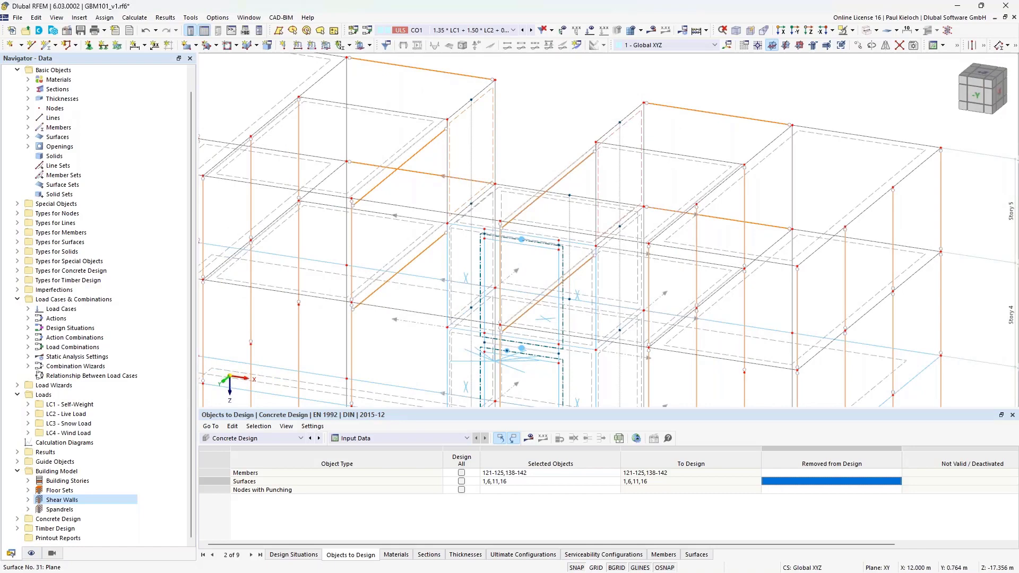
double_click(523, 291)
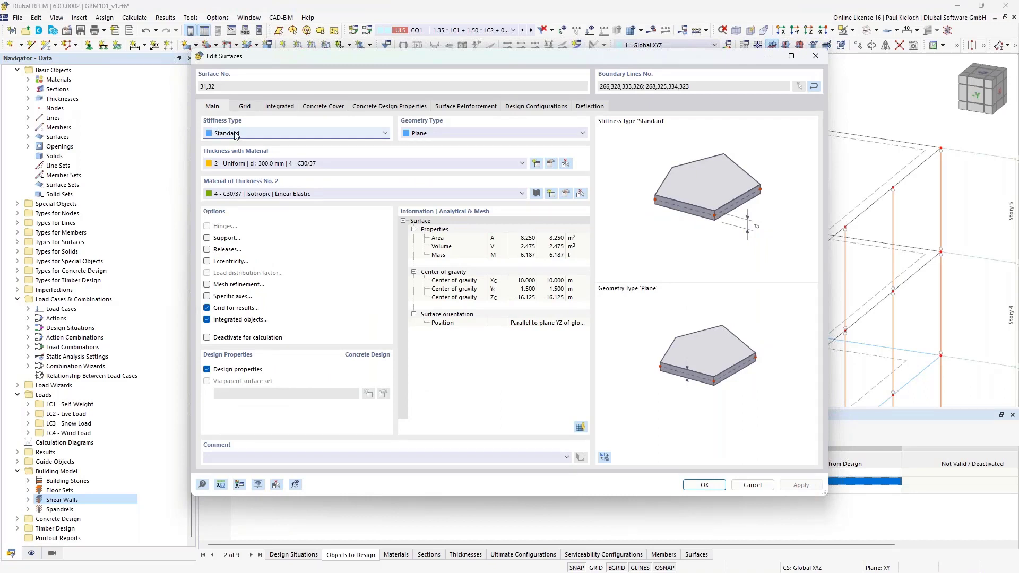
click(454, 111)
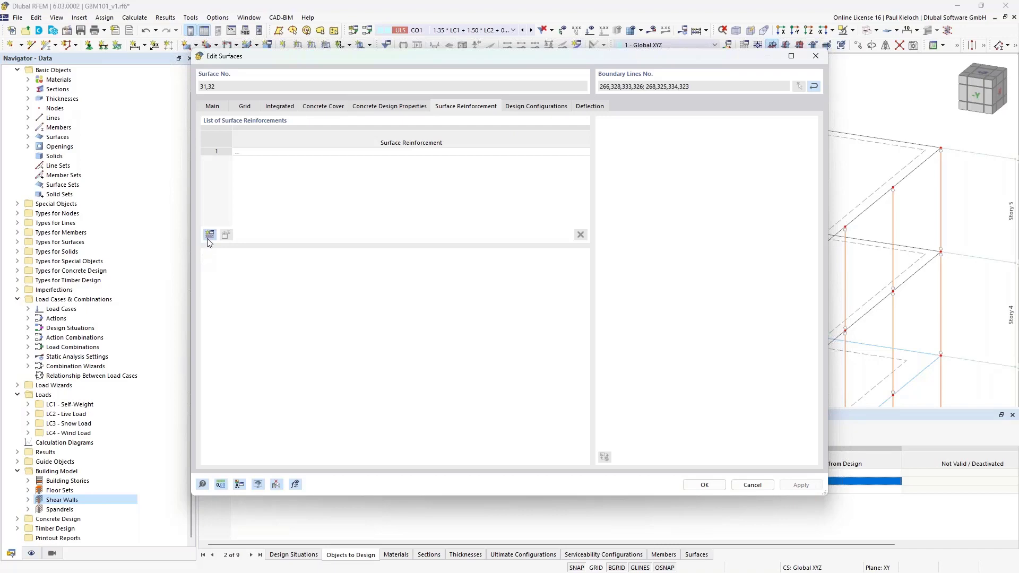
double_click(285, 182)
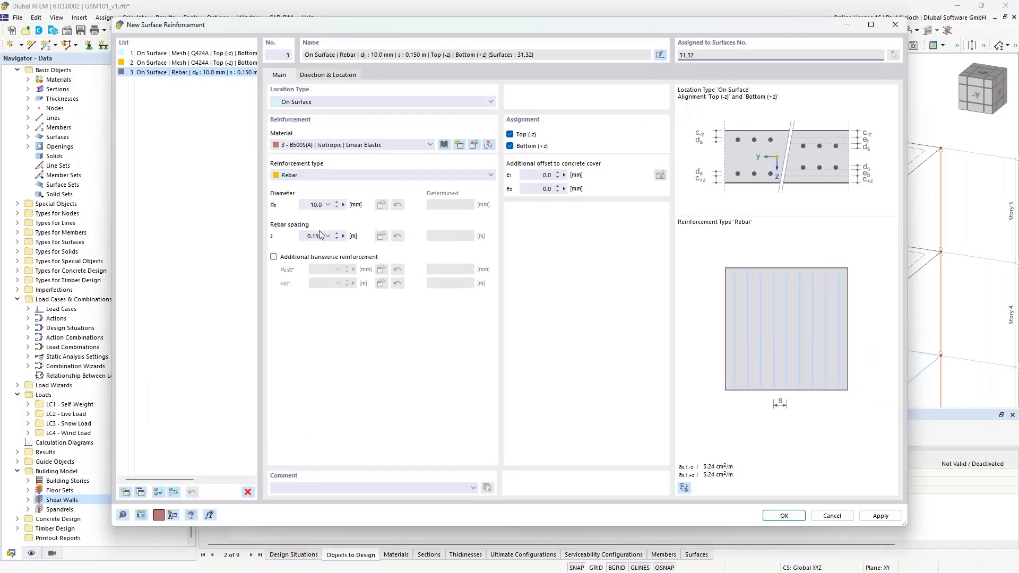
click(317, 257)
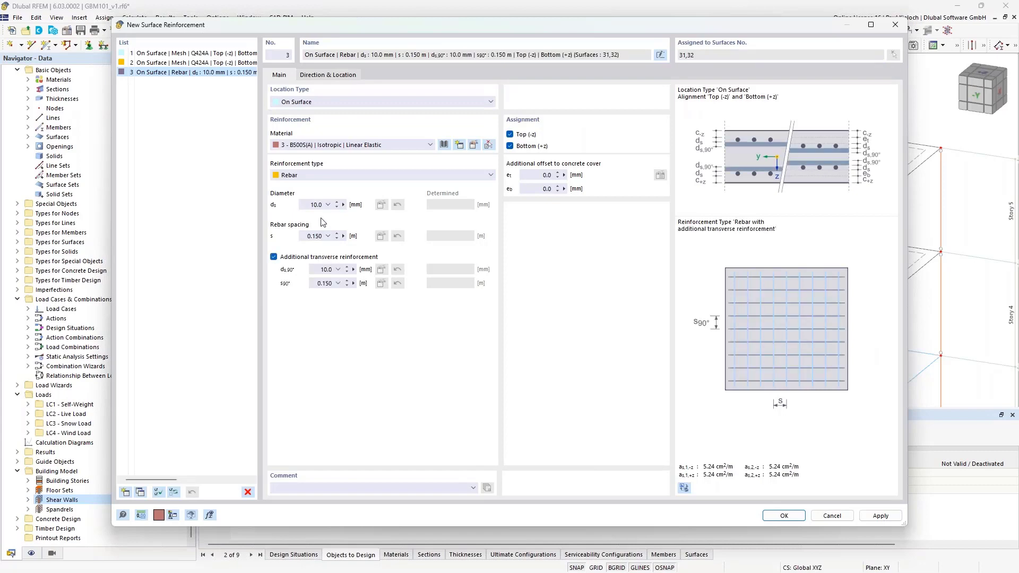
key(Return)
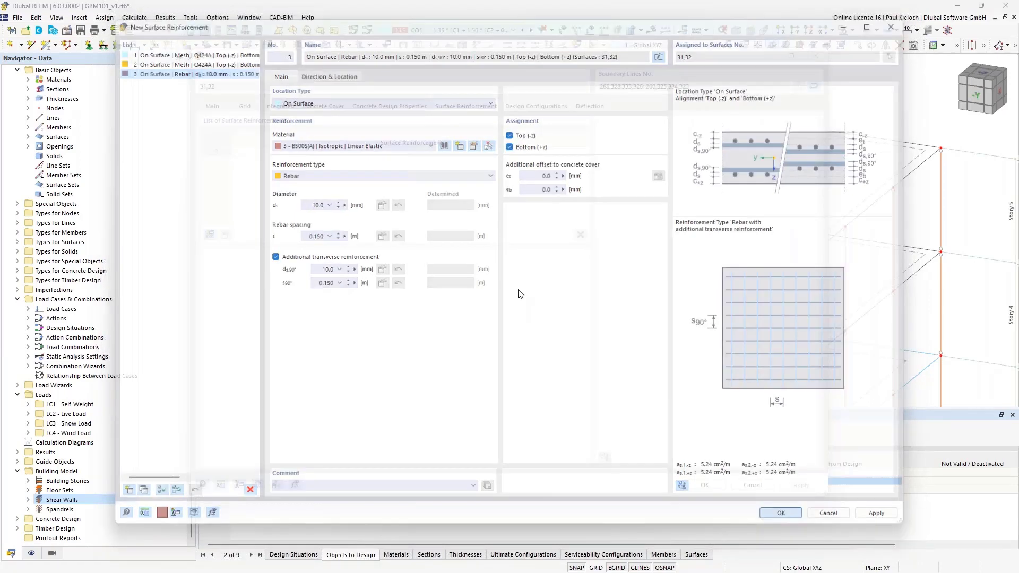
click(698, 486)
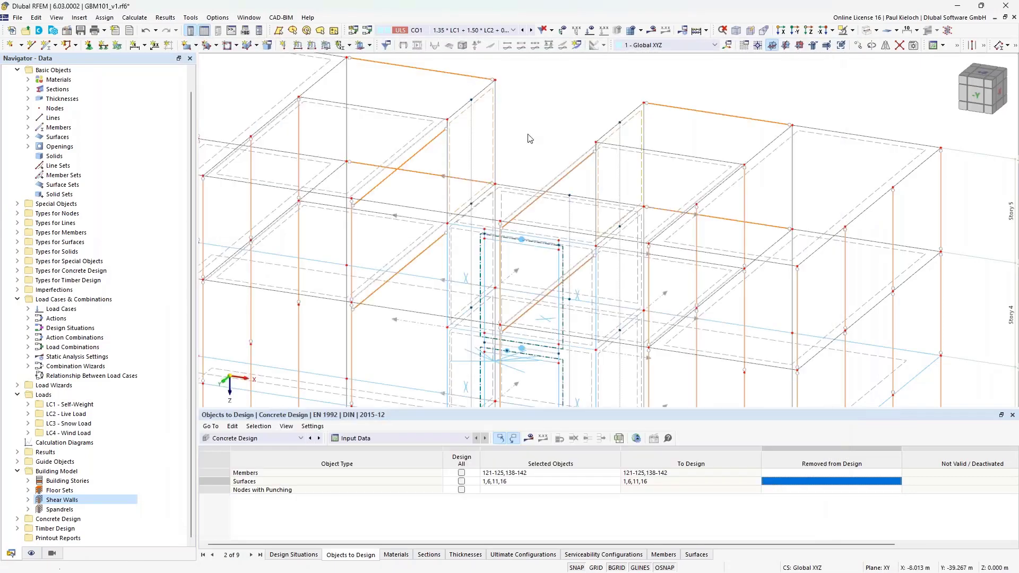
Add the top-story wall surfaces 31 and 32 to the surfaces selected for concrete design.
click(536, 481)
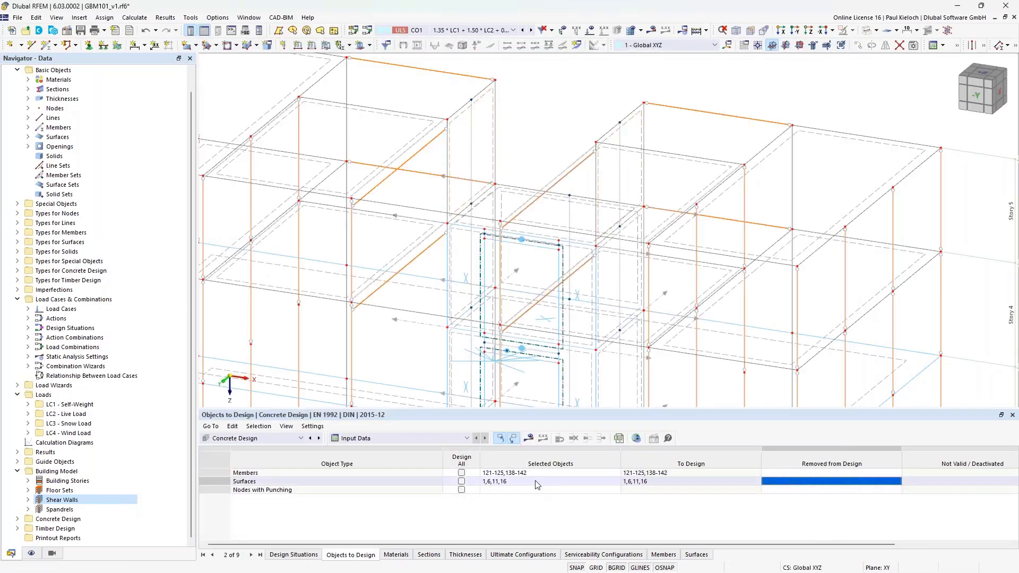
click(611, 480)
click(615, 481)
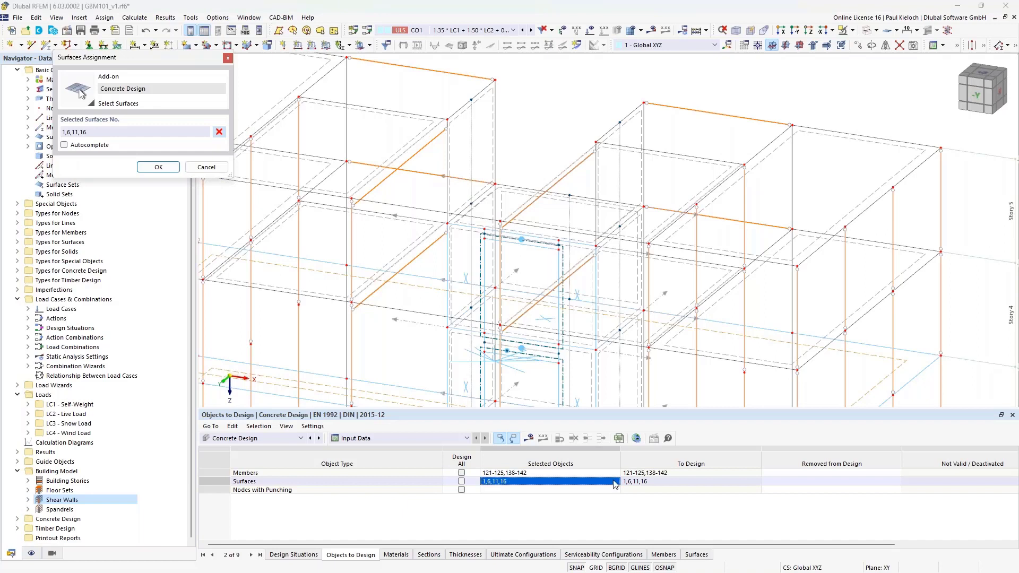
click(478, 101)
click(610, 146)
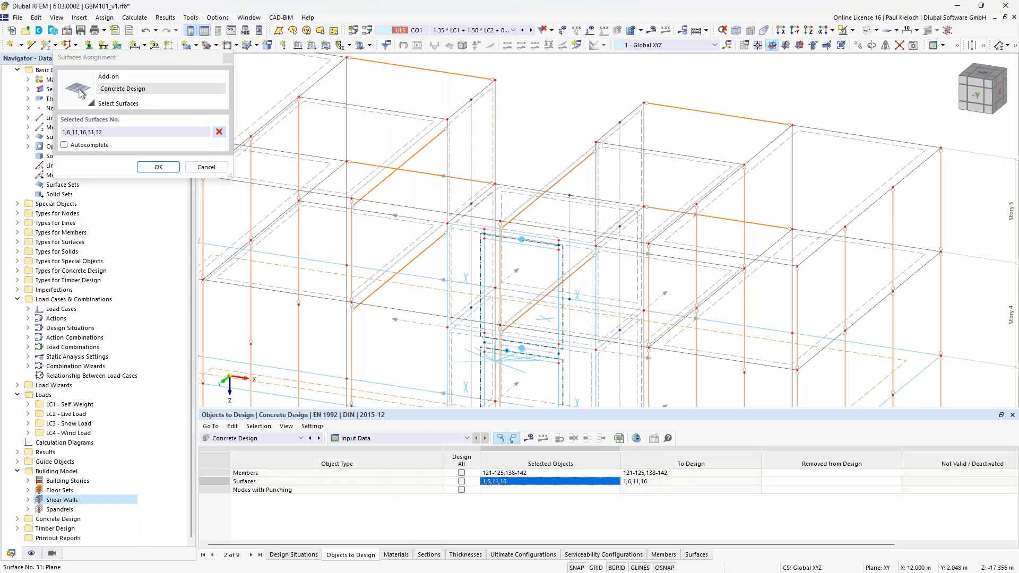
click(158, 167)
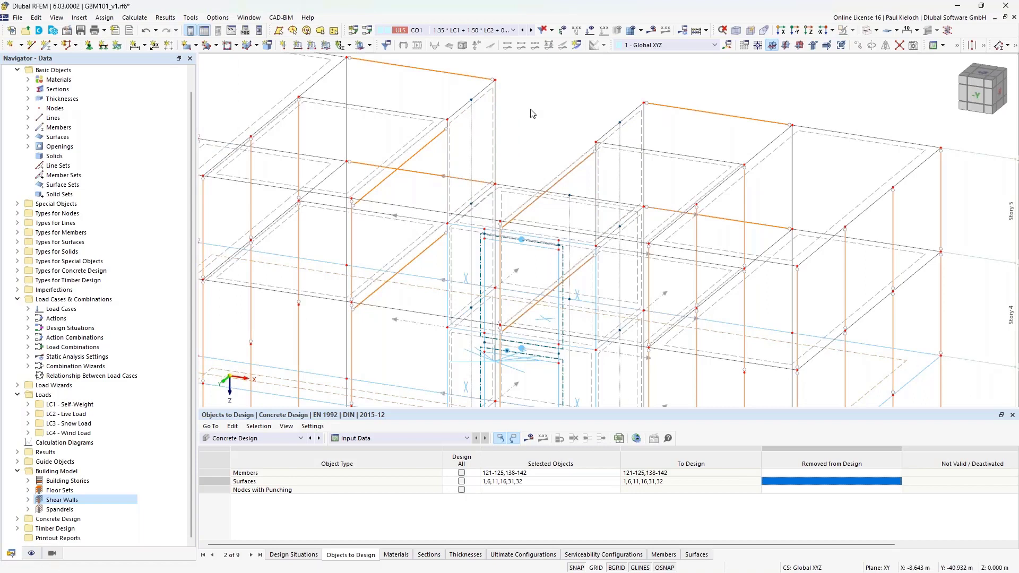
Save the model and start the concrete design calculation.
key(ctrl+s)
click(530, 439)
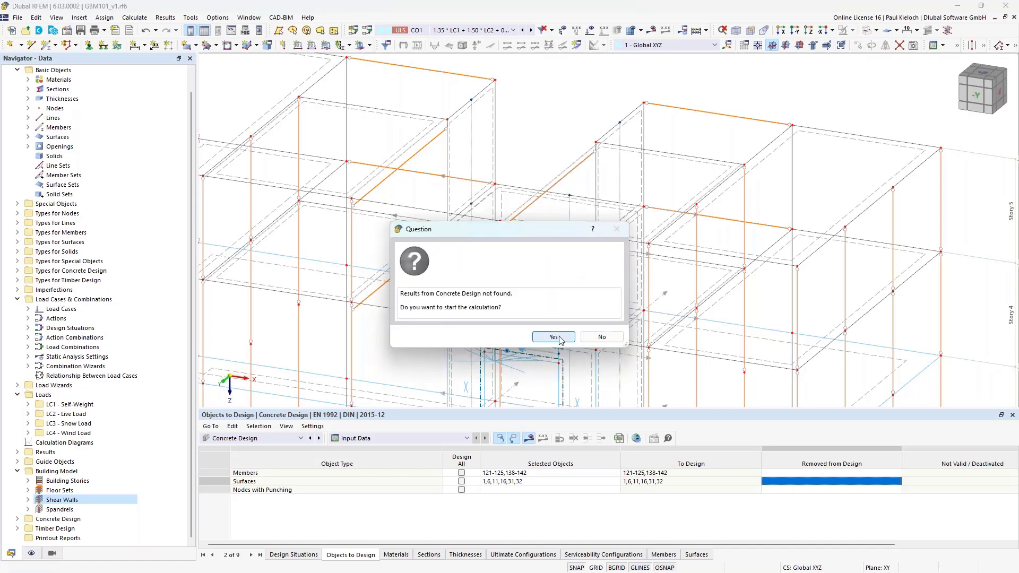
click(553, 336)
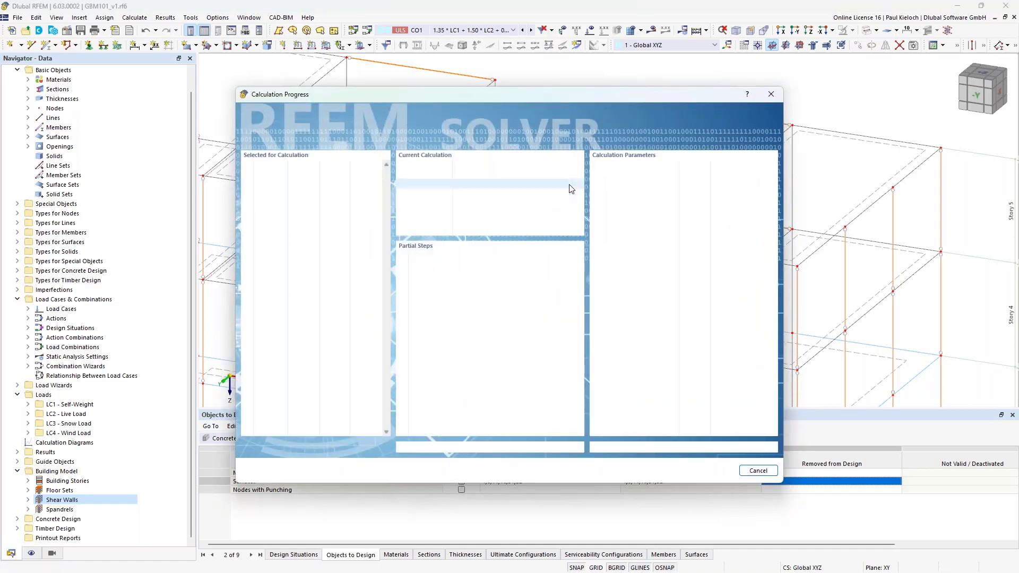
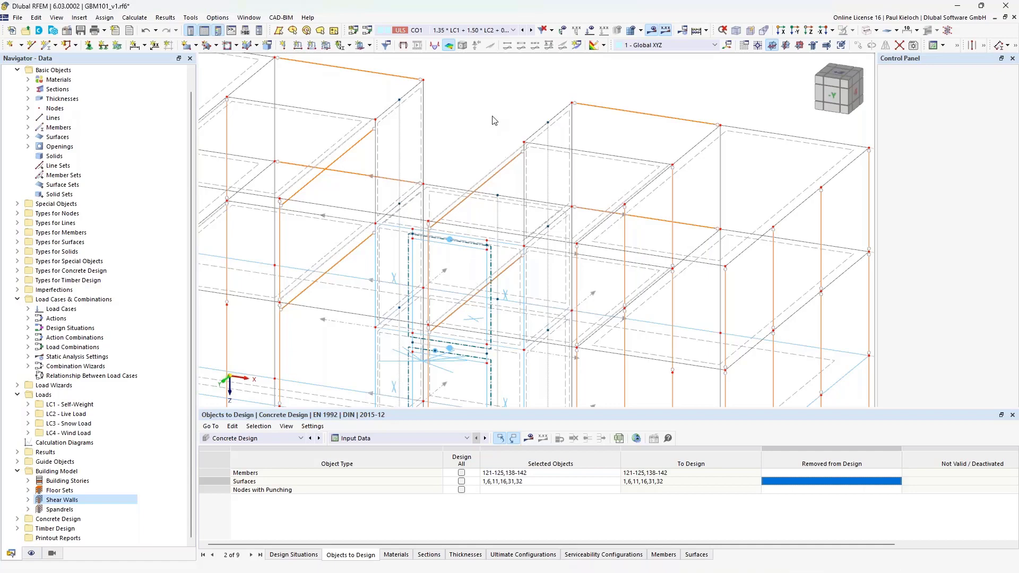
Examine the concrete design errors and warnings in an enlarged table and select the building model among the model data.
scroll(497, 116, down, 5)
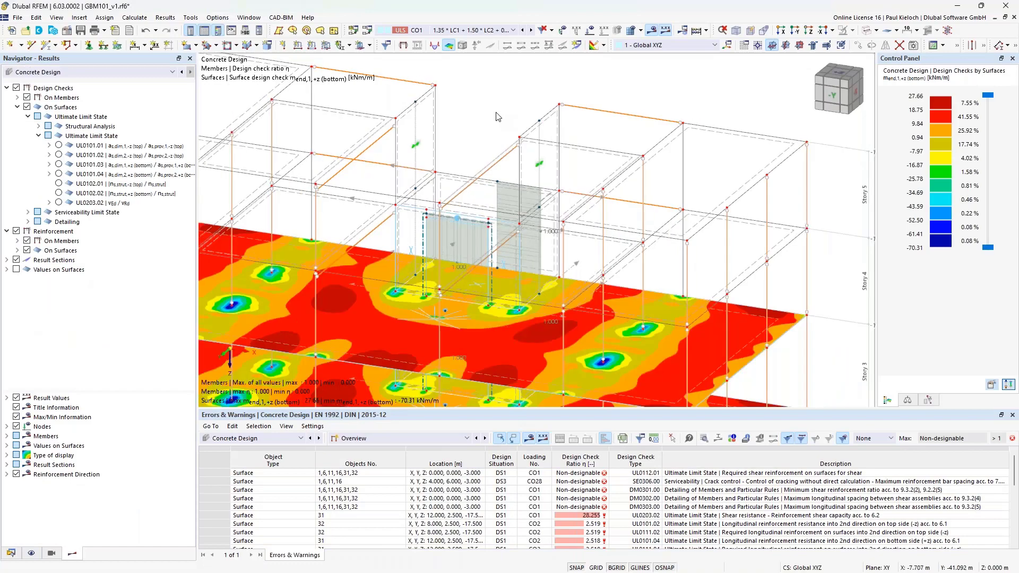
ctrl+middle_drag(497, 116, 383, 115)
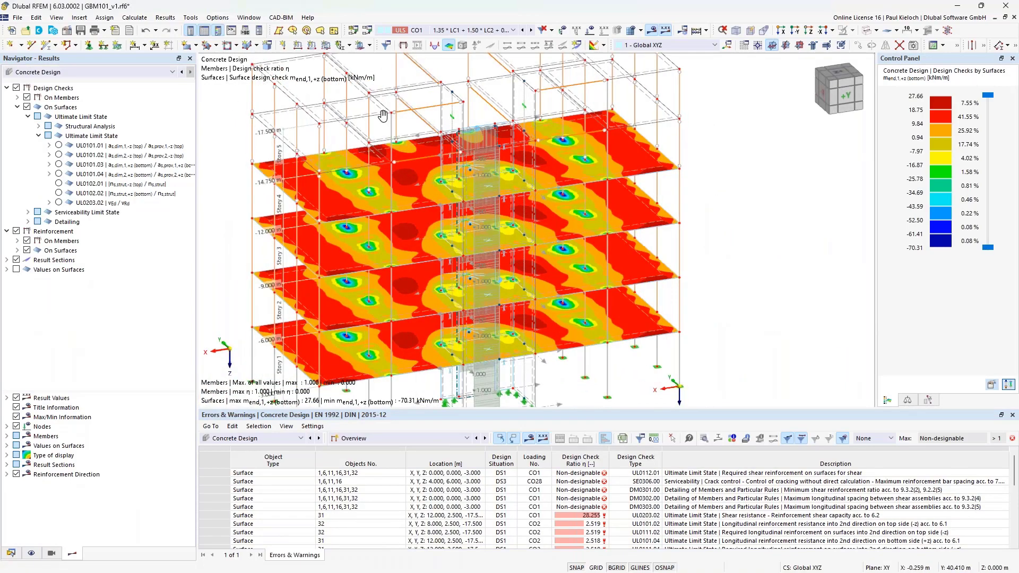
middle_drag(619, 357, 626, 298)
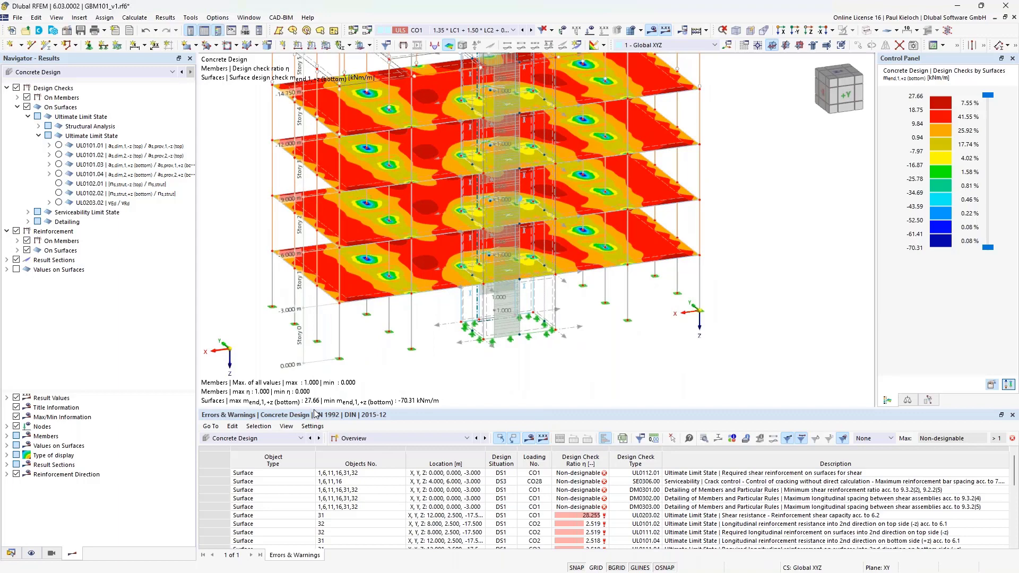
drag(314, 410, 502, 358)
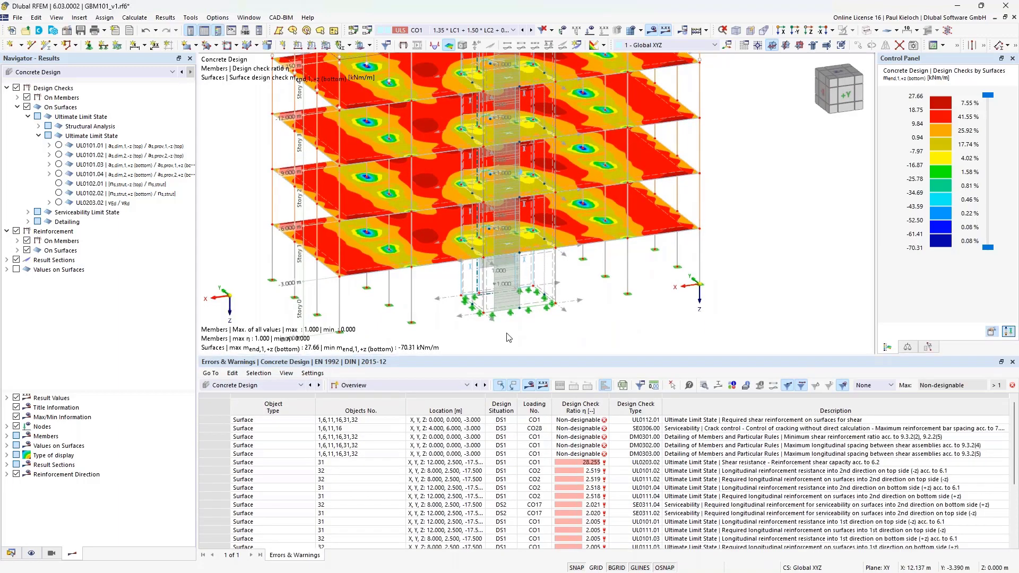
click(17, 554)
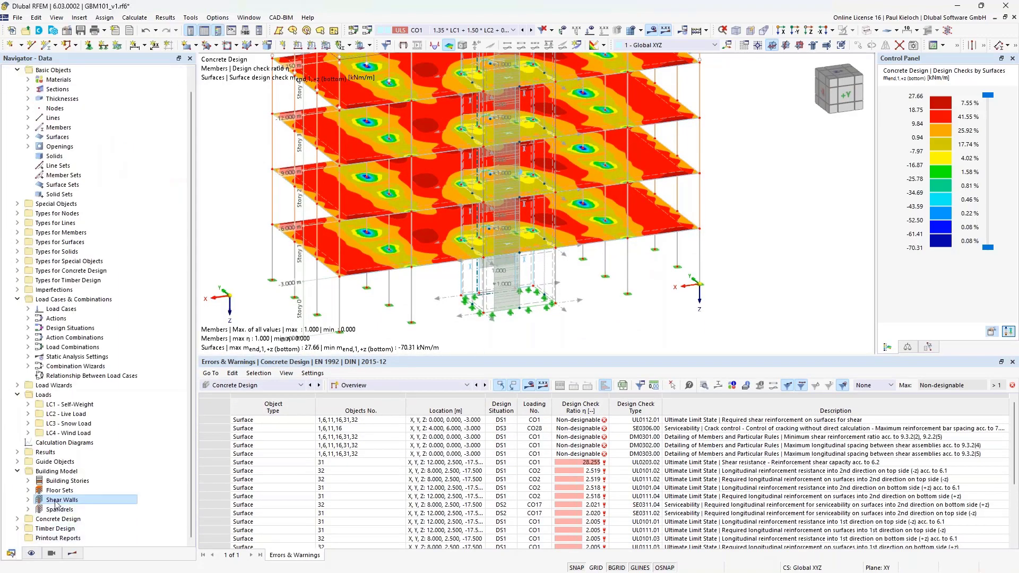
click(63, 472)
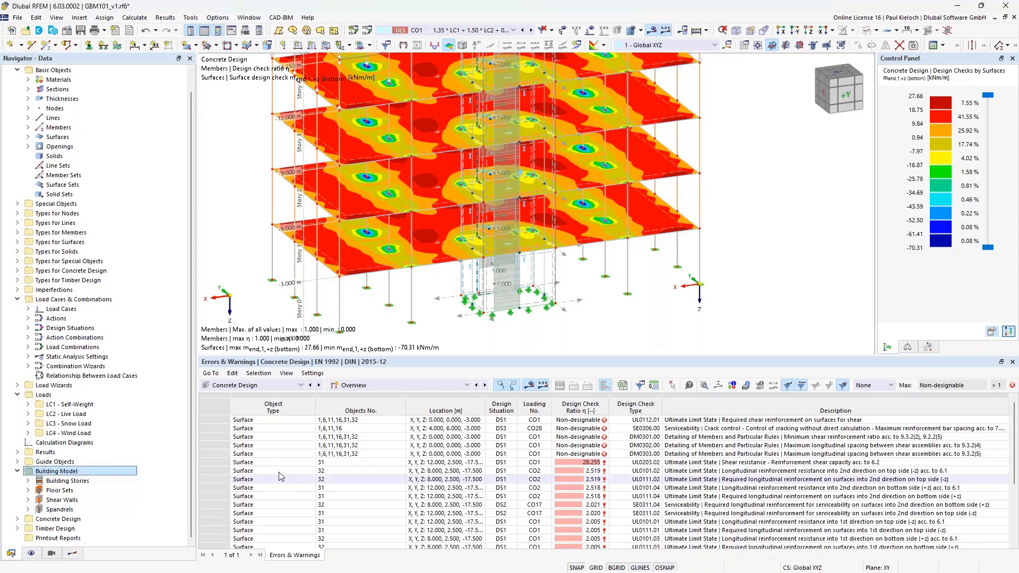
List the design ratios on members in a taller table and look up the lowest story's shear wall result beam, member 125.
click(403, 387)
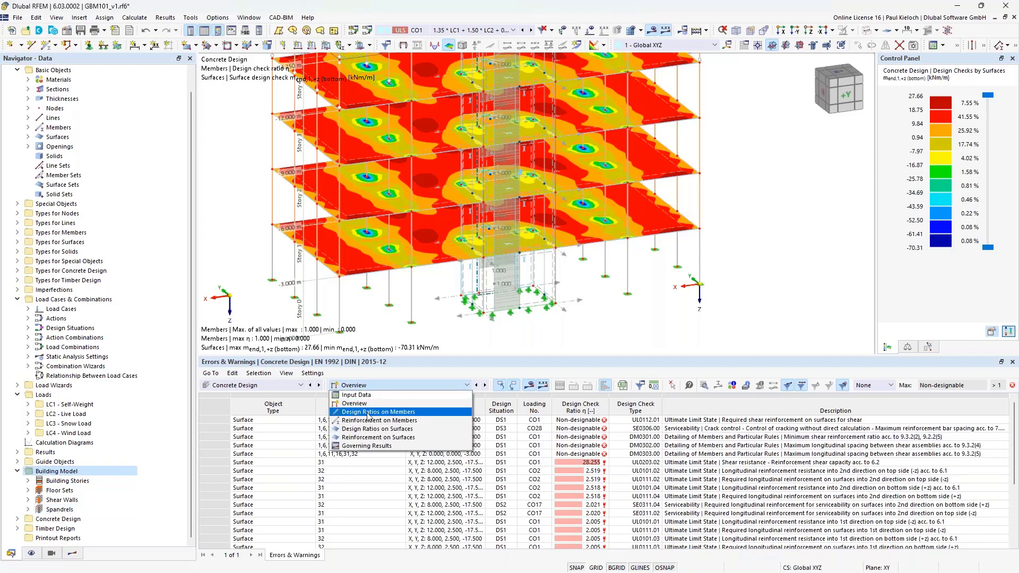
key(Escape)
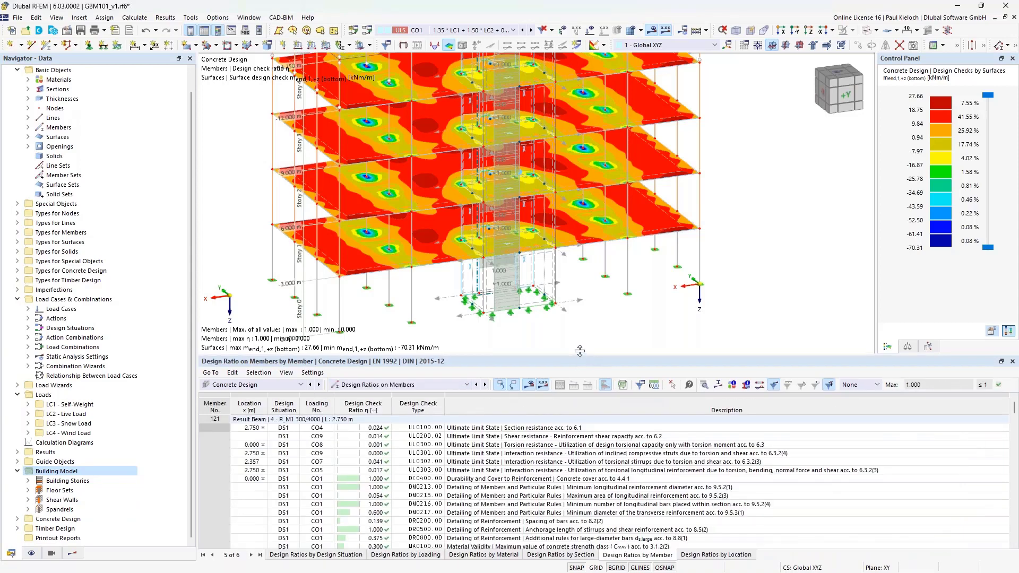
drag(579, 353, 579, 324)
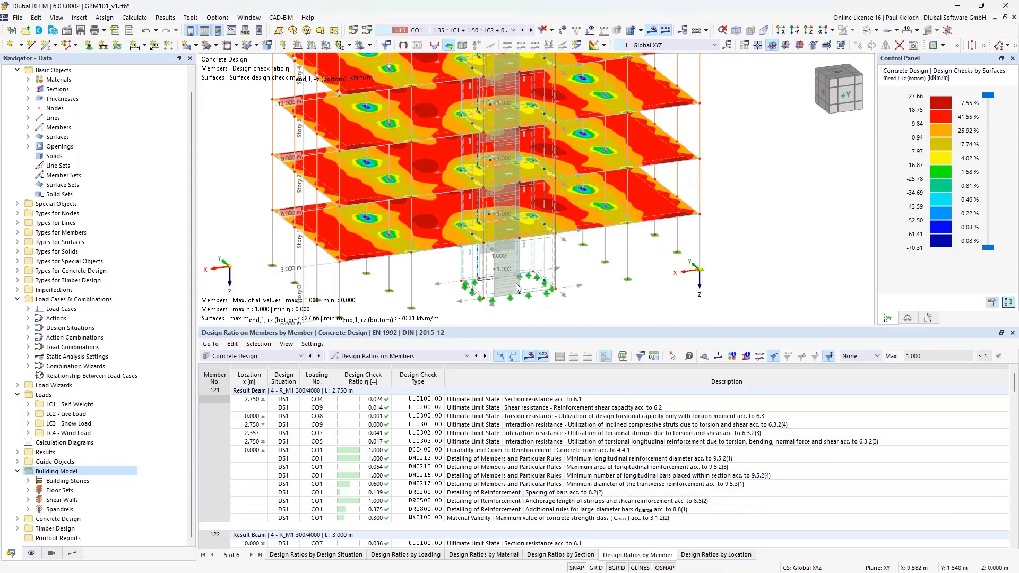
scroll(518, 288, up, 5)
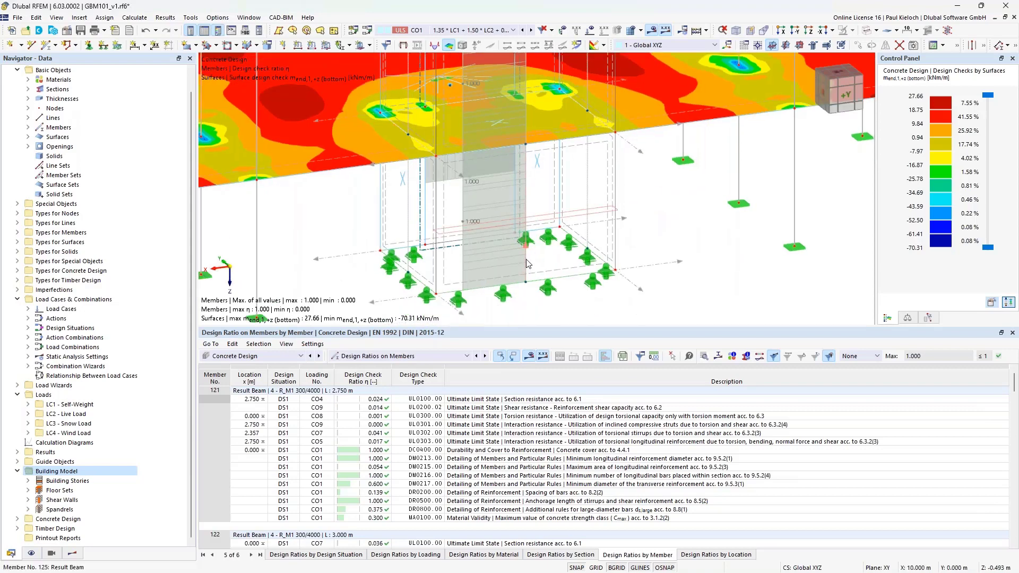
click(527, 264)
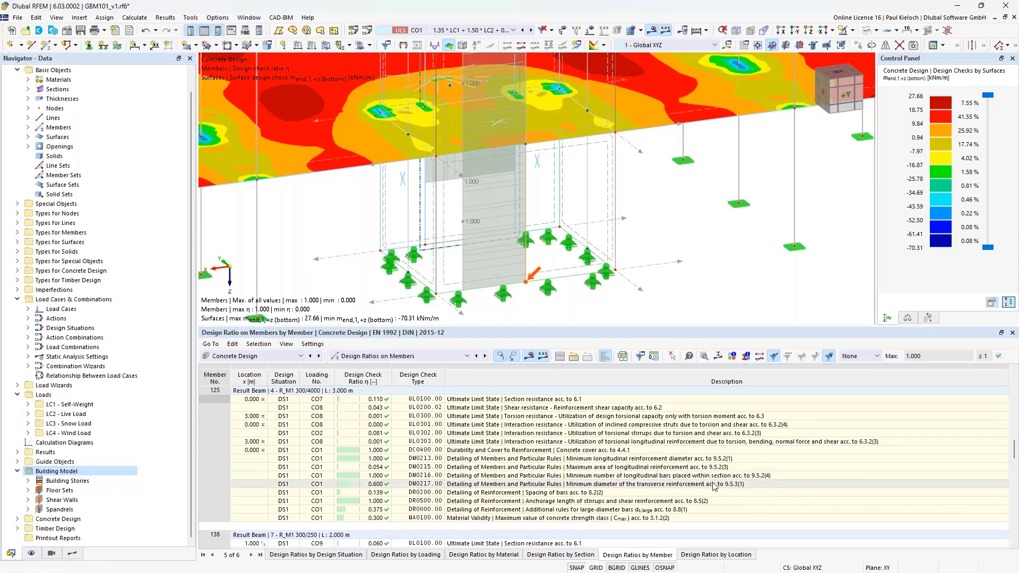
Look up the top spandrel result beam, member 138, and select its check for maximum reinforcement of tension and compression areas.
scroll(660, 254, down, 5)
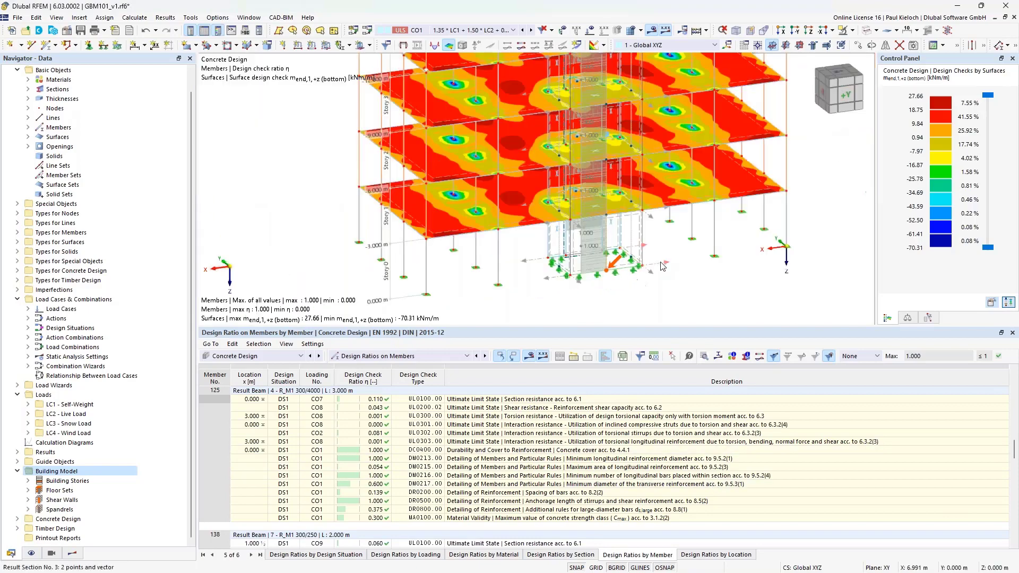
scroll(644, 203, up, 3)
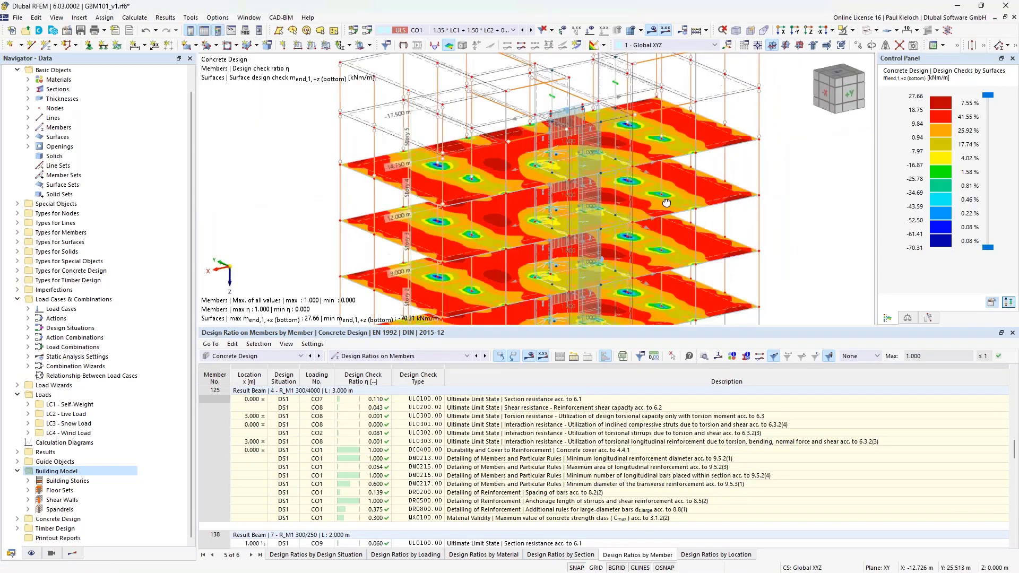
scroll(641, 170, up, 4)
scroll(641, 165, up, 2)
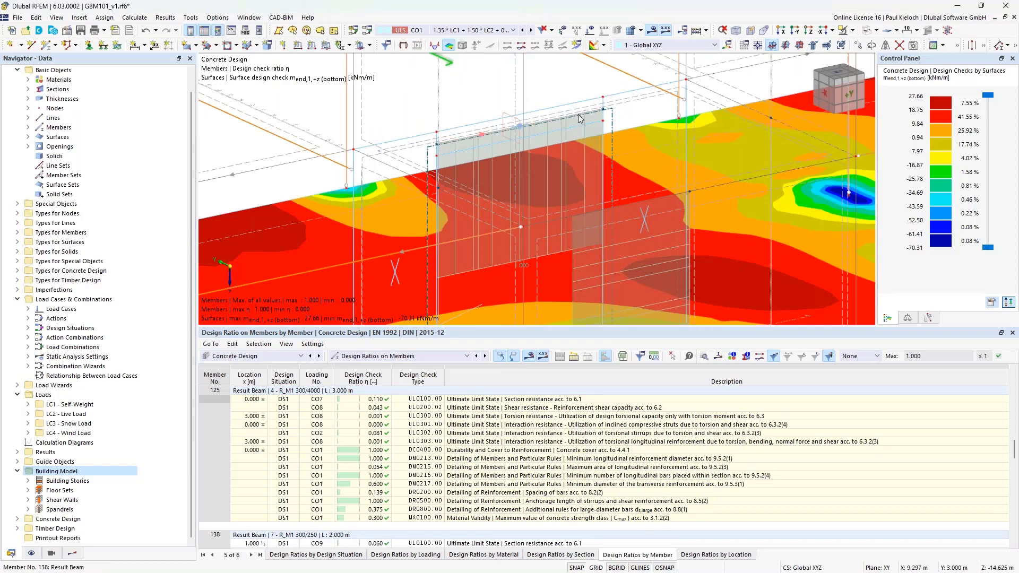
scroll(750, 460, down, 5)
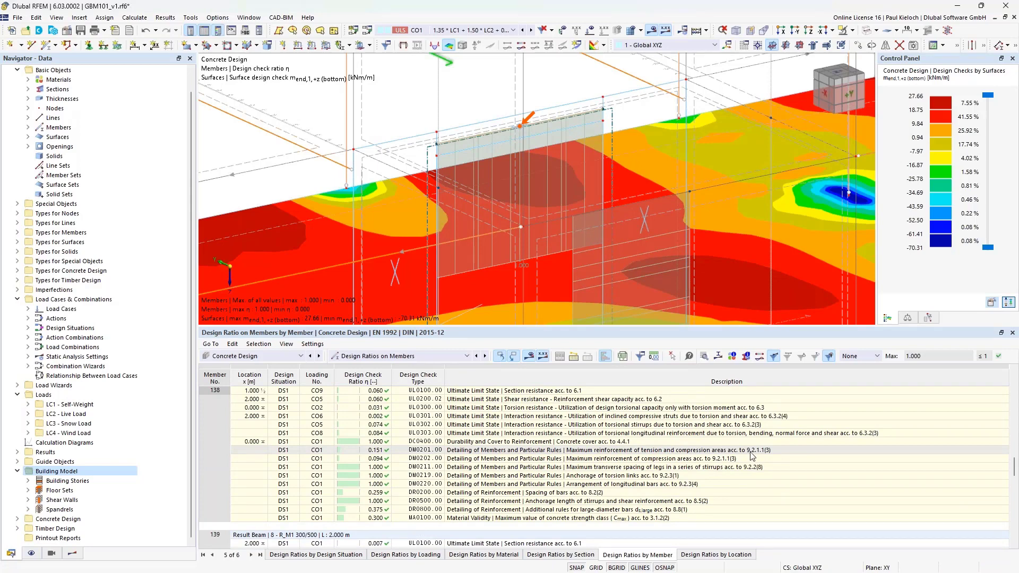
click(750, 452)
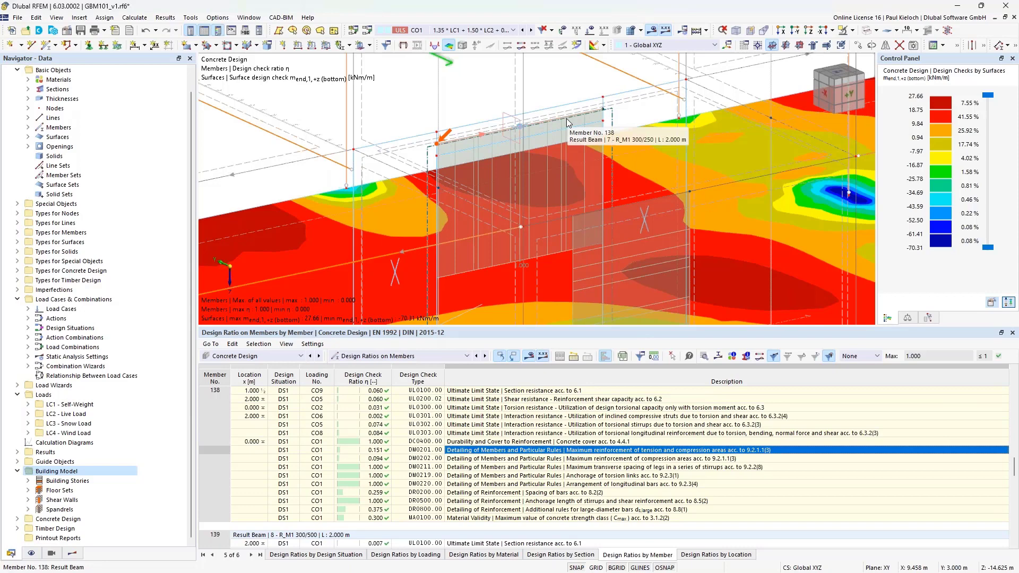
Return the concrete design table to the input data, review the objects to design and reduce the table's height.
scroll(565, 119, down, 5)
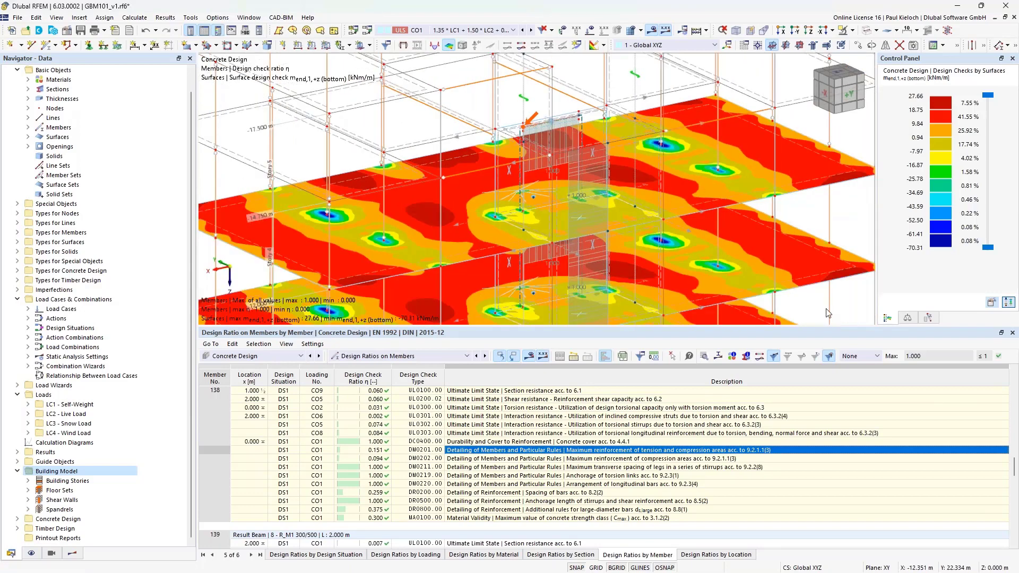
ctrl+middle_drag(845, 240, 751, 193)
scroll(750, 193, down, 3)
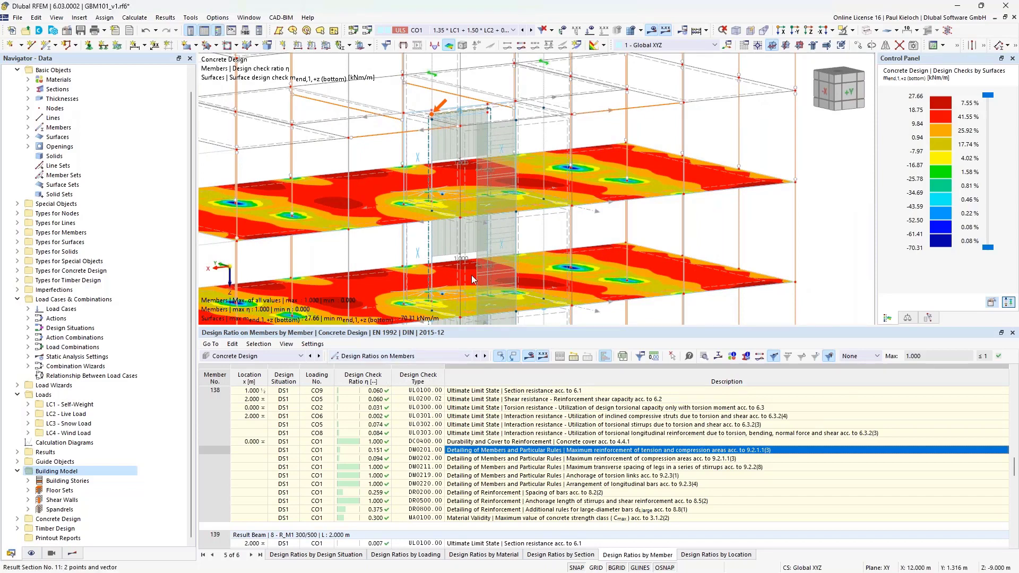
middle_drag(769, 243, 838, 219)
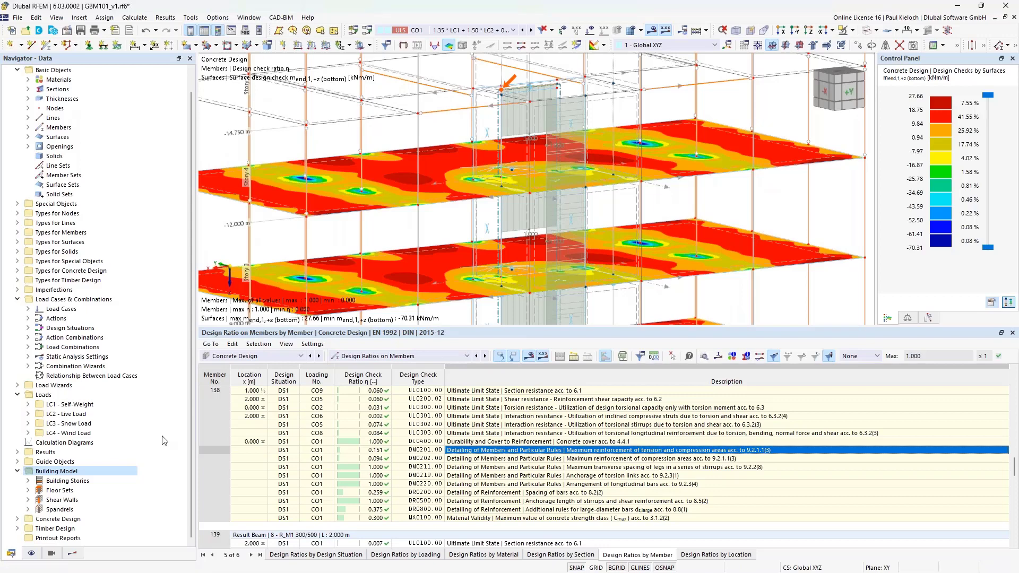
click(375, 357)
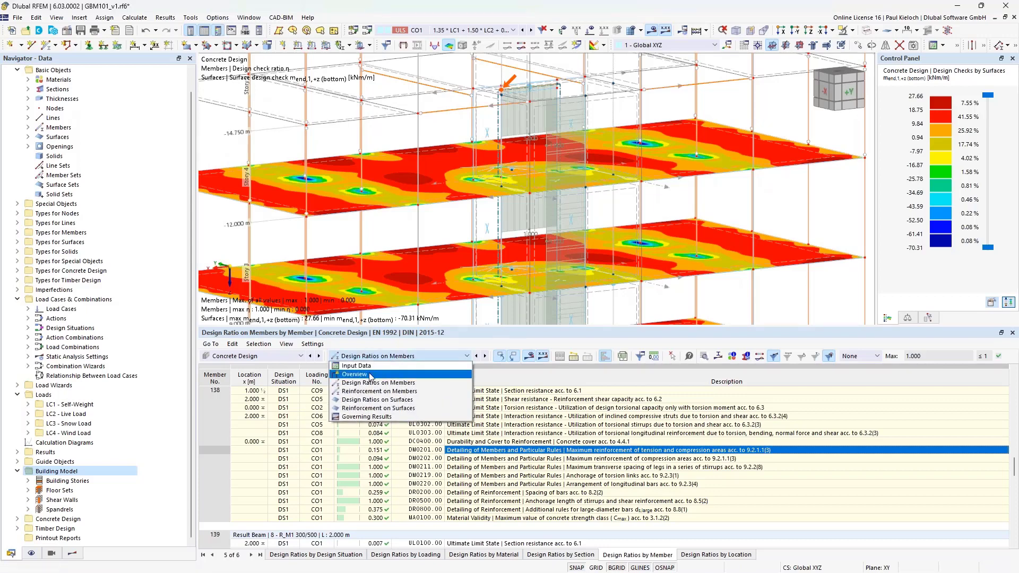
click(374, 366)
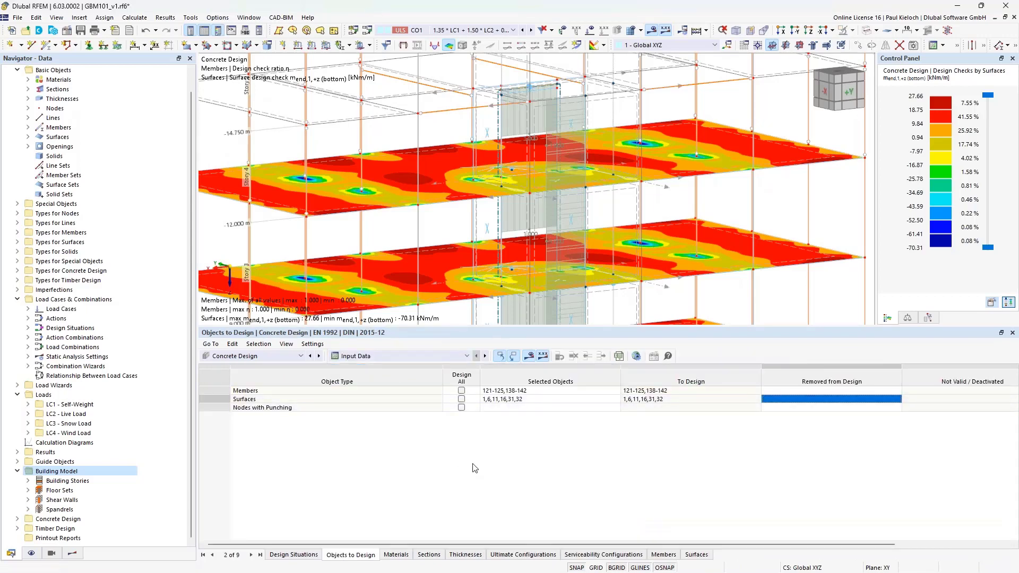
click(243, 419)
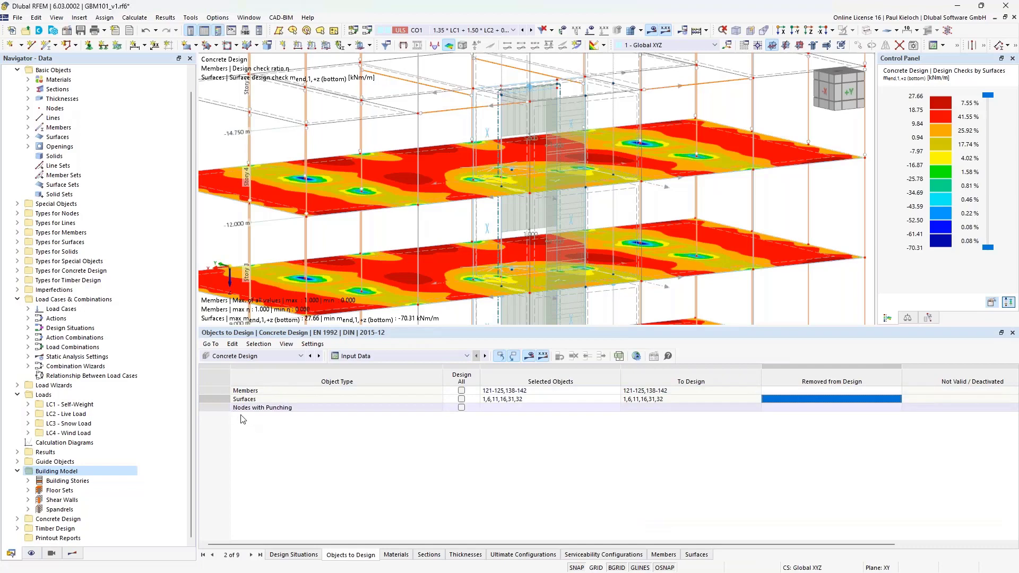
click(375, 390)
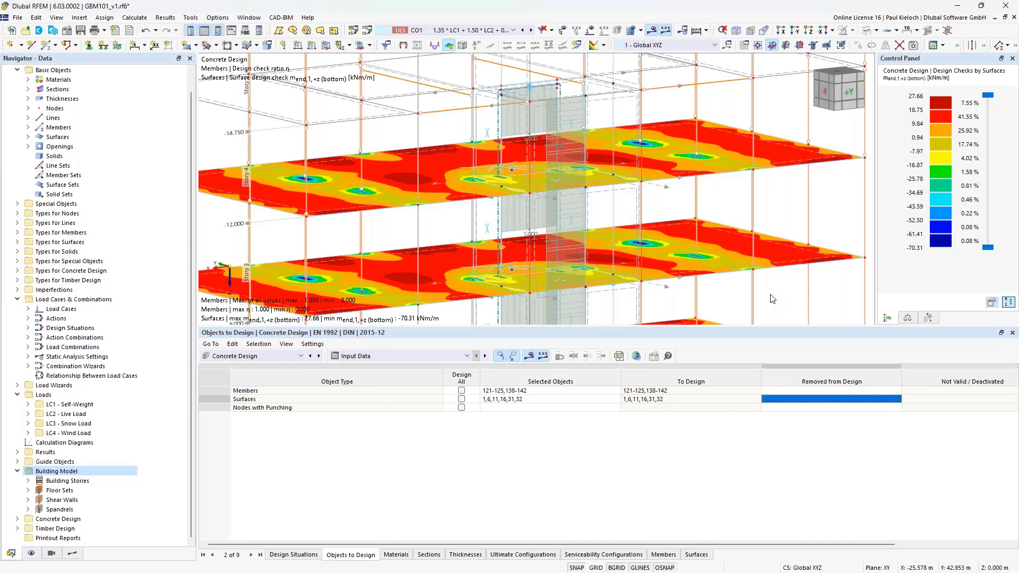
middle_drag(777, 289, 797, 236)
scroll(814, 235, down, 2)
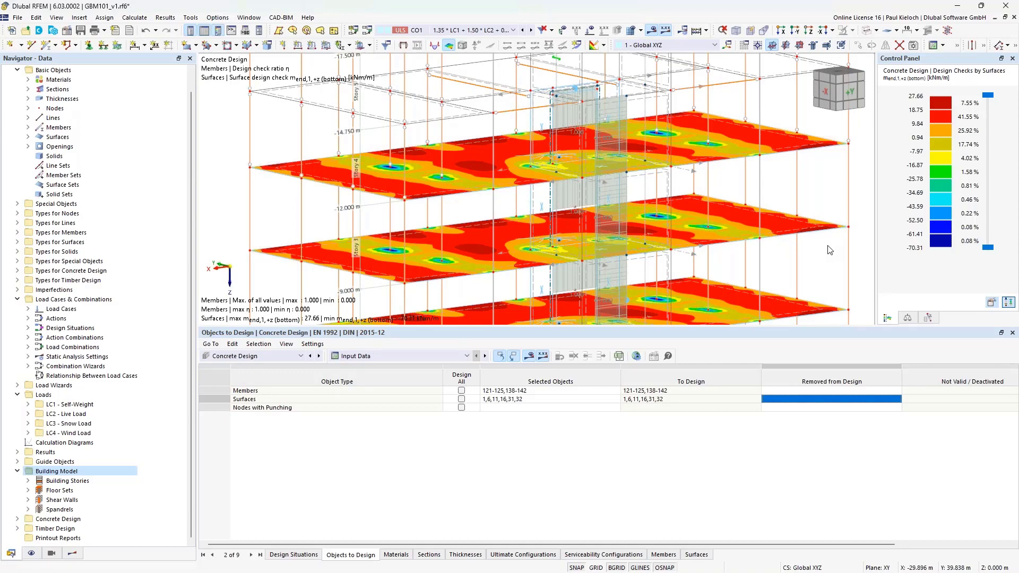
middle_drag(804, 248, 797, 251)
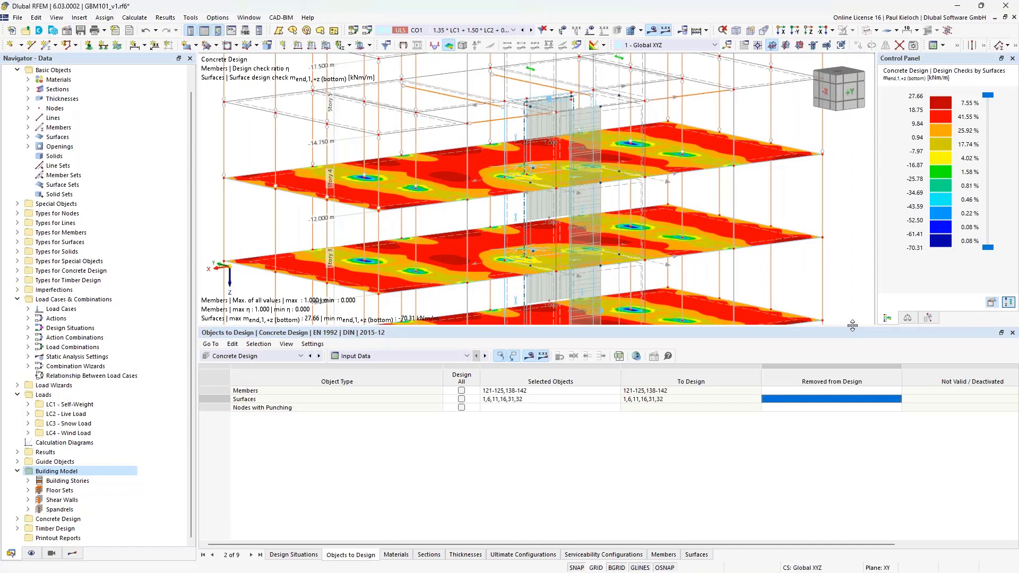
drag(852, 326, 854, 423)
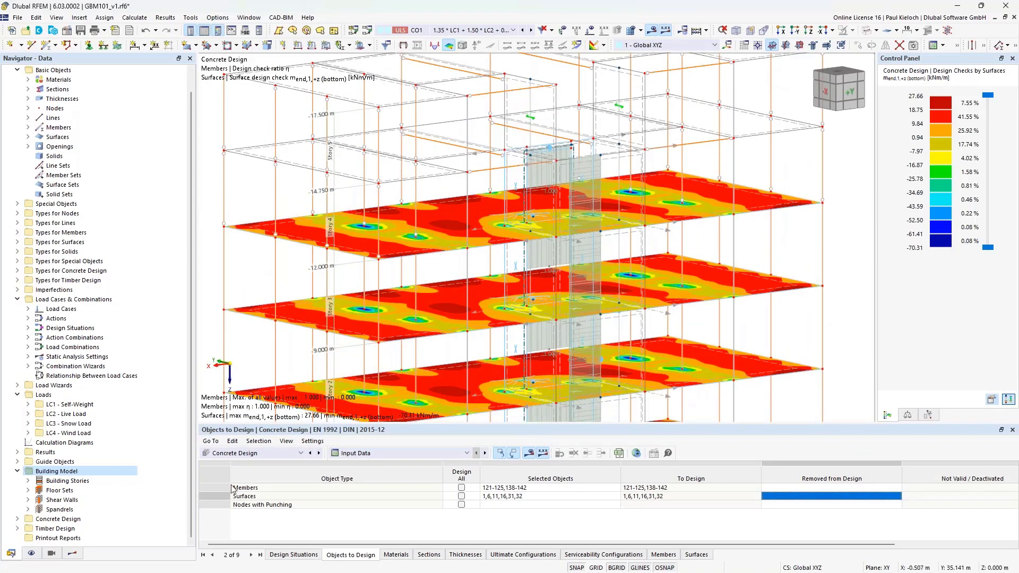
Hide the concrete design checks on members in the results display and widen the navigator to fit the surface check names.
click(73, 552)
scroll(393, 228, down, 2)
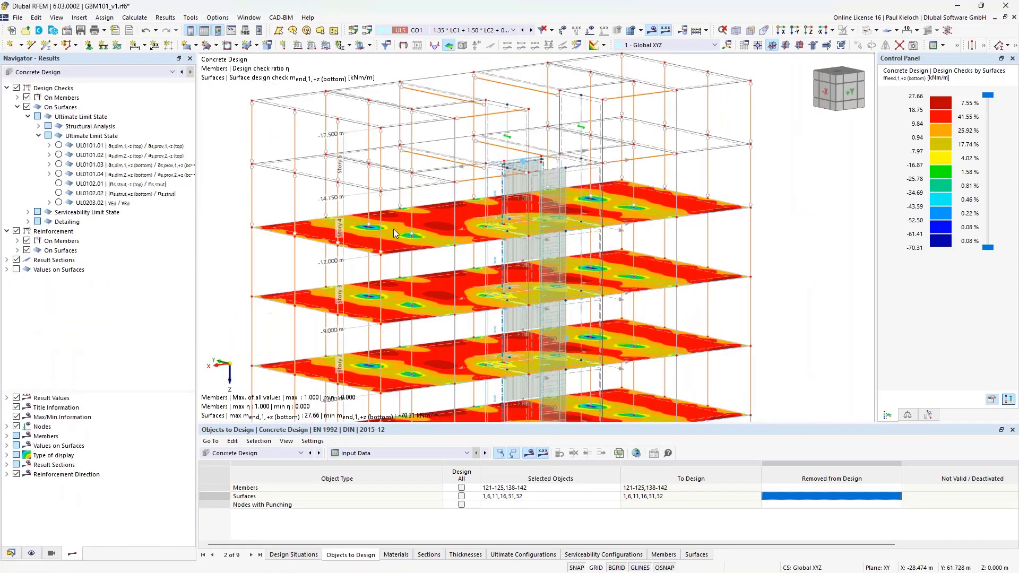
ctrl+middle_drag(393, 228, 616, 209)
click(26, 98)
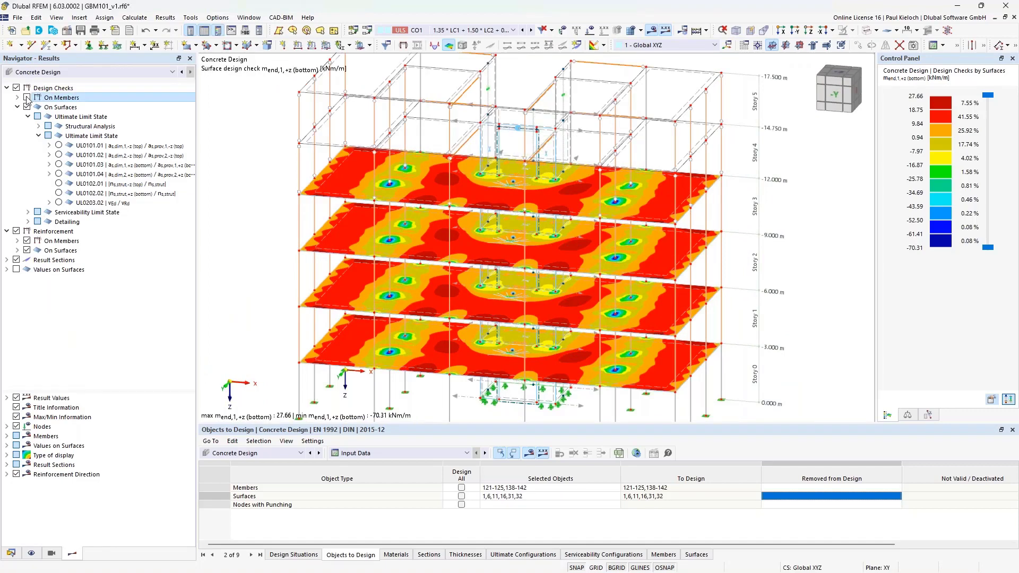
click(80, 108)
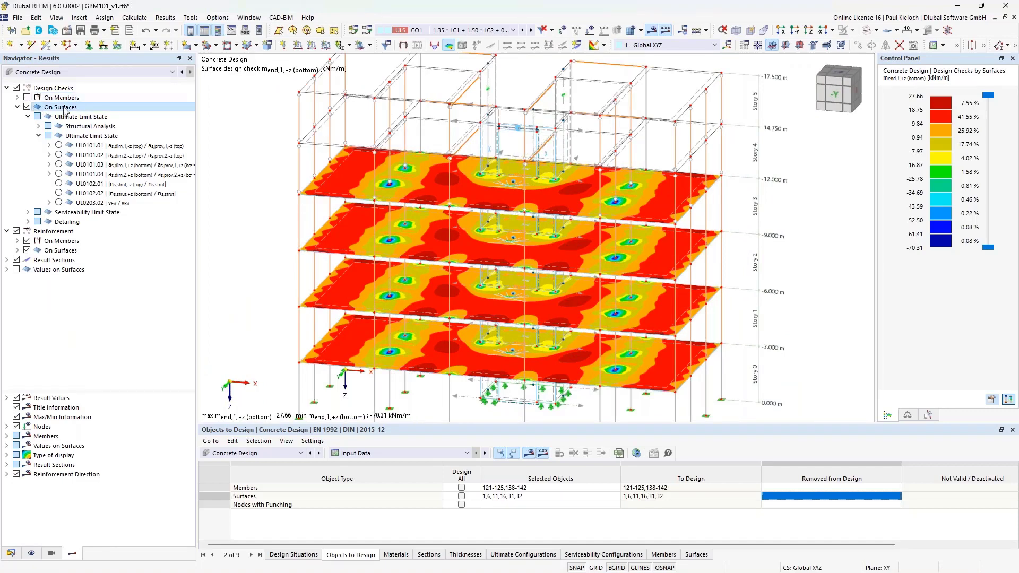
middle_drag(741, 228, 761, 207)
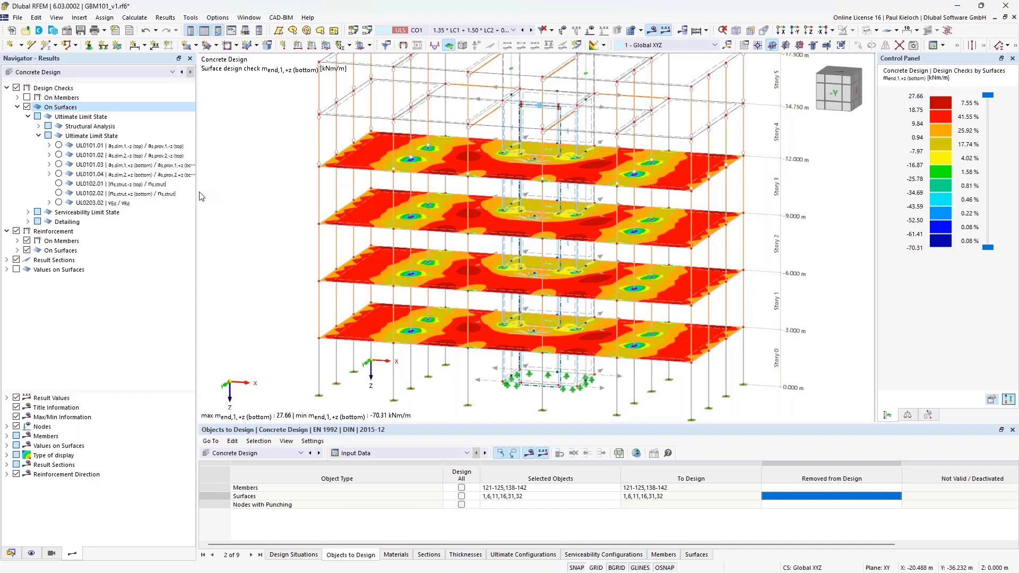
drag(197, 191, 223, 191)
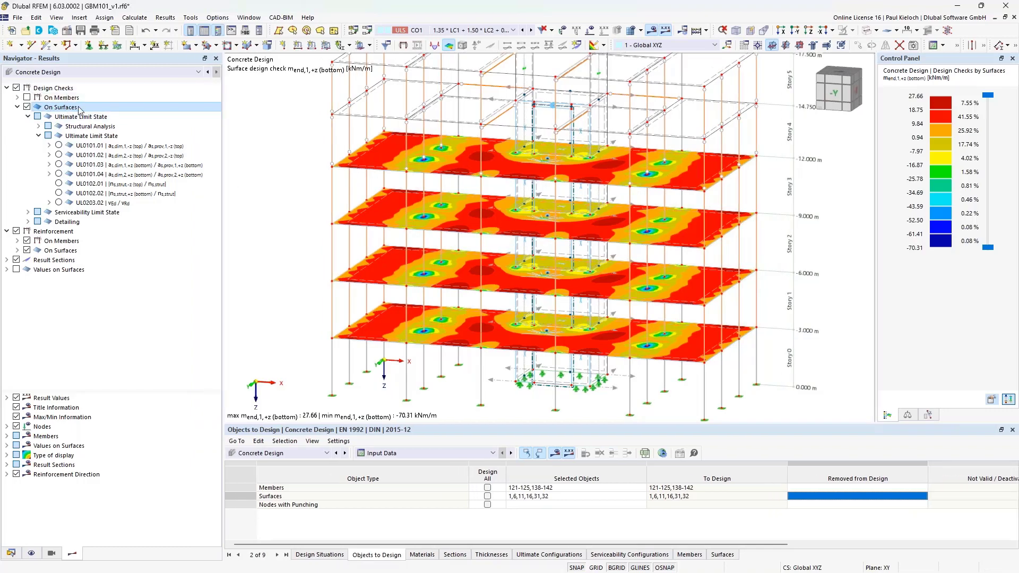
Display the ultimate limit state surface check UL0101.03 for bottom reinforcement in the first direction on the model.
click(91, 137)
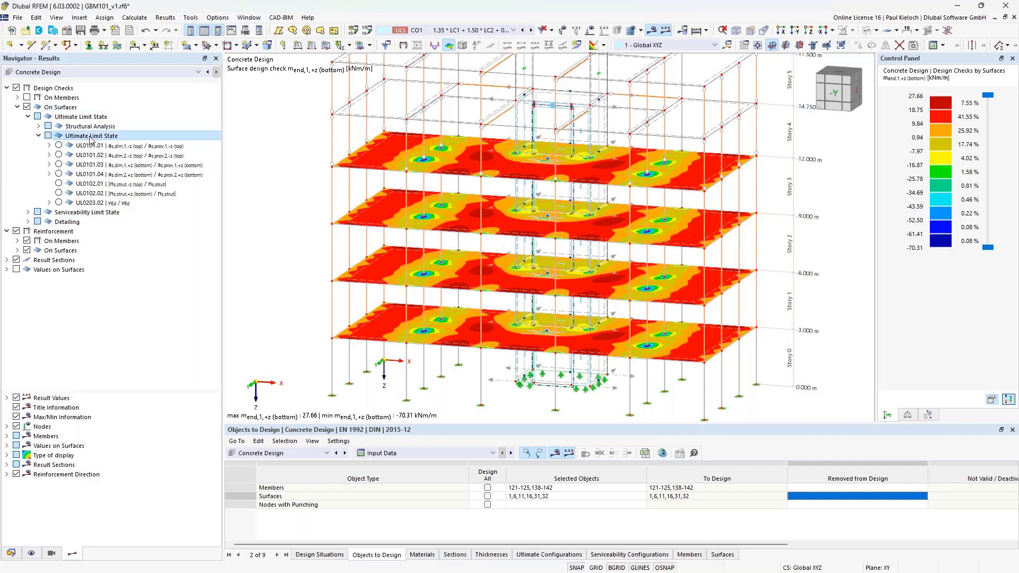
click(59, 165)
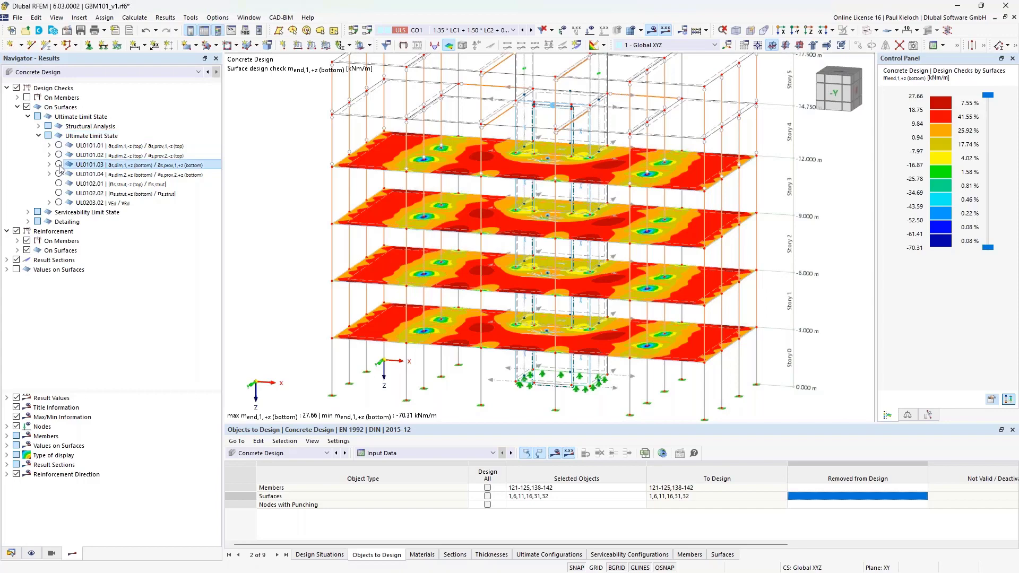
ctrl+middle_drag(520, 202, 712, 194)
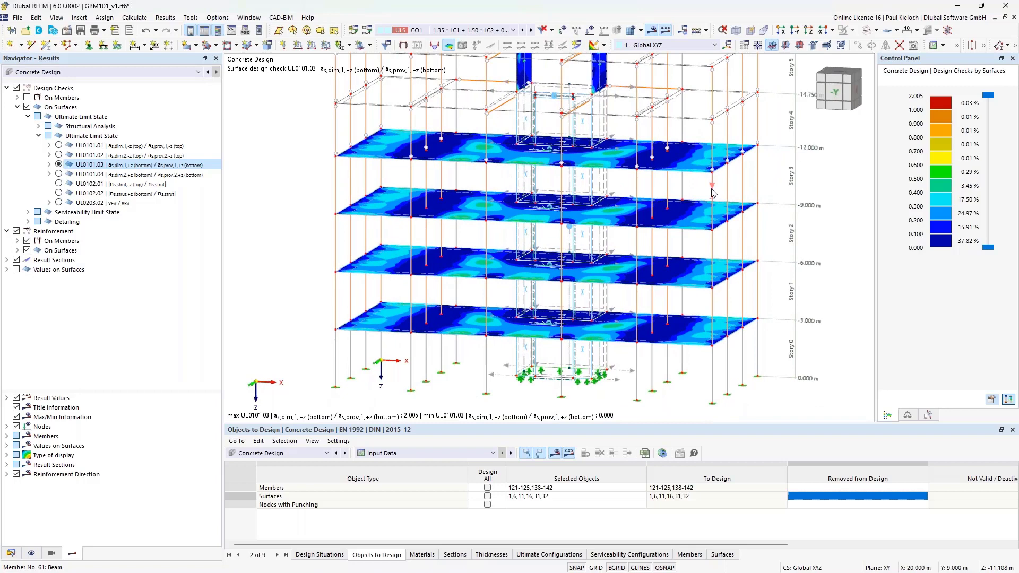
Display the required bottom reinforcement a_s,dim,1,+z from surface check UL0101.03 on the model.
click(49, 165)
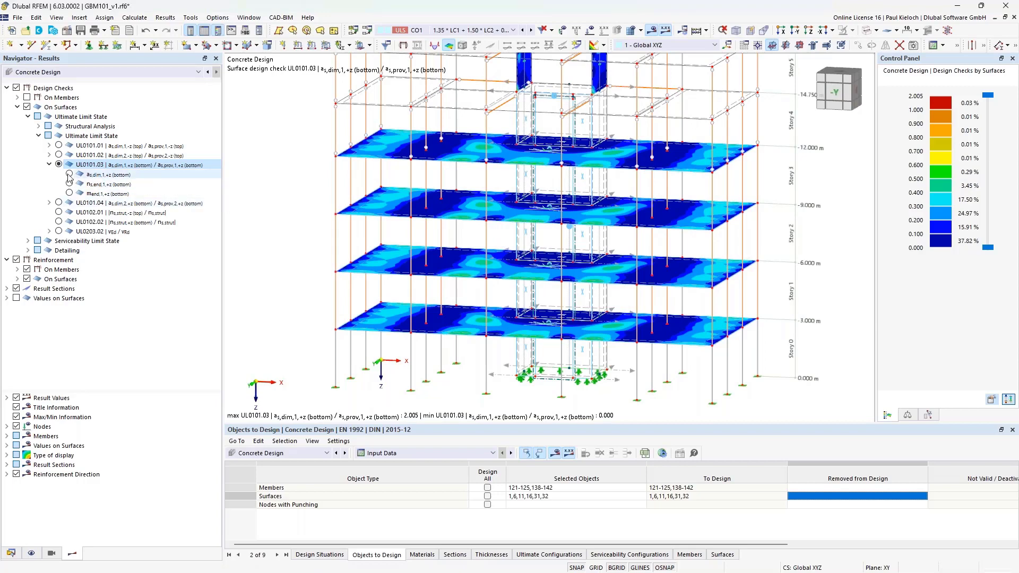
click(69, 175)
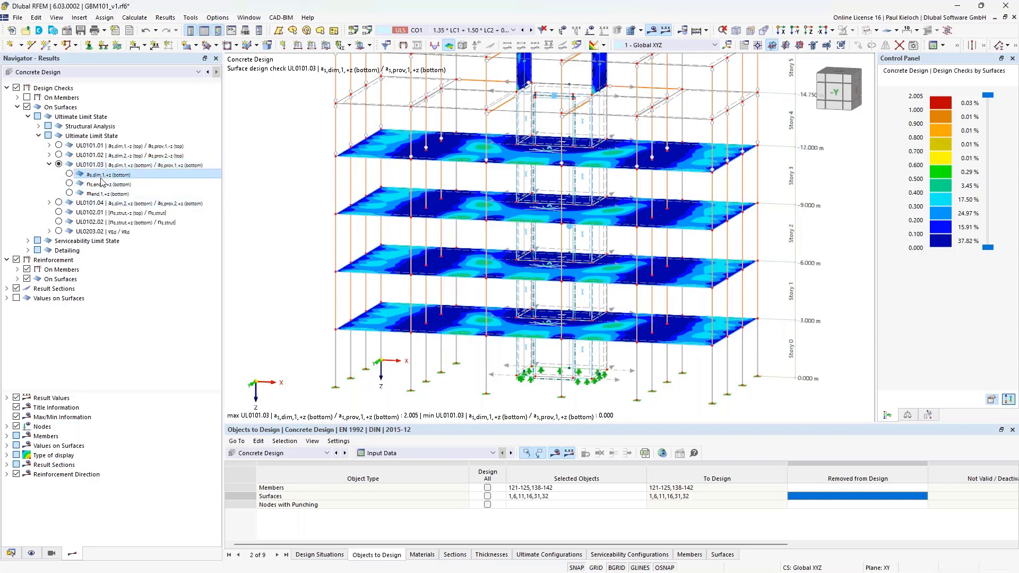
click(69, 174)
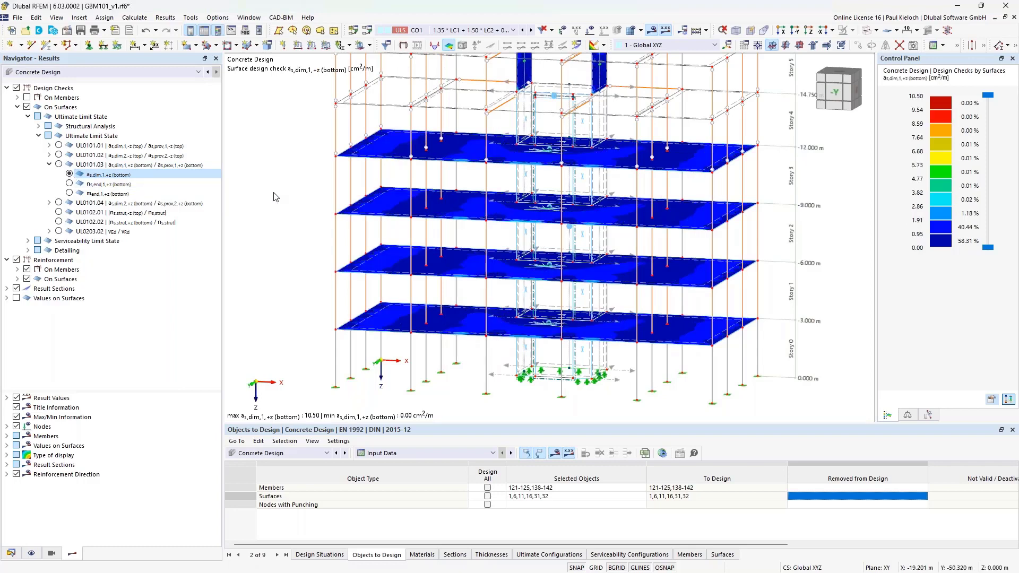
click(98, 185)
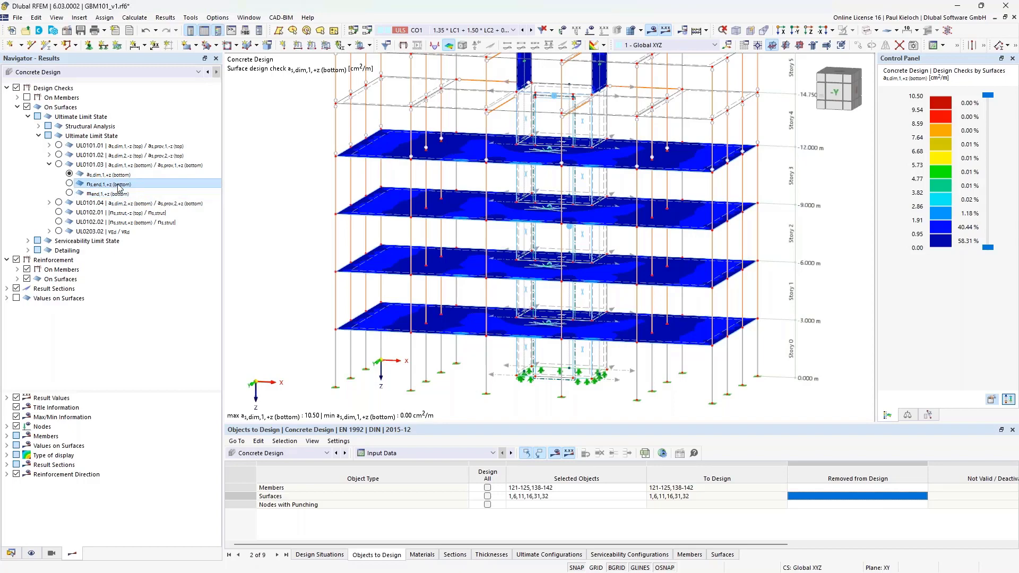
click(118, 194)
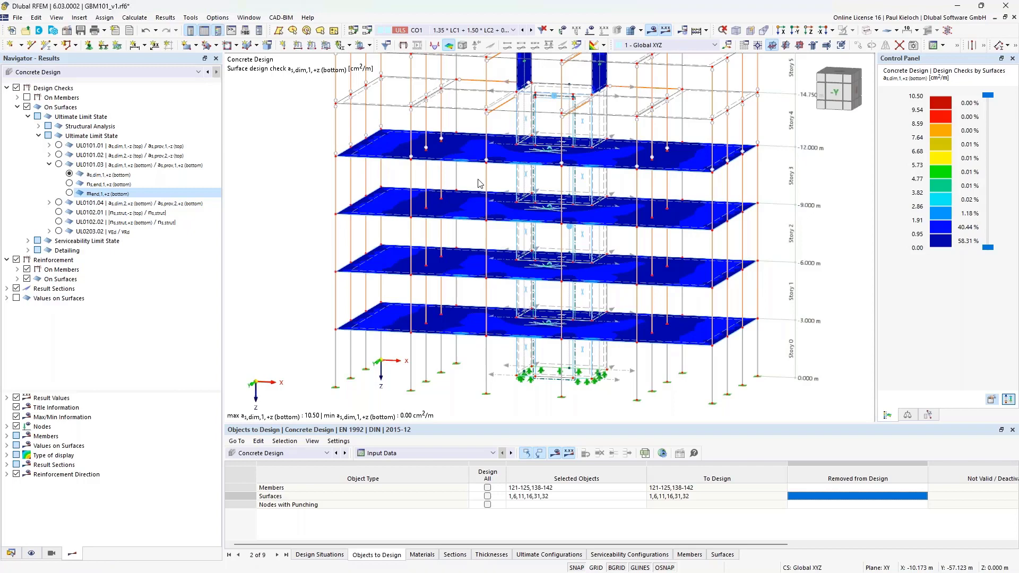
click(139, 185)
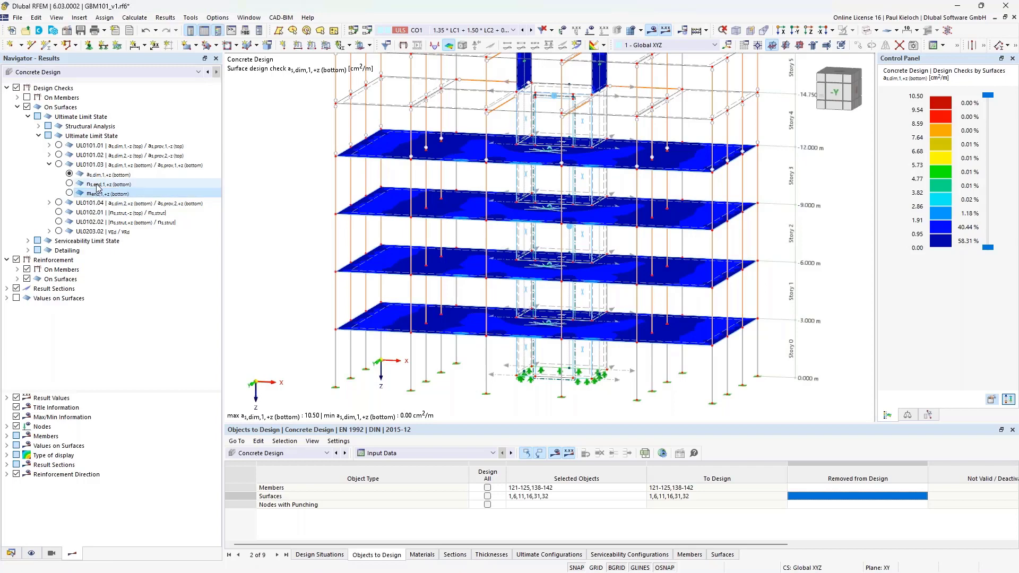
Display the check's bottom design axial force n_s,end,1,+z on the walls, followed by the bottom design moment m_end,1,+z on the slabs.
ctrl+middle_drag(349, 185, 592, 206)
scroll(591, 206, up, 3)
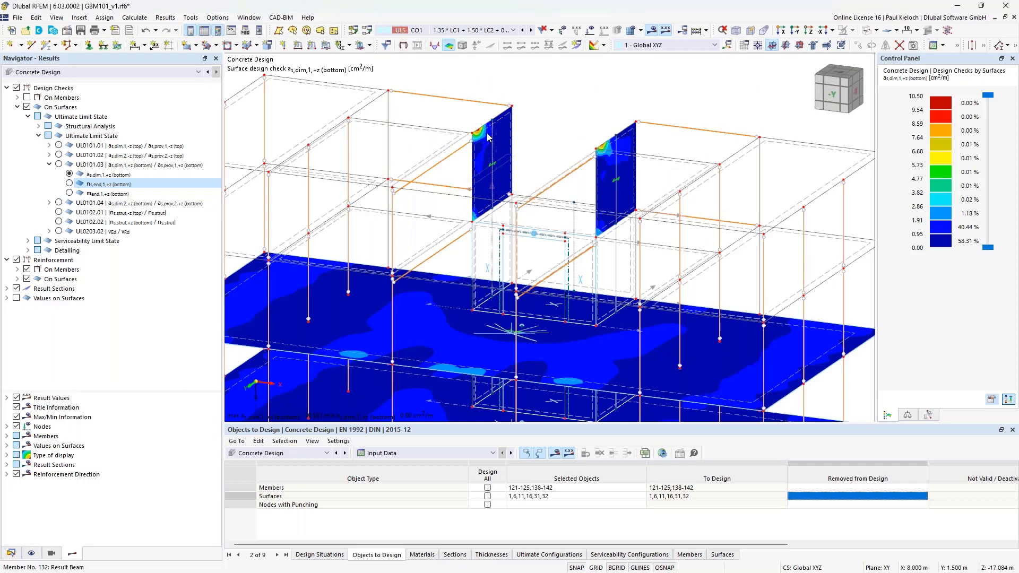
click(68, 184)
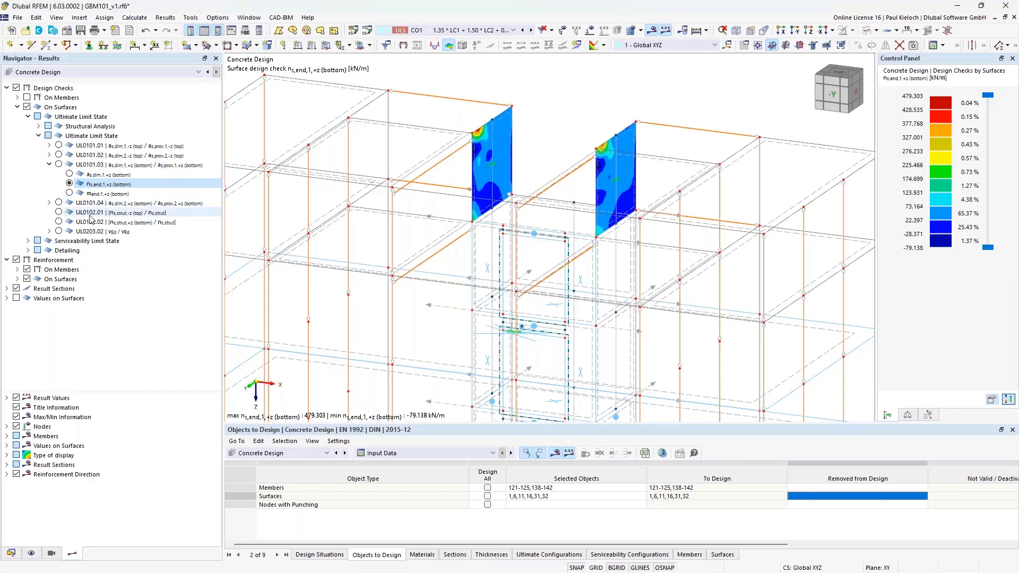
click(70, 193)
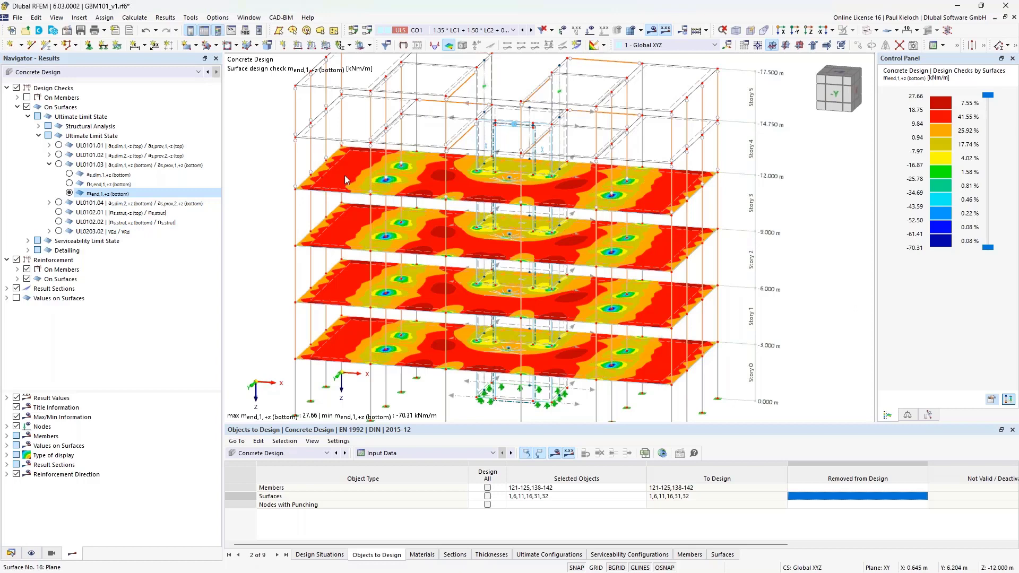
Review the properties of floor slab surface 16 and the model's base data, closing both without changes.
double_click(319, 179)
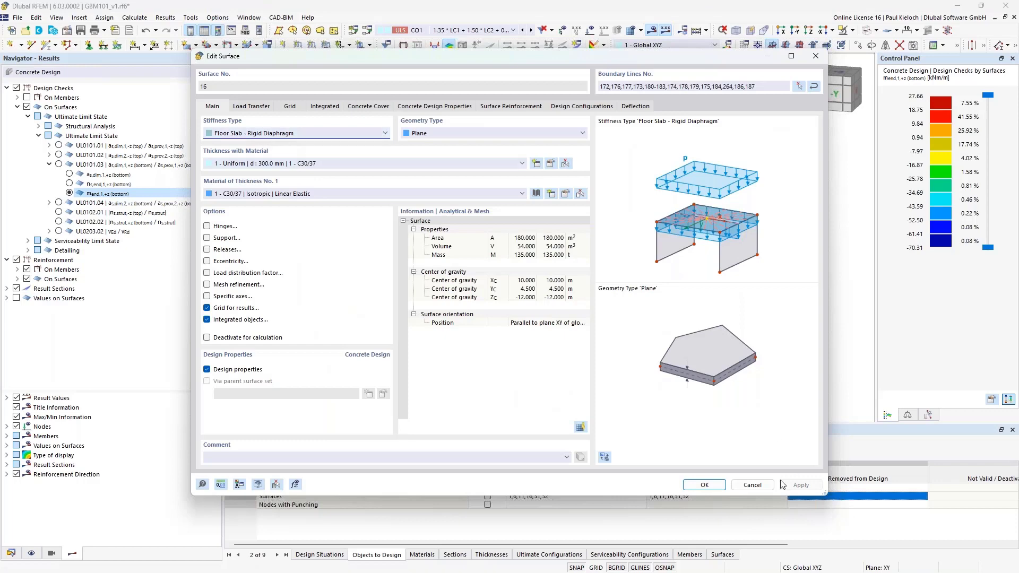
click(756, 486)
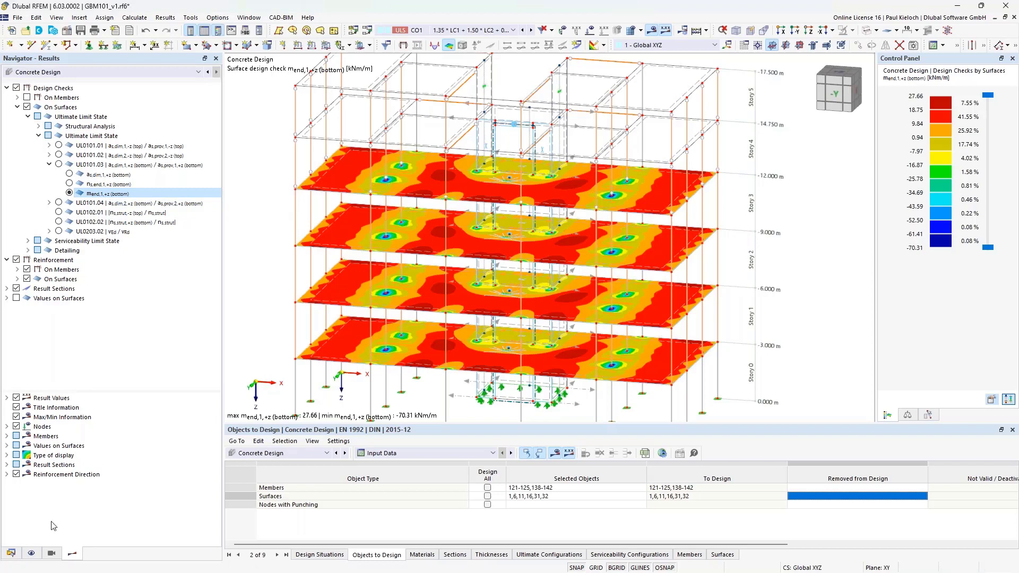
click(12, 553)
scroll(107, 164, up, 1)
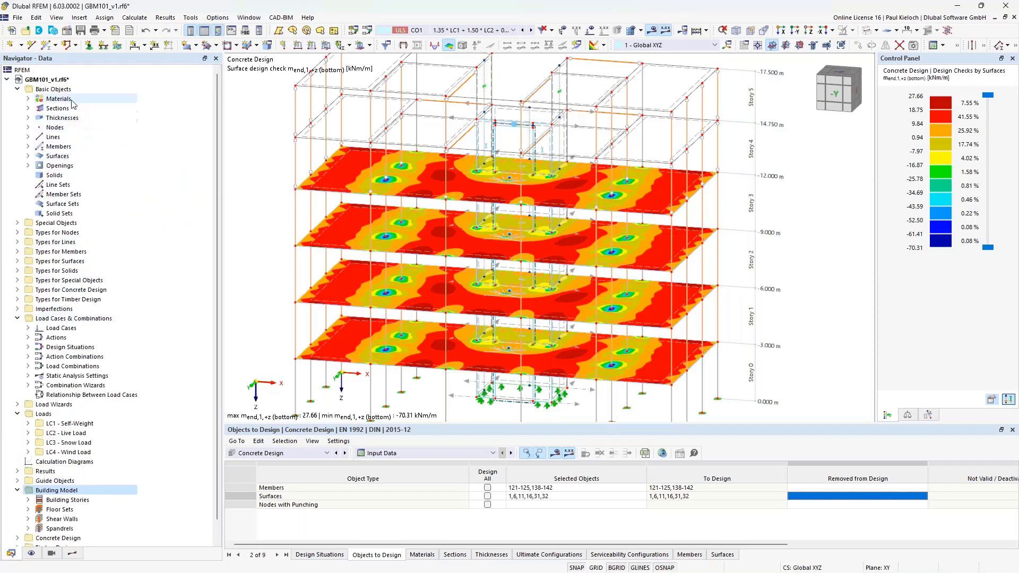
right_click(62, 84)
click(90, 87)
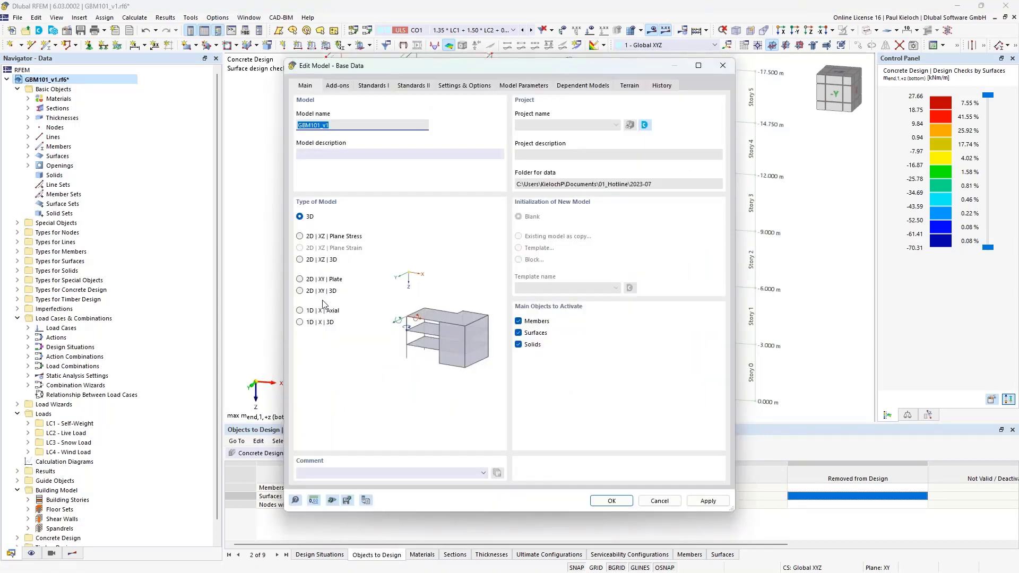
click(659, 501)
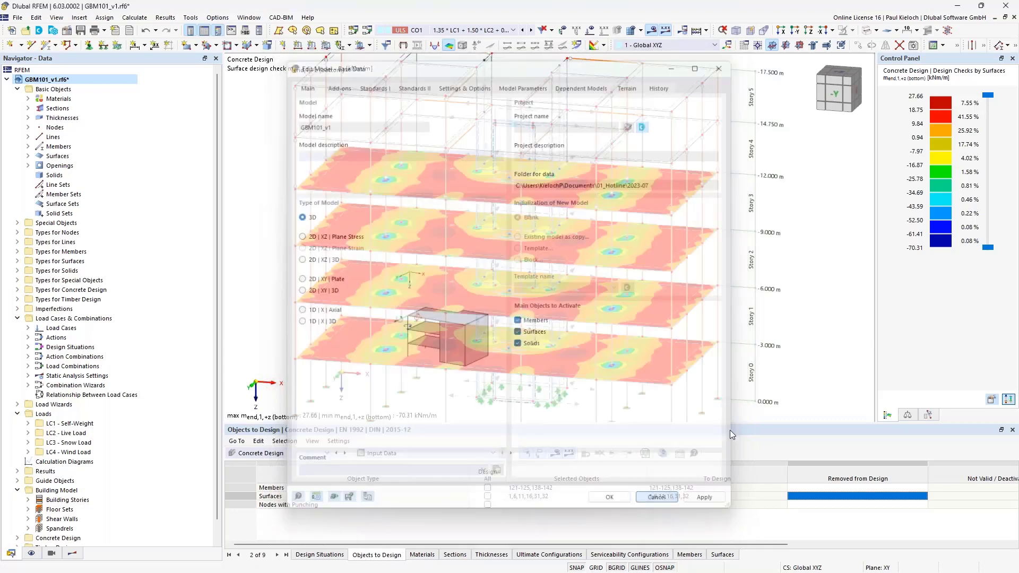
Return the navigator to the concrete design results and look over the whole building.
scroll(780, 212, down, 5)
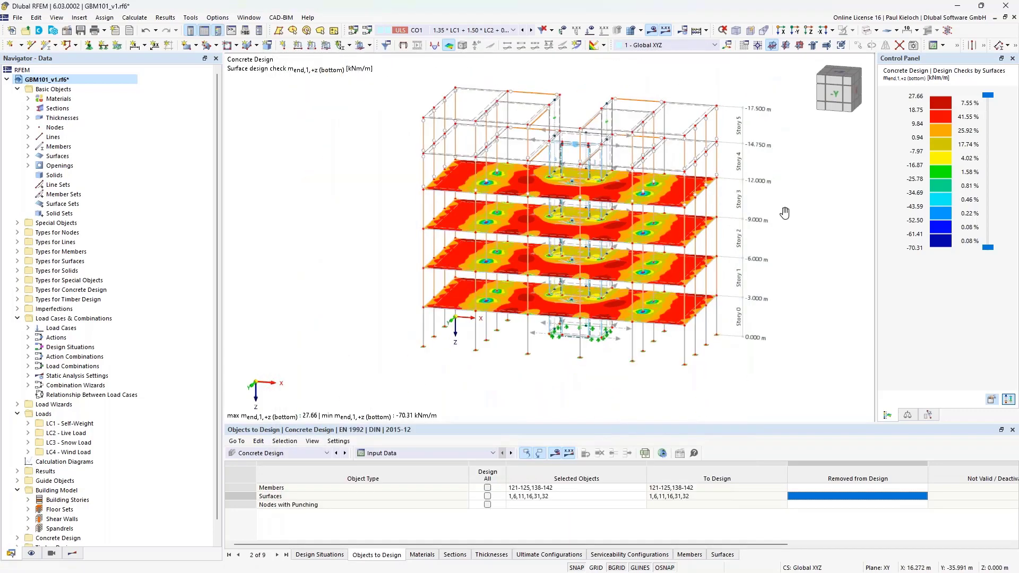
middle_drag(782, 214, 709, 223)
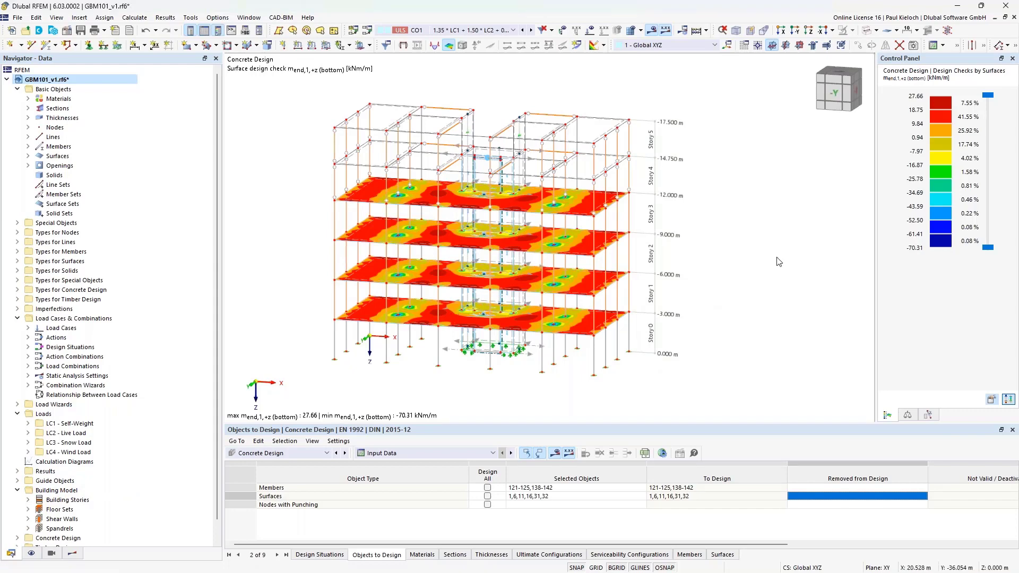
click(72, 553)
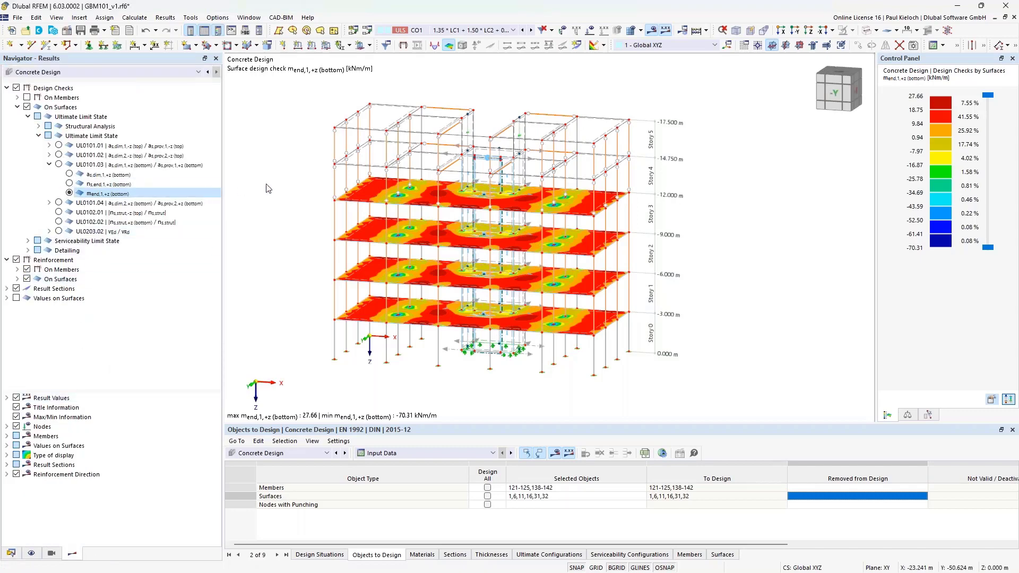
ctrl+middle_drag(311, 180, 278, 186)
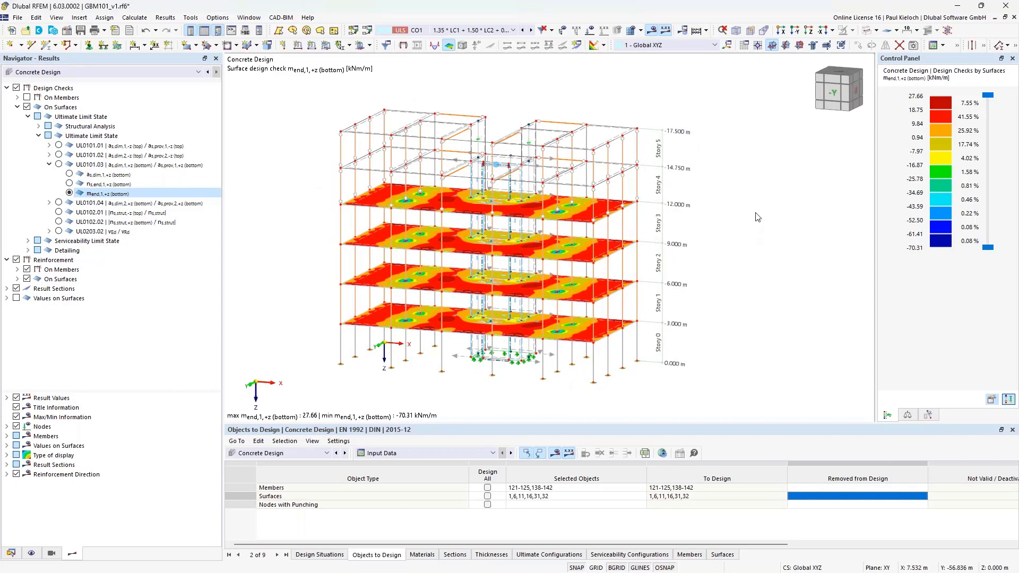
middle_drag(757, 218, 769, 205)
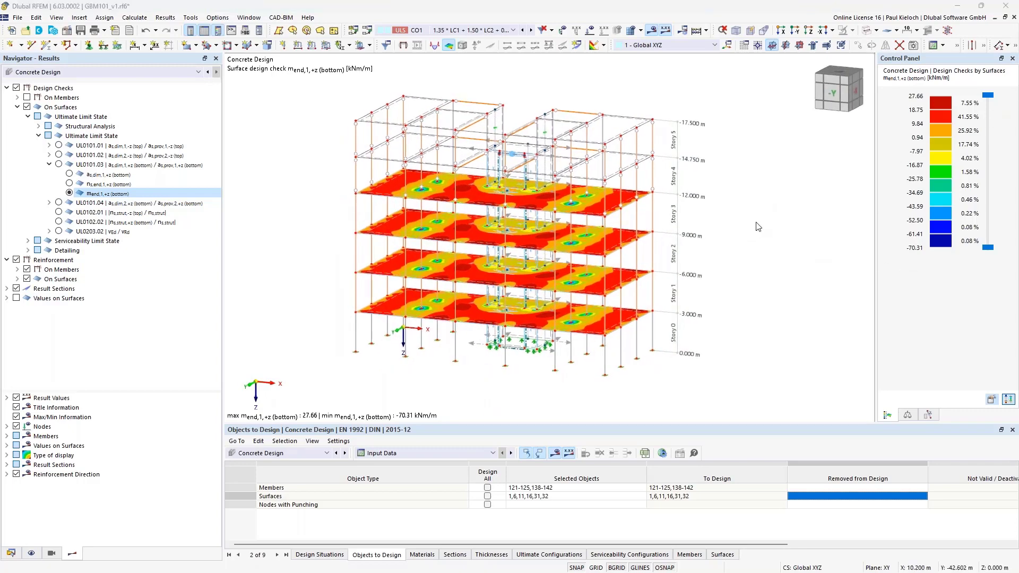
ctrl+middle_drag(295, 303, 297, 301)
Switch the results table to the static analysis results by stories.
click(293, 452)
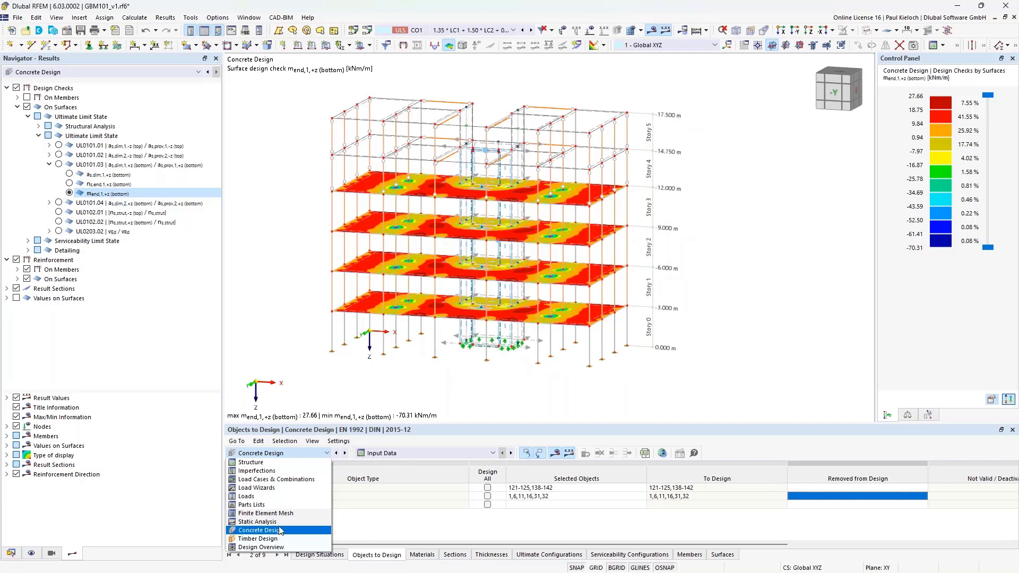
click(279, 530)
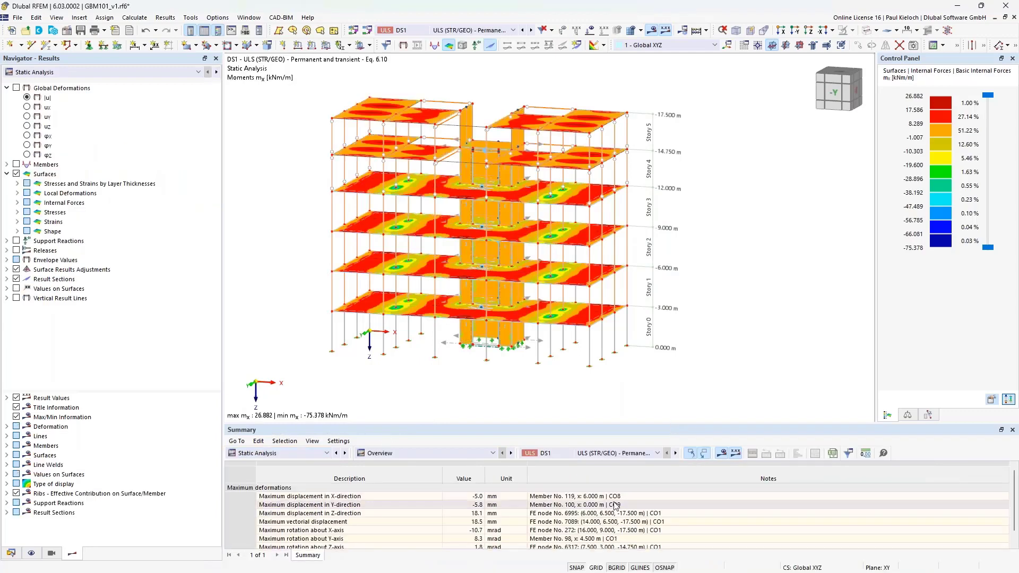
click(463, 453)
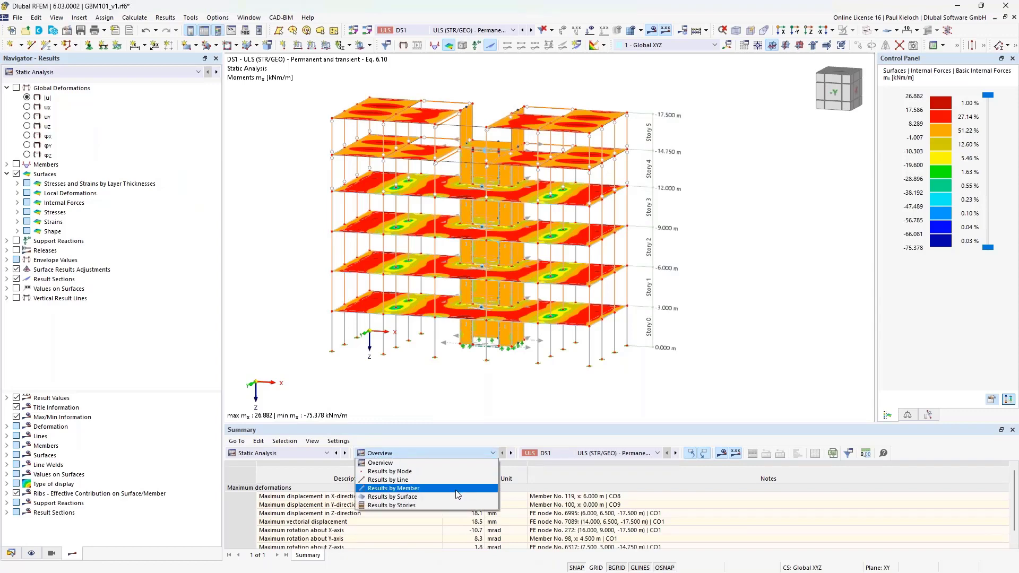
click(452, 505)
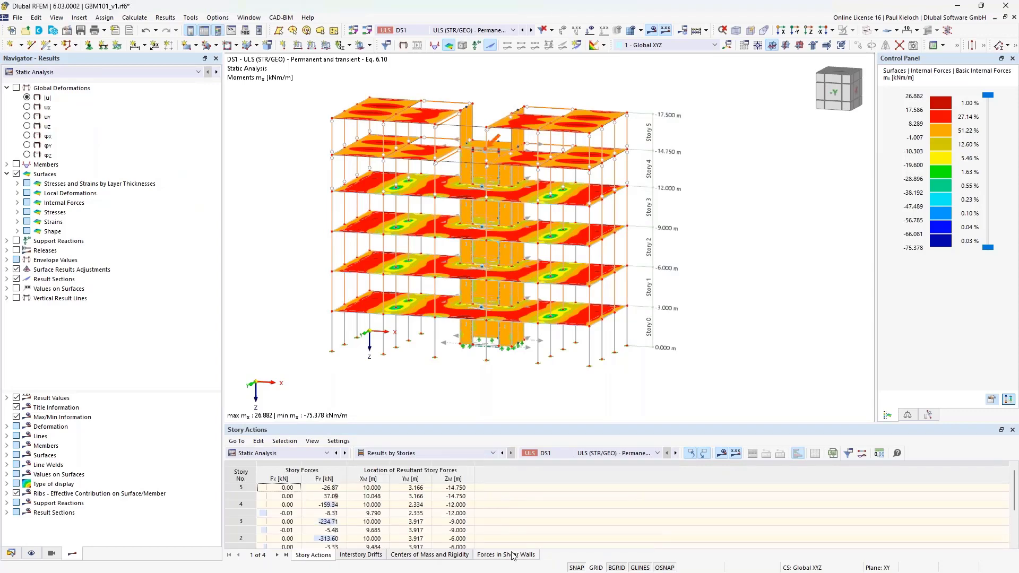
Set the story results to load combination CO5 and list the centers of mass and rigidity.
click(593, 453)
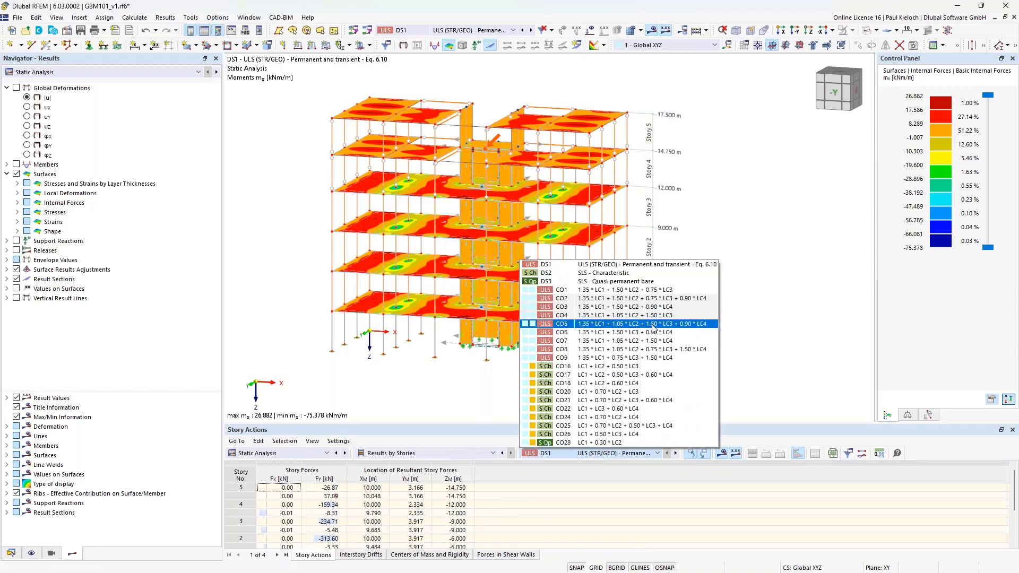
key(Escape)
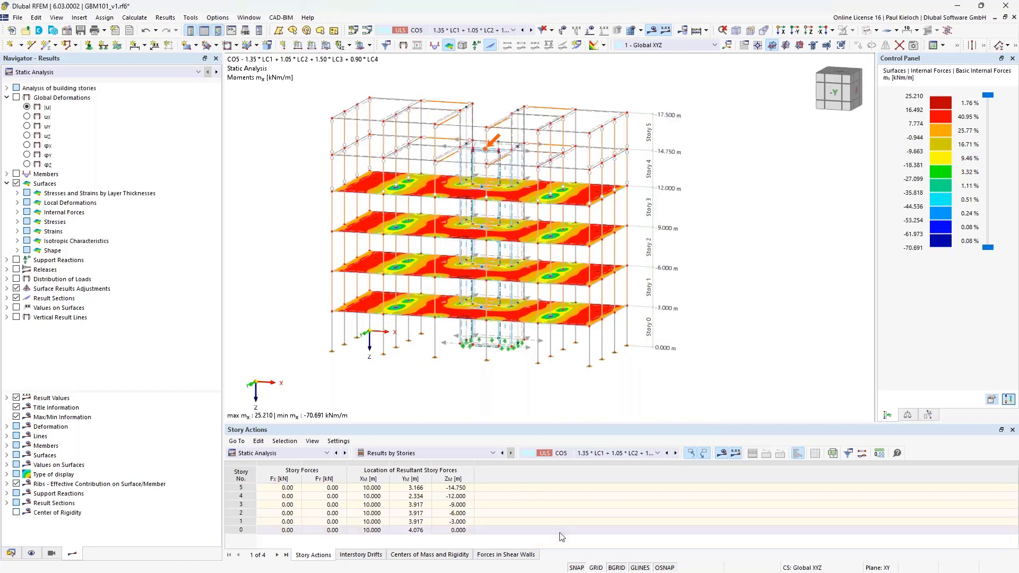
click(454, 558)
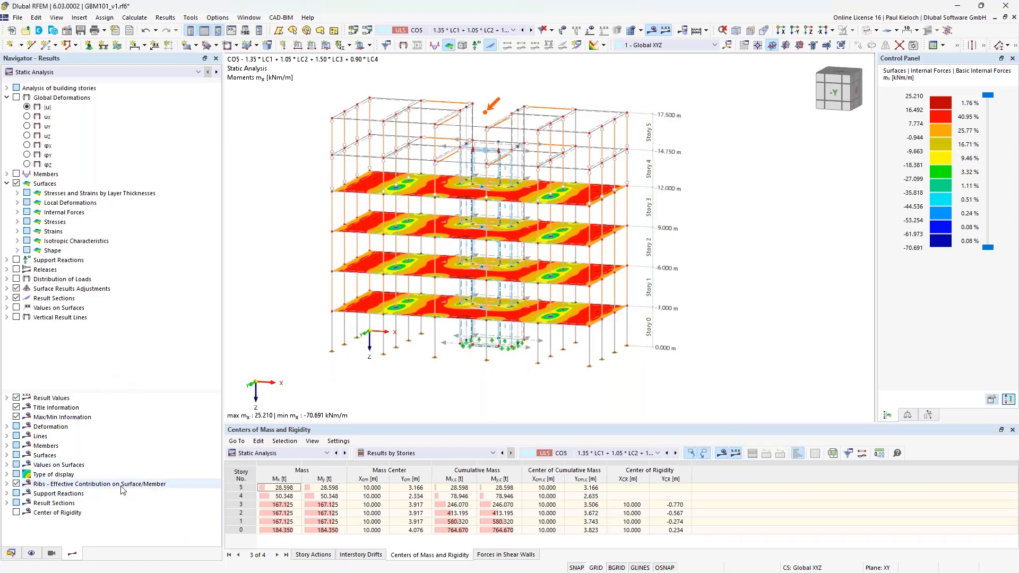
Turn on the center of rigidity display and look at its markers beside the floor slabs.
click(17, 512)
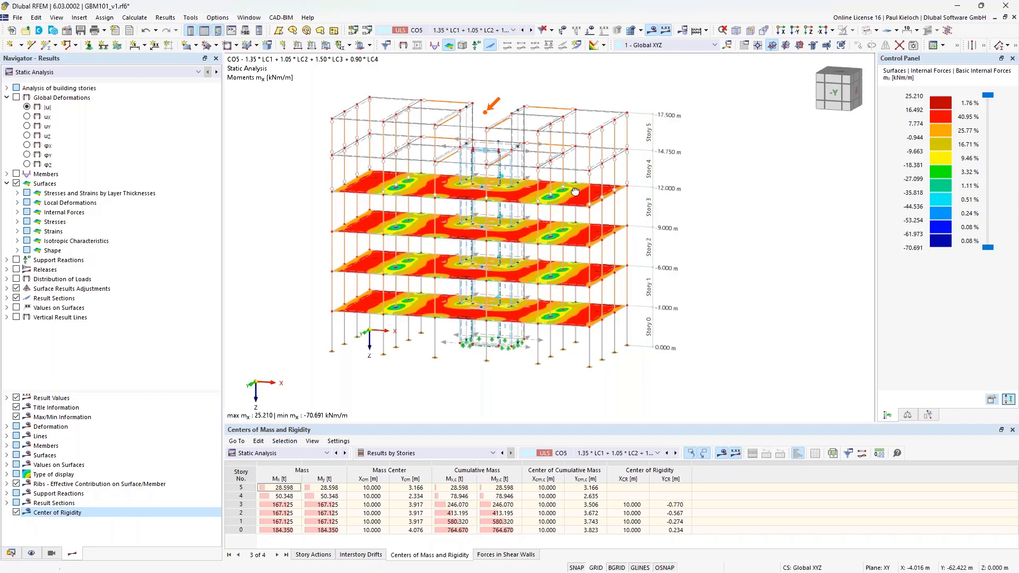
ctrl+middle_drag(591, 197, 552, 182)
scroll(544, 209, up, 5)
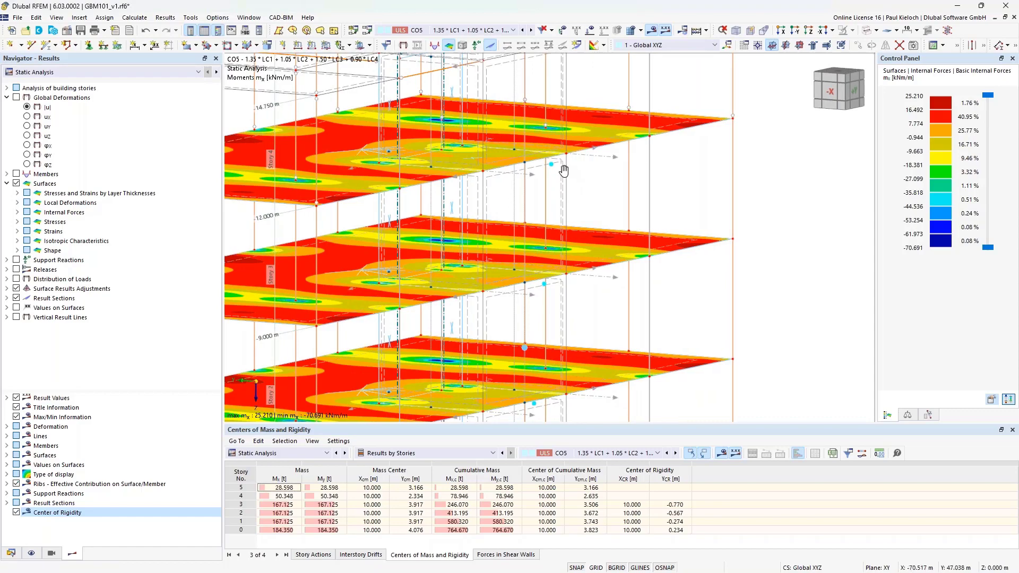
ctrl+middle_drag(573, 150, 595, 139)
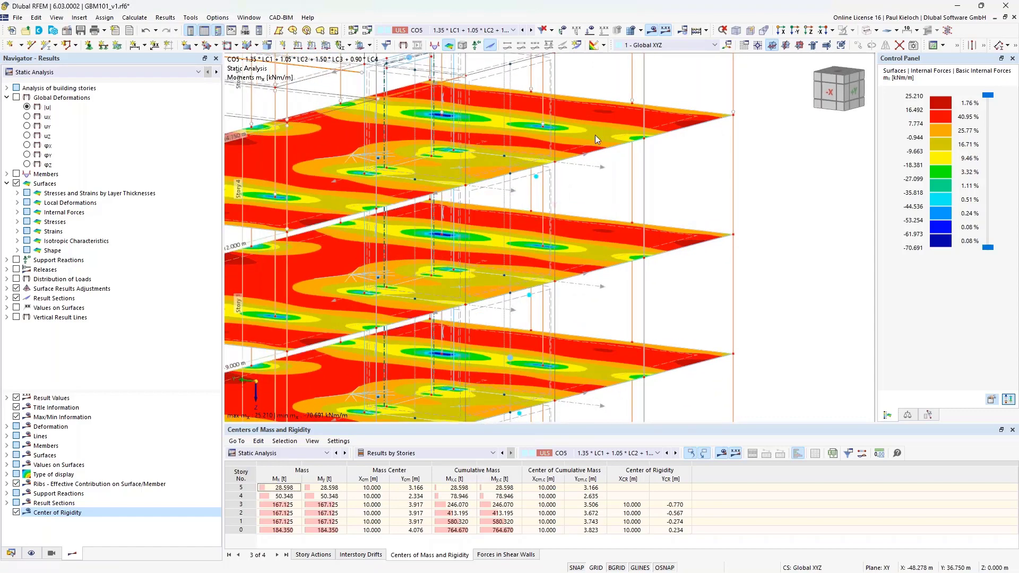
Hide and reshow the results to examine the stories' centers of rigidity relative to the core and slab edges.
click(652, 30)
middle_drag(637, 191, 597, 202)
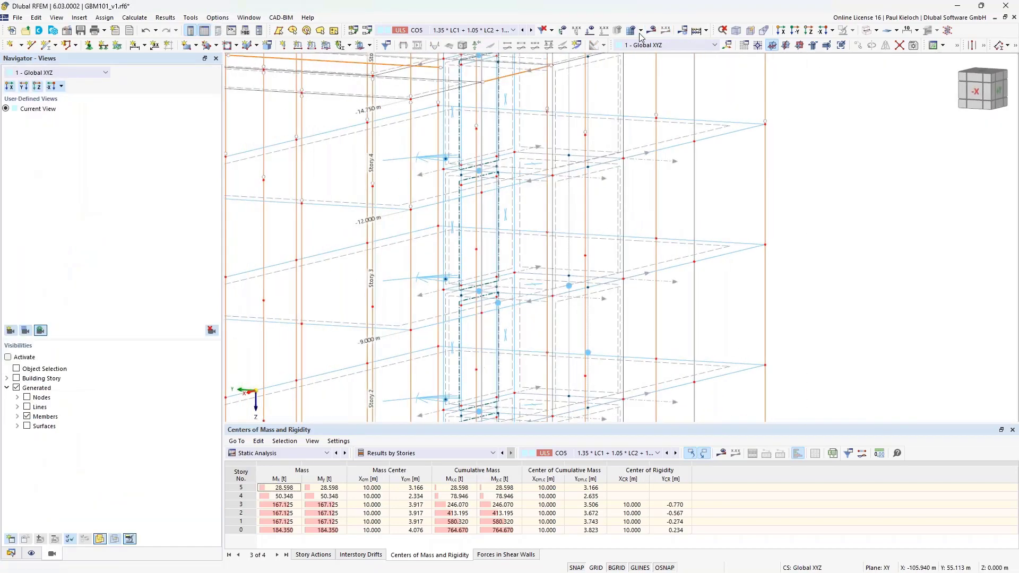
click(652, 29)
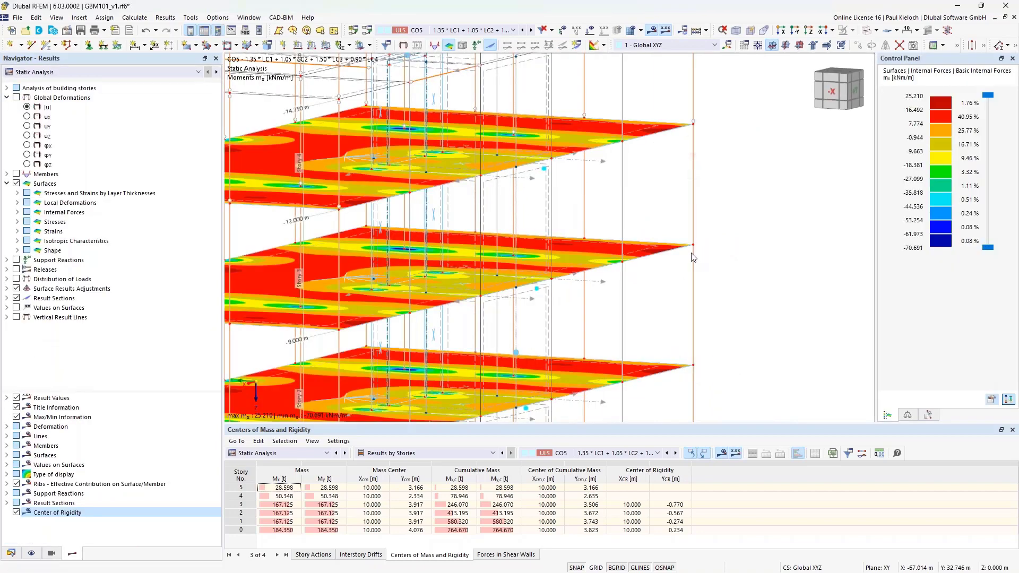
ctrl+middle_drag(658, 223, 656, 281)
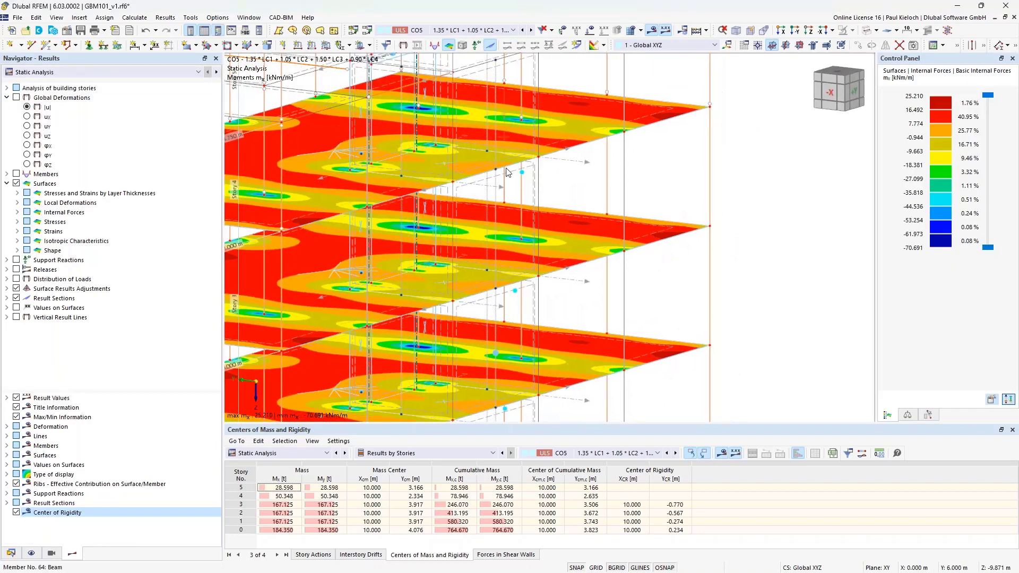
ctrl+middle_drag(525, 177, 548, 184)
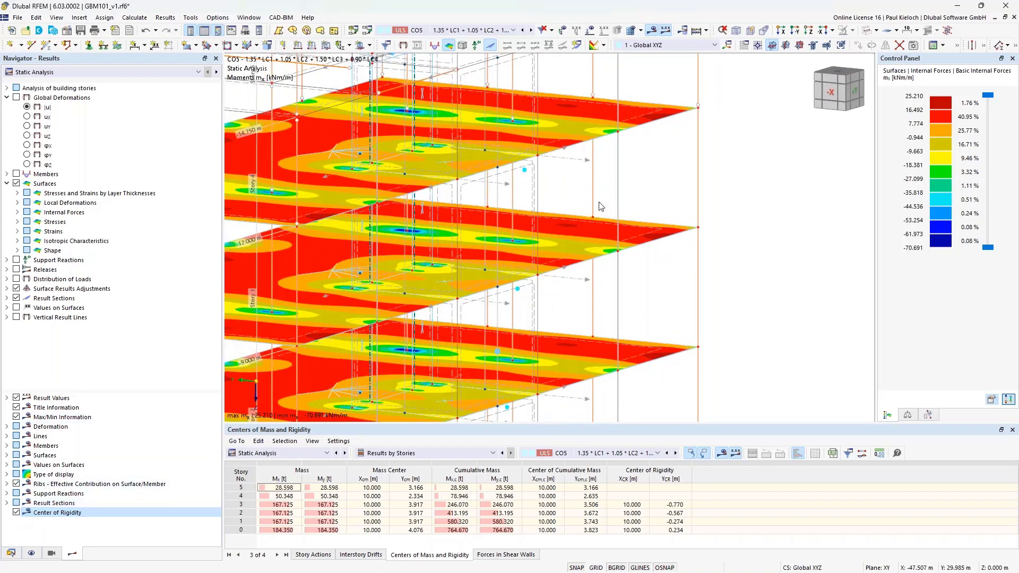
scroll(600, 206, down, 2)
ctrl+middle_drag(600, 206, 826, 219)
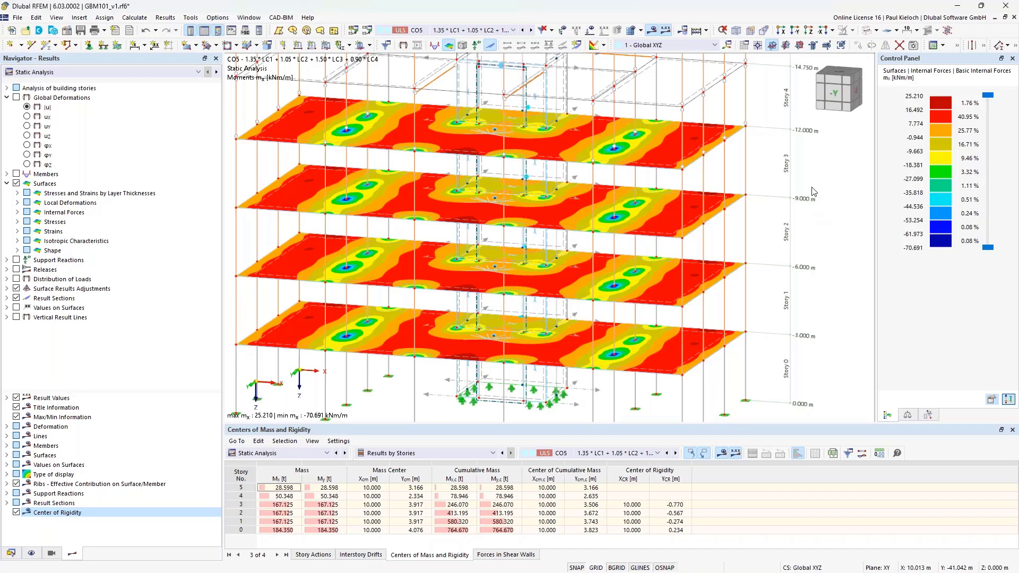
scroll(813, 192, down, 2)
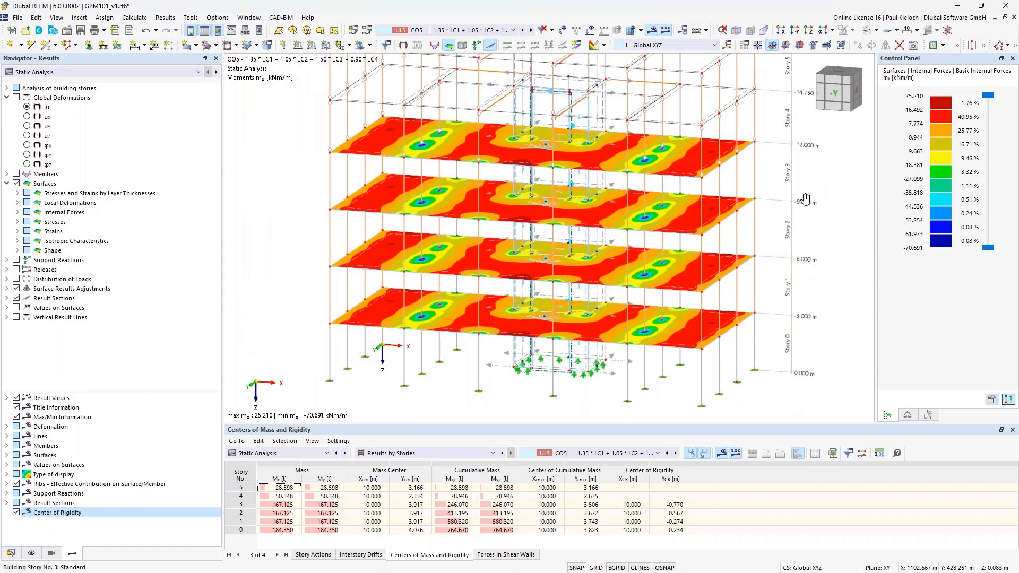
middle_drag(801, 211, 777, 191)
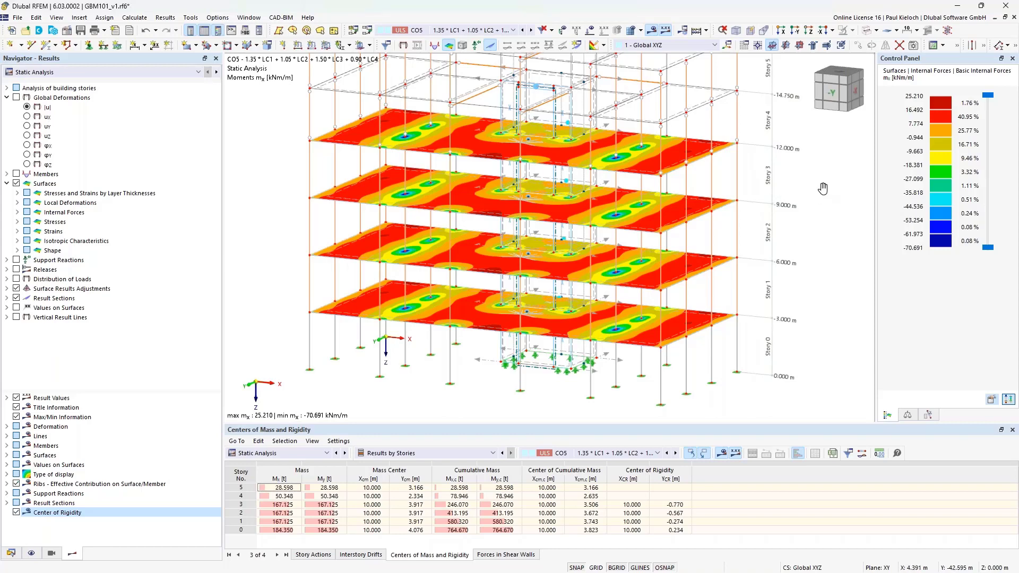
middle_drag(820, 188, 806, 188)
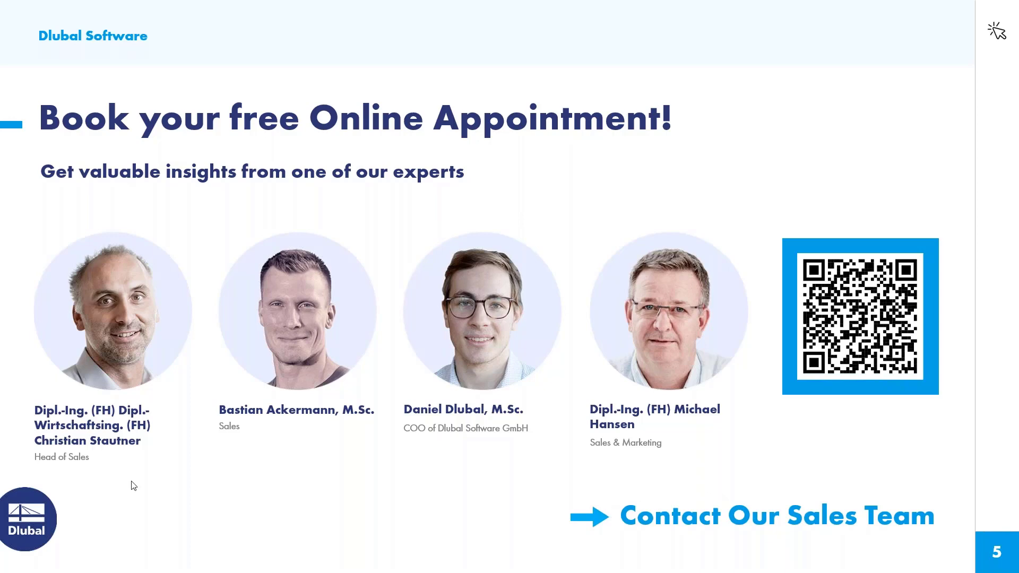
Switch to the Dlubal website in the browser and open its overview of webinars.
key(alt+Tab)
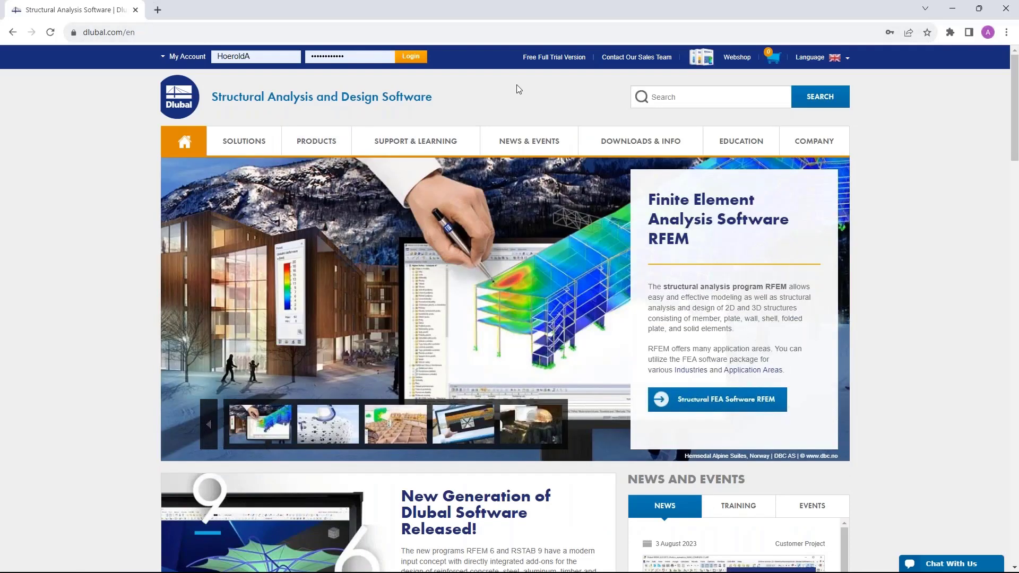
mouse_move(526, 150)
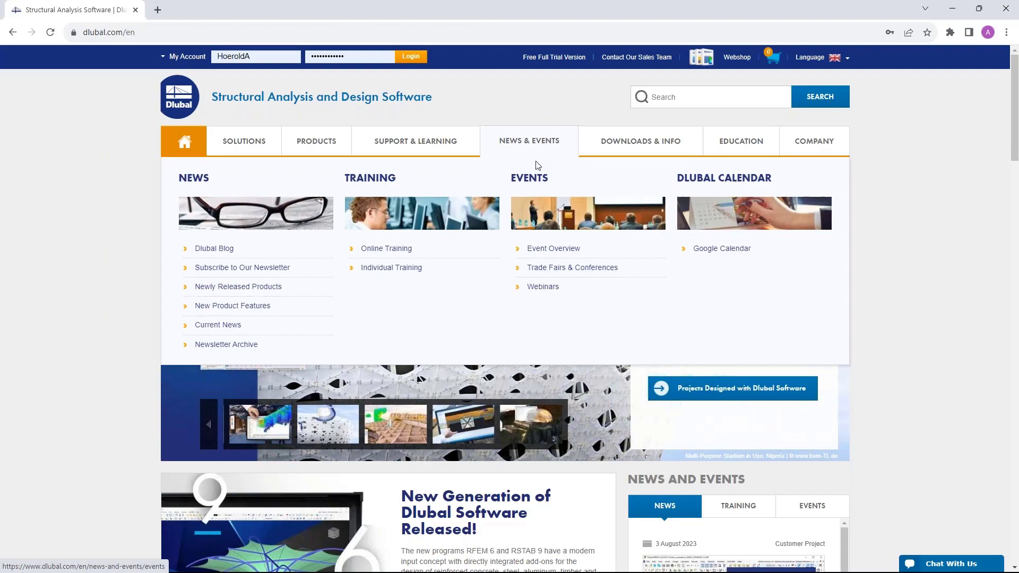
click(547, 289)
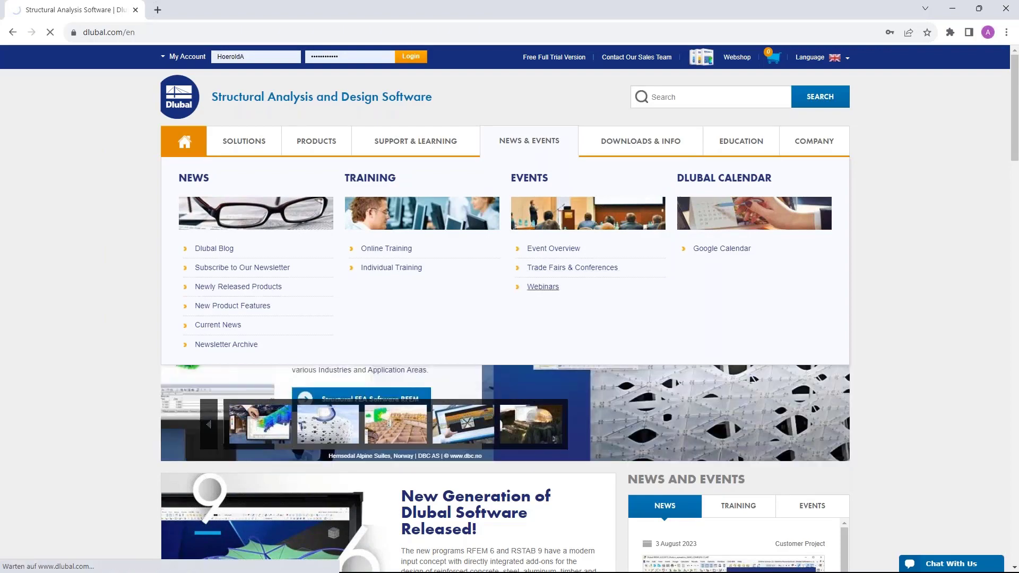
Look through the upcoming webinars and open the page of "Modeling and Design of Frame Structures in RFEM 6 Using Building Model Add-On".
scroll(510, 308, down, 8)
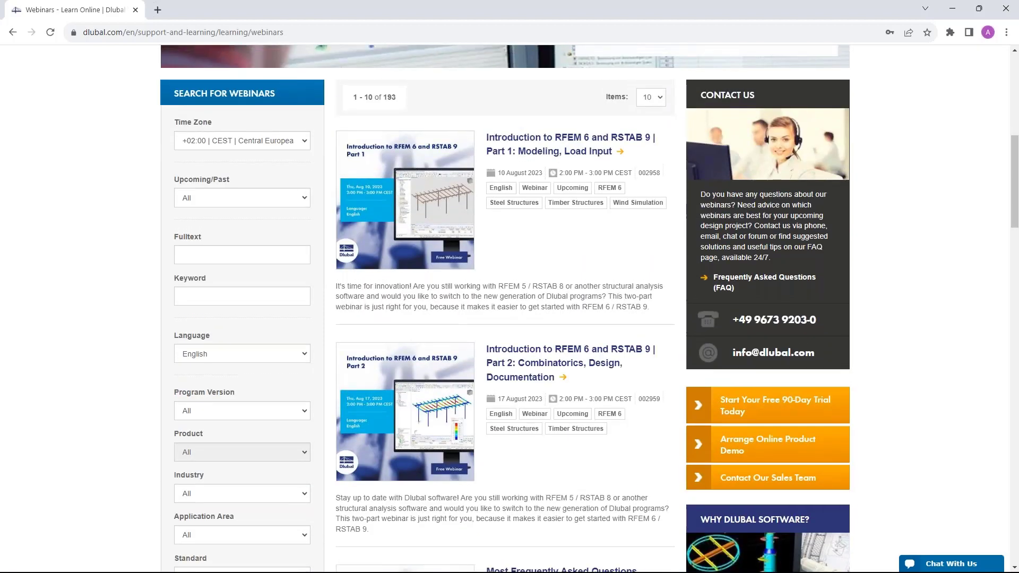
scroll(452, 208, up, 1)
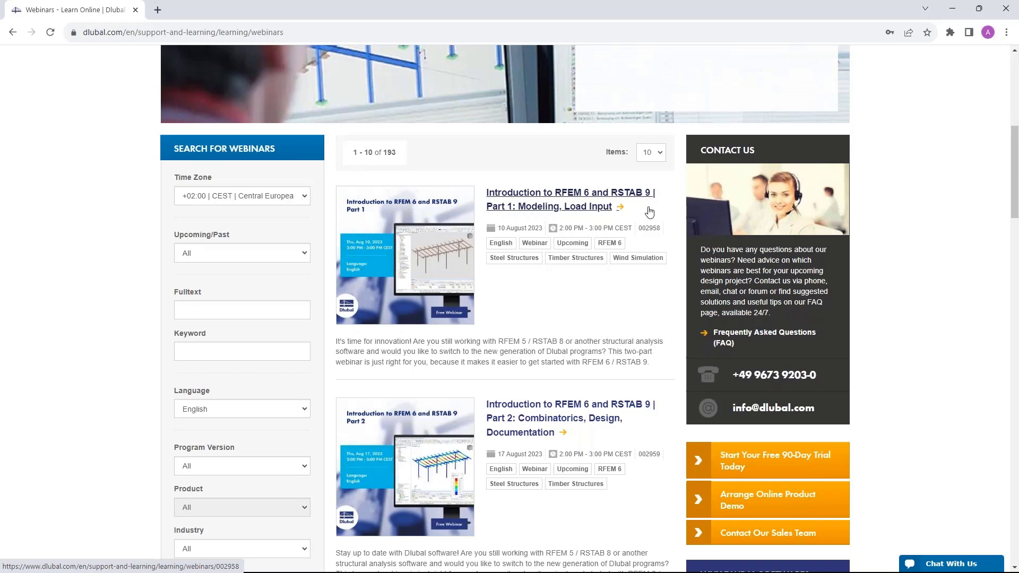
scroll(557, 247, down, 1)
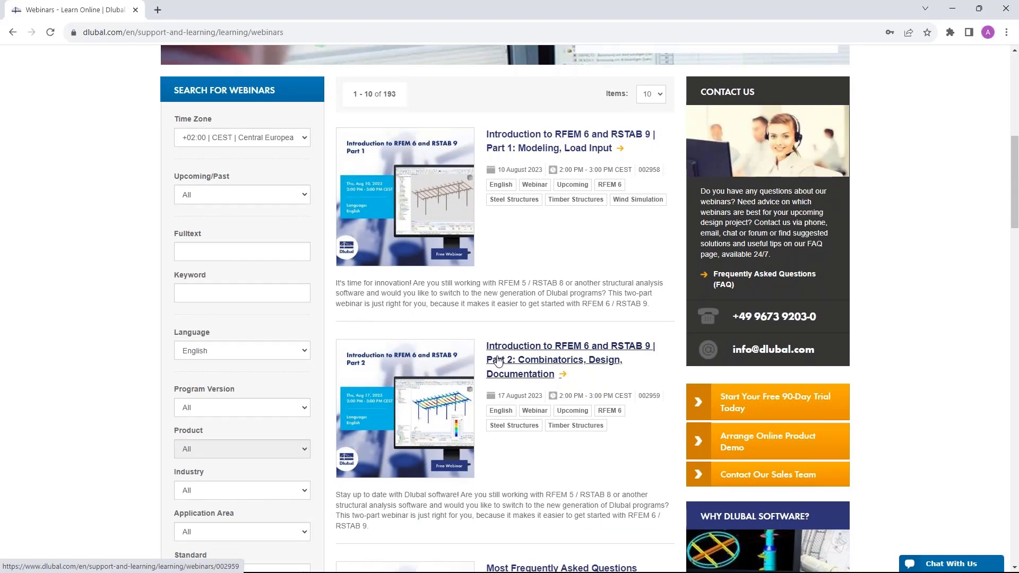
scroll(499, 361, down, 1)
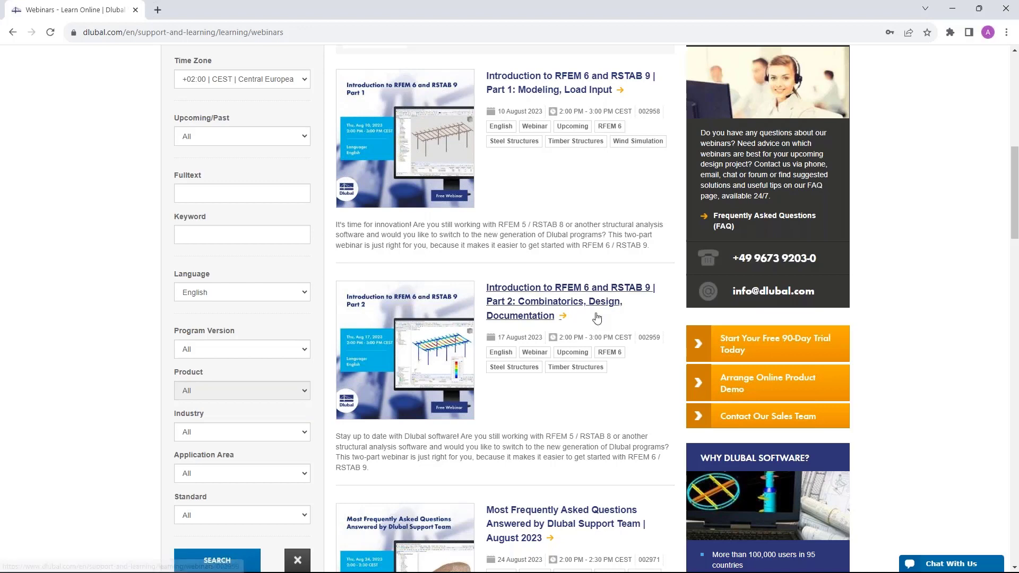
scroll(575, 200, up, 1)
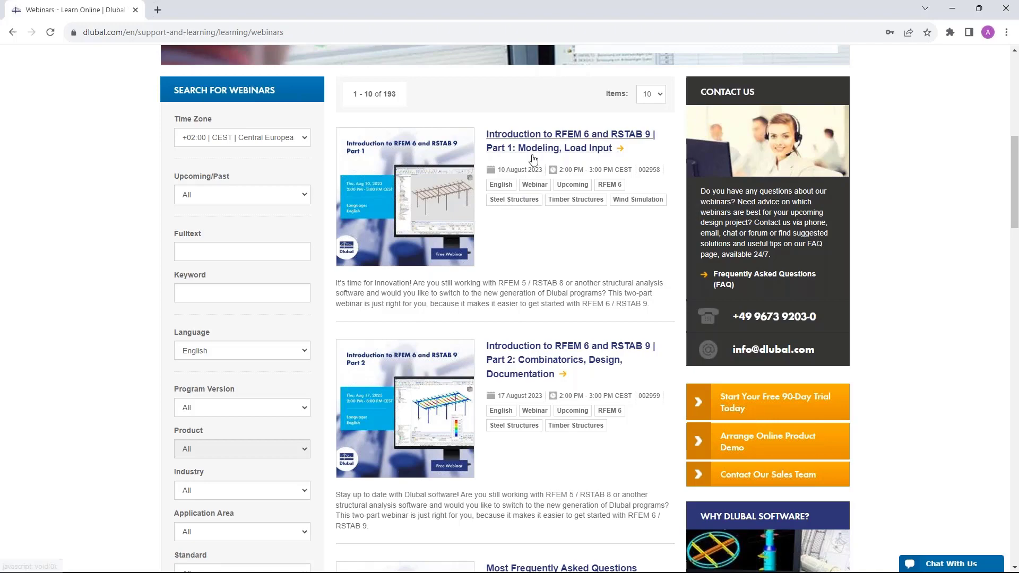
scroll(504, 308, down, 8)
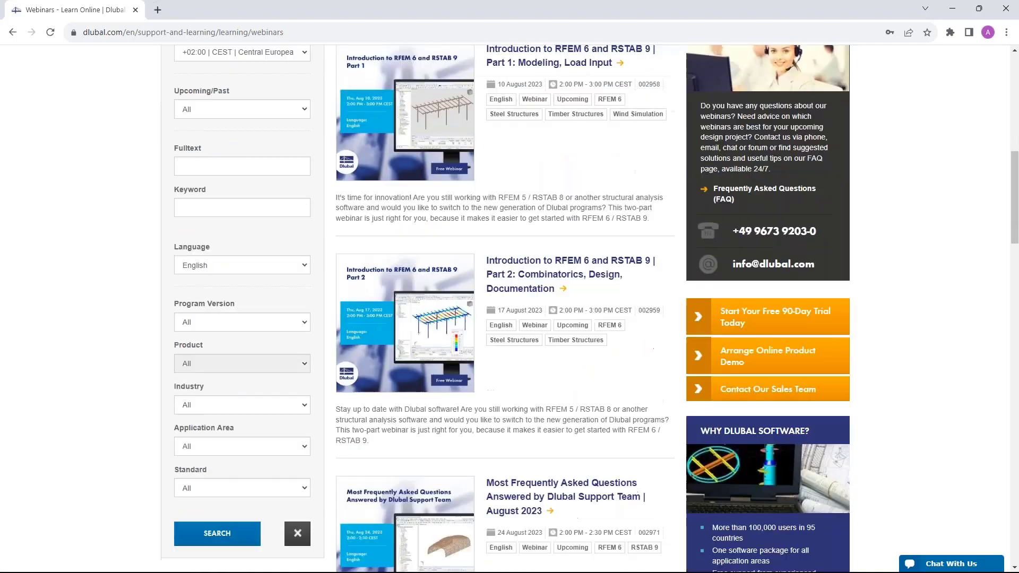
scroll(531, 318, down, 1)
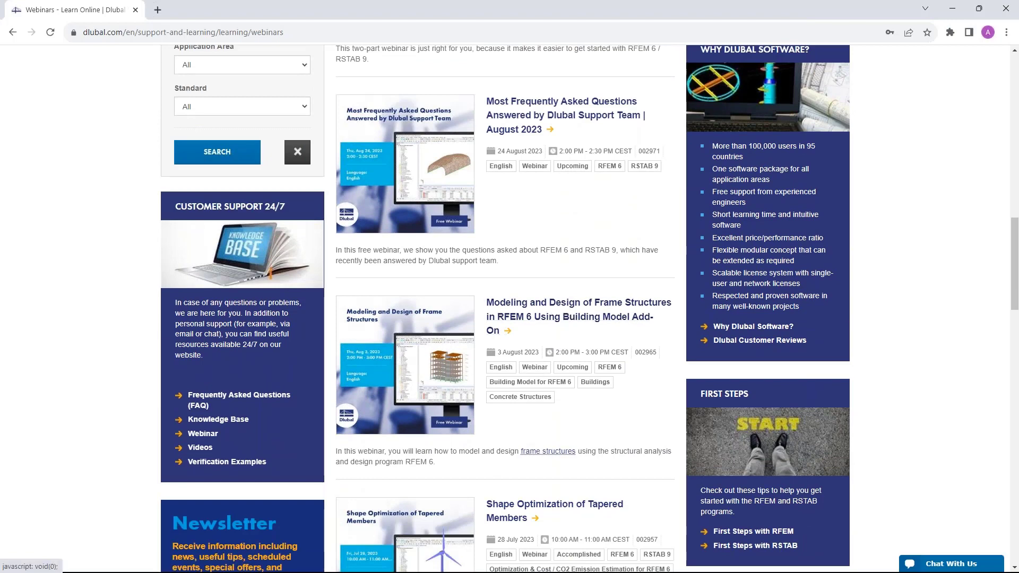
click(541, 307)
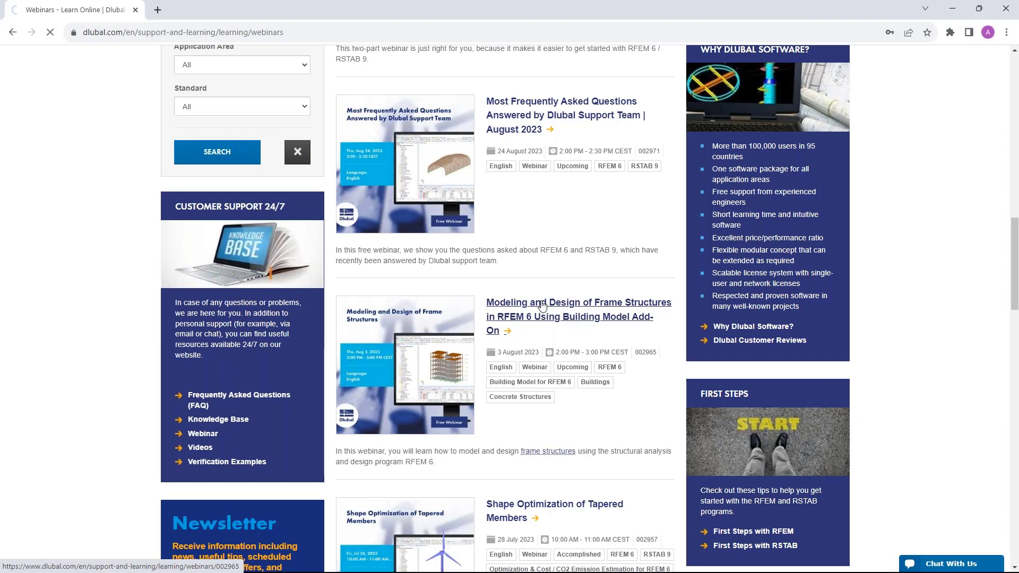
Examine the webinar's page for its recording, content, time schedule, presentation slides, related videos and models to download.
scroll(542, 307, down, 5)
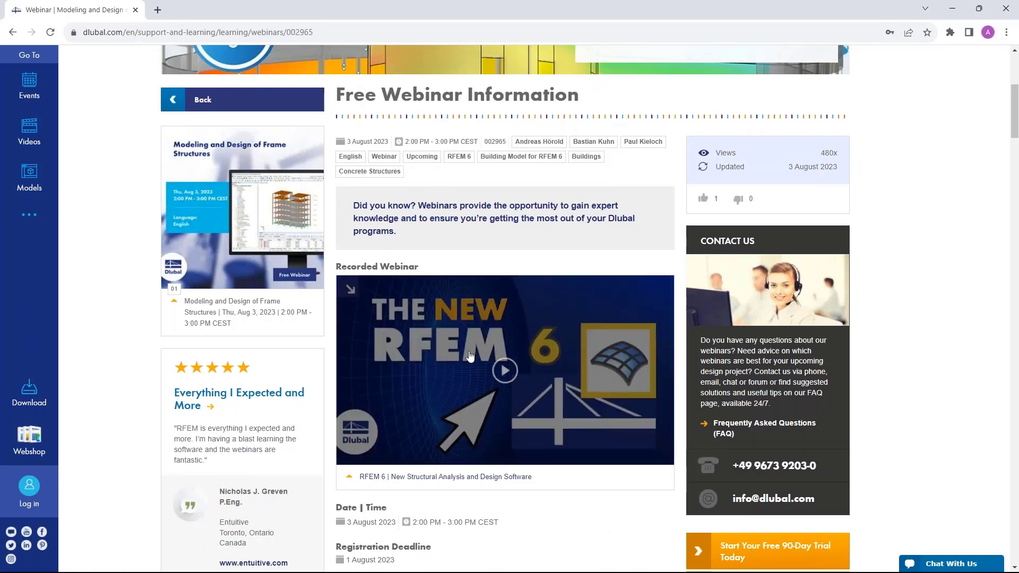
scroll(488, 350, down, 2)
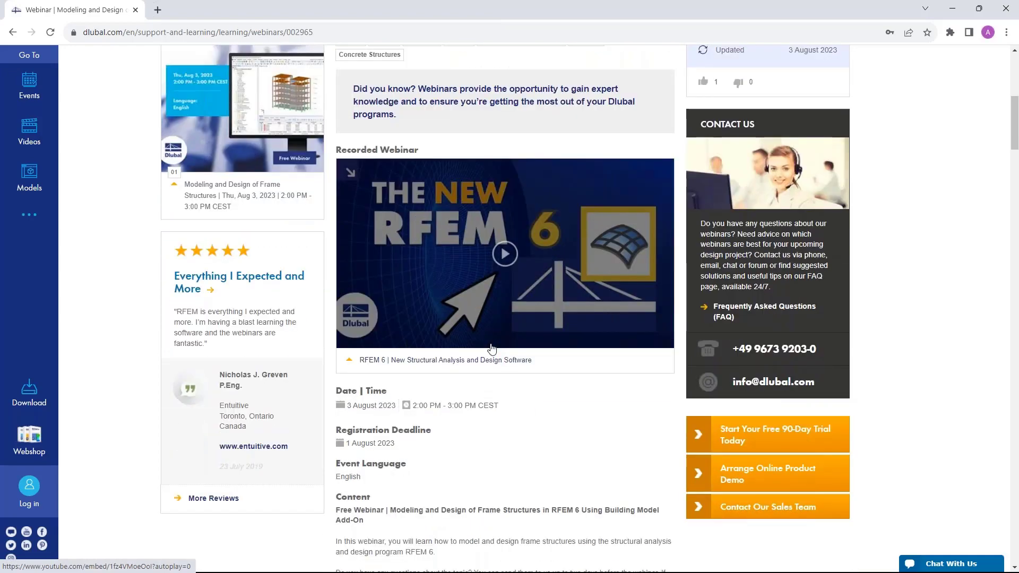
scroll(491, 347, down, 5)
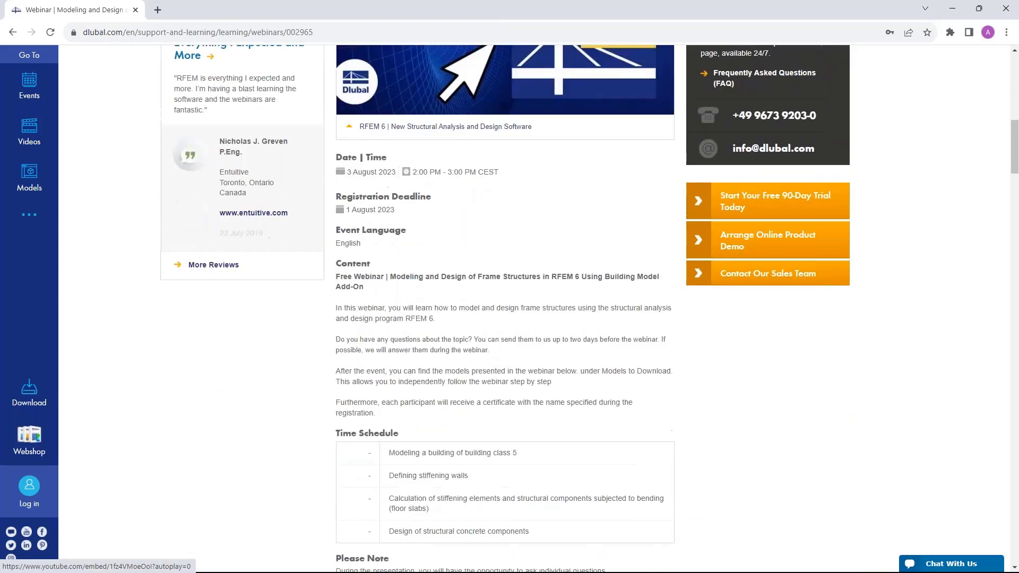
scroll(431, 387, down, 10)
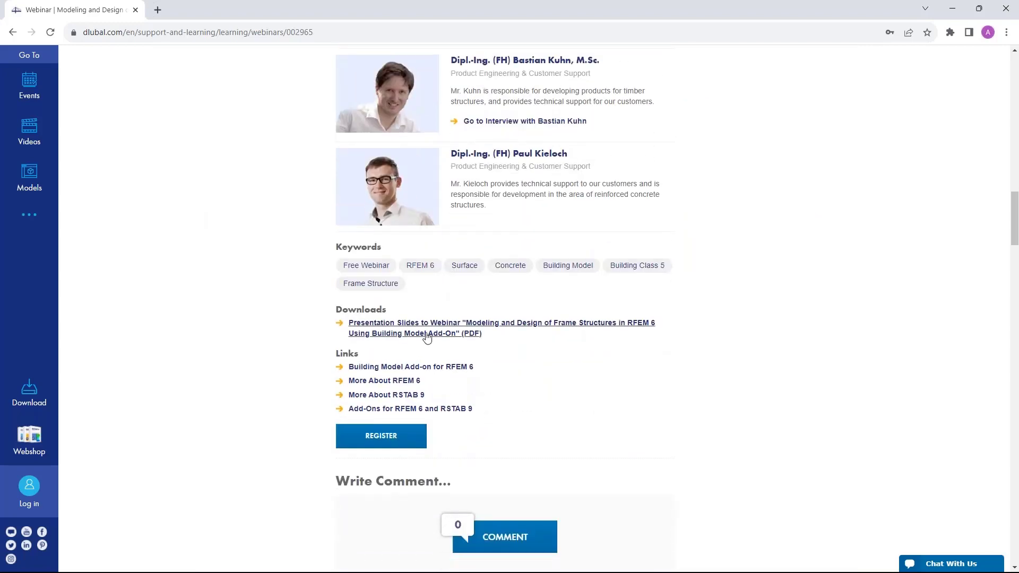
scroll(427, 335, down, 1)
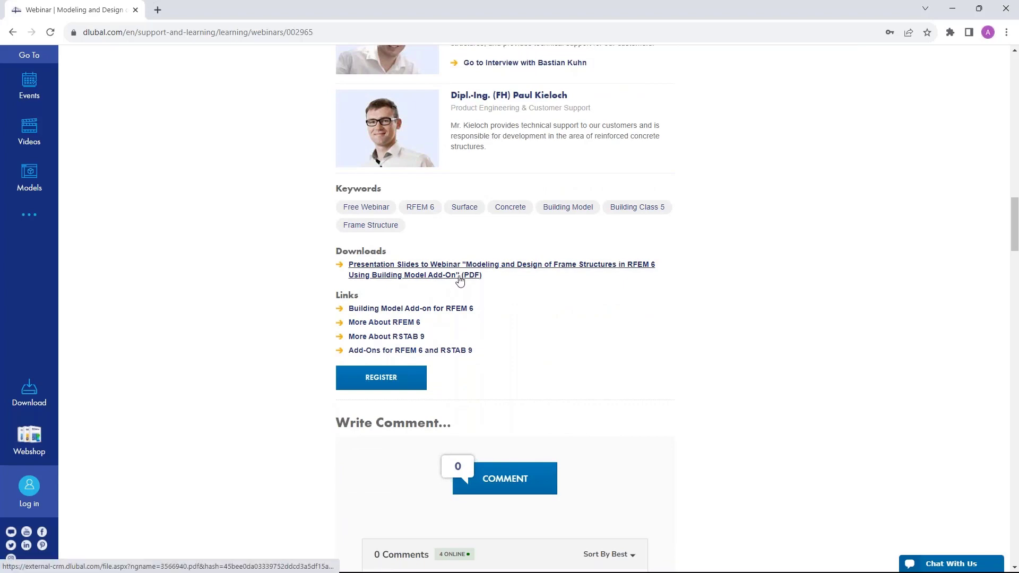
scroll(548, 290, down, 1)
scroll(548, 291, down, 14)
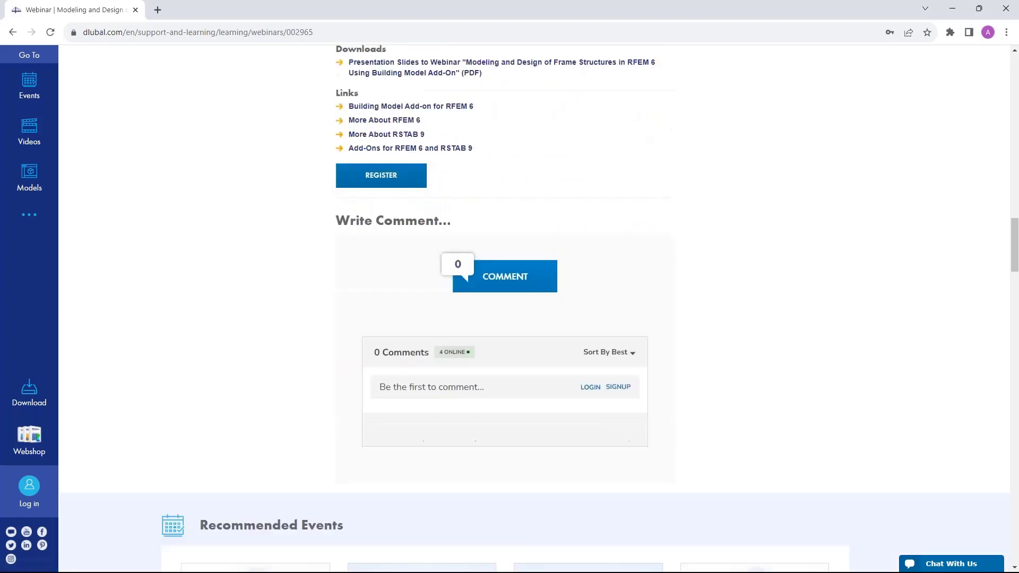
scroll(310, 348, down, 6)
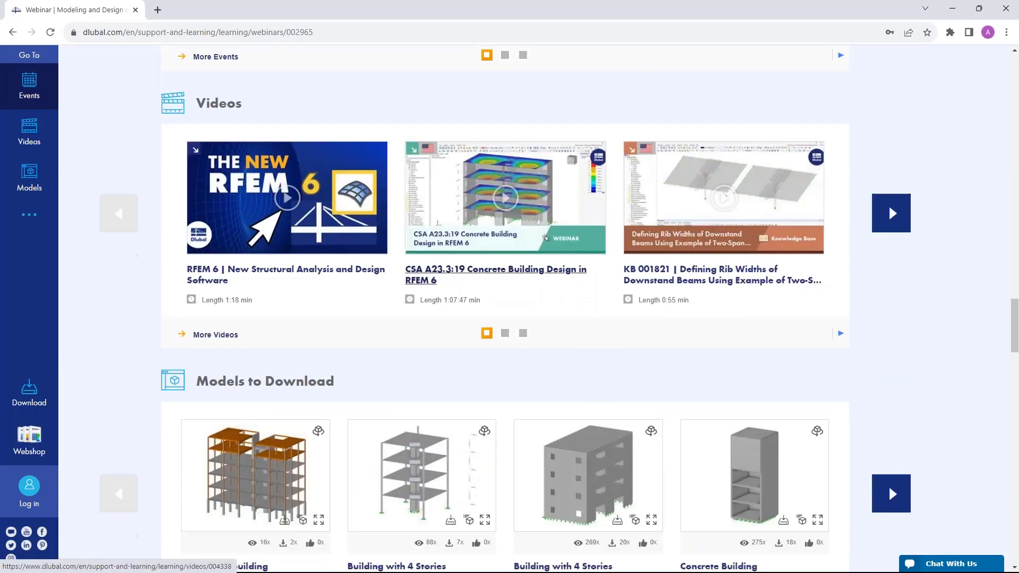